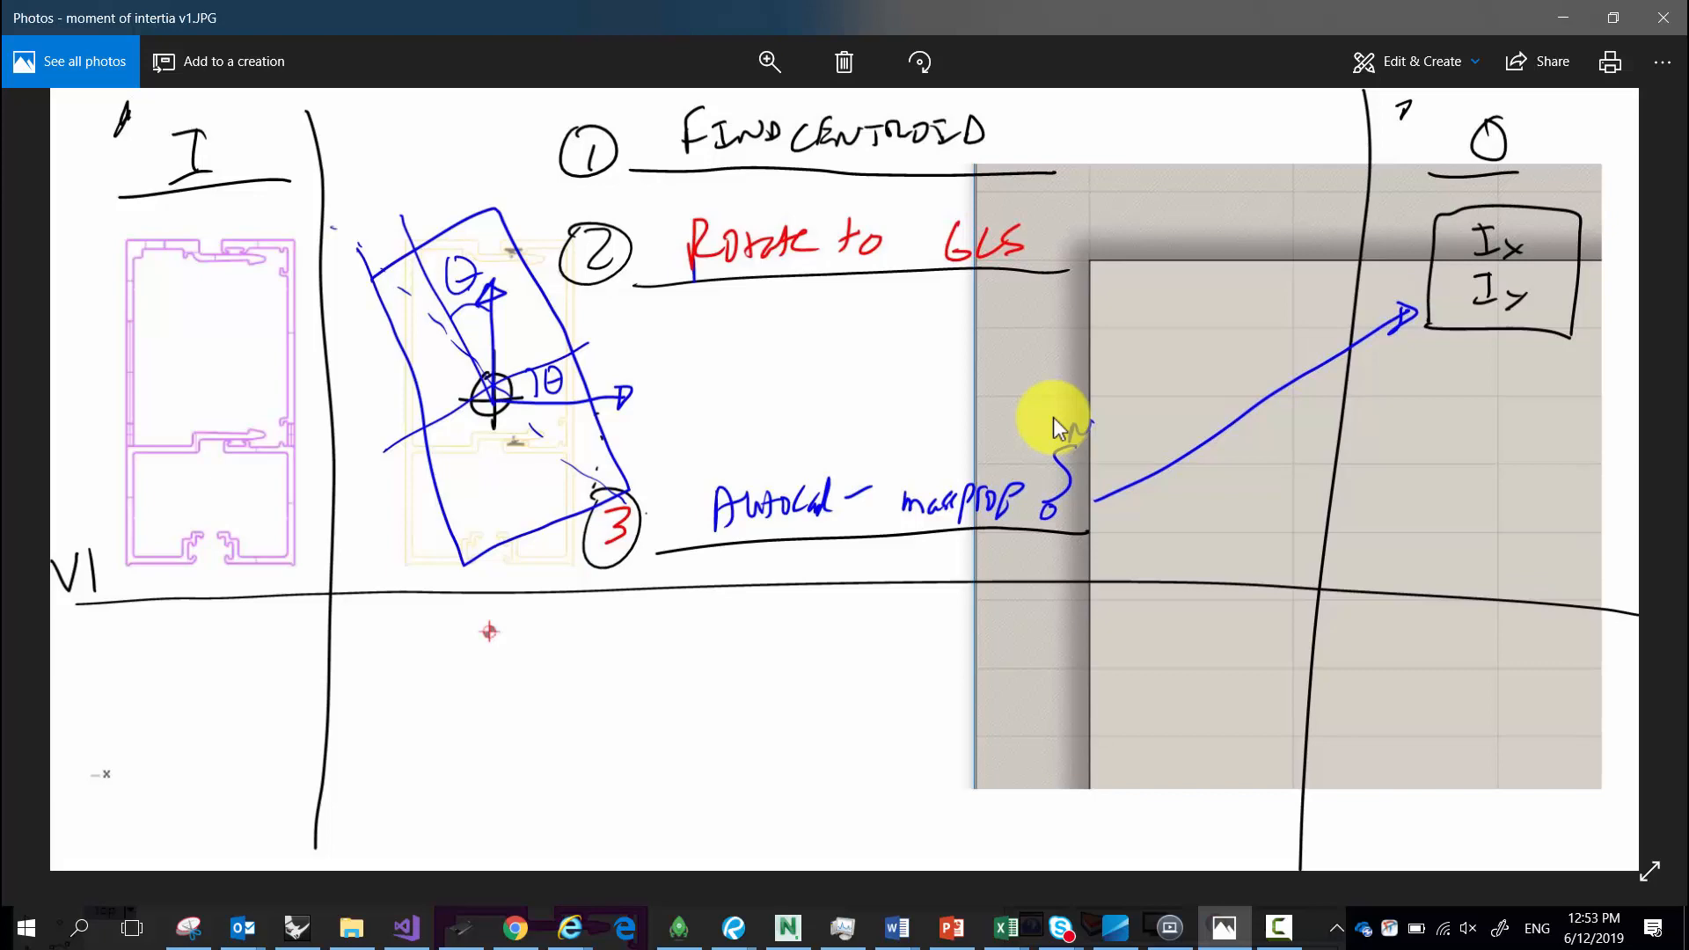
Look through the moment of inertia v1 and v2 sketches and the neighbouring pictures in Photos.
{"action": "key", "text": "Left"}
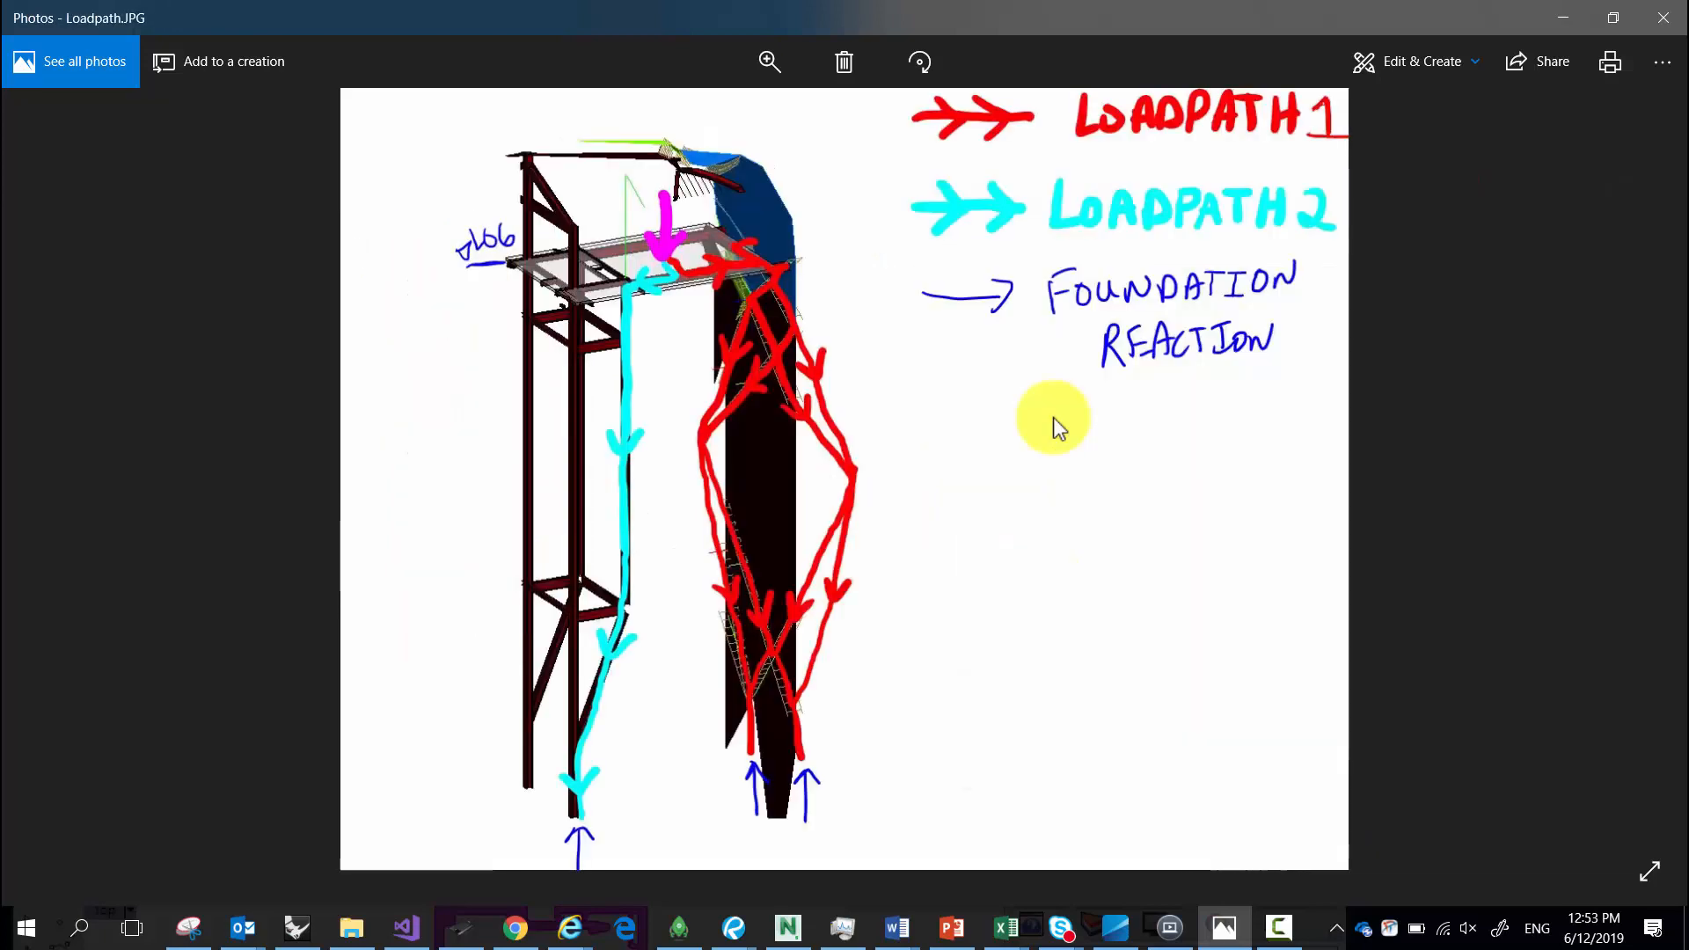
{"action": "key", "text": "Right"}
{"action": "key", "text": "Right"}
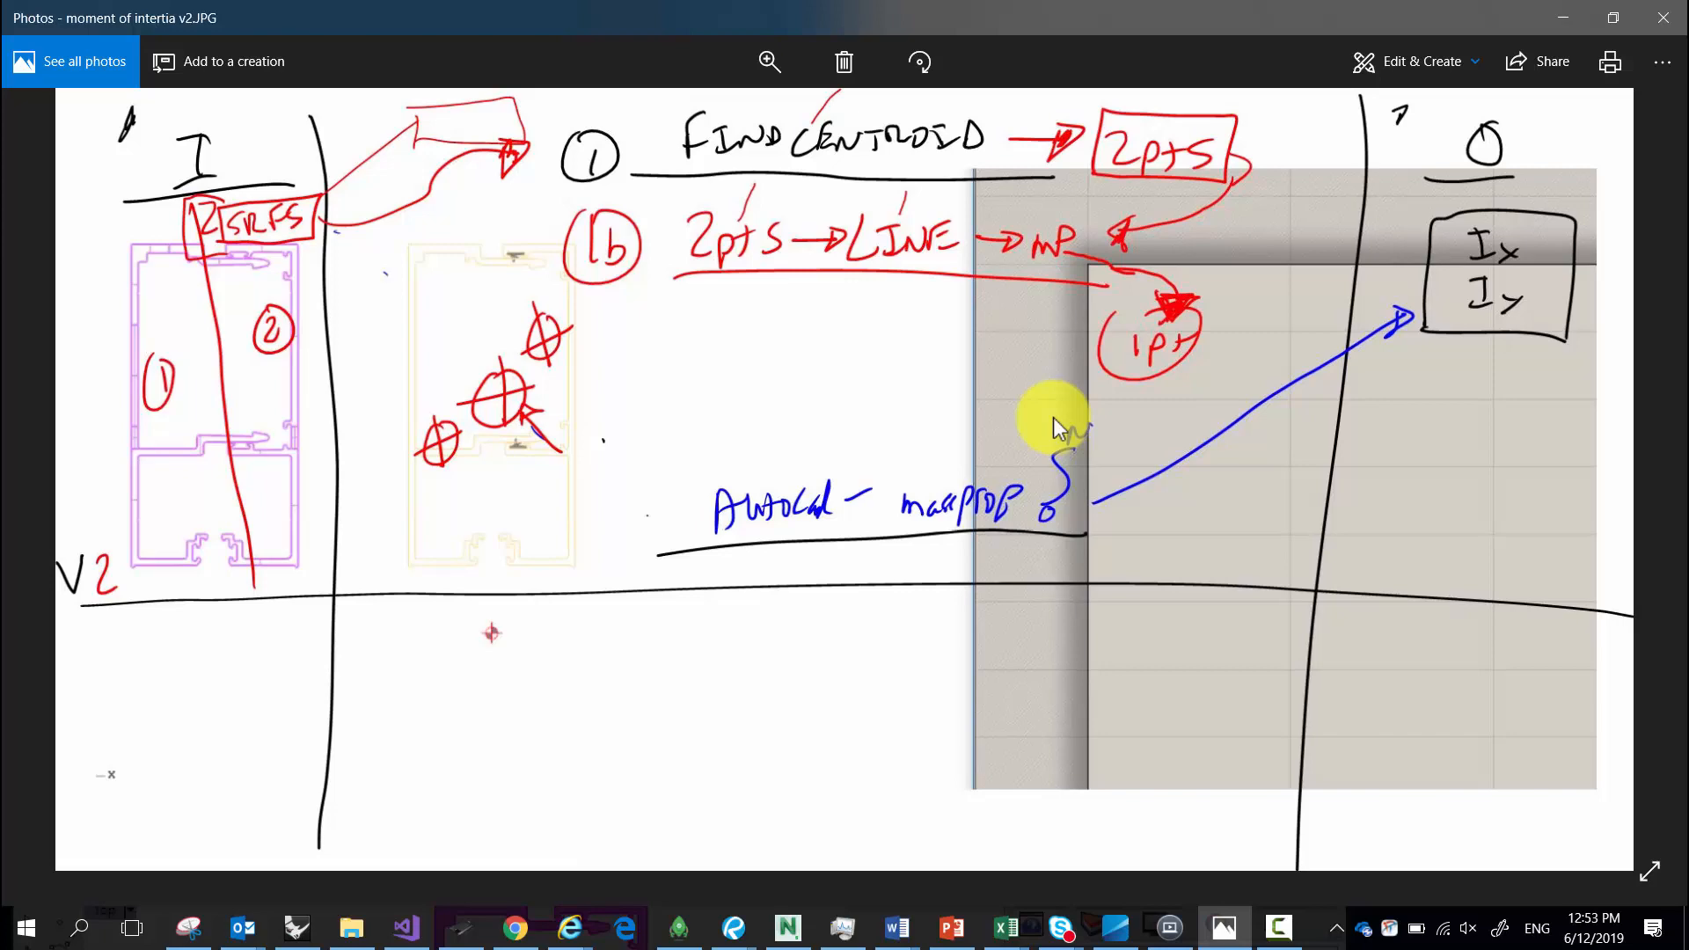
{"action": "key", "text": "Left"}
{"action": "key", "text": "Right"}
{"action": "key", "text": "Right"}
{"action": "key", "text": "Right"}
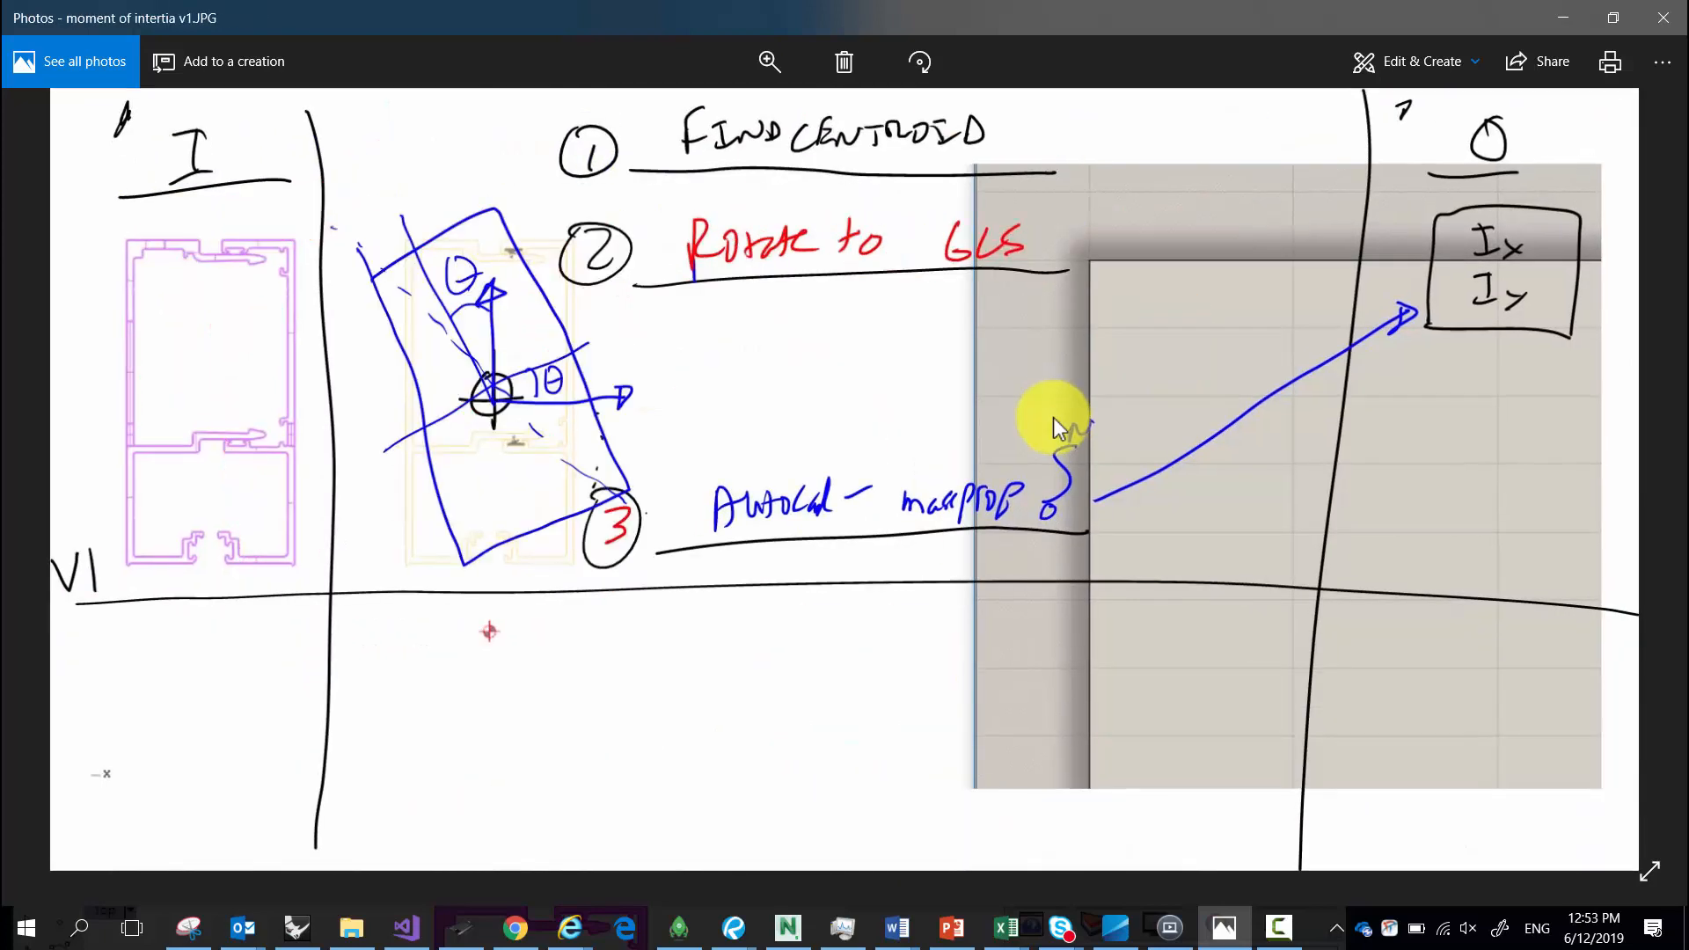
{"action": "key", "text": "Right"}
{"action": "key", "text": "Right"}
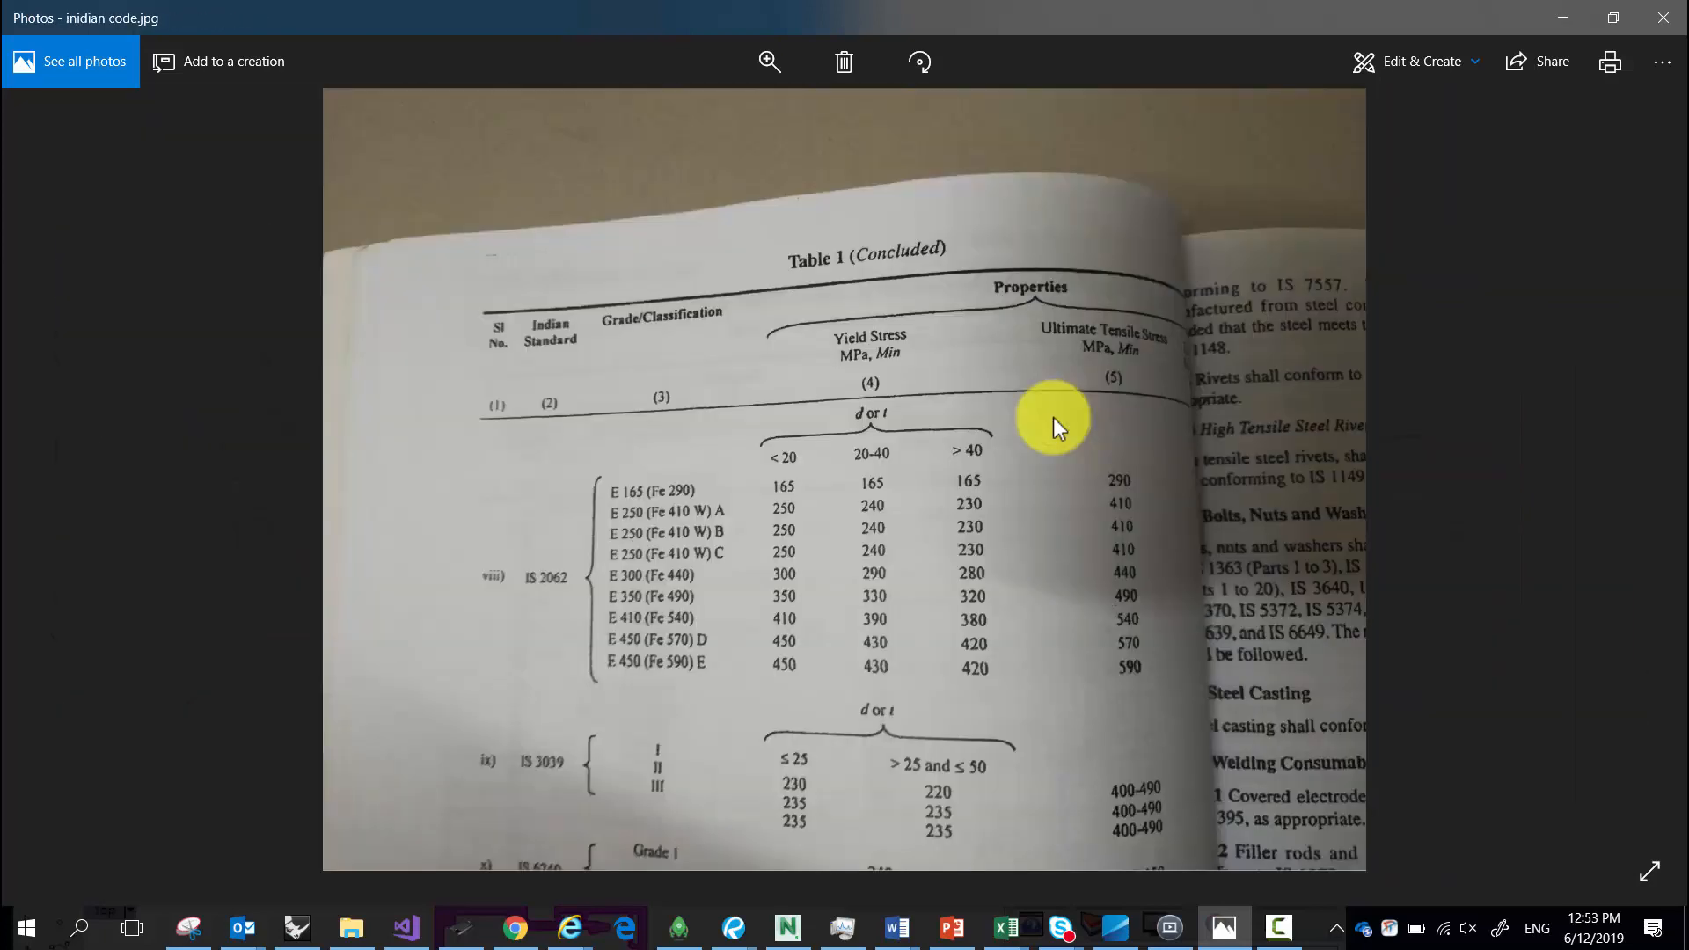
{"action": "key", "text": "Right"}
{"action": "left_click", "coordinate": [1662, 17]}
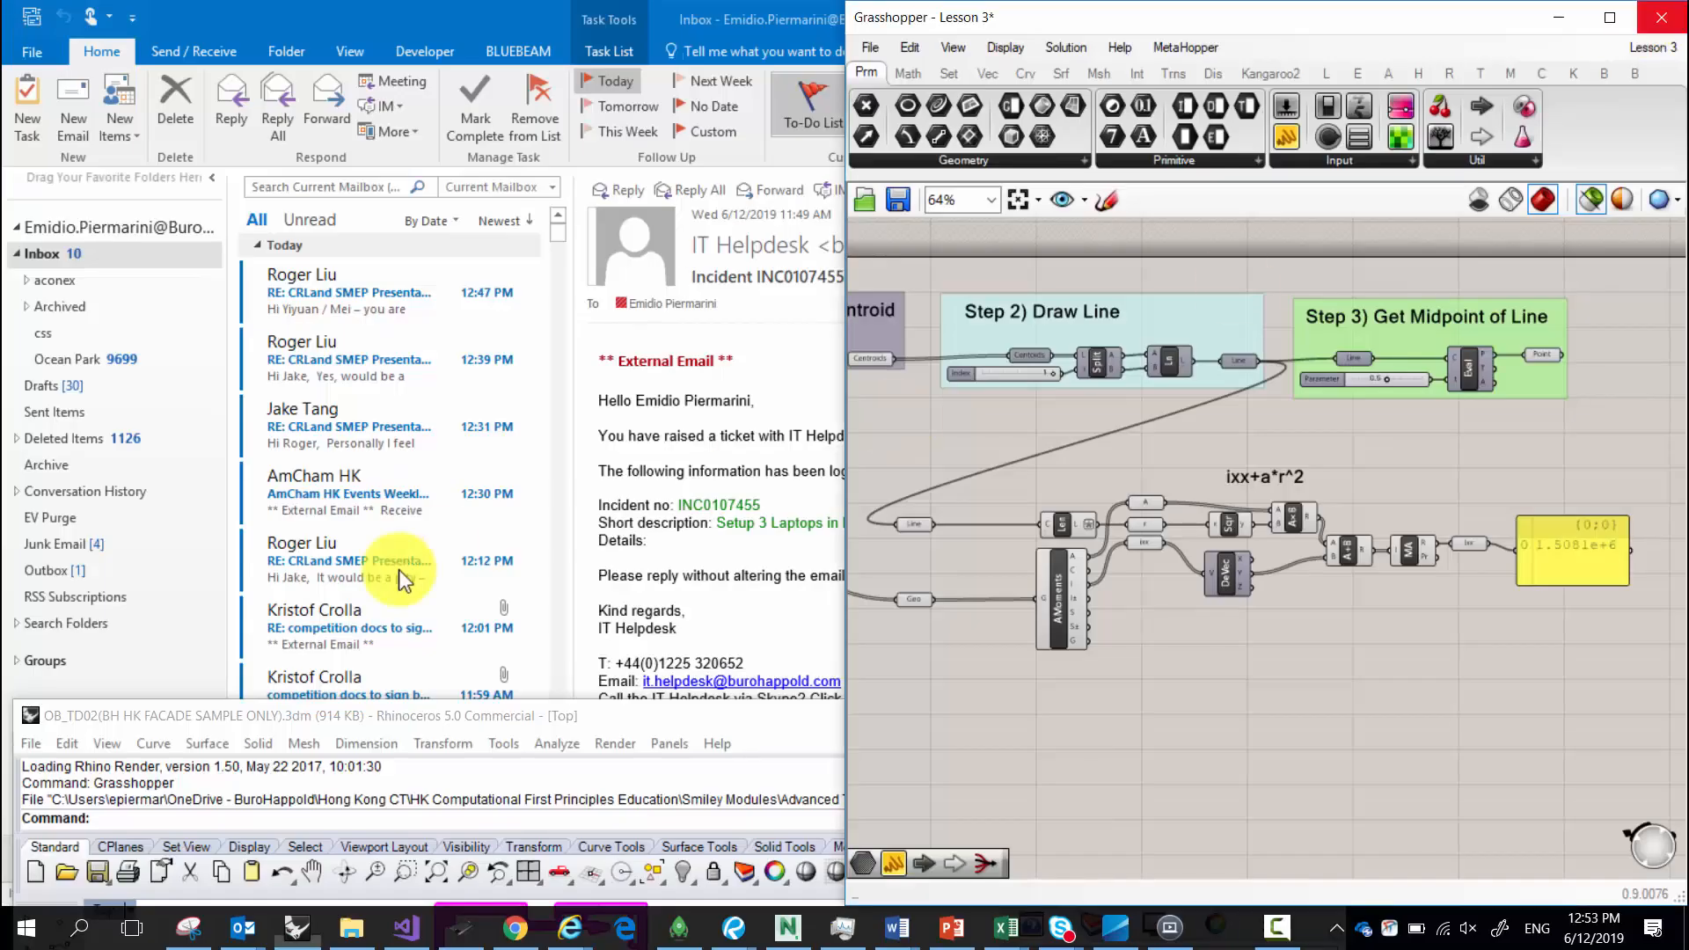
Open MOI 3.JPG from the Pictures folder and examine the moment of inertia workflow sketch.
{"action": "left_click", "coordinate": [351, 927]}
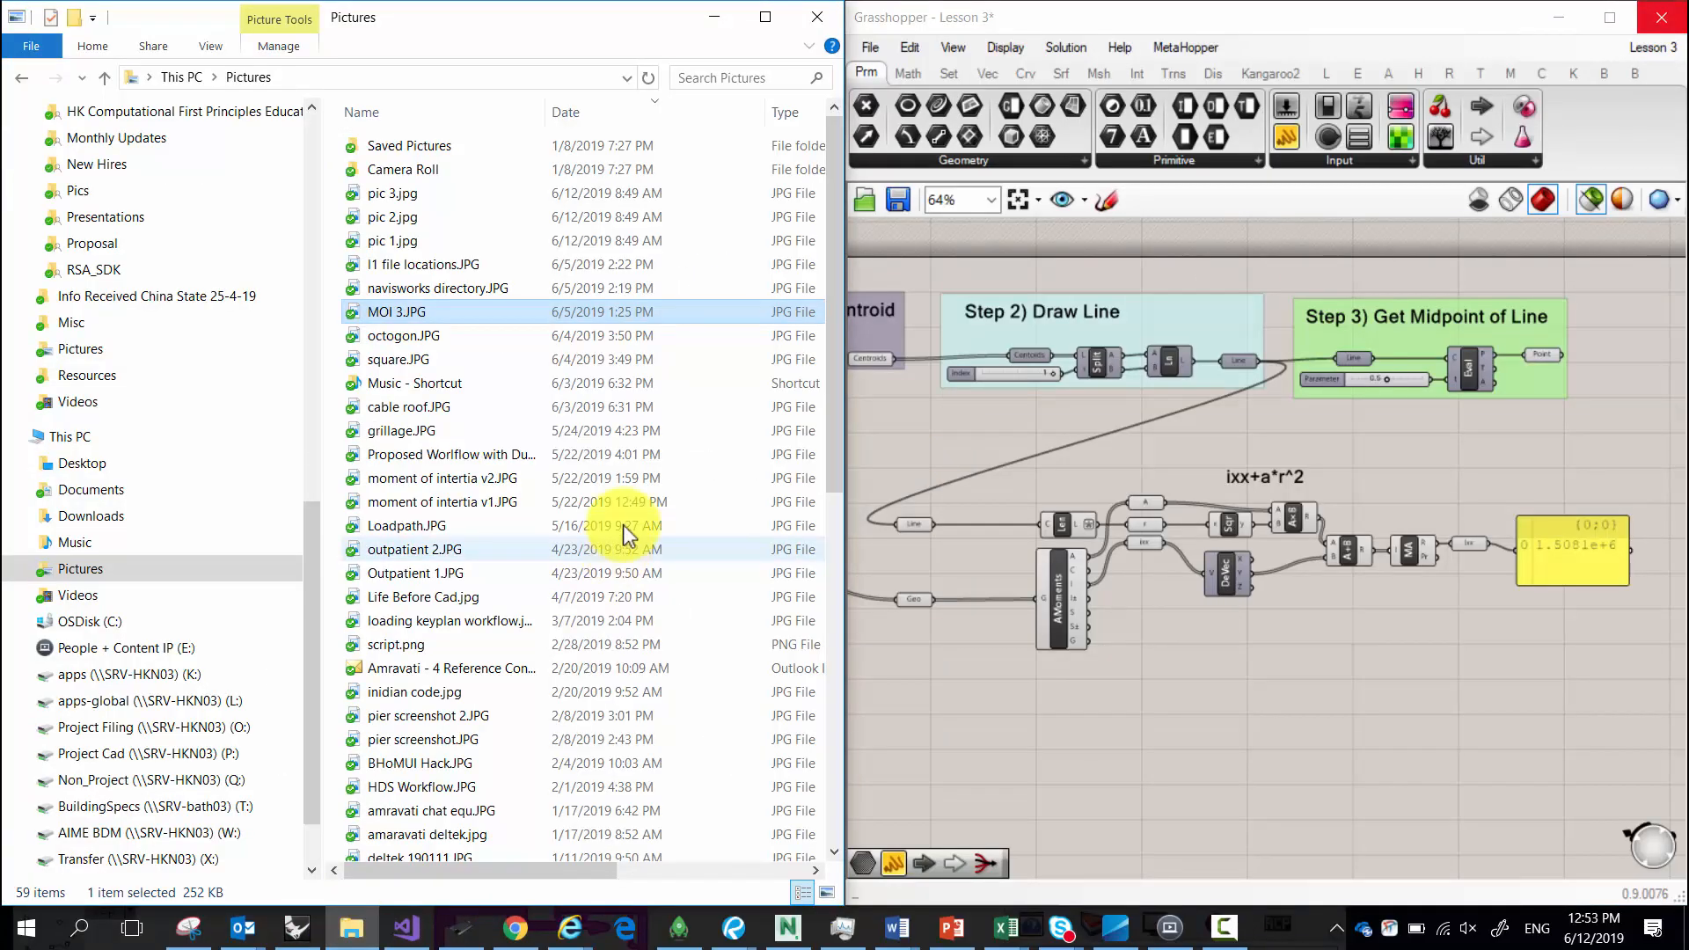
{"action": "double_click", "coordinate": [430, 311]}
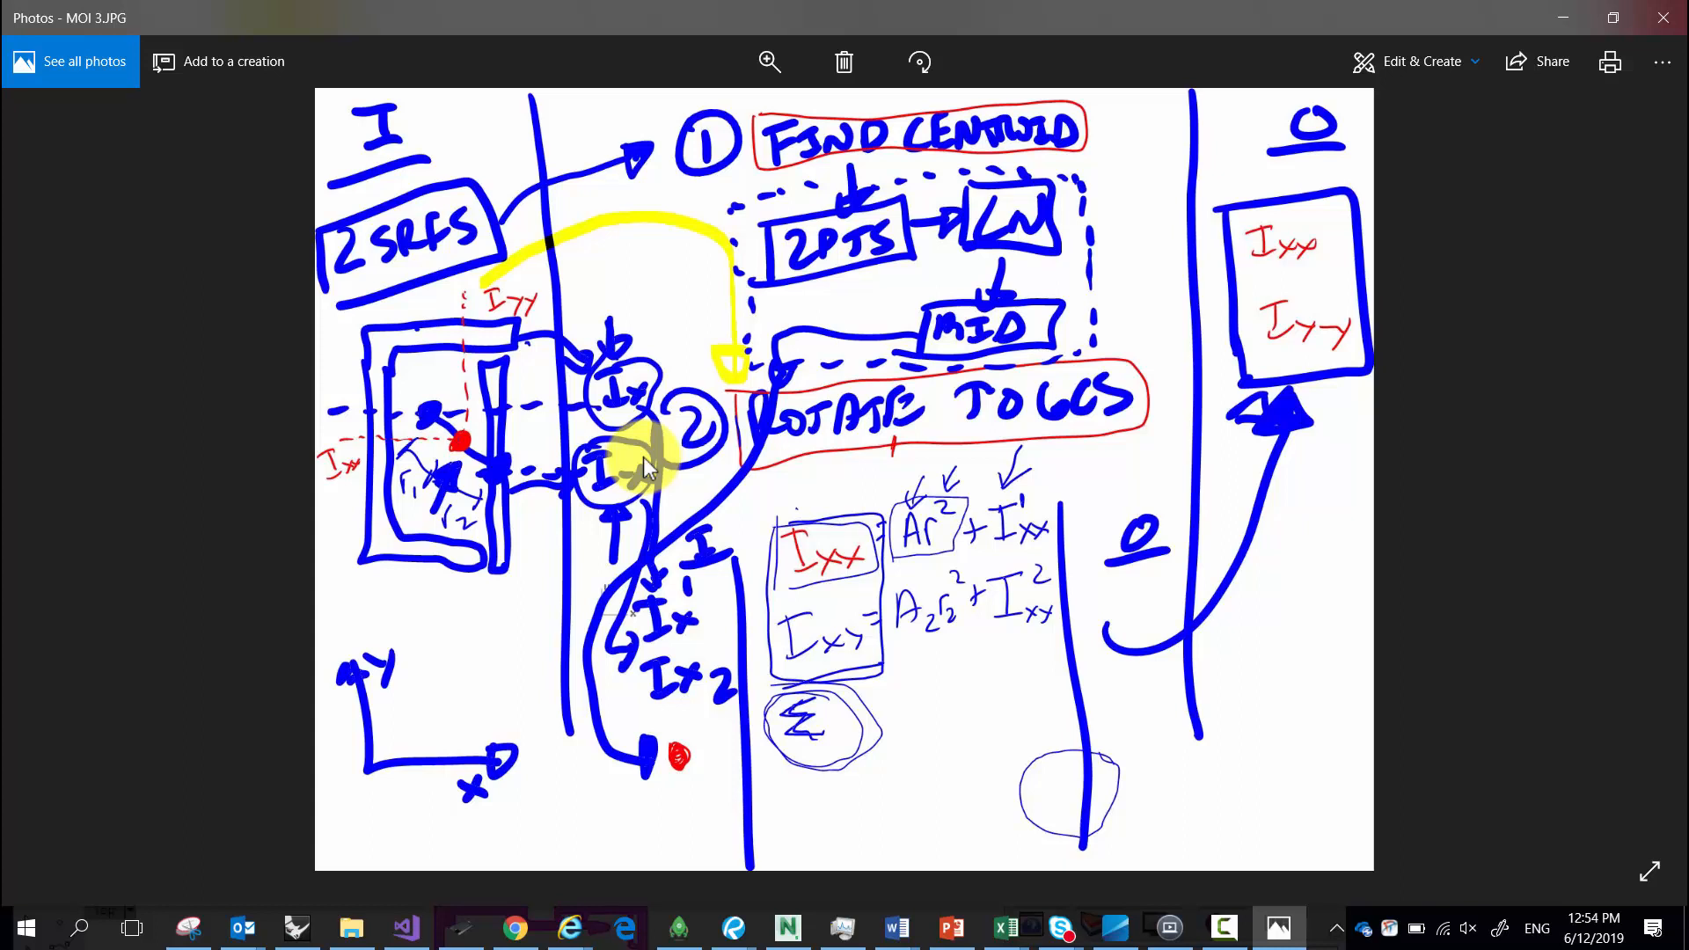
{"action": "left_click", "coordinate": [1563, 17]}
Arrange the Rhino window side by side with the Grasshopper definition.
{"action": "scroll", "coordinate": [1535, 554], "scroll_direction": "up", "scroll_amount": 4}
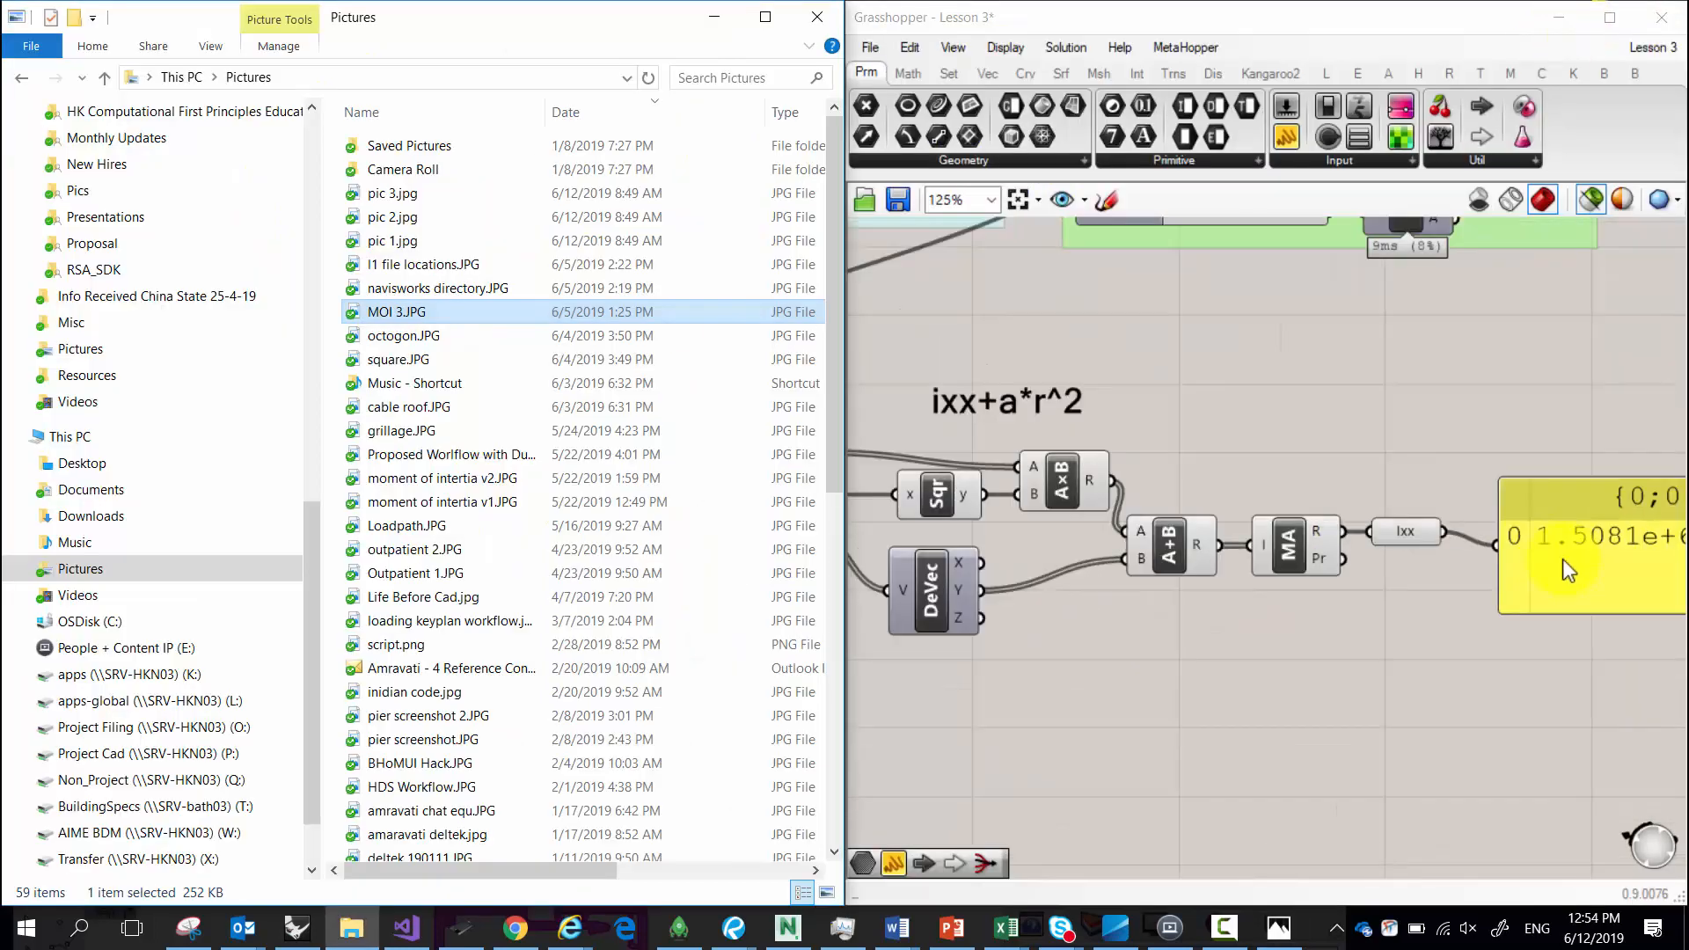
{"action": "left_click", "coordinate": [1092, 435]}
{"action": "left_click_drag", "start_coordinate": [448, 730], "coordinate": [0, 53]}
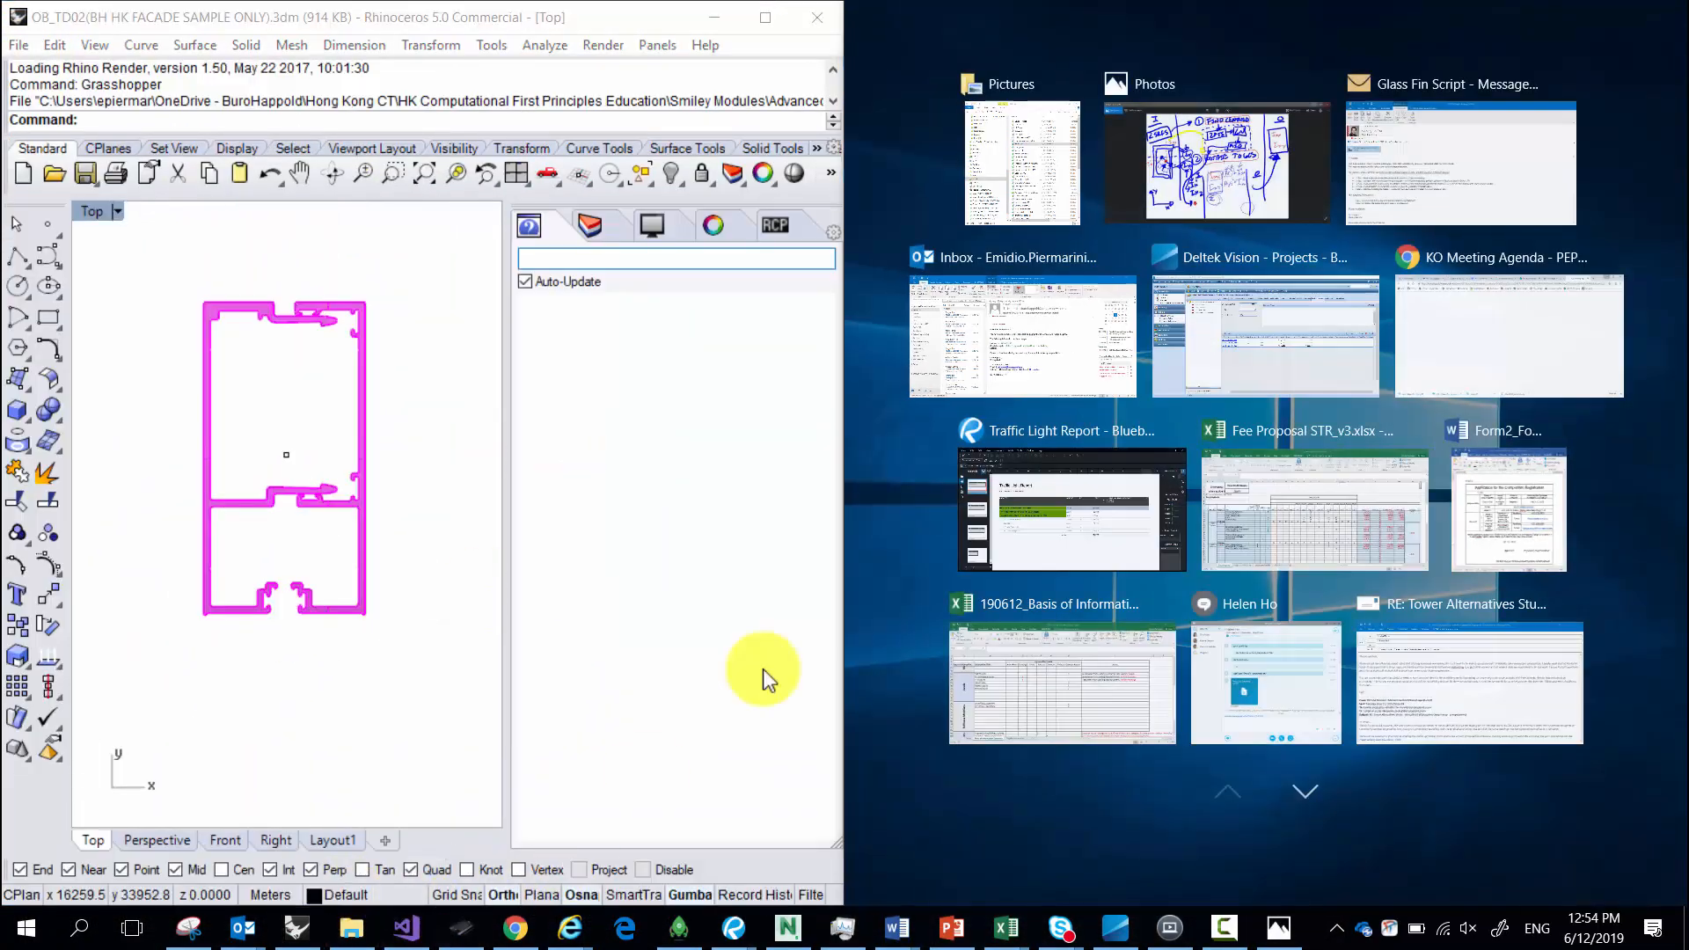
{"action": "left_click", "coordinate": [387, 647]}
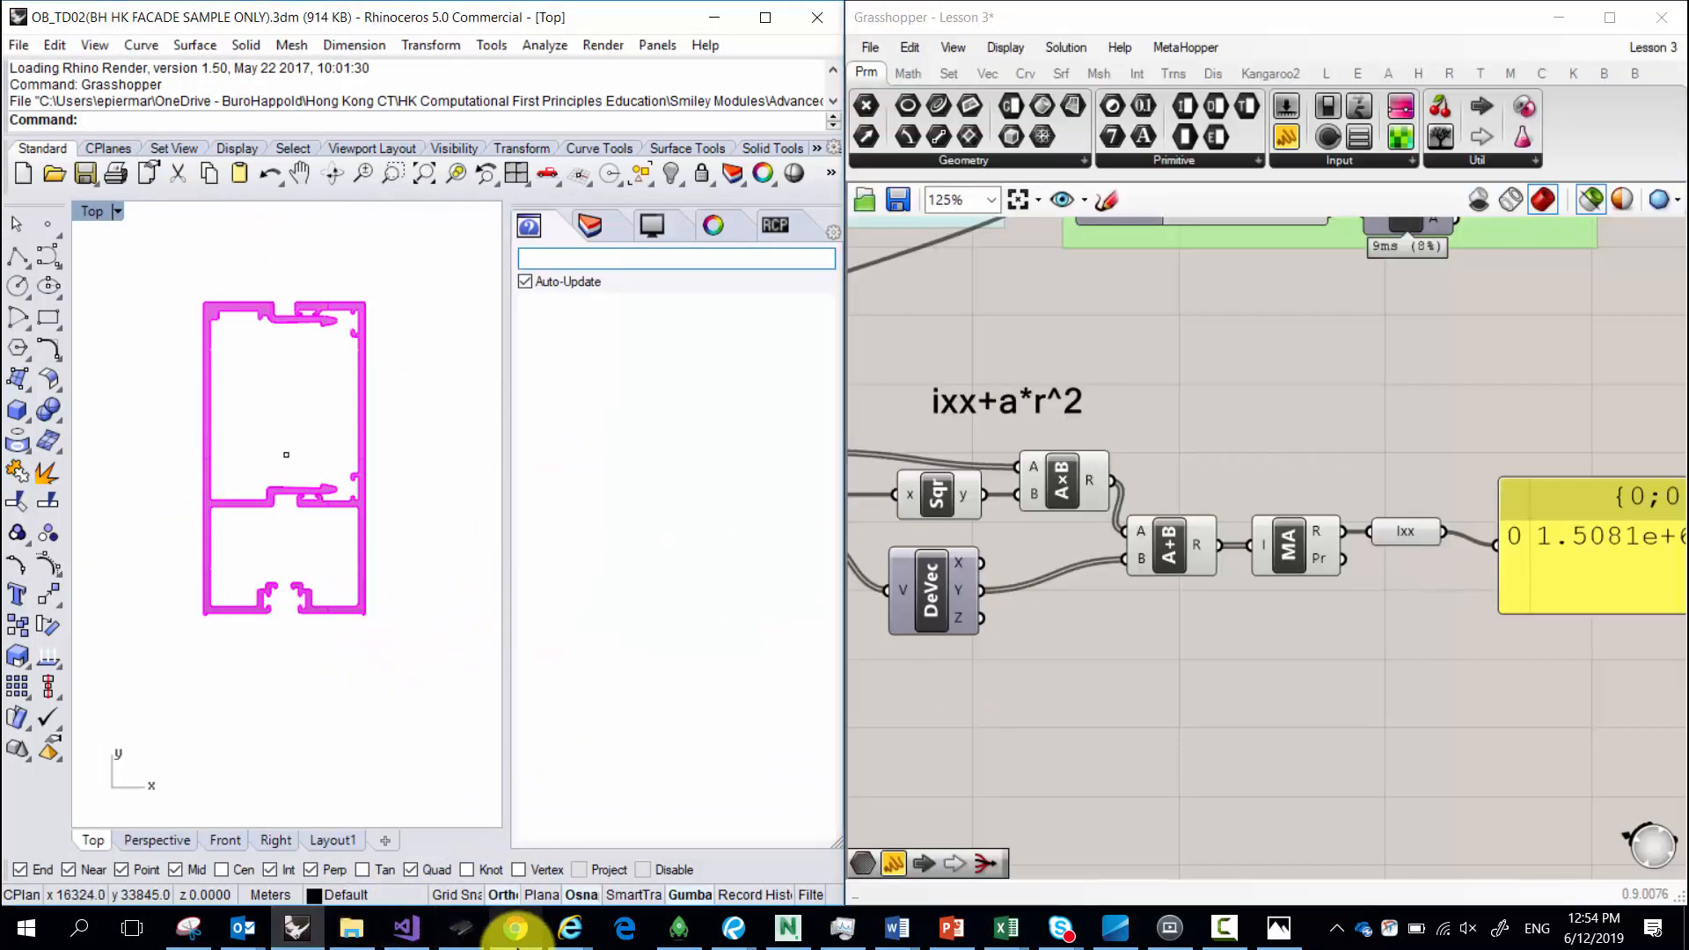
Switch to Chrome, search Google for "parallel axis theorem" and examine the formula diagrams among the image results.
{"action": "left_click", "coordinate": [515, 928]}
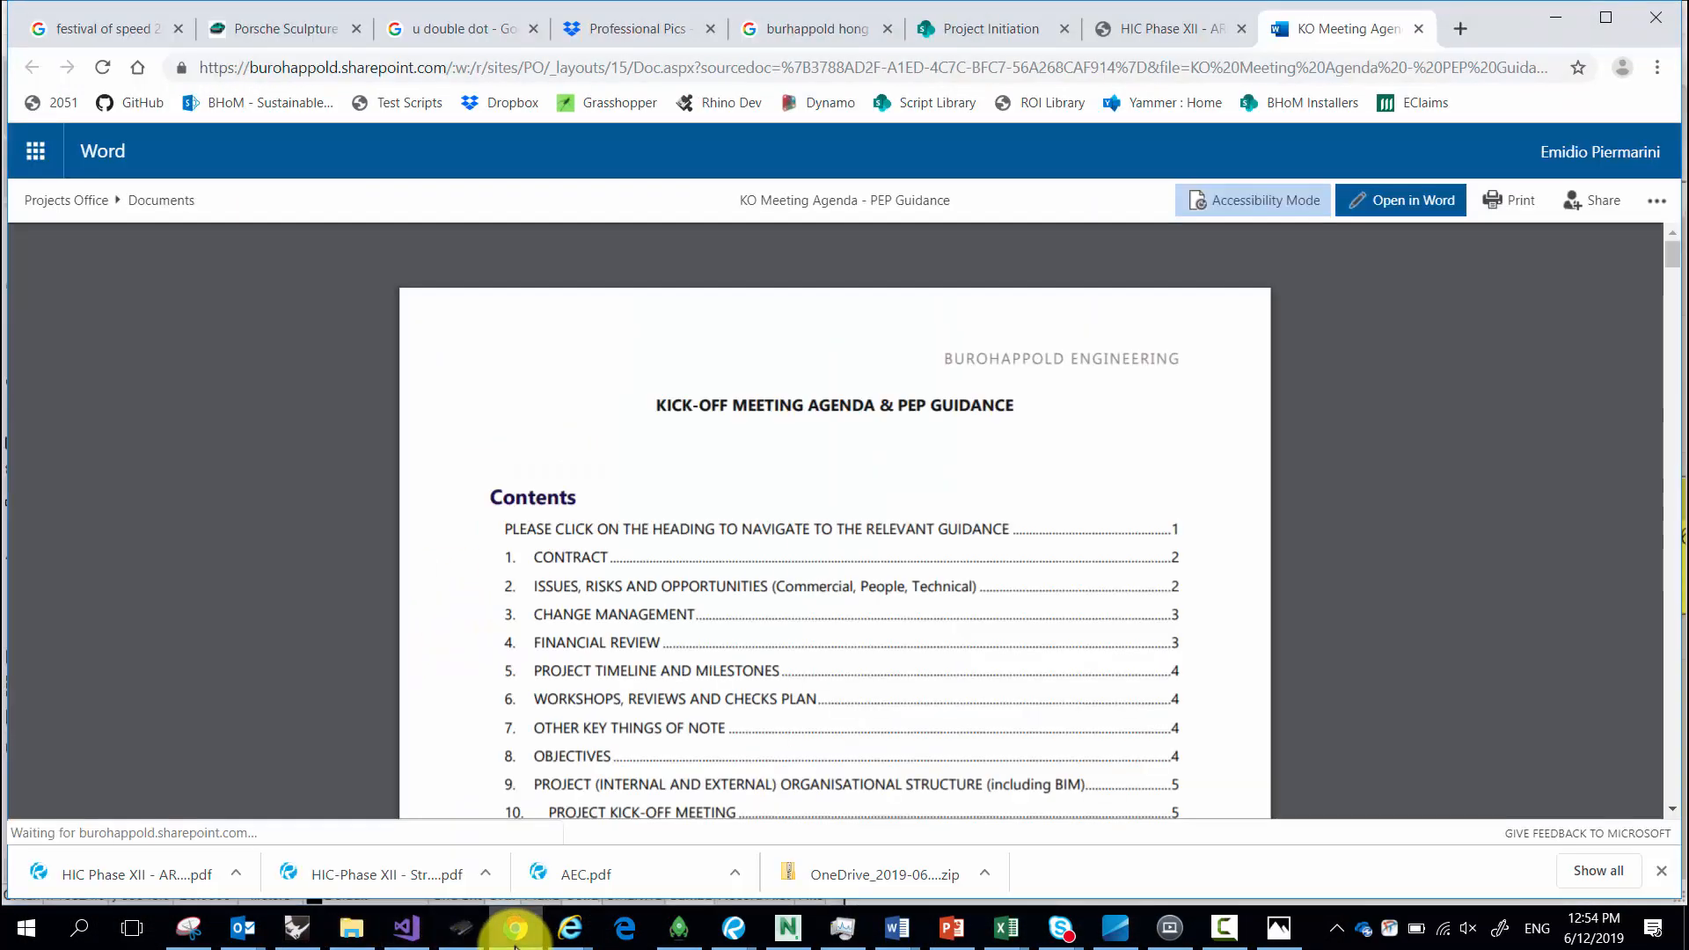
{"action": "left_click", "coordinate": [680, 77]}
{"action": "type", "text": "parallel"}
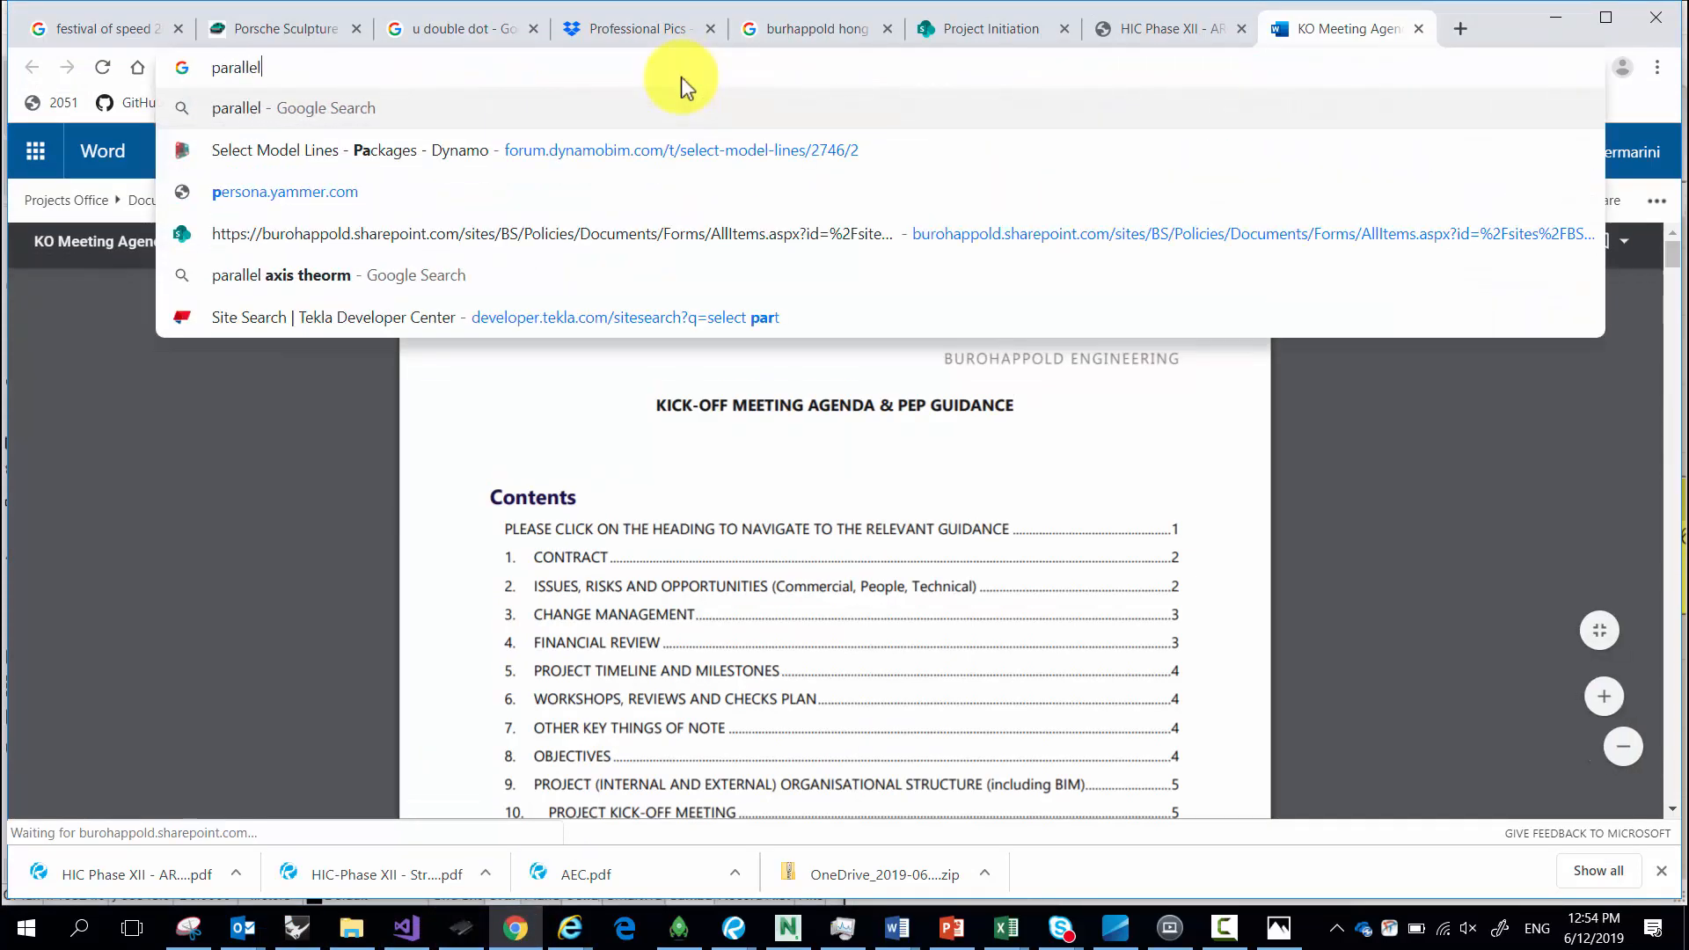
{"action": "type", "text": " axis theor"}
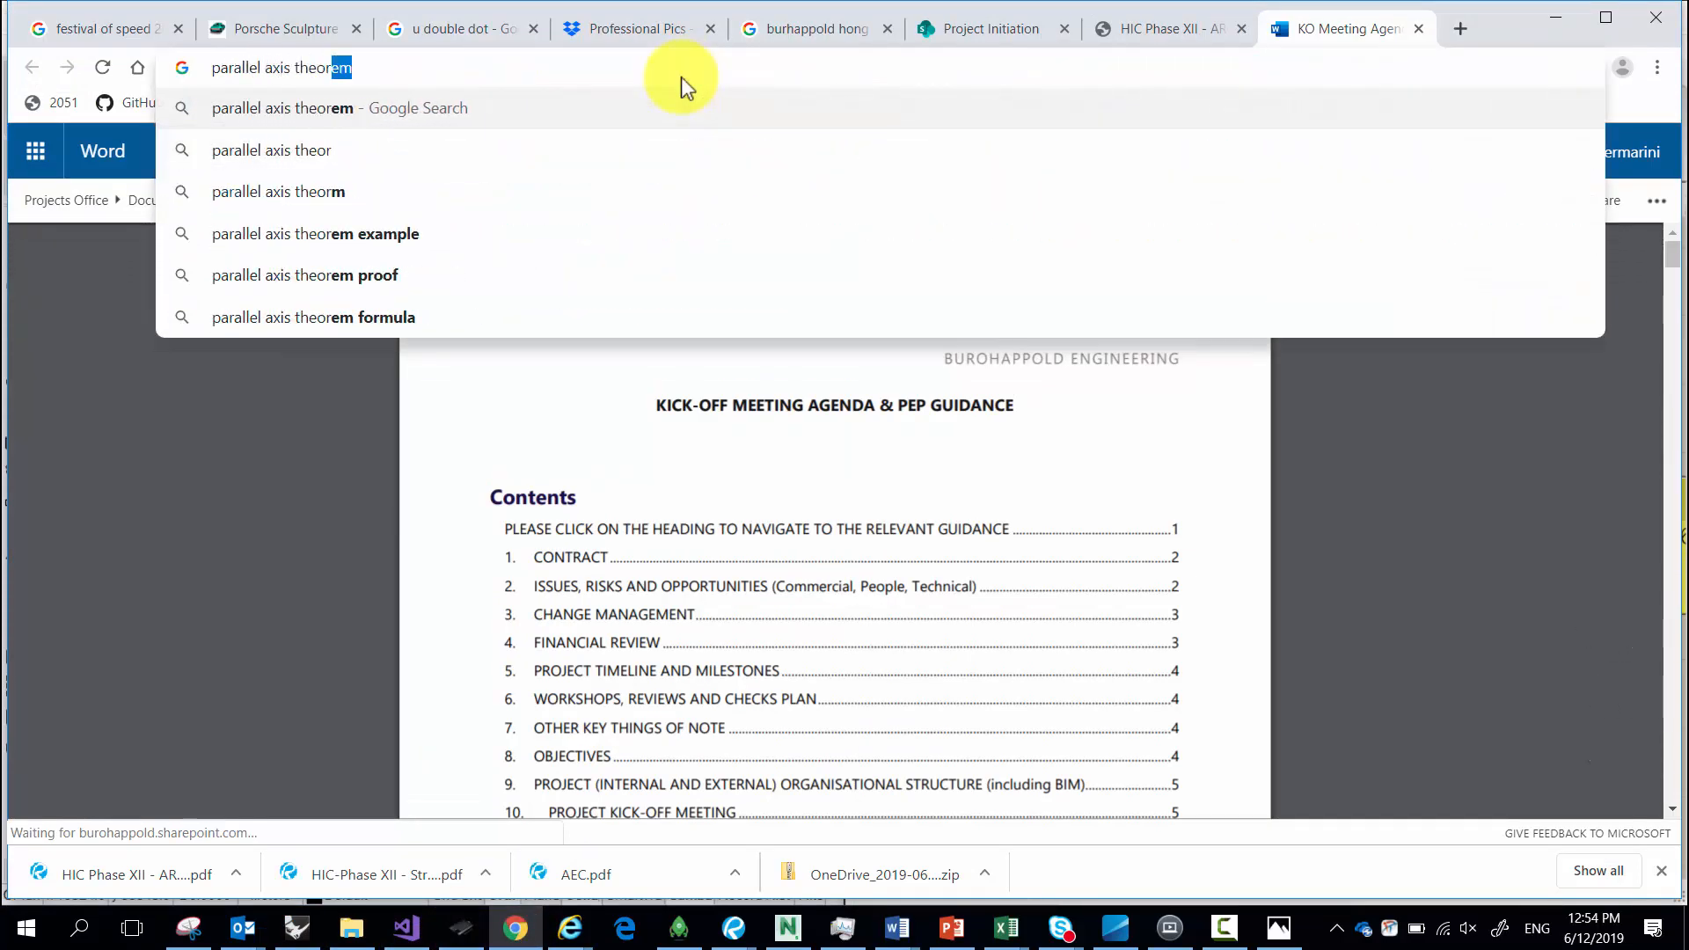
{"action": "key", "text": "Return"}
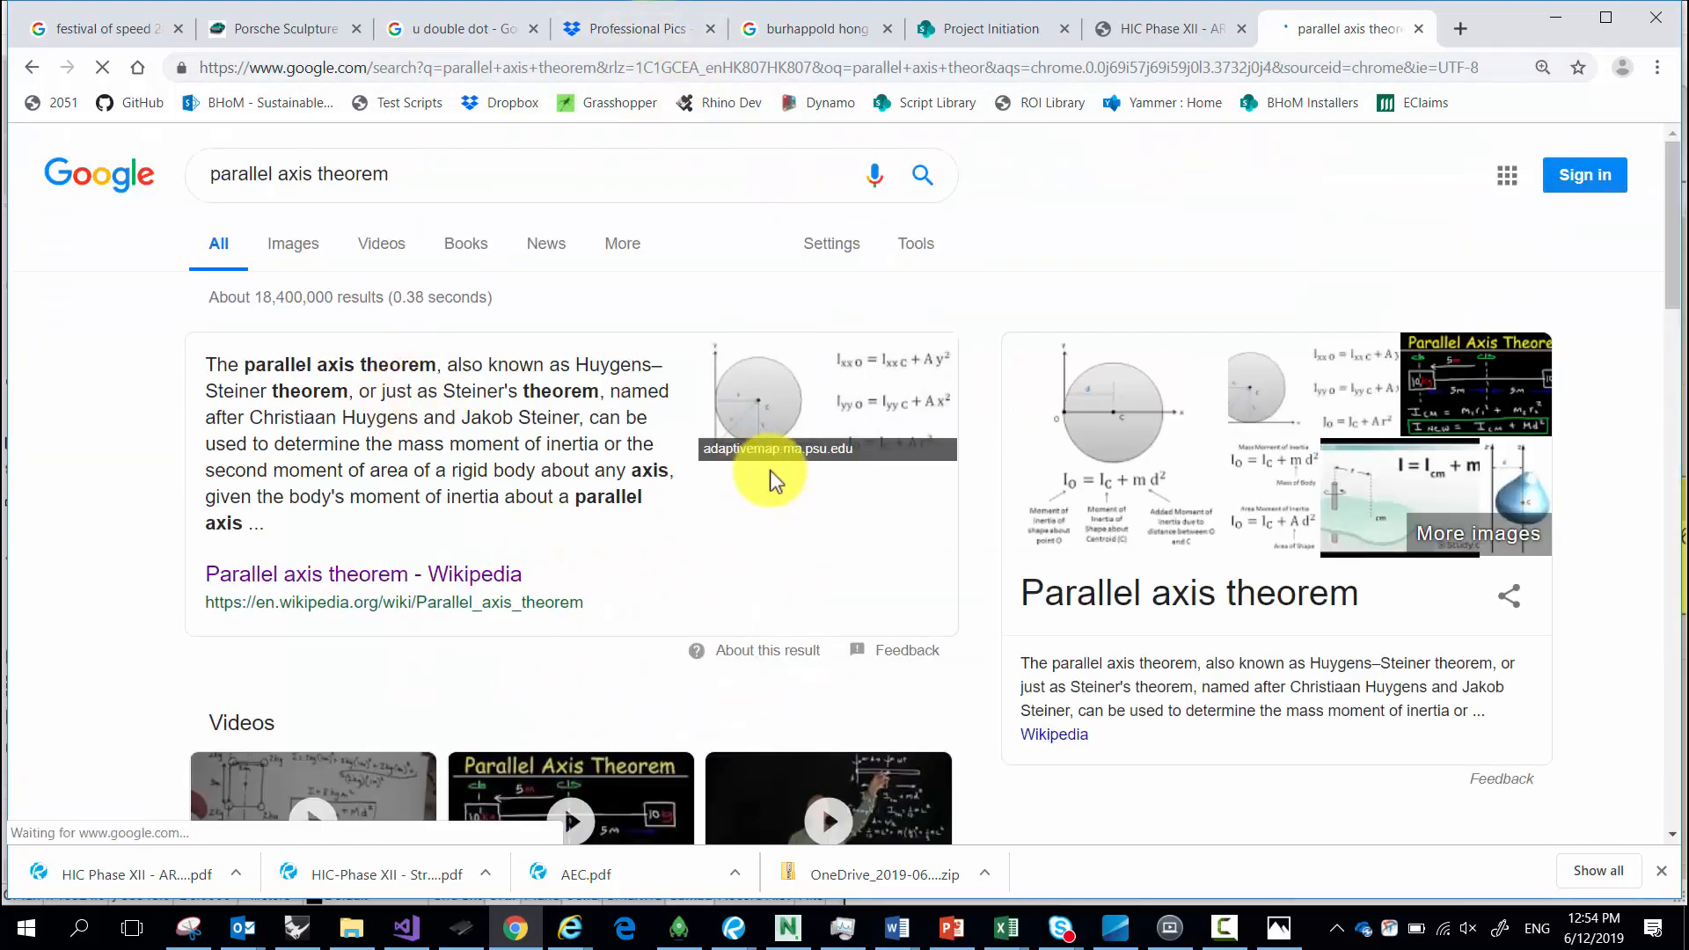
{"action": "left_click", "coordinate": [1150, 409]}
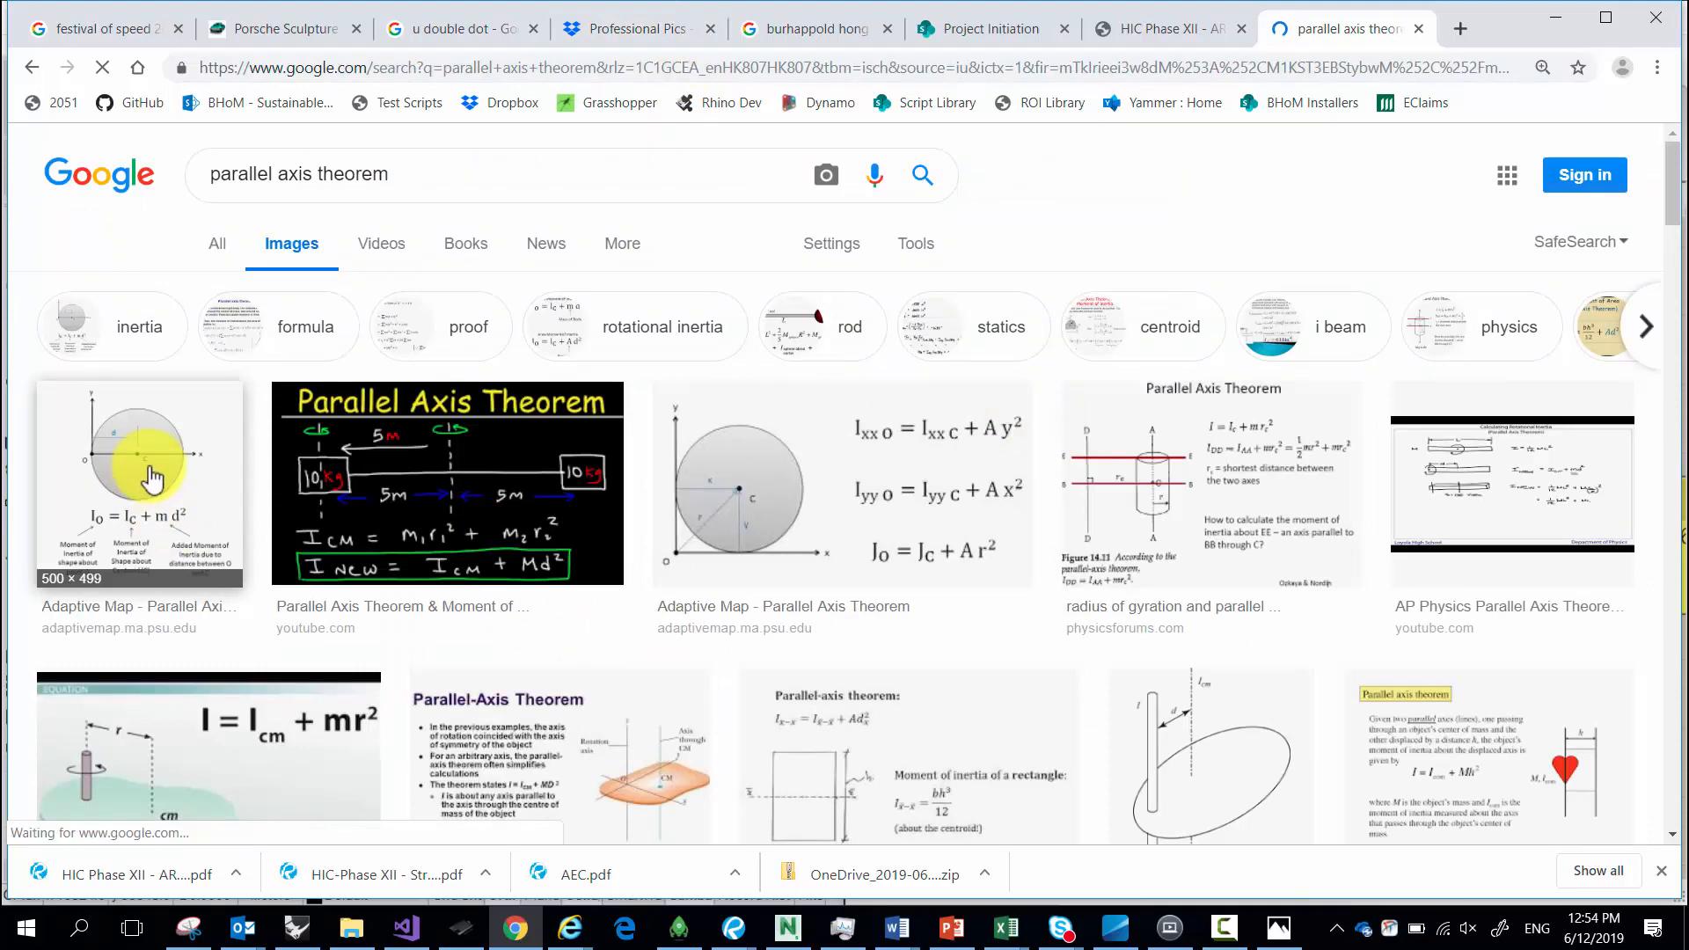
{"action": "scroll", "coordinate": [149, 466], "scroll_direction": "down", "scroll_amount": 4}
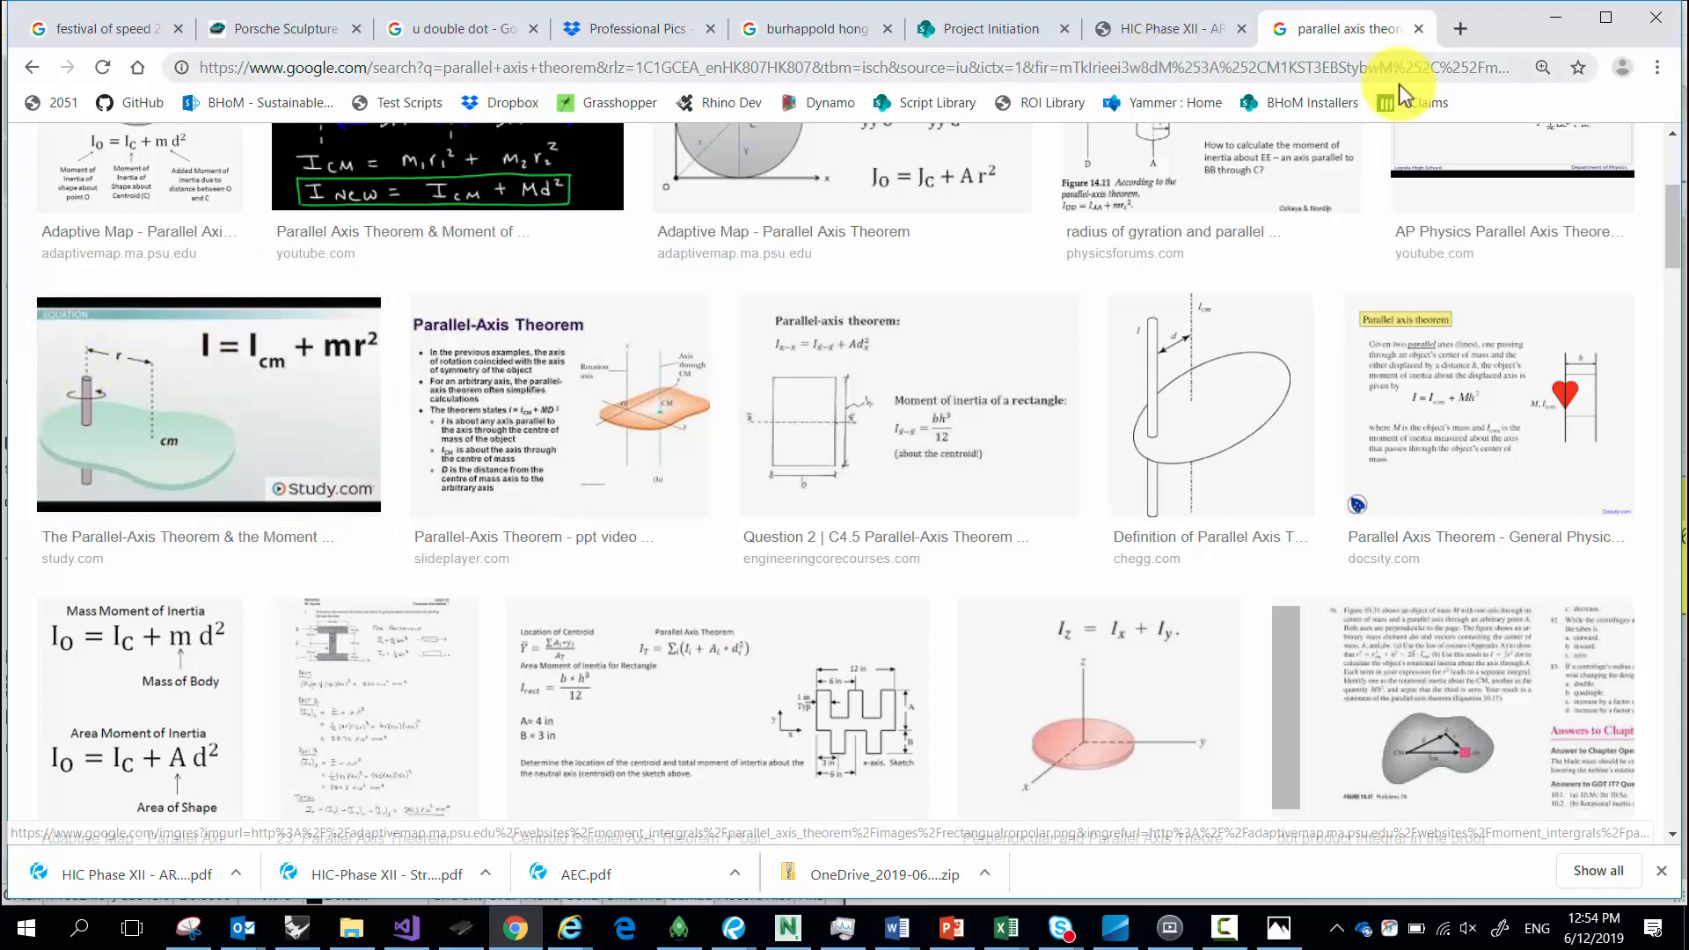
{"action": "left_click", "coordinate": [1538, 25]}
Examine the ixx+a*r^2 part of the Grasshopper definition, from the Line and Geo inputs to the Ixx output.
{"action": "scroll", "coordinate": [1021, 456], "scroll_direction": "up", "scroll_amount": 3}
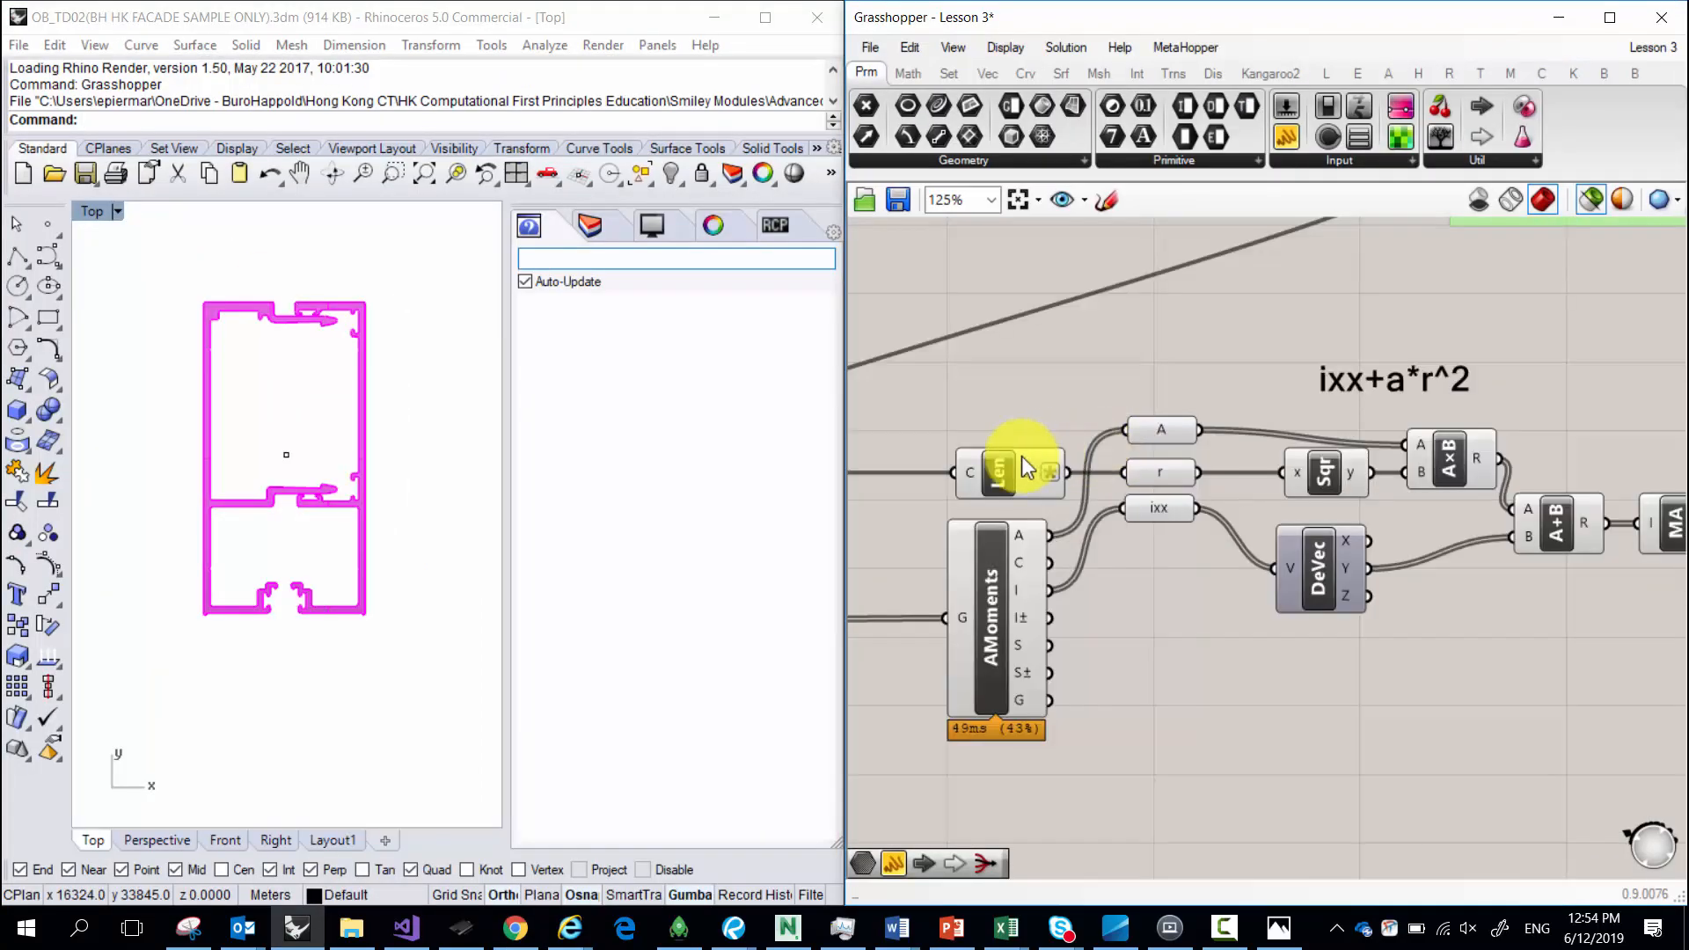
{"action": "left_click", "coordinate": [1011, 465]}
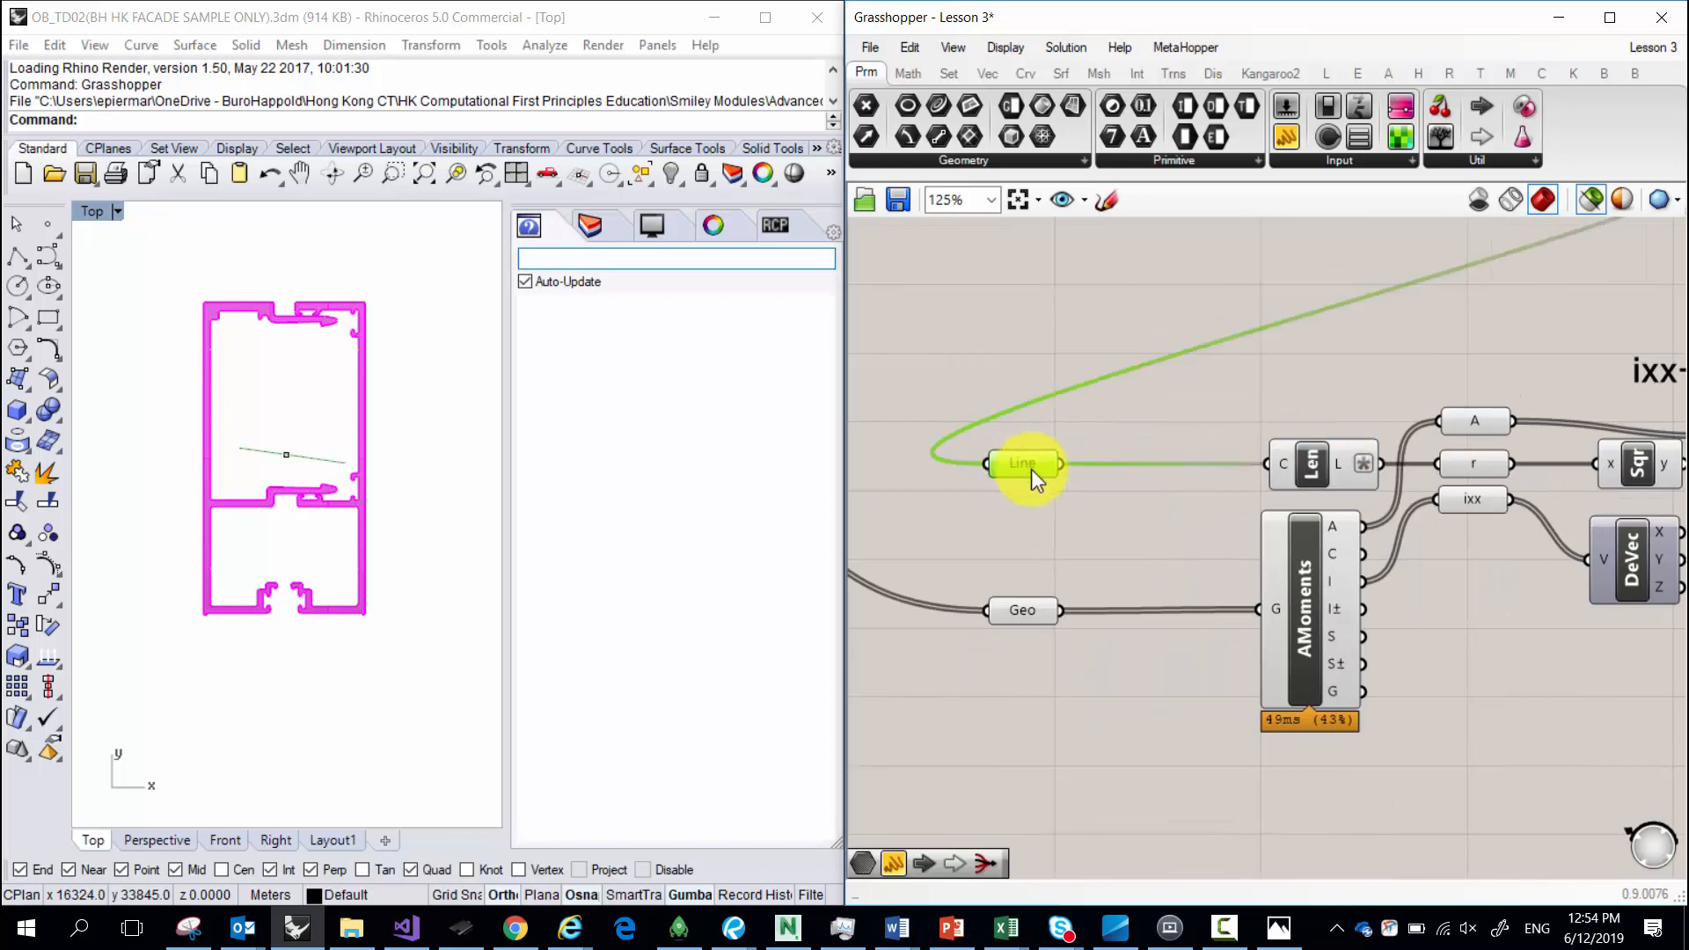
{"action": "right_click_drag", "start_coordinate": [1036, 473], "coordinate": [932, 443]}
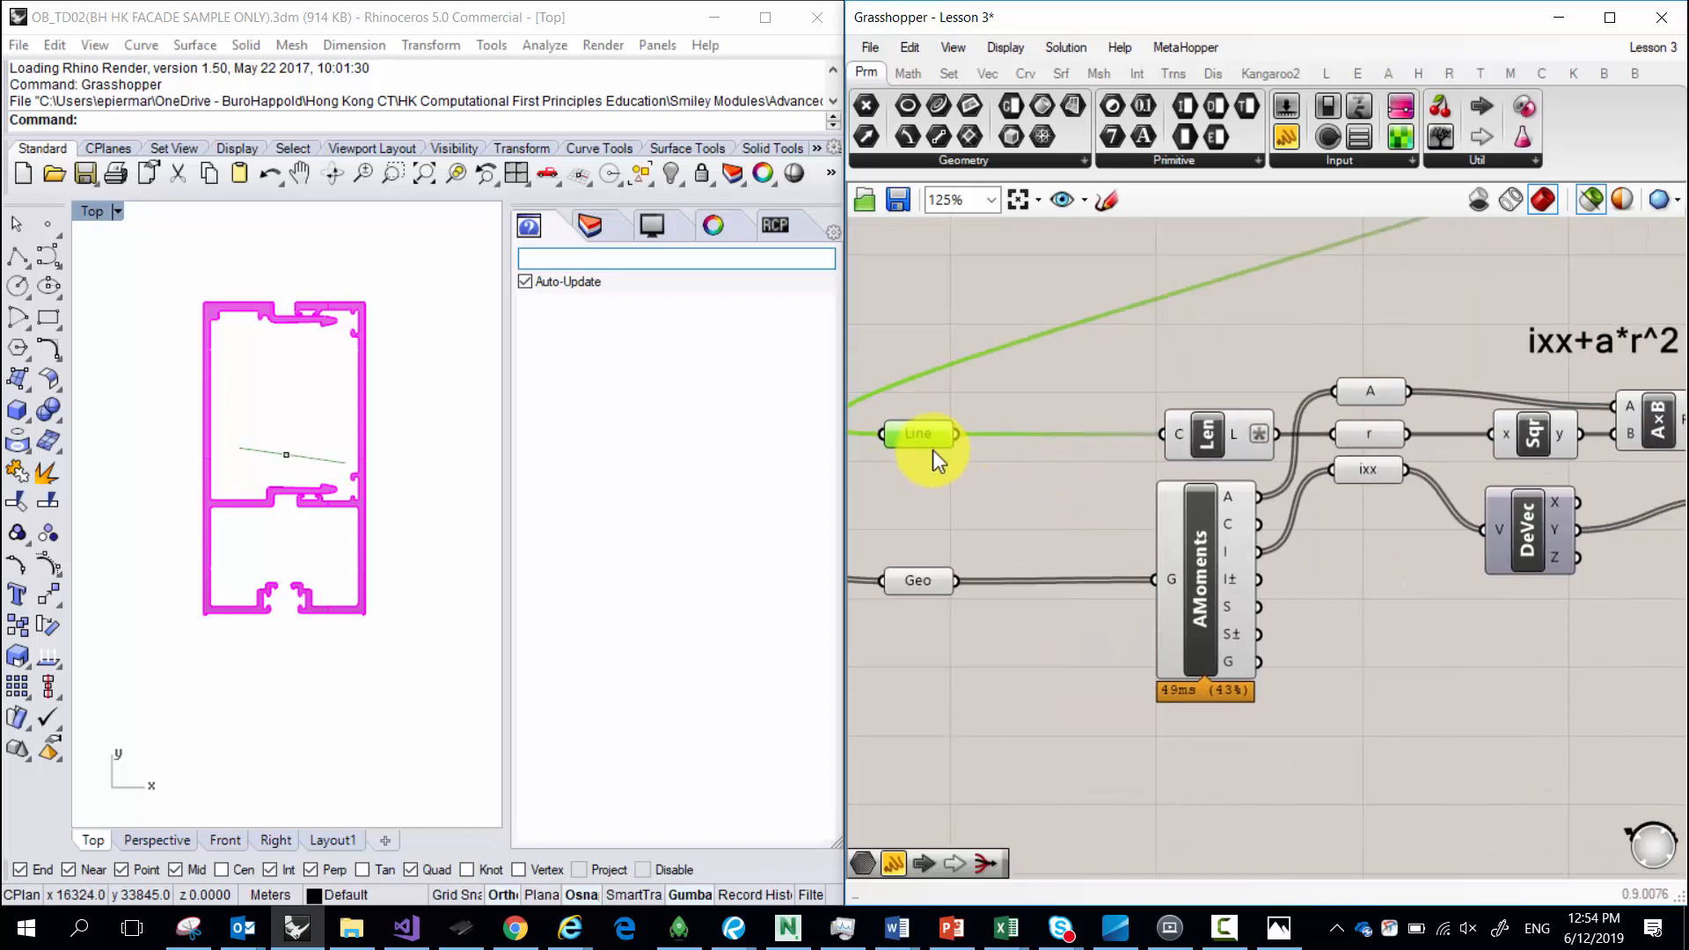
{"action": "scroll", "coordinate": [1044, 446], "scroll_direction": "down", "scroll_amount": 3}
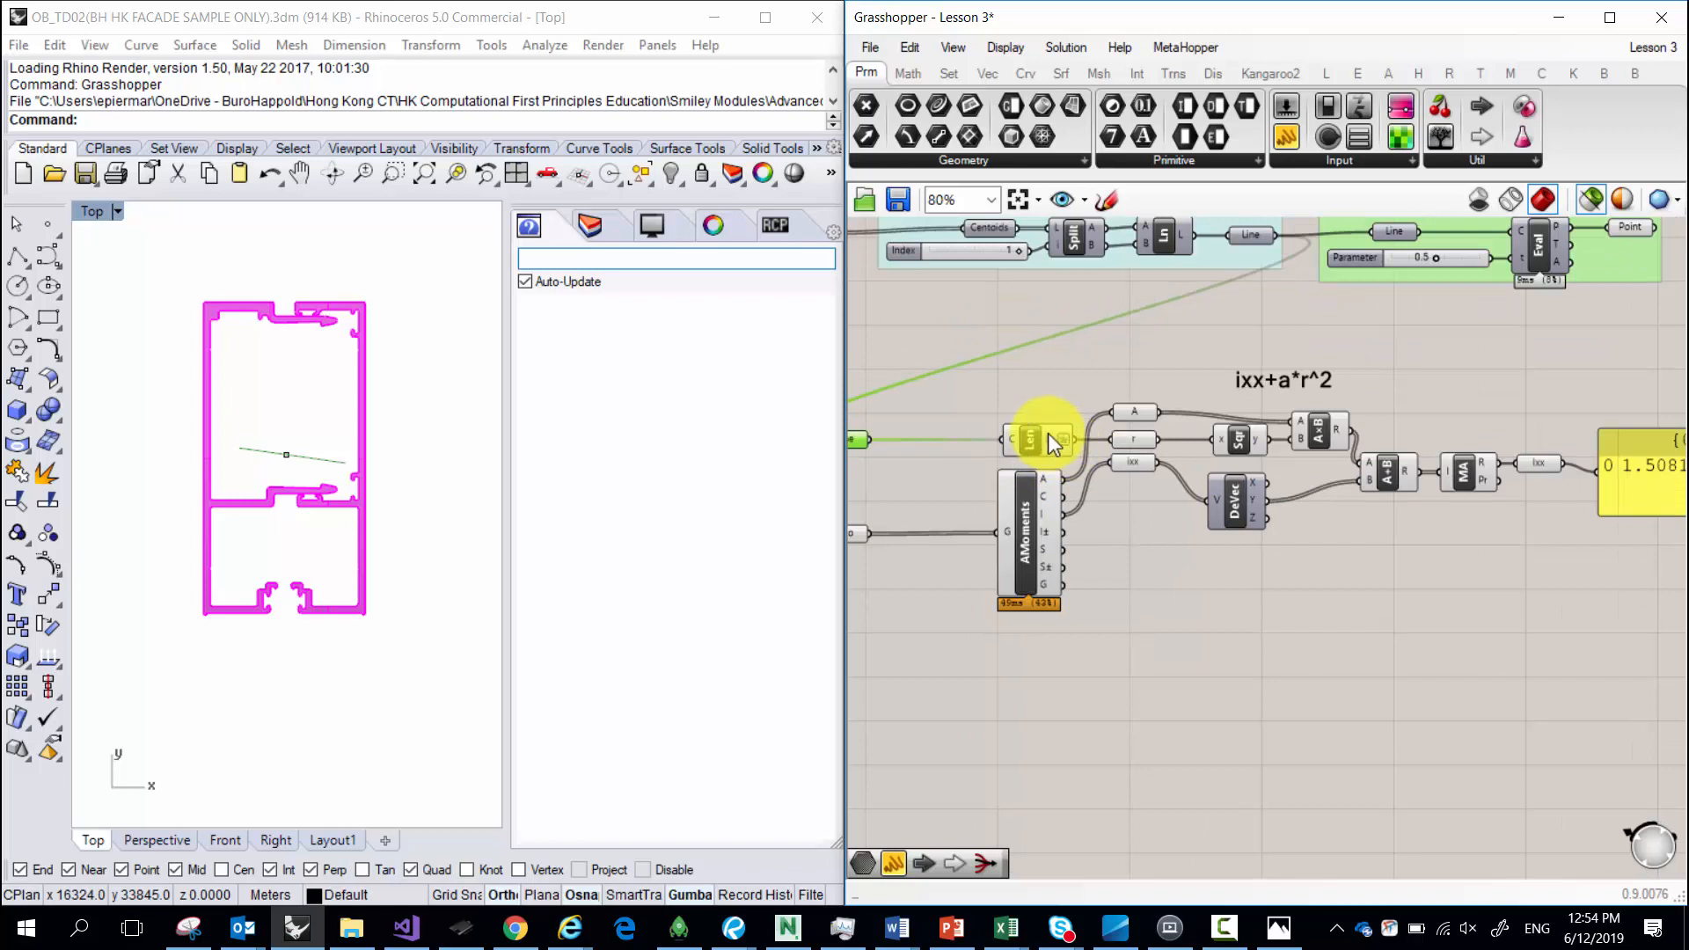
{"action": "scroll", "coordinate": [1049, 440], "scroll_direction": "up", "scroll_amount": 1}
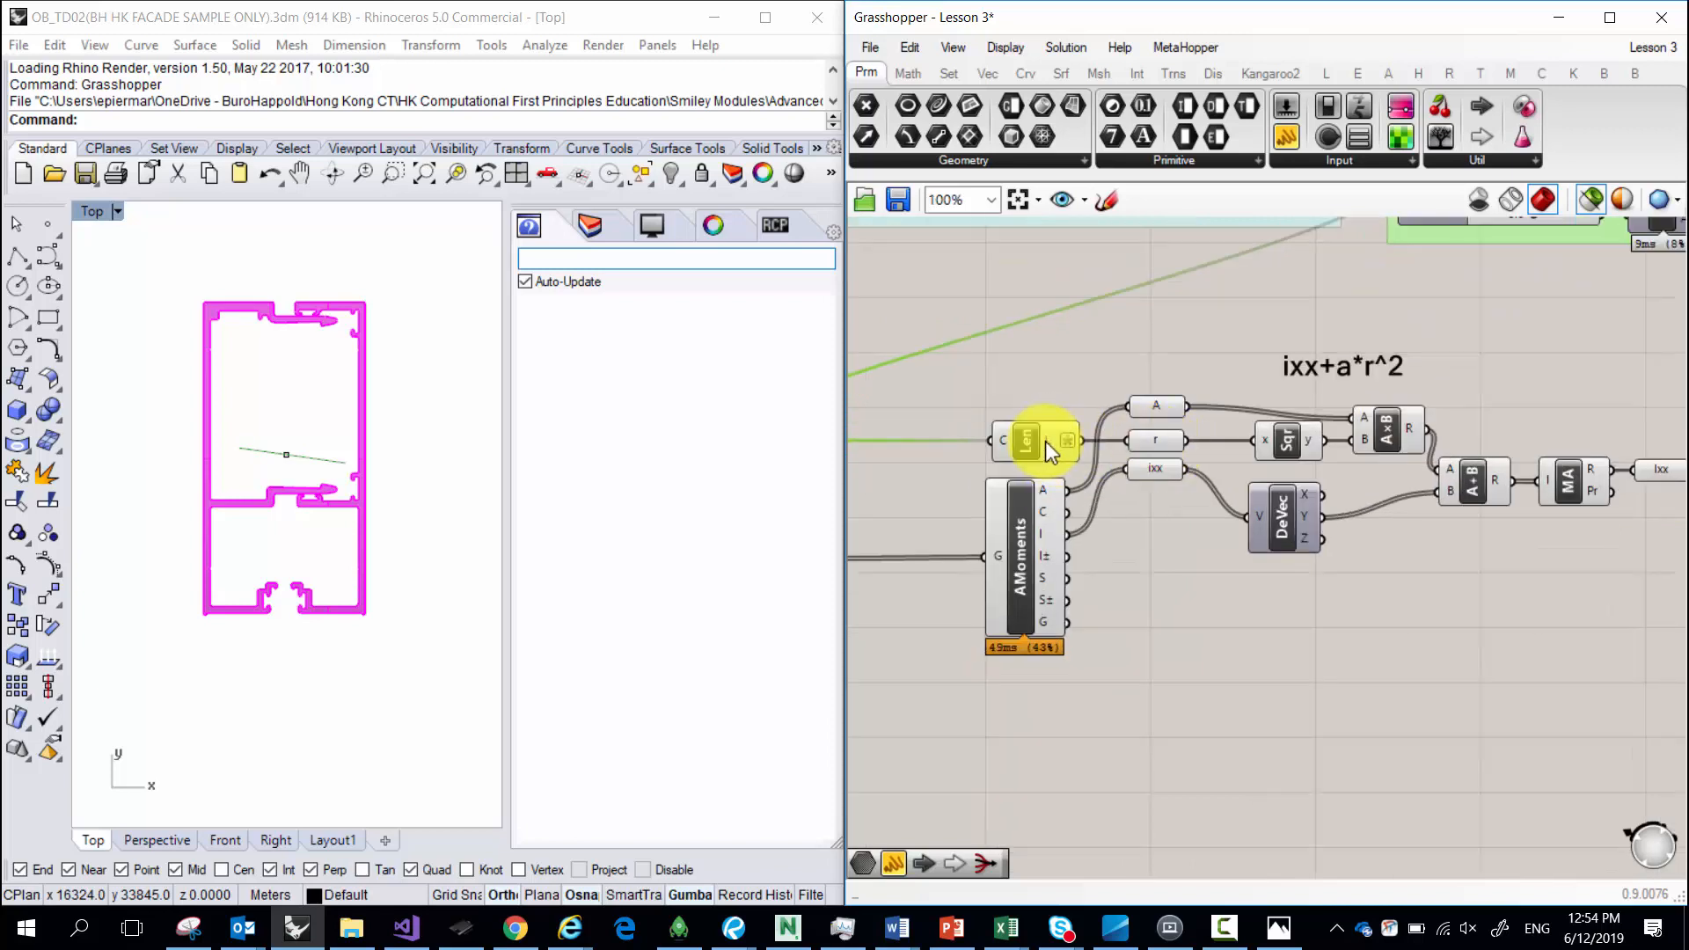
{"action": "mouse_move", "coordinate": [1048, 440]}
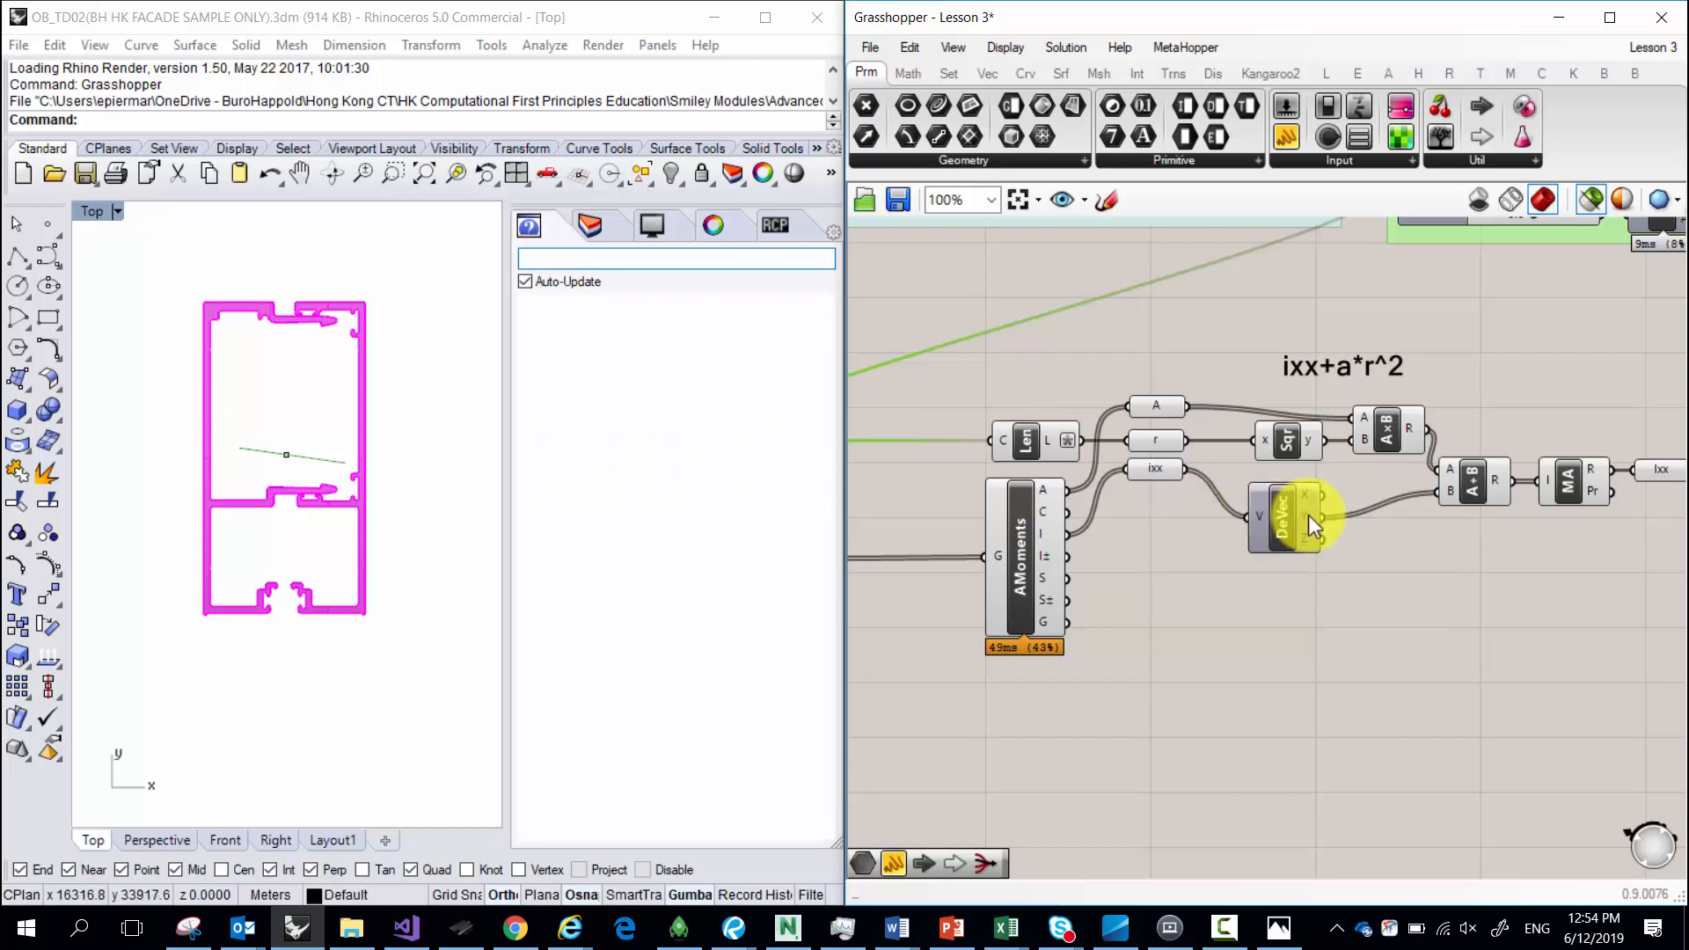
{"action": "scroll", "coordinate": [1307, 515], "scroll_direction": "down", "scroll_amount": 1}
{"action": "right_click_drag", "start_coordinate": [1307, 515], "coordinate": [1093, 471]}
{"action": "scroll", "coordinate": [1376, 452], "scroll_direction": "up", "scroll_amount": 1}
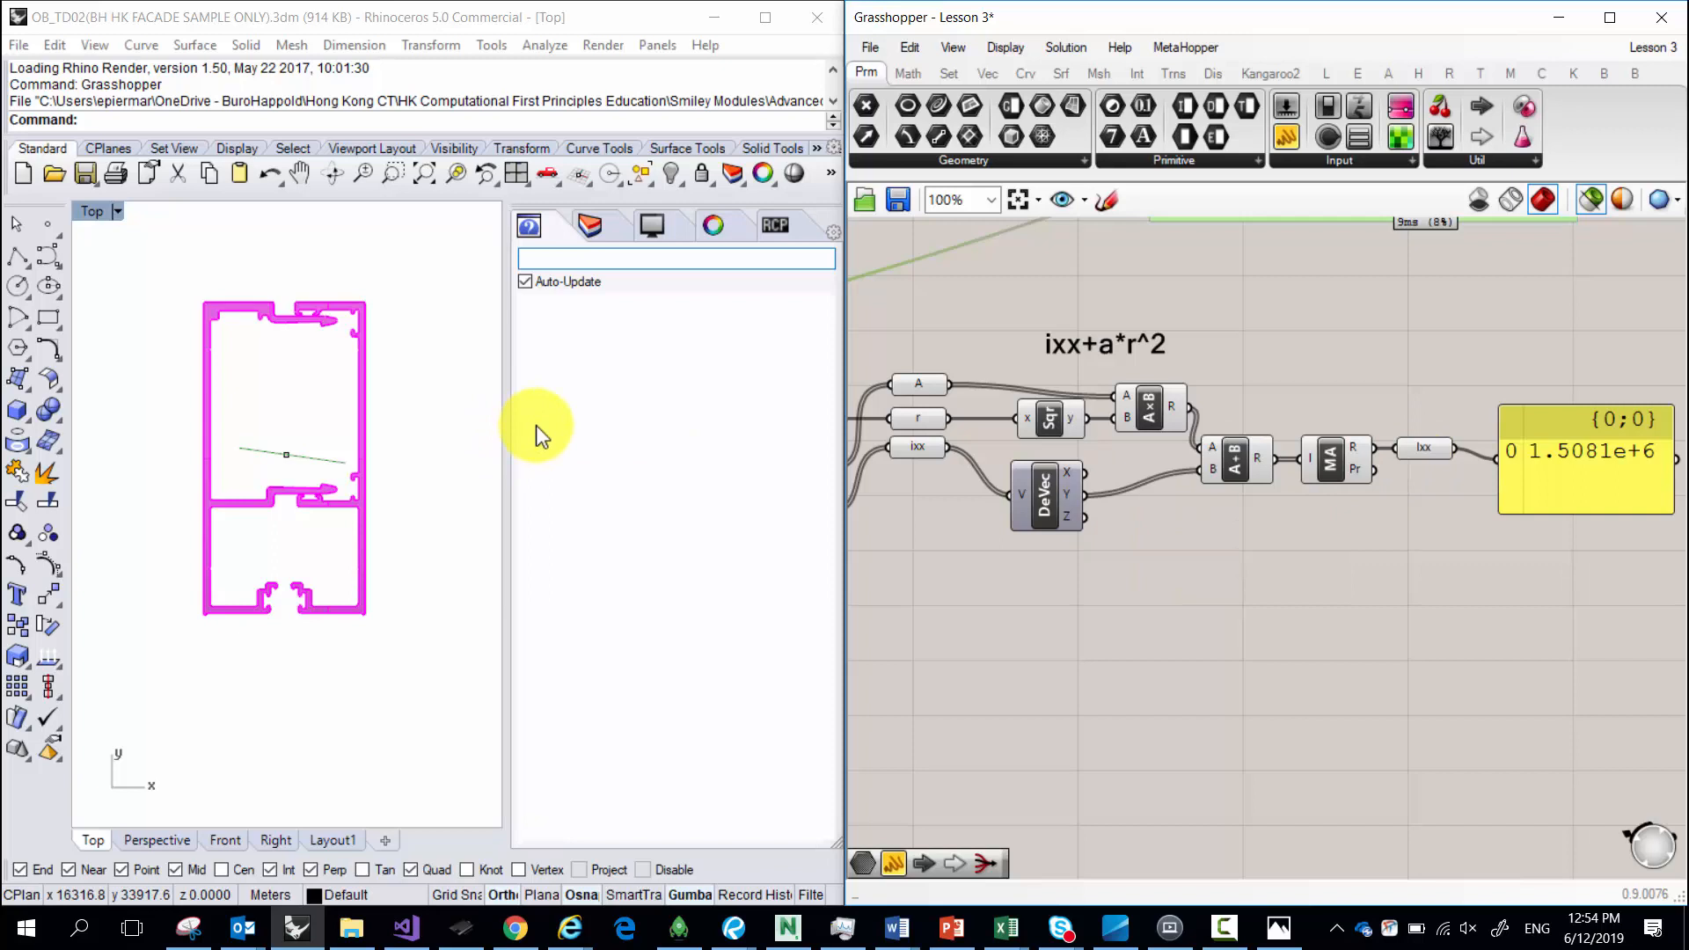
Capture the profile with its centroid line from Rhino's Top view in Snipping Tool and enlarge the snip window.
{"action": "scroll", "coordinate": [263, 441], "scroll_direction": "up", "scroll_amount": 3}
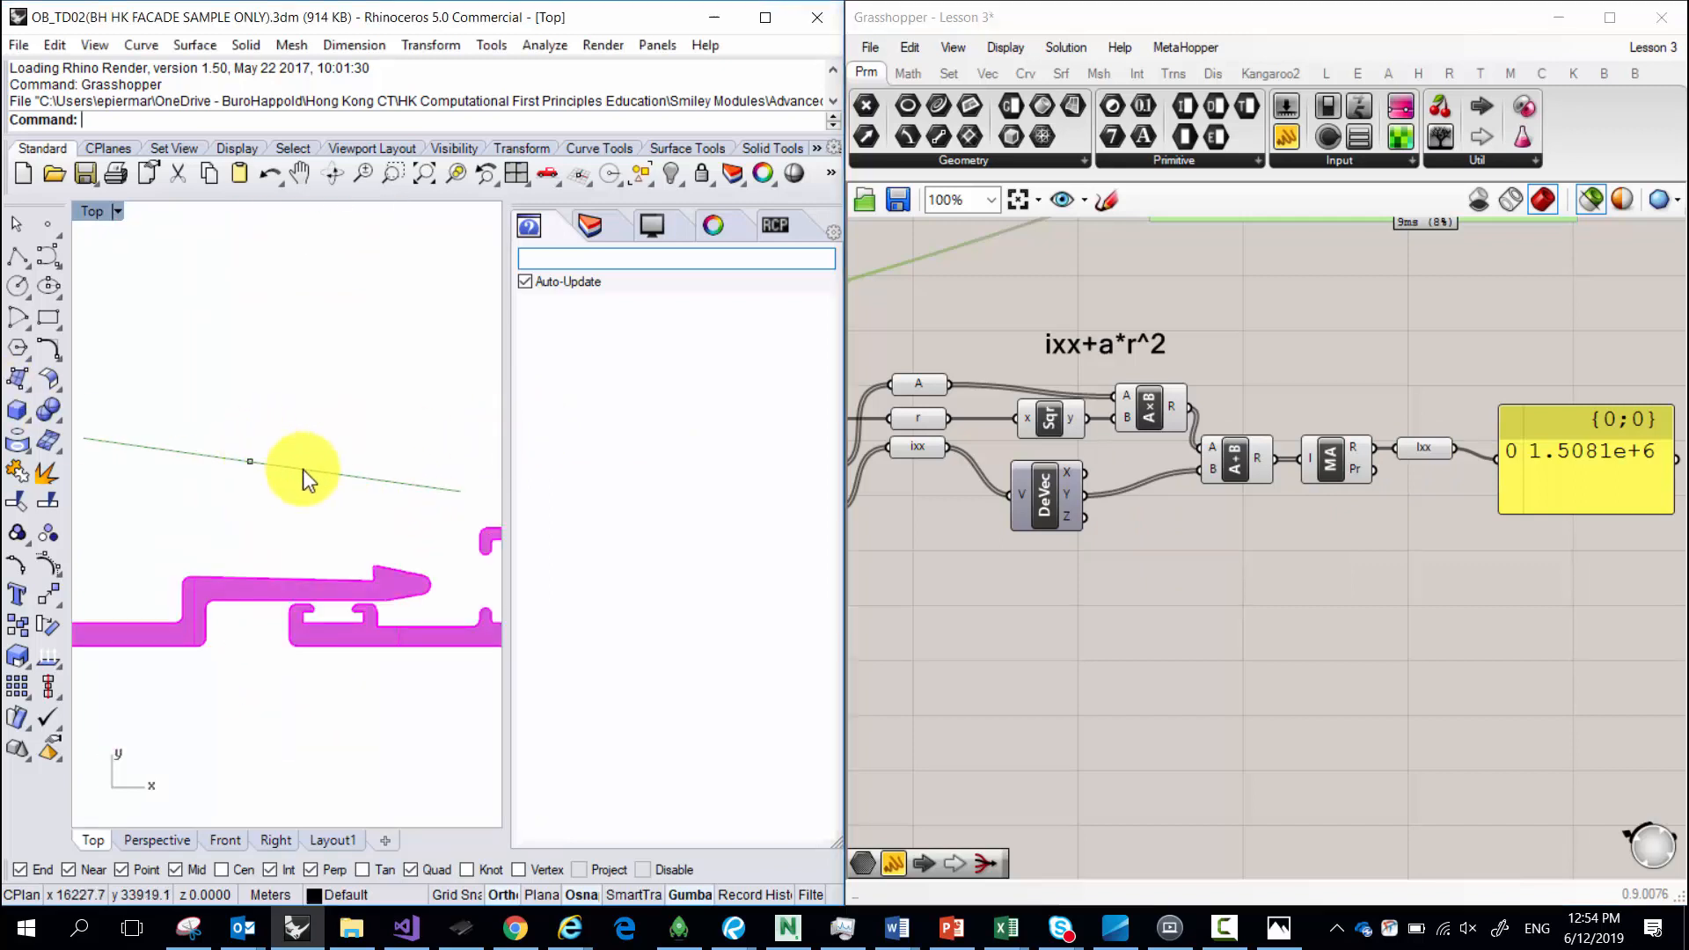
{"action": "scroll", "coordinate": [303, 468], "scroll_direction": "down", "scroll_amount": 1}
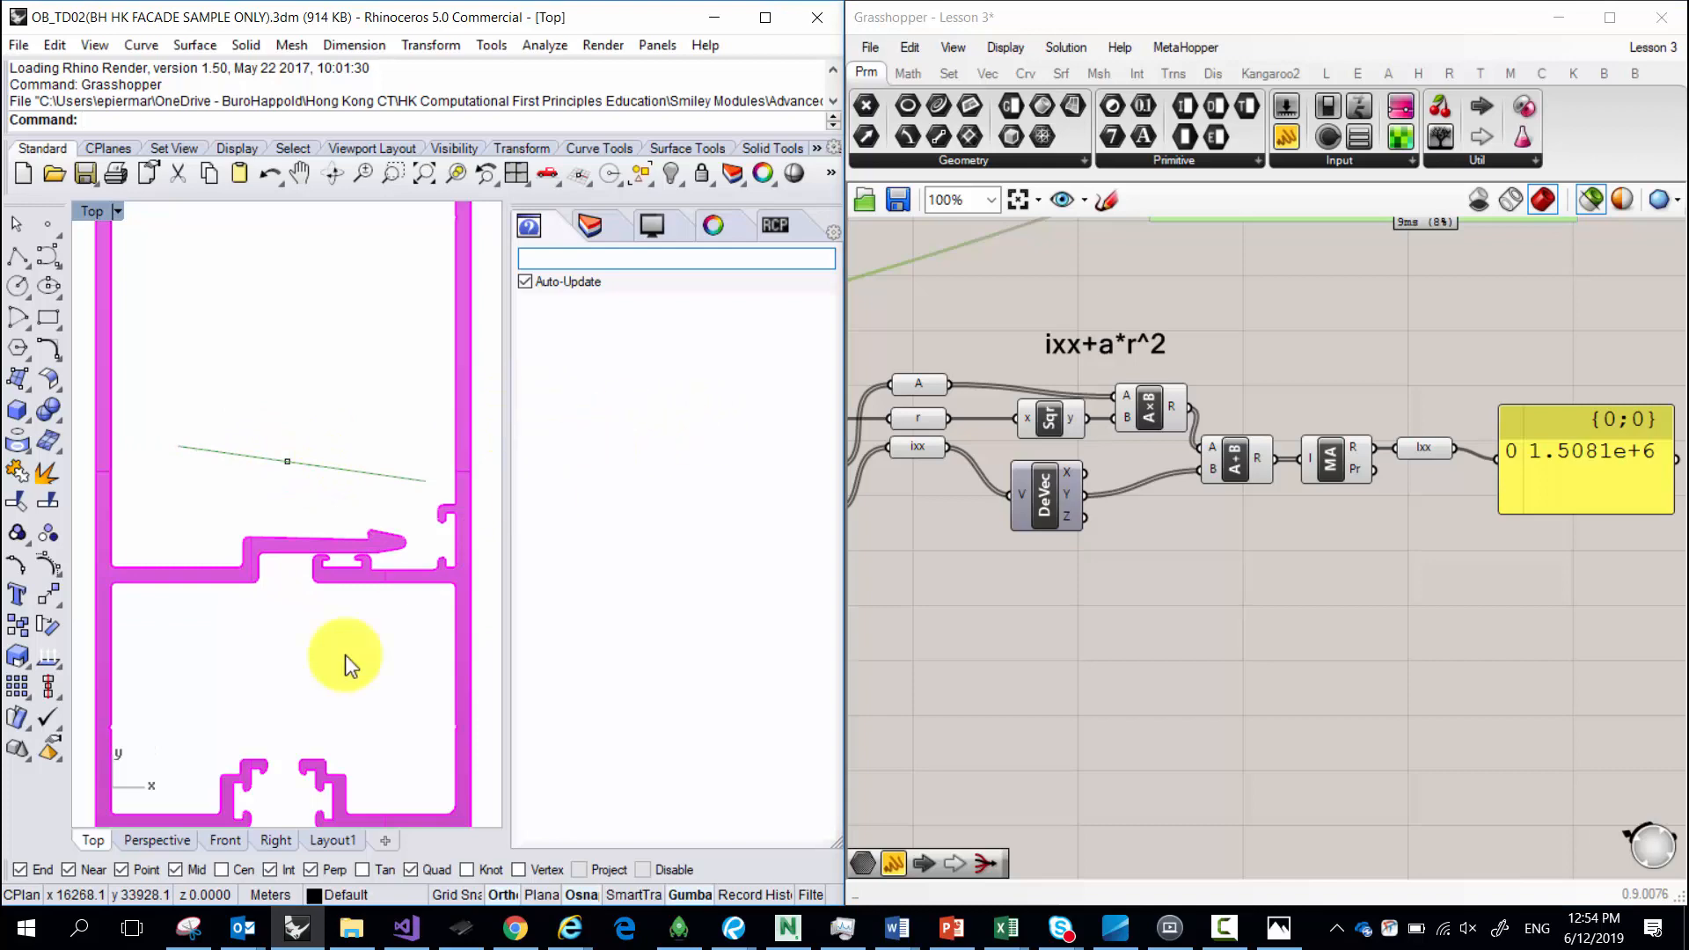
{"action": "left_click", "coordinate": [189, 928]}
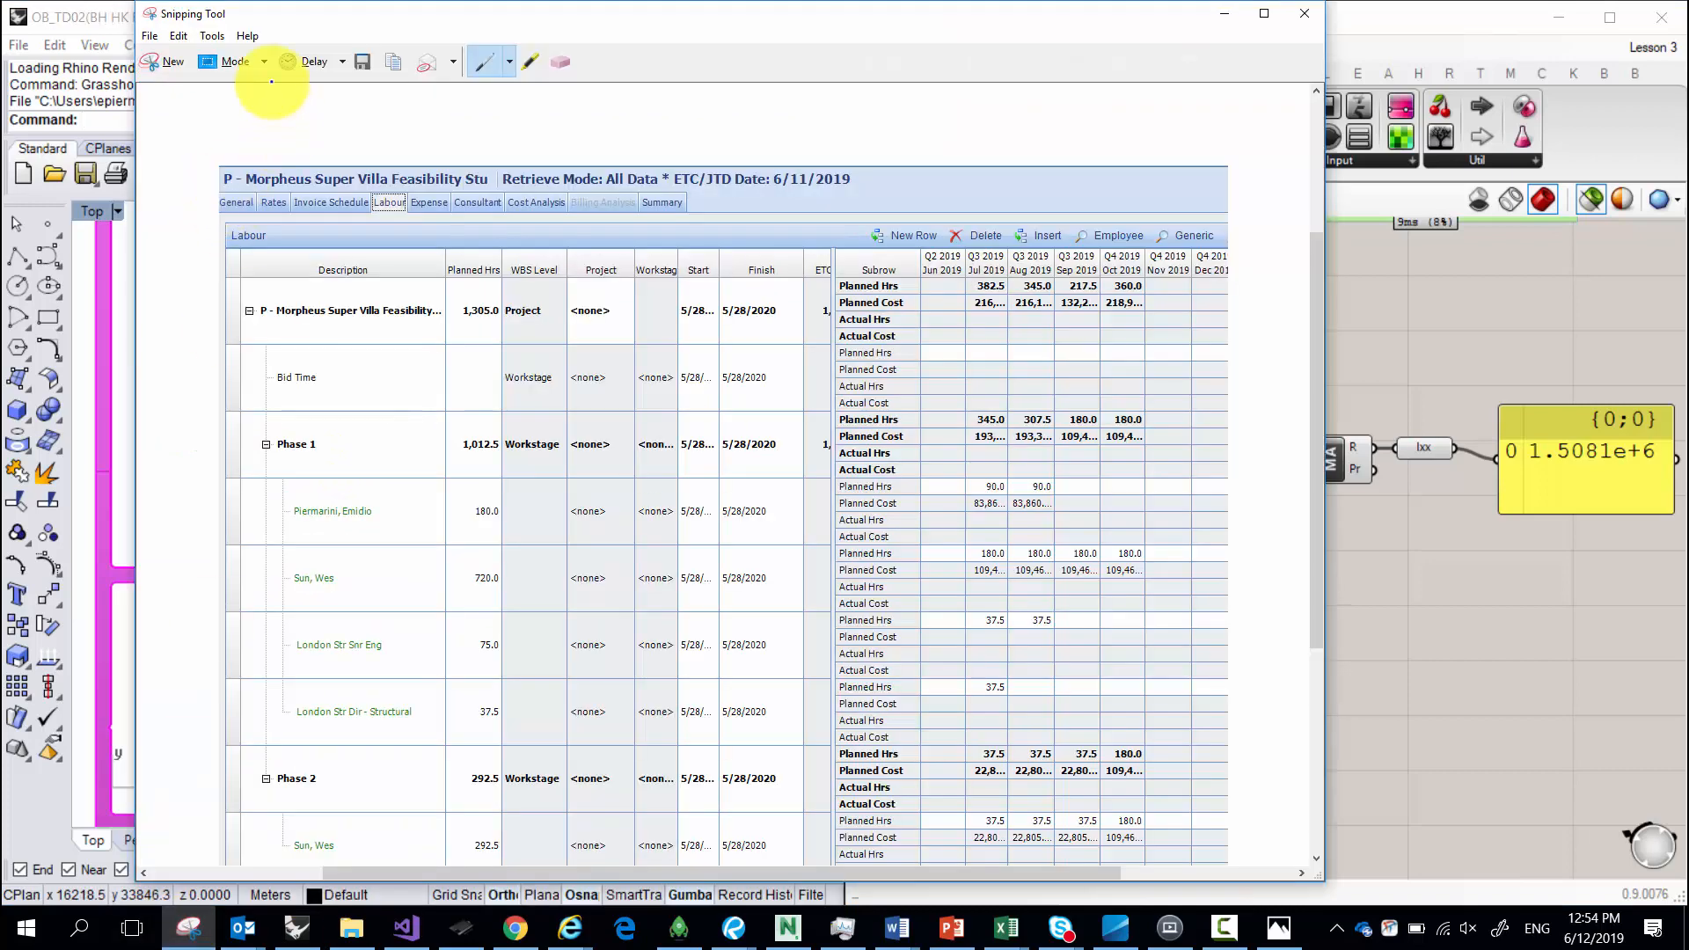
{"action": "left_click", "coordinate": [169, 63]}
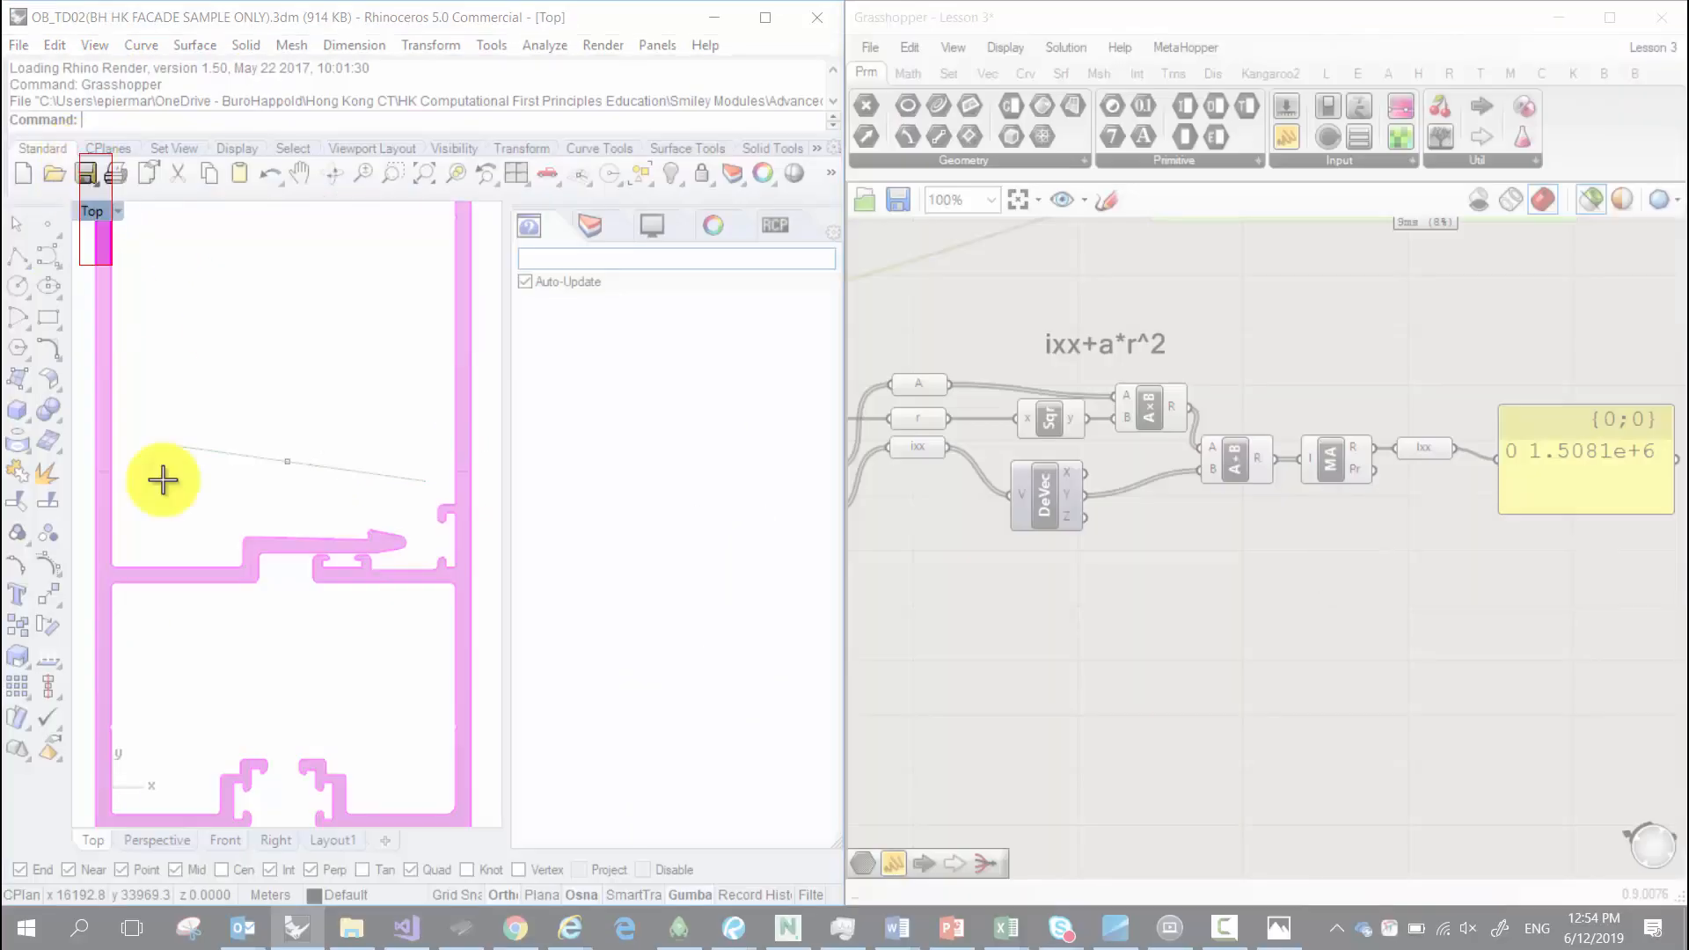
{"action": "left_click_drag", "start_coordinate": [79, 152], "coordinate": [557, 858]}
{"action": "double_click", "coordinate": [272, 20]}
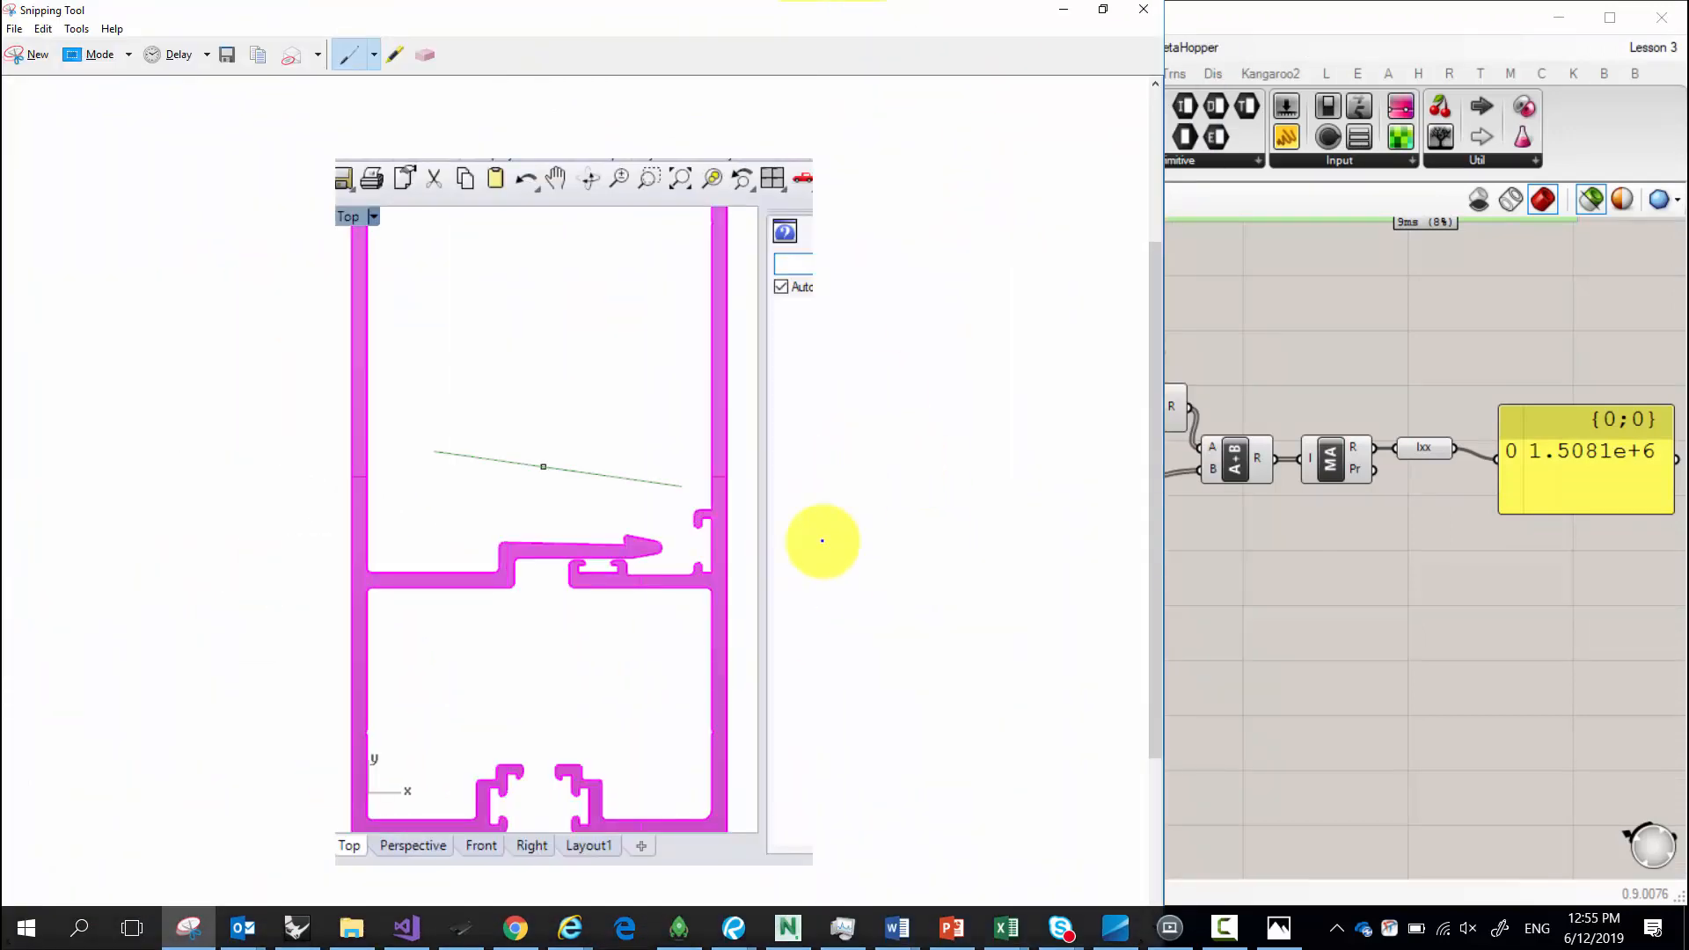
Sketch a dashed vertical axis up from the centroid line's midpoint on the snip and label it Iyy.
{"action": "mouse_move", "coordinate": [973, 567]}
{"action": "left_mouse_down"}
{"action": "mouse_move", "coordinate": [1003, 588]}
{"action": "mouse_move", "coordinate": [1005, 561]}
{"action": "left_mouse_up"}
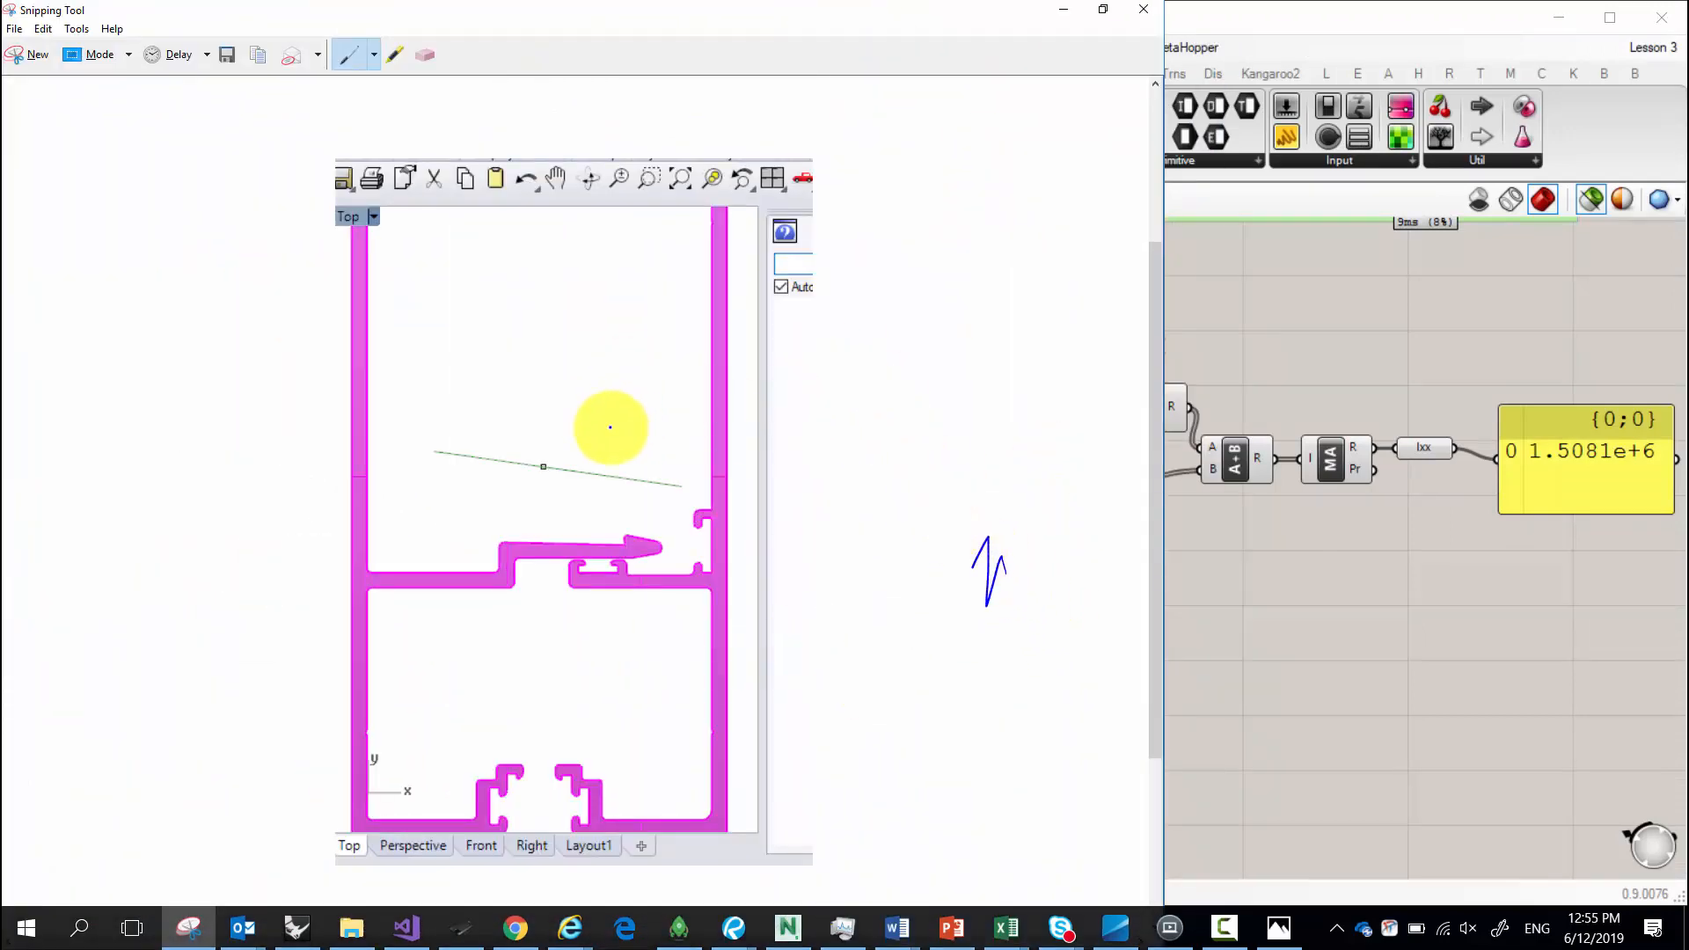
{"action": "left_click_drag", "start_coordinate": [544, 465], "coordinate": [539, 271]}
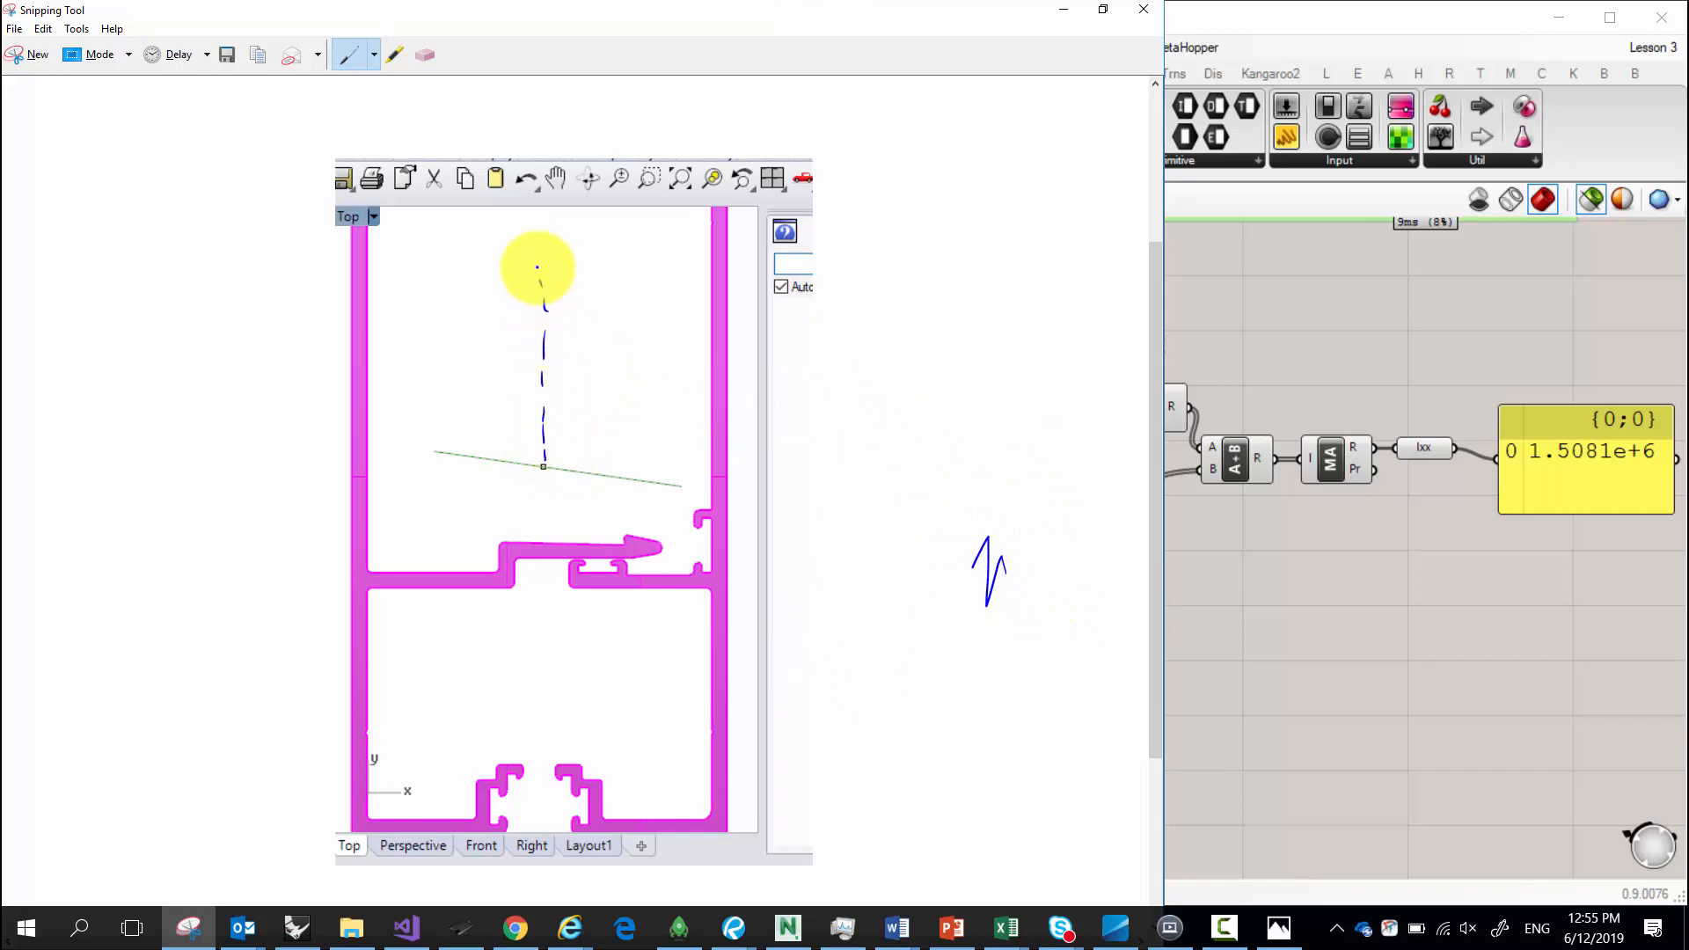
{"action": "mouse_move", "coordinate": [526, 214]}
{"action": "left_mouse_down"}
{"action": "mouse_move", "coordinate": [529, 237]}
{"action": "mouse_move", "coordinate": [533, 211]}
{"action": "left_mouse_up"}
{"action": "left_click_drag", "start_coordinate": [521, 240], "coordinate": [569, 220]}
{"action": "left_click", "coordinate": [504, 232]}
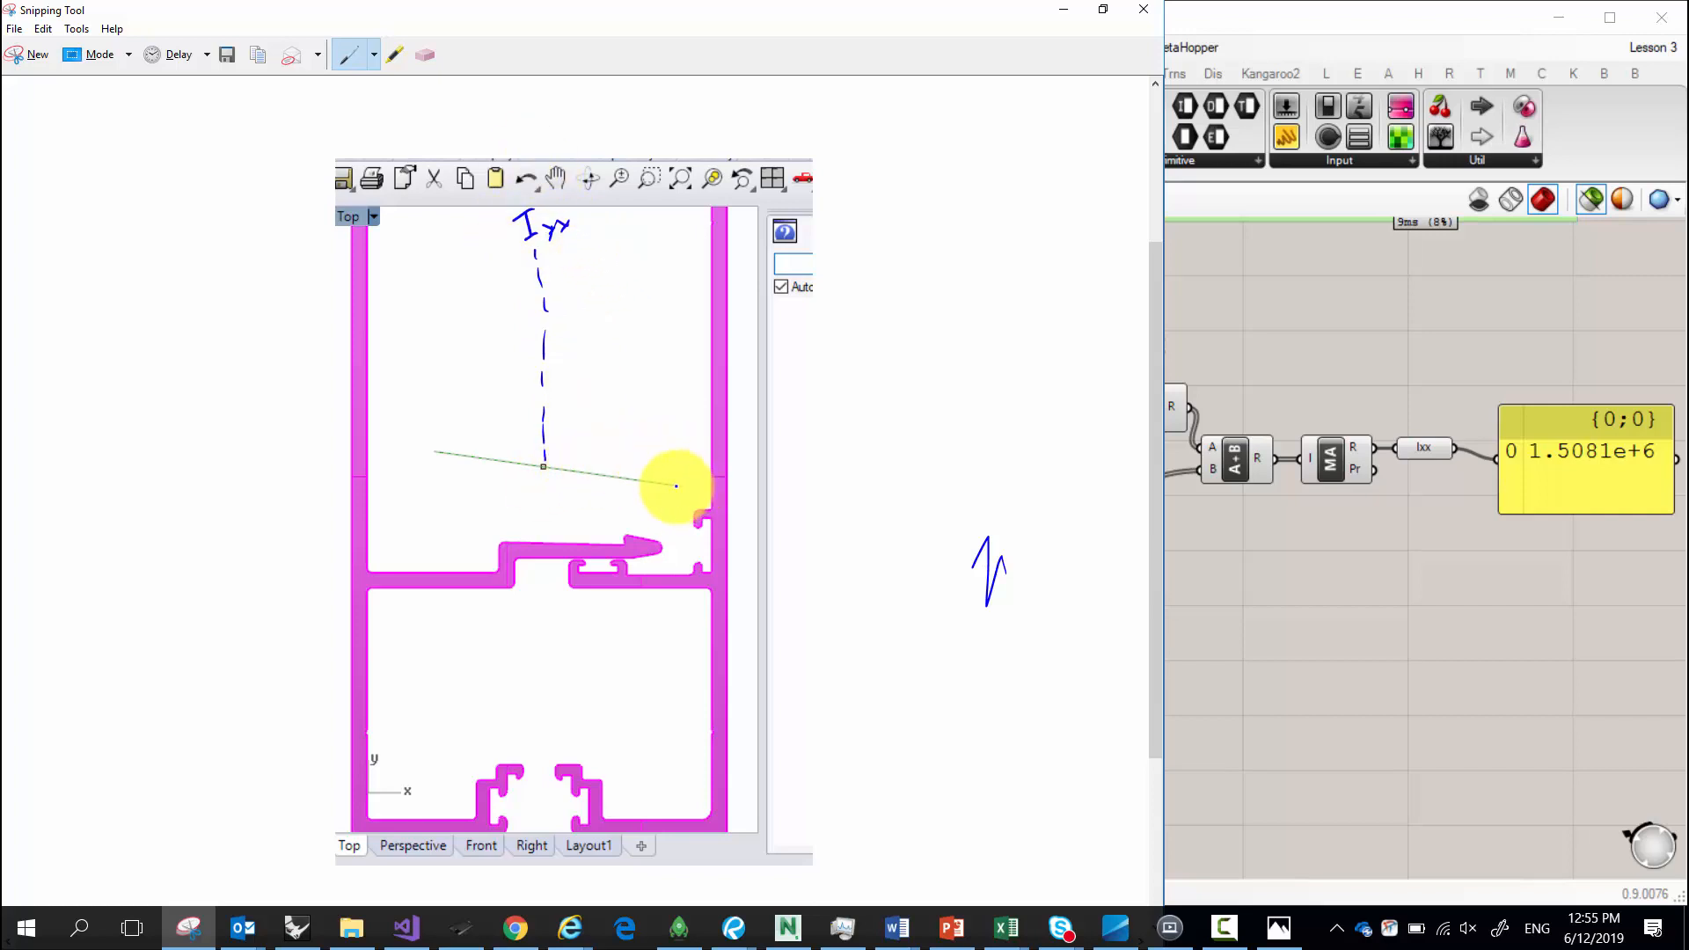
Mark the centroid line's right endpoint with a dot and a dashed vertical axis labelled Iyy*.
{"action": "left_click_drag", "start_coordinate": [675, 484], "coordinate": [695, 339]}
{"action": "mouse_move", "coordinate": [685, 345]}
{"action": "left_mouse_down"}
{"action": "mouse_move", "coordinate": [687, 380]}
{"action": "mouse_move", "coordinate": [740, 359]}
{"action": "mouse_move", "coordinate": [703, 341]}
{"action": "left_mouse_up"}
{"action": "left_click_drag", "start_coordinate": [707, 325], "coordinate": [720, 343]}
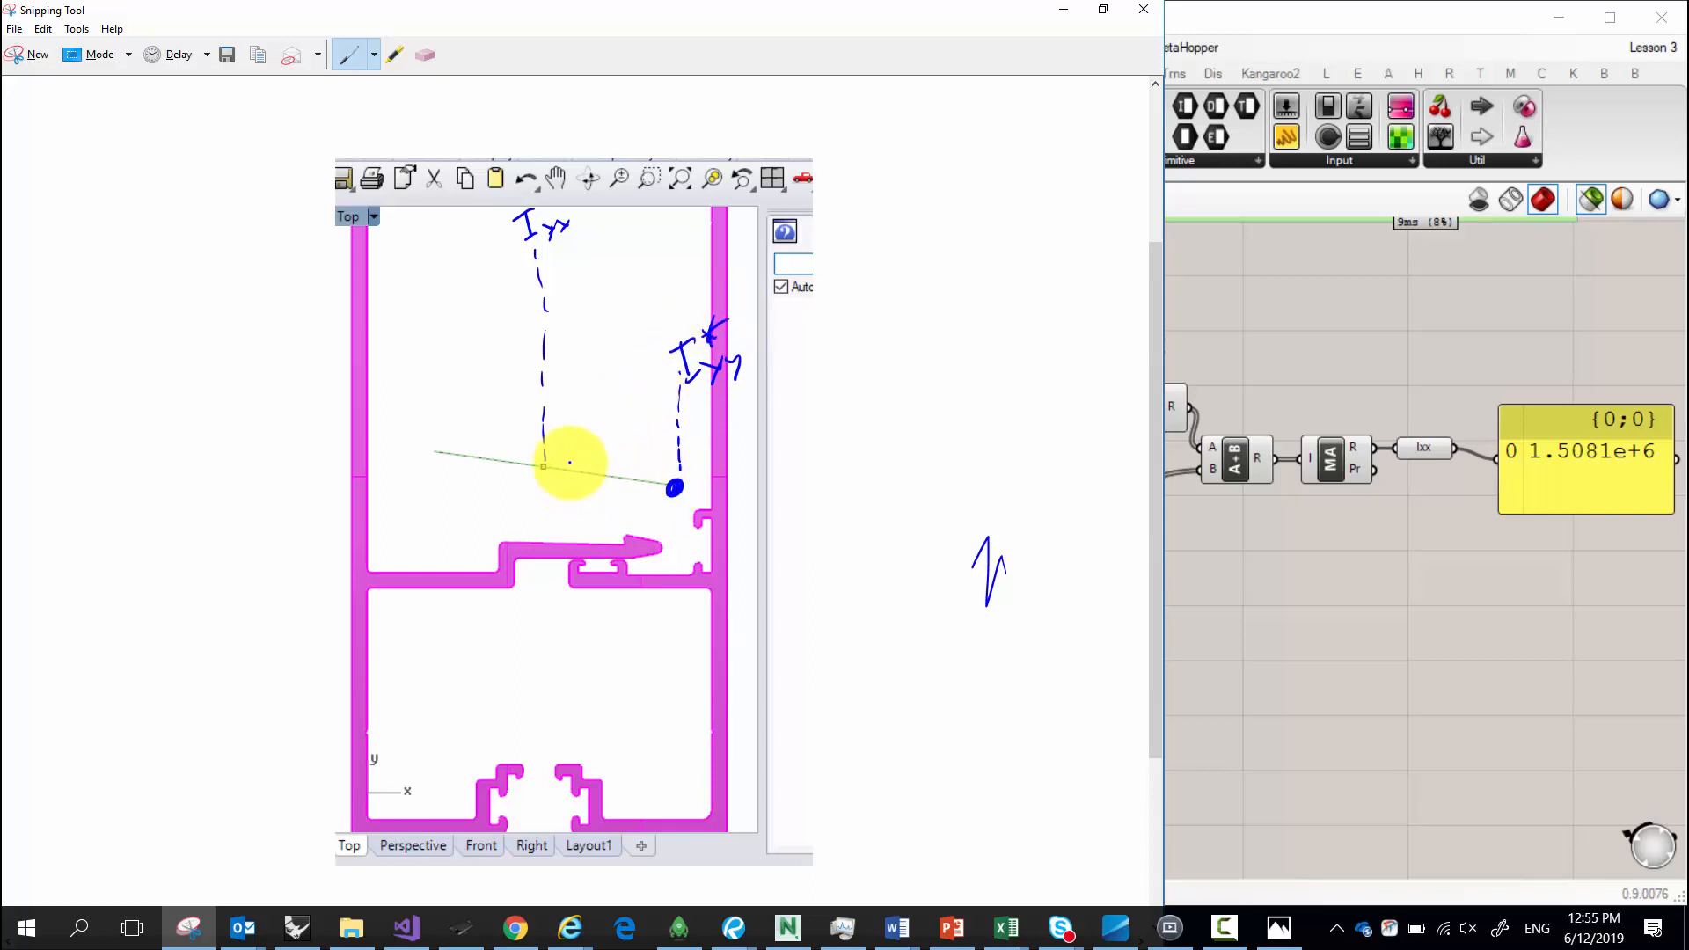
Sketch a horizontal dimension between the two vertical axes below the centroid line and label it d.
{"action": "left_click_drag", "start_coordinate": [546, 405], "coordinate": [677, 431]}
{"action": "mouse_move", "coordinate": [674, 442]}
{"action": "left_mouse_down"}
{"action": "mouse_move", "coordinate": [684, 416]}
{"action": "mouse_move", "coordinate": [607, 409]}
{"action": "mouse_move", "coordinate": [596, 452]}
{"action": "mouse_move", "coordinate": [611, 388]}
{"action": "mouse_move", "coordinate": [639, 451]}
{"action": "left_mouse_up"}
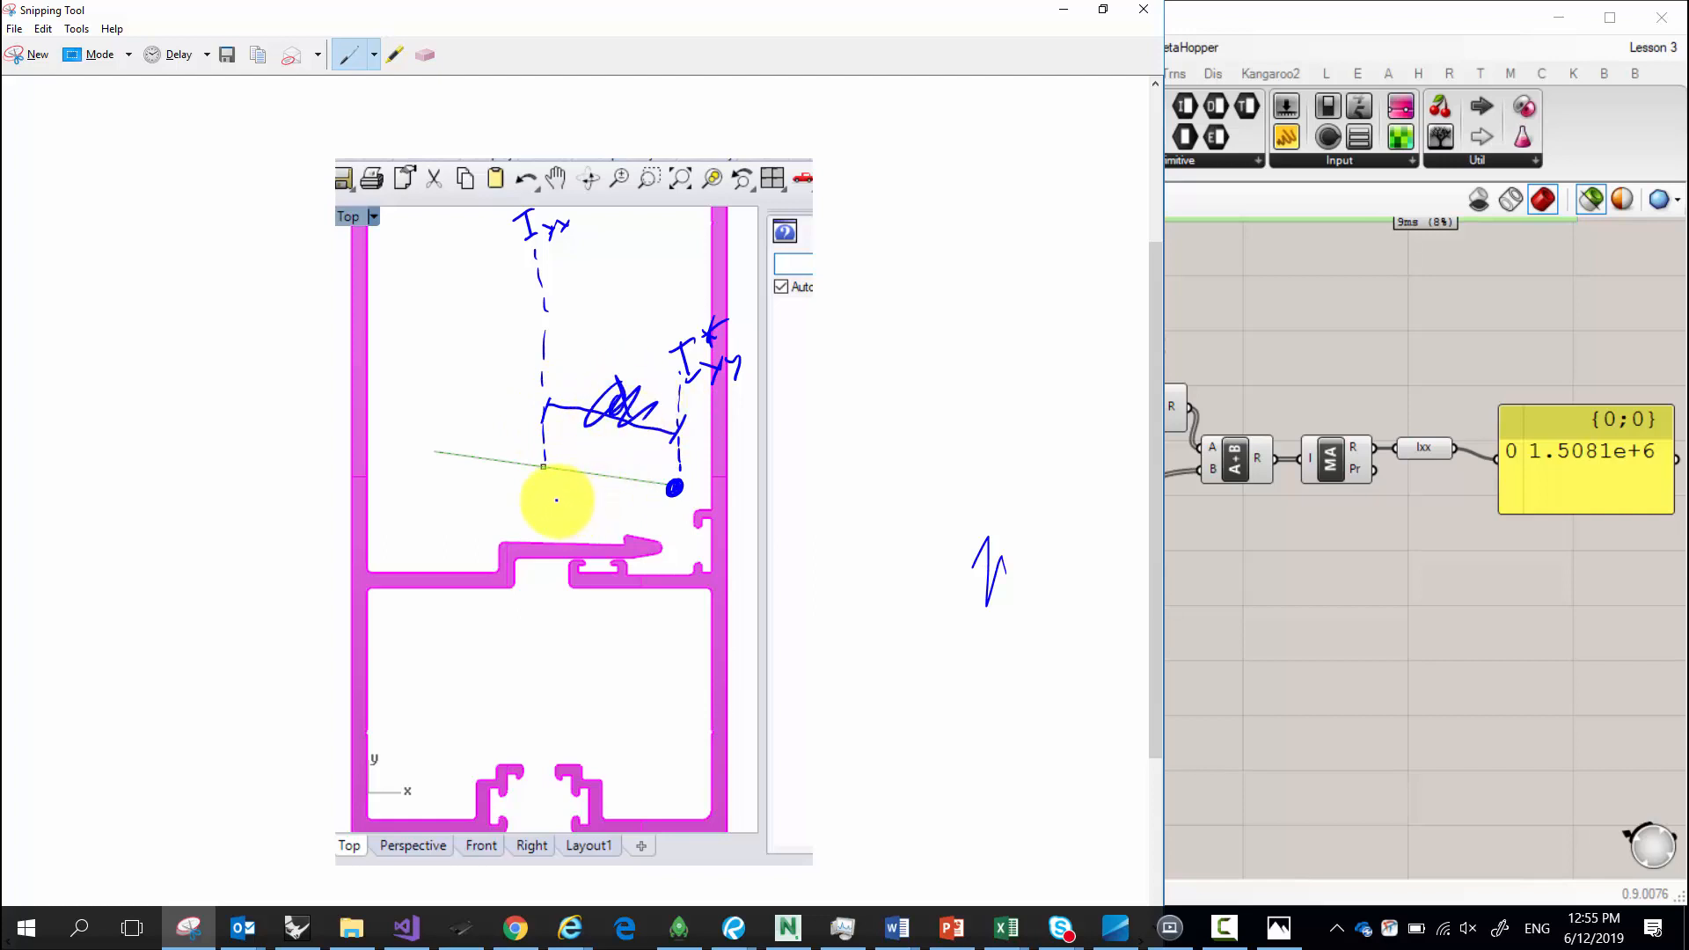
{"action": "left_click_drag", "start_coordinate": [546, 502], "coordinate": [678, 512]}
{"action": "mouse_move", "coordinate": [678, 507]}
{"action": "left_mouse_down"}
{"action": "mouse_move", "coordinate": [678, 524]}
{"action": "mouse_move", "coordinate": [622, 534]}
{"action": "left_mouse_up"}
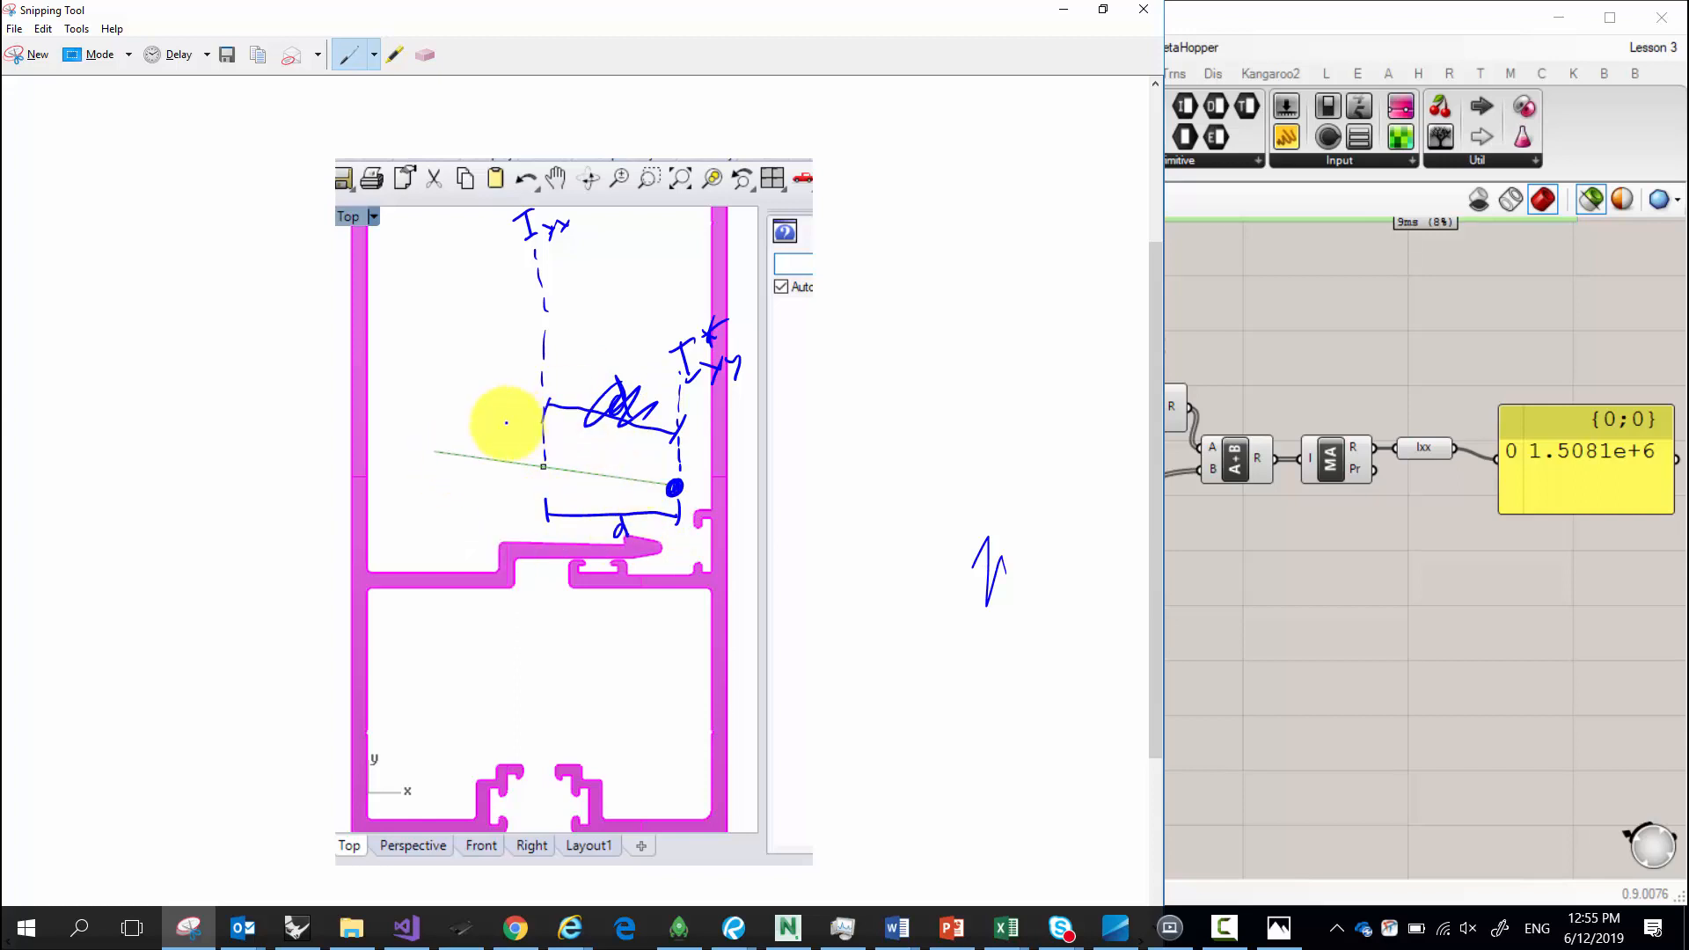
Mark the centroid line's left end with a T and write dI beside the line's midpoint on the snip.
{"action": "left_click_drag", "start_coordinate": [426, 449], "coordinate": [436, 449]}
{"action": "left_click_drag", "start_coordinate": [429, 450], "coordinate": [428, 473]}
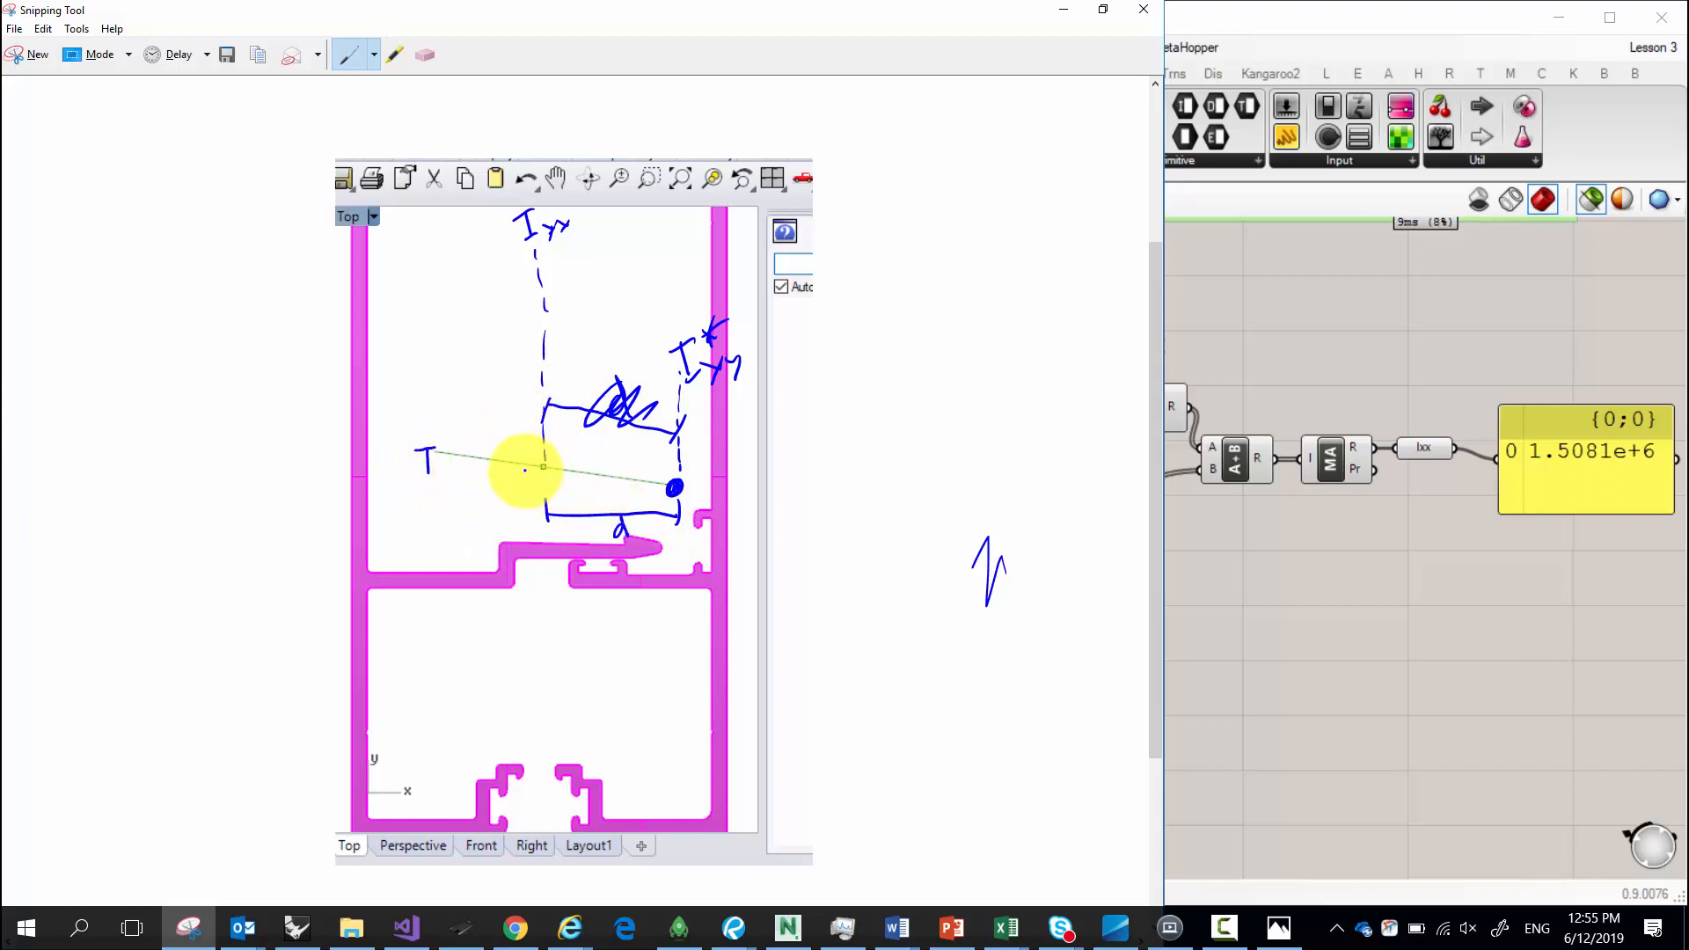
{"action": "mouse_move", "coordinate": [518, 484]}
{"action": "left_mouse_down"}
{"action": "mouse_move", "coordinate": [514, 469]}
{"action": "mouse_move", "coordinate": [529, 491]}
{"action": "left_mouse_up"}
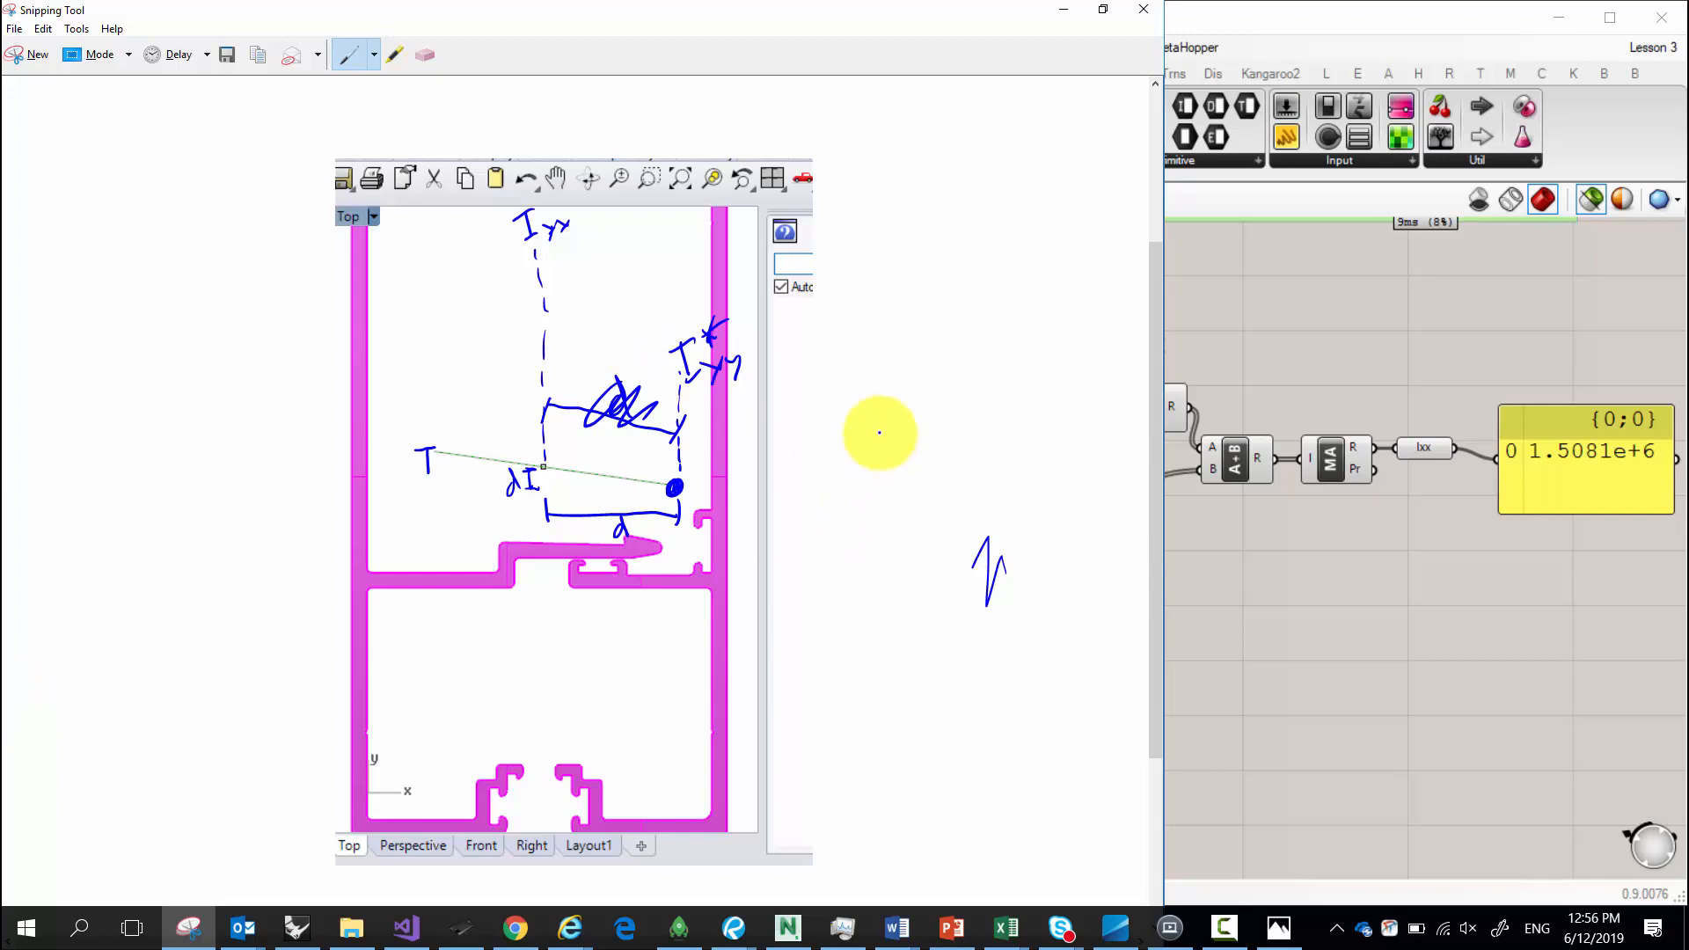
Sketch underlined I and O headings in the blank margin beside the profile, separated by two long vertical divider lines.
{"action": "mouse_move", "coordinate": [25, 245]}
{"action": "left_mouse_down"}
{"action": "mouse_move", "coordinate": [36, 275]}
{"action": "mouse_move", "coordinate": [73, 286]}
{"action": "left_mouse_up"}
{"action": "left_click_drag", "start_coordinate": [241, 236], "coordinate": [292, 252]}
{"action": "left_click_drag", "start_coordinate": [86, 214], "coordinate": [93, 270]}
{"action": "left_click_drag", "start_coordinate": [106, 370], "coordinate": [120, 543]}
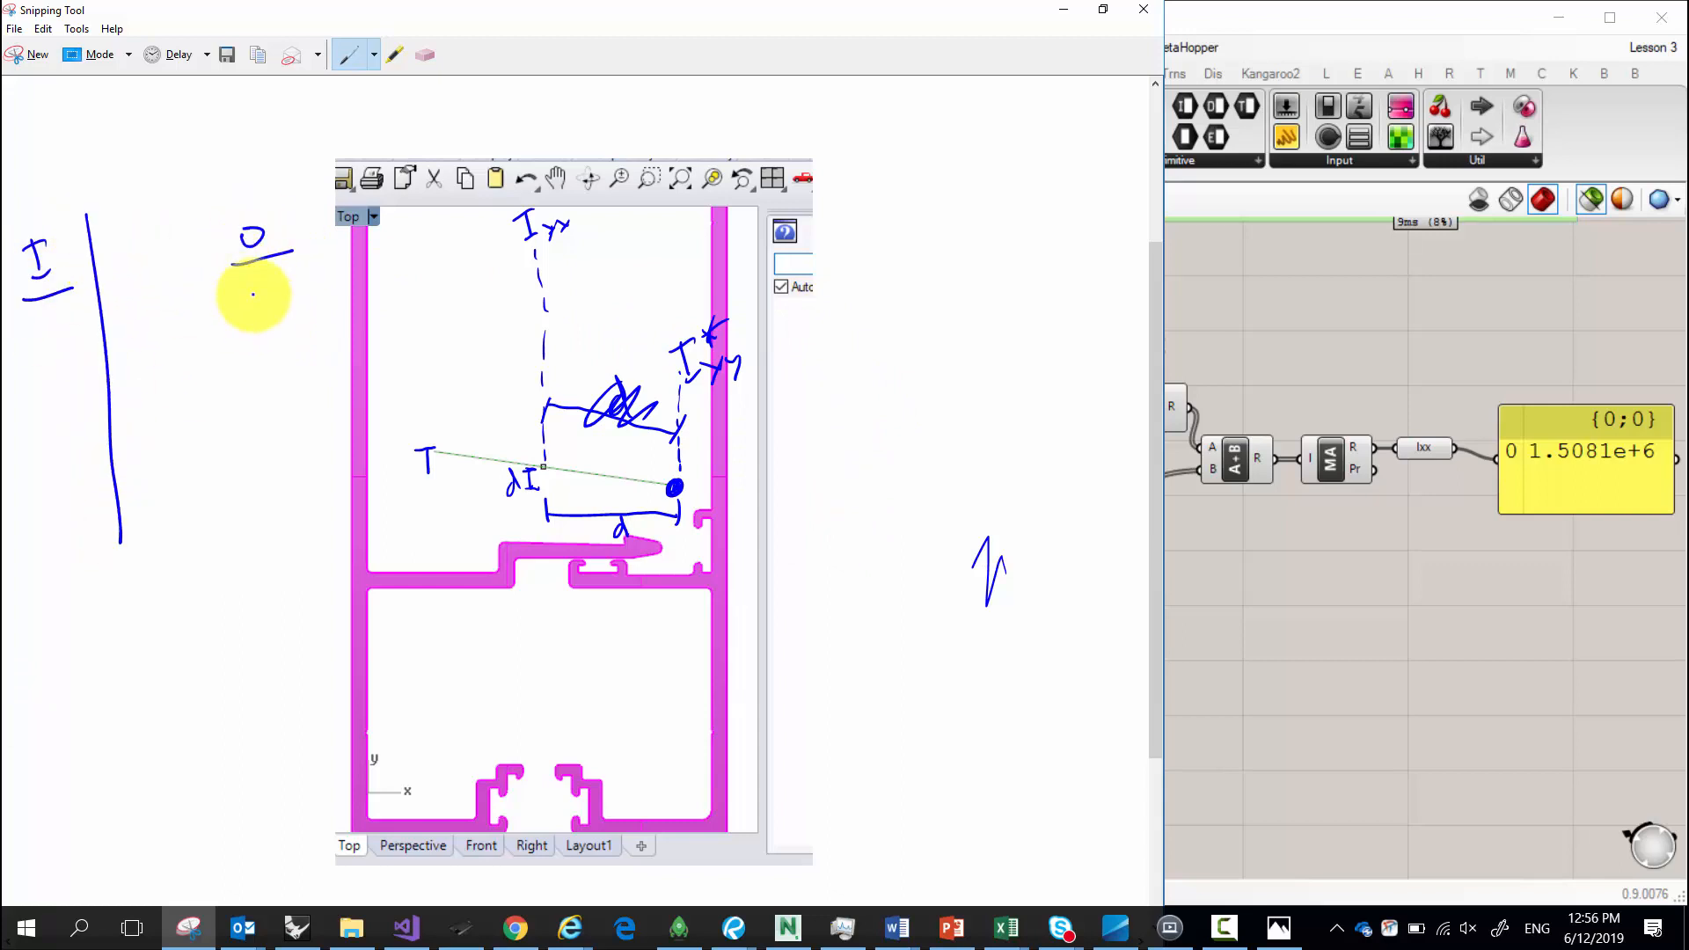
{"action": "left_click_drag", "start_coordinate": [208, 199], "coordinate": [248, 532]}
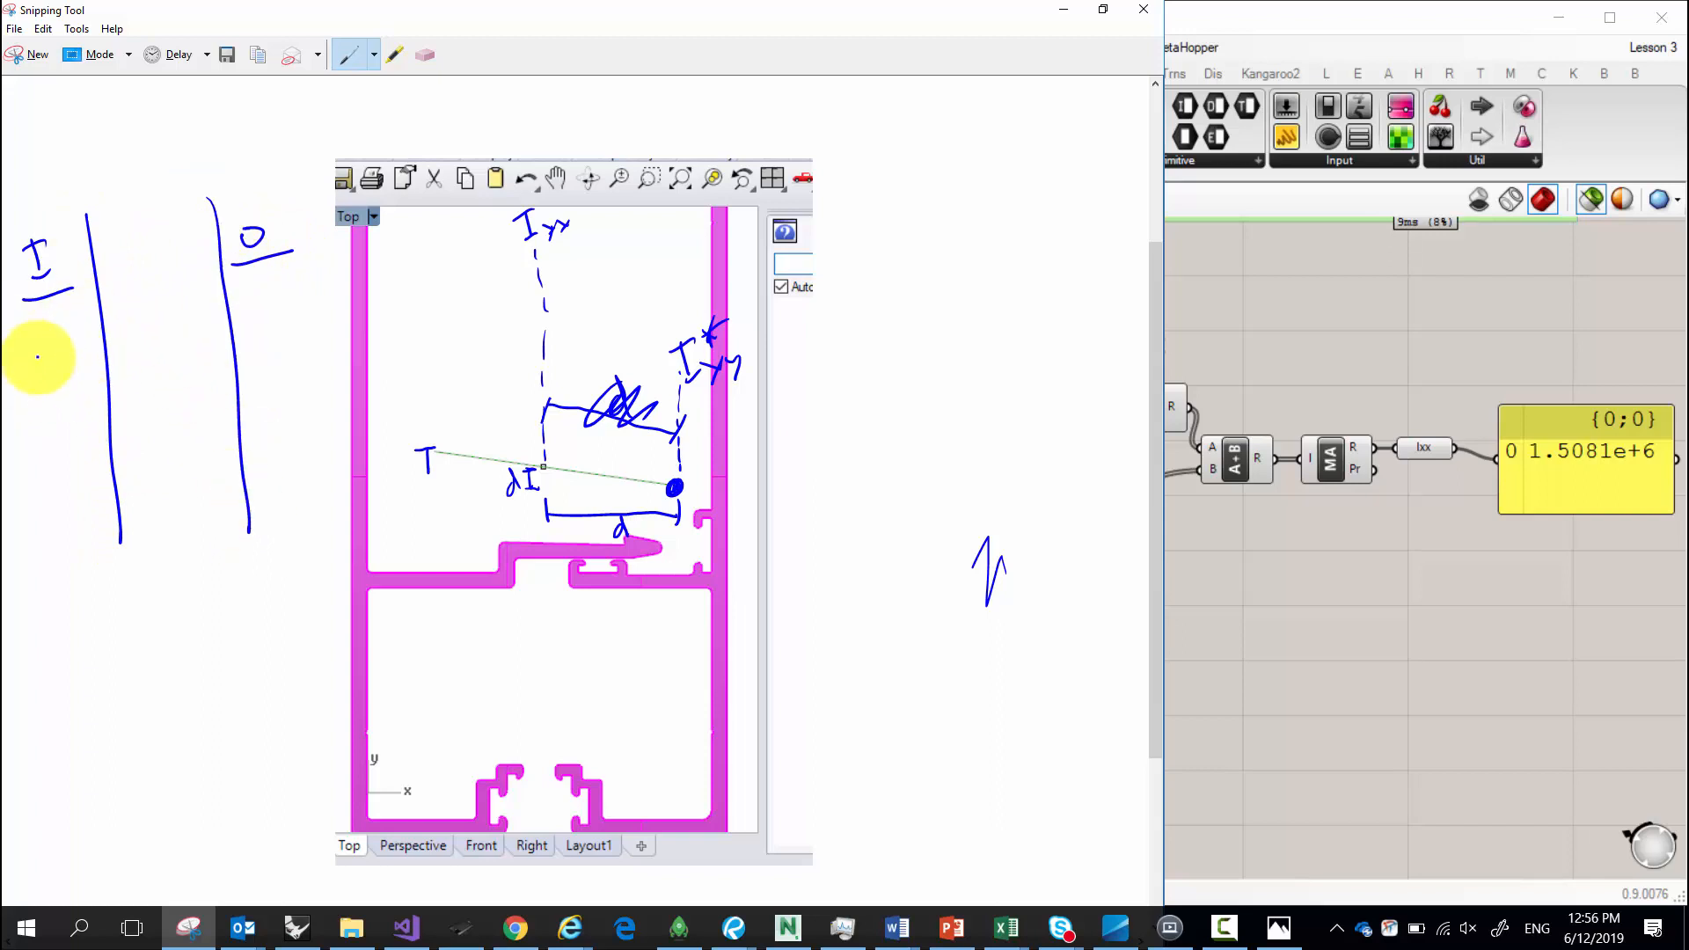
Sketch a diagonal line over a dashed baseline under I, and its horizontal and vertical legs with dashed references under O.
{"action": "left_click_drag", "start_coordinate": [10, 401], "coordinate": [78, 316]}
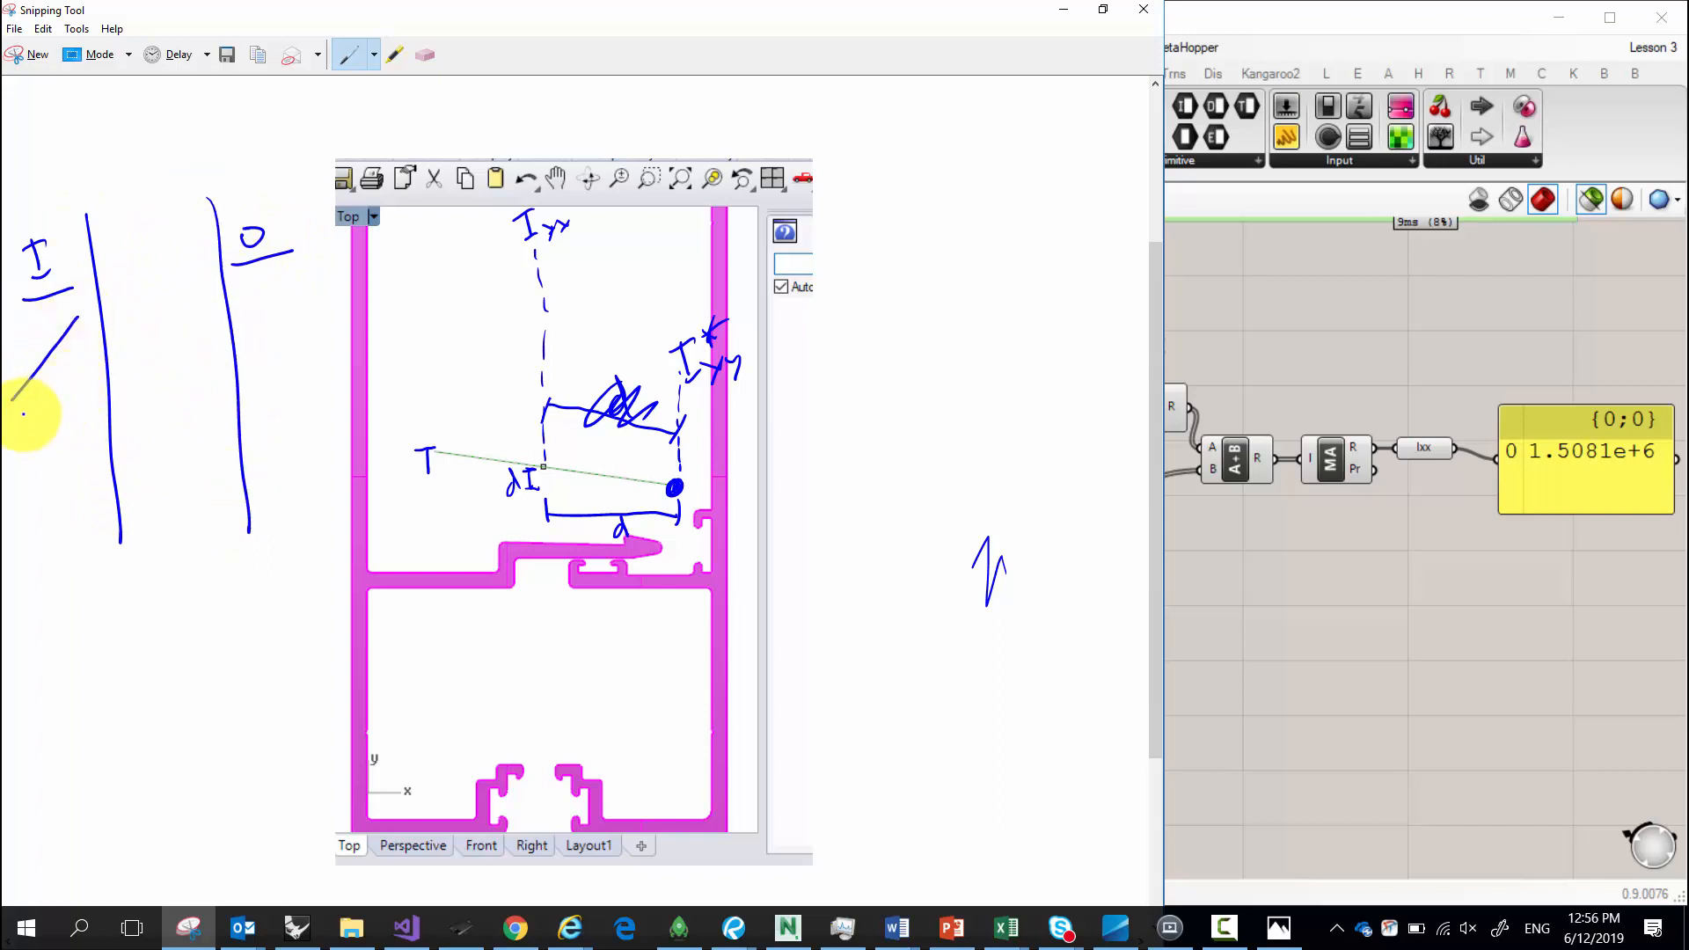
{"action": "left_click_drag", "start_coordinate": [7, 409], "coordinate": [39, 400]}
{"action": "left_click_drag", "start_coordinate": [46, 398], "coordinate": [60, 396]}
{"action": "left_click_drag", "start_coordinate": [65, 395], "coordinate": [88, 389]}
{"action": "left_click_drag", "start_coordinate": [93, 388], "coordinate": [104, 387]}
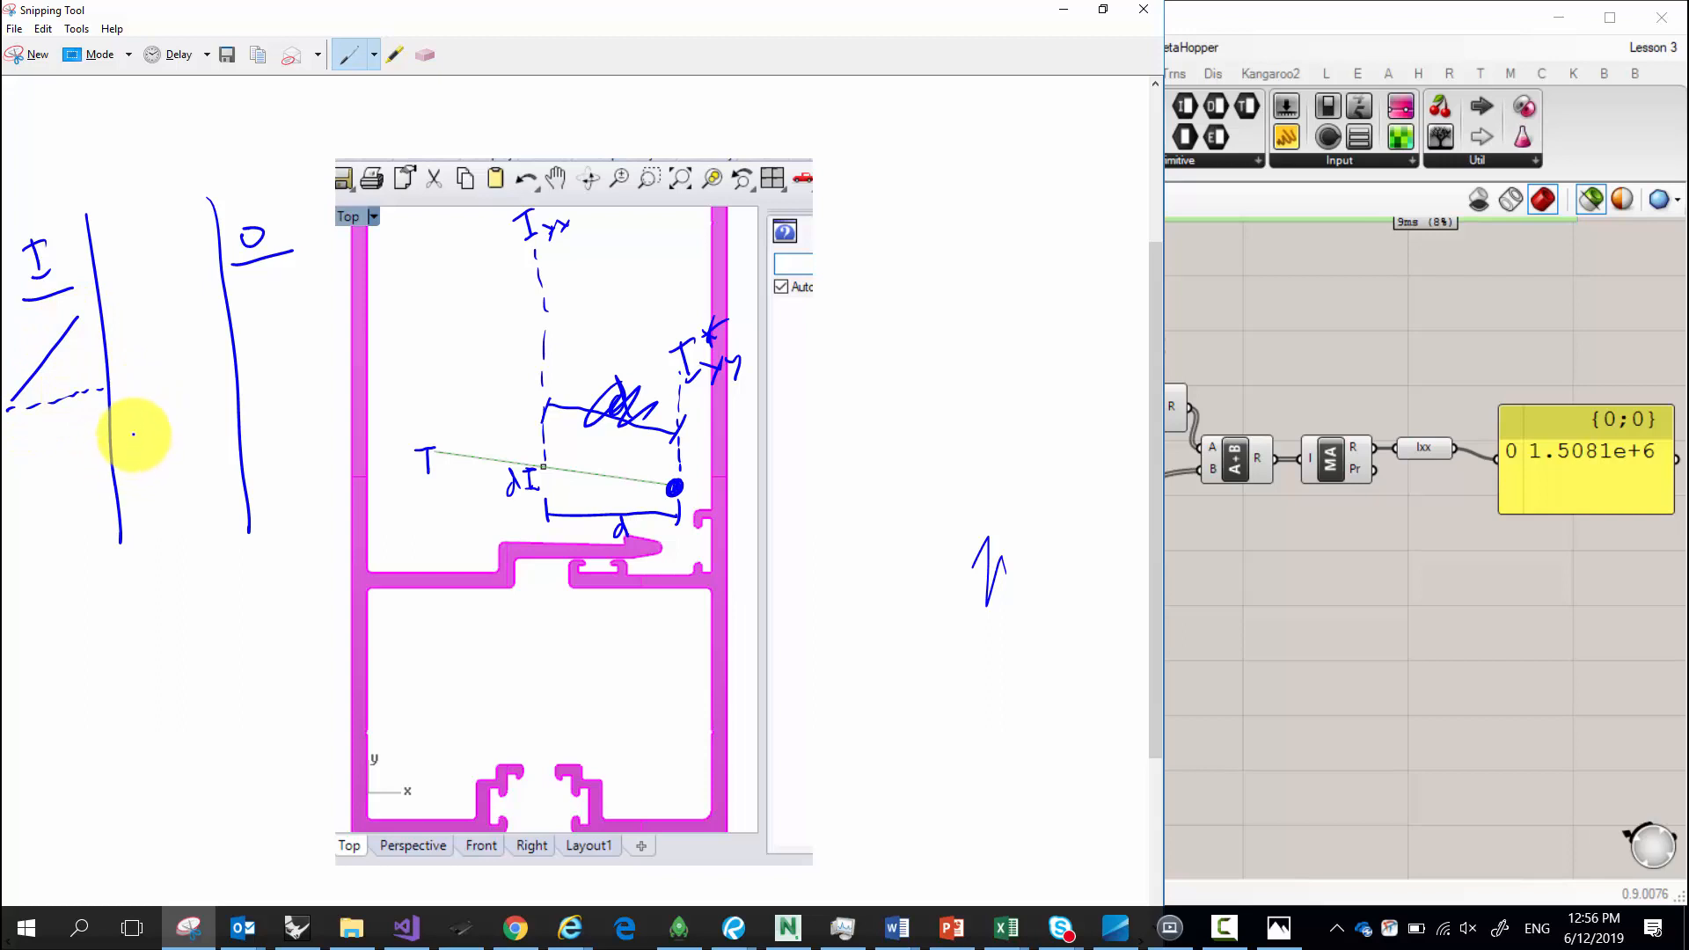
{"action": "mouse_move", "coordinate": [251, 359]}
{"action": "left_mouse_down"}
{"action": "mouse_move", "coordinate": [340, 346]}
{"action": "mouse_move", "coordinate": [327, 335]}
{"action": "left_mouse_up"}
{"action": "mouse_move", "coordinate": [310, 271]}
{"action": "left_mouse_down"}
{"action": "mouse_move", "coordinate": [327, 326]}
{"action": "mouse_move", "coordinate": [256, 331]}
{"action": "mouse_move", "coordinate": [293, 276]}
{"action": "left_mouse_up"}
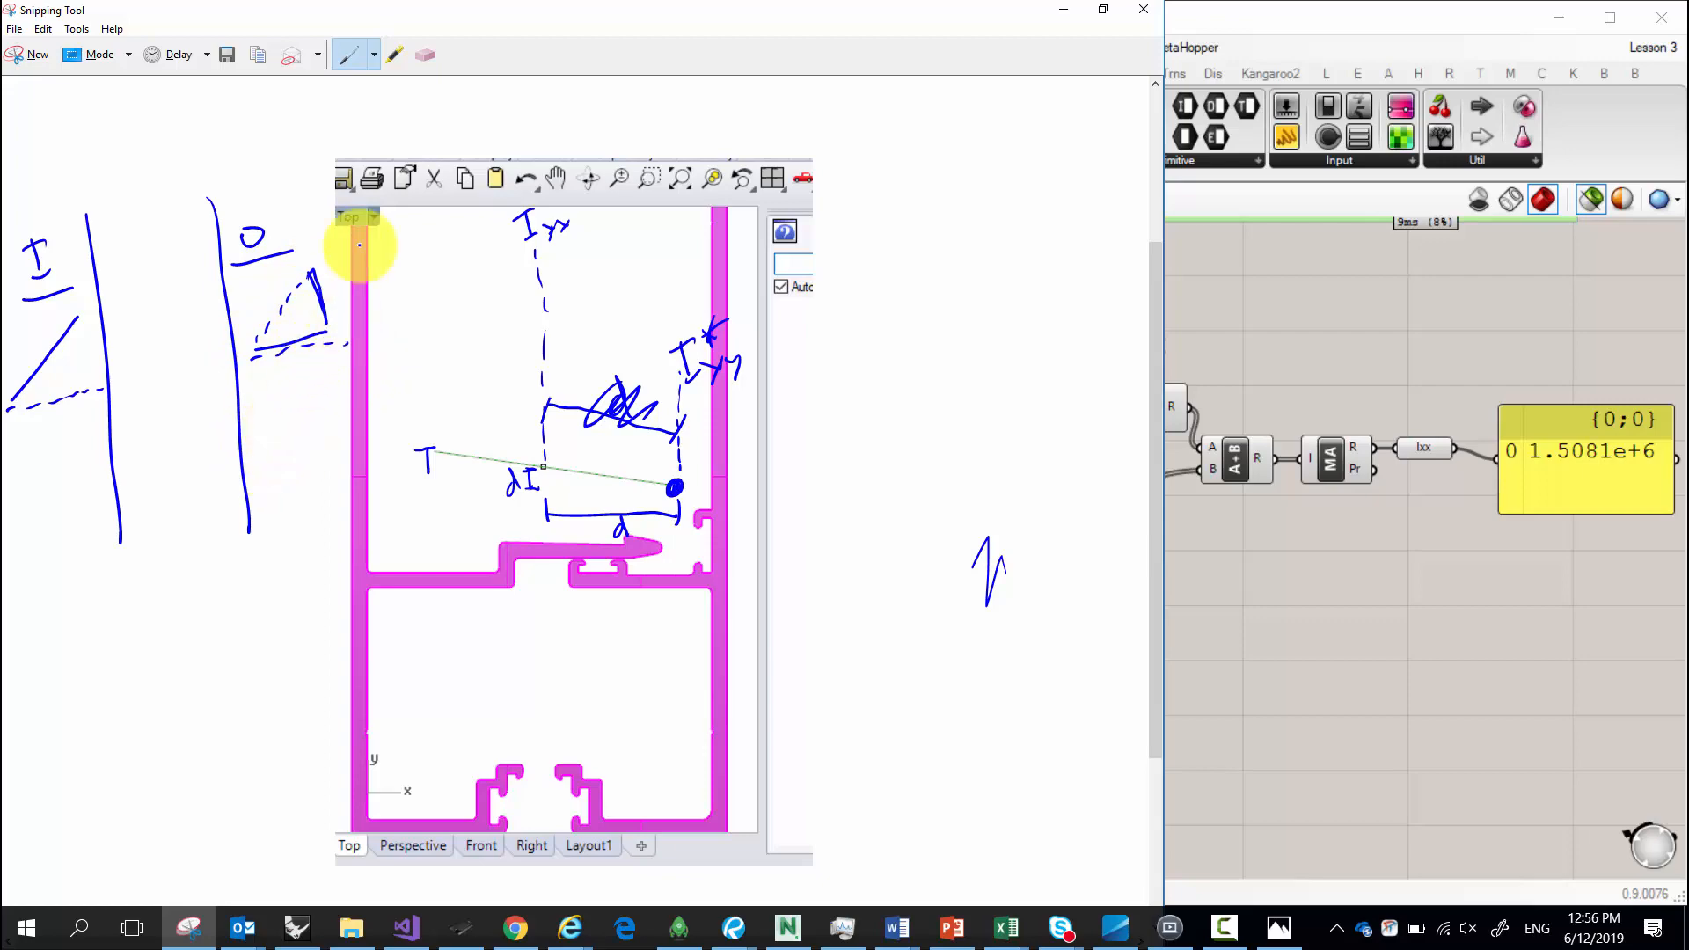
Zoom Rhino's Top view out to an empty area and capture it in Snipping Tool as a blank drawing sheet.
{"action": "left_click", "coordinate": [1064, 11]}
{"action": "scroll", "coordinate": [338, 440], "scroll_direction": "down", "scroll_amount": 6}
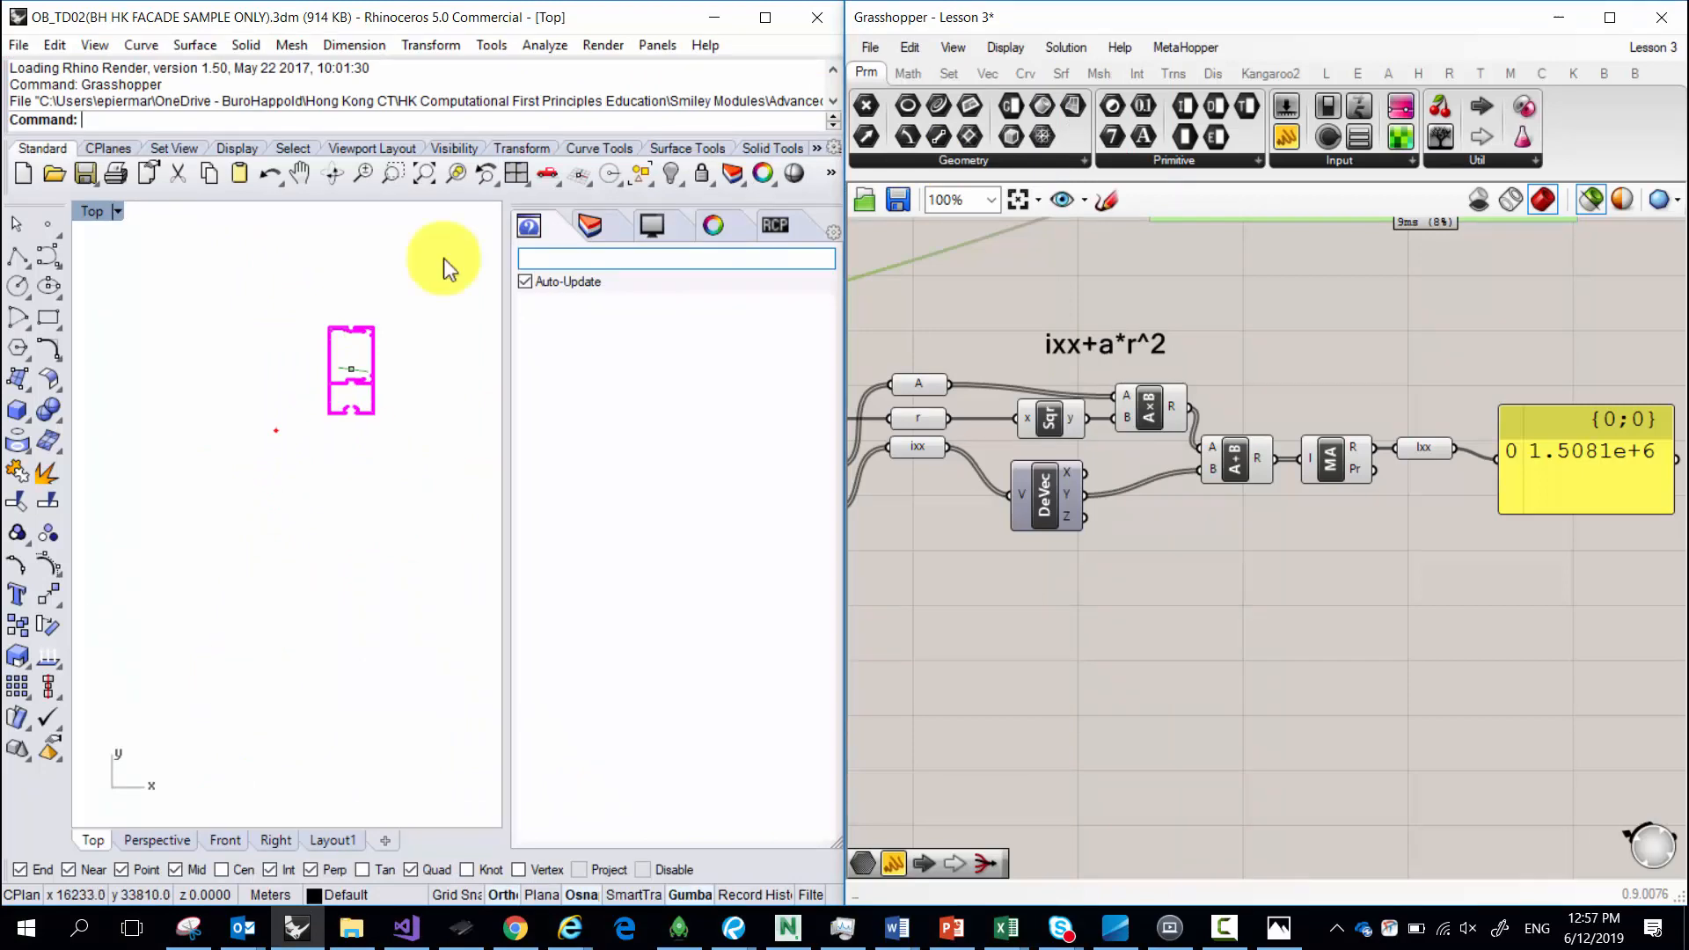
{"action": "left_click", "coordinate": [766, 17]}
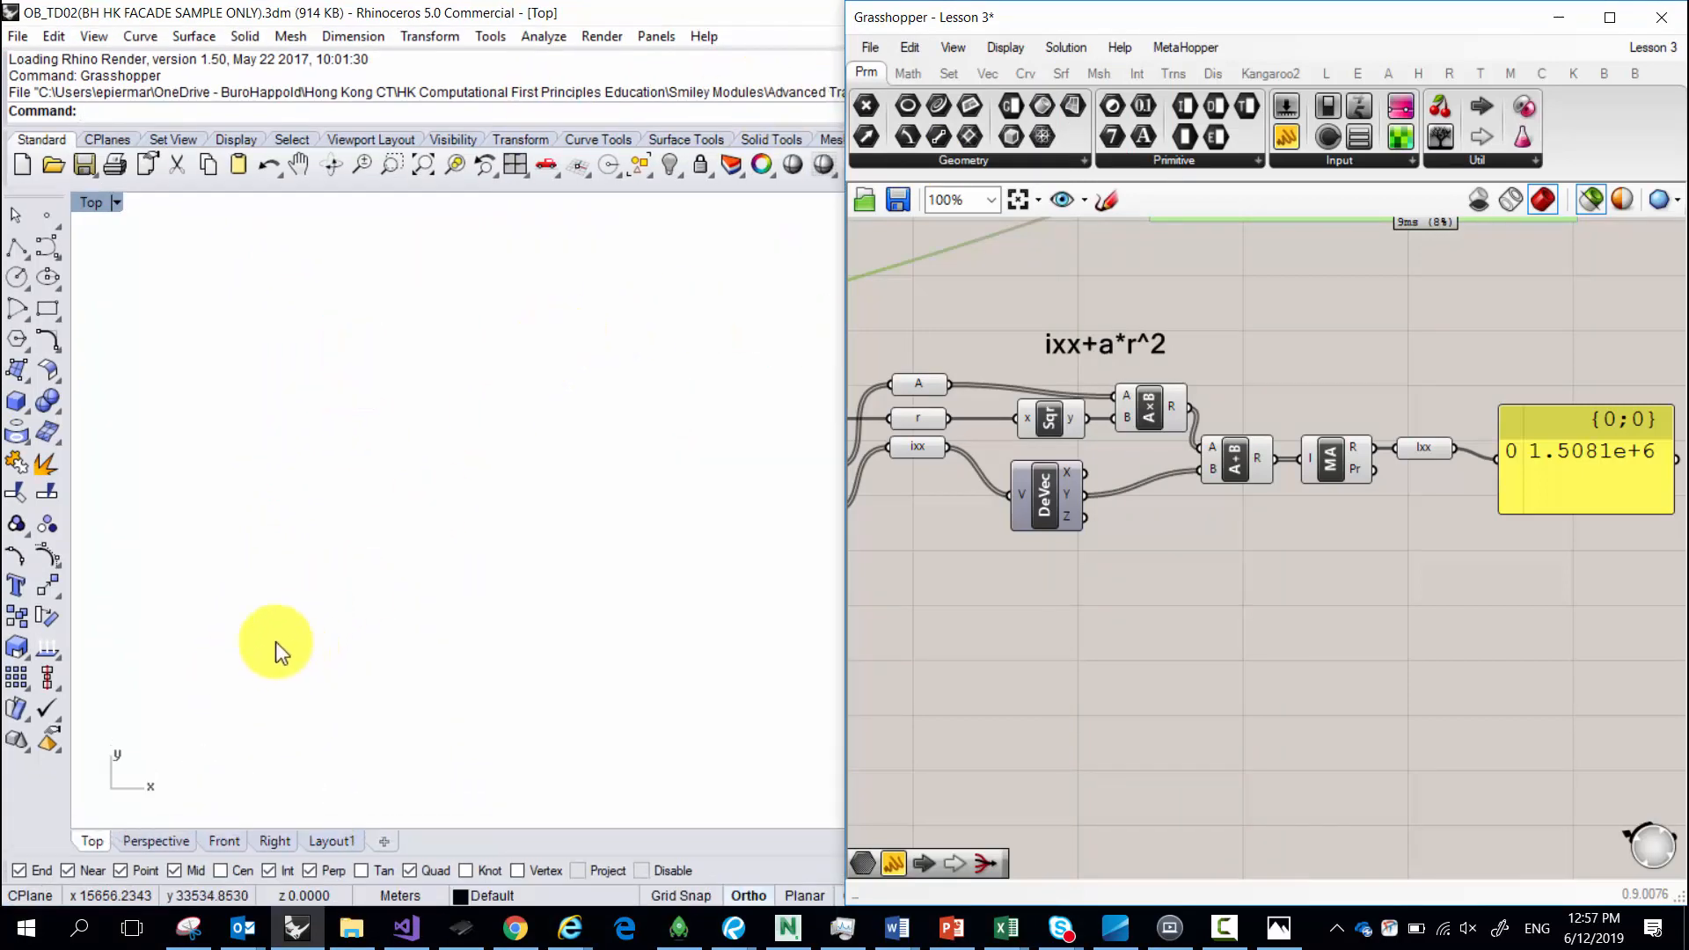
{"action": "left_click", "coordinate": [189, 926]}
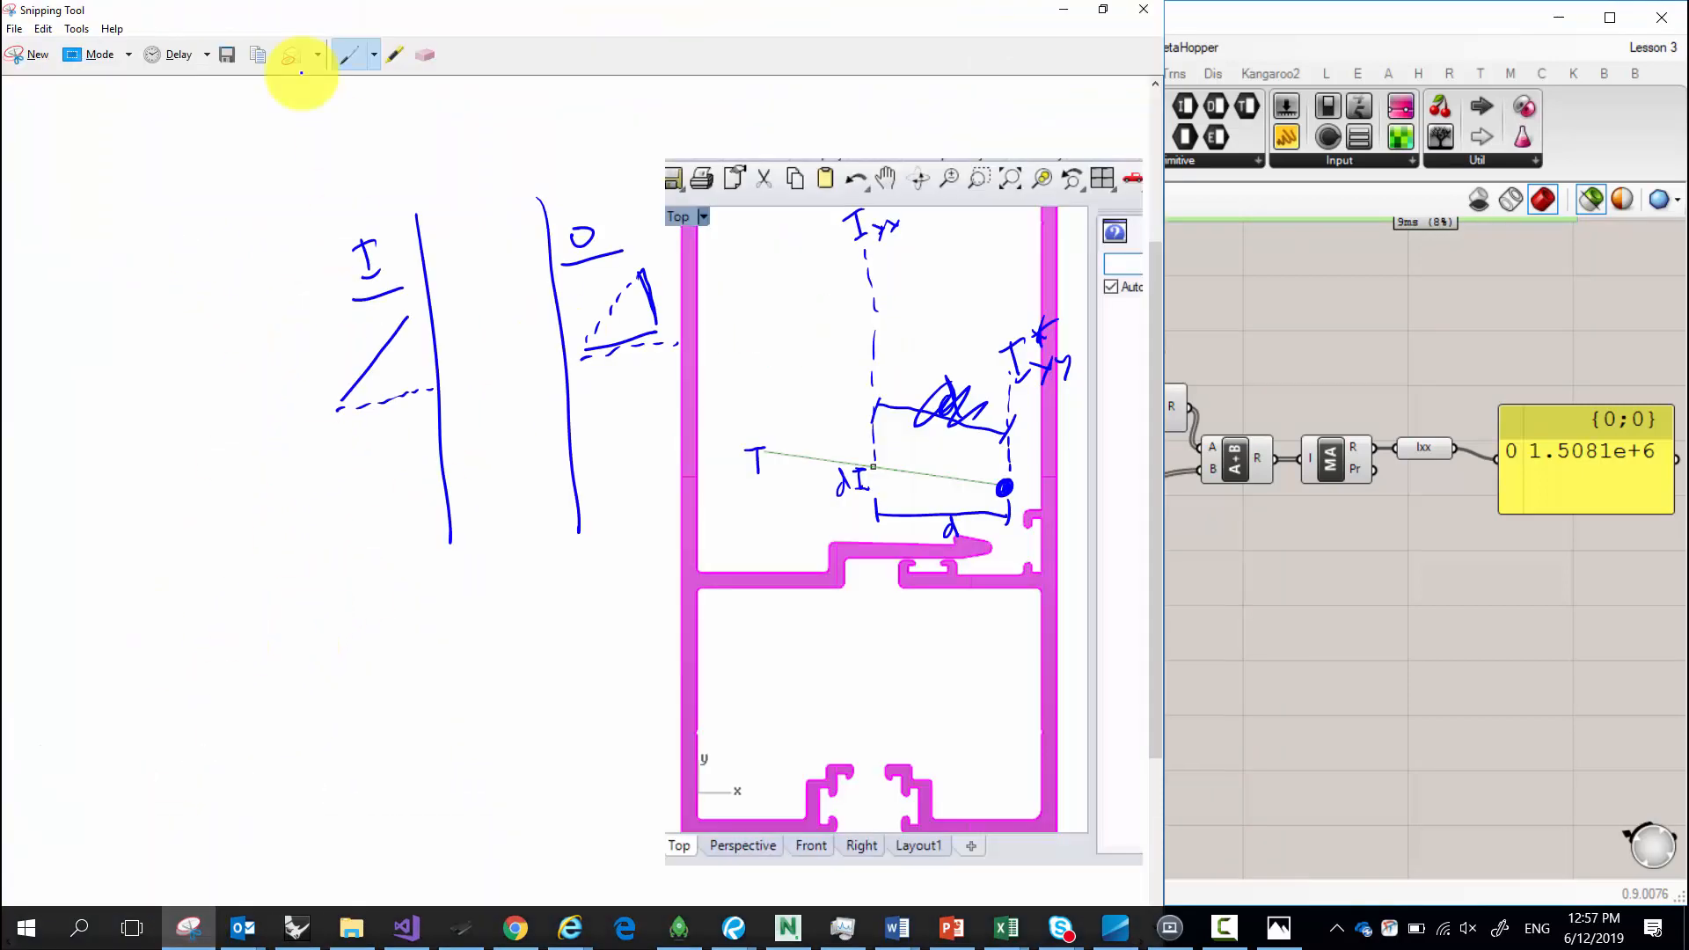
{"action": "left_click", "coordinate": [25, 56]}
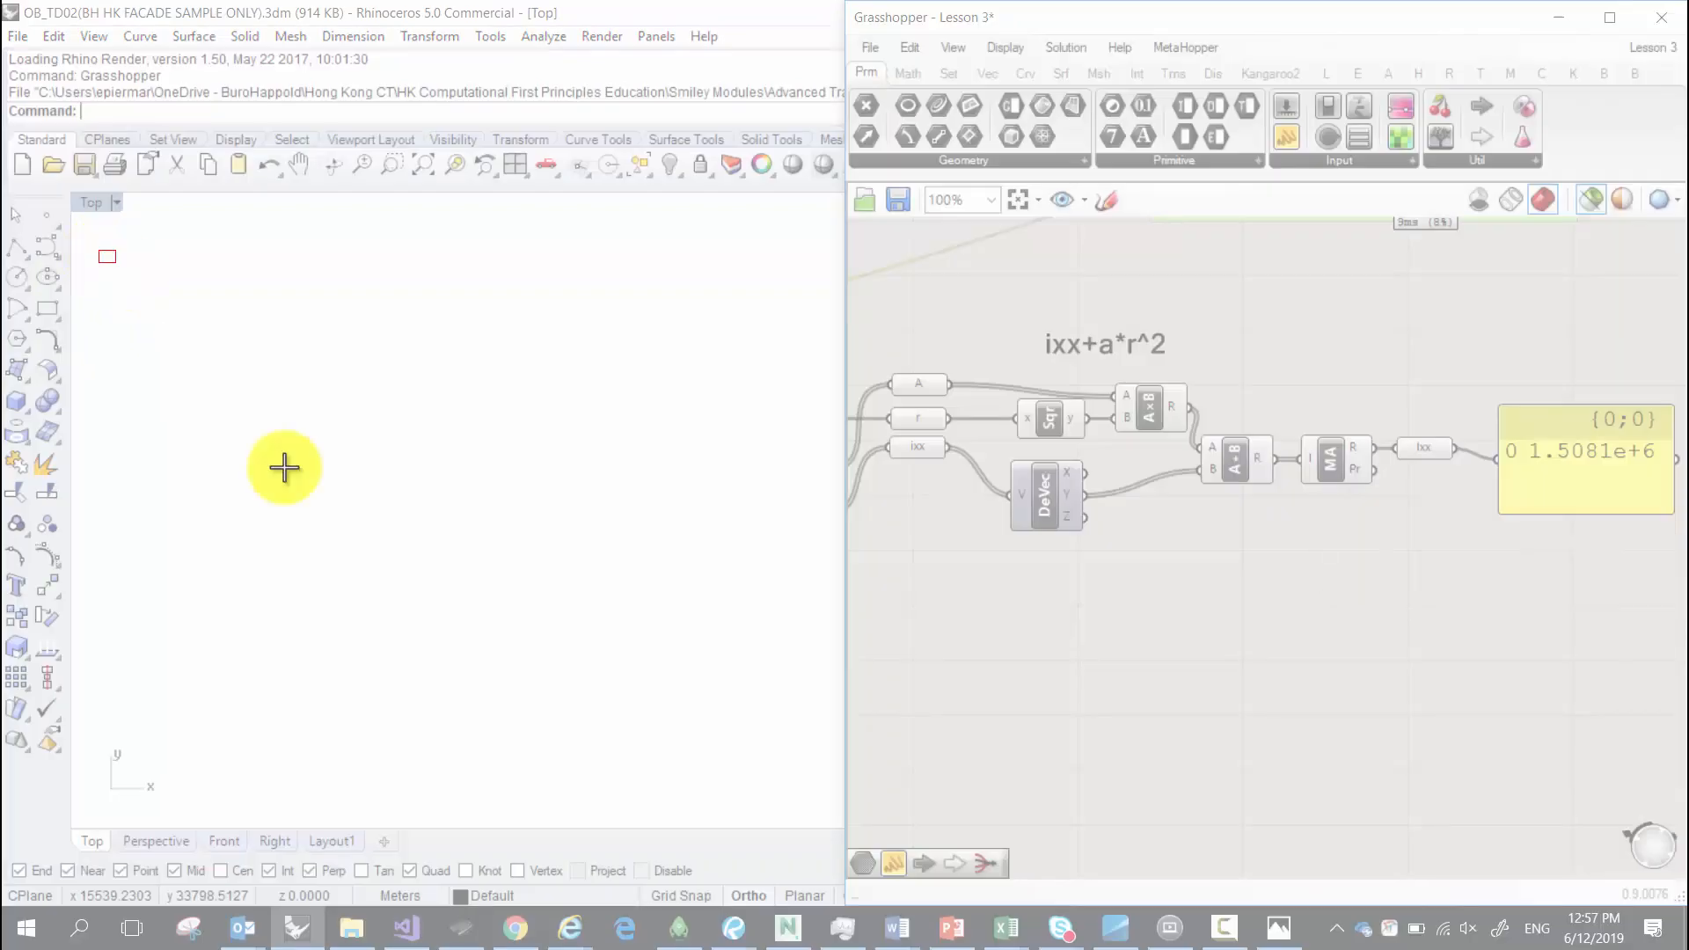
{"action": "left_click_drag", "start_coordinate": [102, 253], "coordinate": [818, 774]}
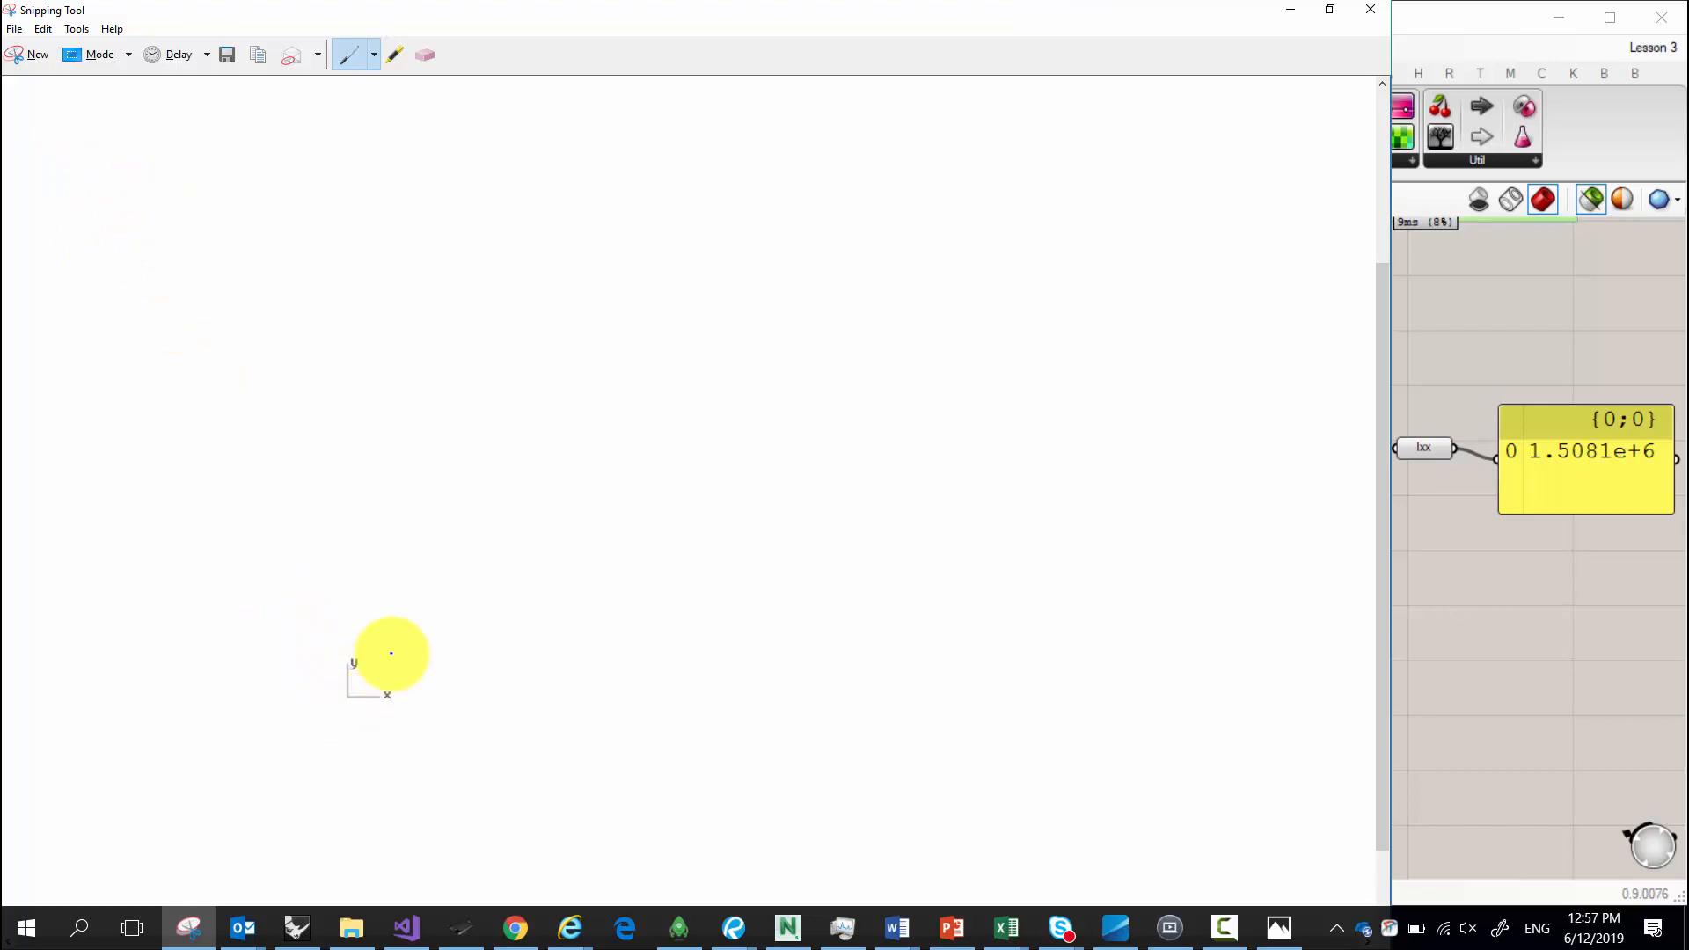
Write underlined headings I and O at opposite sides of the blank snip and draw a vertical divider beside each.
{"action": "left_click_drag", "start_coordinate": [86, 137], "coordinate": [135, 134]}
{"action": "mouse_move", "coordinate": [110, 138]}
{"action": "left_mouse_down"}
{"action": "mouse_move", "coordinate": [110, 188]}
{"action": "mouse_move", "coordinate": [161, 190]}
{"action": "left_mouse_up"}
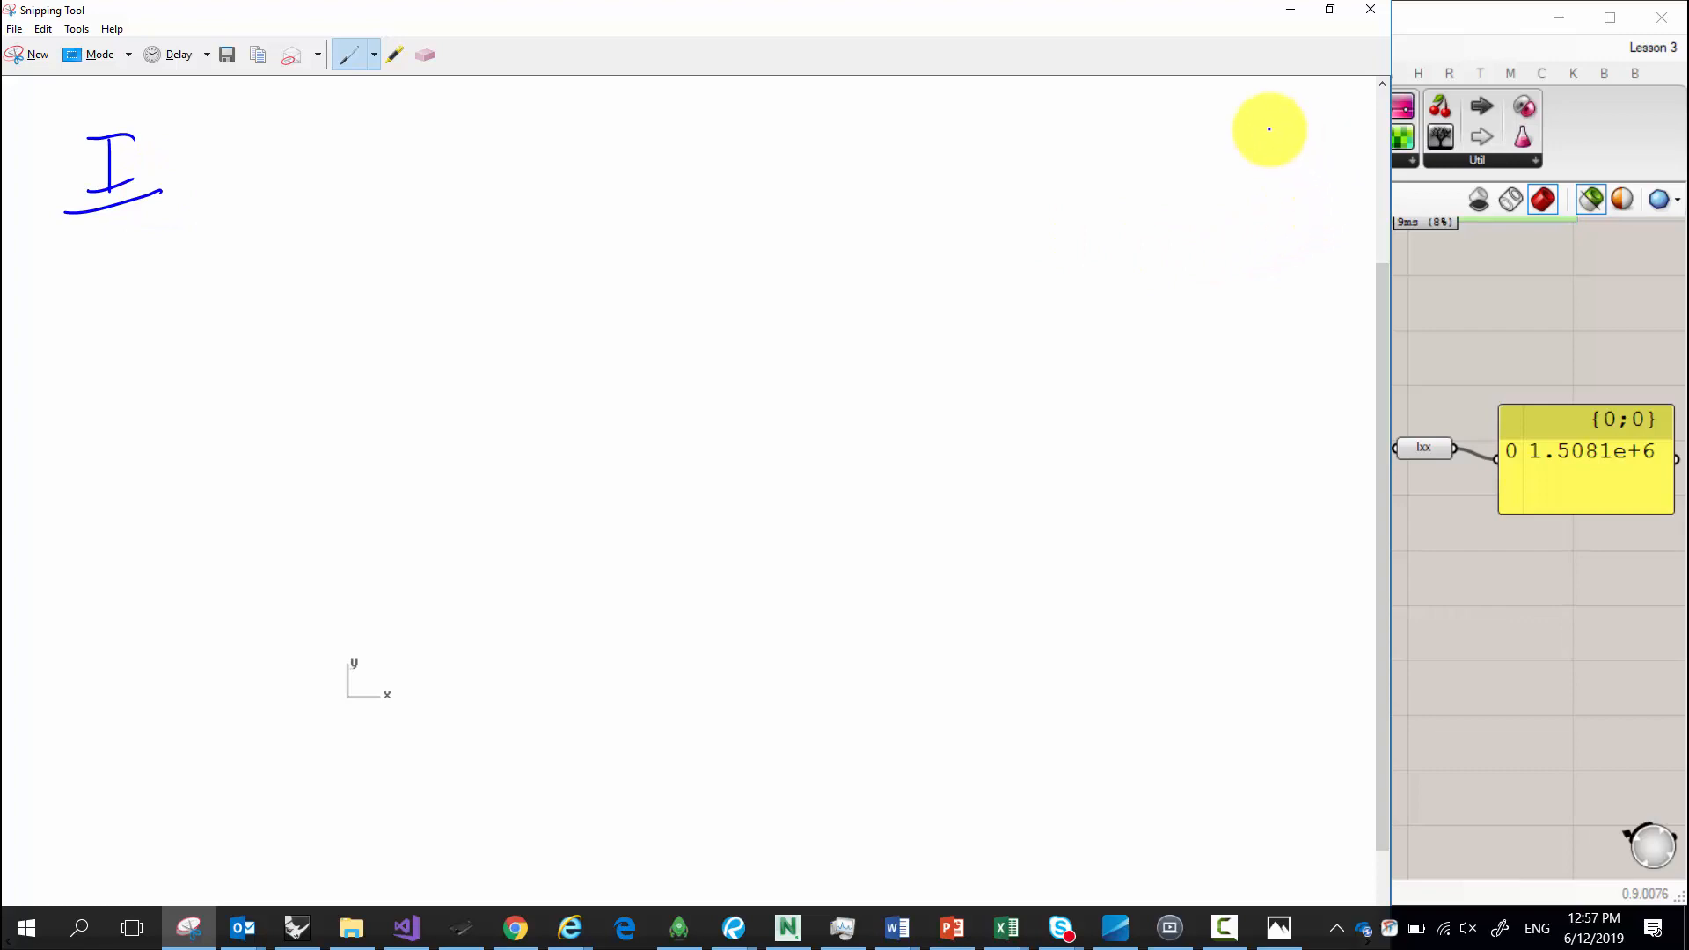
{"action": "left_click_drag", "start_coordinate": [1271, 132], "coordinate": [1326, 165]}
{"action": "left_click_drag", "start_coordinate": [200, 130], "coordinate": [244, 796]}
{"action": "left_click_drag", "start_coordinate": [1161, 99], "coordinate": [1166, 182]}
{"action": "left_click_drag", "start_coordinate": [1171, 255], "coordinate": [1164, 774]}
Sketch a rising diagonal line under I, and a horizontal leg joined to a vertical leg under O.
{"action": "left_click_drag", "start_coordinate": [50, 387], "coordinate": [157, 275]}
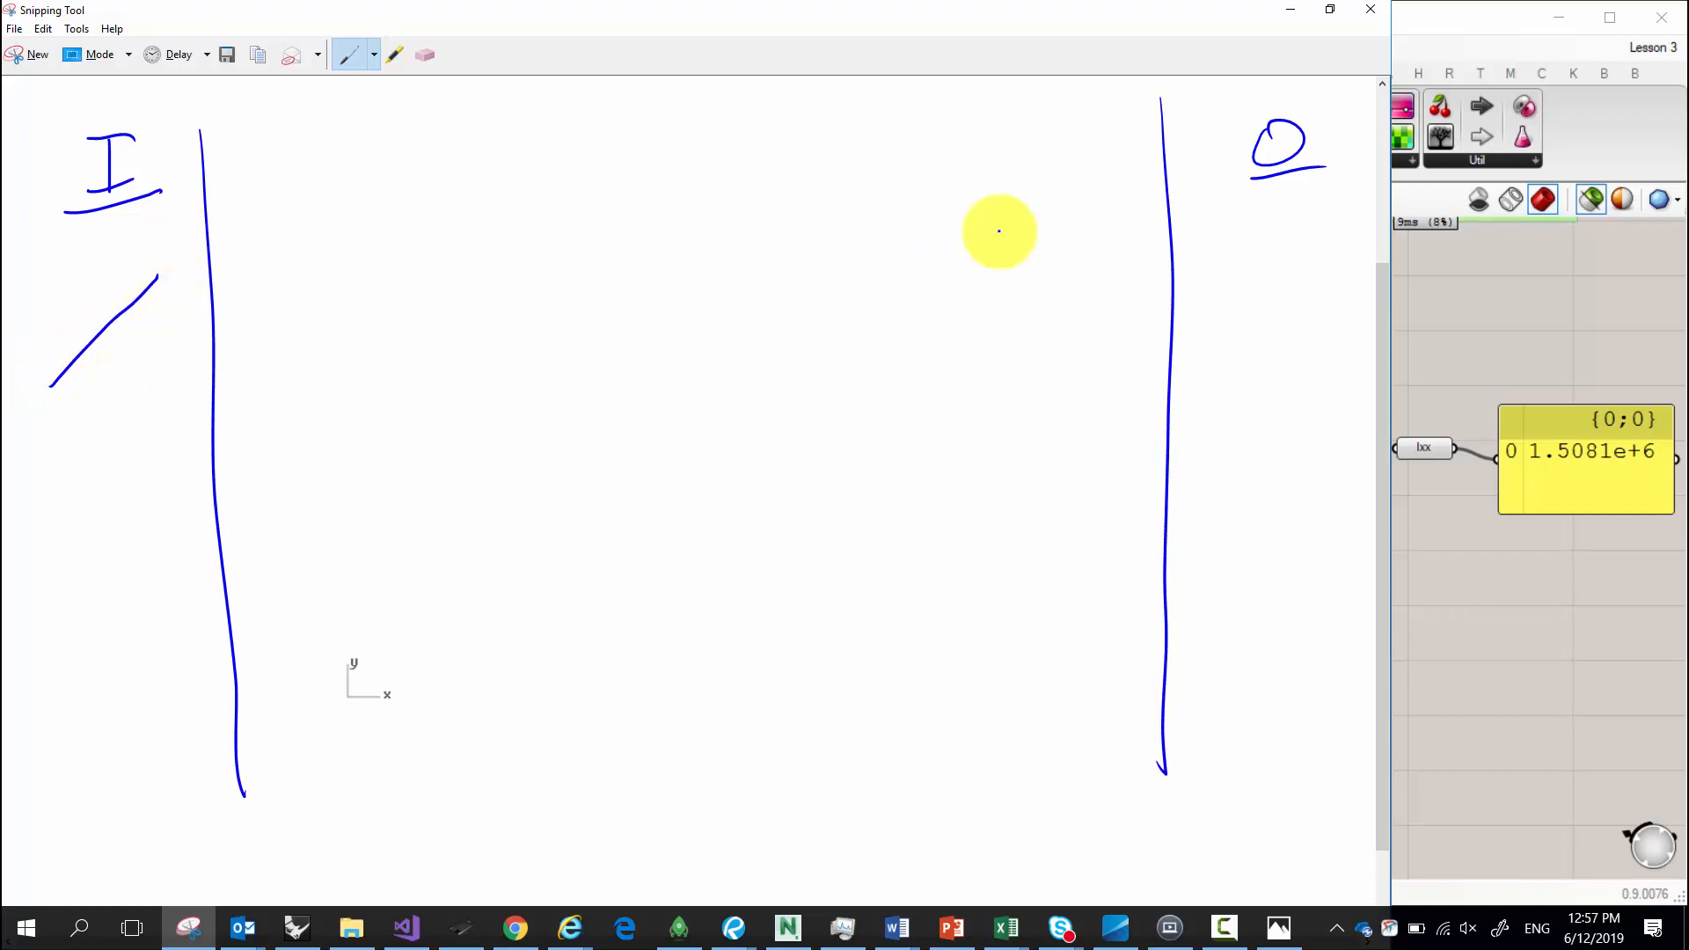
{"action": "mouse_move", "coordinate": [1208, 358]}
{"action": "left_mouse_down"}
{"action": "mouse_move", "coordinate": [1316, 344]}
{"action": "mouse_move", "coordinate": [1314, 258]}
{"action": "left_mouse_up"}
{"action": "right_click", "coordinate": [1314, 257]}
{"action": "left_click", "coordinate": [1254, 384]}
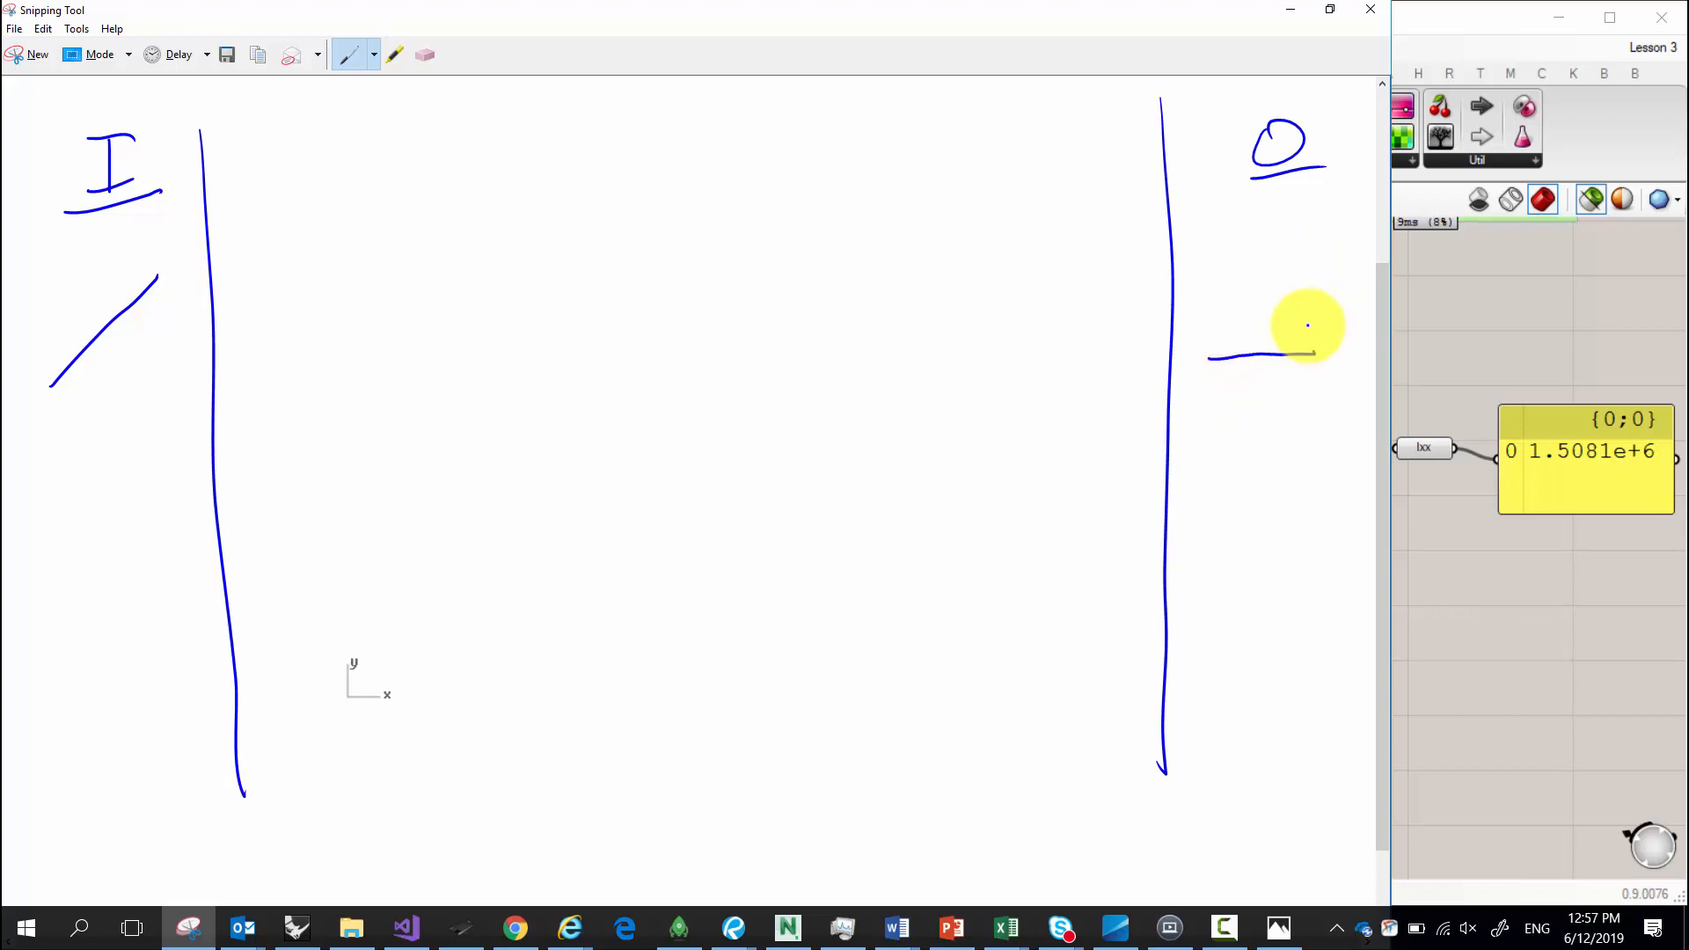
{"action": "left_click_drag", "start_coordinate": [1315, 352], "coordinate": [1304, 262]}
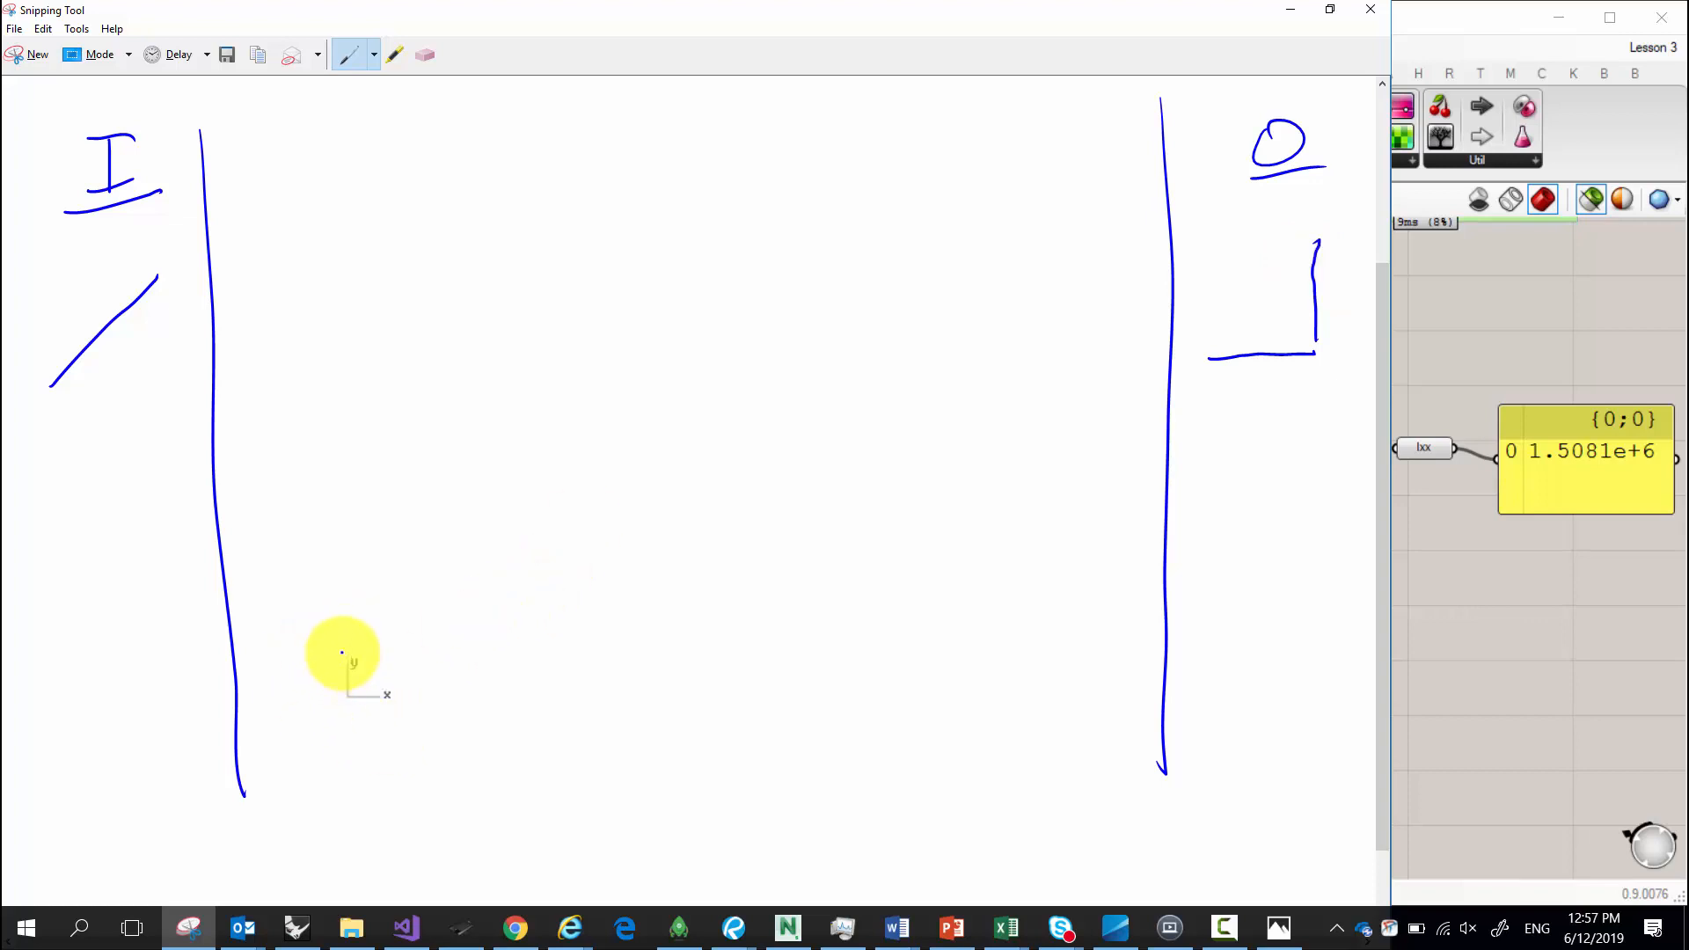
Erase the divider beside the I column and redraw it as a curve passing around the axis icon.
{"action": "left_click", "coordinate": [425, 55]}
{"action": "left_click_drag", "start_coordinate": [293, 238], "coordinate": [198, 314]}
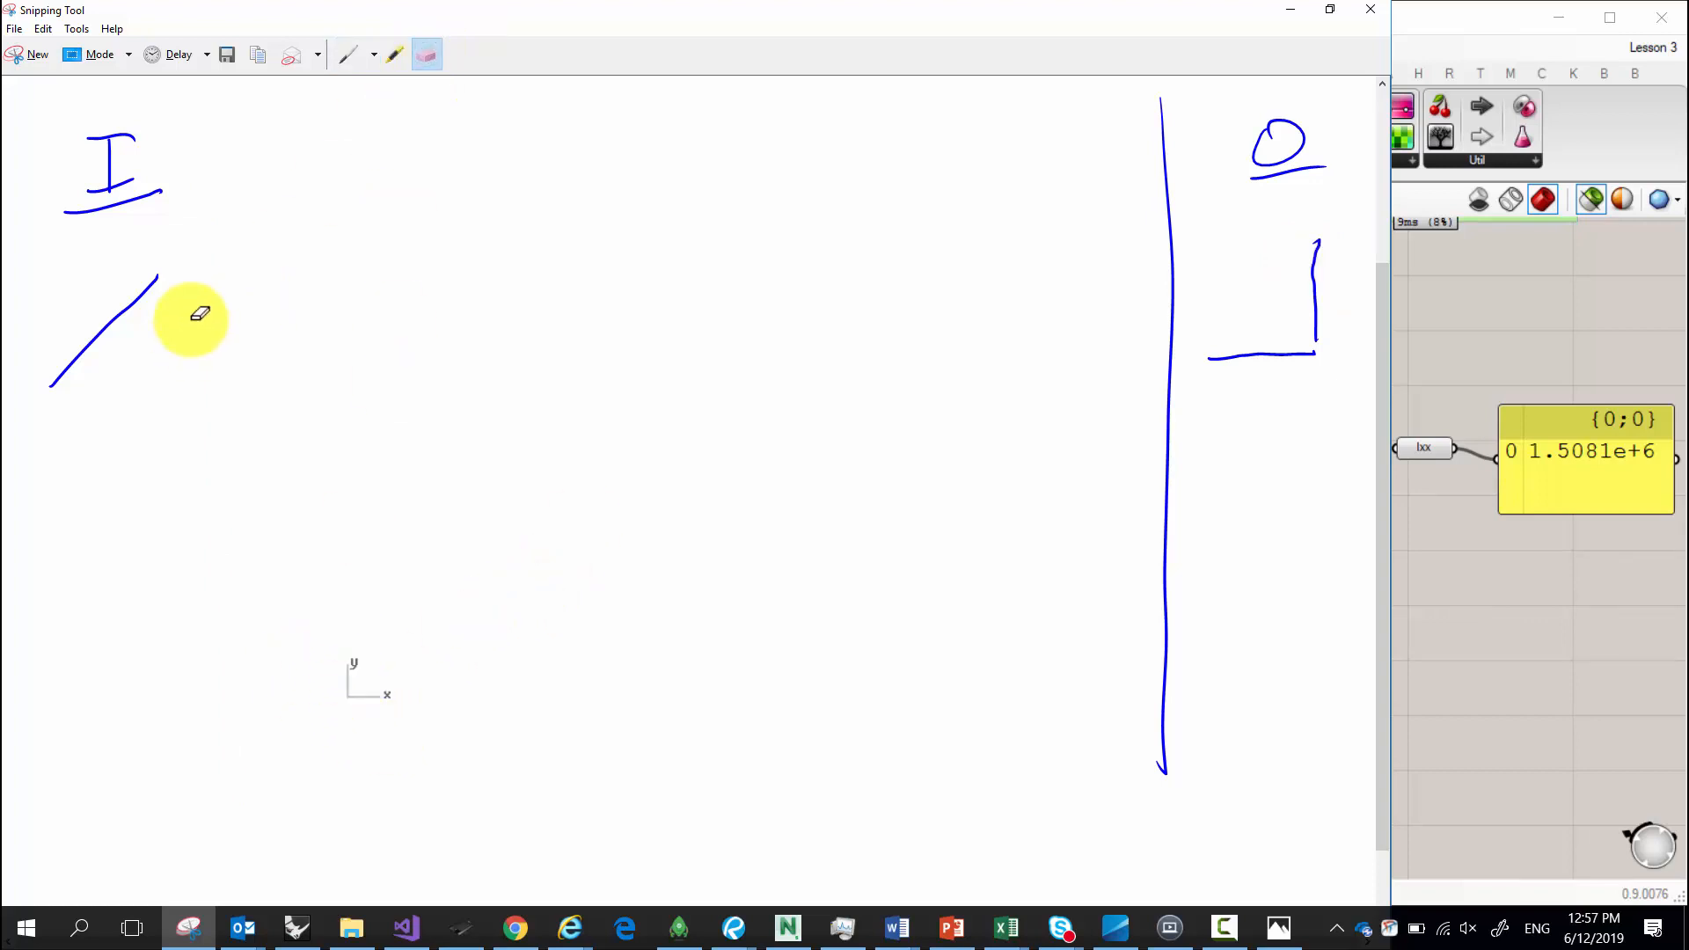
{"action": "left_click", "coordinate": [348, 55]}
{"action": "mouse_move", "coordinate": [180, 125]}
{"action": "left_mouse_down"}
{"action": "mouse_move", "coordinate": [187, 509]}
{"action": "mouse_move", "coordinate": [396, 619]}
{"action": "mouse_move", "coordinate": [375, 846]}
{"action": "left_mouse_up"}
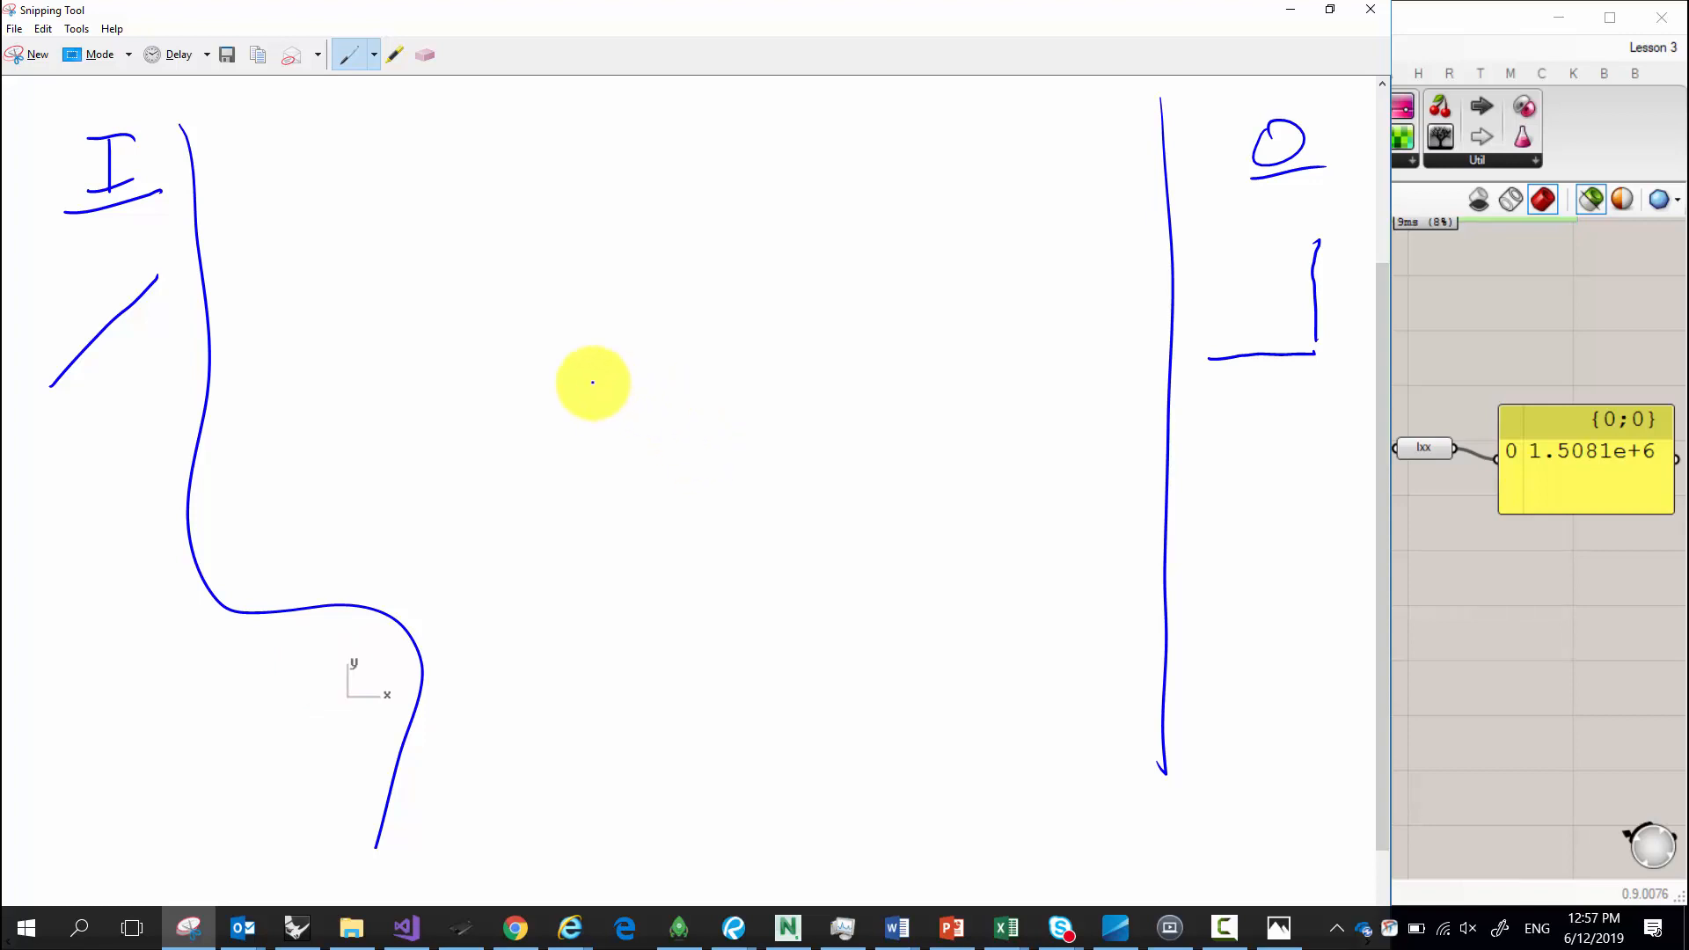
Write a circled 1 in the middle column, and label the O sketch's horizontal leg circled 1 and vertical leg circled 2.
{"action": "left_click_drag", "start_coordinate": [342, 179], "coordinate": [344, 209]}
{"action": "left_click_drag", "start_coordinate": [327, 164], "coordinate": [351, 169]}
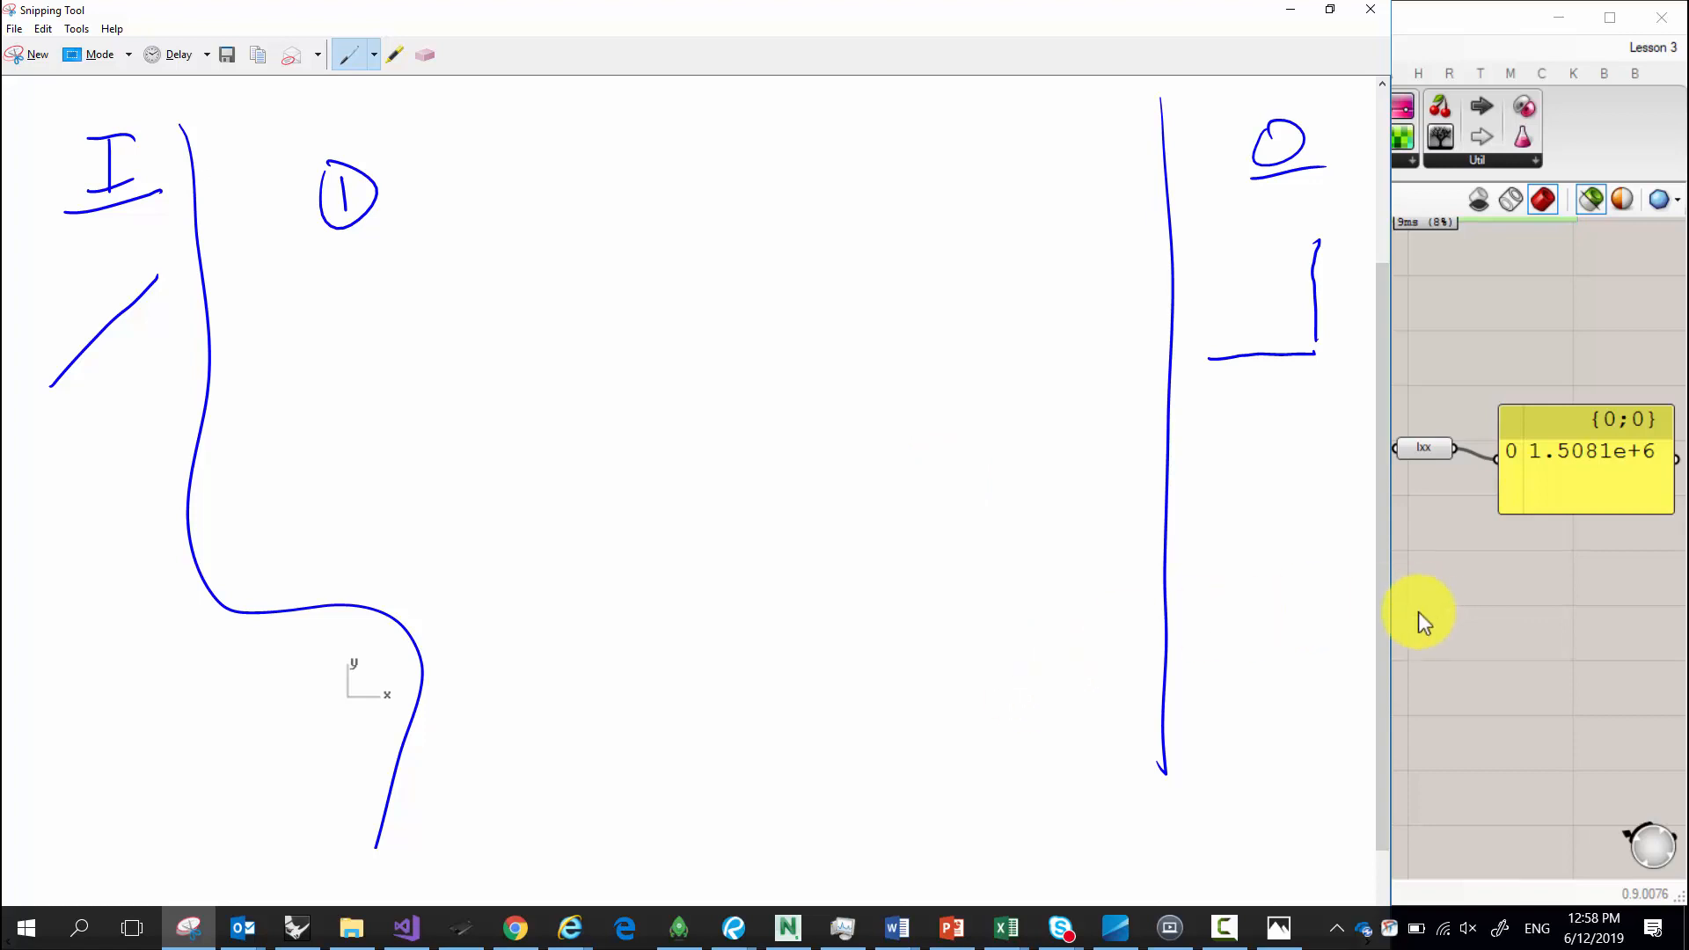
{"action": "left_click_drag", "start_coordinate": [1249, 373], "coordinate": [1251, 397]}
{"action": "left_click_drag", "start_coordinate": [1328, 278], "coordinate": [1352, 285]}
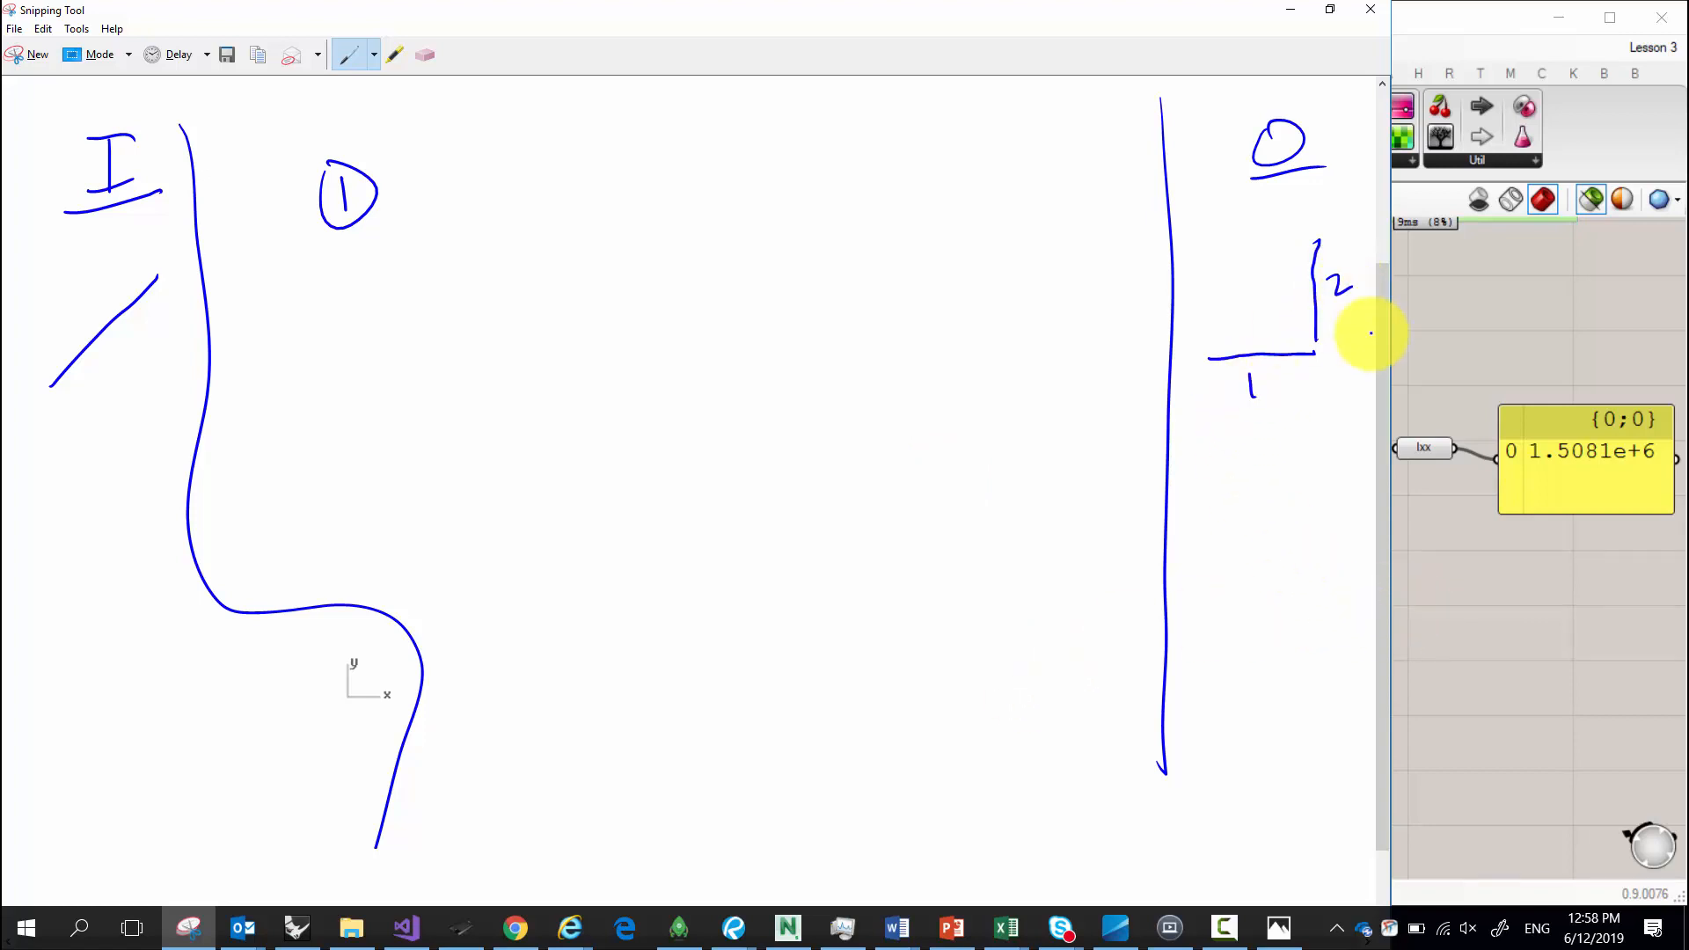
{"action": "left_click_drag", "start_coordinate": [1238, 378], "coordinate": [1275, 381]}
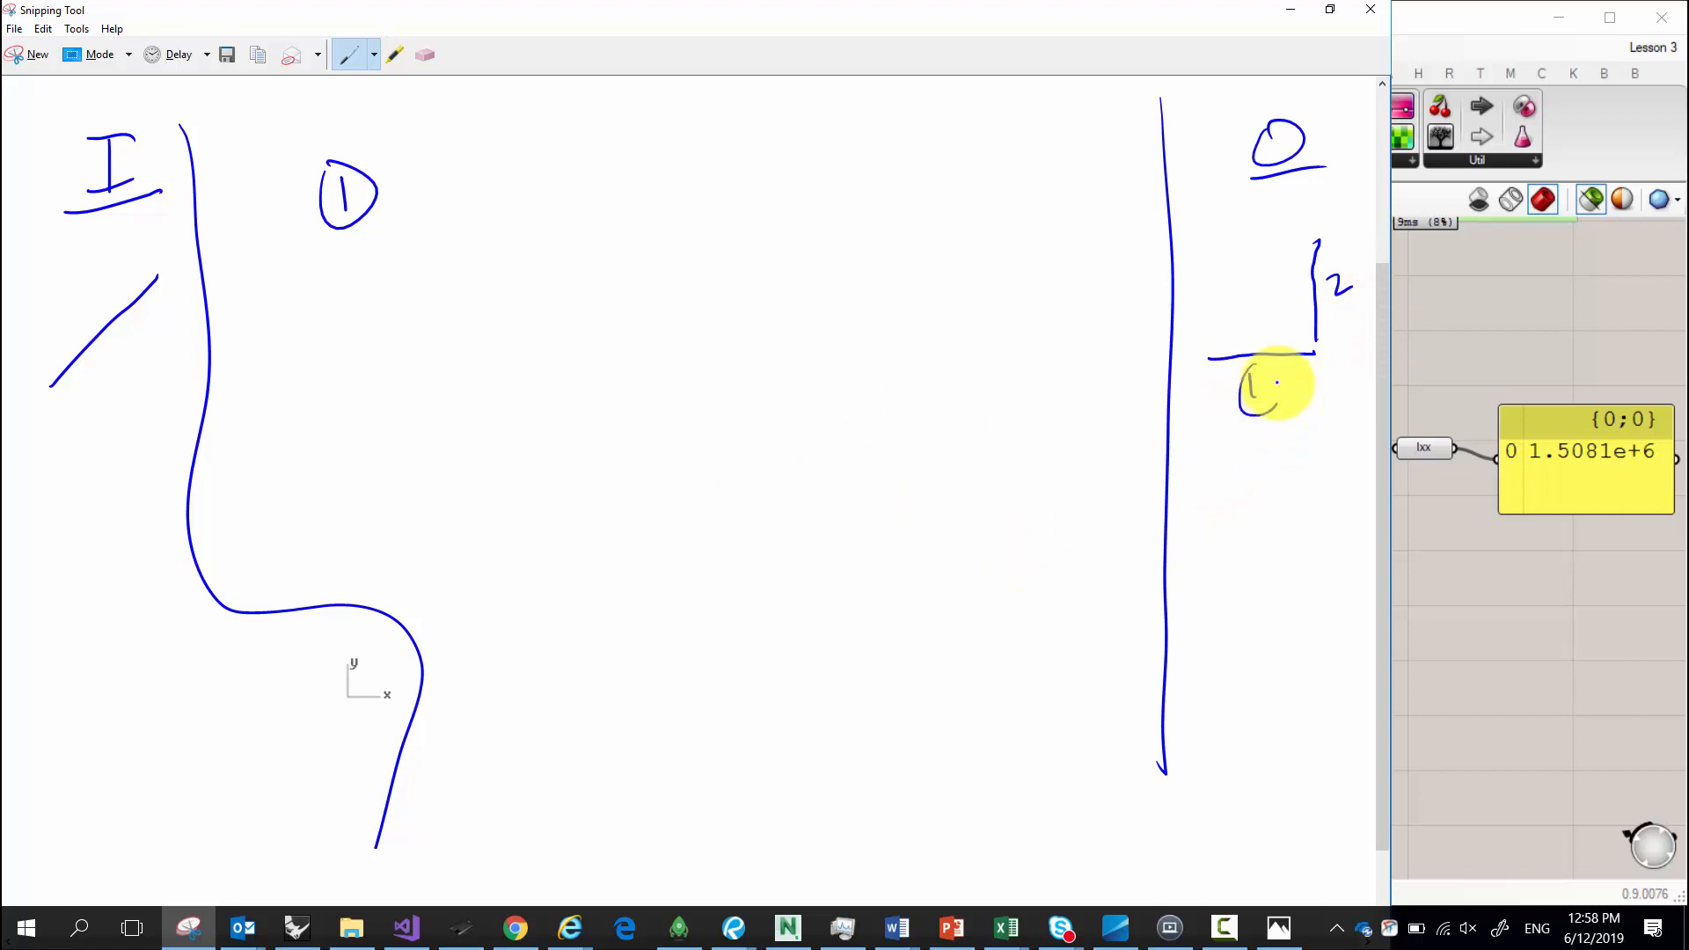
{"action": "left_click_drag", "start_coordinate": [1334, 264], "coordinate": [1332, 269]}
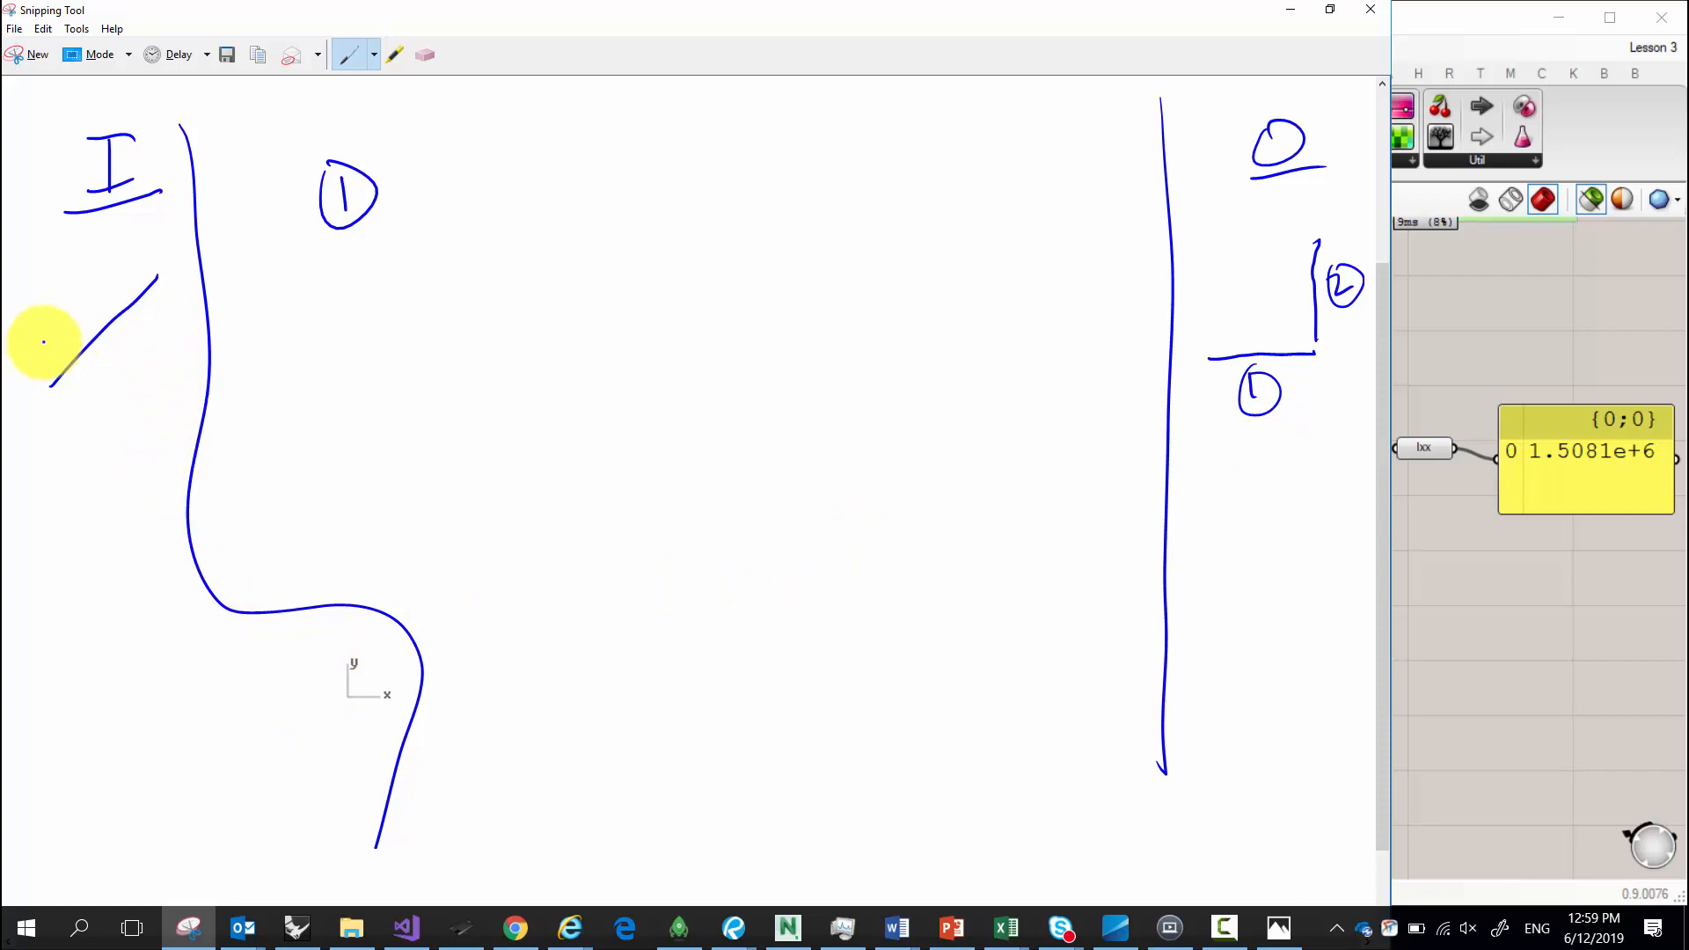
Add dashed Y and X axes with arrowheads and letters from the lower end of the diagonal line under I.
{"action": "mouse_move", "coordinate": [49, 380]}
{"action": "left_mouse_down"}
{"action": "mouse_move", "coordinate": [58, 255]}
{"action": "mouse_move", "coordinate": [40, 236]}
{"action": "left_mouse_up"}
{"action": "left_click_drag", "start_coordinate": [46, 219], "coordinate": [37, 251]}
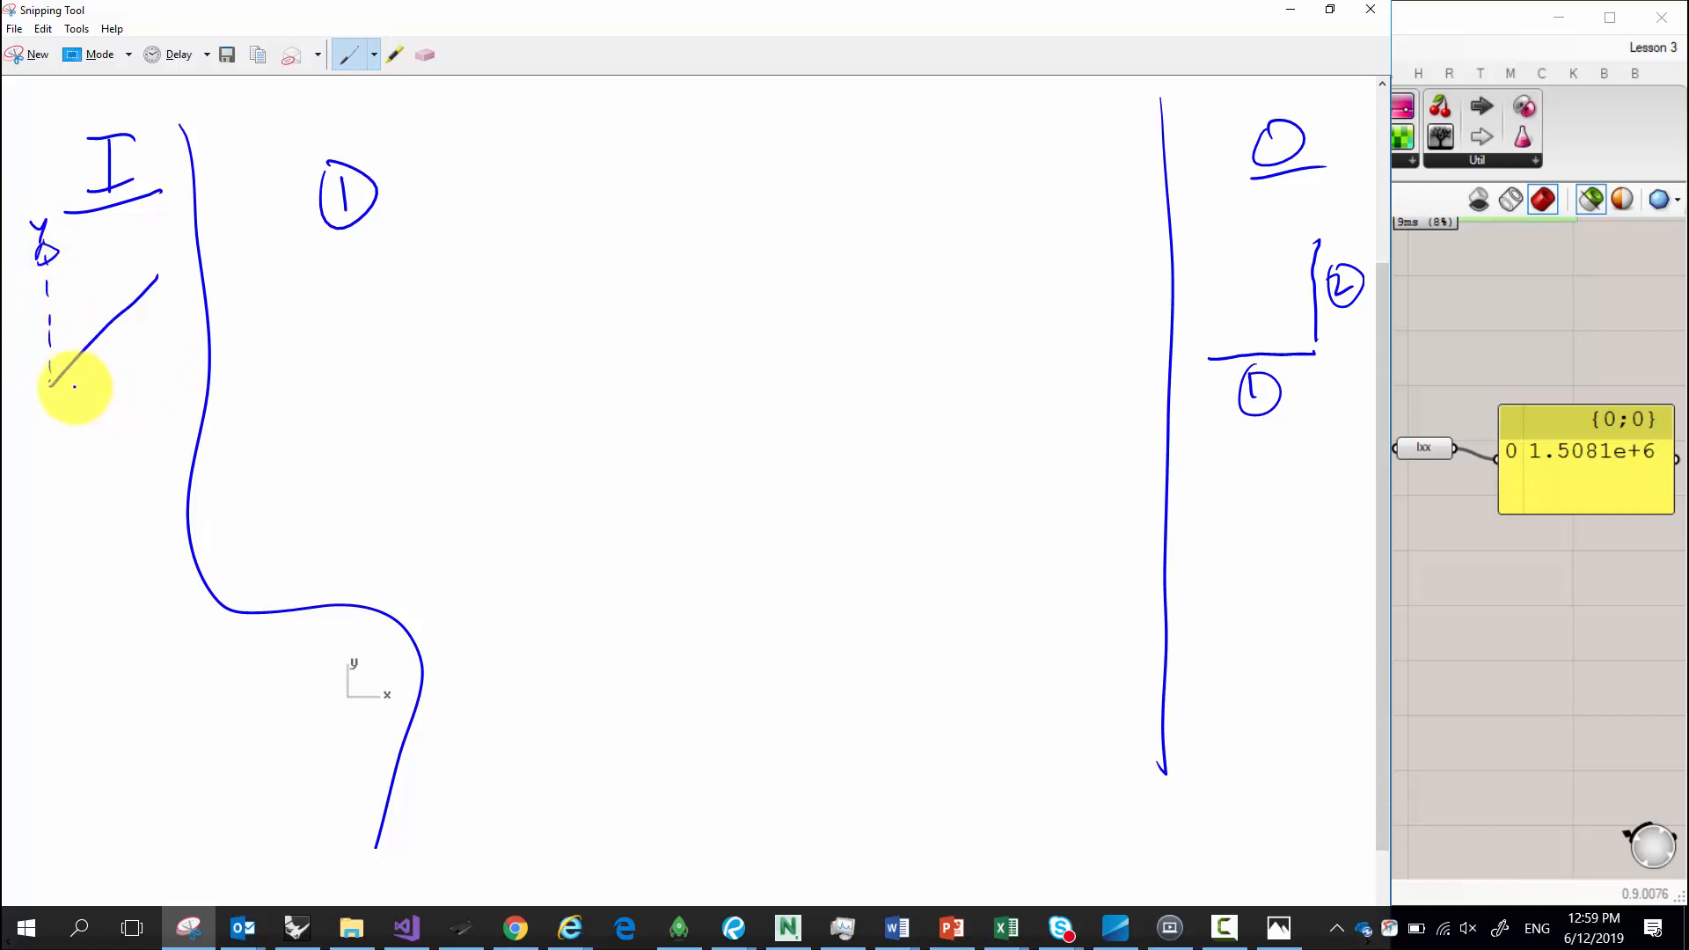
{"action": "left_click_drag", "start_coordinate": [55, 387], "coordinate": [187, 380]}
{"action": "left_click_drag", "start_coordinate": [186, 380], "coordinate": [190, 431]}
{"action": "left_click_drag", "start_coordinate": [187, 413], "coordinate": [174, 440]}
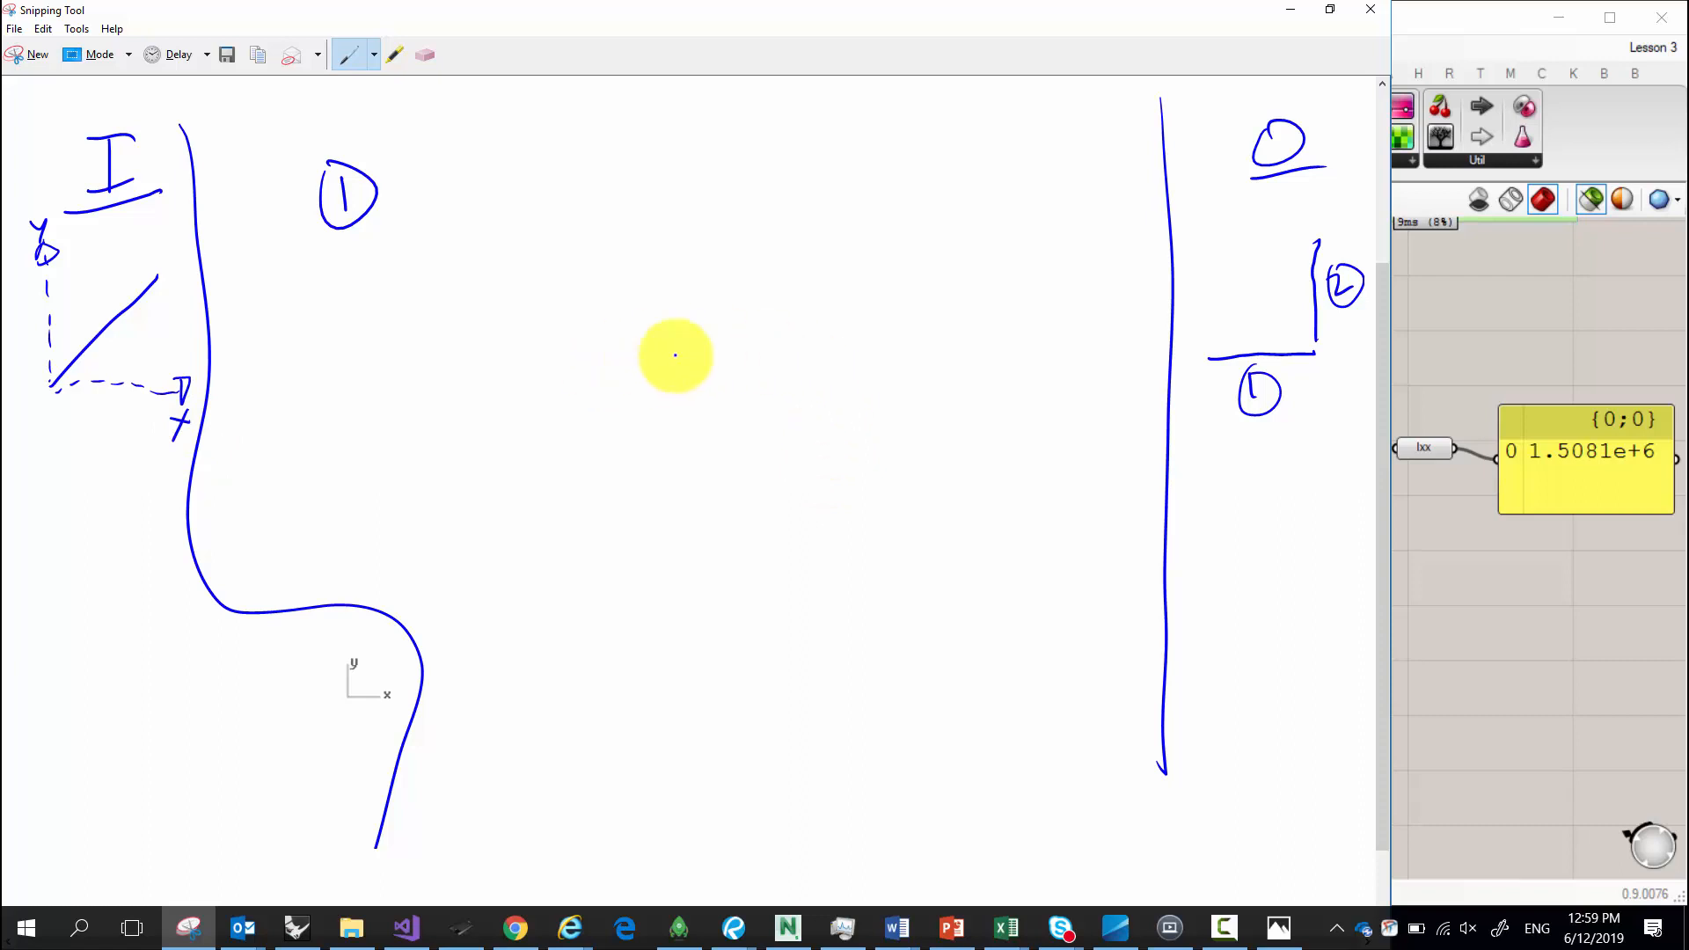
Sketch a diagonal line beside the circled 1 and label its lower and upper ends with boxed letters A and B.
{"action": "mouse_move", "coordinate": [440, 290]}
{"action": "left_mouse_down"}
{"action": "mouse_move", "coordinate": [574, 149]}
{"action": "mouse_move", "coordinate": [437, 295]}
{"action": "left_mouse_up"}
{"action": "left_click_drag", "start_coordinate": [582, 112], "coordinate": [586, 143]}
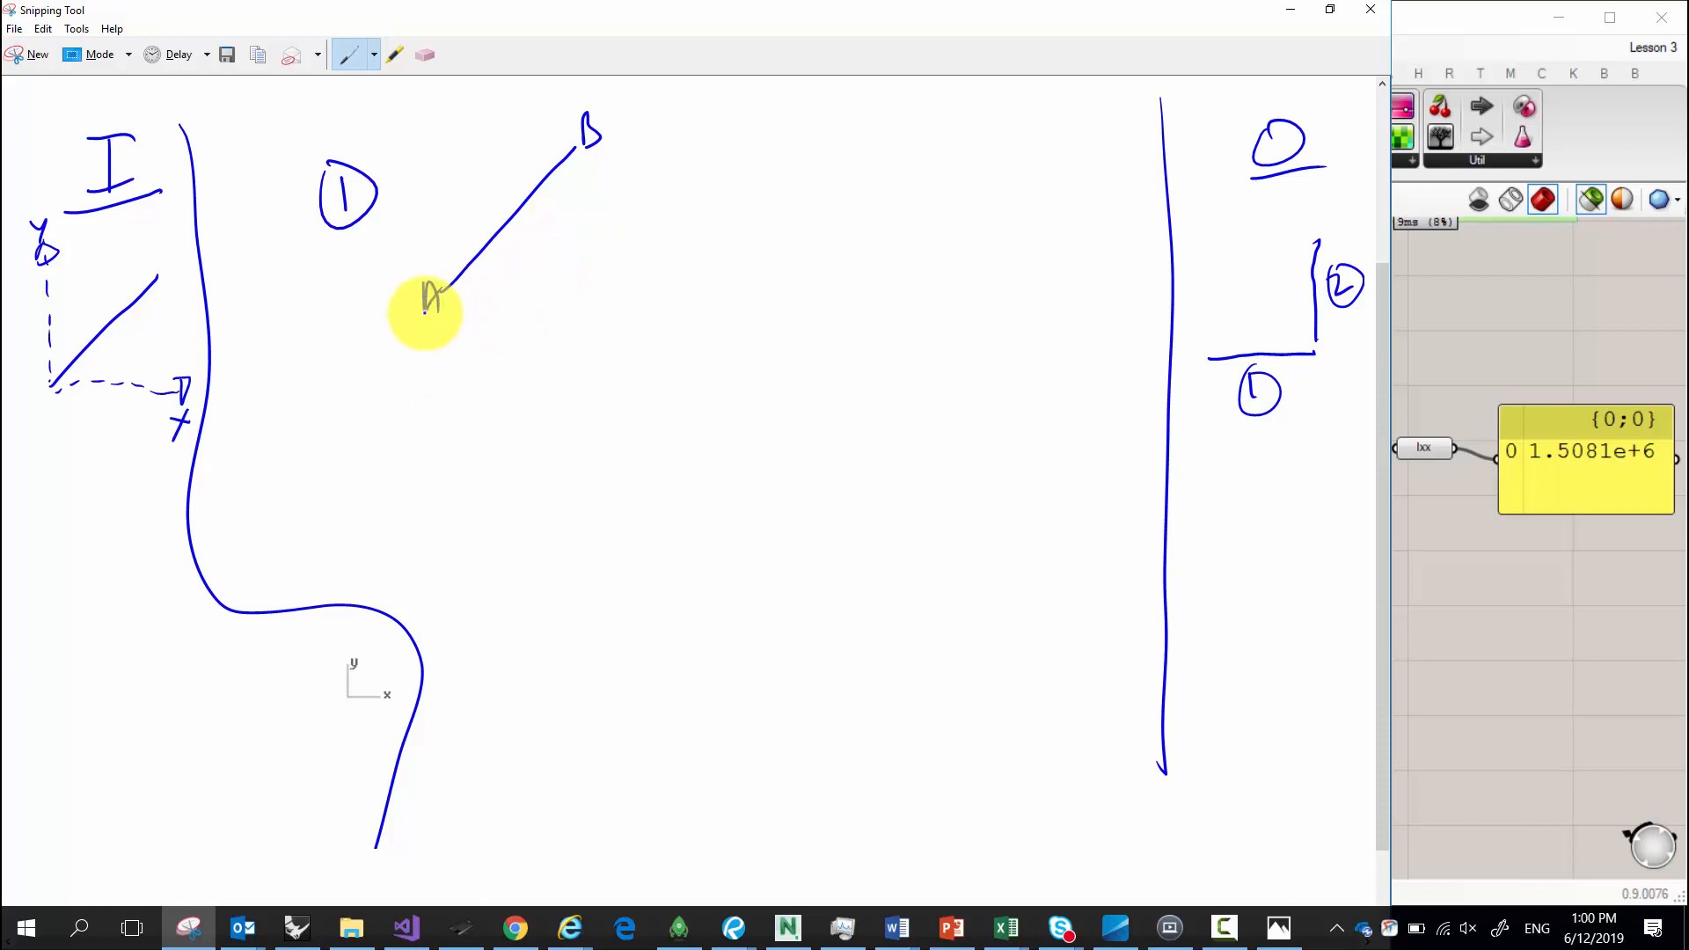
{"action": "mouse_move", "coordinate": [399, 275]}
{"action": "left_mouse_down"}
{"action": "mouse_move", "coordinate": [447, 319]}
{"action": "mouse_move", "coordinate": [403, 320]}
{"action": "left_mouse_up"}
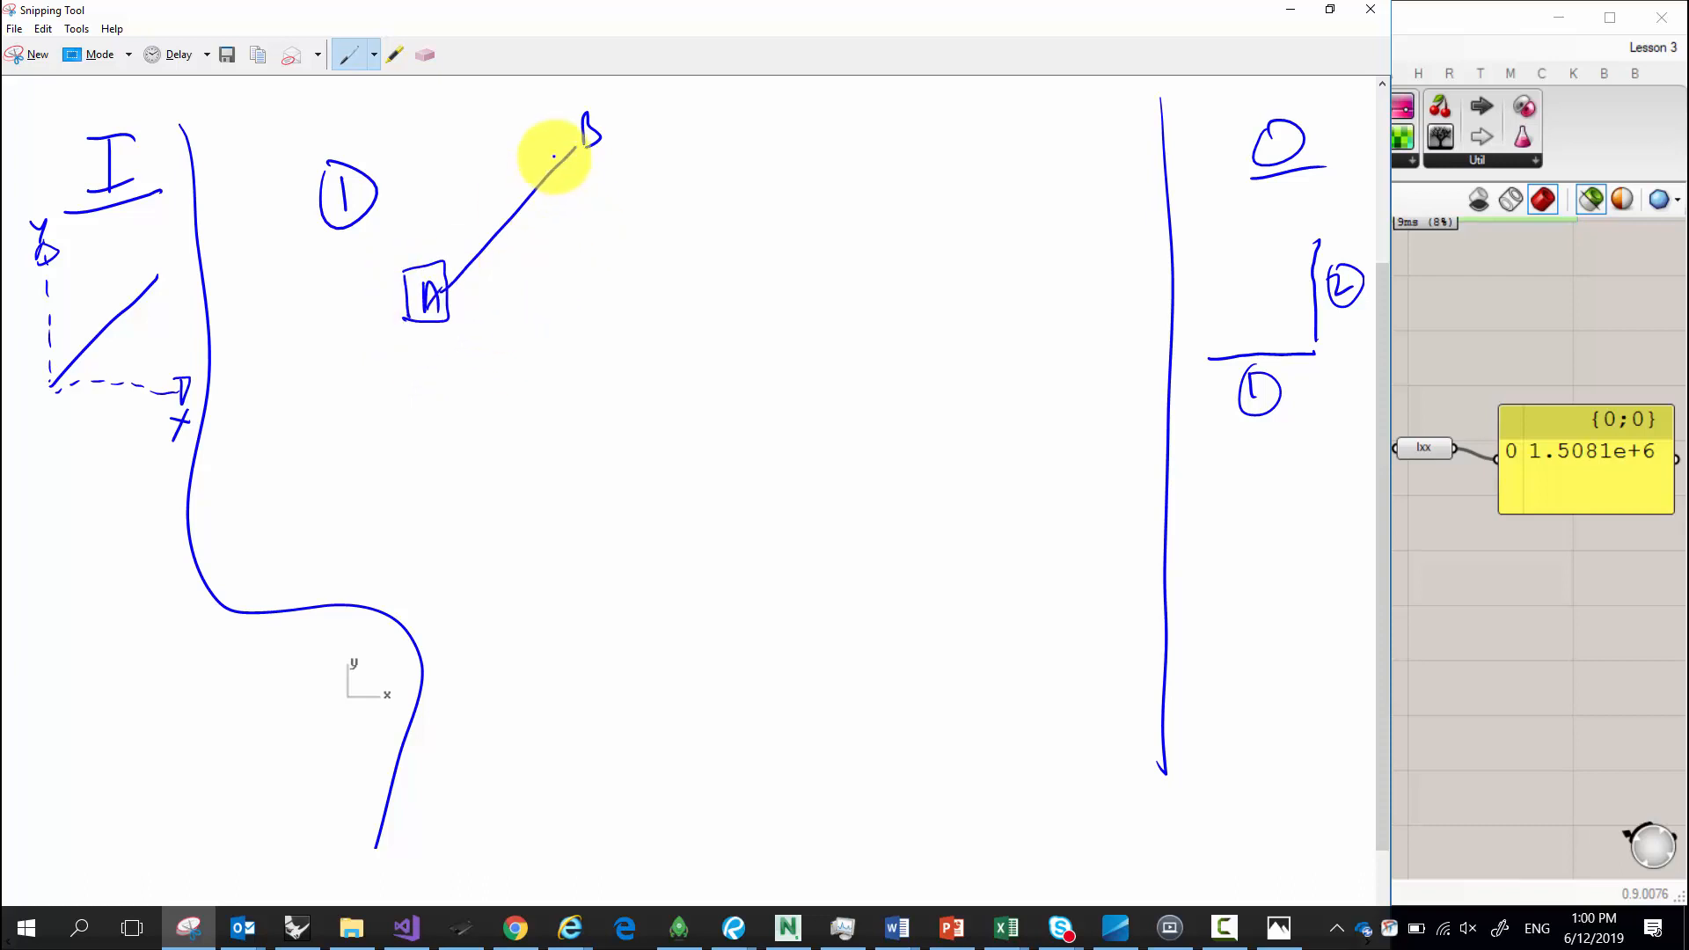
{"action": "mouse_move", "coordinate": [573, 107]}
{"action": "left_mouse_down"}
{"action": "mouse_move", "coordinate": [610, 124]}
{"action": "mouse_move", "coordinate": [579, 164]}
{"action": "left_mouse_up"}
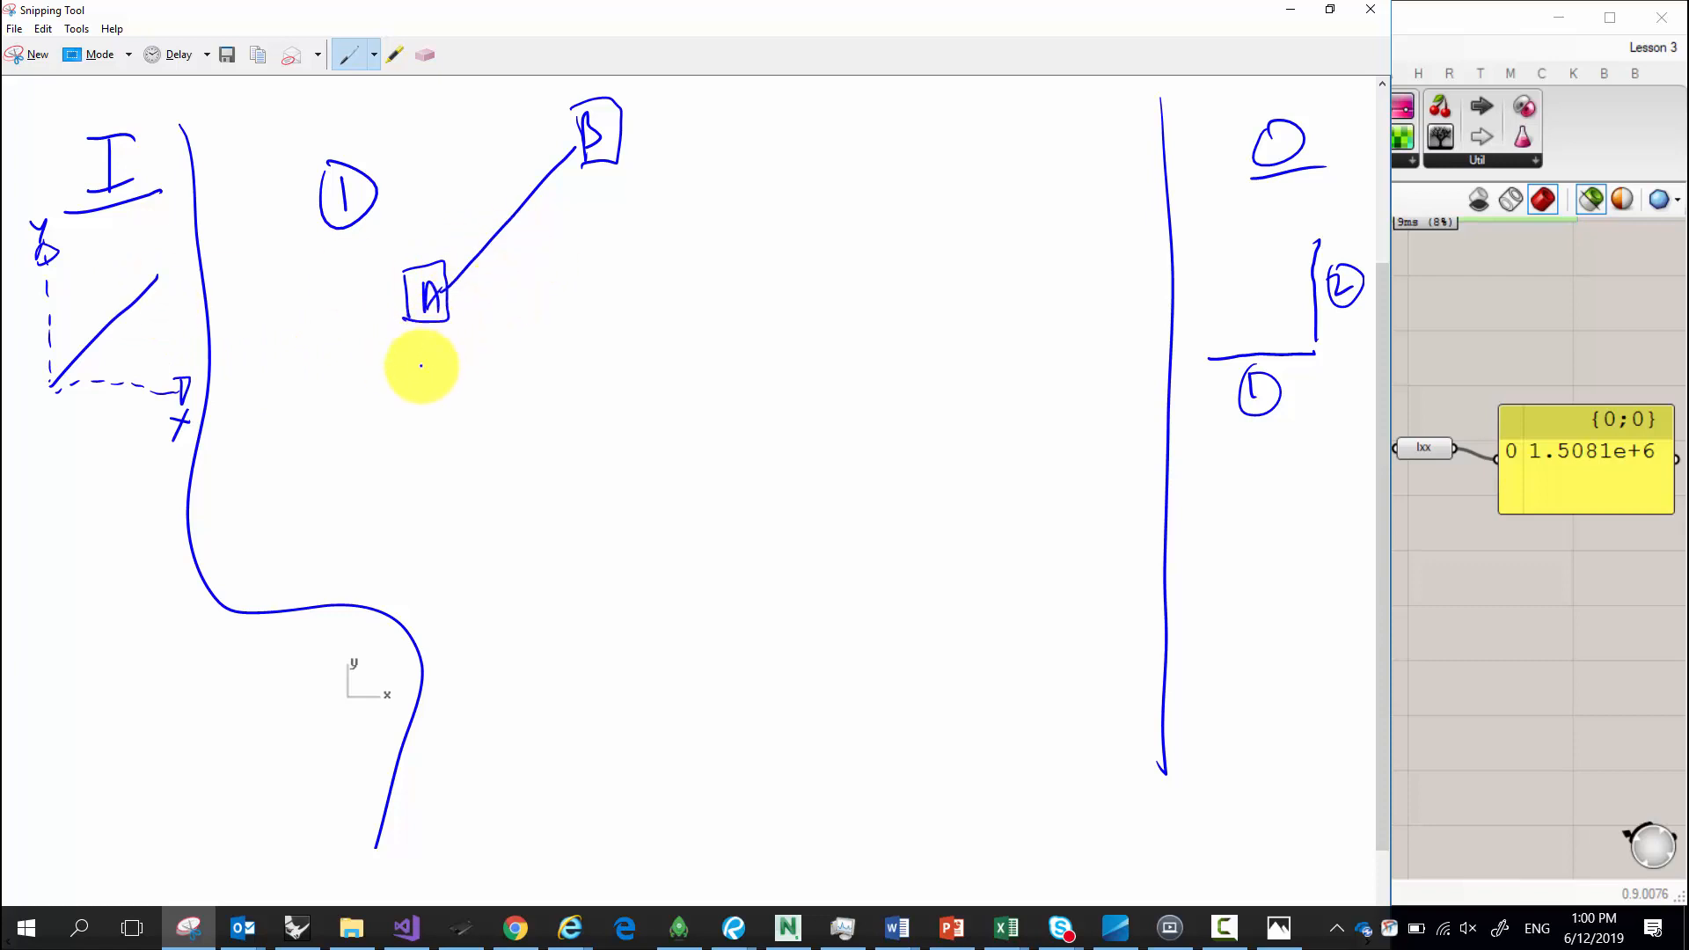
Draw stacked boxes A and B below the line and branch box A into X1, Y1 and Z1.
{"action": "mouse_move", "coordinate": [392, 374]}
{"action": "left_mouse_down"}
{"action": "mouse_move", "coordinate": [395, 439]}
{"action": "mouse_move", "coordinate": [428, 408]}
{"action": "mouse_move", "coordinate": [407, 414]}
{"action": "mouse_move", "coordinate": [395, 512]}
{"action": "mouse_move", "coordinate": [451, 446]}
{"action": "mouse_move", "coordinate": [388, 534]}
{"action": "left_mouse_up"}
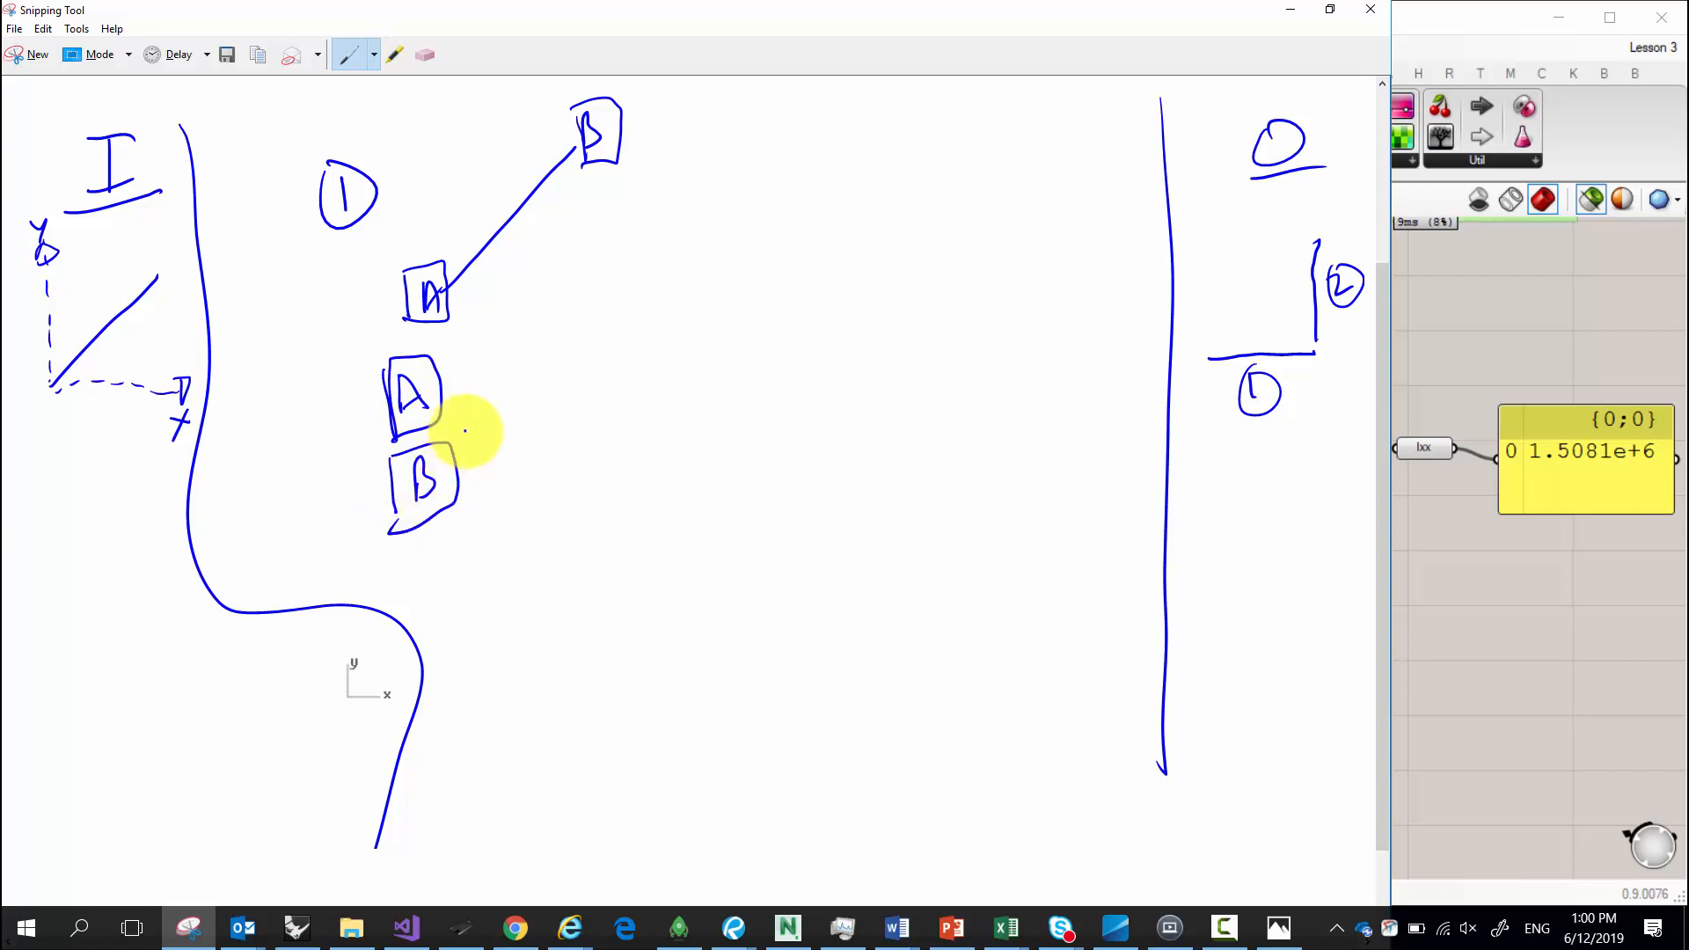
{"action": "mouse_move", "coordinate": [445, 385]}
{"action": "left_mouse_down"}
{"action": "mouse_move", "coordinate": [506, 342]}
{"action": "mouse_move", "coordinate": [506, 424]}
{"action": "left_mouse_up"}
{"action": "mouse_move", "coordinate": [508, 345]}
{"action": "left_mouse_down"}
{"action": "mouse_move", "coordinate": [539, 350]}
{"action": "mouse_move", "coordinate": [549, 333]}
{"action": "mouse_move", "coordinate": [557, 356]}
{"action": "left_mouse_up"}
{"action": "left_click_drag", "start_coordinate": [538, 372], "coordinate": [543, 398]}
{"action": "left_click_drag", "start_coordinate": [564, 377], "coordinate": [555, 440]}
{"action": "left_click_drag", "start_coordinate": [567, 426], "coordinate": [566, 438]}
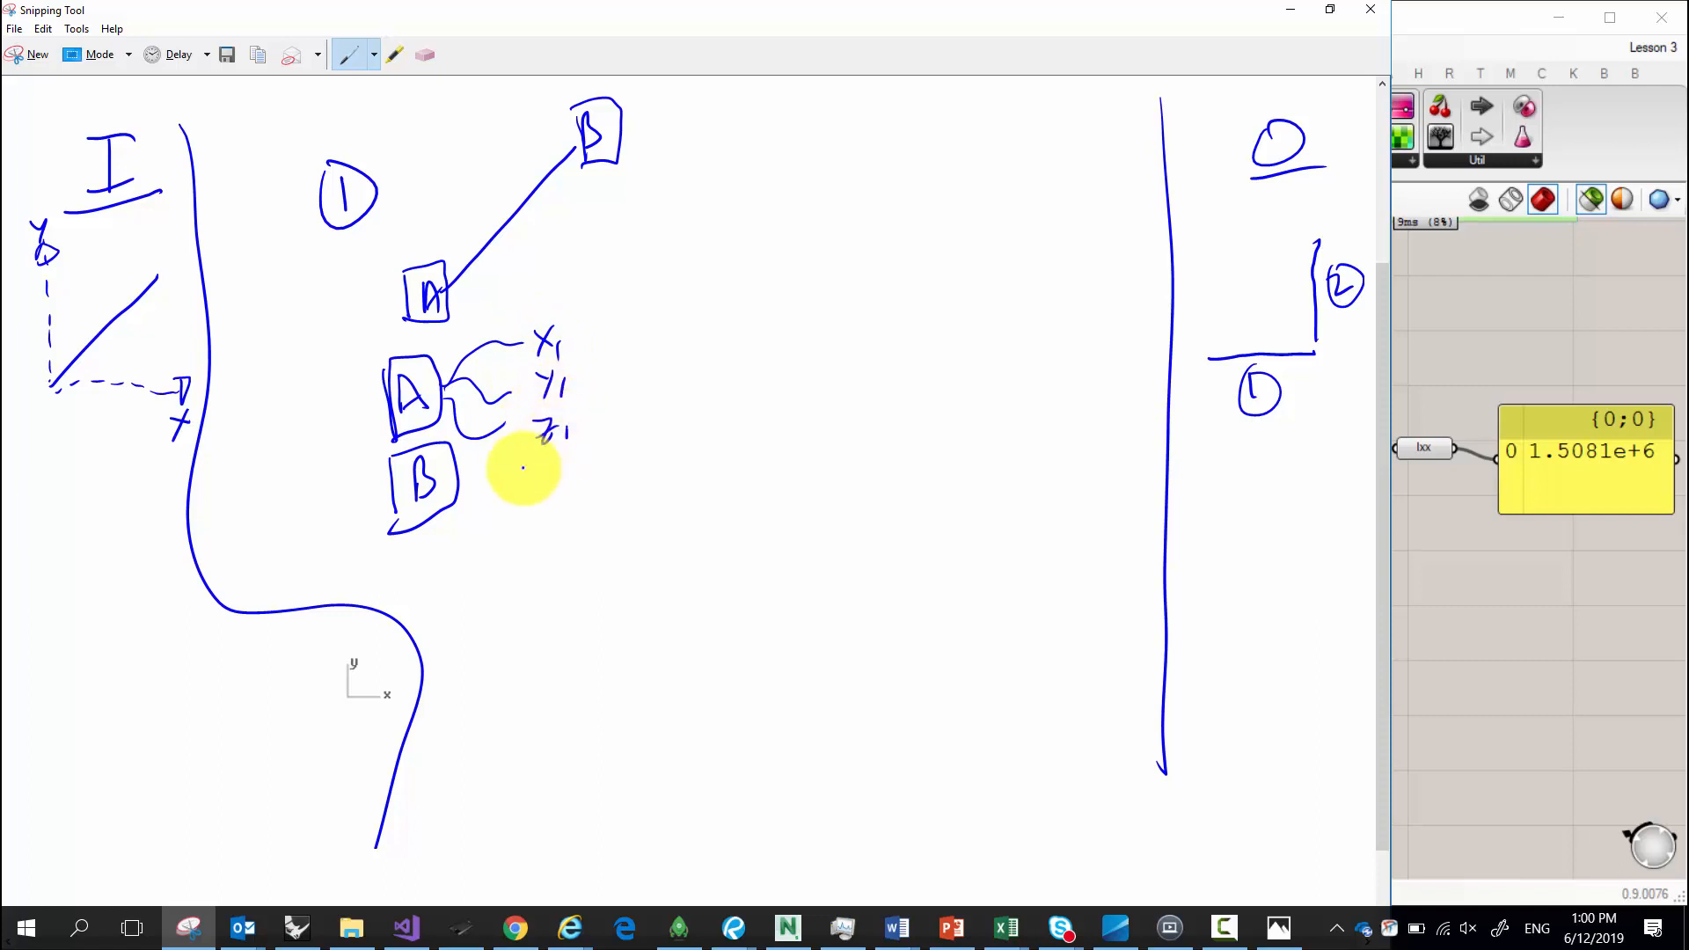
Branch box B into the coordinates X2, Y2 and Z2.
{"action": "mouse_move", "coordinate": [456, 475]}
{"action": "left_mouse_down"}
{"action": "mouse_move", "coordinate": [490, 501]}
{"action": "mouse_move", "coordinate": [554, 486]}
{"action": "left_mouse_up"}
{"action": "left_click_drag", "start_coordinate": [554, 466], "coordinate": [554, 466]}
{"action": "mouse_move", "coordinate": [559, 475]}
{"action": "left_mouse_down"}
{"action": "mouse_move", "coordinate": [577, 484]}
{"action": "mouse_move", "coordinate": [545, 550]}
{"action": "left_mouse_up"}
{"action": "mouse_move", "coordinate": [563, 521]}
{"action": "left_mouse_down"}
{"action": "mouse_move", "coordinate": [577, 531]}
{"action": "mouse_move", "coordinate": [517, 539]}
{"action": "left_mouse_up"}
{"action": "mouse_move", "coordinate": [459, 484]}
{"action": "left_mouse_down"}
{"action": "mouse_move", "coordinate": [483, 554]}
{"action": "mouse_move", "coordinate": [586, 603]}
{"action": "left_mouse_up"}
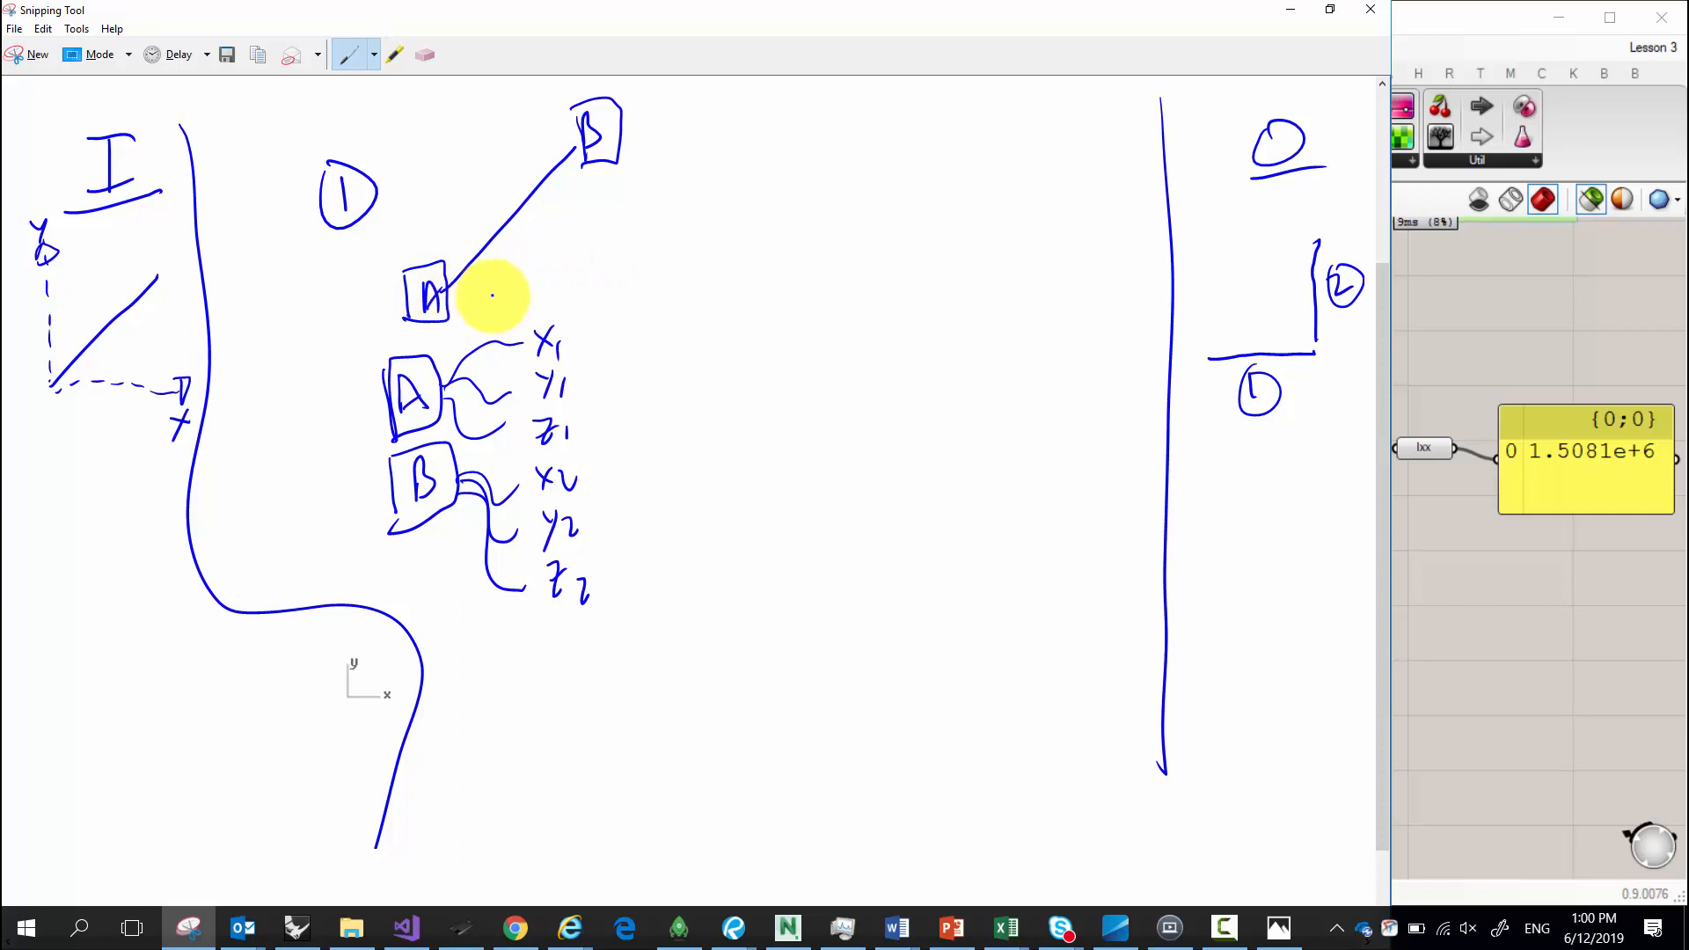
Sketch a horizontal line from point A, and draw a PT box and an LN box beside the coordinate lists.
{"action": "left_click_drag", "start_coordinate": [449, 305], "coordinate": [613, 294]}
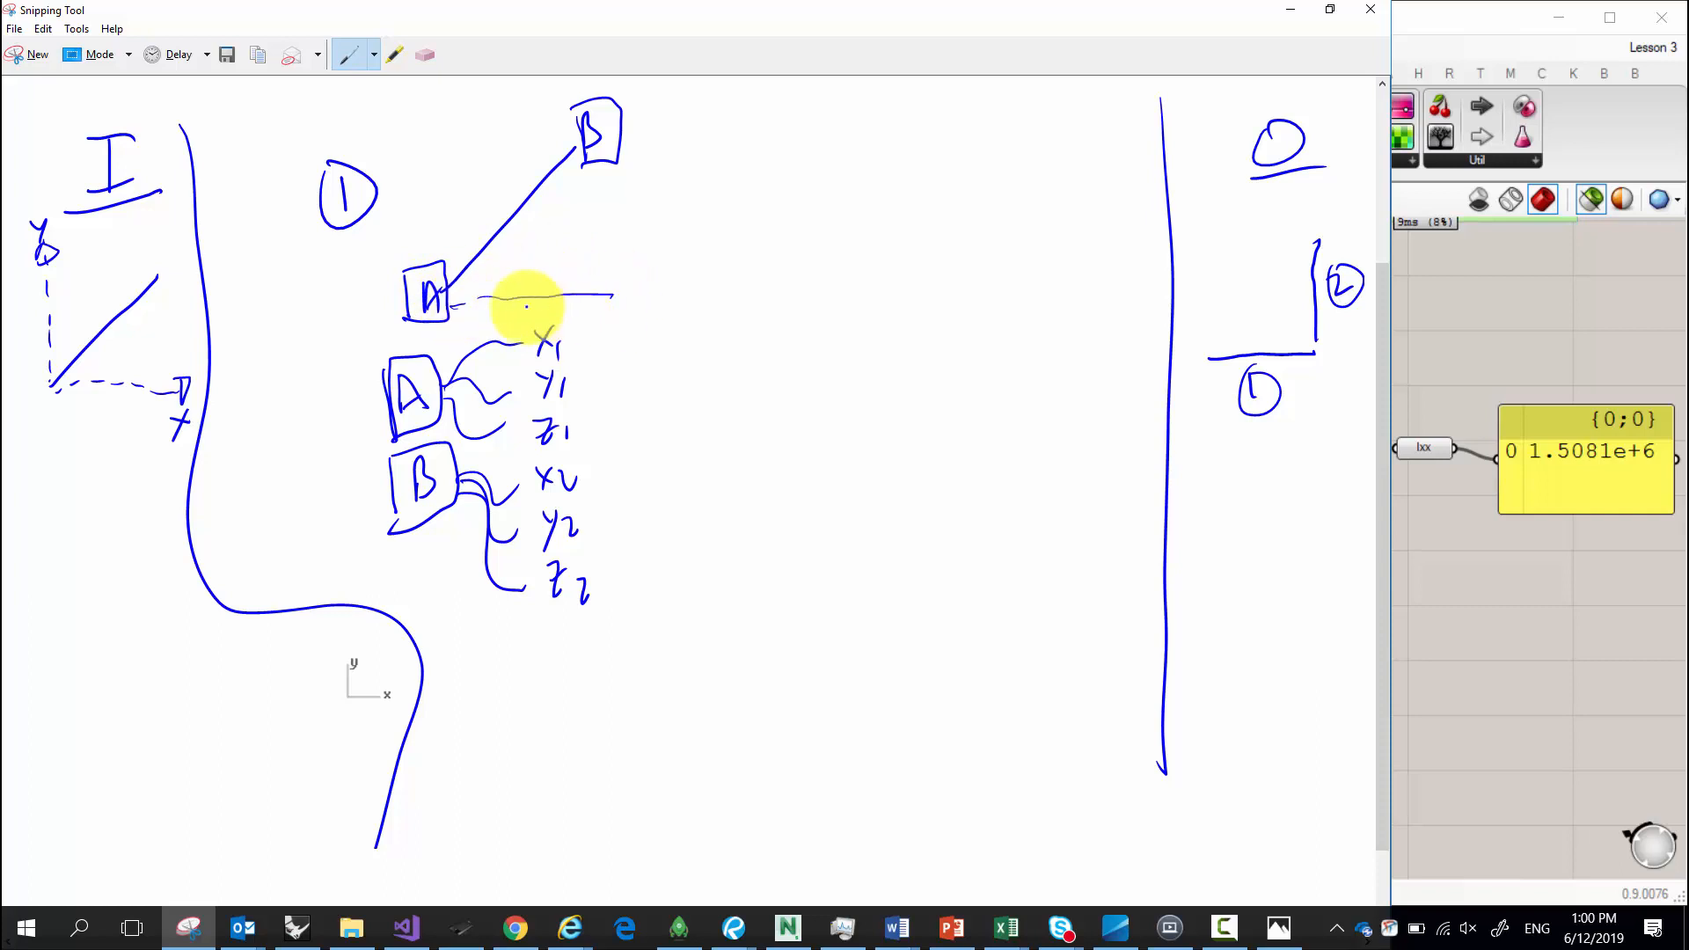
{"action": "mouse_move", "coordinate": [782, 331]}
{"action": "left_mouse_down"}
{"action": "mouse_move", "coordinate": [780, 366]}
{"action": "mouse_move", "coordinate": [810, 369]}
{"action": "left_mouse_up"}
{"action": "mouse_move", "coordinate": [810, 367]}
{"action": "left_mouse_down"}
{"action": "mouse_move", "coordinate": [837, 340]}
{"action": "mouse_move", "coordinate": [757, 396]}
{"action": "left_mouse_up"}
{"action": "left_click_drag", "start_coordinate": [747, 332], "coordinate": [781, 403]}
{"action": "mouse_move", "coordinate": [698, 361]}
{"action": "left_mouse_down"}
{"action": "mouse_move", "coordinate": [683, 358]}
{"action": "mouse_move", "coordinate": [701, 340]}
{"action": "mouse_move", "coordinate": [663, 346]}
{"action": "mouse_move", "coordinate": [661, 367]}
{"action": "left_mouse_up"}
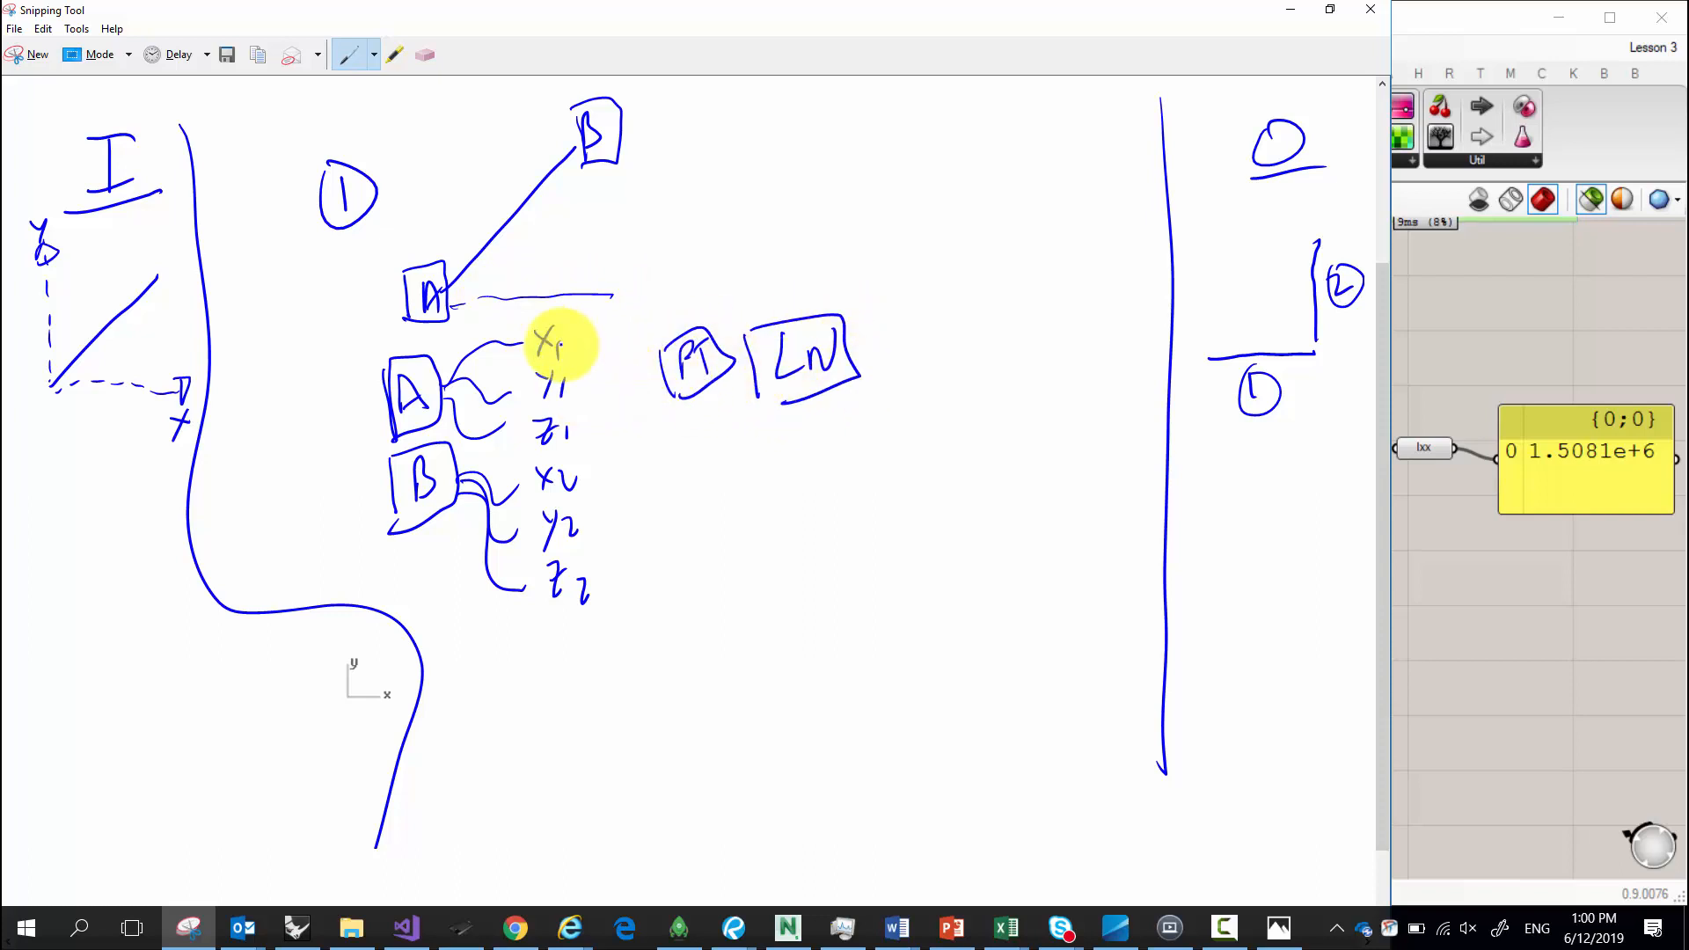
Connect X1, Y1 and Z1 to the PT box and draw a second box beneath it.
{"action": "mouse_move", "coordinate": [559, 342]}
{"action": "left_mouse_down"}
{"action": "mouse_move", "coordinate": [635, 338]}
{"action": "mouse_move", "coordinate": [635, 369]}
{"action": "left_mouse_up"}
{"action": "mouse_move", "coordinate": [576, 426]}
{"action": "left_mouse_down"}
{"action": "mouse_move", "coordinate": [648, 378]}
{"action": "mouse_move", "coordinate": [716, 388]}
{"action": "mouse_move", "coordinate": [705, 433]}
{"action": "left_mouse_up"}
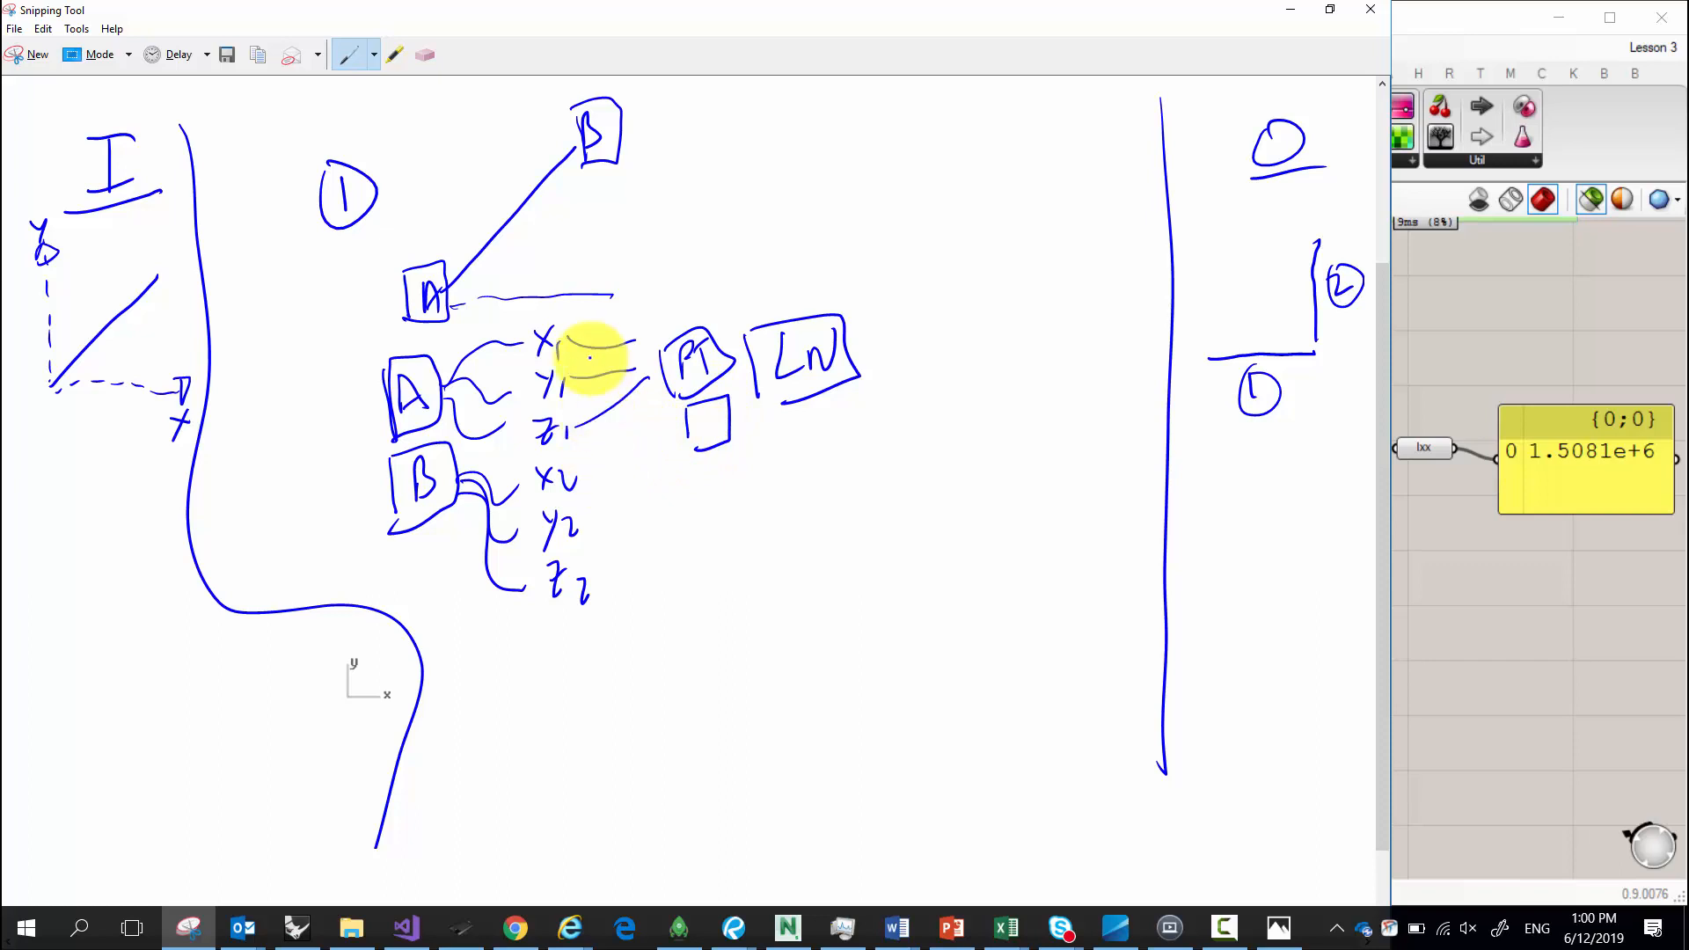
Connect X2, Y1 and Z2 to the second box, label it PT, and link both points through LN to output line 1.
{"action": "left_click_drag", "start_coordinate": [584, 467], "coordinate": [678, 421]}
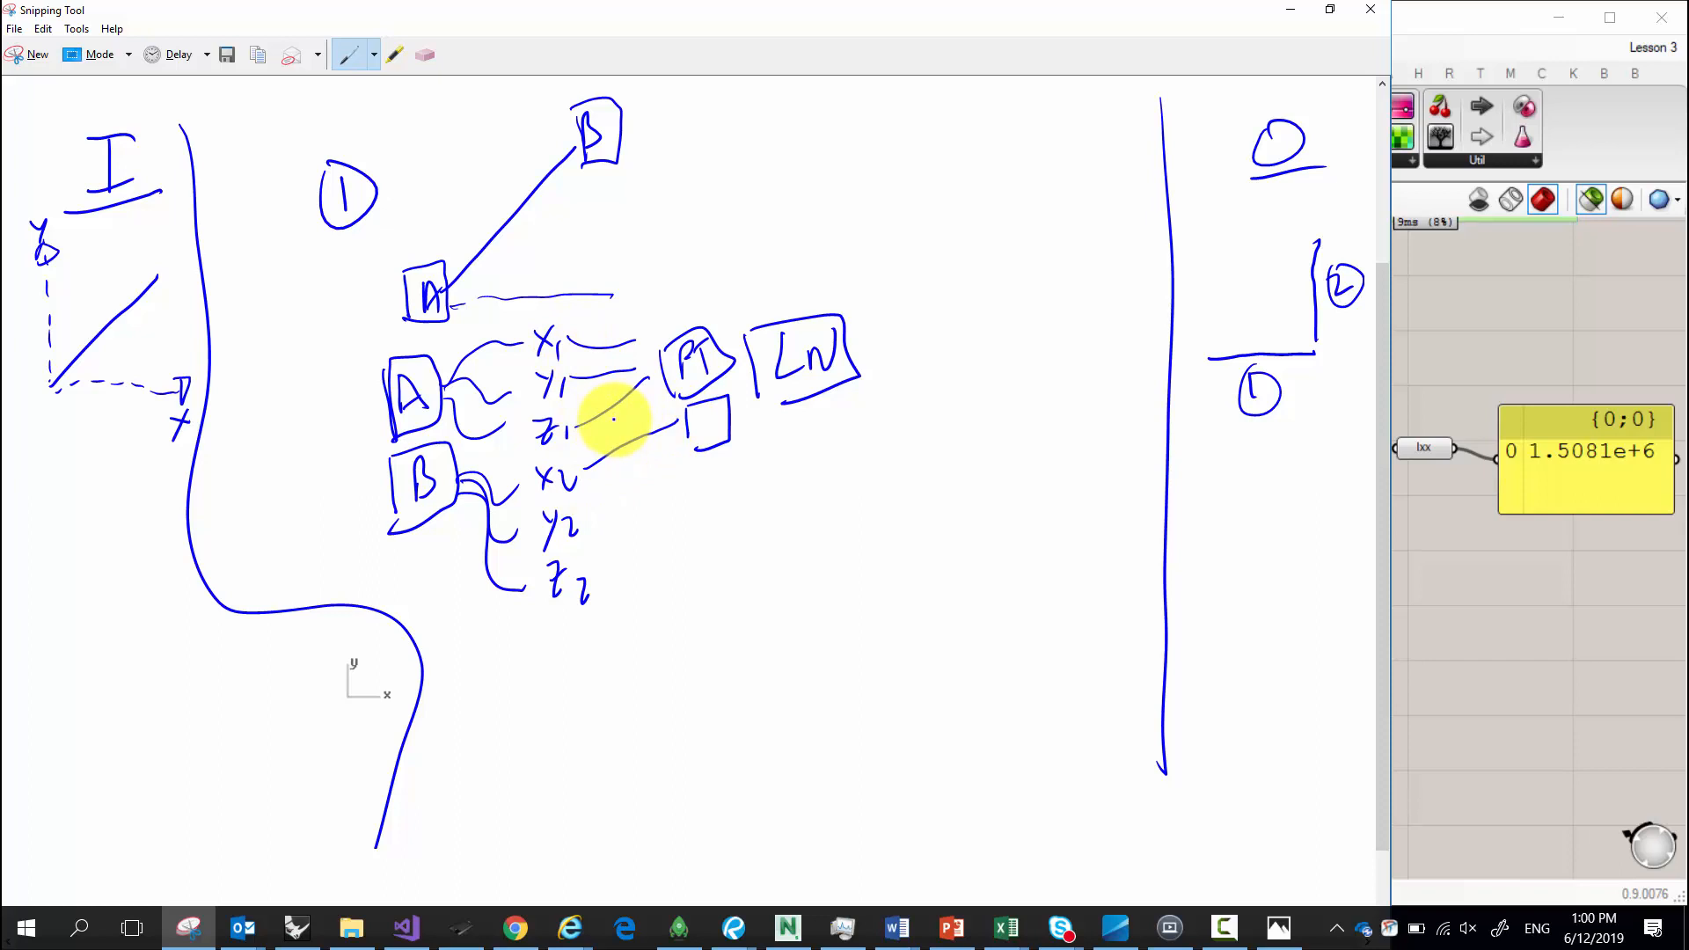
{"action": "left_click_drag", "start_coordinate": [584, 377], "coordinate": [671, 438]}
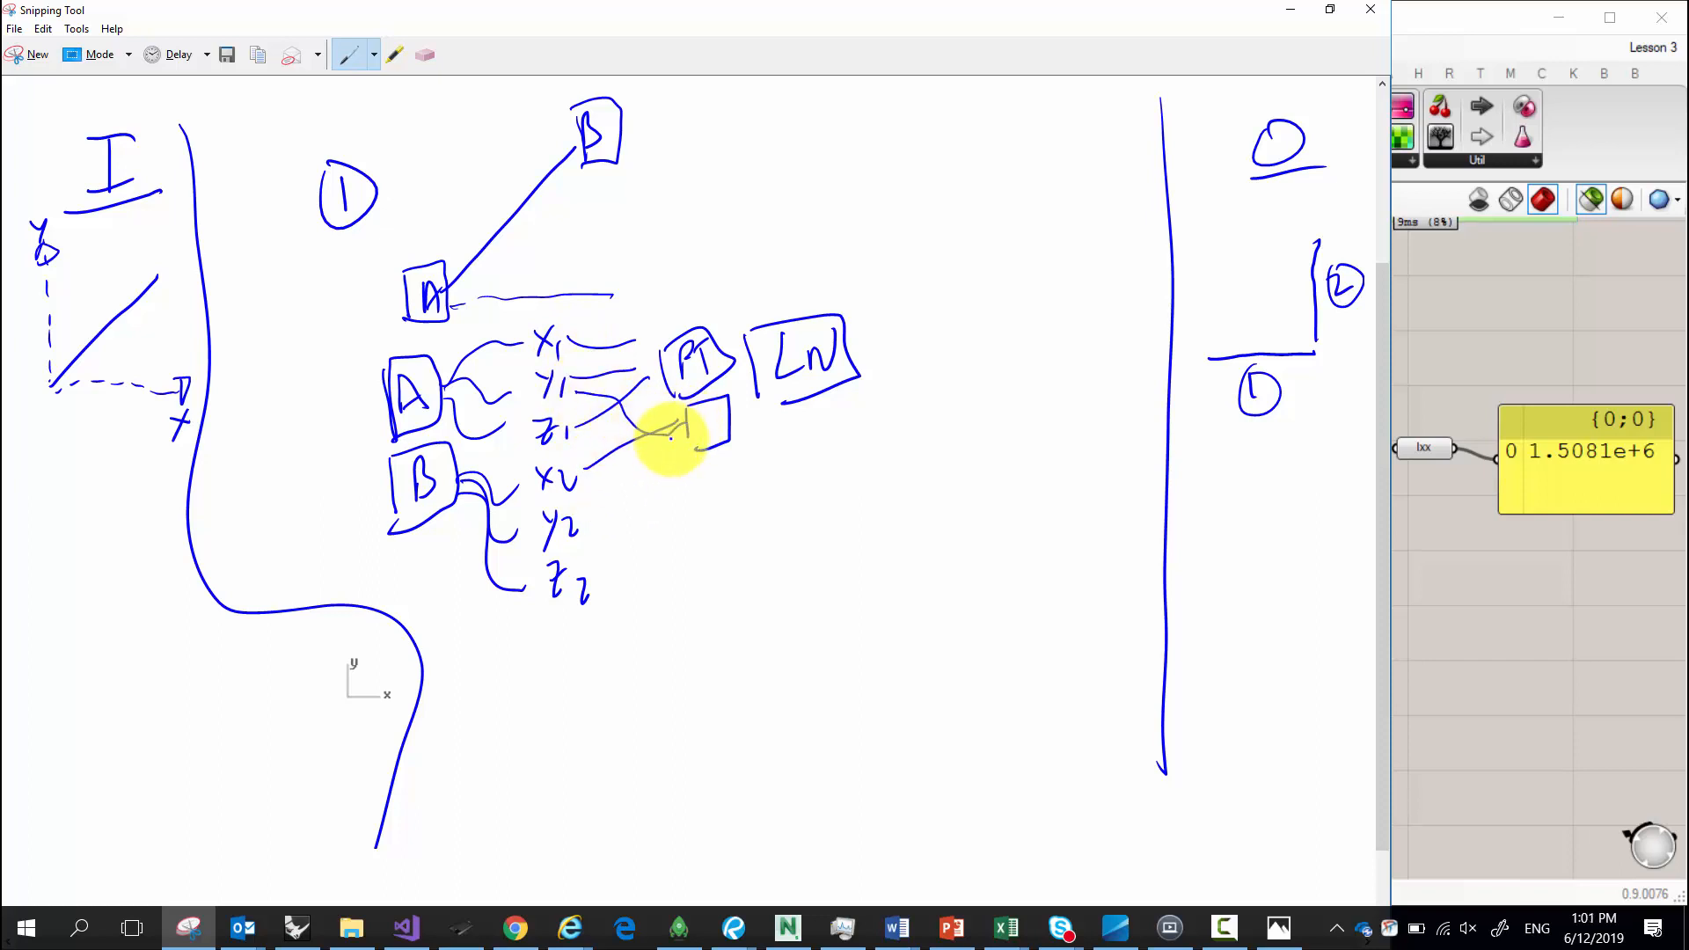
{"action": "mouse_move", "coordinate": [601, 575]}
{"action": "left_mouse_down"}
{"action": "mouse_move", "coordinate": [690, 427]}
{"action": "mouse_move", "coordinate": [758, 391]}
{"action": "mouse_move", "coordinate": [758, 334]}
{"action": "mouse_move", "coordinate": [1093, 430]}
{"action": "mouse_move", "coordinate": [1214, 388]}
{"action": "mouse_move", "coordinate": [1225, 366]}
{"action": "mouse_move", "coordinate": [1206, 377]}
{"action": "left_mouse_up"}
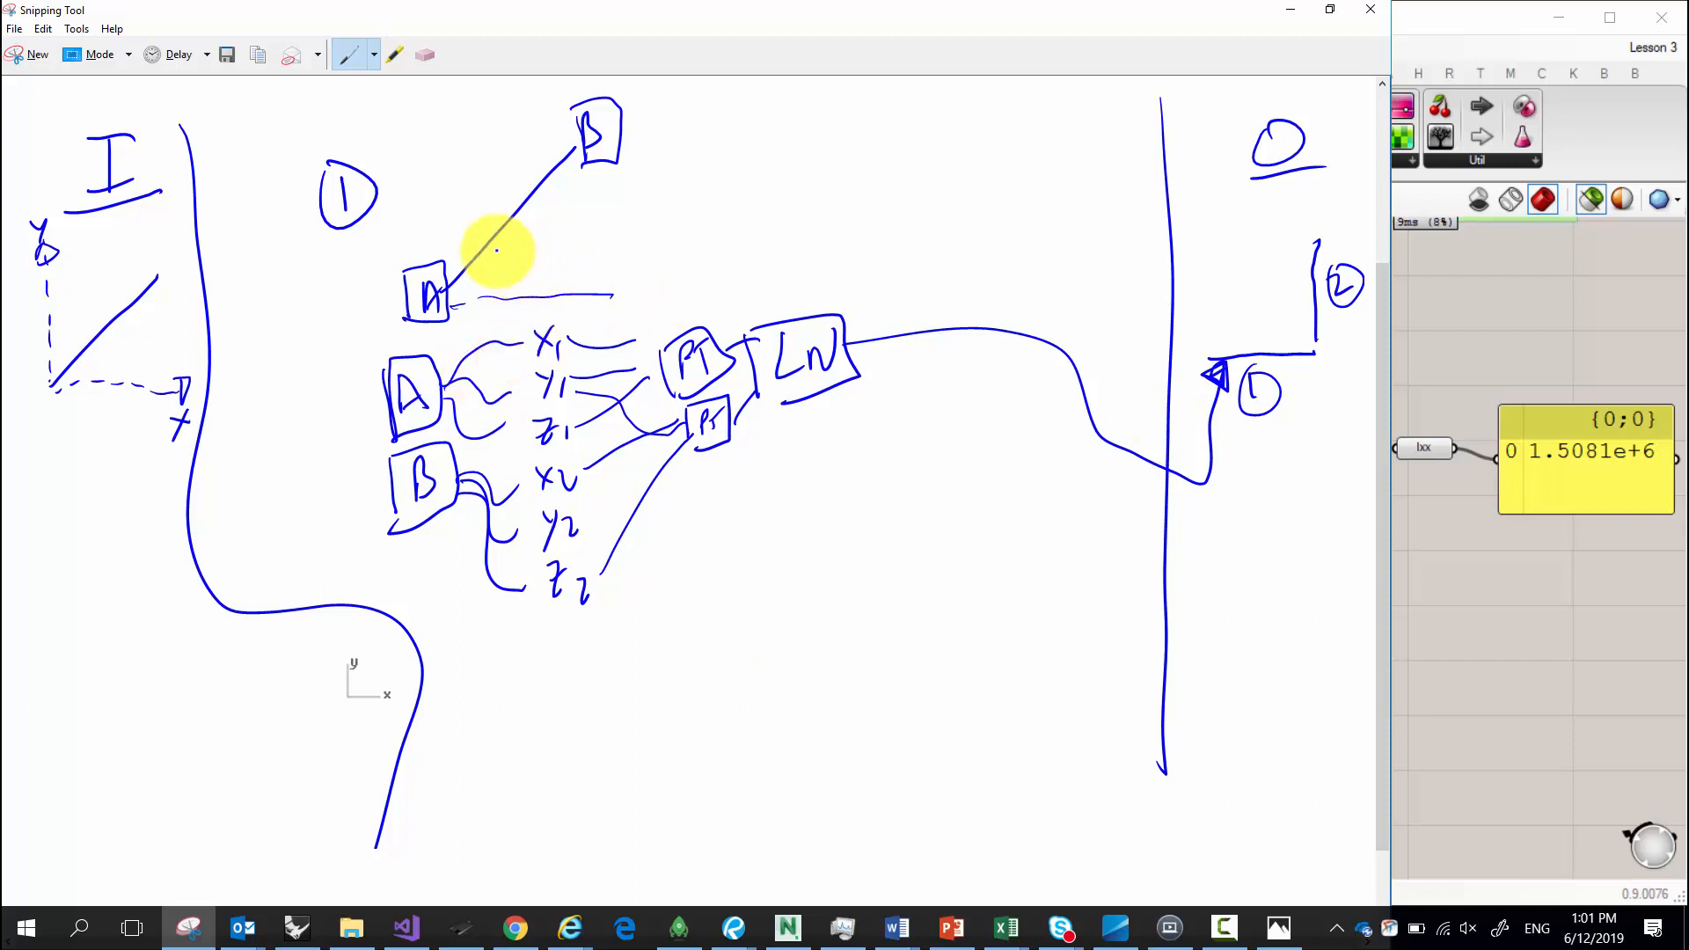
Mark angle θ between the diagonal and horizontal lines at A, and write sin θ and cos θ beside the sketch.
{"action": "mouse_move", "coordinate": [499, 255]}
{"action": "left_mouse_down"}
{"action": "mouse_move", "coordinate": [517, 291]}
{"action": "mouse_move", "coordinate": [538, 255]}
{"action": "left_mouse_up"}
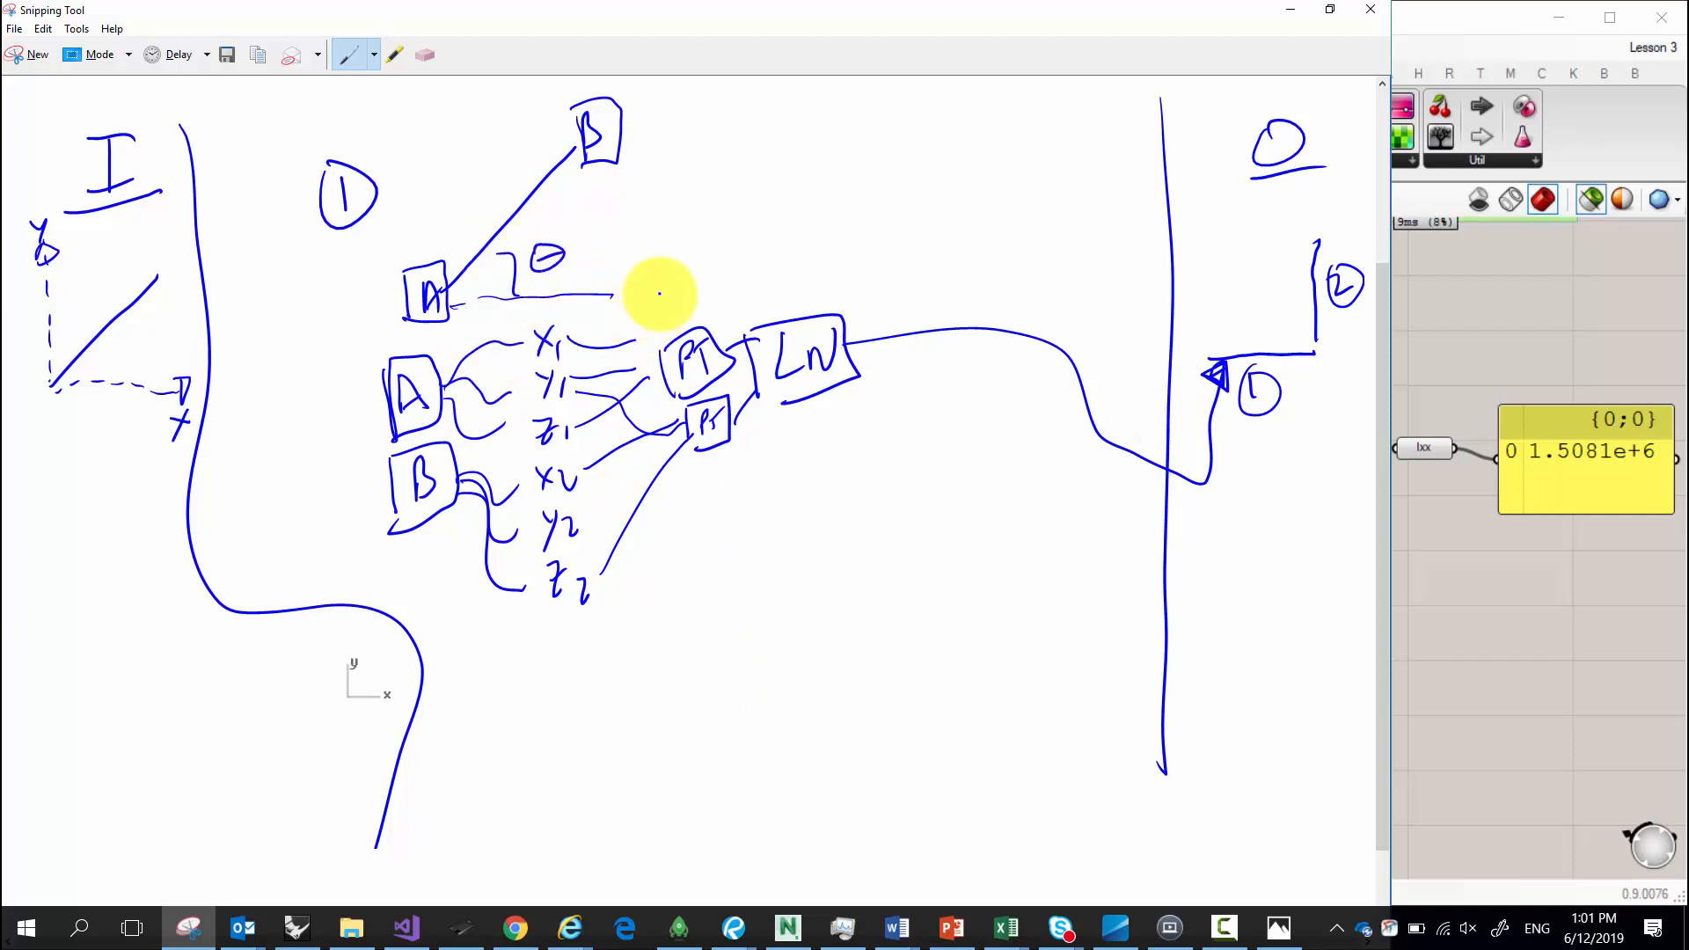
{"action": "mouse_move", "coordinate": [746, 173]}
{"action": "left_mouse_down"}
{"action": "mouse_move", "coordinate": [727, 196]}
{"action": "mouse_move", "coordinate": [821, 180]}
{"action": "left_mouse_up"}
{"action": "mouse_move", "coordinate": [761, 227]}
{"action": "left_mouse_down"}
{"action": "mouse_move", "coordinate": [754, 245]}
{"action": "mouse_move", "coordinate": [803, 237]}
{"action": "mouse_move", "coordinate": [853, 171]}
{"action": "left_mouse_up"}
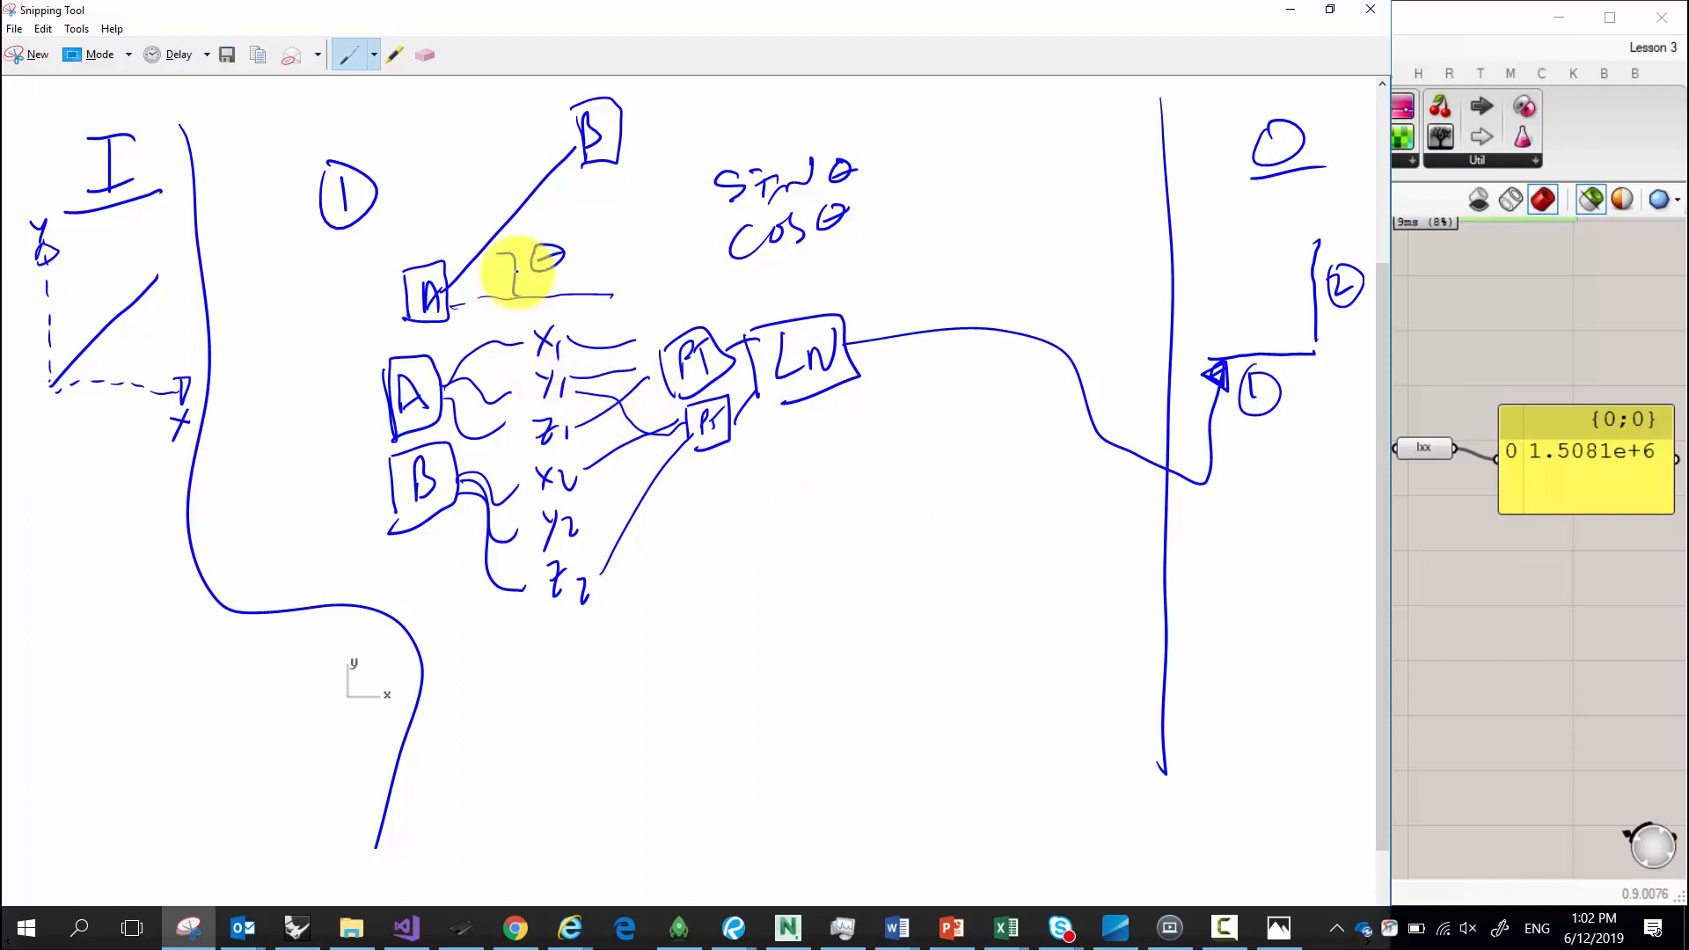
Circle point B, draw a thick vertical line down from it, and retrace the horizontal line from A to complete the triangle.
{"action": "left_click_drag", "start_coordinate": [887, 466], "coordinate": [894, 493]}
{"action": "mouse_move", "coordinate": [592, 105]}
{"action": "left_mouse_down"}
{"action": "mouse_move", "coordinate": [616, 160]}
{"action": "mouse_move", "coordinate": [616, 286]}
{"action": "mouse_move", "coordinate": [584, 188]}
{"action": "mouse_move", "coordinate": [595, 246]}
{"action": "mouse_move", "coordinate": [606, 172]}
{"action": "mouse_move", "coordinate": [596, 303]}
{"action": "mouse_move", "coordinate": [616, 283]}
{"action": "mouse_move", "coordinate": [603, 272]}
{"action": "mouse_move", "coordinate": [592, 294]}
{"action": "mouse_move", "coordinate": [607, 290]}
{"action": "left_mouse_up"}
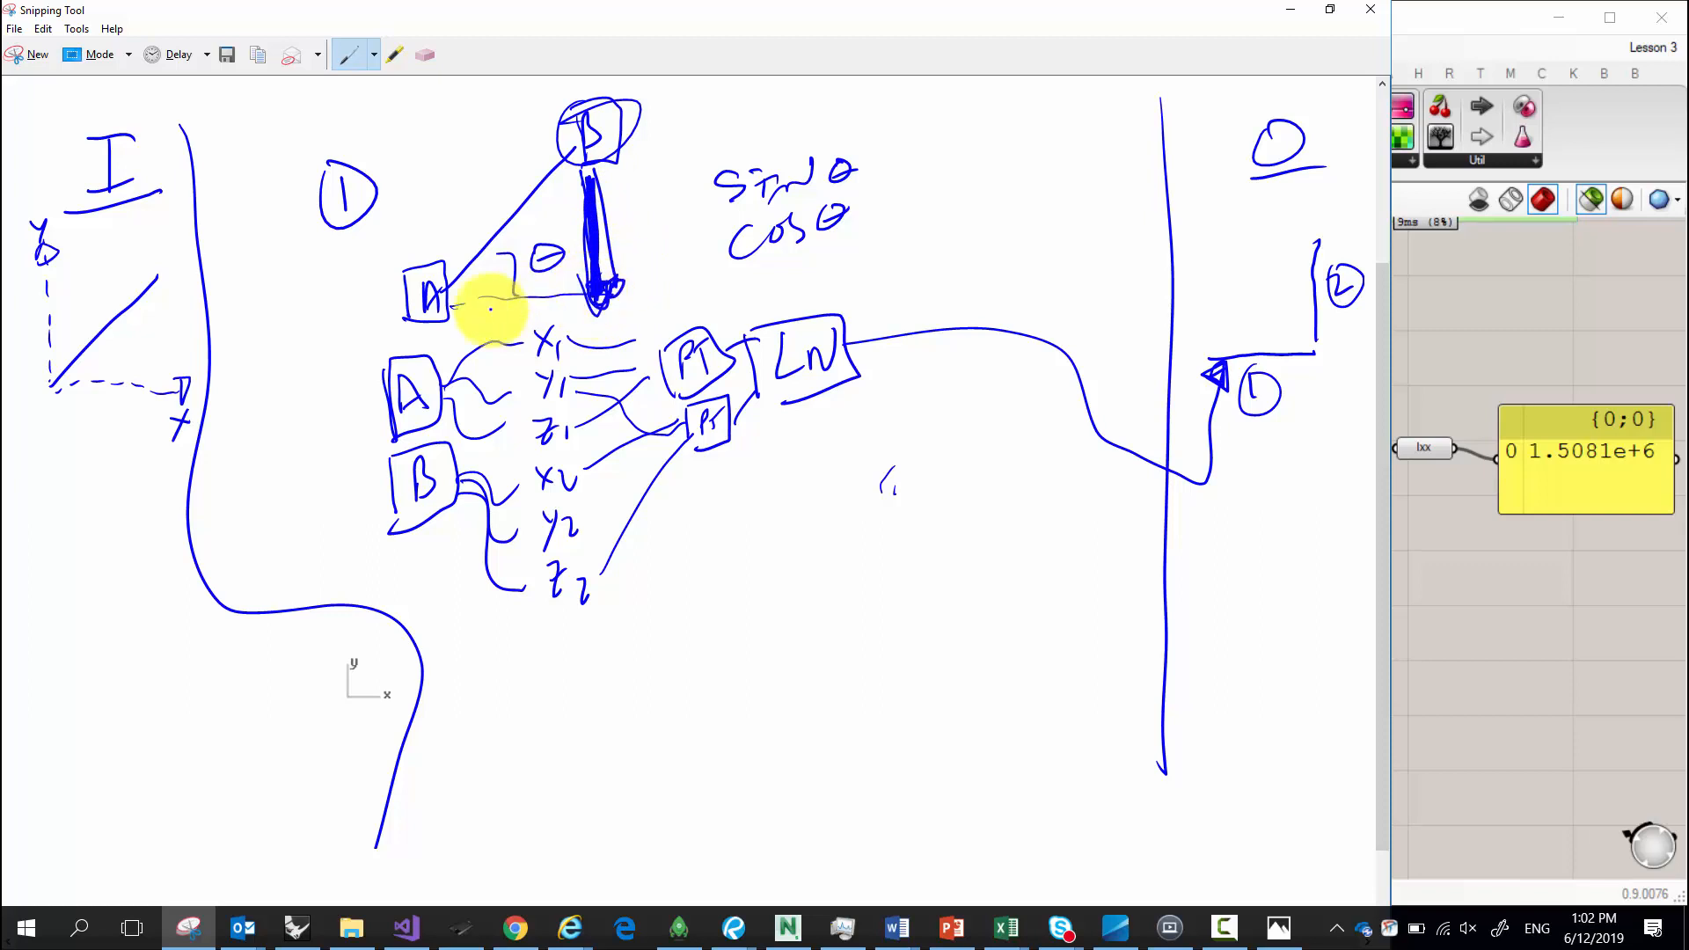
{"action": "left_click_drag", "start_coordinate": [433, 301], "coordinate": [595, 275]}
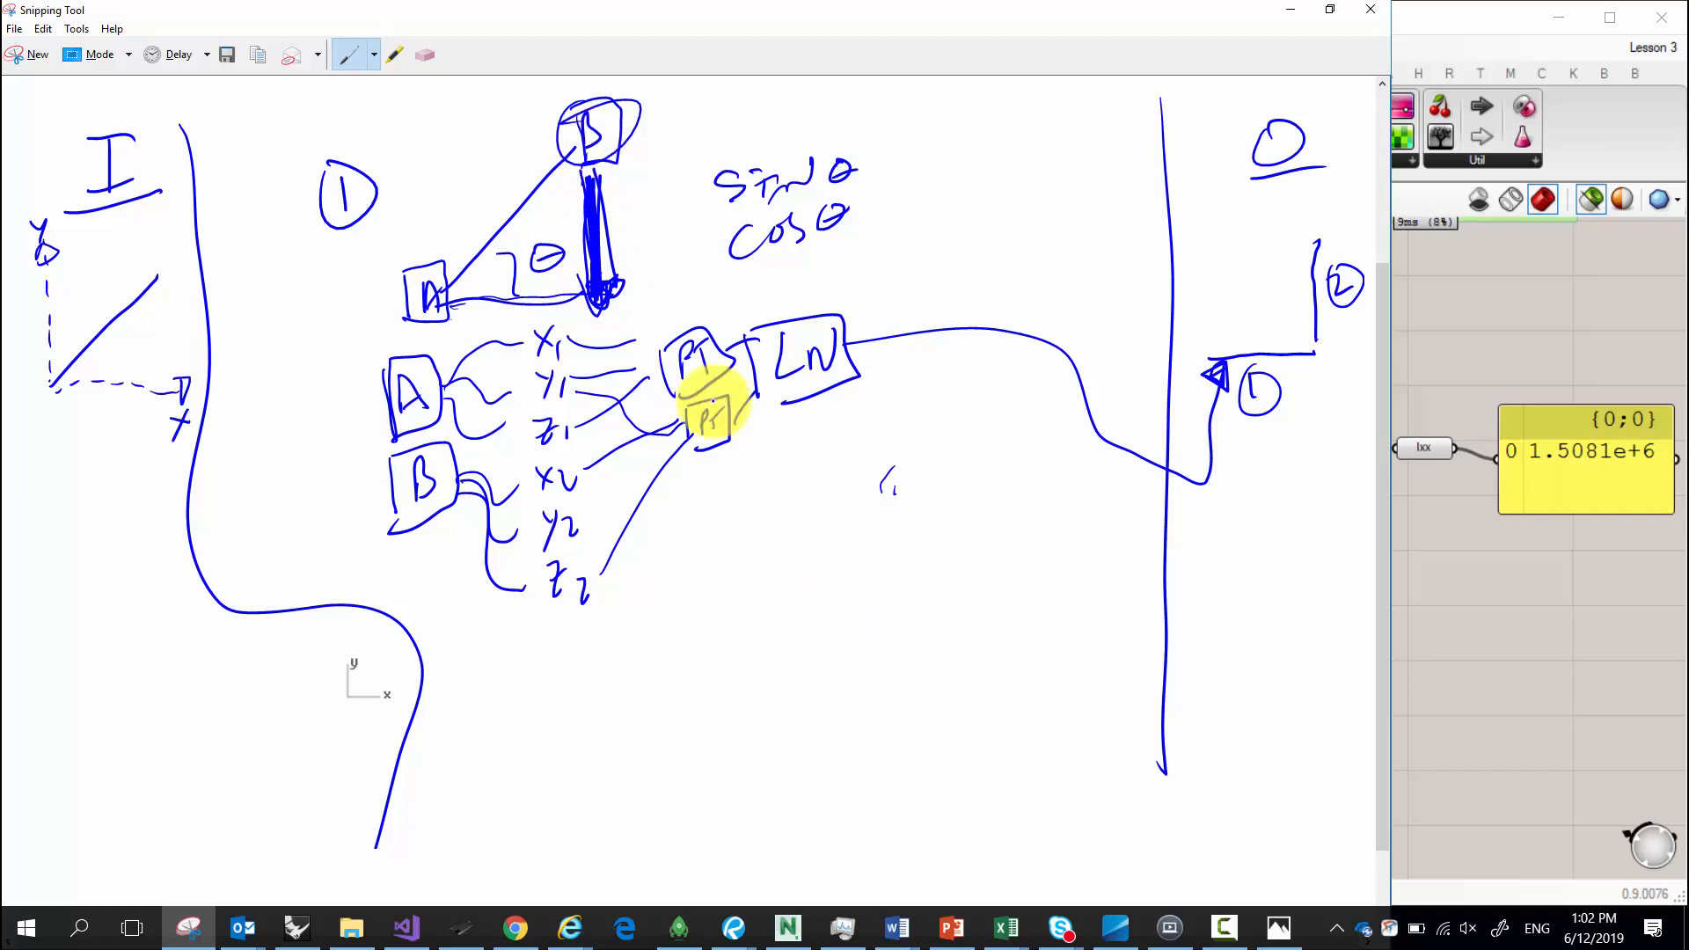
Erase the vertical and horizontal sides of the triangle together with the θ angle mark.
{"action": "left_click", "coordinate": [425, 54]}
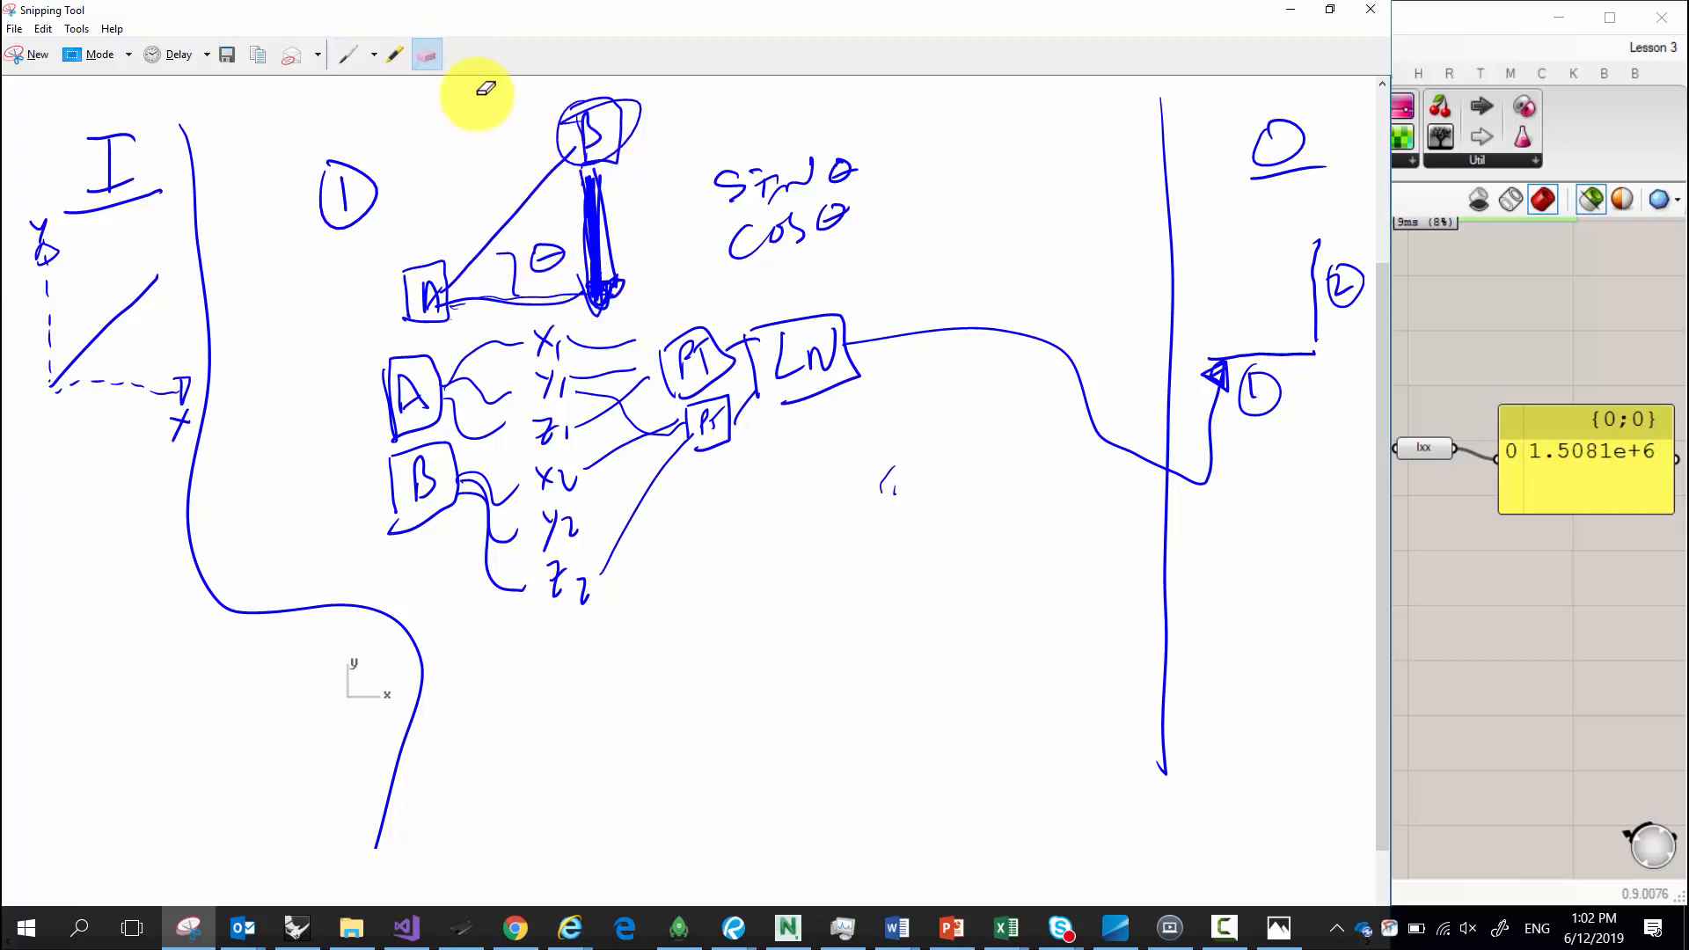
{"action": "left_click", "coordinate": [596, 282]}
{"action": "mouse_move", "coordinate": [623, 284]}
{"action": "left_mouse_down"}
{"action": "mouse_move", "coordinate": [539, 252]}
{"action": "mouse_move", "coordinate": [557, 253]}
{"action": "left_mouse_up"}
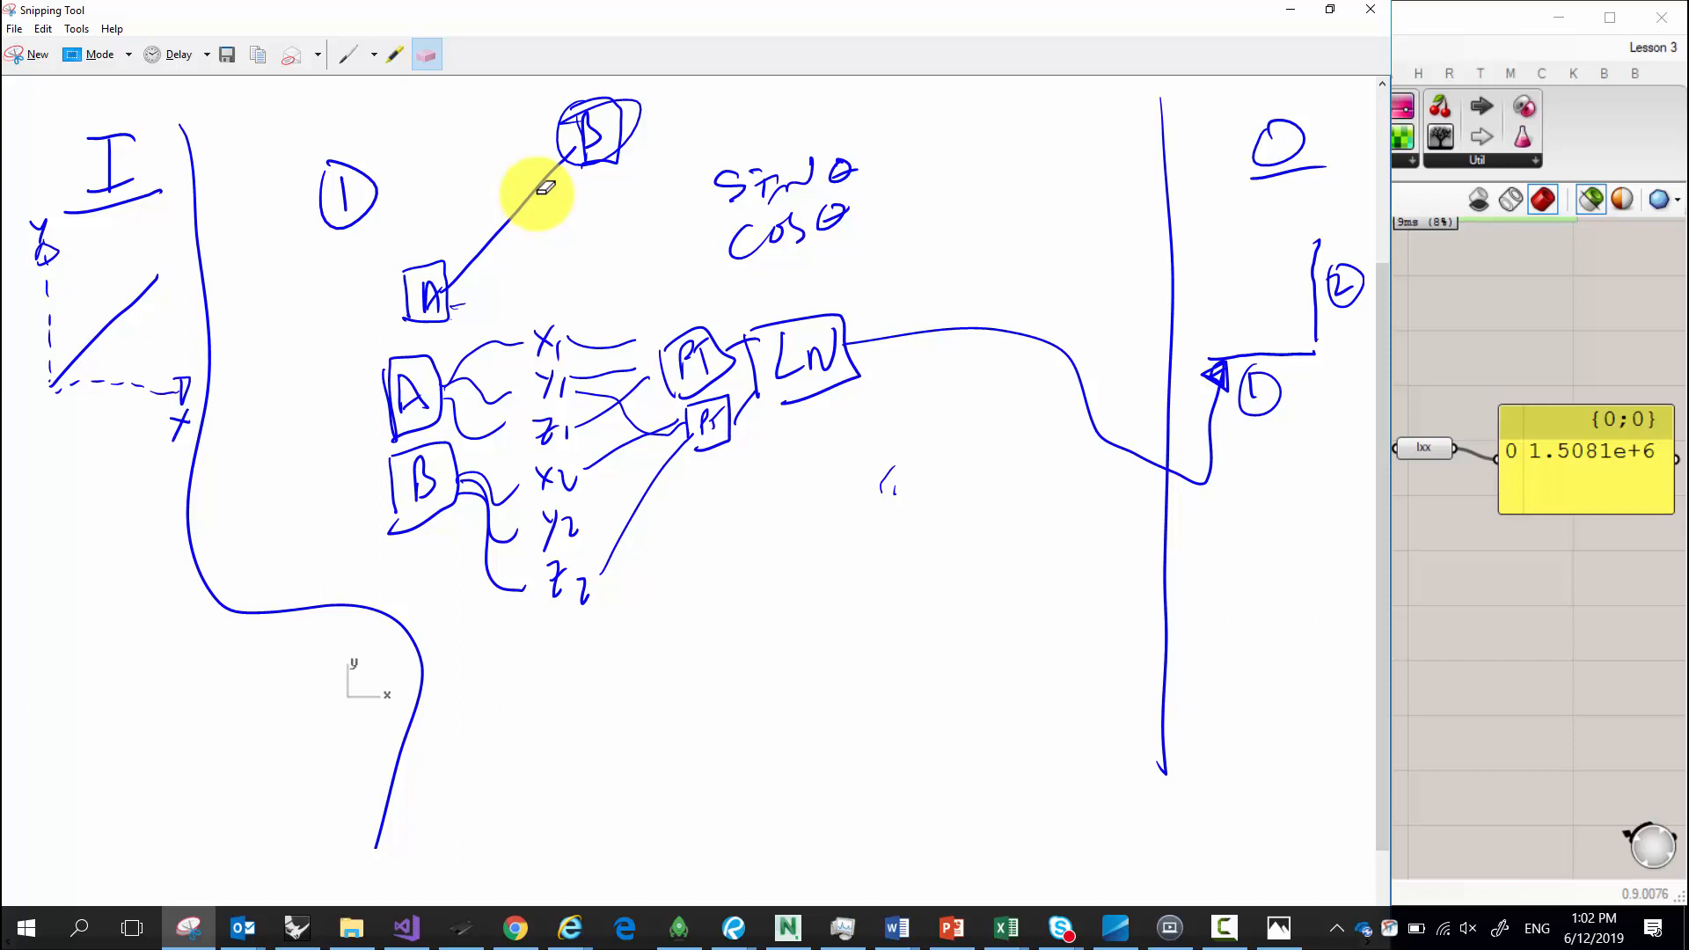
Box the coordinate column from X1 to Z2, and add arrows pointing to the input diagonal and to output lines 1 and 2.
{"action": "left_click", "coordinate": [349, 54]}
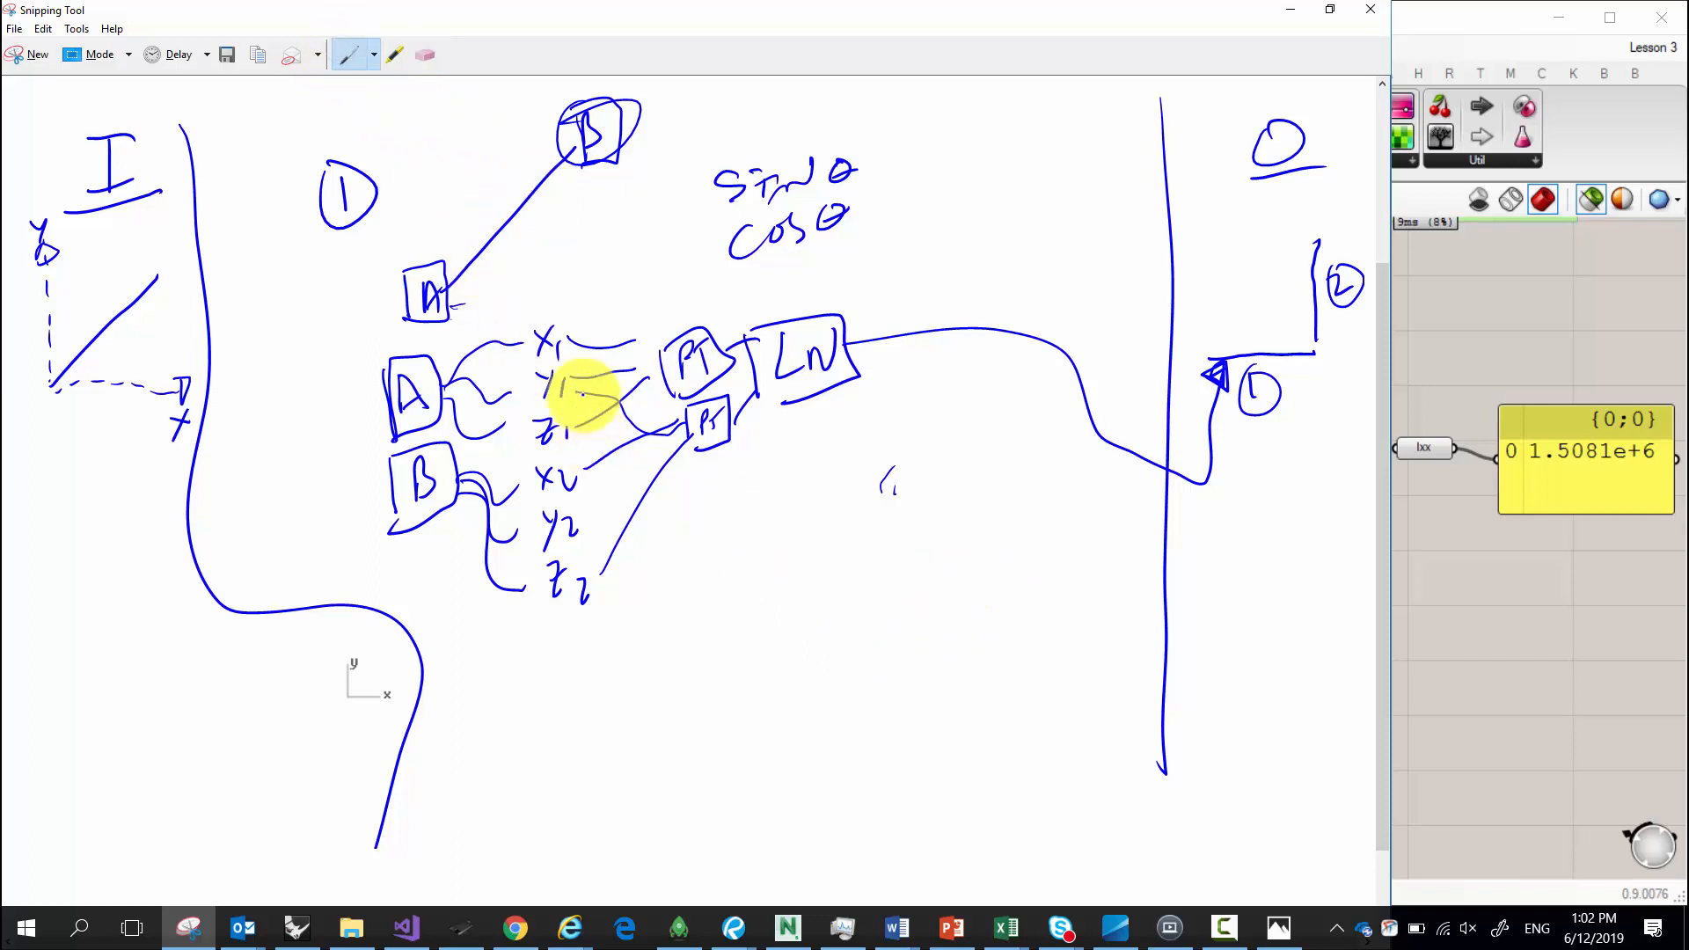
{"action": "mouse_move", "coordinate": [533, 295]}
{"action": "left_mouse_down"}
{"action": "mouse_move", "coordinate": [531, 620]}
{"action": "mouse_move", "coordinate": [598, 568]}
{"action": "mouse_move", "coordinate": [573, 377]}
{"action": "mouse_move", "coordinate": [528, 295]}
{"action": "left_mouse_up"}
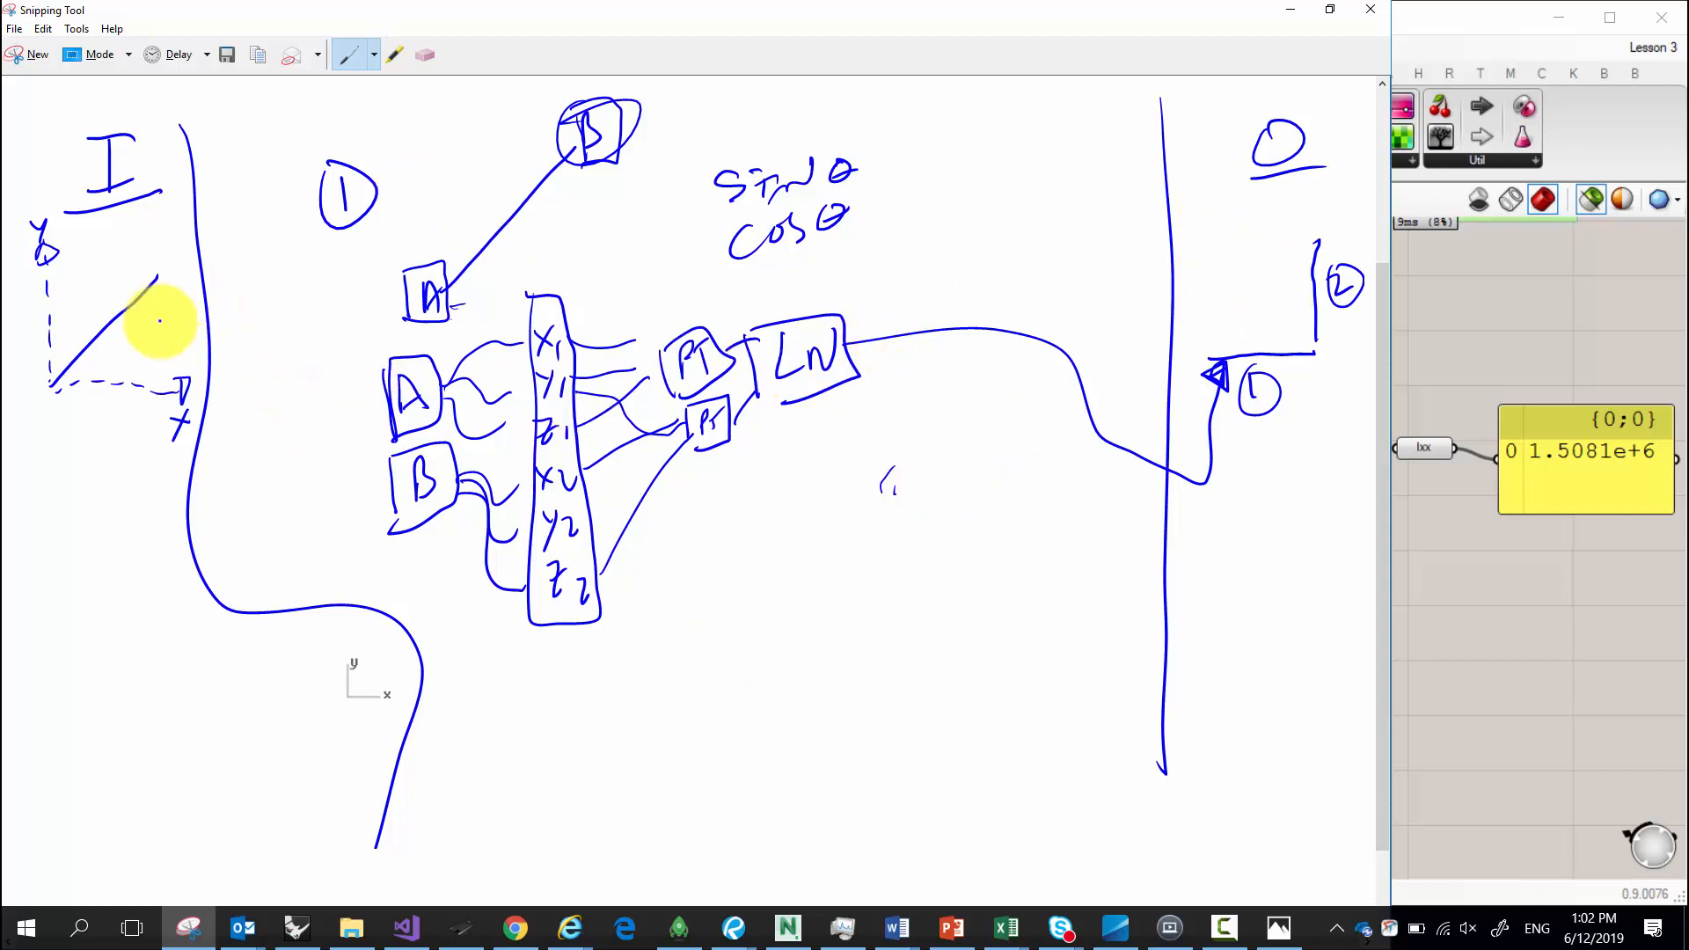
{"action": "left_click_drag", "start_coordinate": [112, 235], "coordinate": [128, 304]}
{"action": "left_click_drag", "start_coordinate": [115, 280], "coordinate": [141, 280]}
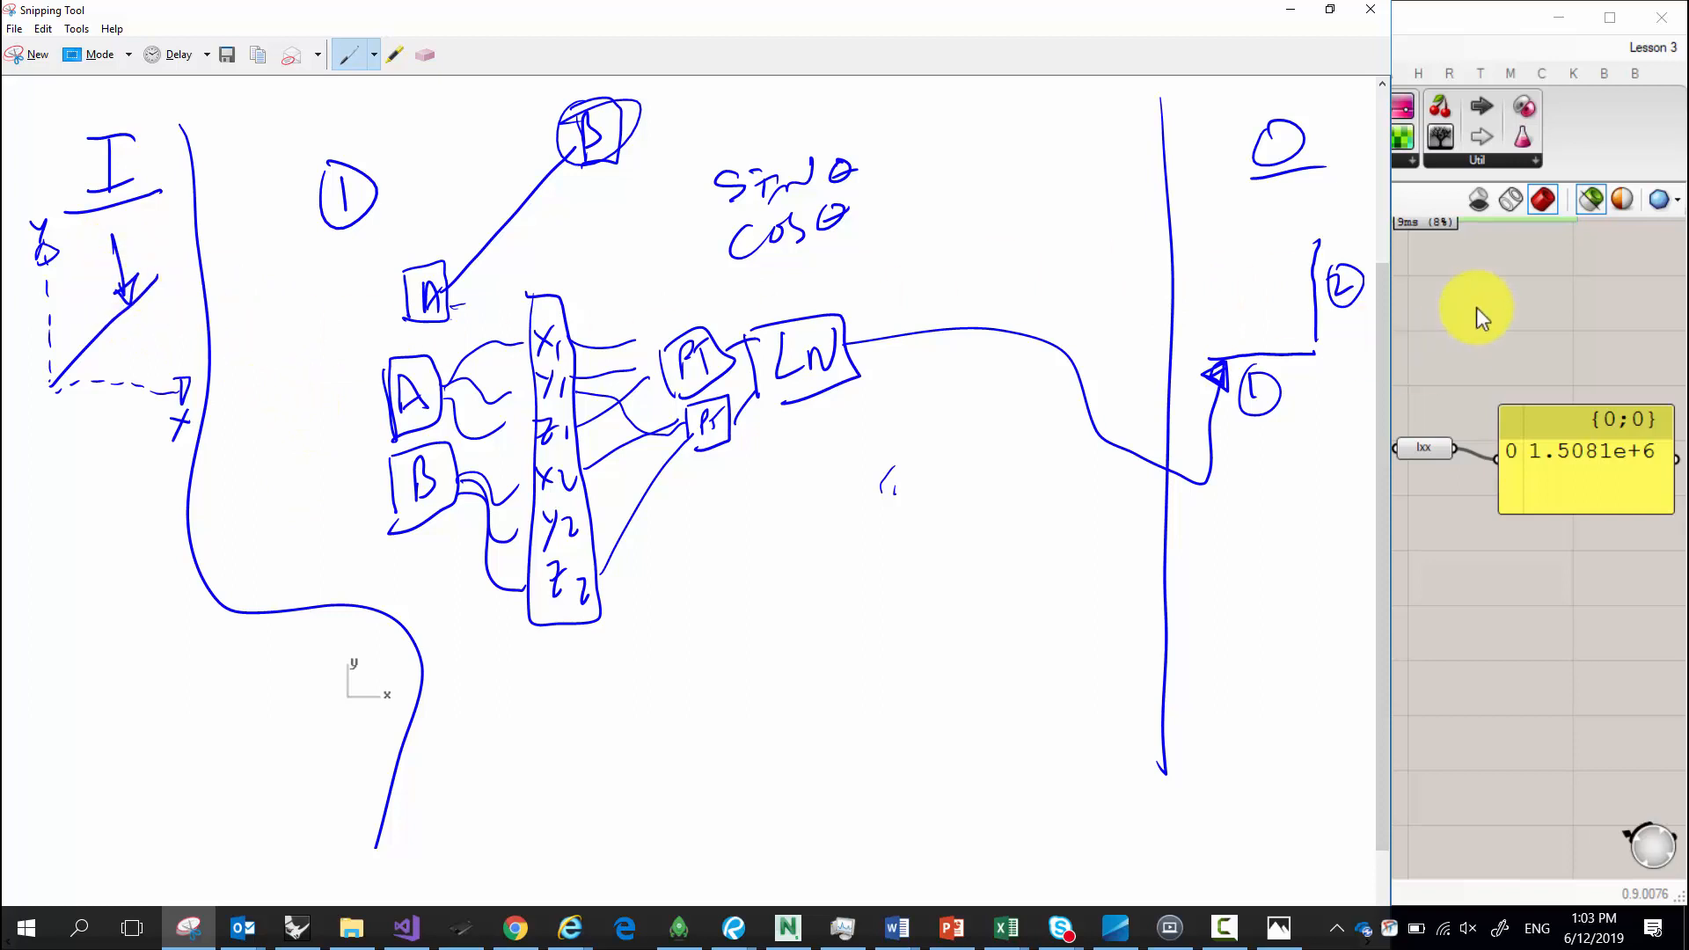
{"action": "mouse_move", "coordinate": [1261, 305]}
{"action": "left_mouse_down"}
{"action": "mouse_move", "coordinate": [1258, 357]}
{"action": "mouse_move", "coordinate": [1269, 345]}
{"action": "left_mouse_up"}
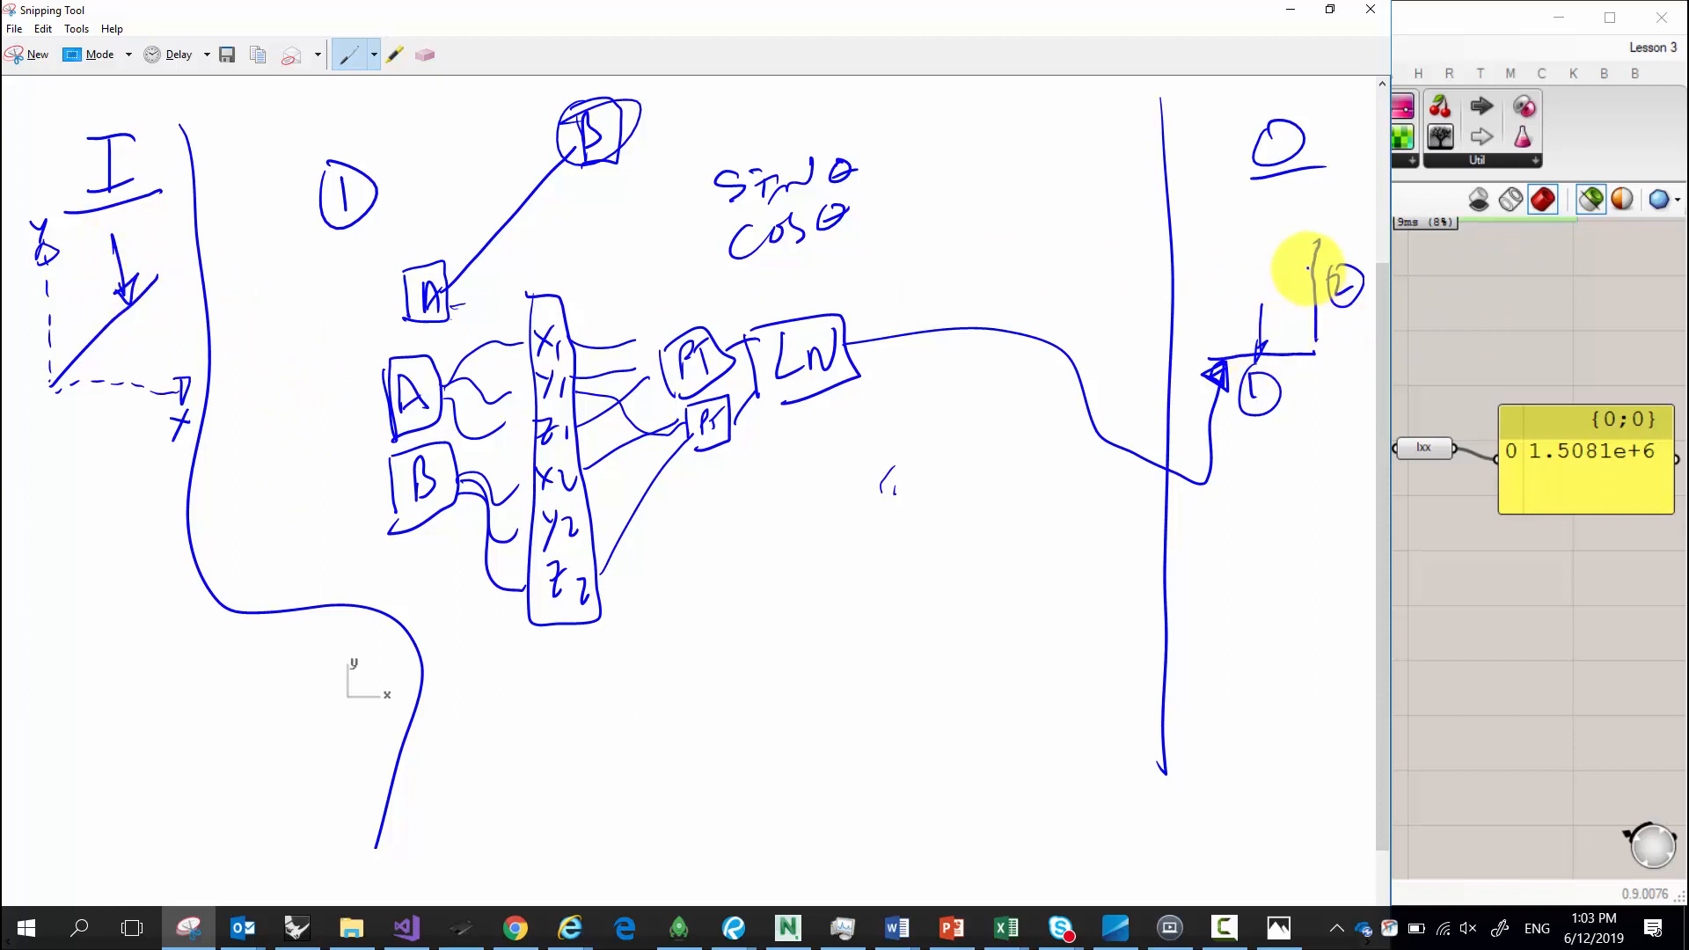
{"action": "left_click_drag", "start_coordinate": [1284, 262], "coordinate": [1314, 277]}
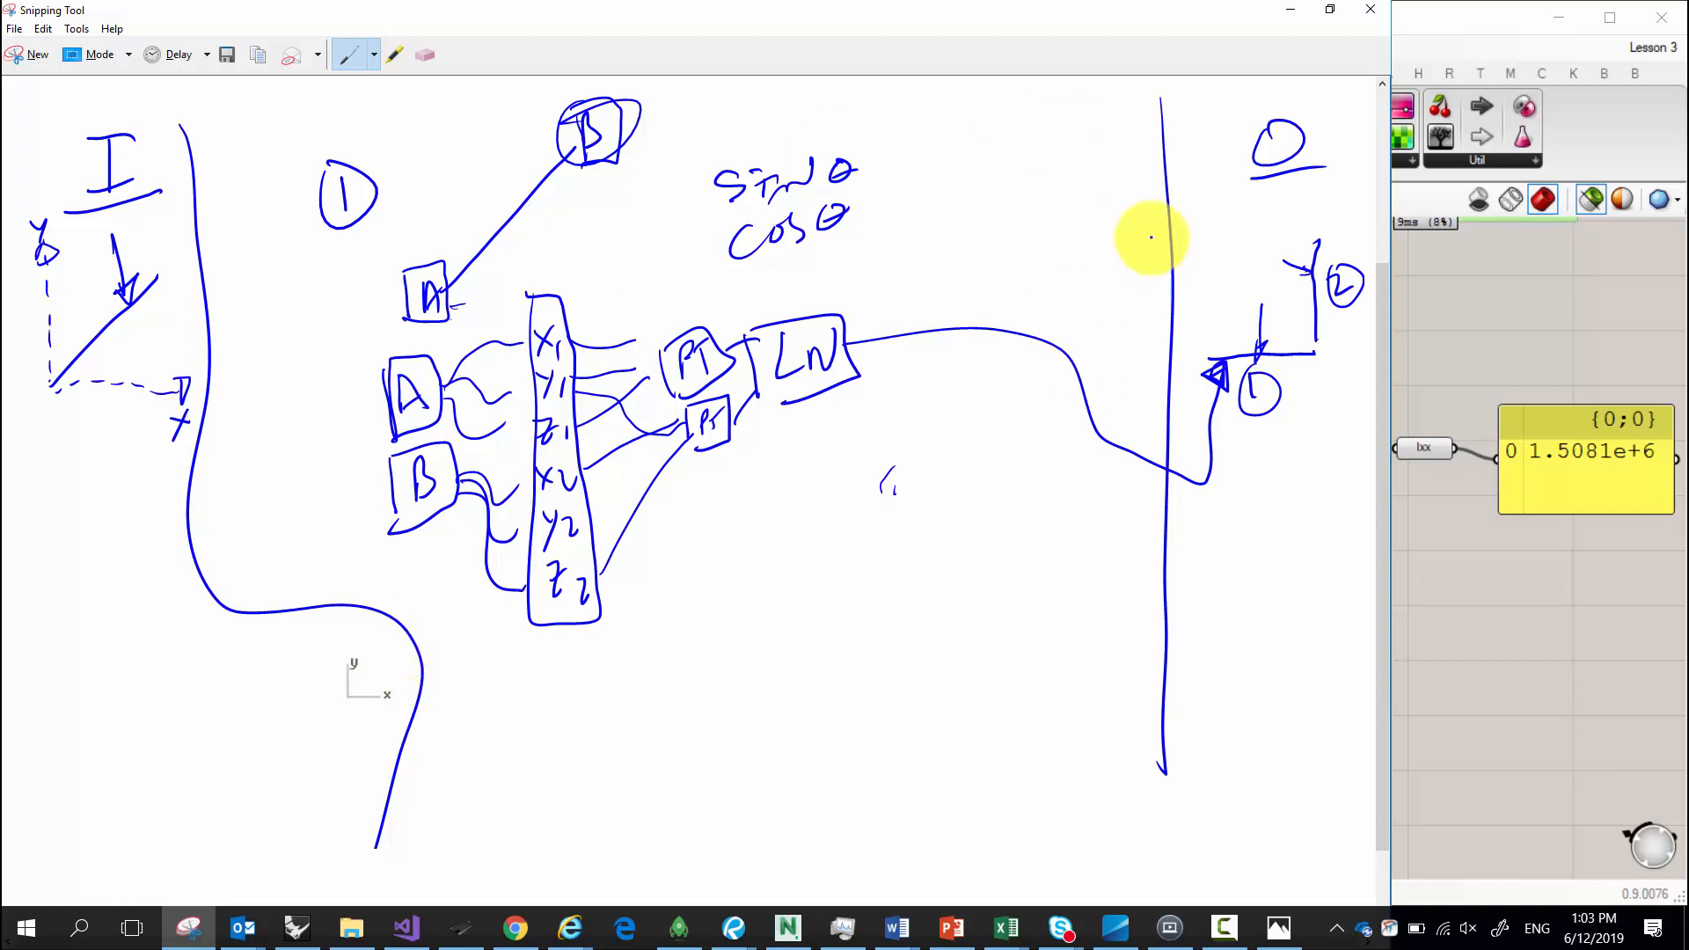
Switch to Grasshopper, maximize its window and select the ixx+a*r^2 components from the Line and Geo inputs to the result panel.
{"action": "left_click", "coordinate": [1443, 42]}
{"action": "left_click_drag", "start_coordinate": [1439, 30], "coordinate": [889, 3]}
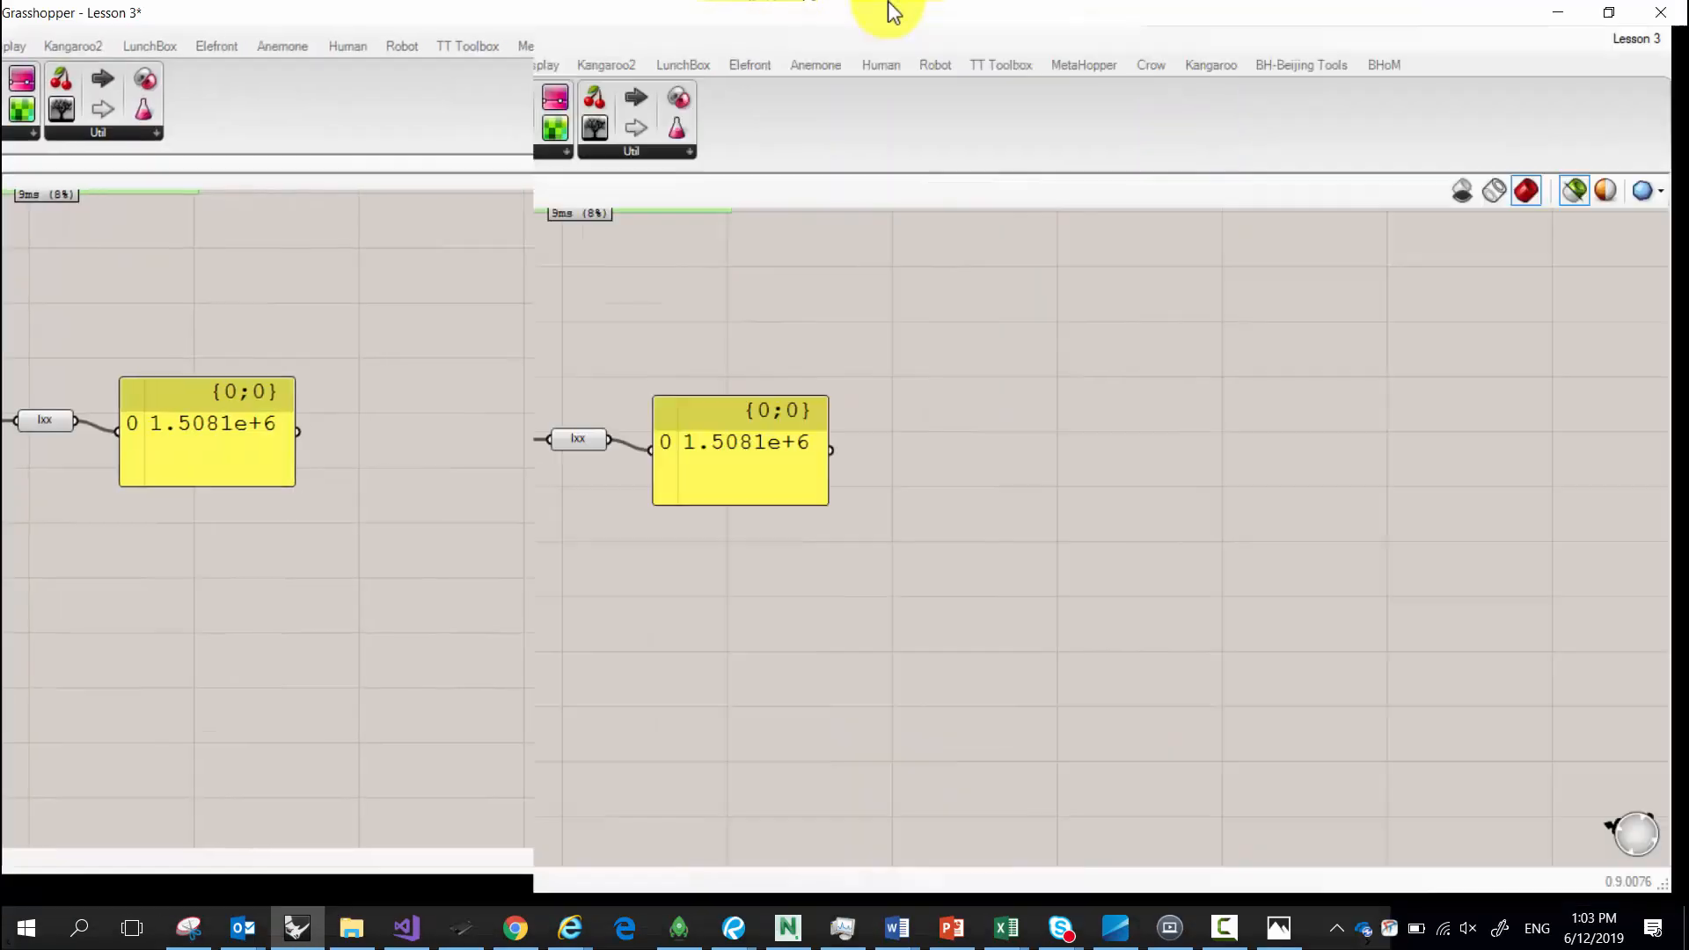
{"action": "scroll", "coordinate": [1054, 525], "scroll_direction": "down", "scroll_amount": 3}
{"action": "scroll", "coordinate": [469, 607], "scroll_direction": "up", "scroll_amount": 4}
{"action": "scroll", "coordinate": [468, 607], "scroll_direction": "up", "scroll_amount": 3}
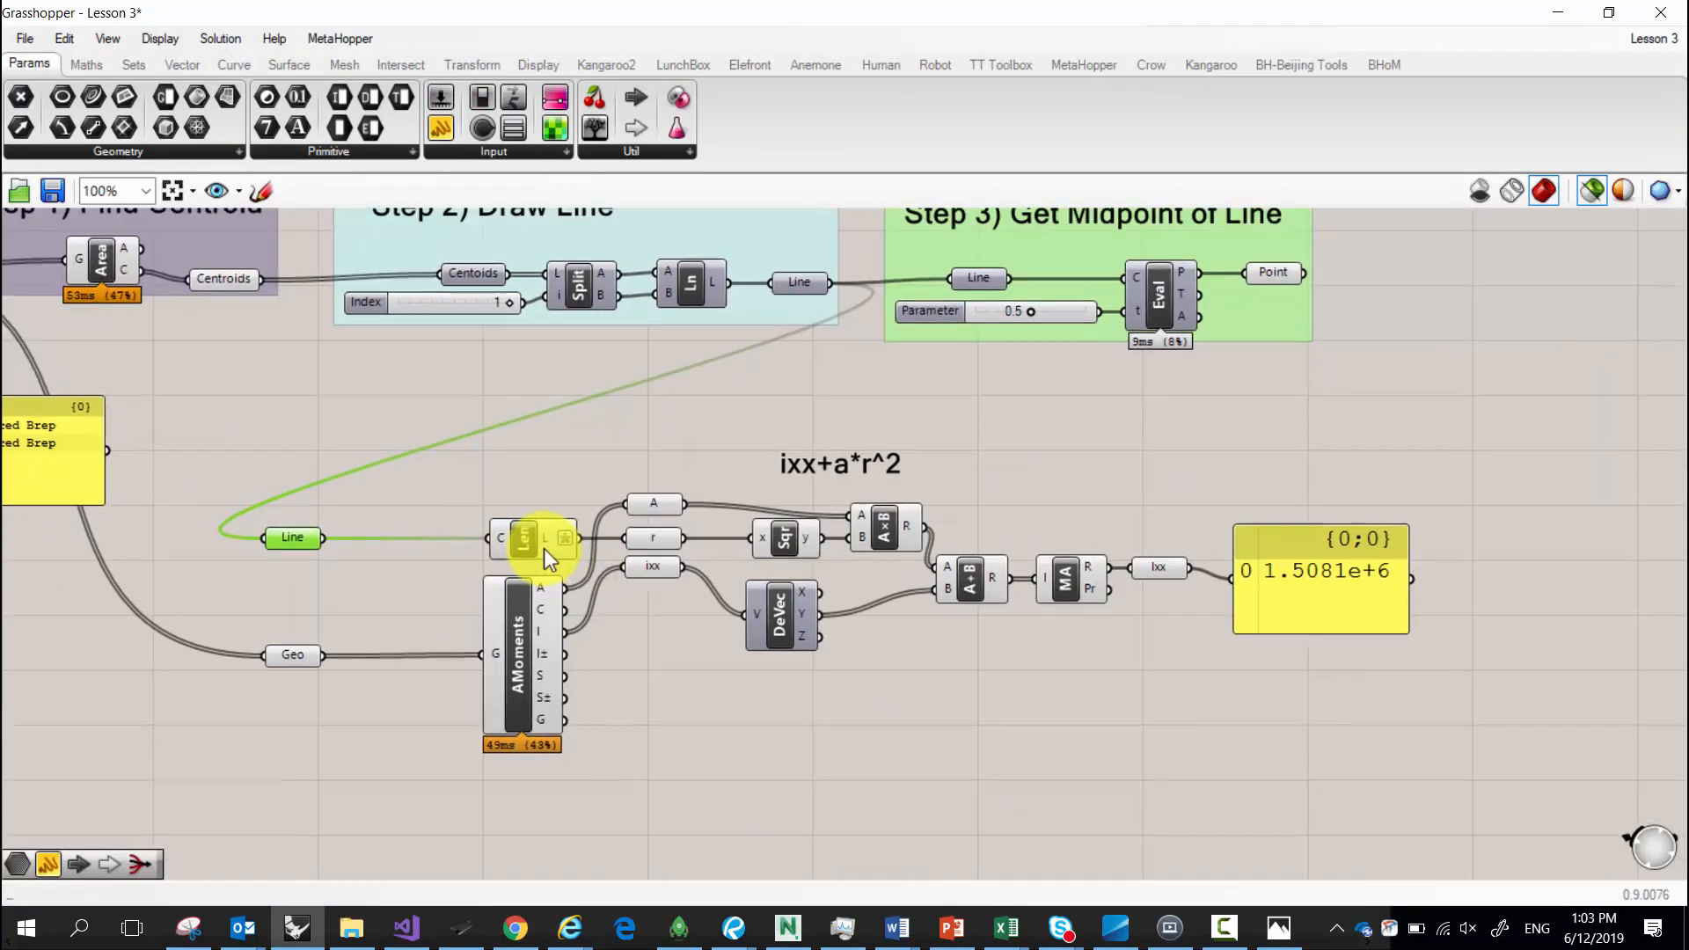
{"action": "scroll", "coordinate": [613, 603], "scroll_direction": "down", "scroll_amount": 2}
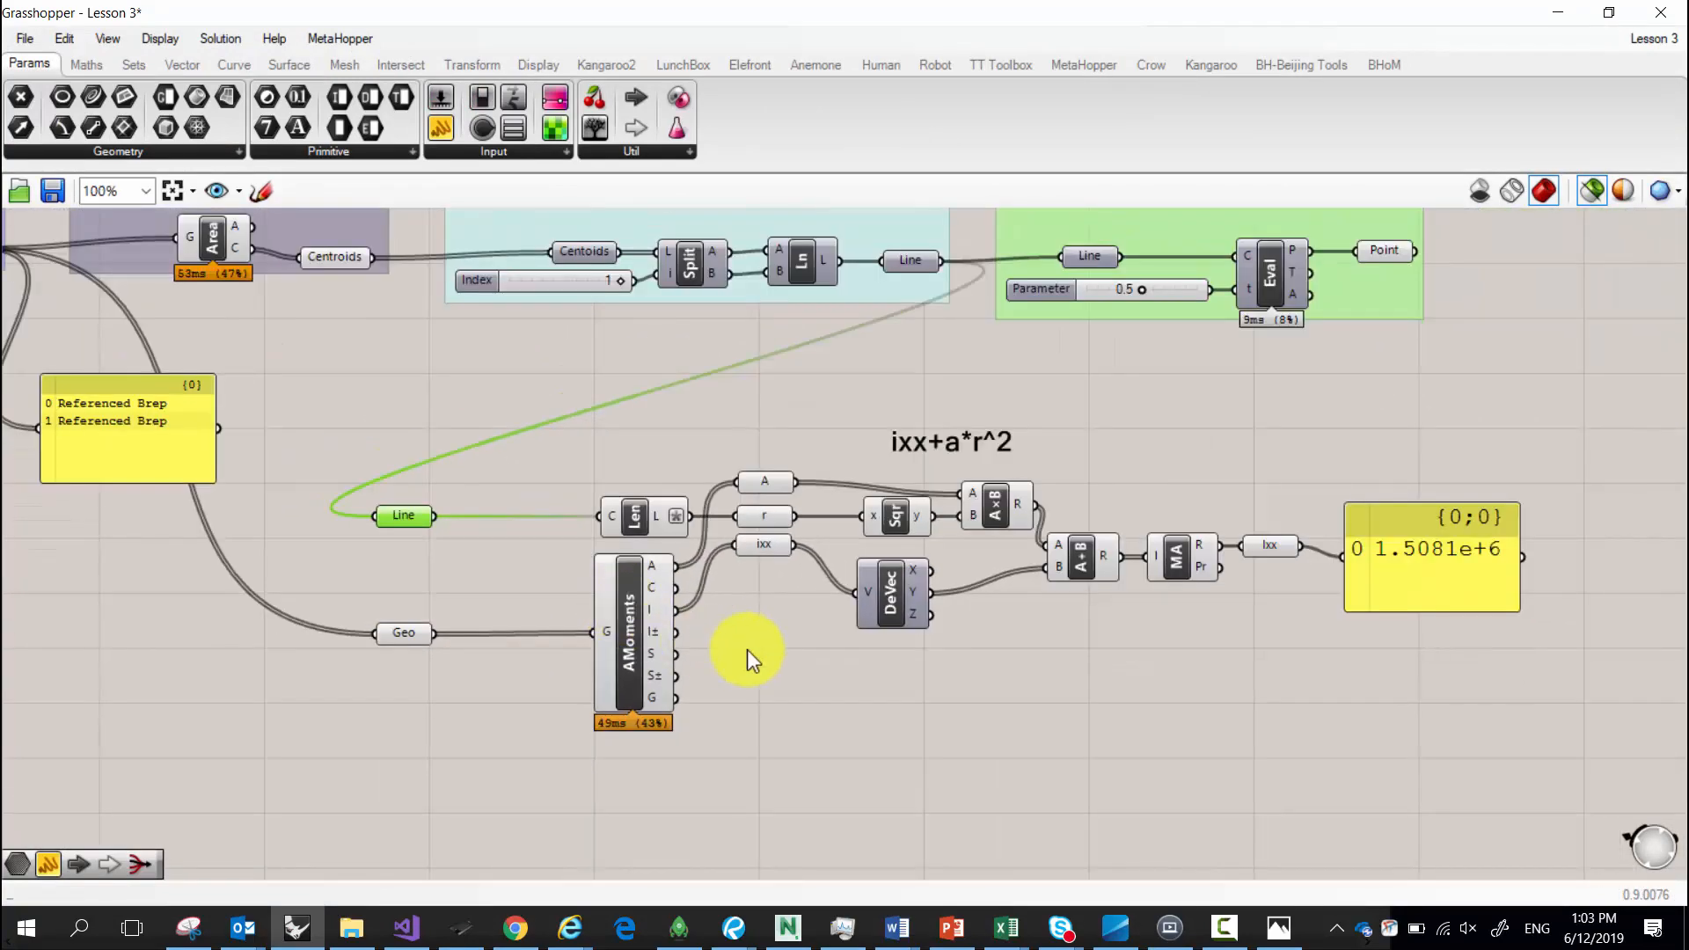
{"action": "left_click_drag", "start_coordinate": [318, 430], "coordinate": [1603, 746]}
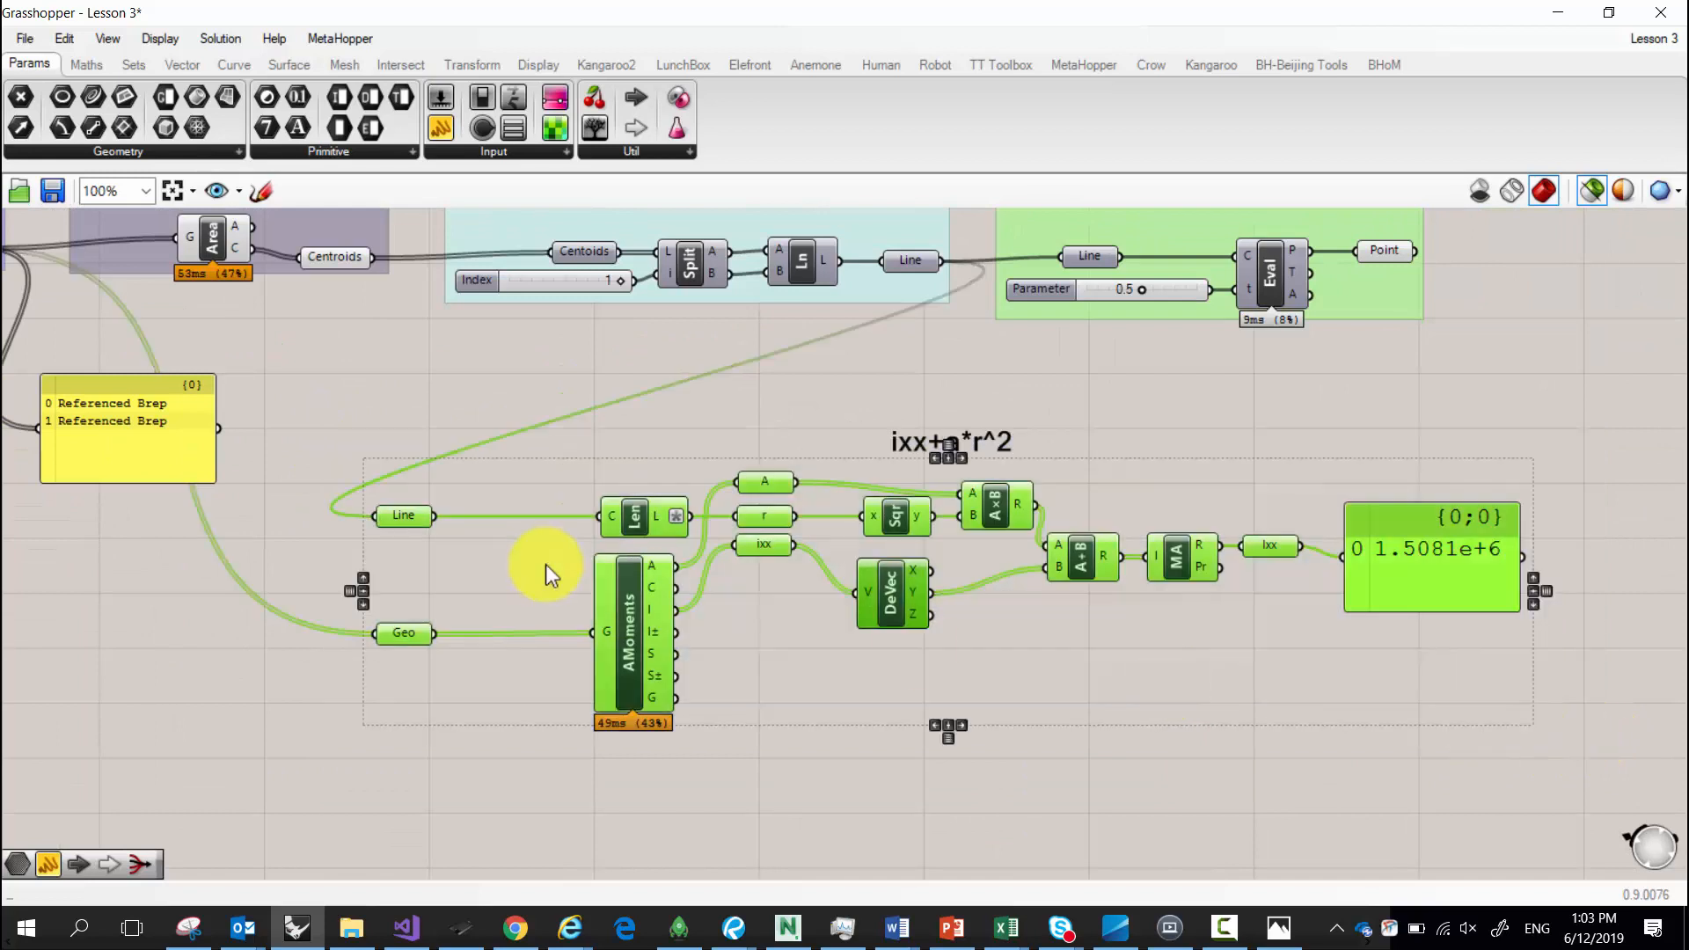
Move the Len and r components together toward the Line input, and align the Line component with them.
{"action": "left_click", "coordinate": [414, 515]}
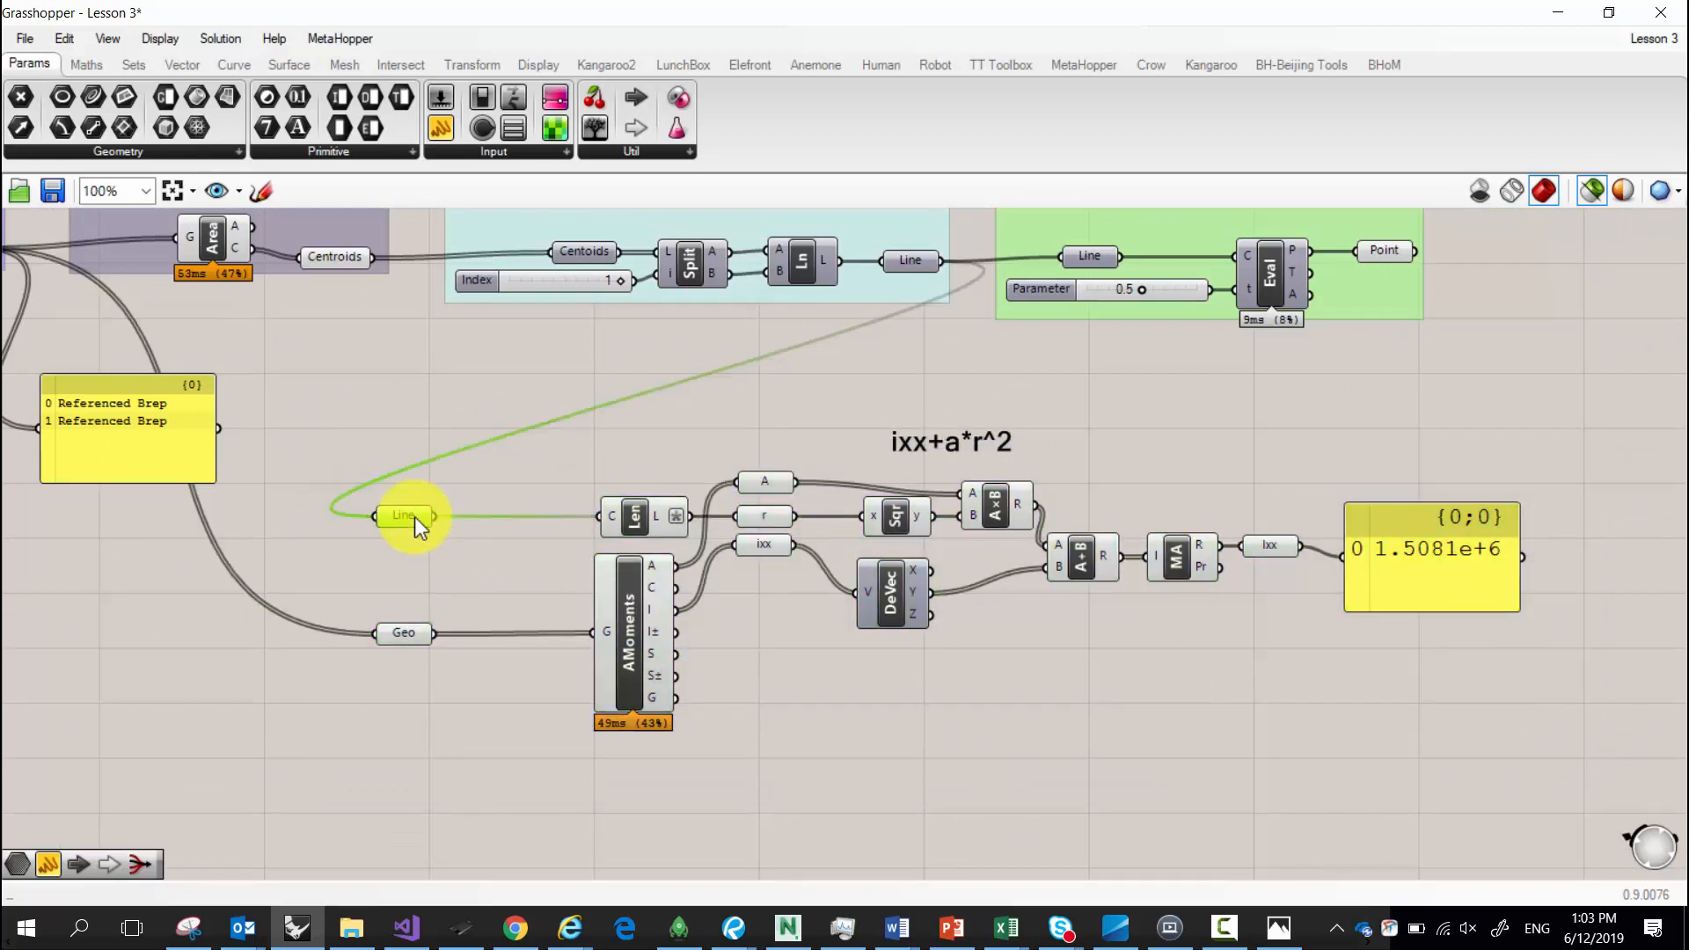
{"action": "left_click", "coordinate": [405, 636]}
{"action": "left_click_drag", "start_coordinate": [417, 687], "coordinate": [436, 506]}
{"action": "left_click_drag", "start_coordinate": [571, 489], "coordinate": [814, 538]}
{"action": "left_click_drag", "start_coordinate": [758, 523], "coordinate": [647, 504]}
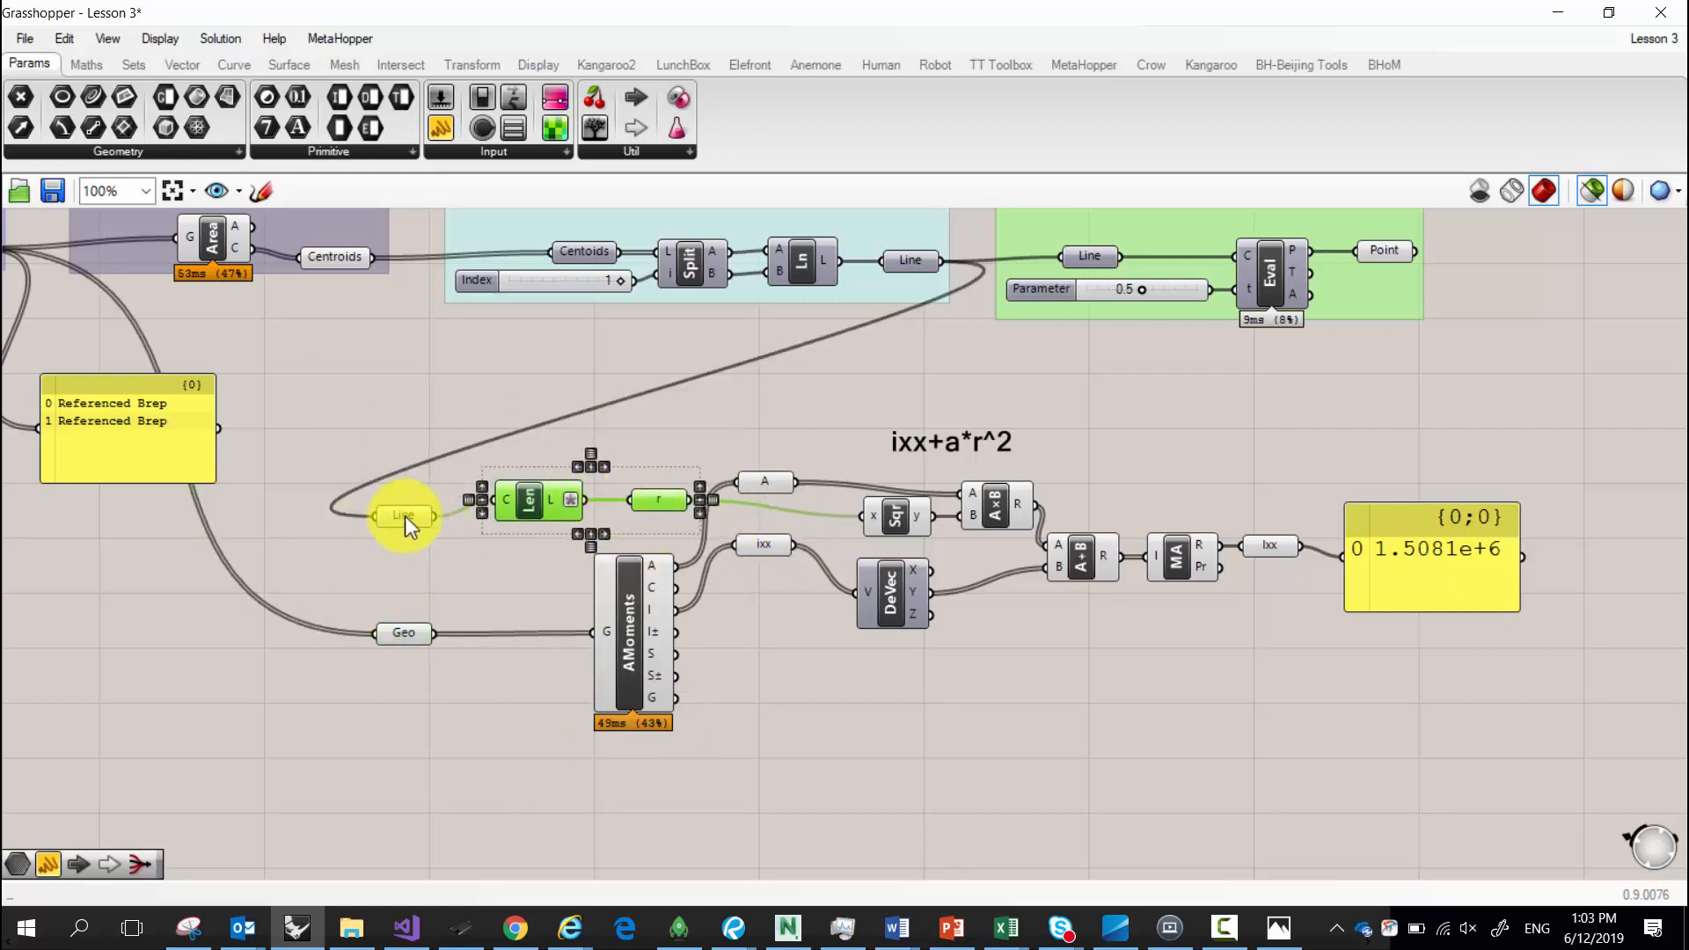
{"action": "left_click_drag", "start_coordinate": [405, 517], "coordinate": [383, 503]}
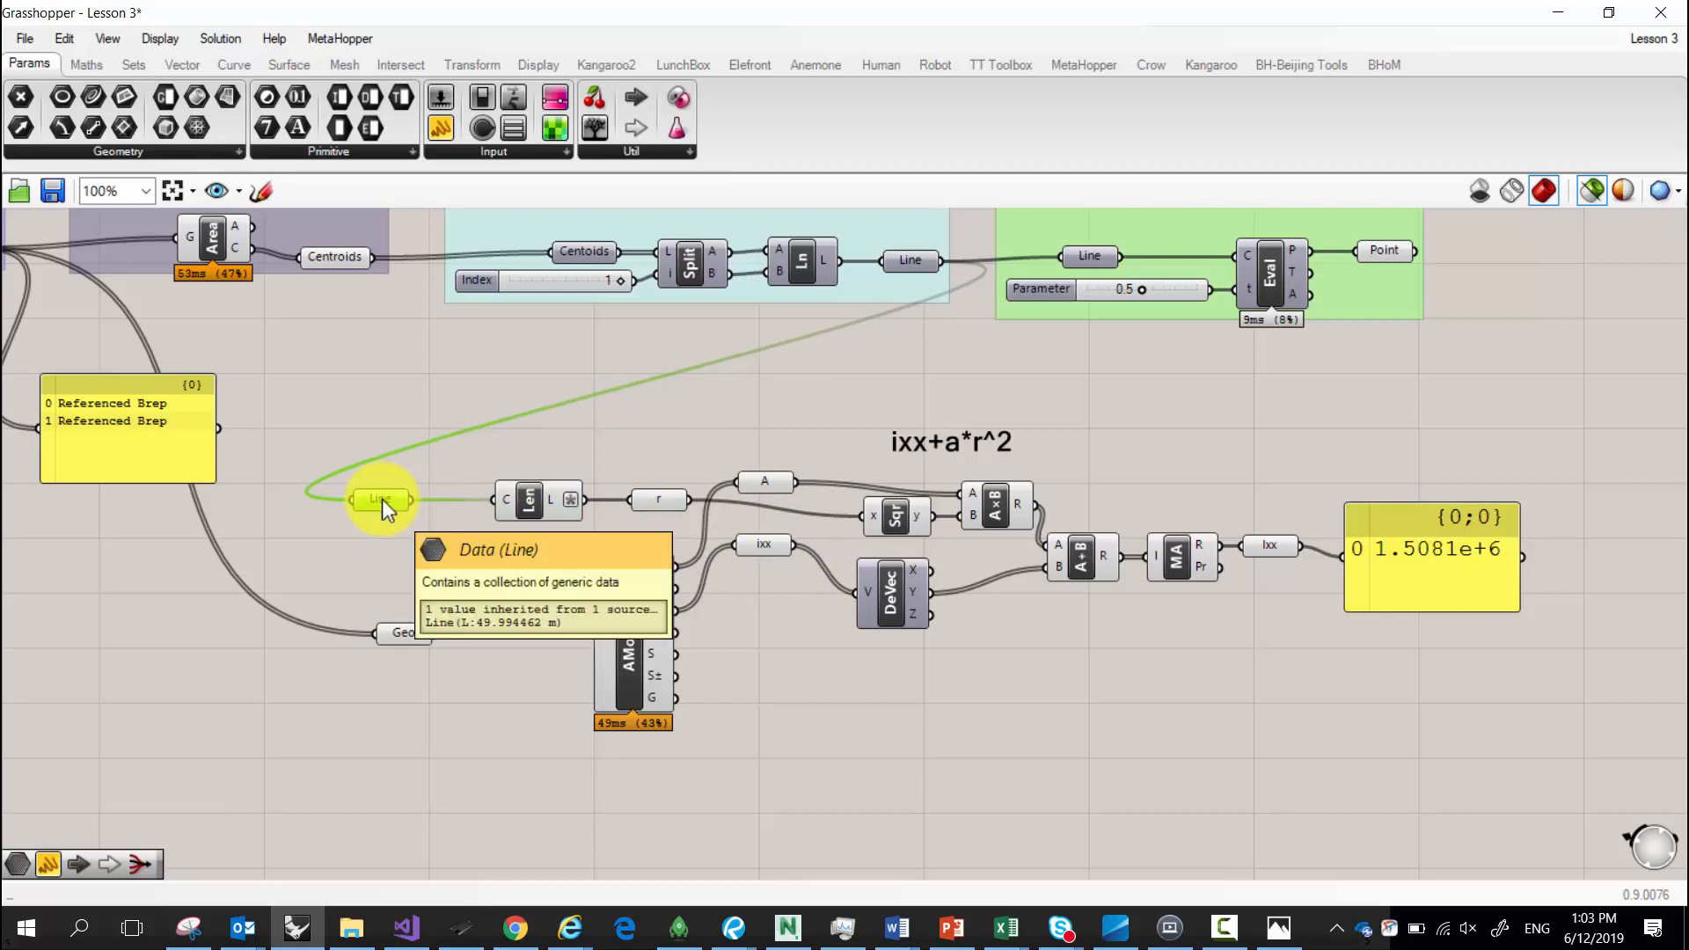
Dock the Grasshopper window beside the Rhino Top viewport and bring the diagonal line between the centroids into close view.
{"action": "left_click_drag", "start_coordinate": [648, 12], "coordinate": [1685, 176]}
{"action": "scroll", "coordinate": [346, 516], "scroll_direction": "down", "scroll_amount": 3}
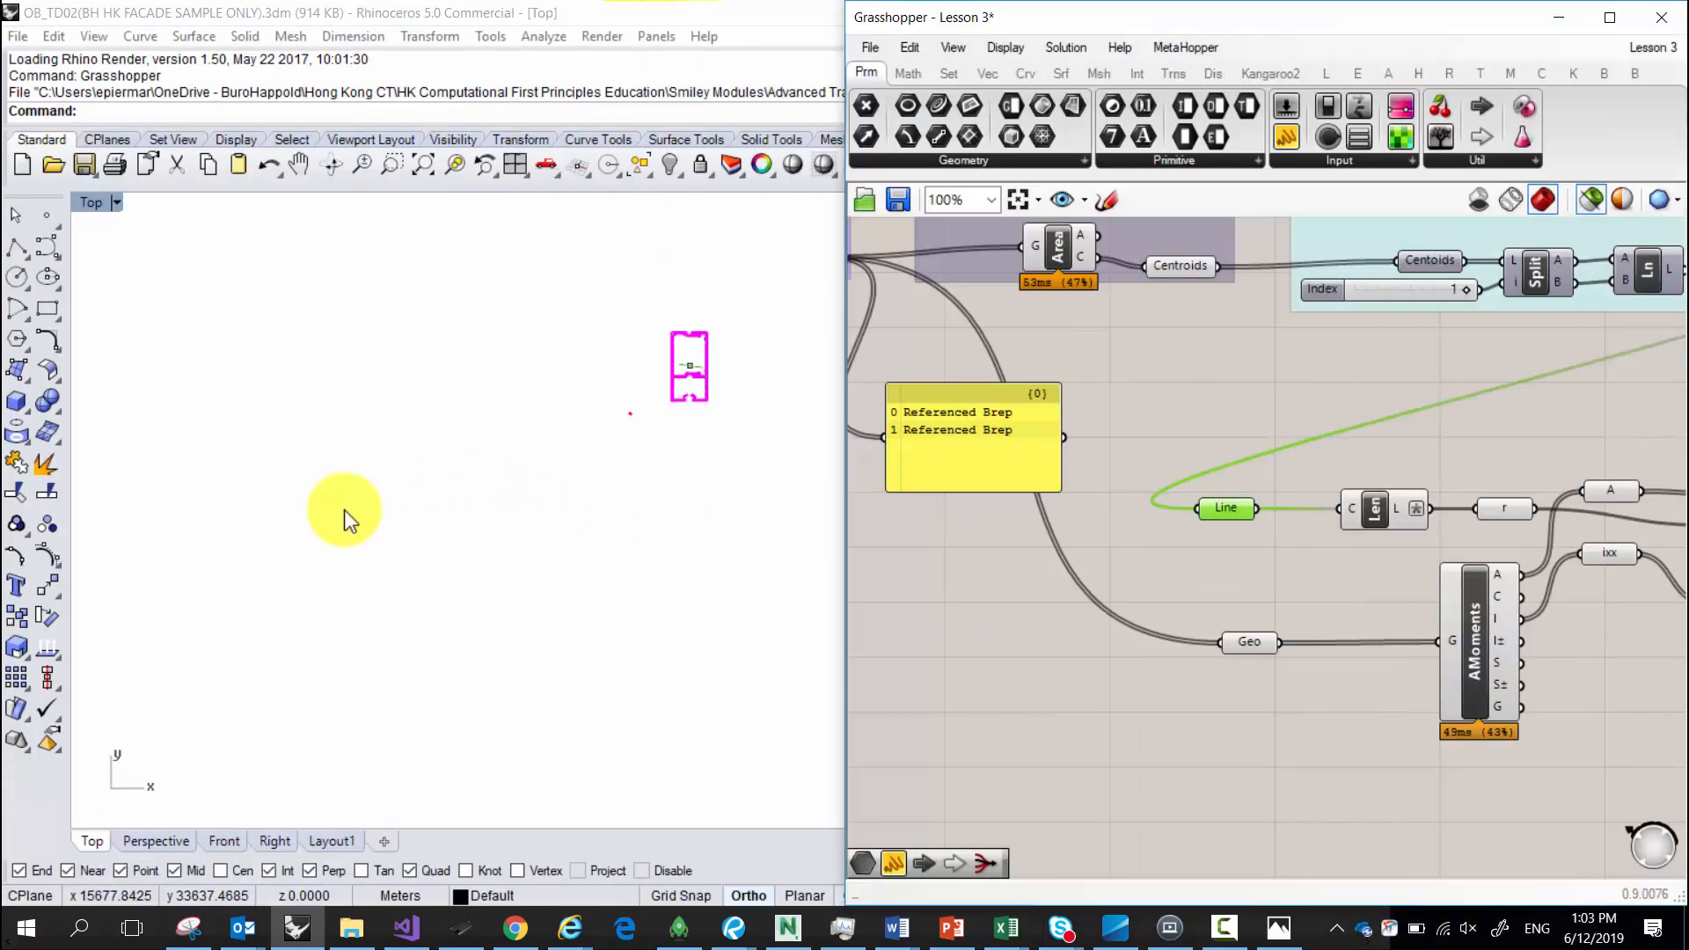
{"action": "scroll", "coordinate": [542, 414], "scroll_direction": "up", "scroll_amount": 5}
{"action": "right_click_drag", "start_coordinate": [1249, 482], "coordinate": [1183, 472]}
{"action": "scroll", "coordinate": [1350, 478], "scroll_direction": "up", "scroll_amount": 2}
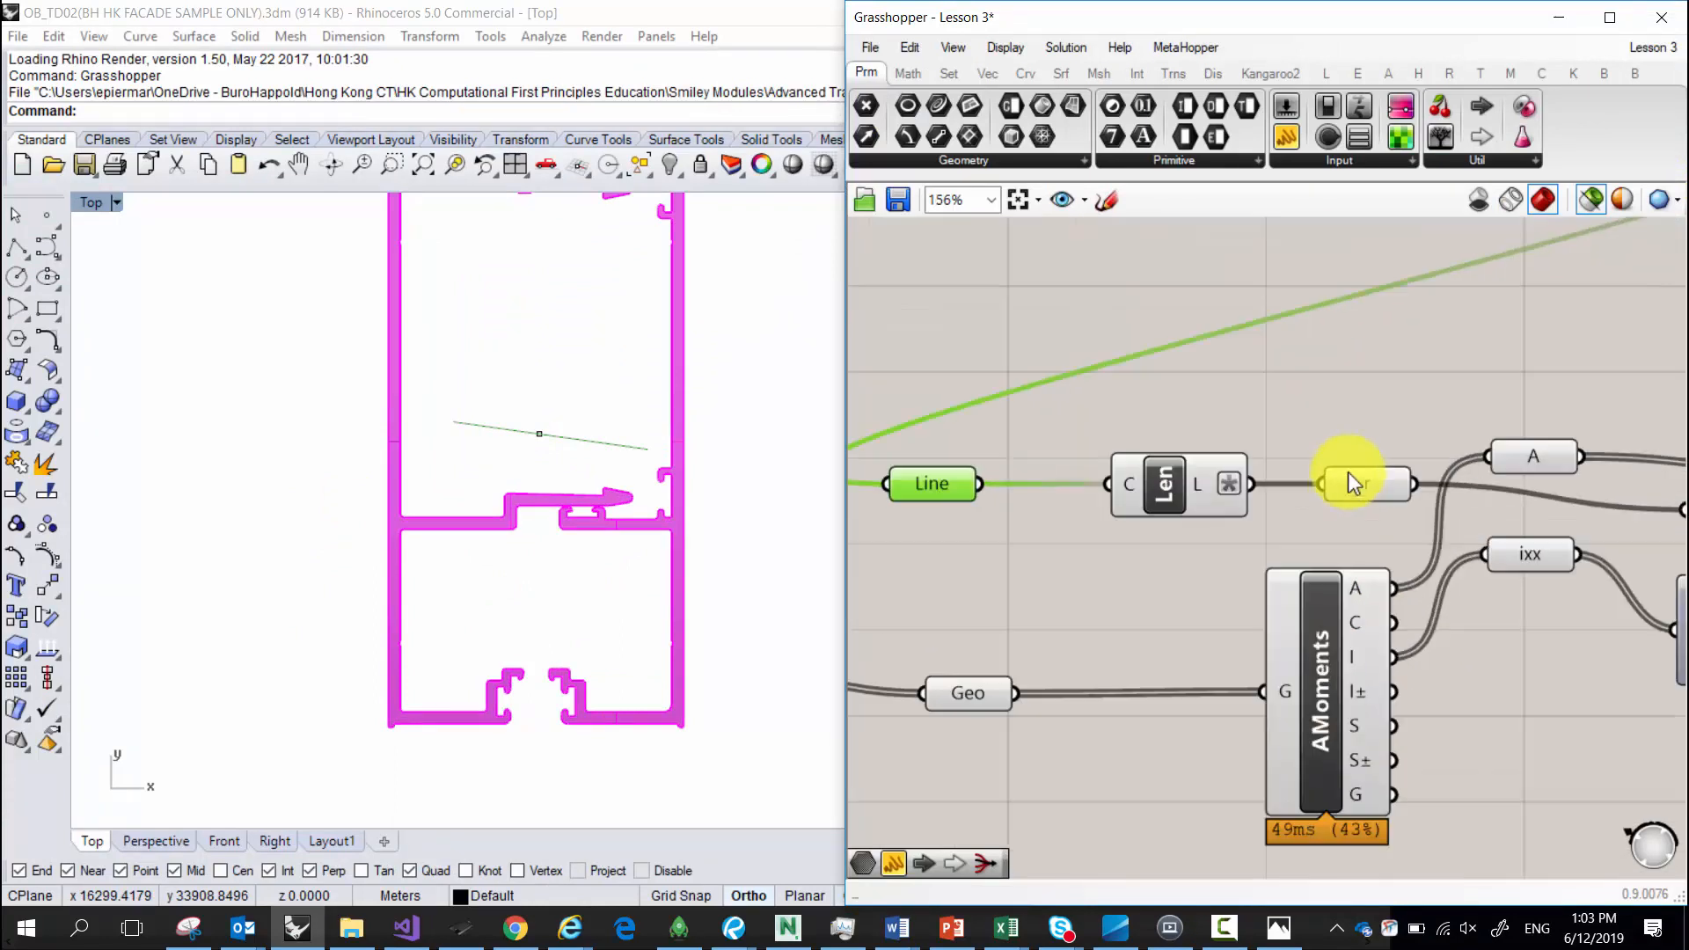
{"action": "scroll", "coordinate": [633, 418], "scroll_direction": "up", "scroll_amount": 4}
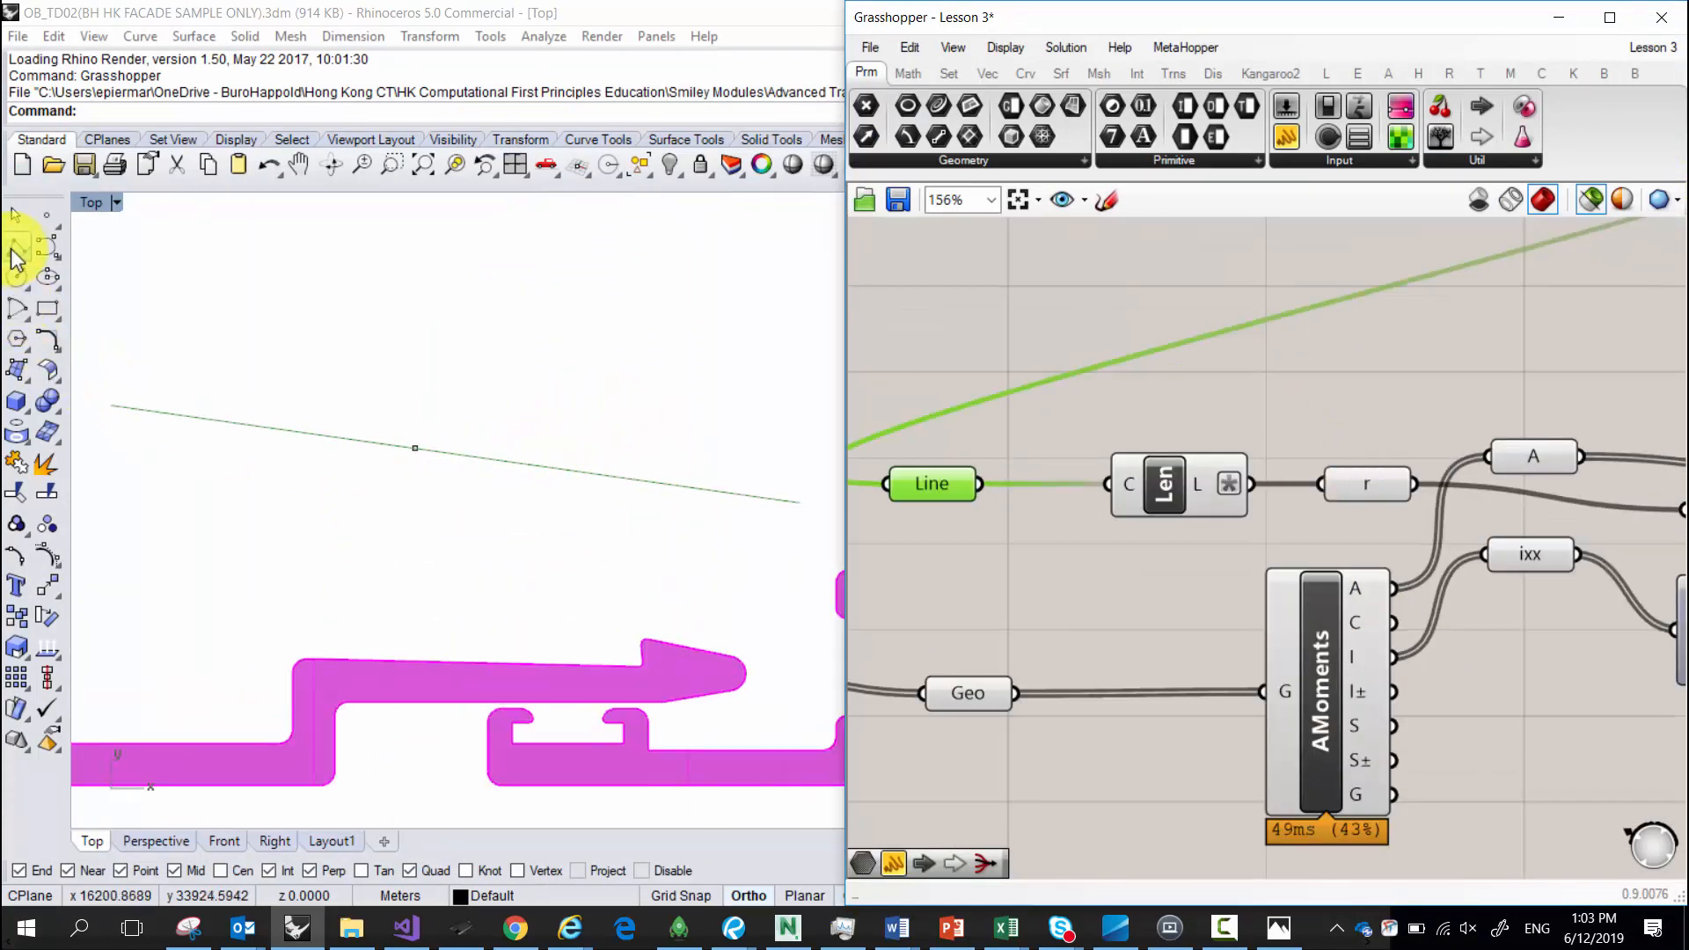
Draw a polyline from the point on the diagonal line vertically down, and horizontally across to the diagonal's lower end.
{"action": "left_click", "coordinate": [26, 309]}
{"action": "left_click", "coordinate": [415, 447]}
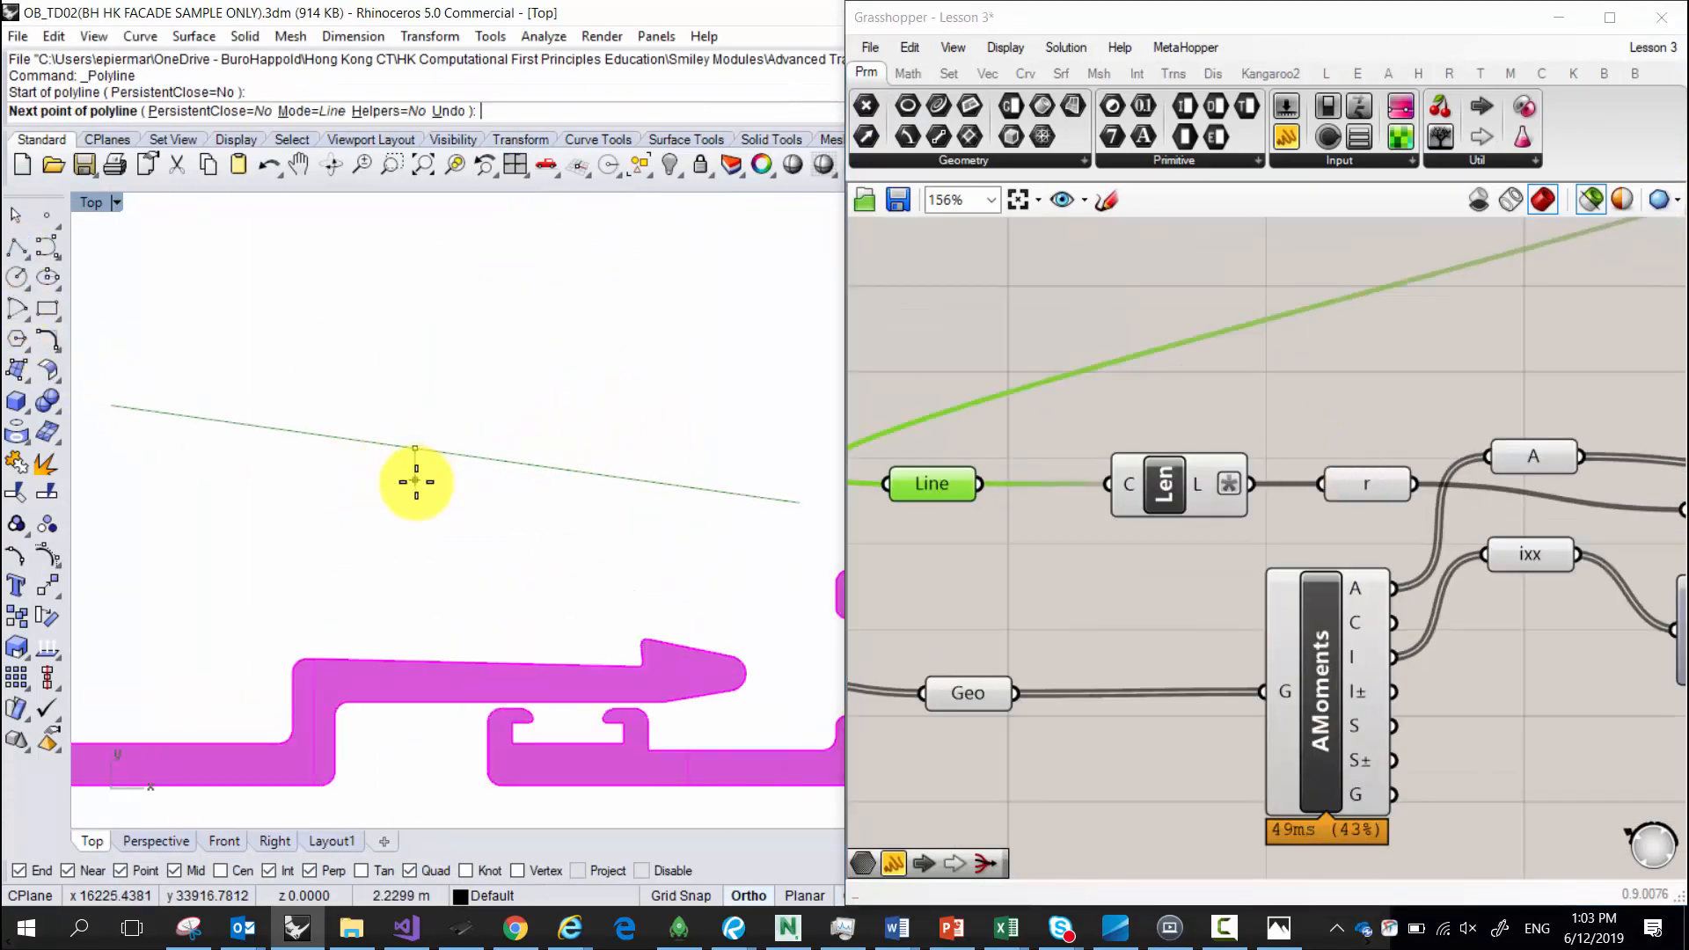
{"action": "left_click", "coordinate": [416, 485]}
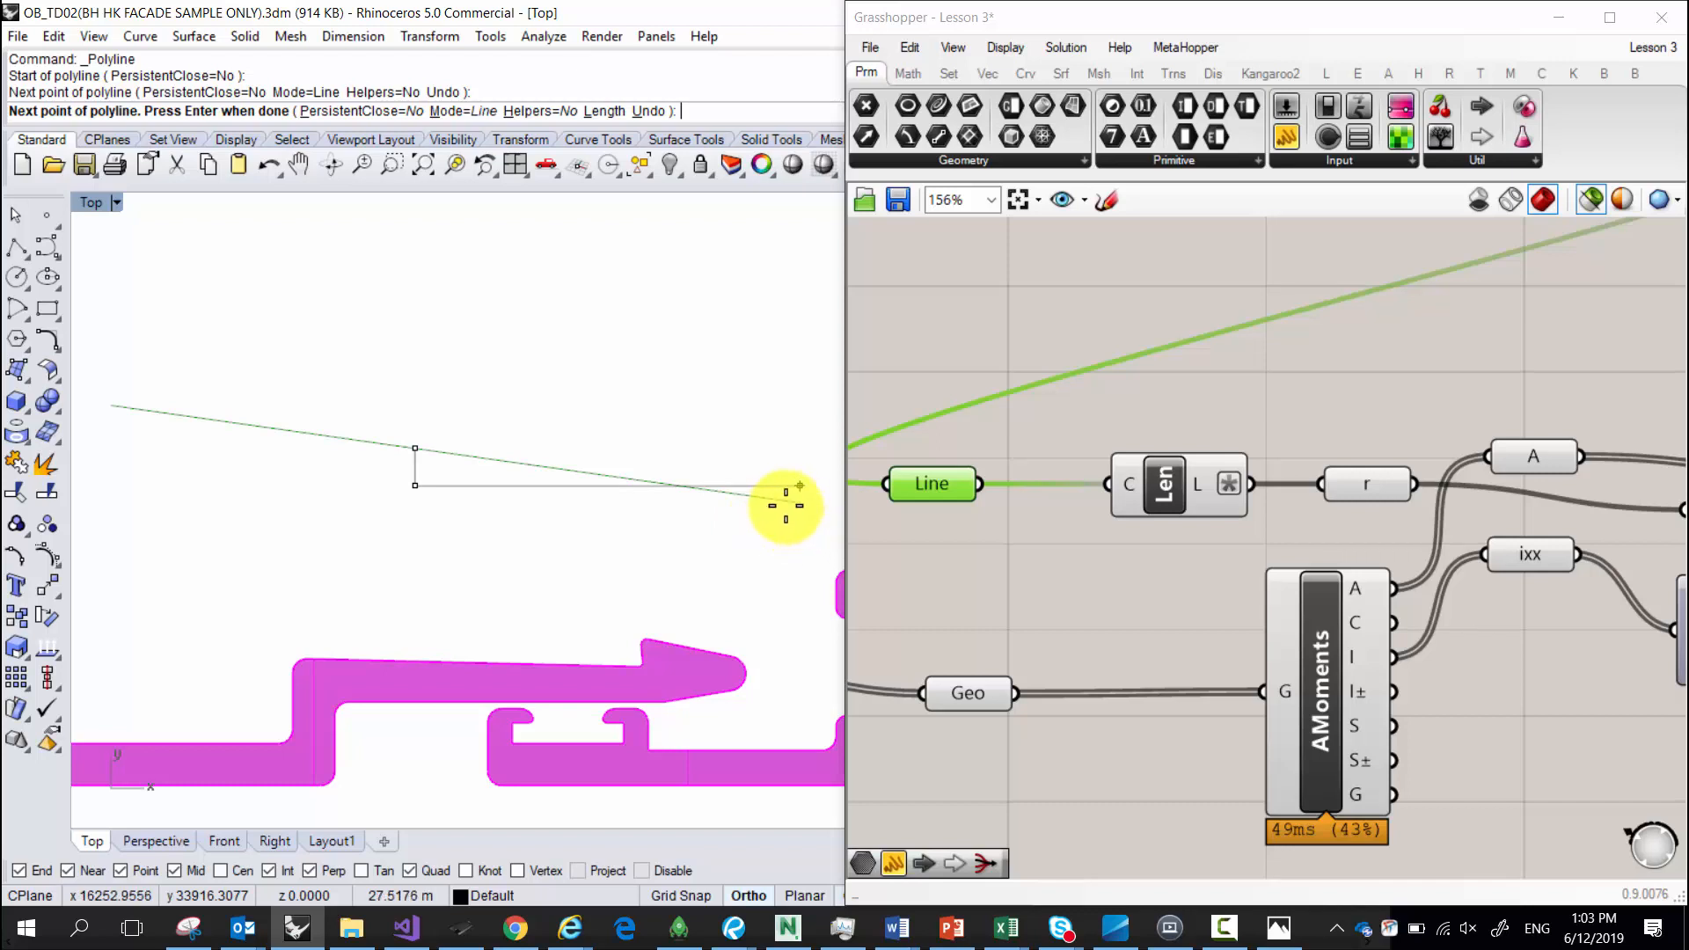
{"action": "left_click", "coordinate": [415, 503]}
{"action": "left_click", "coordinate": [799, 504]}
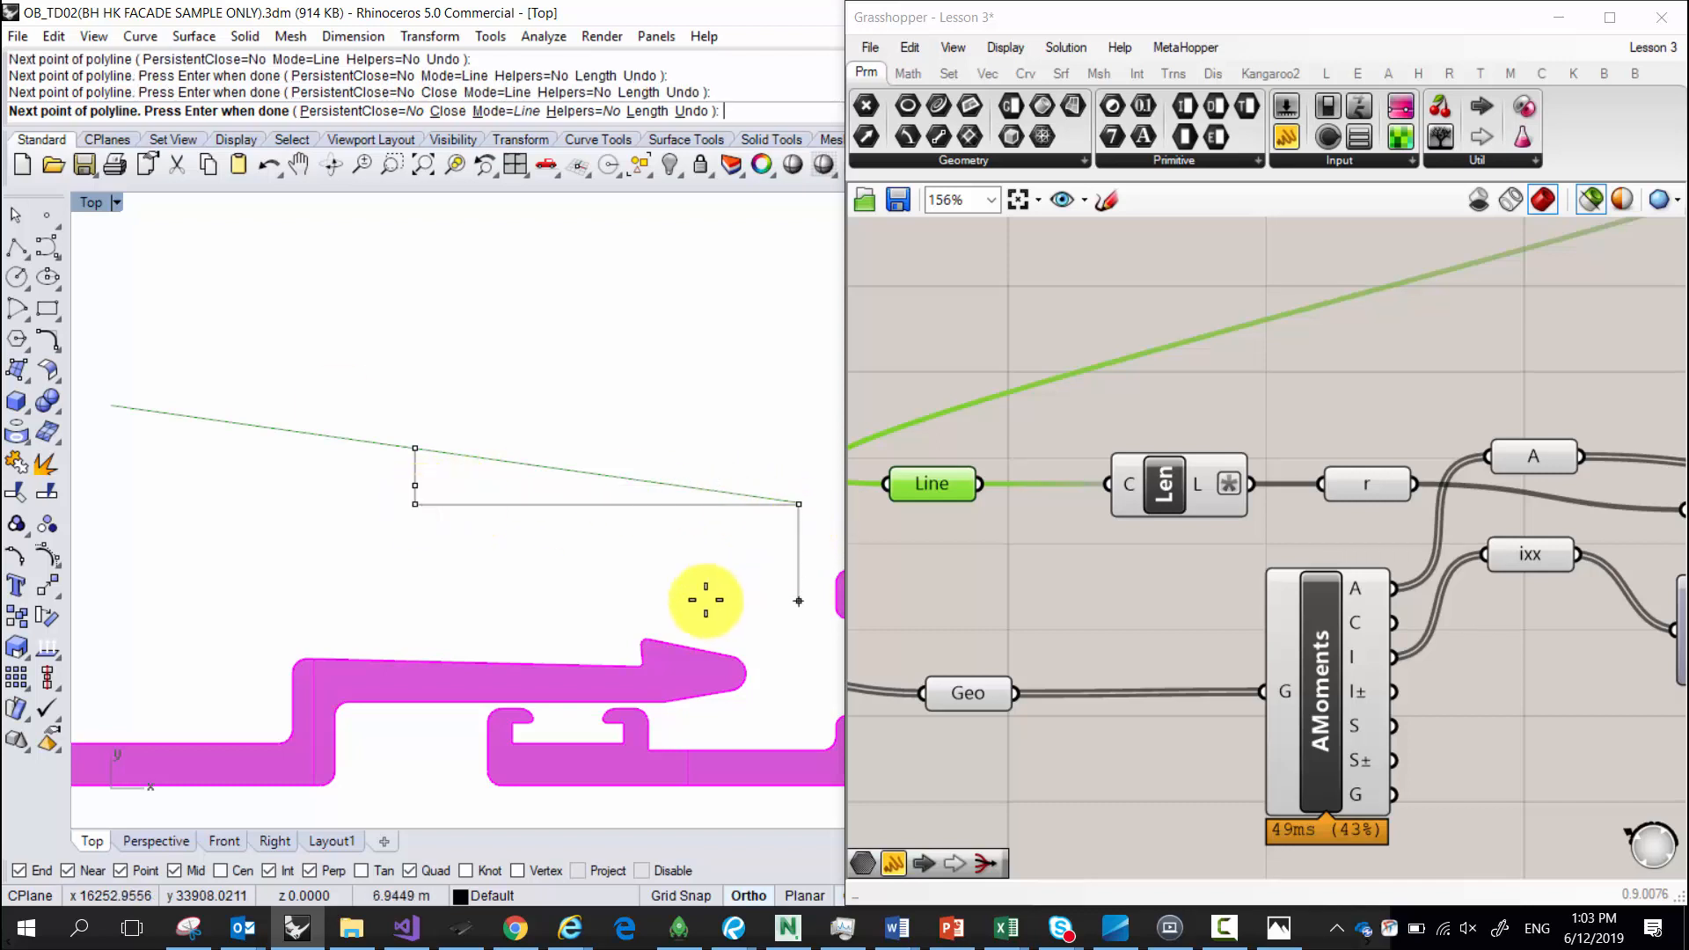
{"action": "right_click", "coordinate": [706, 600]}
{"action": "scroll", "coordinate": [351, 517], "scroll_direction": "down", "scroll_amount": 3}
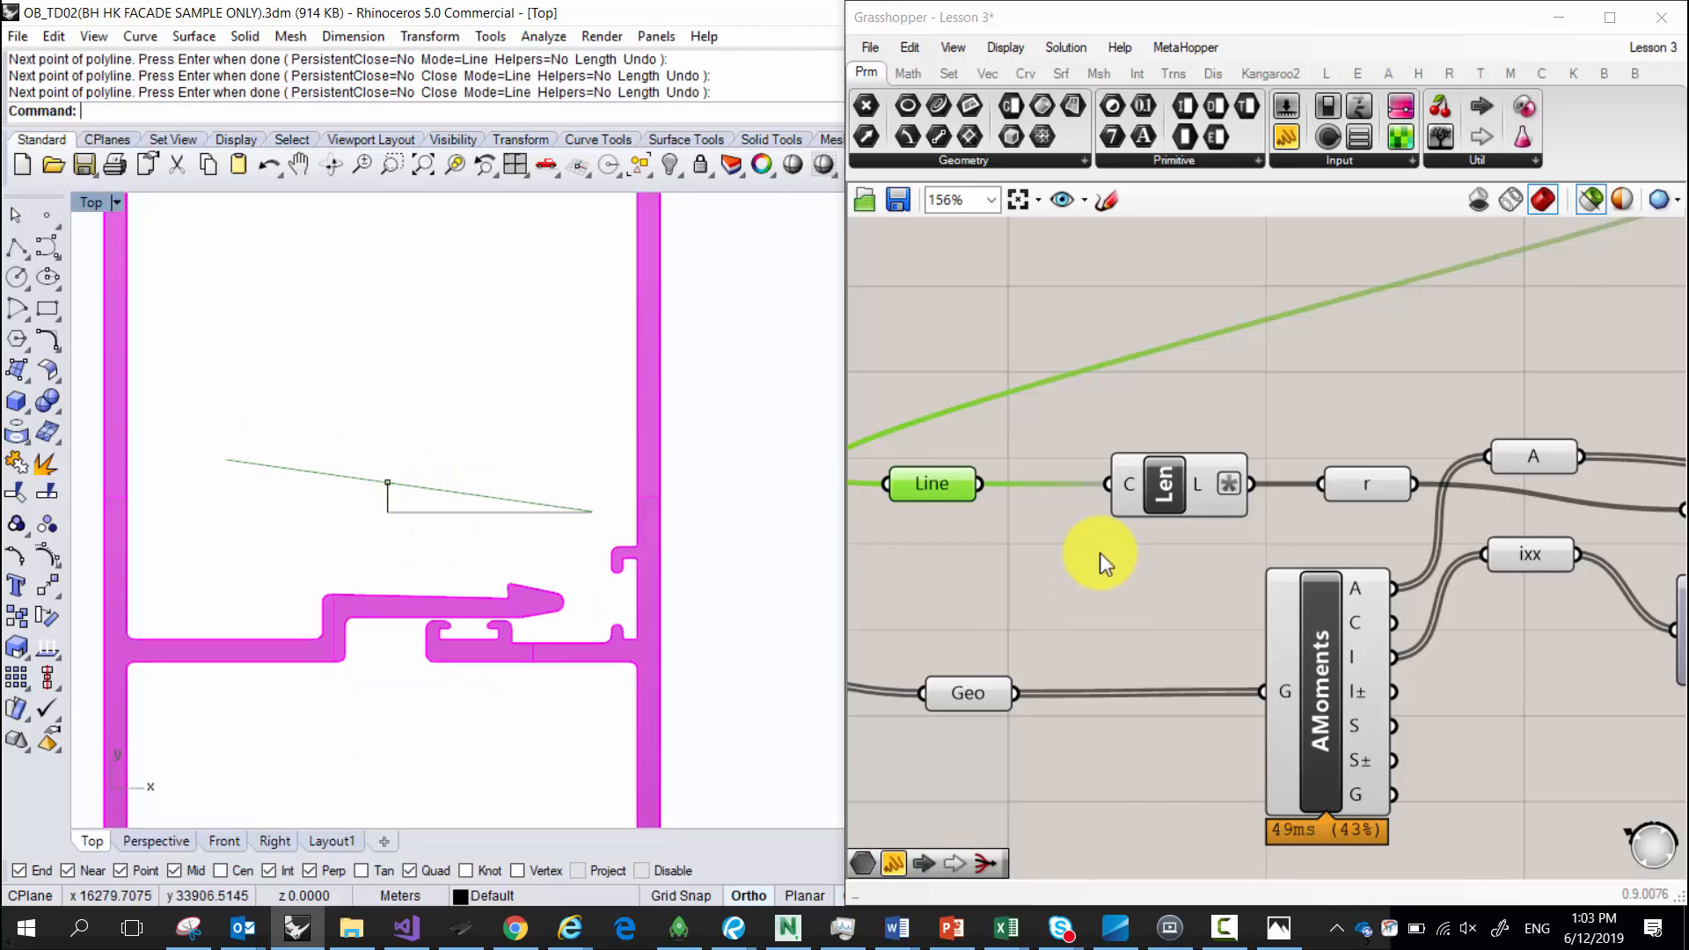
Switch back to the exercise sketch in Snipping Tool.
{"action": "right_click_drag", "start_coordinate": [1099, 552], "coordinate": [1010, 498]}
{"action": "scroll", "coordinate": [1010, 497], "scroll_direction": "down", "scroll_amount": 2}
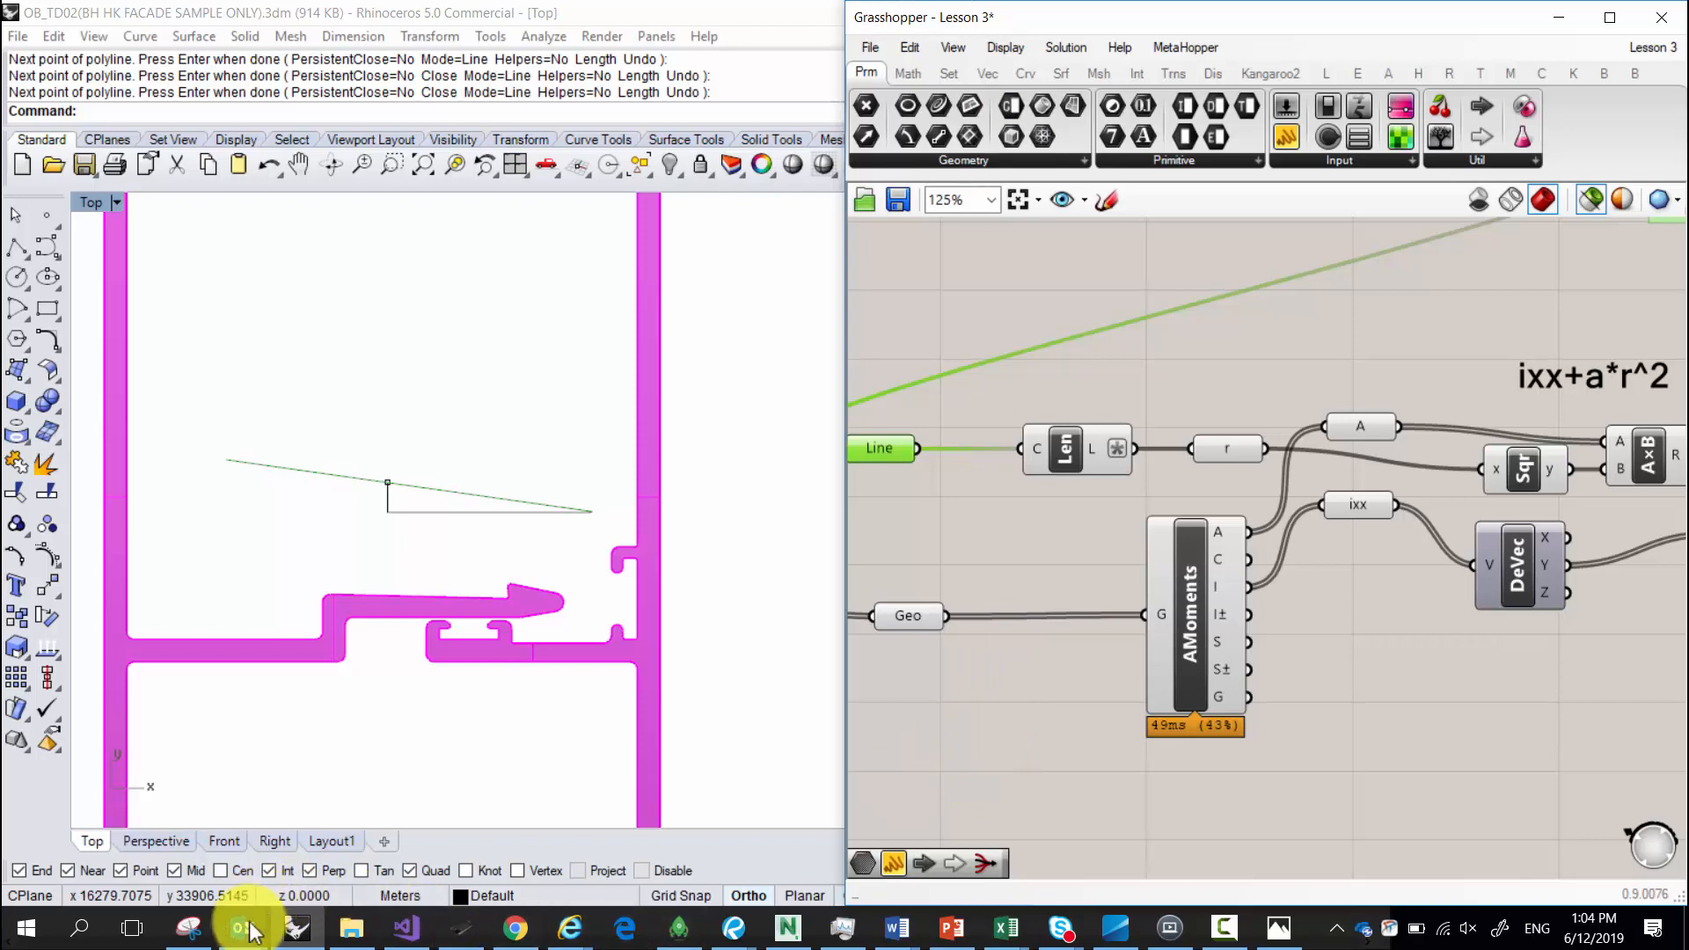
{"action": "mouse_move", "coordinate": [239, 924]}
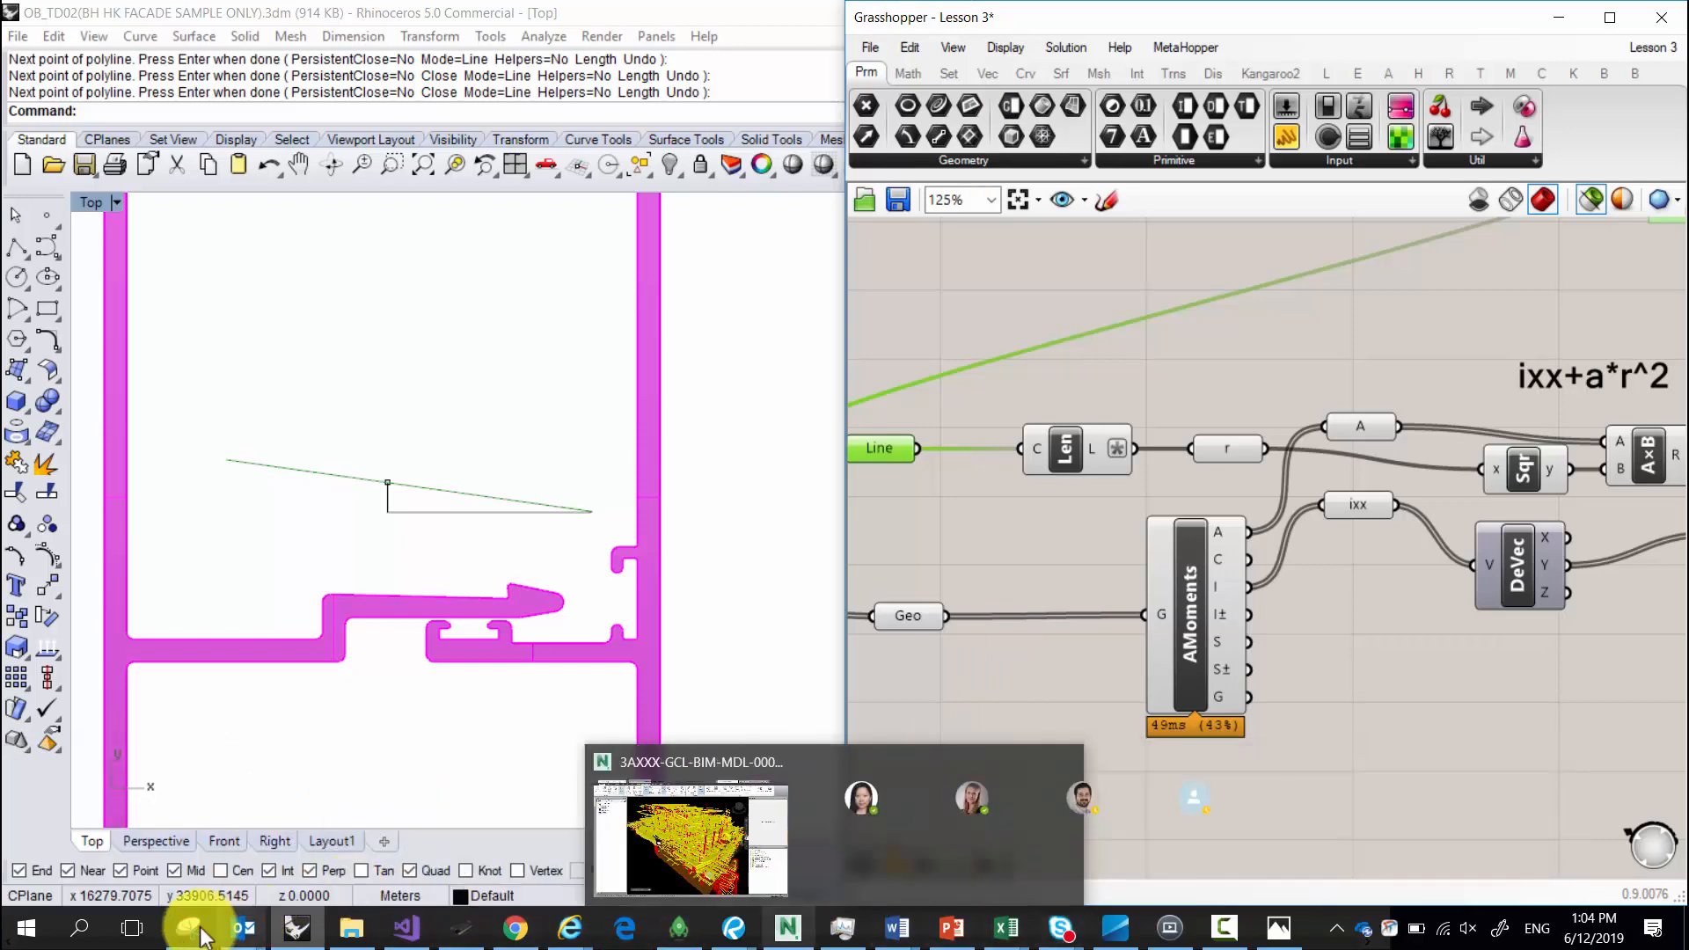
{"action": "left_click", "coordinate": [188, 926]}
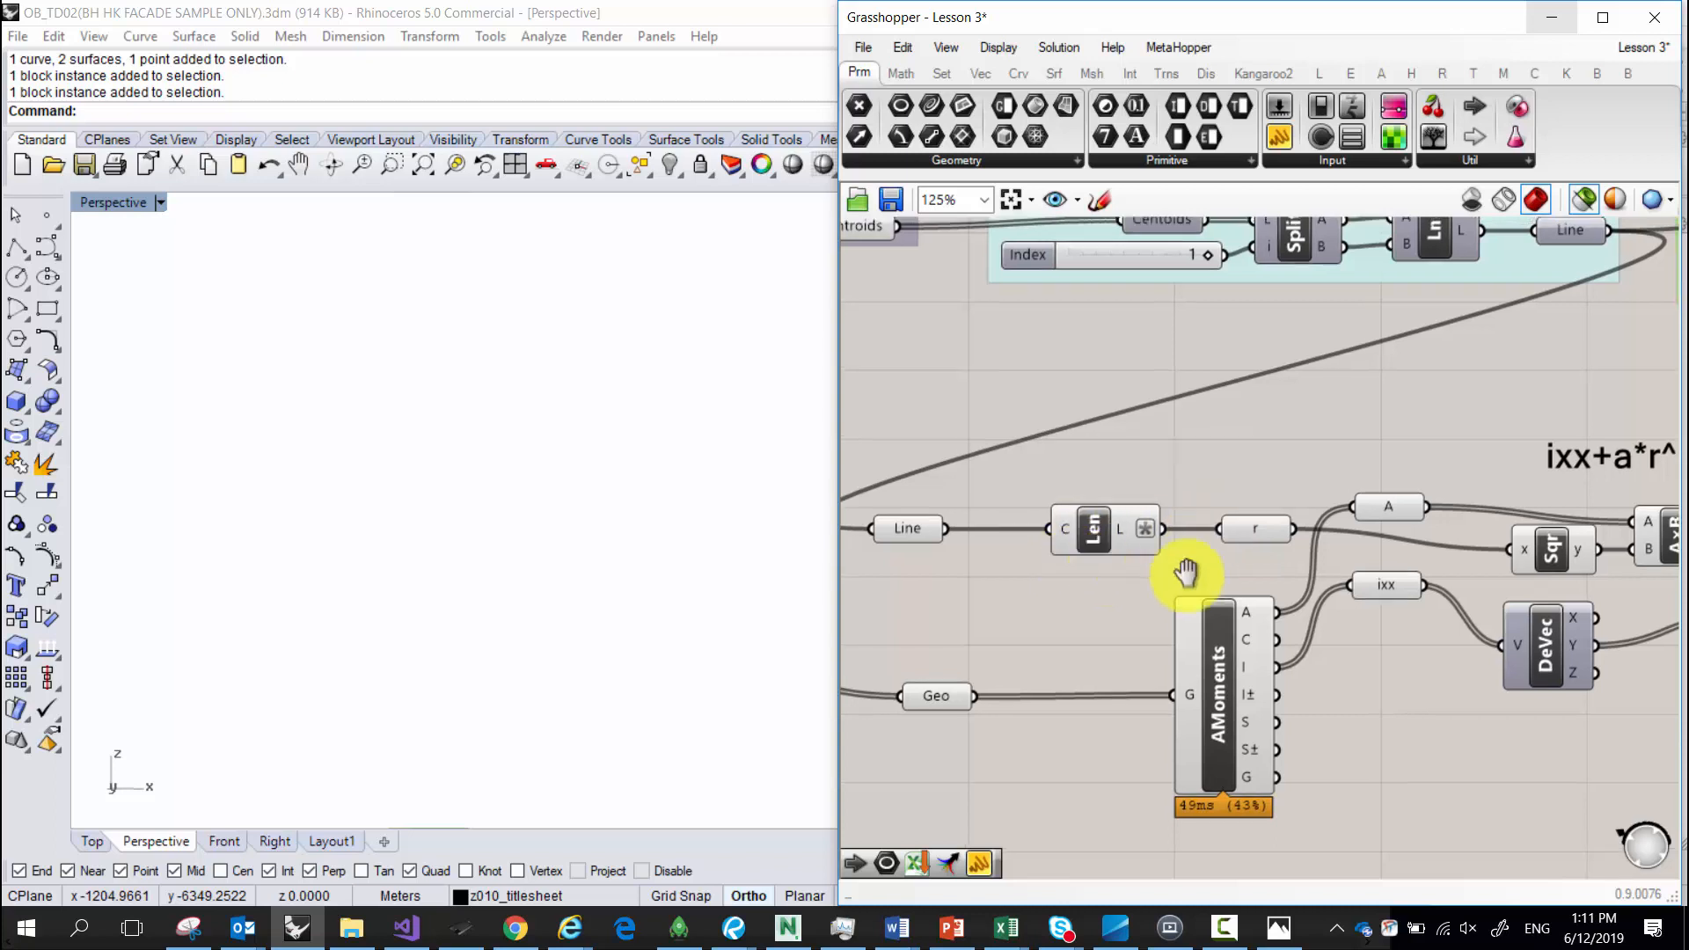
Space the Line, Len and r components out in a row above the Geo and AMoments components.
{"action": "right_click_drag", "start_coordinate": [1066, 544], "coordinate": [1231, 551]}
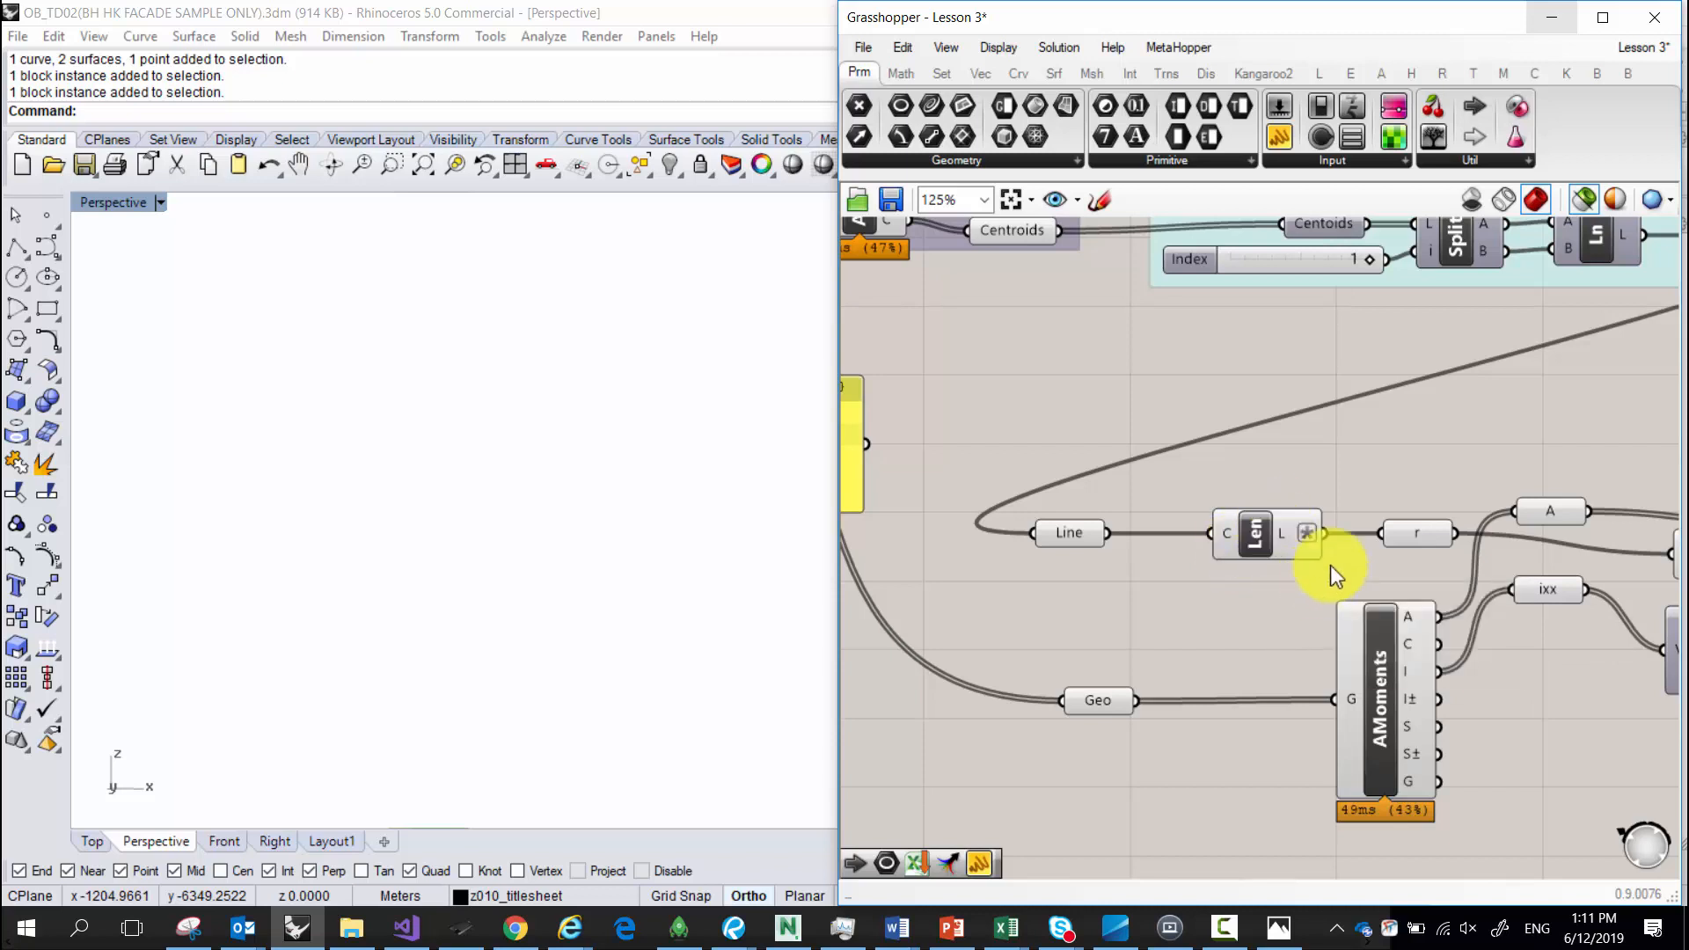
{"action": "scroll", "coordinate": [1391, 547], "scroll_direction": "down", "scroll_amount": 4}
{"action": "left_click_drag", "start_coordinate": [1300, 504], "coordinate": [1219, 500]}
{"action": "left_click_drag", "start_coordinate": [1218, 497], "coordinate": [1183, 475]}
{"action": "scroll", "coordinate": [1196, 528], "scroll_direction": "up", "scroll_amount": 4}
{"action": "left_click", "coordinate": [1125, 477]}
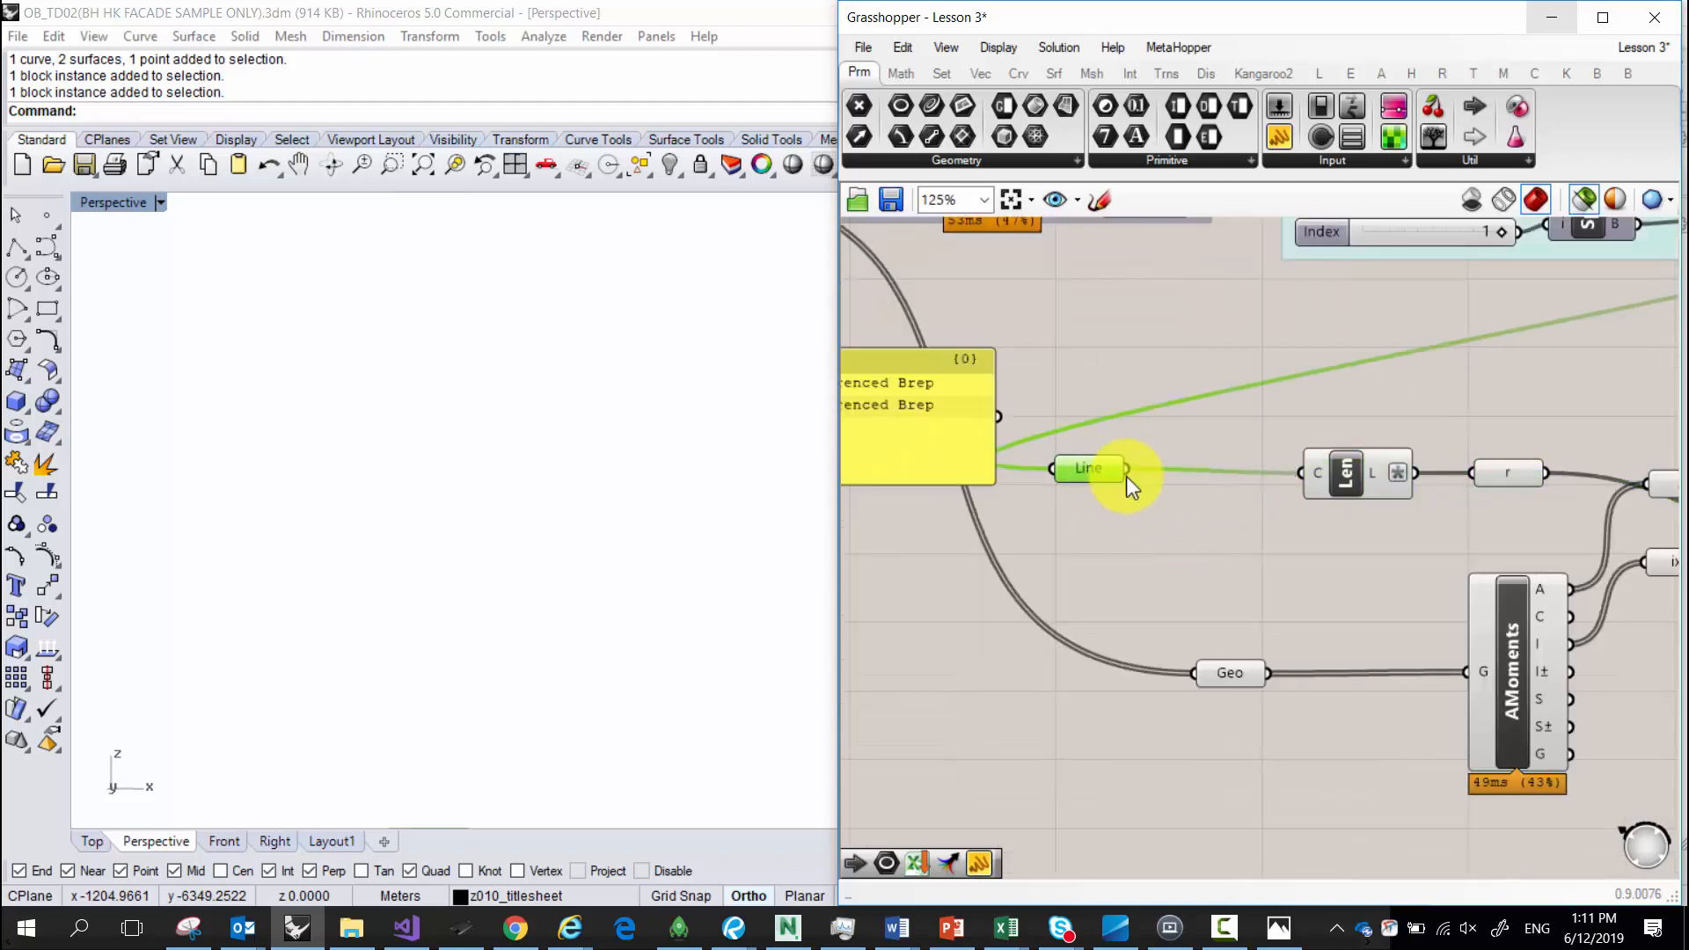
{"action": "left_click_drag", "start_coordinate": [1343, 475], "coordinate": [1274, 471]}
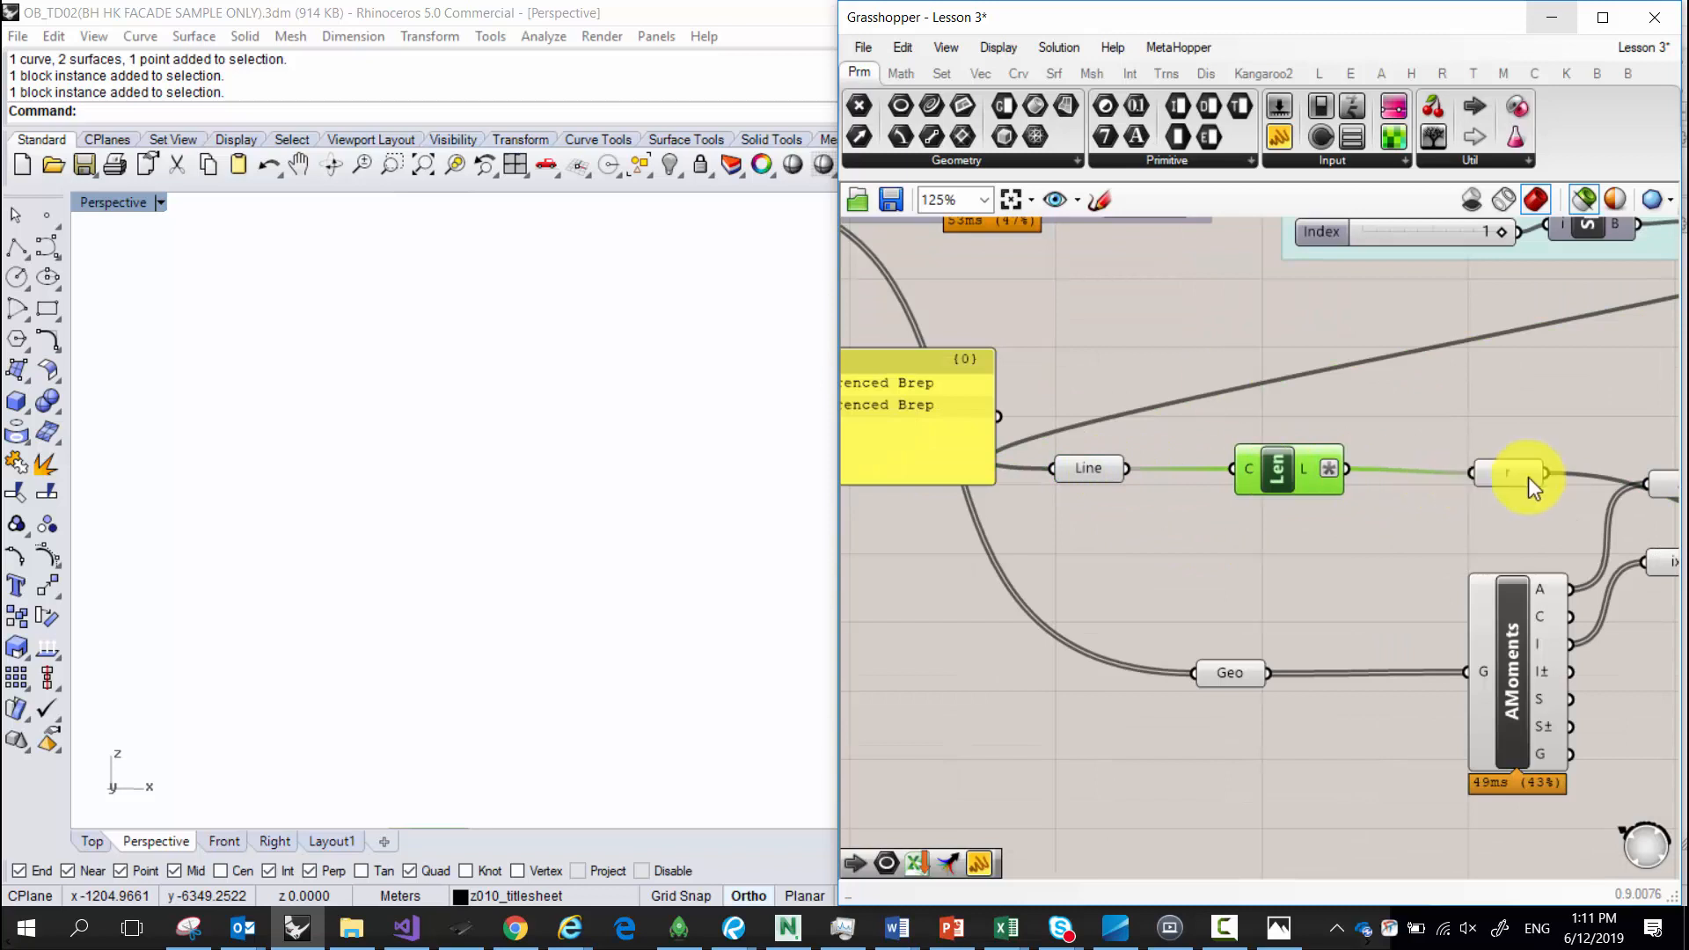
{"action": "left_click_drag", "start_coordinate": [1528, 485], "coordinate": [1525, 480]}
{"action": "left_click_drag", "start_coordinate": [1310, 469], "coordinate": [1276, 480]}
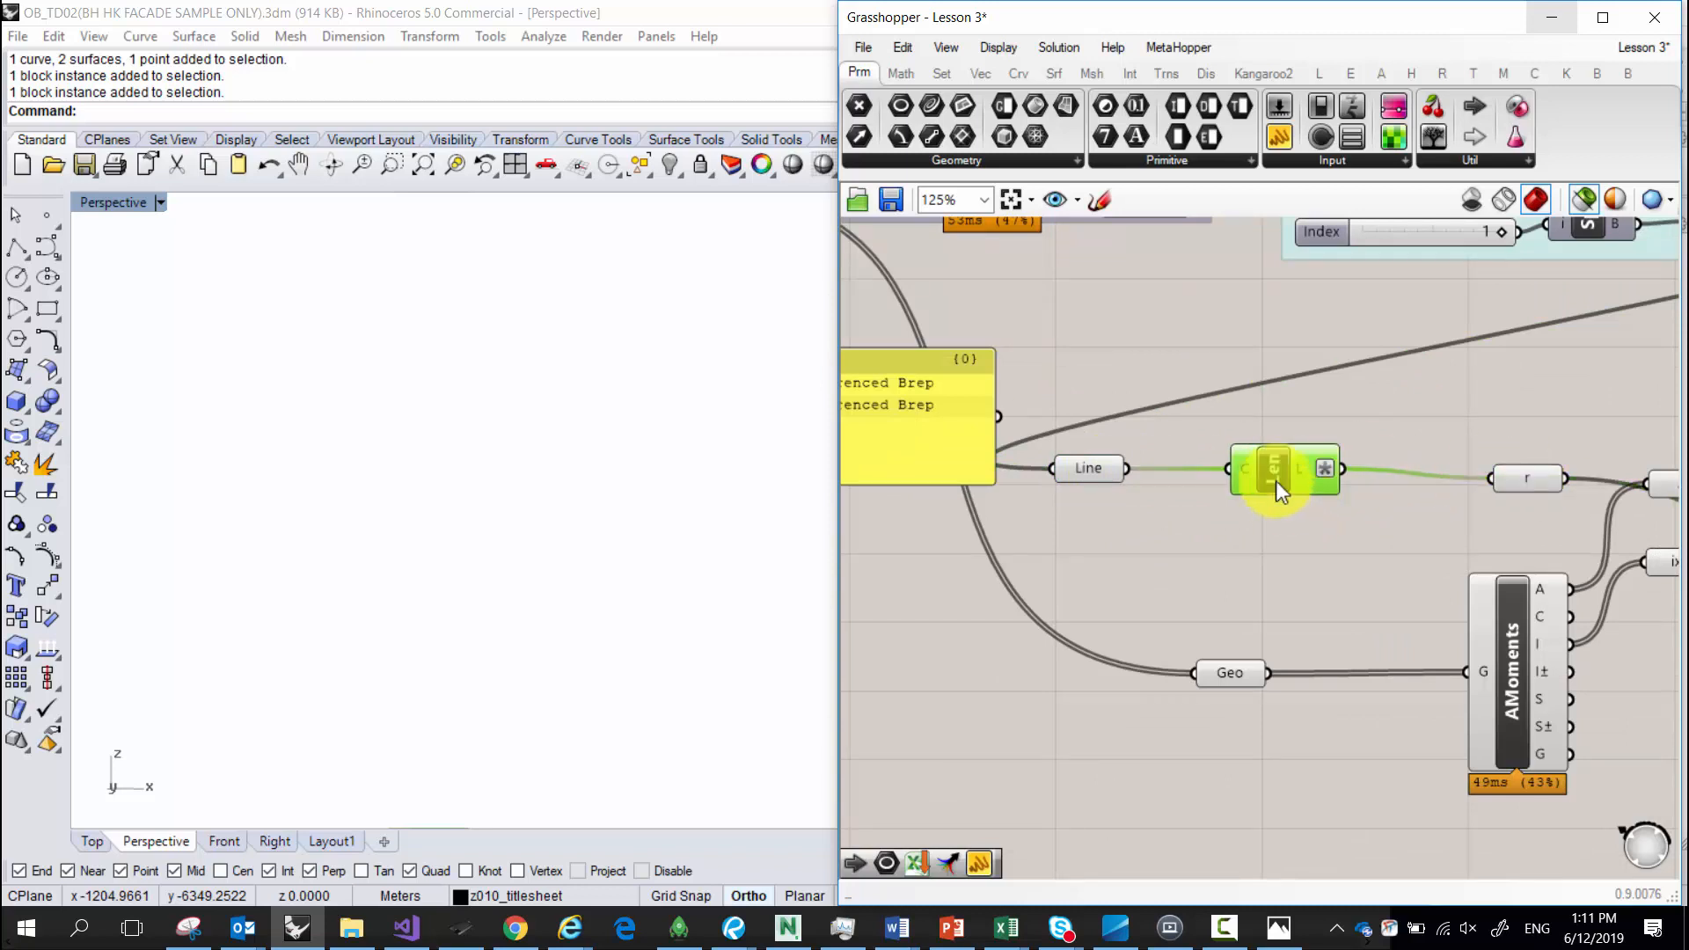
Check the expression on the Len component's length output and delete the Len component.
{"action": "scroll", "coordinate": [1275, 481], "scroll_direction": "up", "scroll_amount": 6}
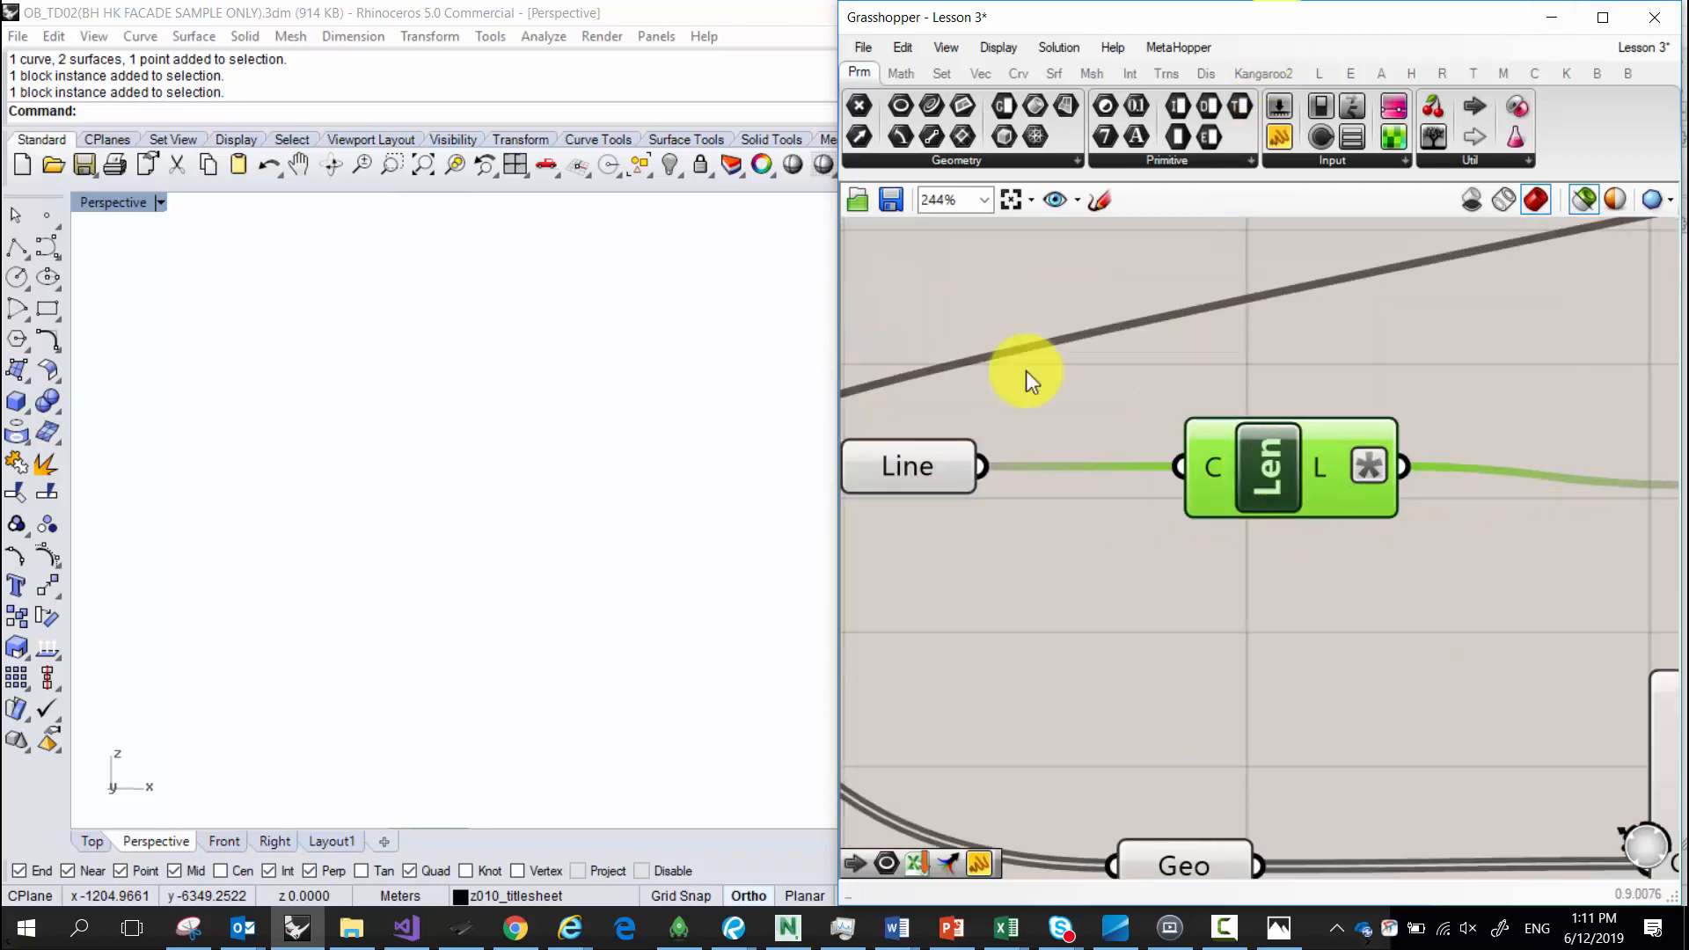
{"action": "mouse_move", "coordinate": [1316, 469]}
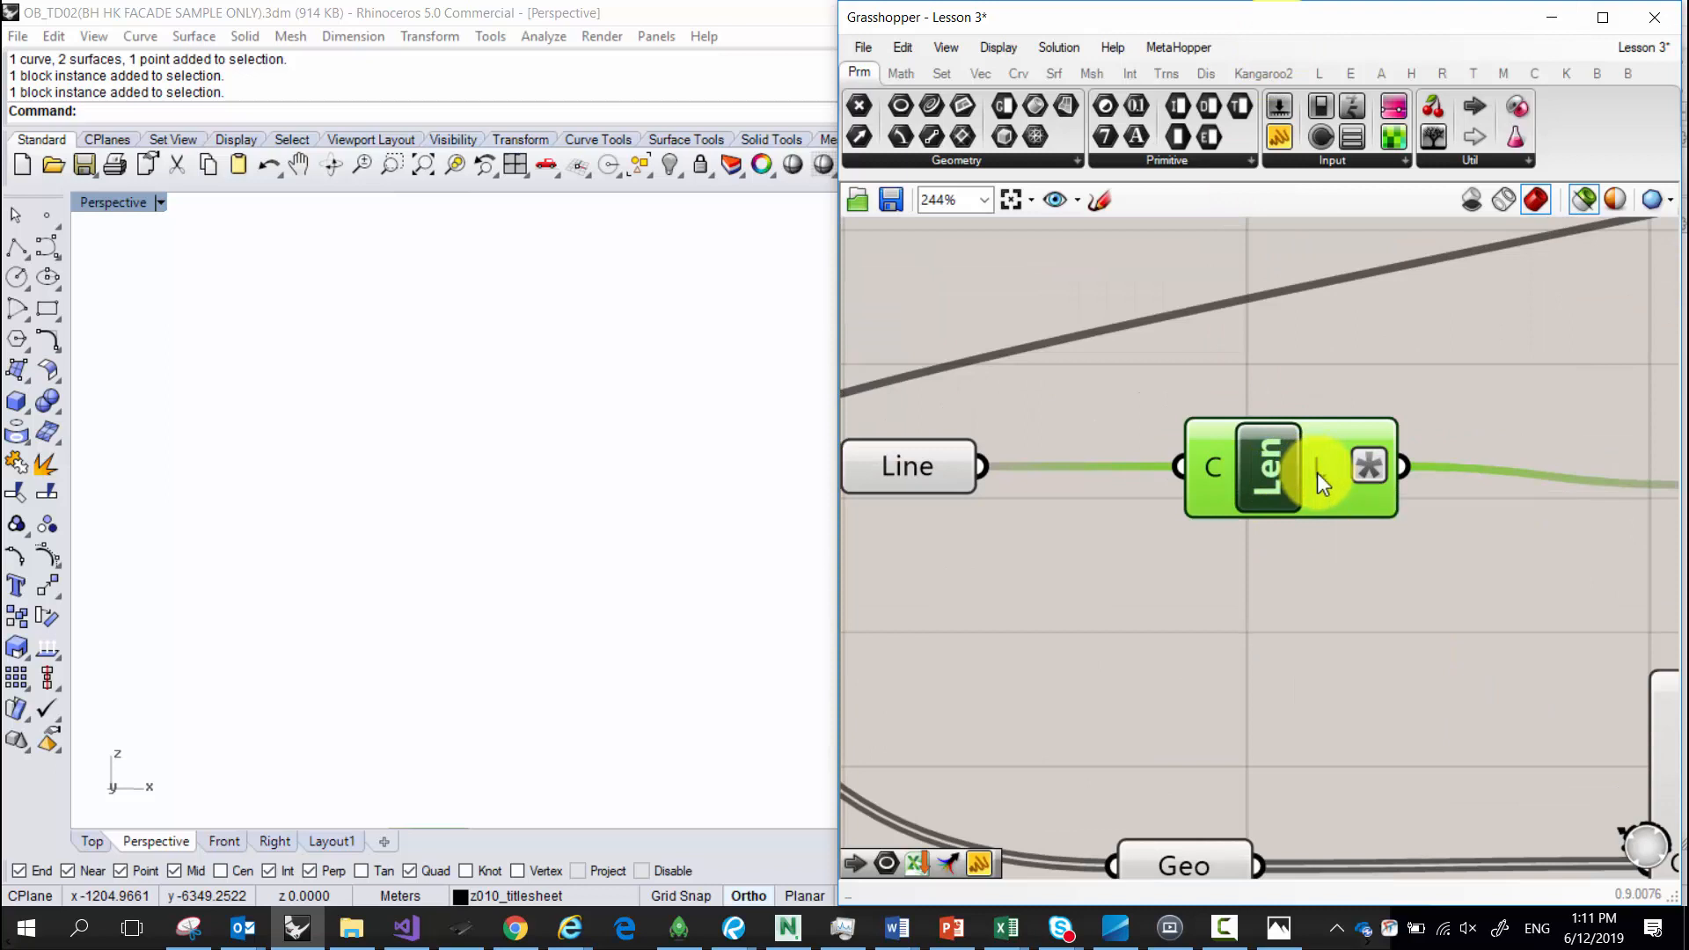
{"action": "right_click", "coordinate": [1319, 473]}
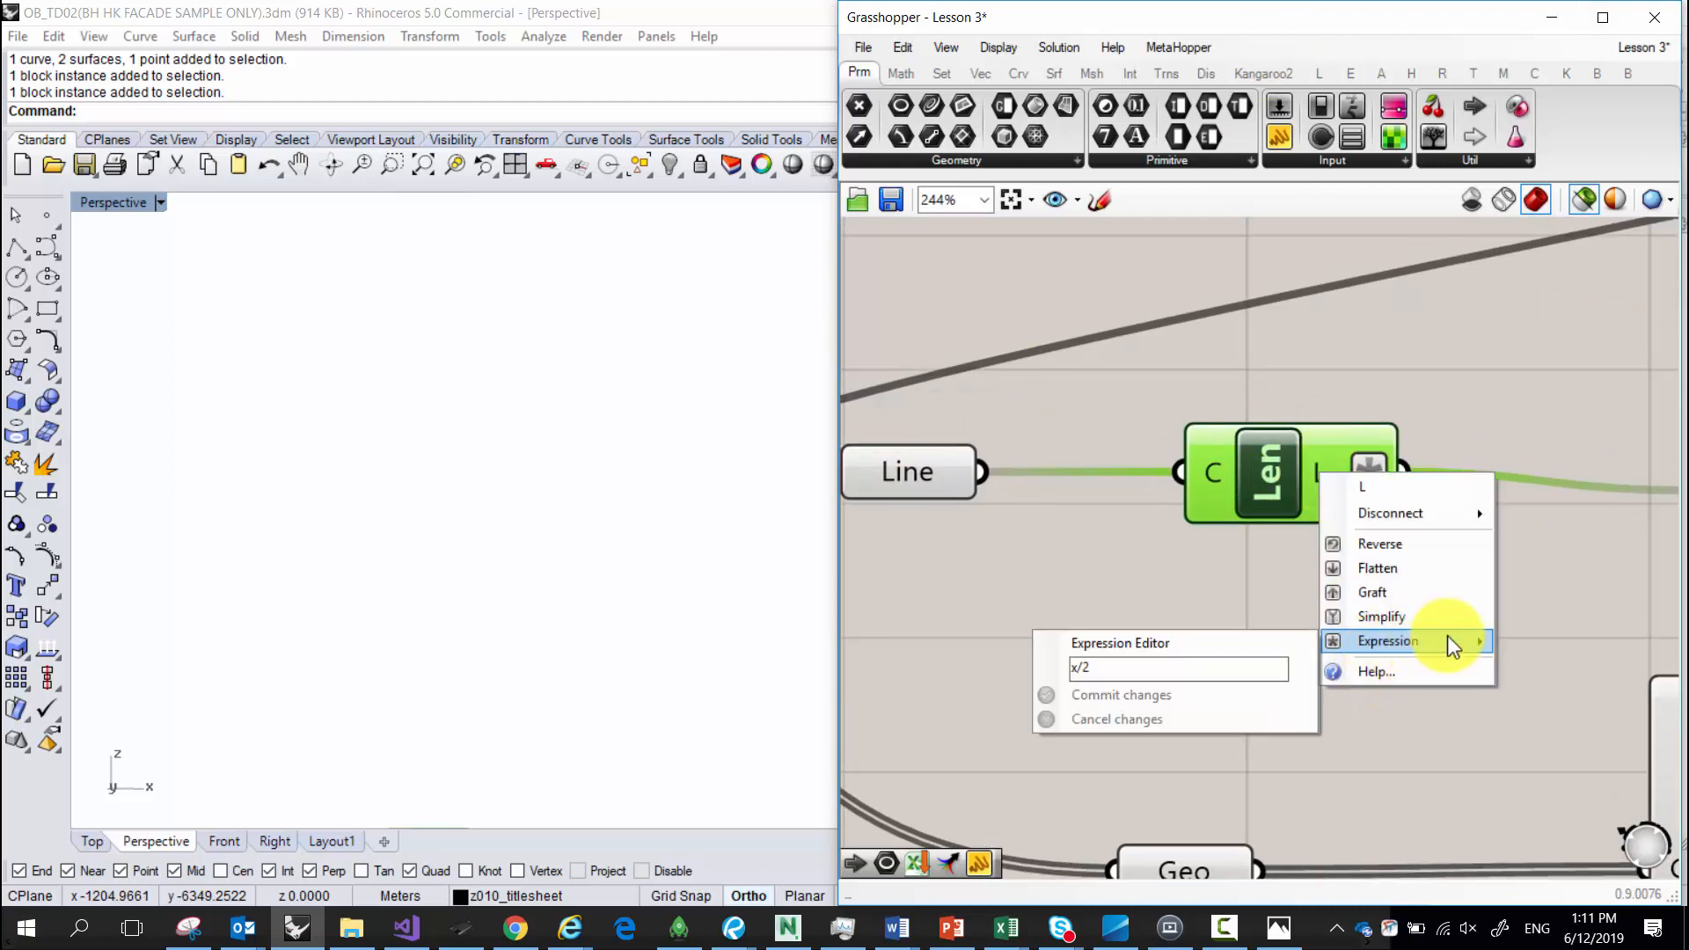
{"action": "left_click", "coordinate": [1263, 477]}
{"action": "key", "text": "Delete"}
{"action": "scroll", "coordinate": [1264, 445], "scroll_direction": "down", "scroll_amount": 4}
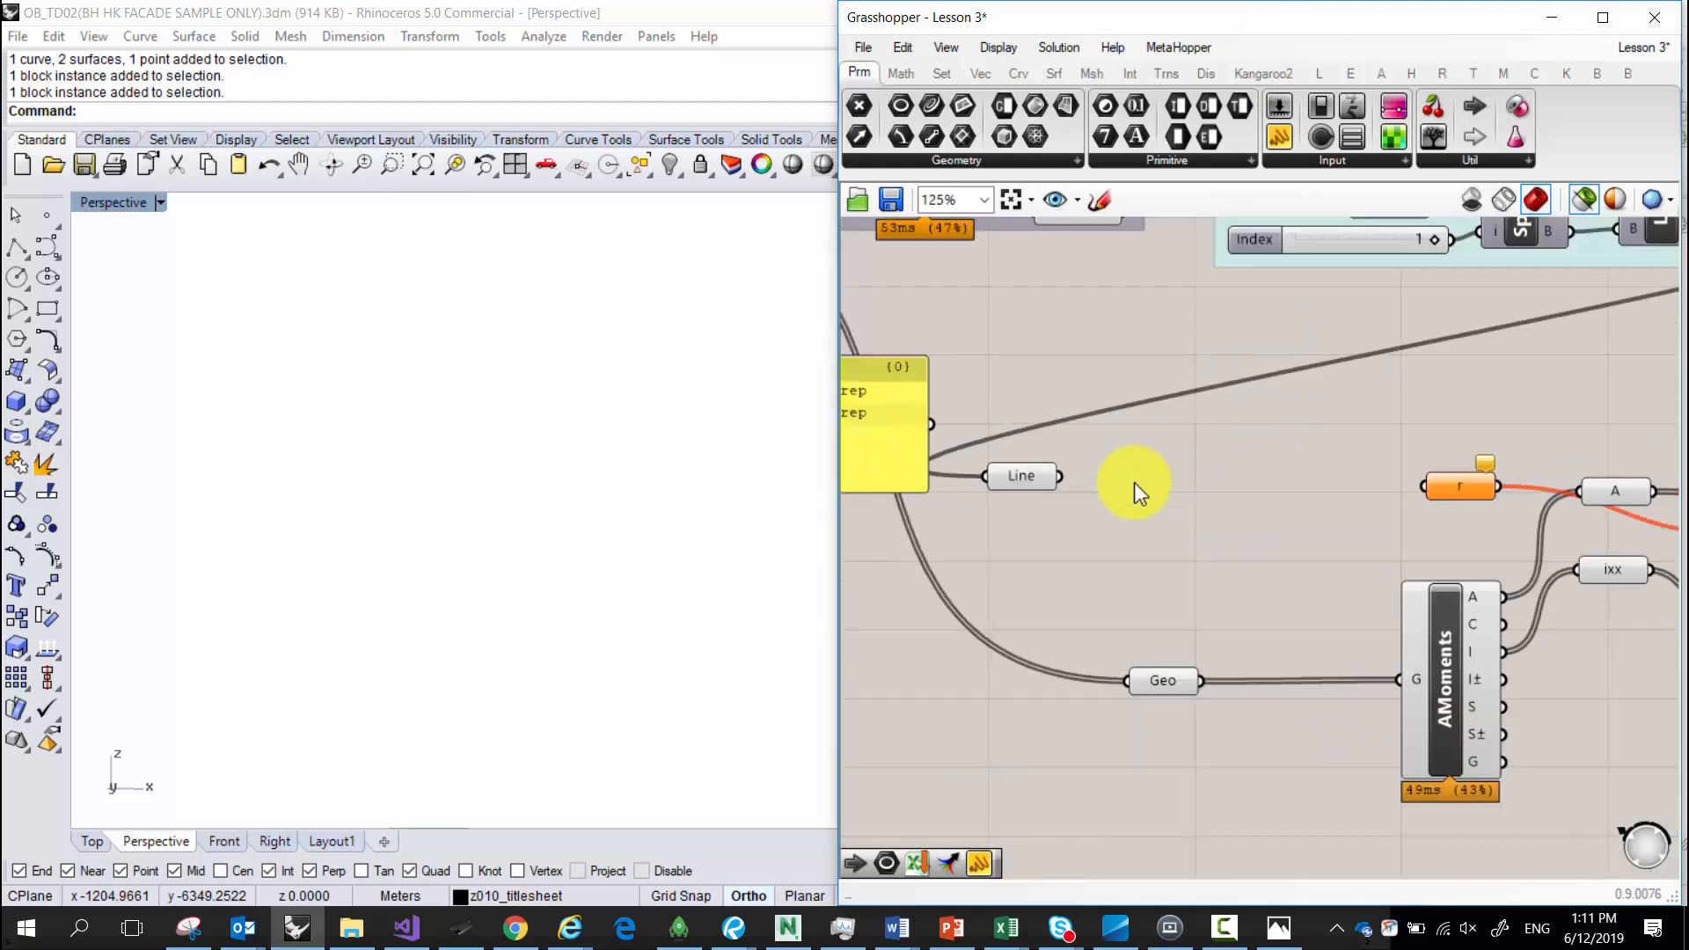
Reposition the Line component and add a Deconstruct point component between Line and r.
{"action": "left_click", "coordinate": [1035, 482]}
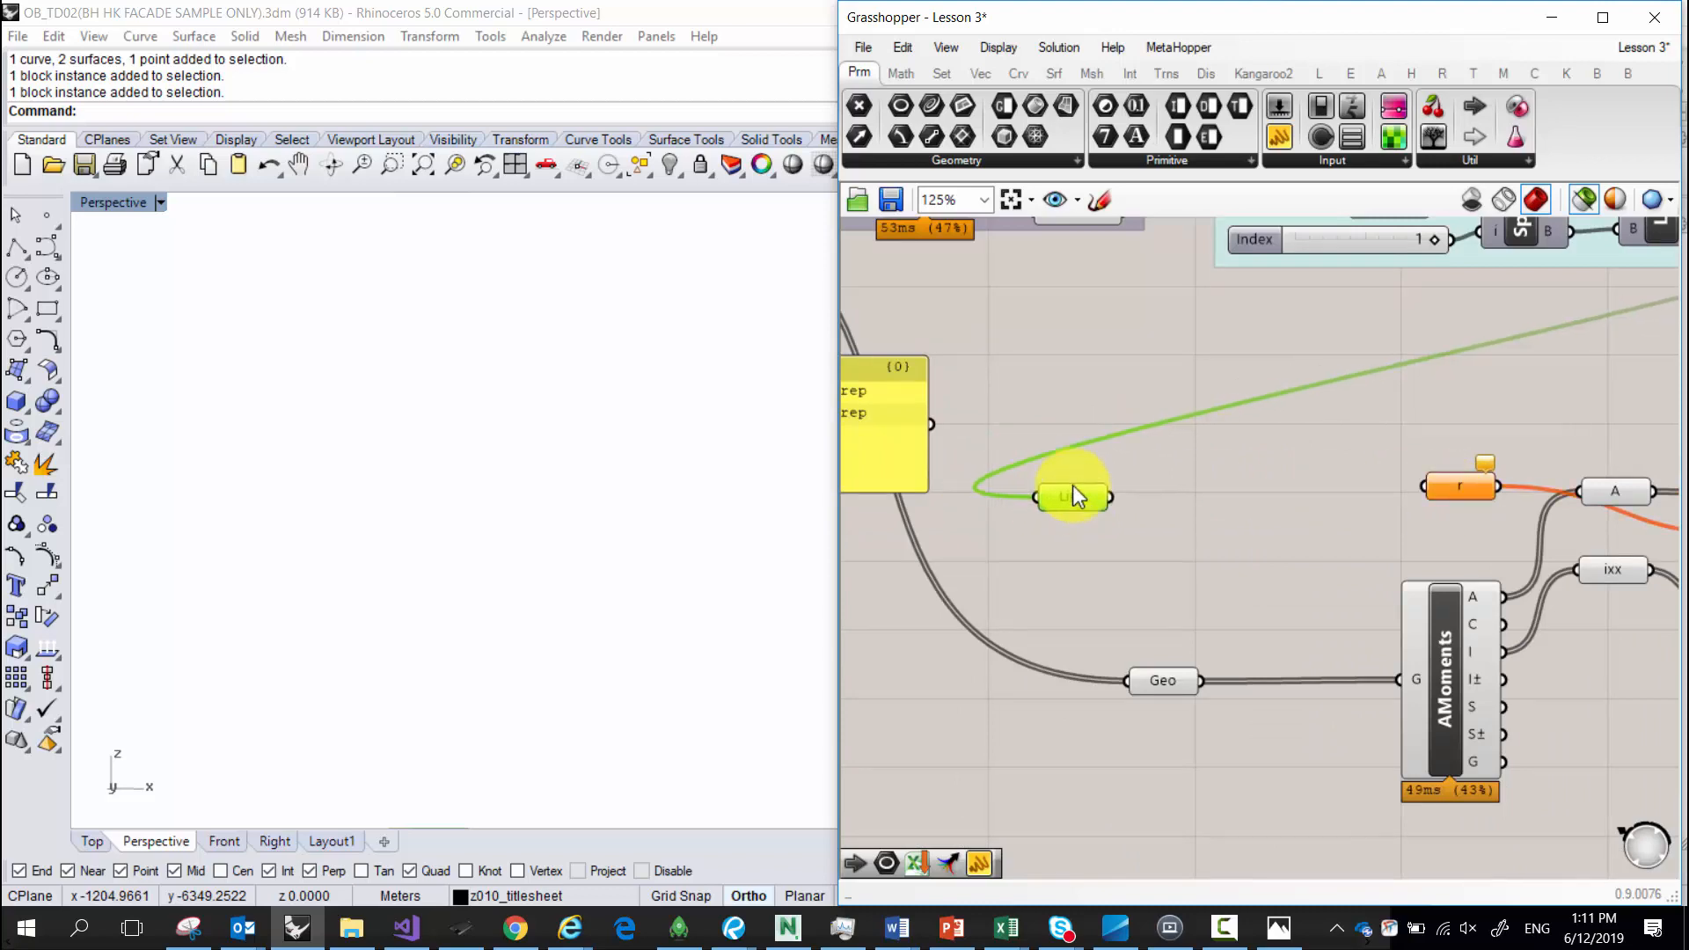
{"action": "scroll", "coordinate": [1511, 579], "scroll_direction": "down", "scroll_amount": 3}
{"action": "scroll", "coordinate": [1480, 547], "scroll_direction": "up", "scroll_amount": 3}
{"action": "scroll", "coordinate": [1480, 547], "scroll_direction": "down", "scroll_amount": 2}
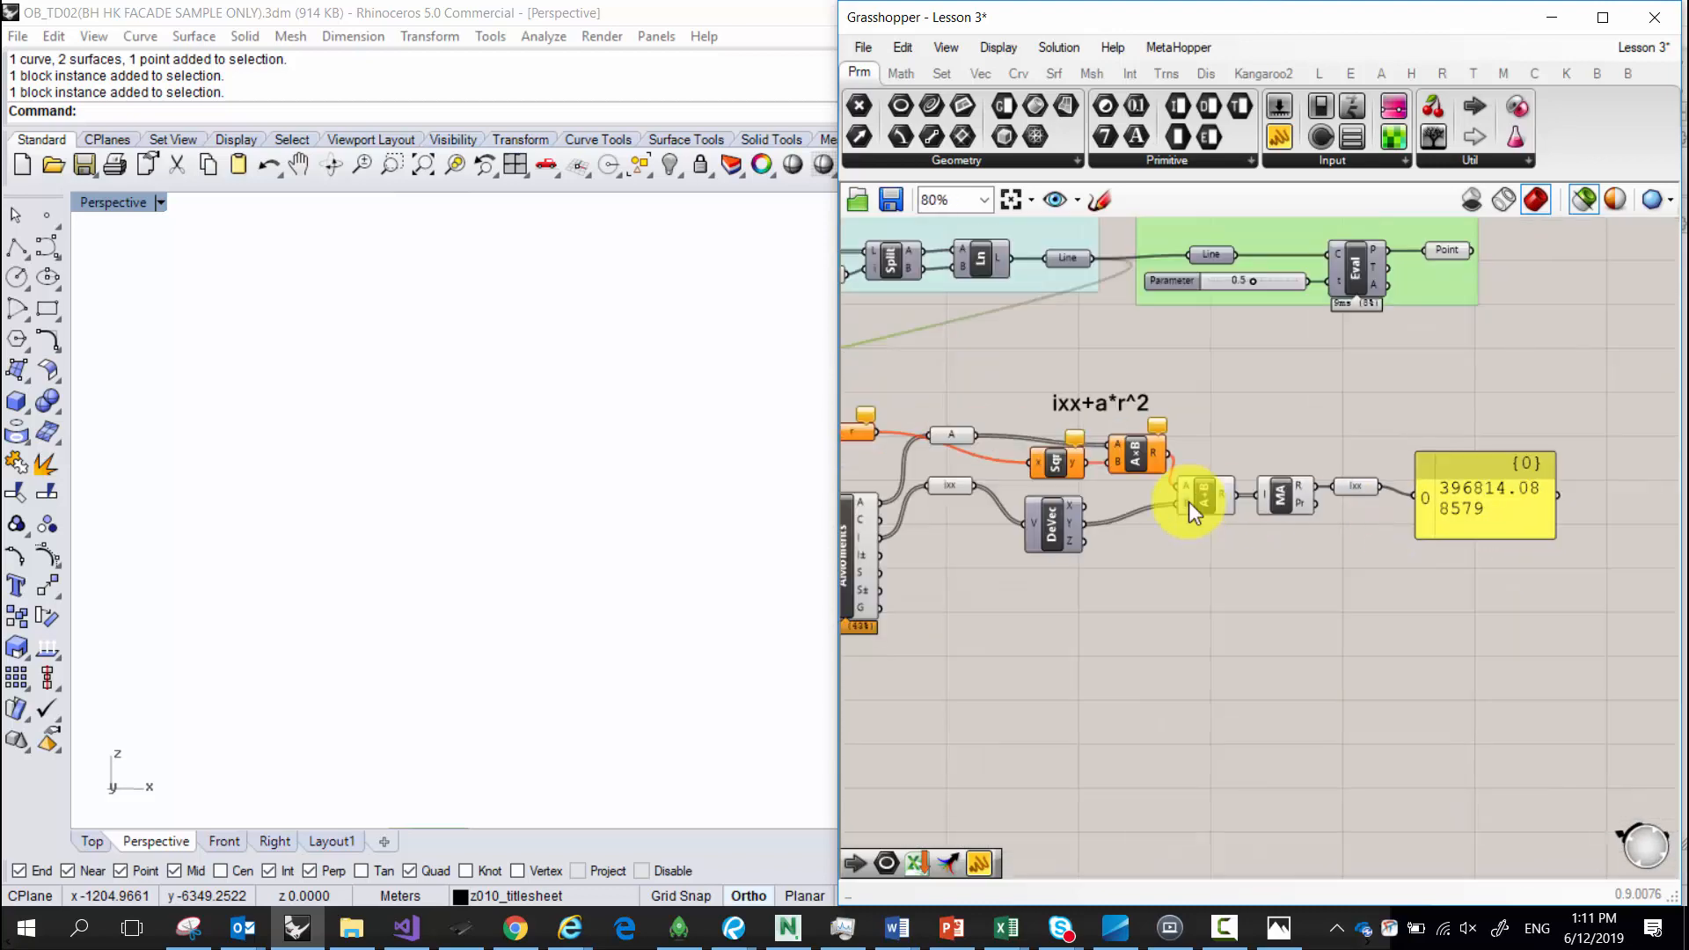
{"action": "right_click_drag", "start_coordinate": [1189, 501], "coordinate": [1465, 542]}
{"action": "scroll", "coordinate": [1058, 477], "scroll_direction": "up", "scroll_amount": 2}
{"action": "right_click_drag", "start_coordinate": [1057, 476], "coordinate": [1104, 514]}
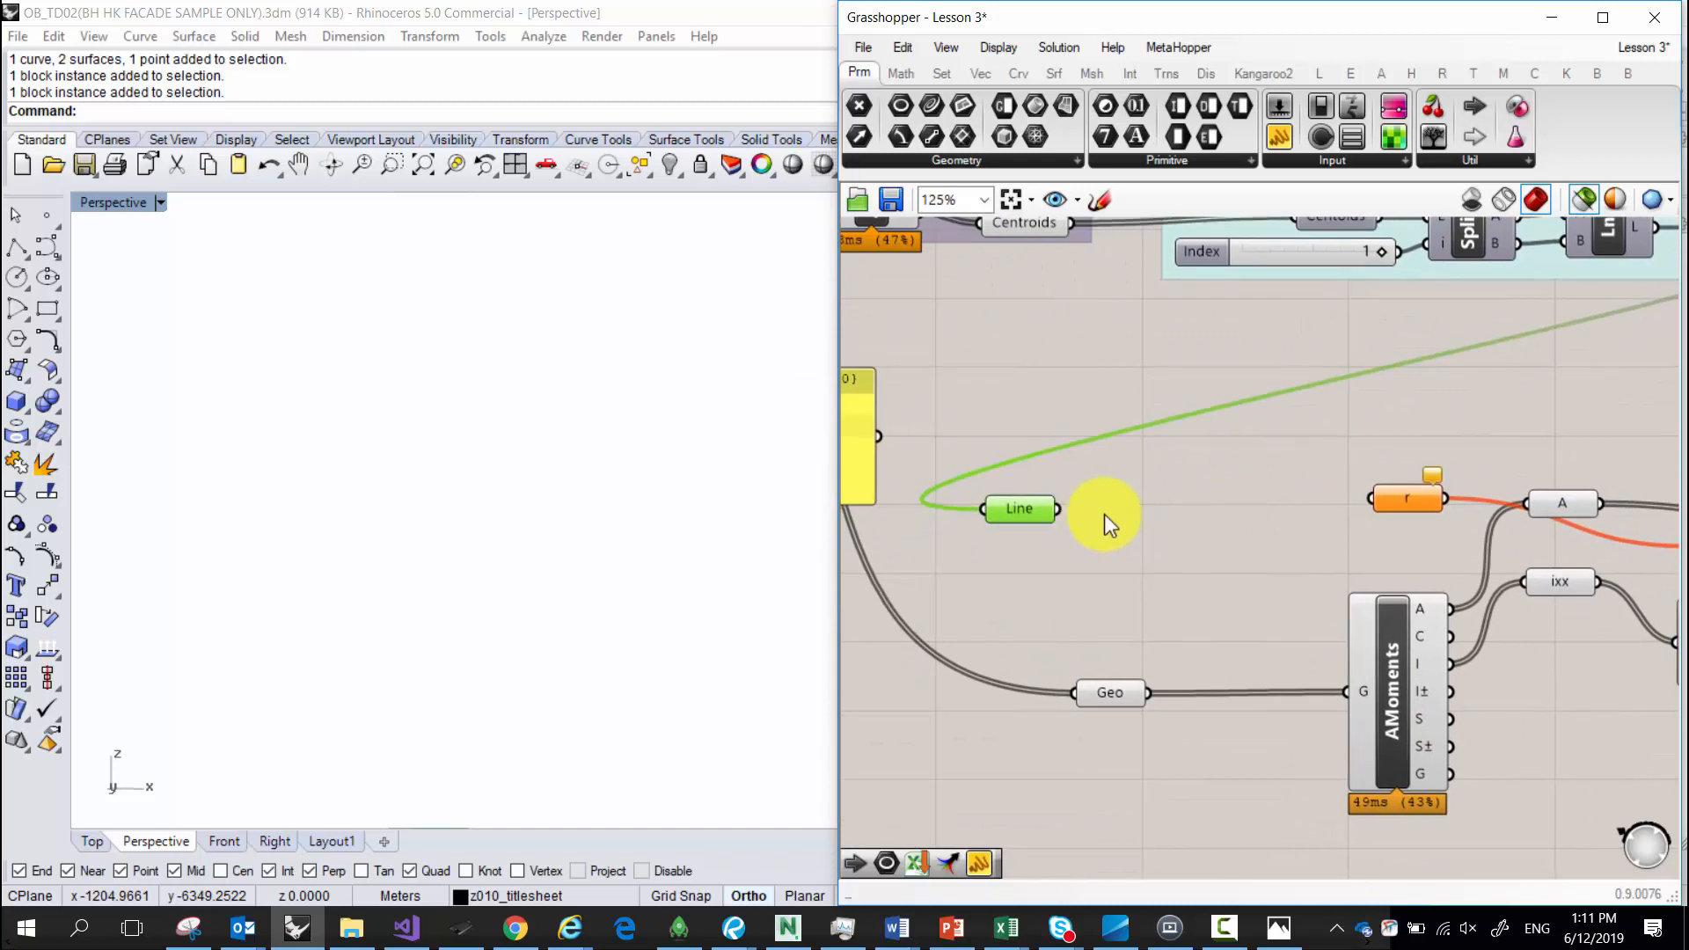
{"action": "left_click", "coordinate": [1108, 513]}
{"action": "double_click", "coordinate": [1110, 515]}
{"action": "type", "text": "decon"}
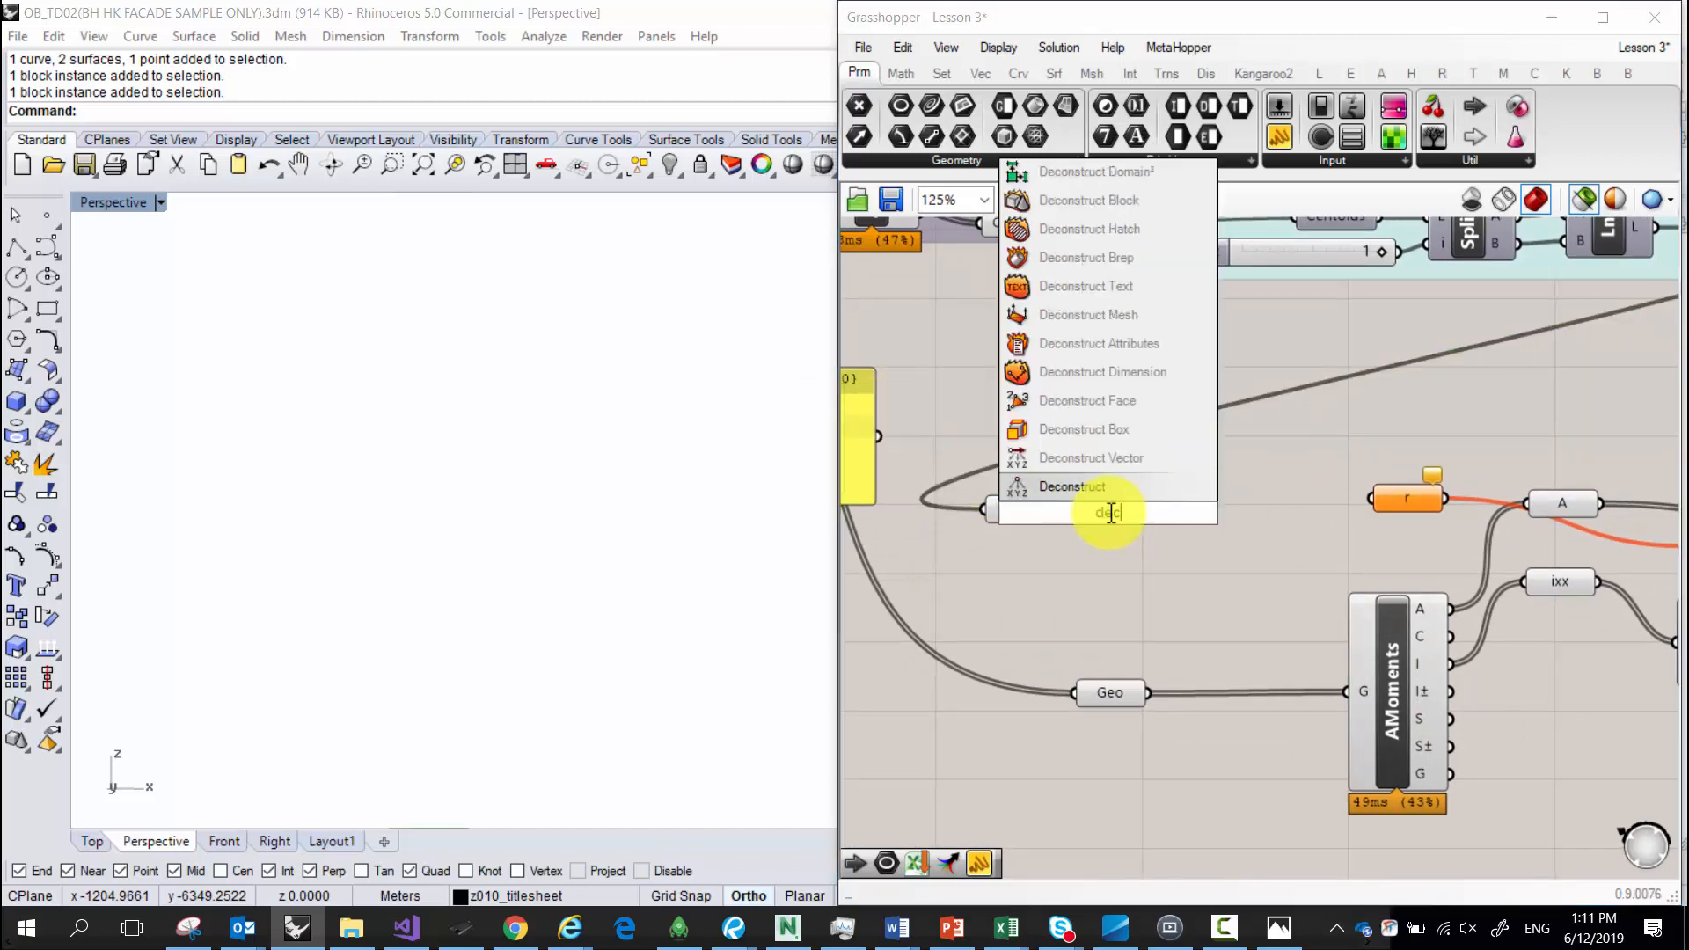
{"action": "left_click", "coordinate": [1115, 505]}
{"action": "left_click_drag", "start_coordinate": [1124, 496], "coordinate": [1279, 520]}
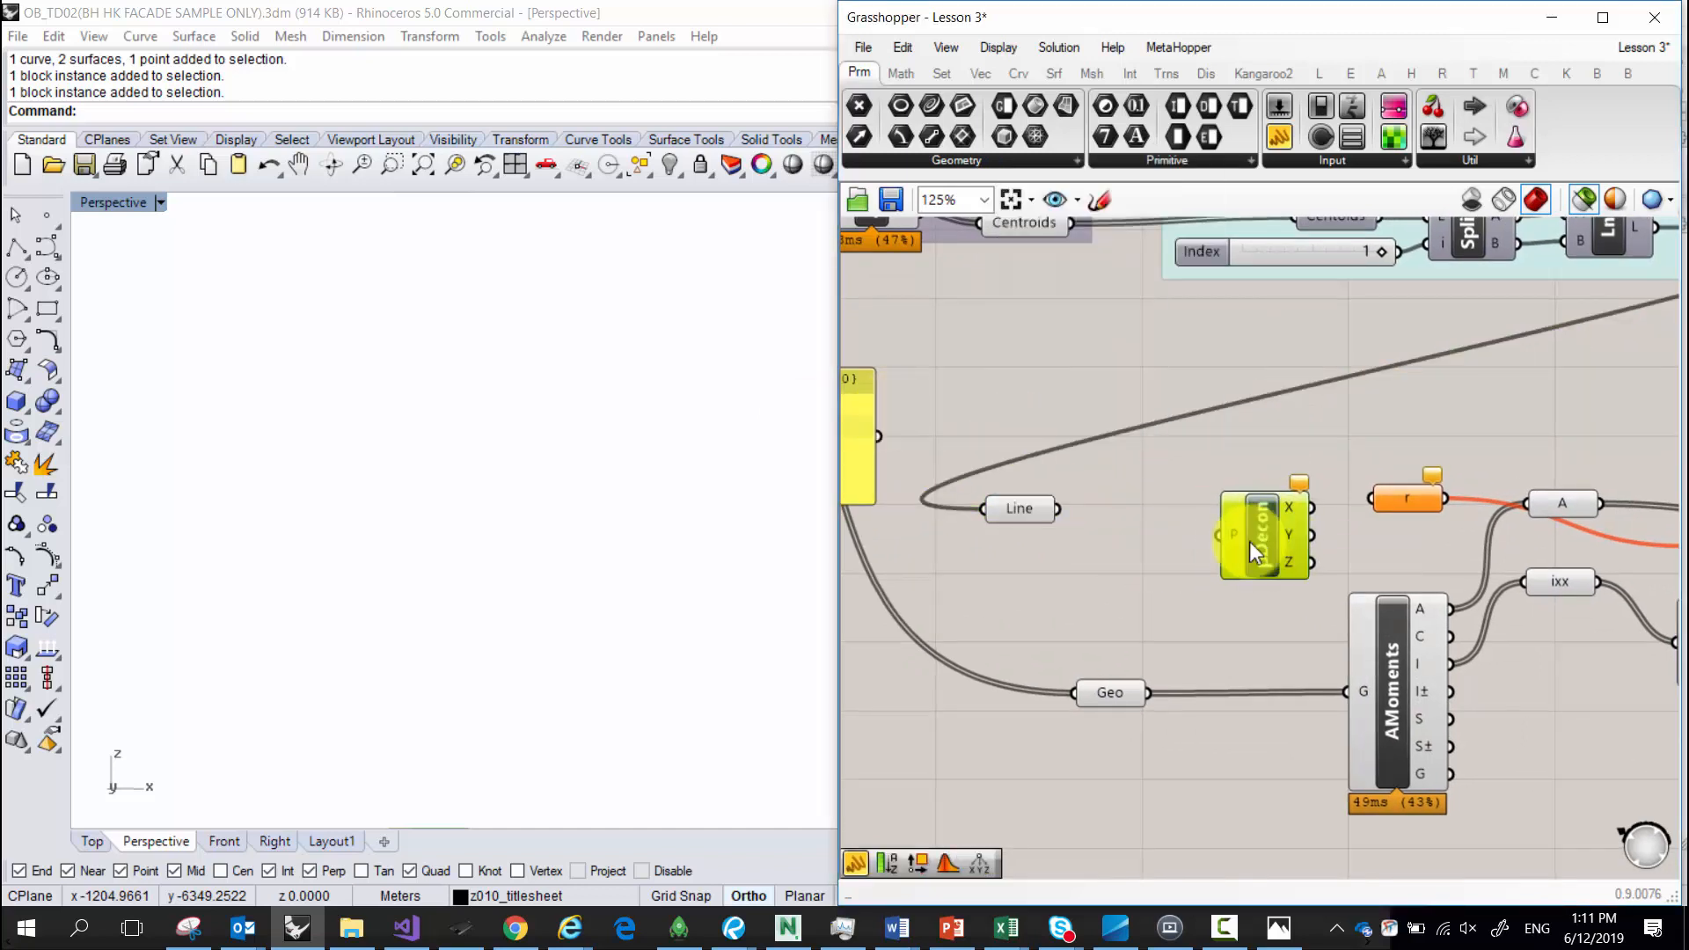
Move the Line, pDecon and r components together into the empty canvas area below the Geo component.
{"action": "double_click", "coordinate": [1134, 490]}
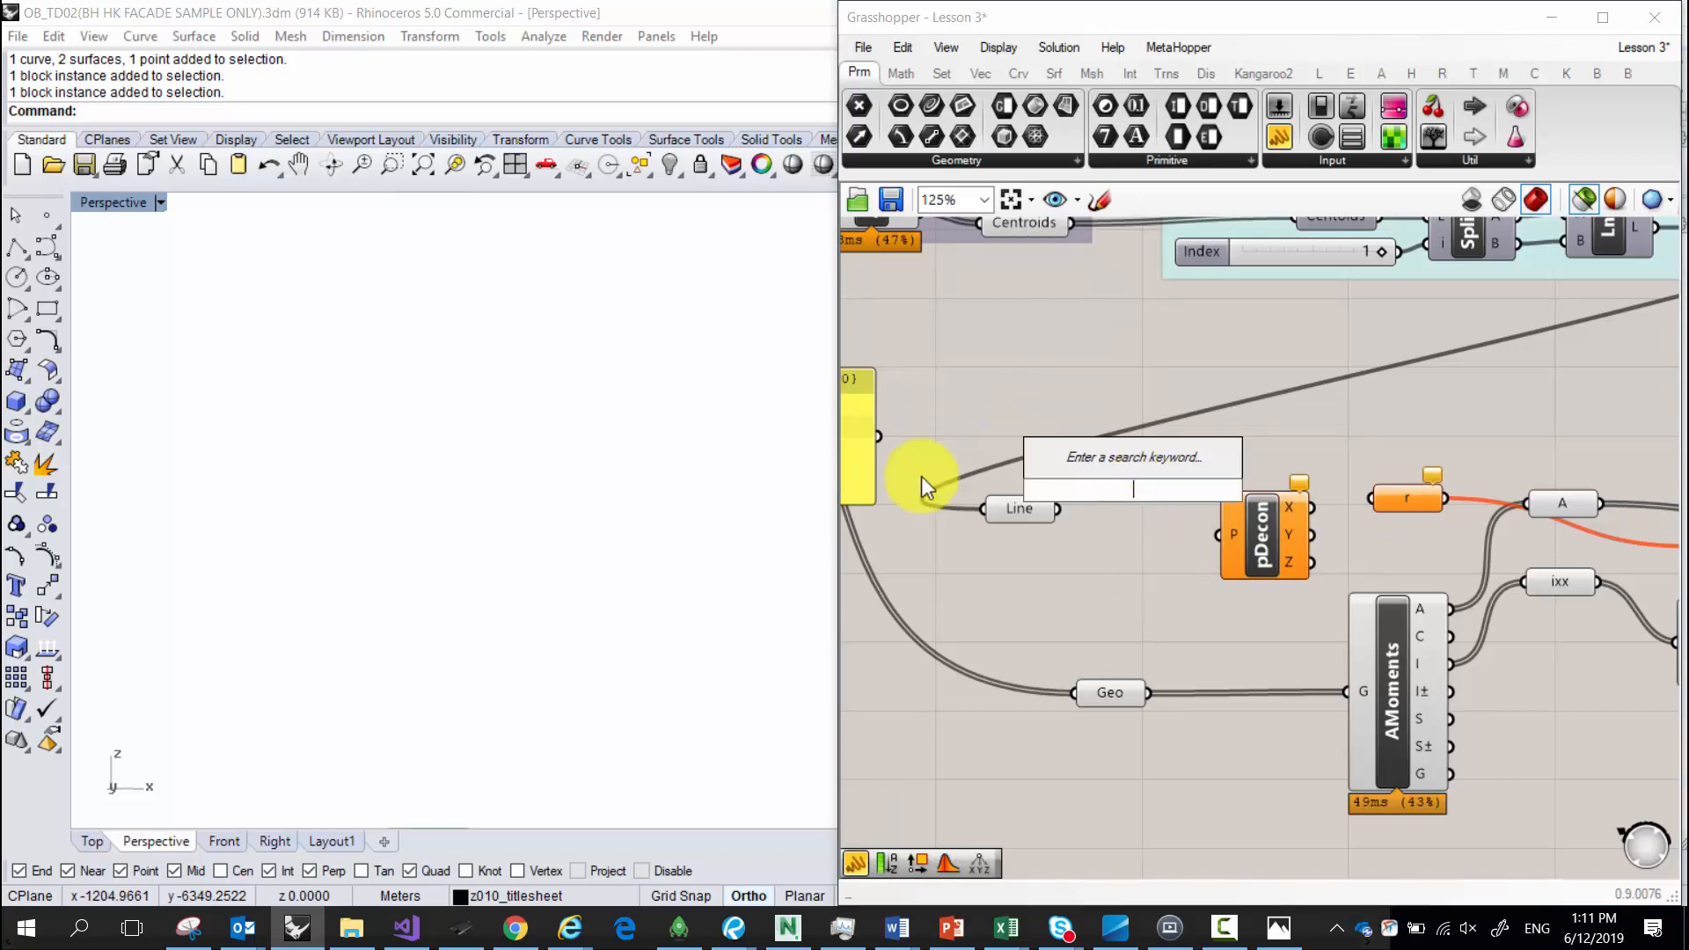
{"action": "scroll", "coordinate": [1260, 540], "scroll_direction": "up", "scroll_amount": 3}
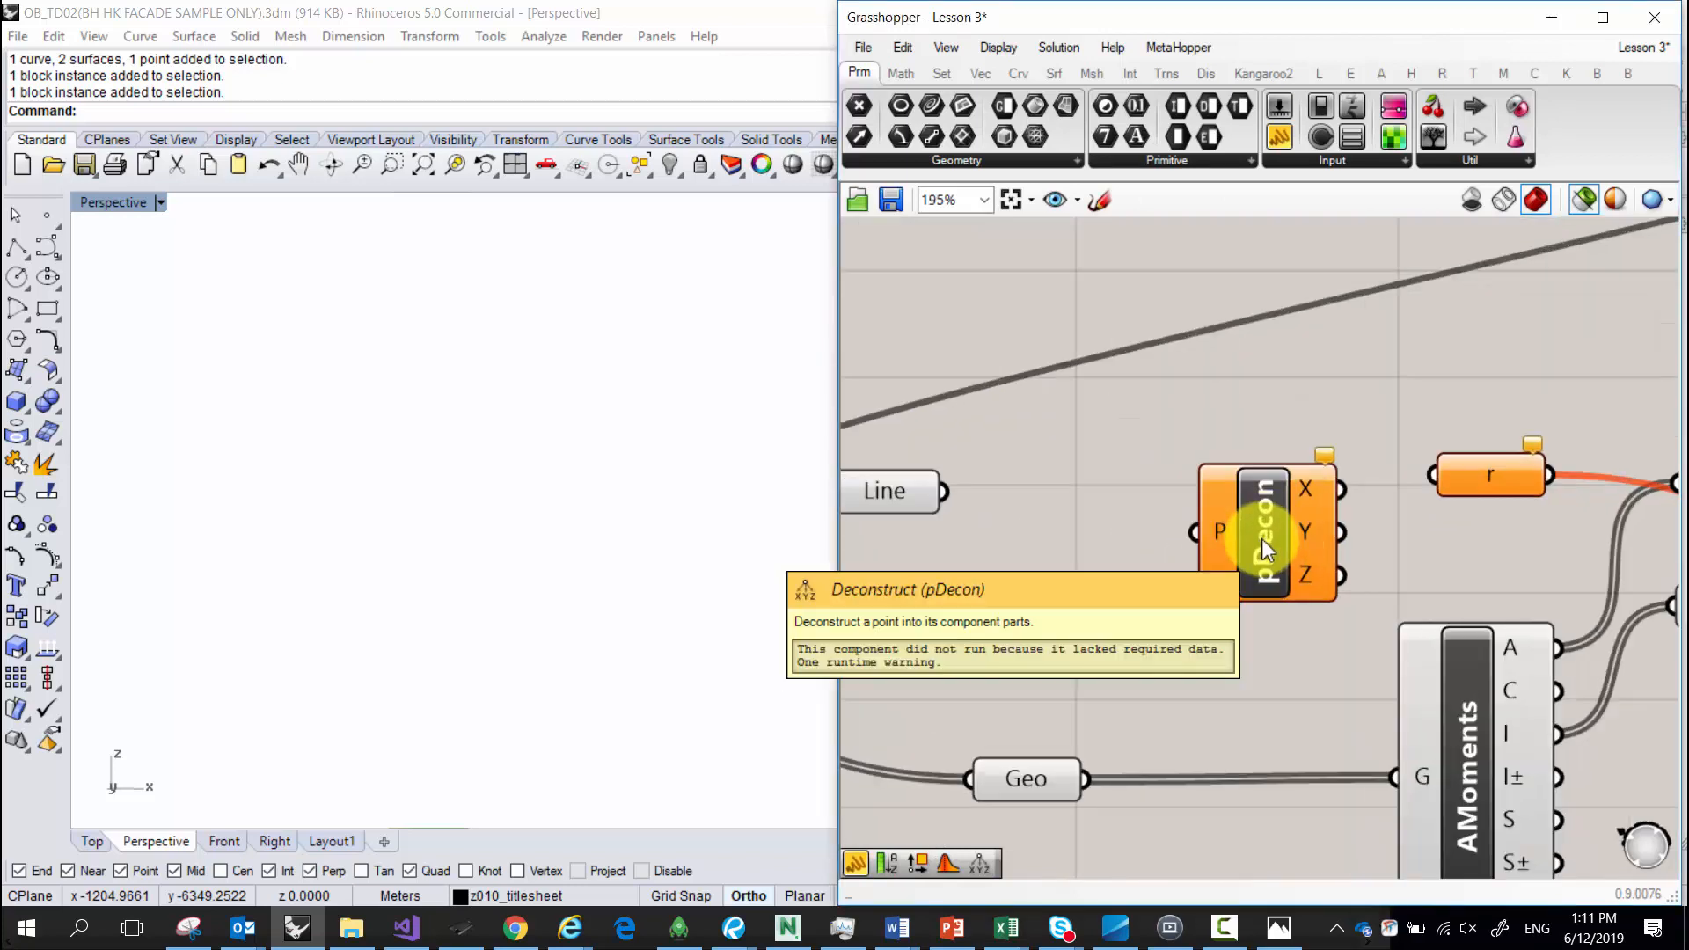
{"action": "left_click_drag", "start_coordinate": [1243, 536], "coordinate": [945, 394]}
{"action": "scroll", "coordinate": [1163, 411], "scroll_direction": "down", "scroll_amount": 3}
{"action": "left_click", "coordinate": [1254, 429]}
{"action": "scroll", "coordinate": [952, 452], "scroll_direction": "down", "scroll_amount": 6}
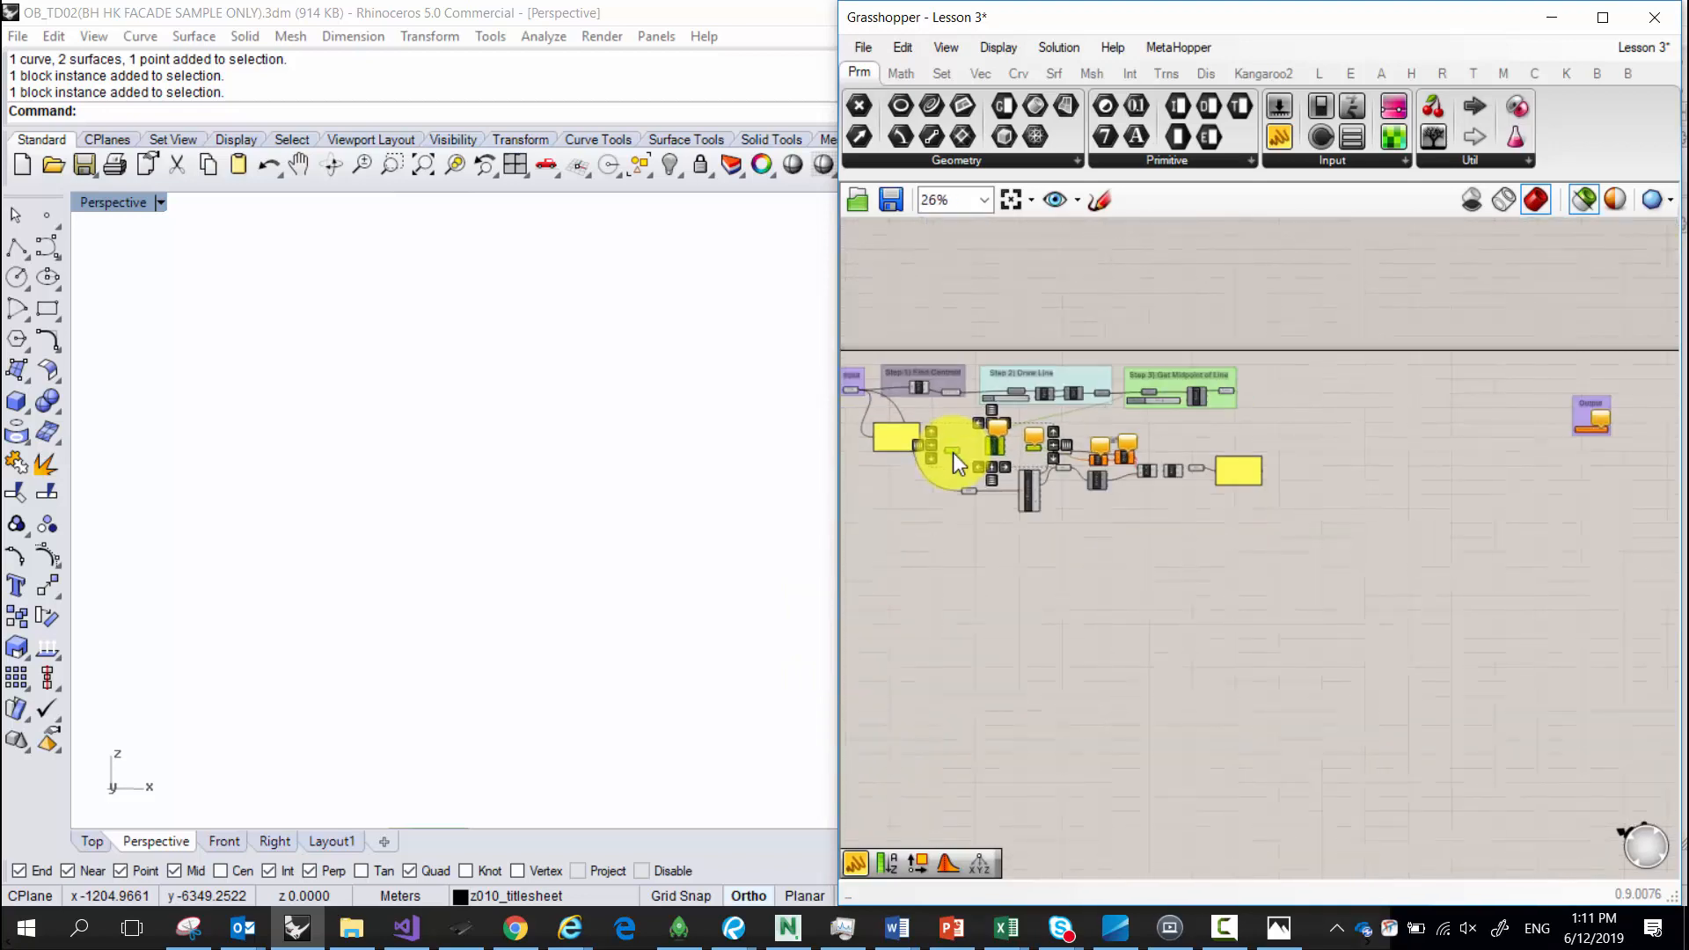
{"action": "left_click_drag", "start_coordinate": [951, 453], "coordinate": [880, 539]}
{"action": "scroll", "coordinate": [890, 547], "scroll_direction": "up", "scroll_amount": 6}
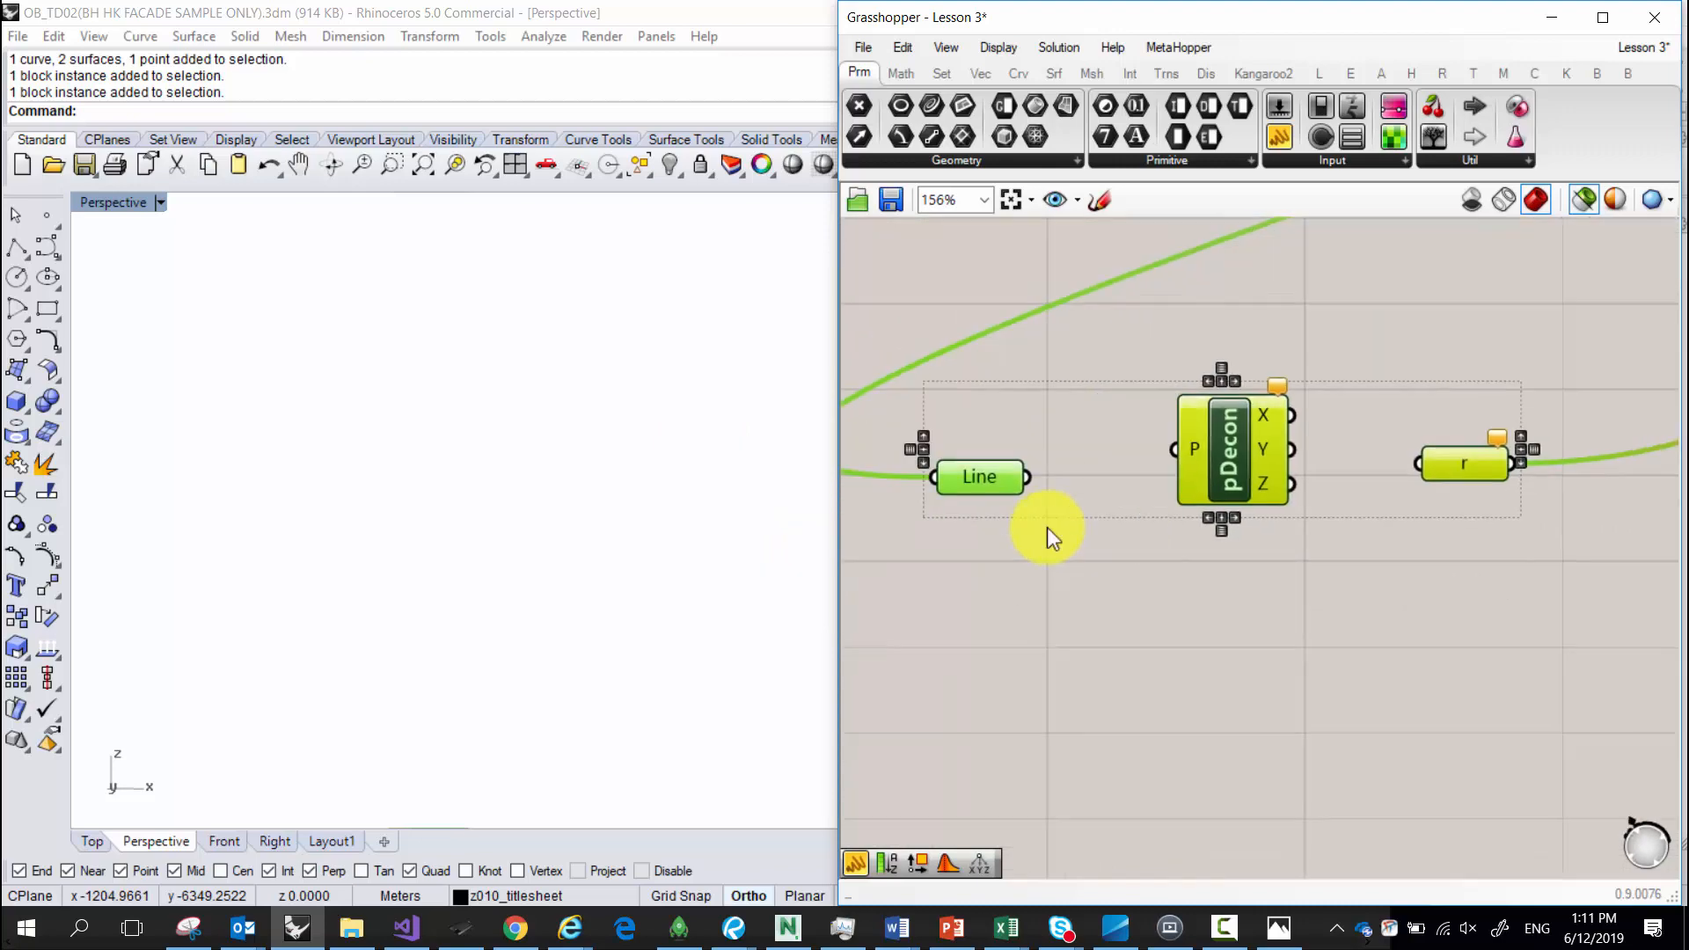
{"action": "left_click_drag", "start_coordinate": [1004, 494], "coordinate": [1001, 531]}
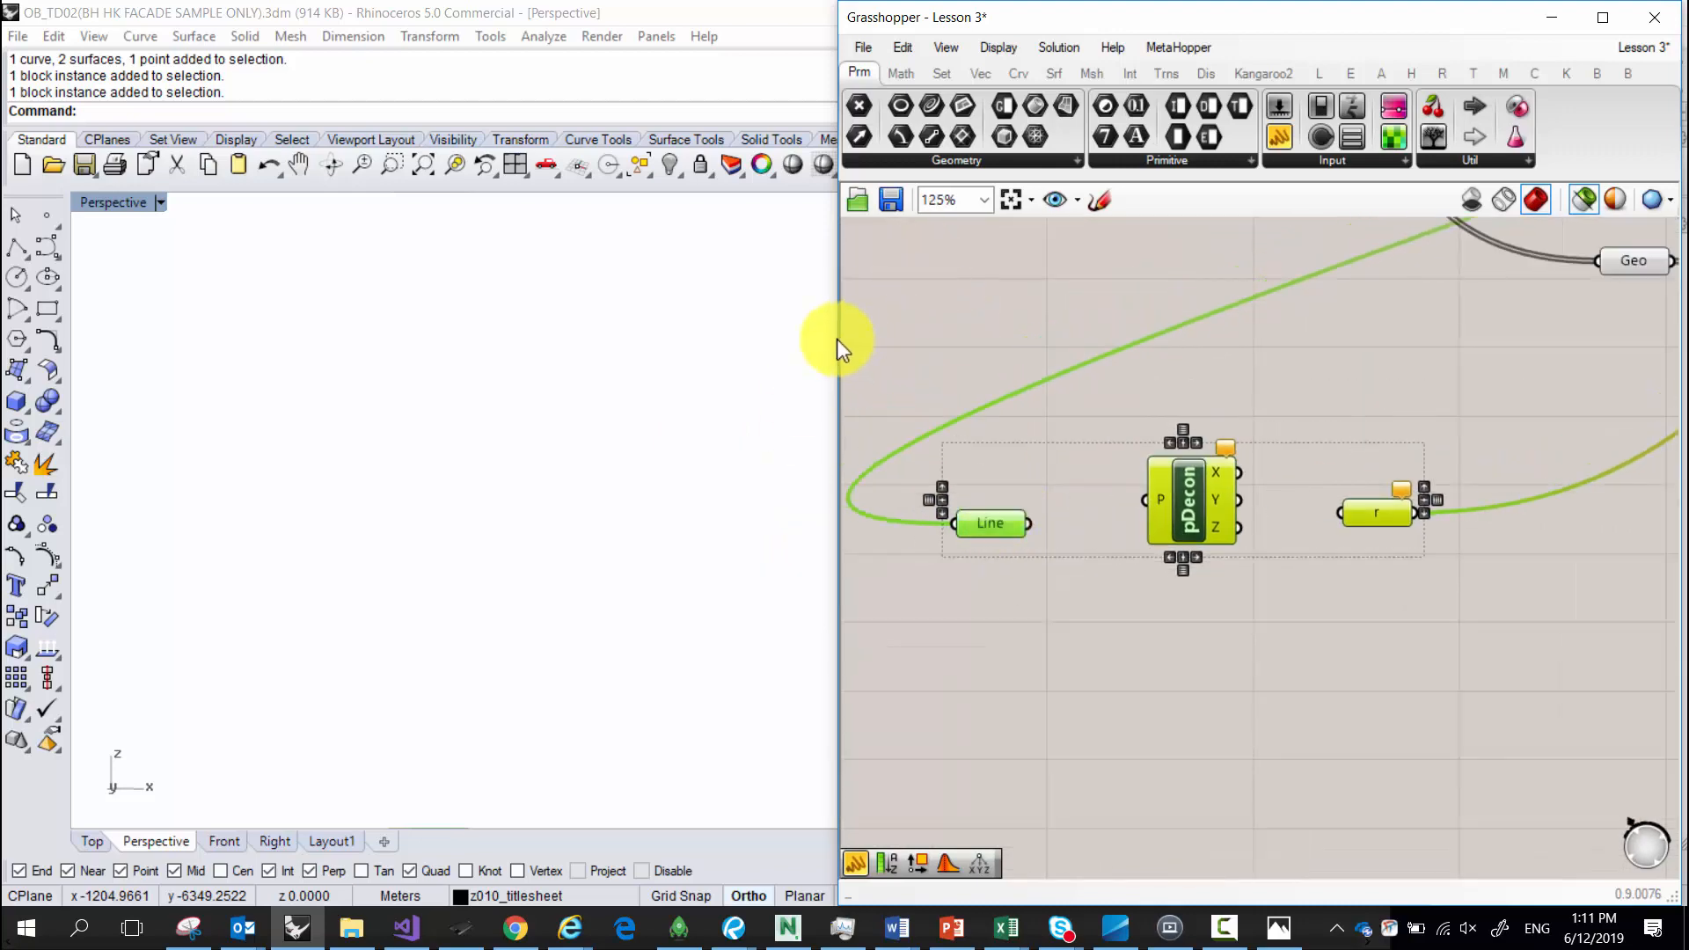
Widen the Grasshopper window and move the pDecon and r components farther away from Line.
{"action": "left_click_drag", "start_coordinate": [837, 339], "coordinate": [440, 348]}
{"action": "left_click", "coordinate": [735, 504]}
{"action": "scroll", "coordinate": [789, 563], "scroll_direction": "up", "scroll_amount": 2}
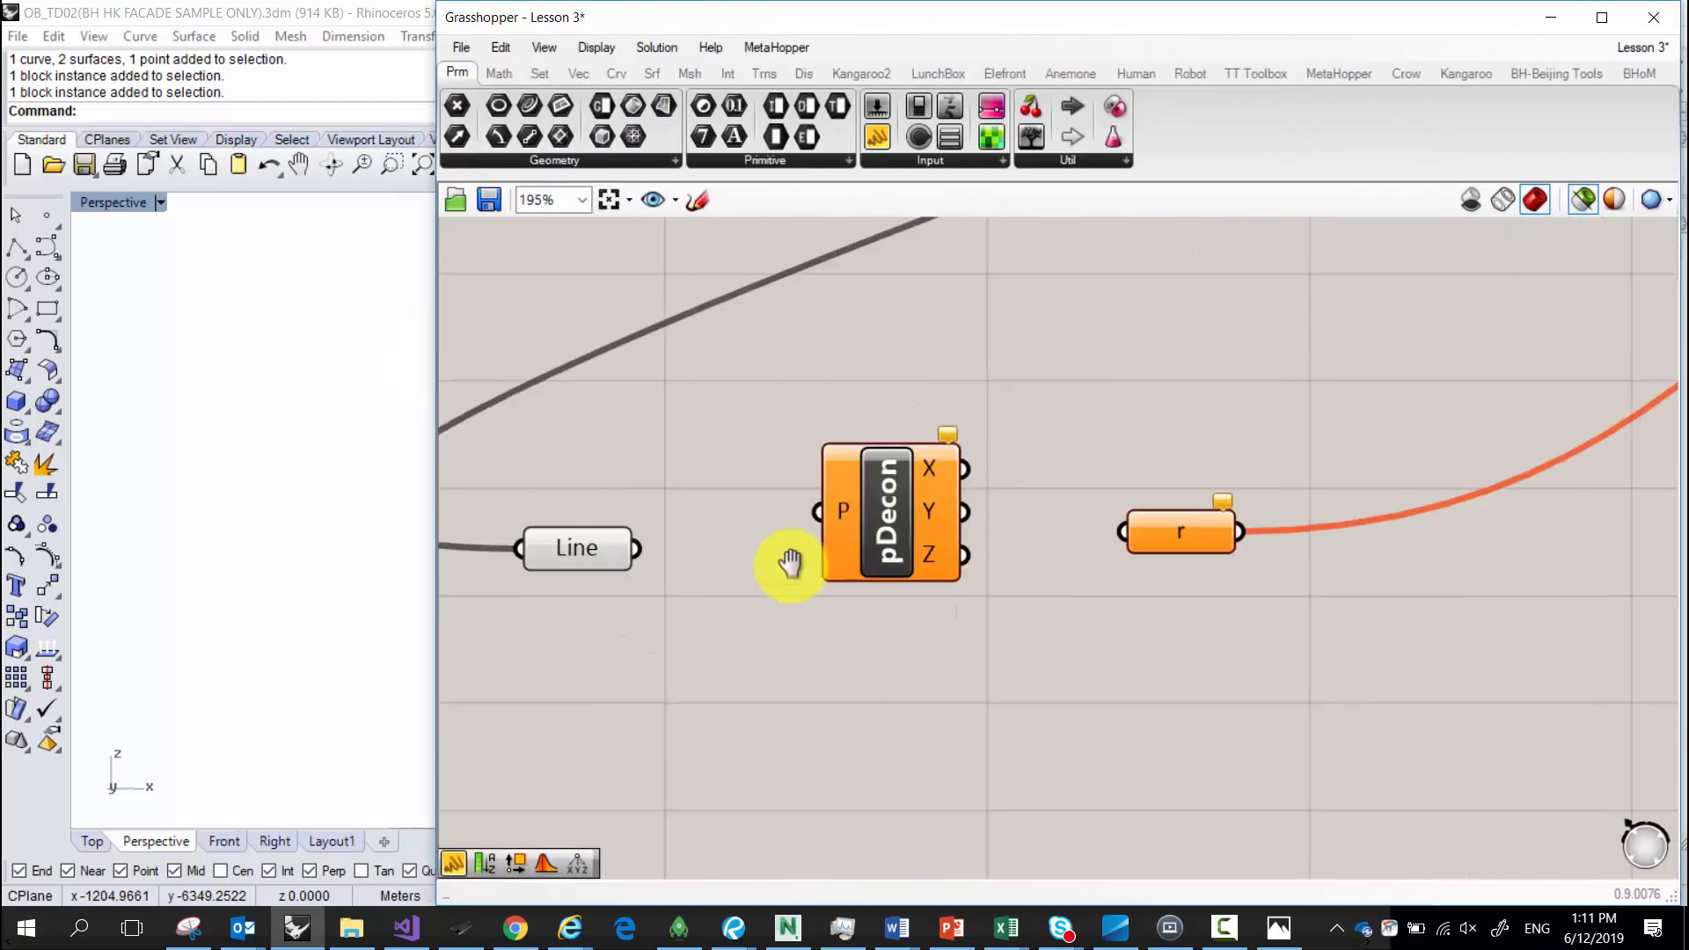
{"action": "left_click_drag", "start_coordinate": [1278, 612], "coordinate": [999, 499]}
{"action": "scroll", "coordinate": [1059, 538], "scroll_direction": "down", "scroll_amount": 5}
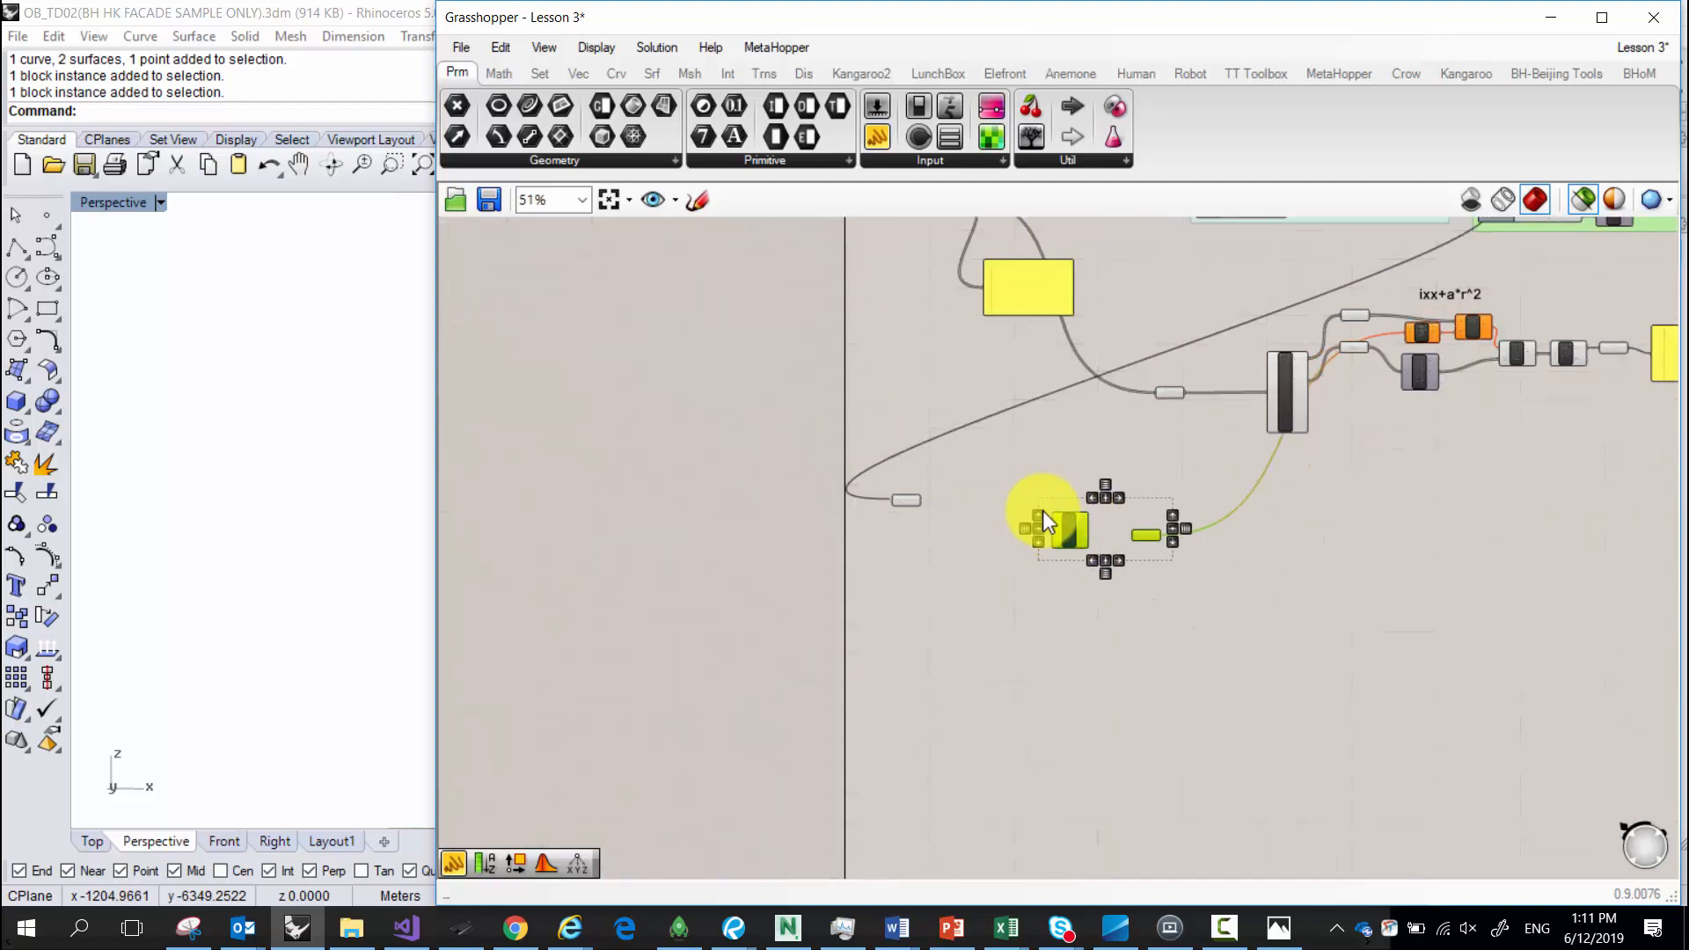
{"action": "scroll", "coordinate": [1044, 517], "scroll_direction": "up", "scroll_amount": 4}
Add an End Points component beside Line and connect the Line output to its C input.
{"action": "double_click", "coordinate": [837, 475]}
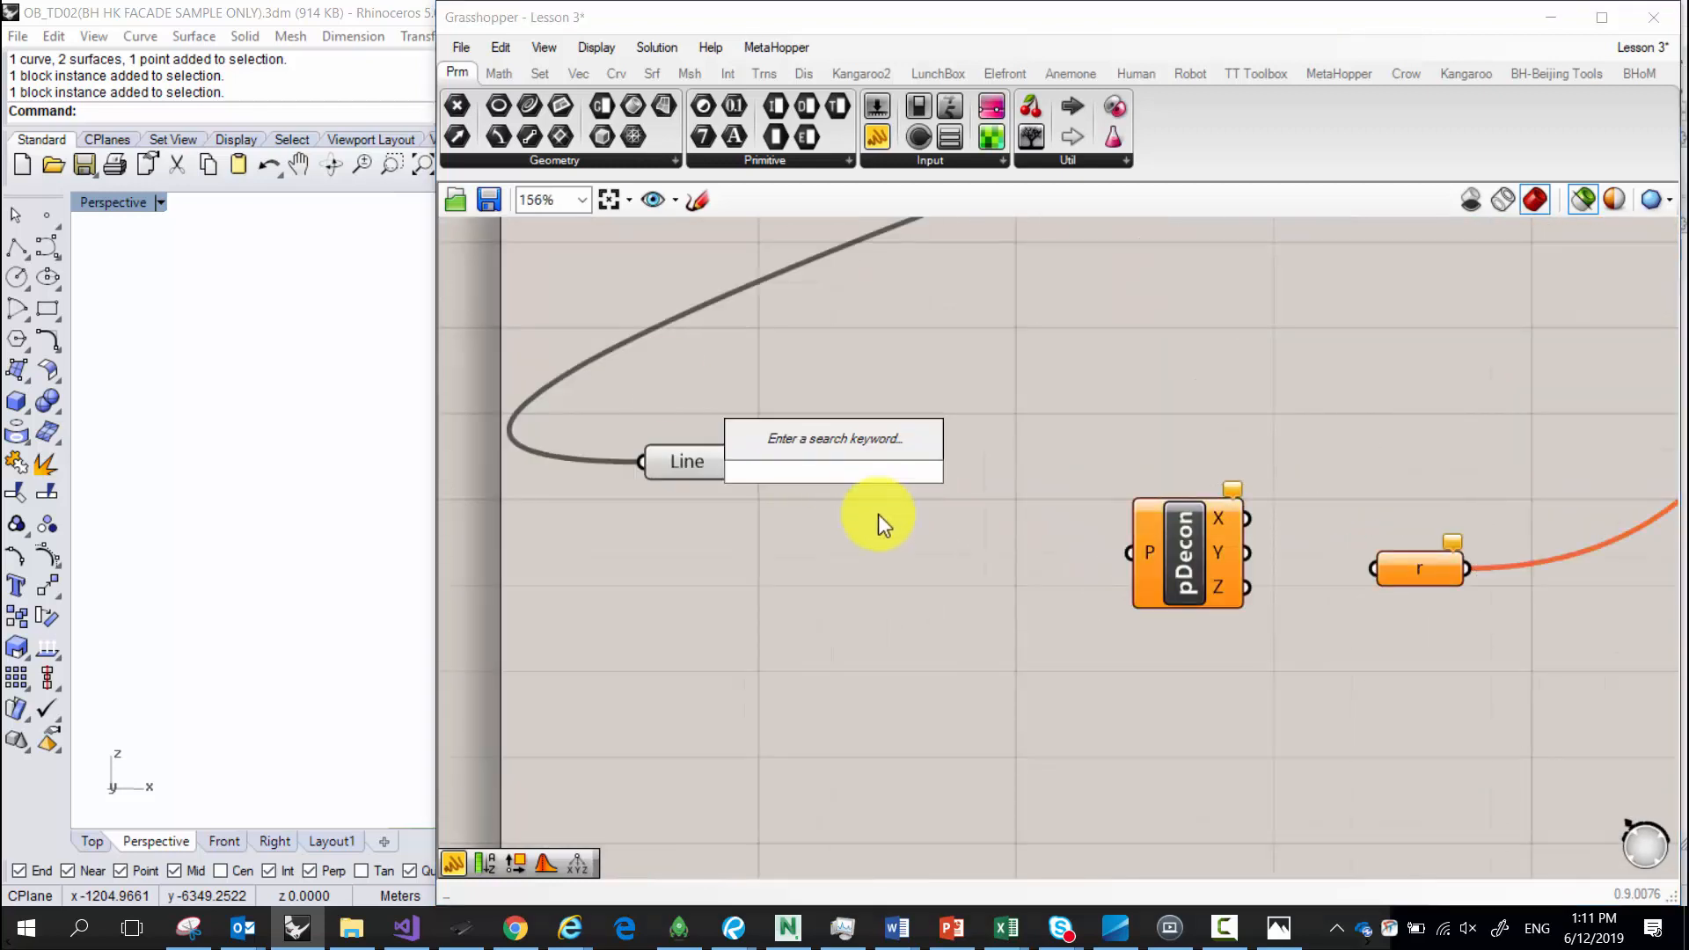
{"action": "type", "text": "end"}
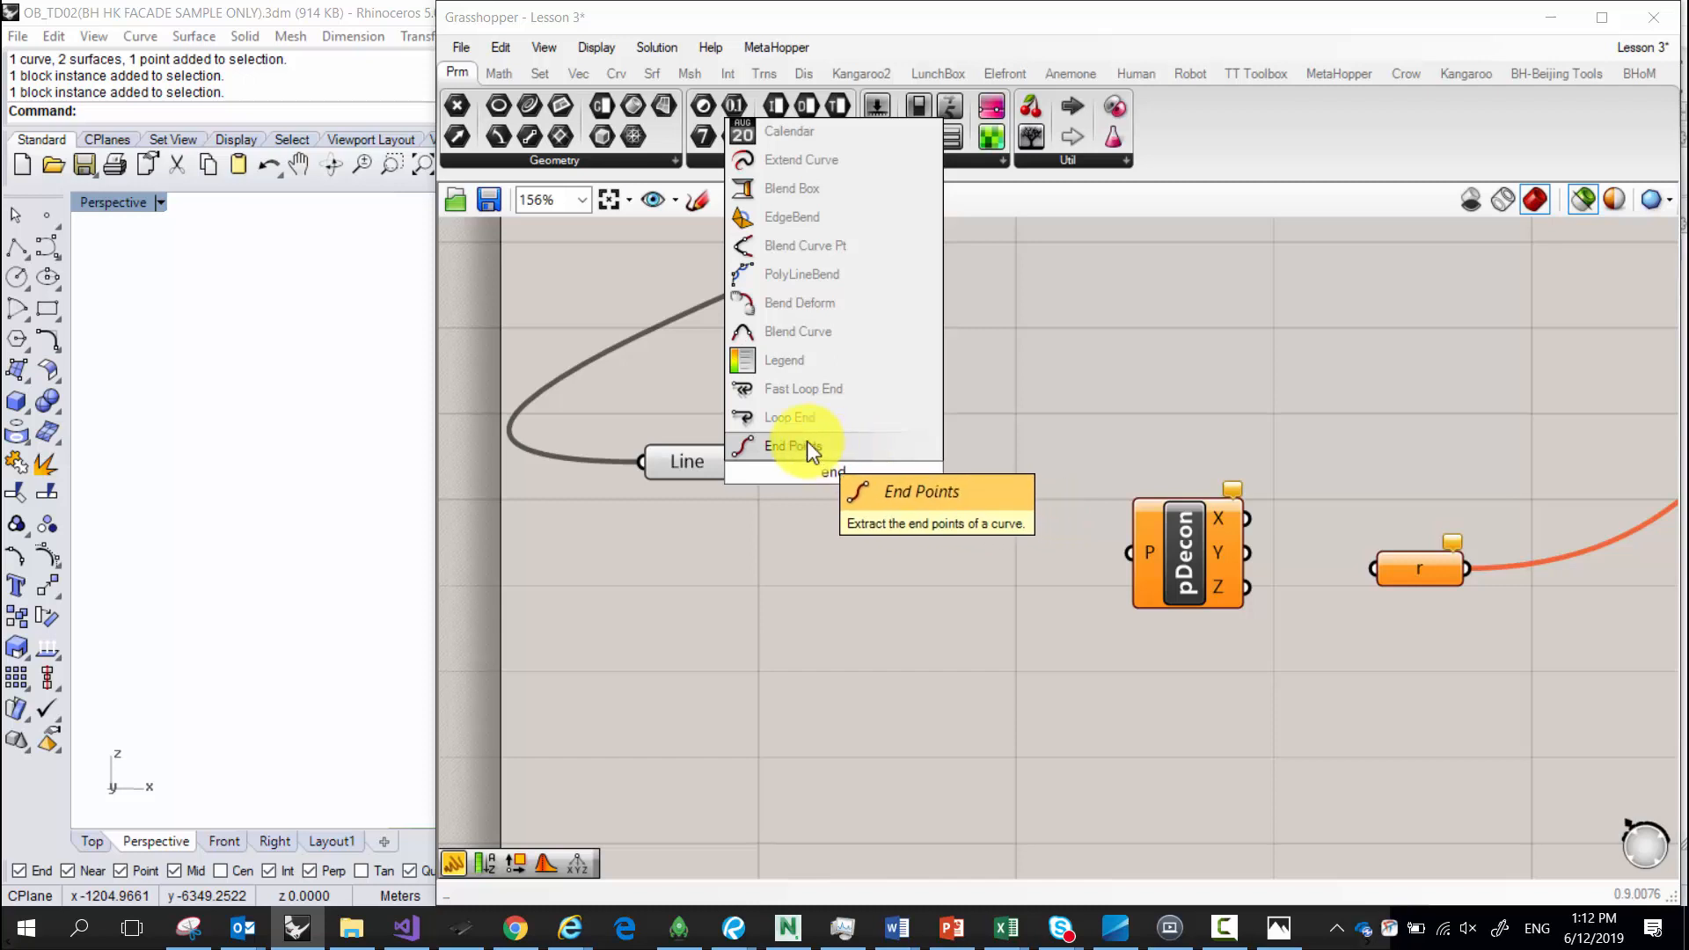
{"action": "left_click", "coordinate": [814, 445]}
{"action": "left_click_drag", "start_coordinate": [735, 467], "coordinate": [774, 472]}
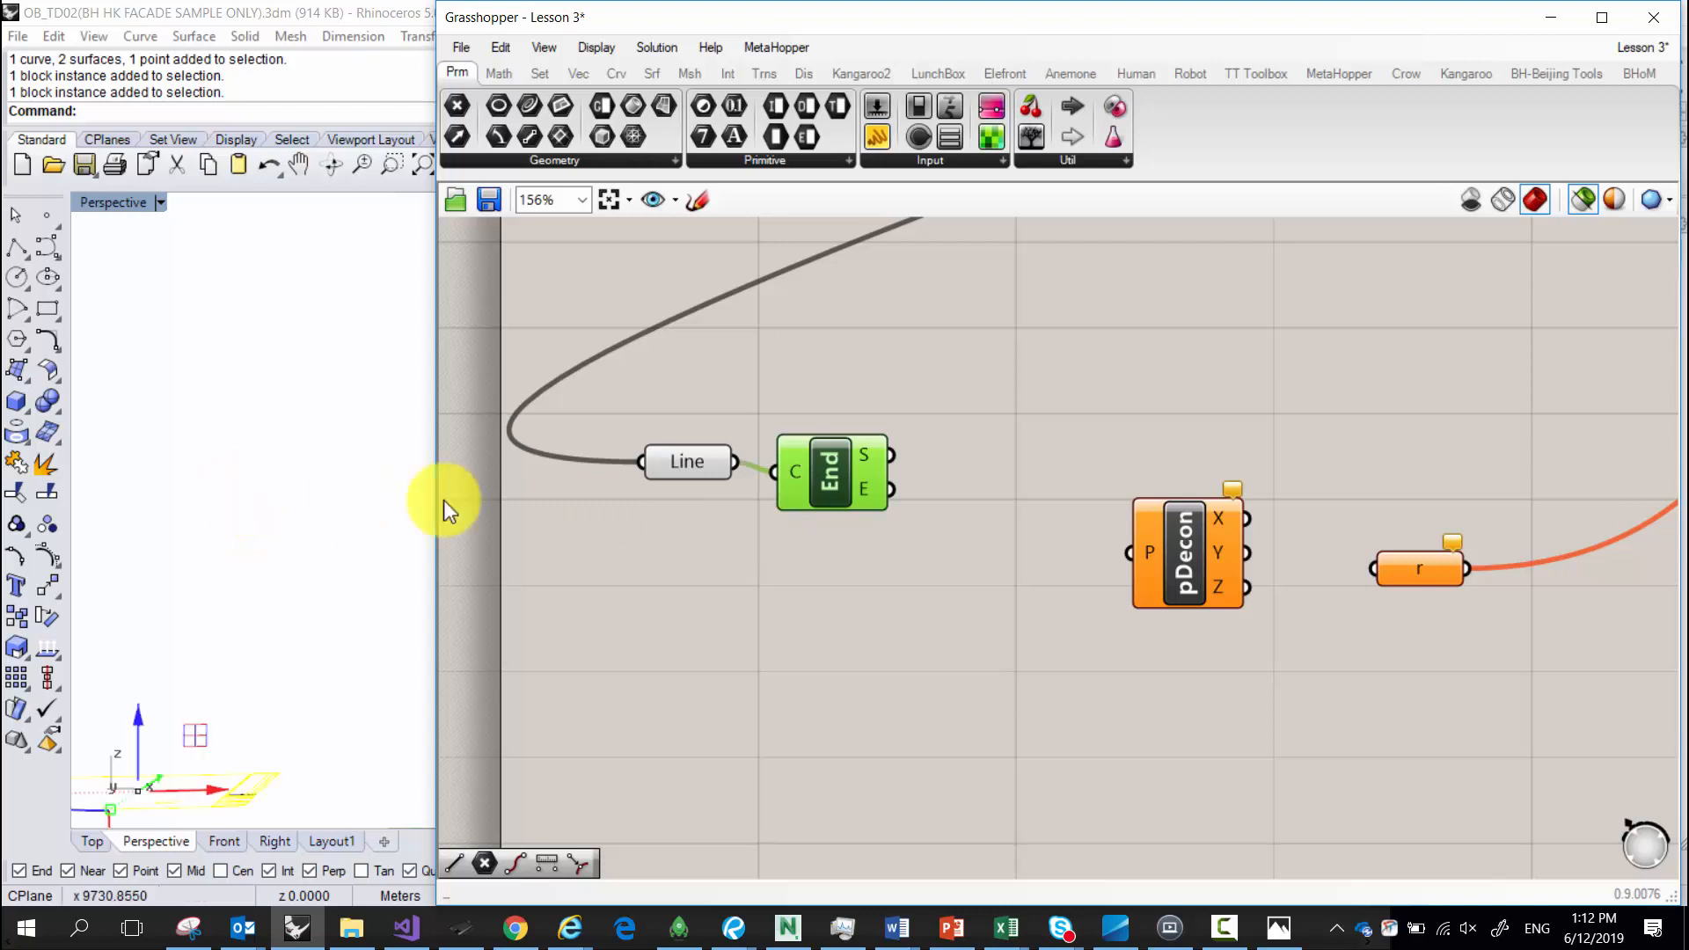
Frame the line's end points from above in the Perspective viewport and align the End component with Line.
{"action": "middle_click", "coordinate": [825, 476]}
{"action": "left_click", "coordinate": [907, 565]}
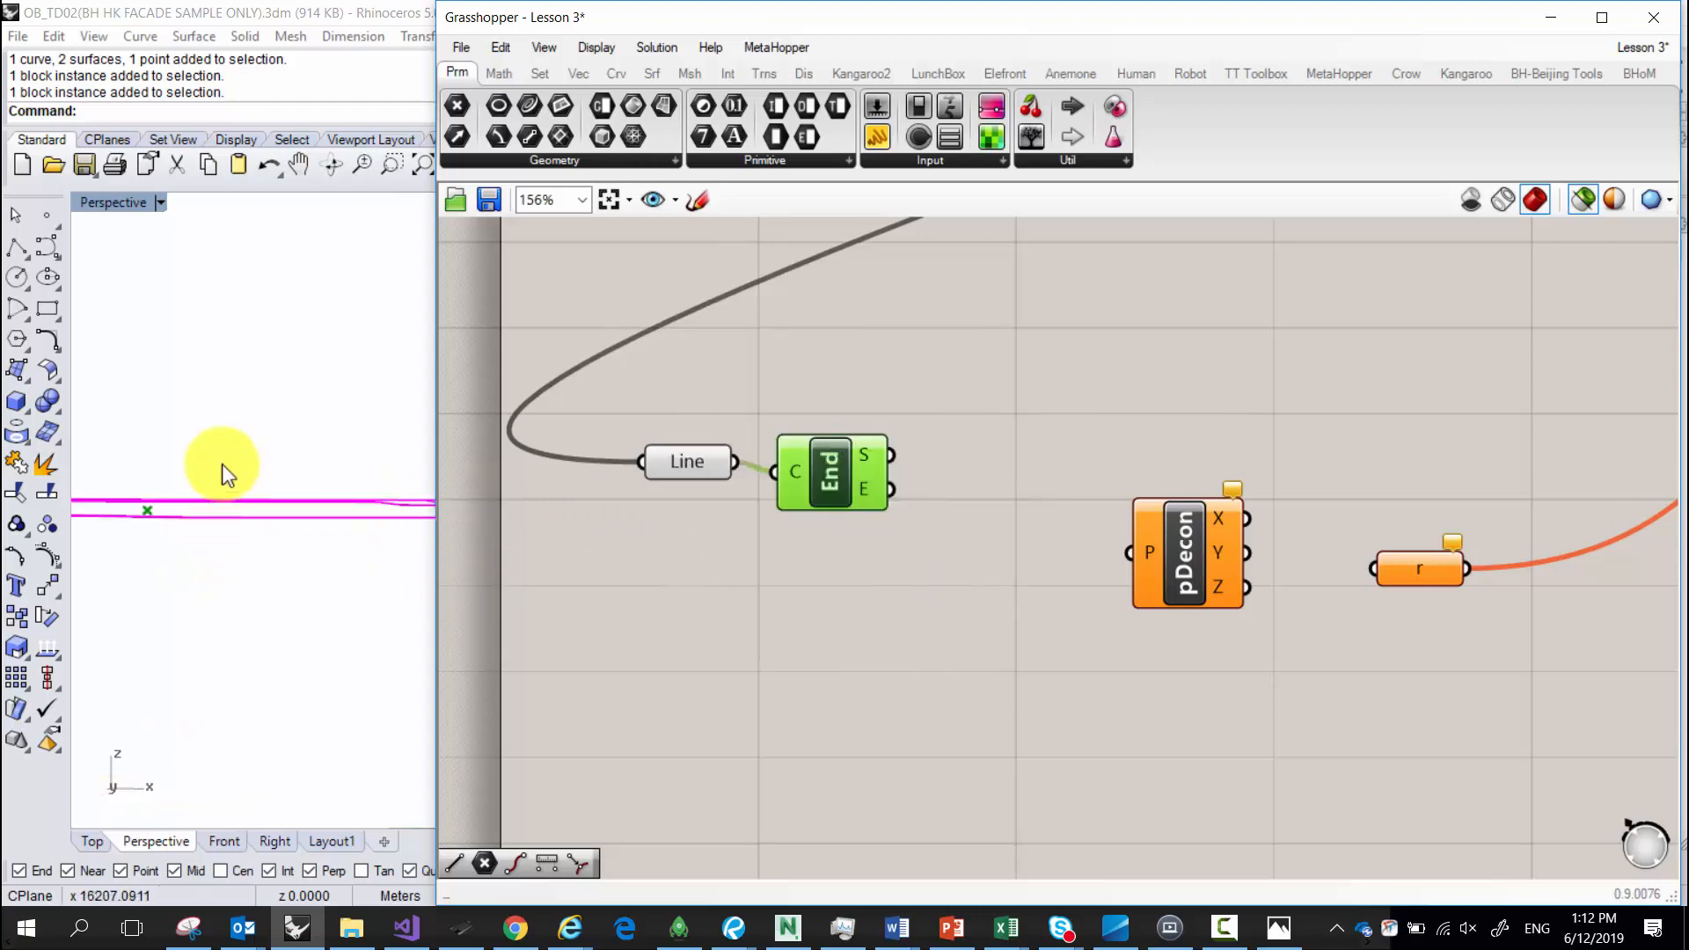
{"action": "right_click_drag", "start_coordinate": [222, 463], "coordinate": [222, 622]}
{"action": "scroll", "coordinate": [299, 572], "scroll_direction": "up", "scroll_amount": 5}
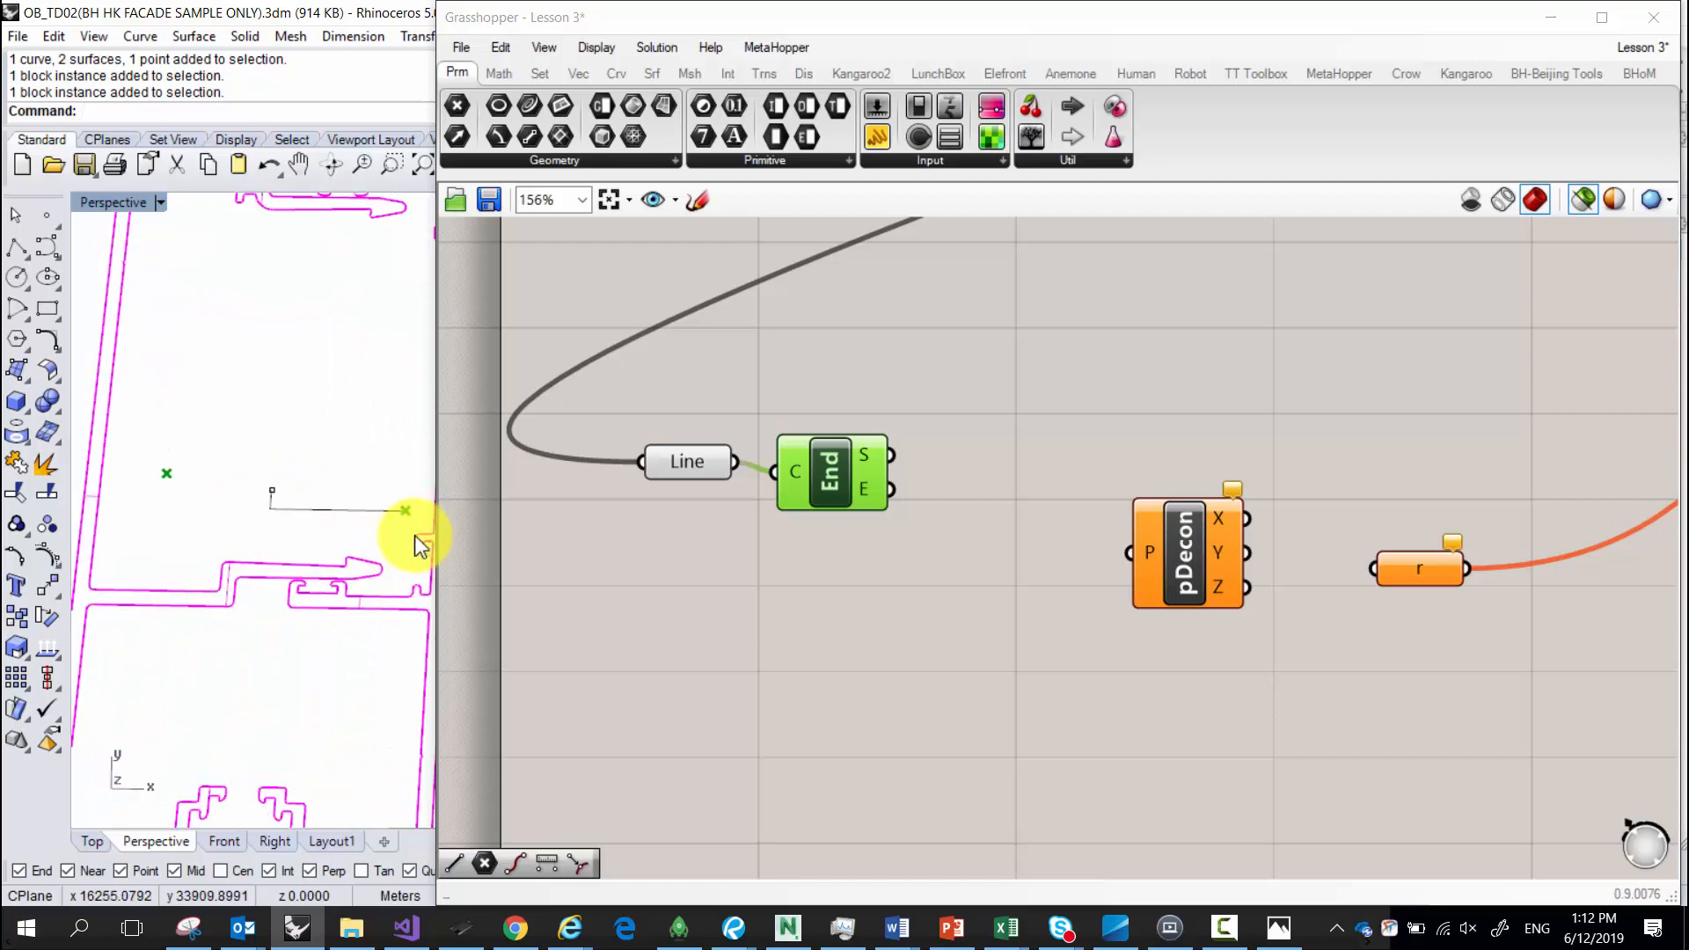
{"action": "left_click_drag", "start_coordinate": [849, 468], "coordinate": [865, 458]}
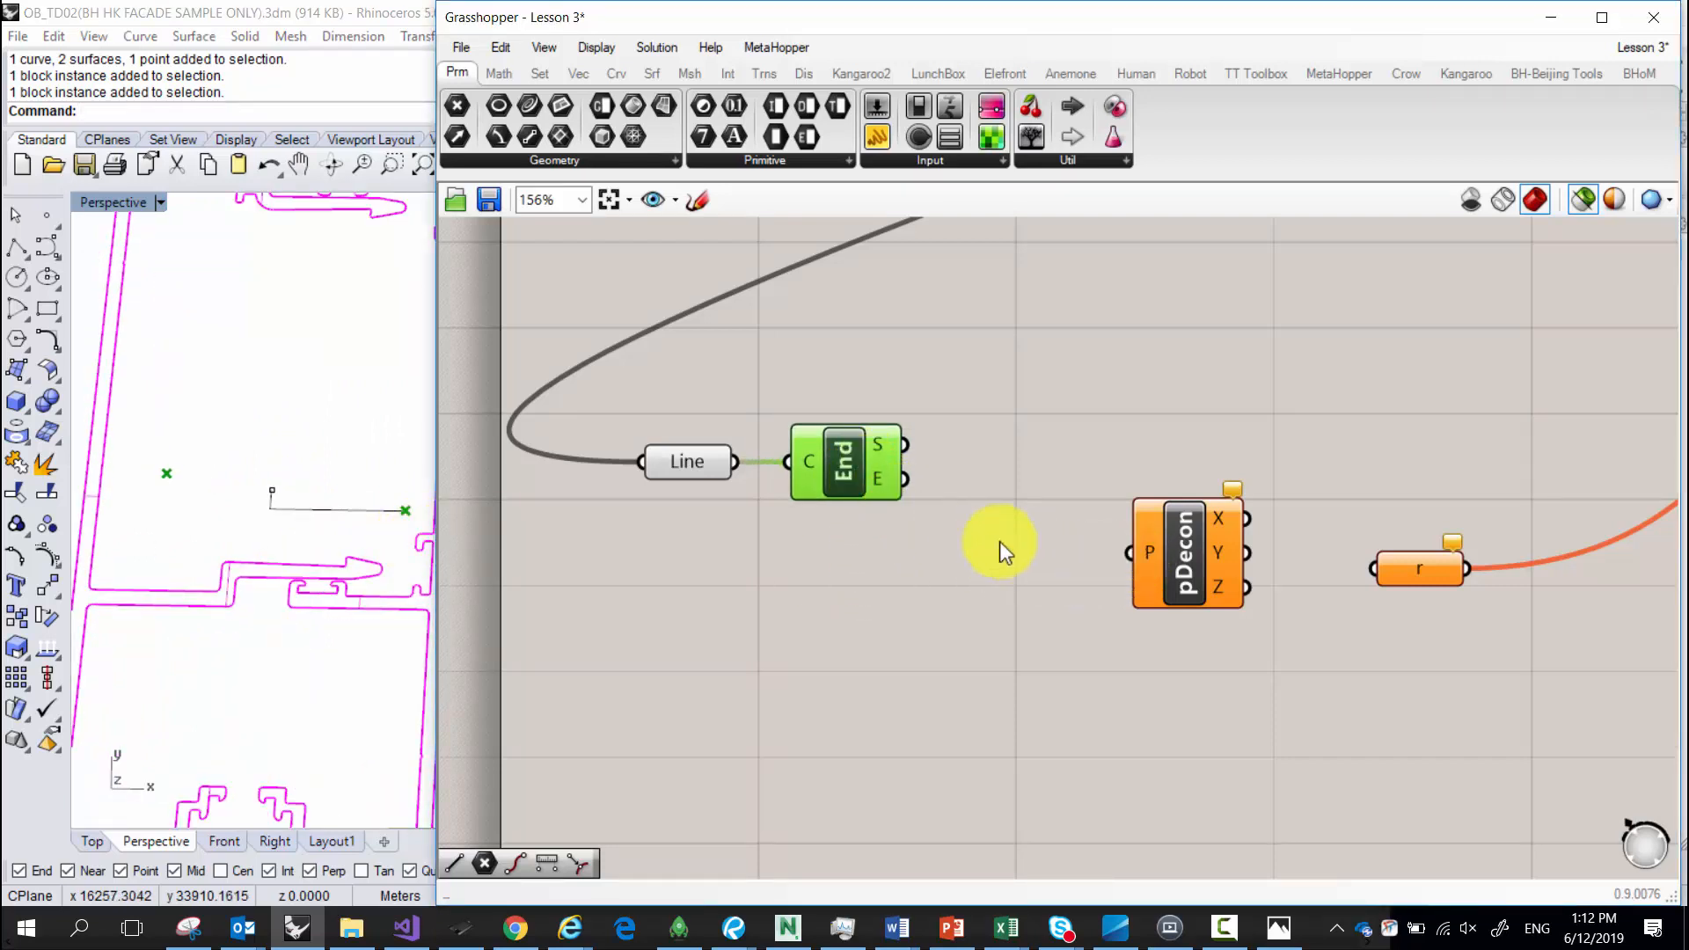
{"action": "left_click", "coordinate": [883, 556]}
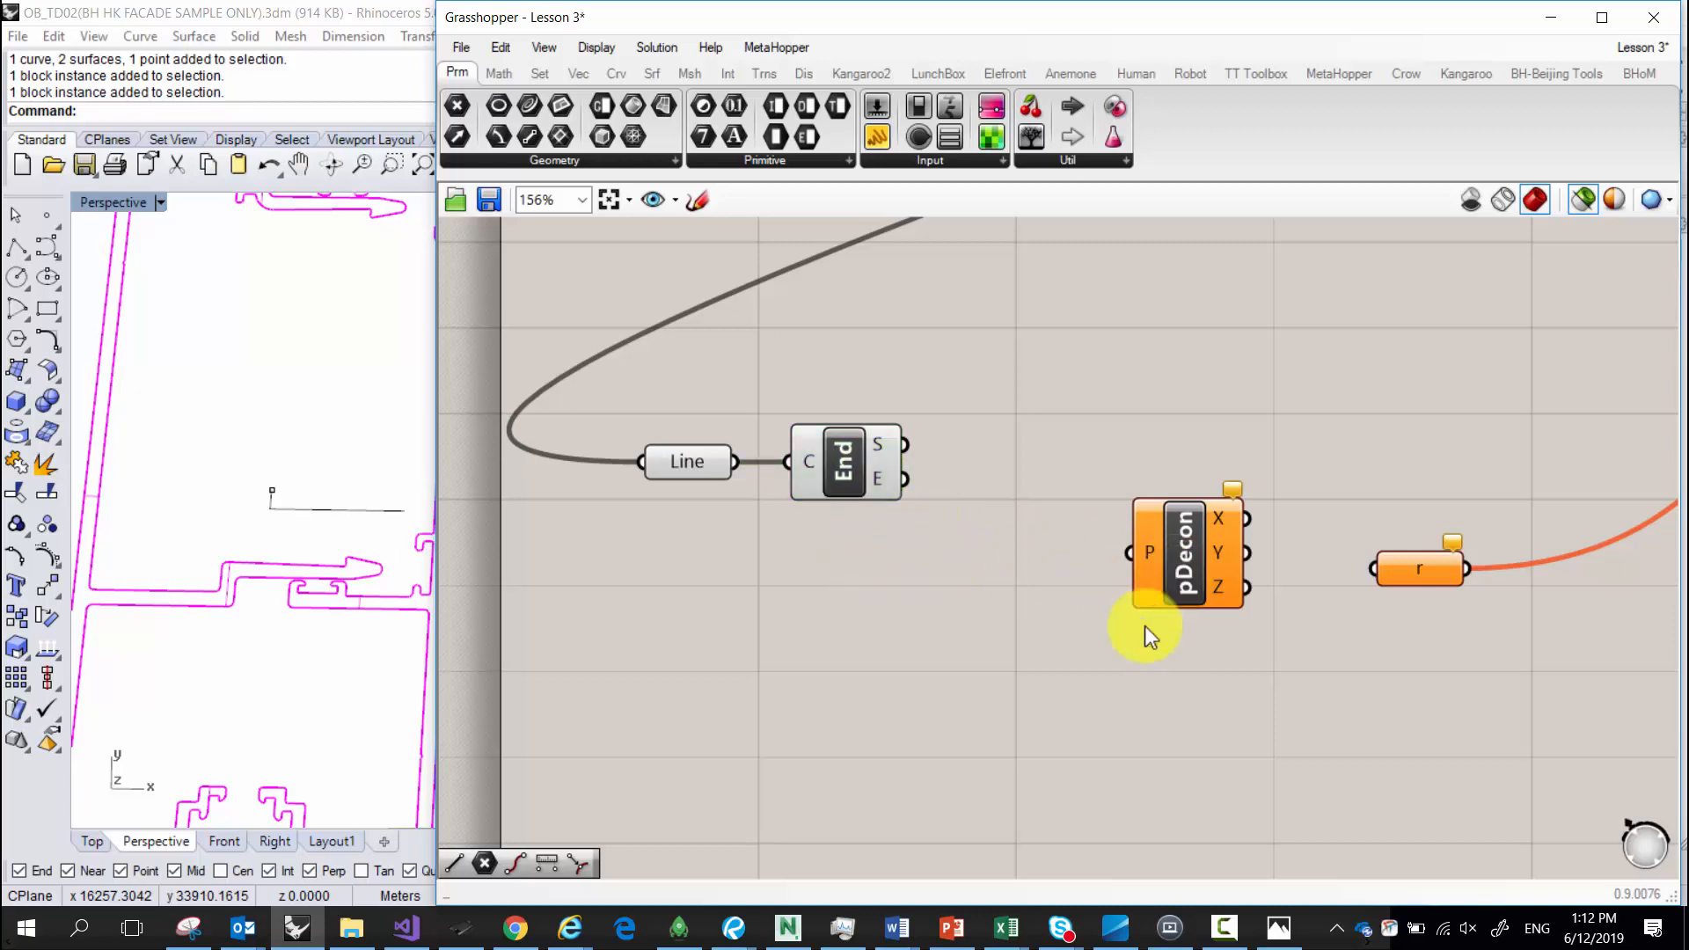
Review the point-coordinate scheme in the Snipping Tool exercise sketch and return to Grasshopper.
{"action": "left_click", "coordinate": [1278, 928]}
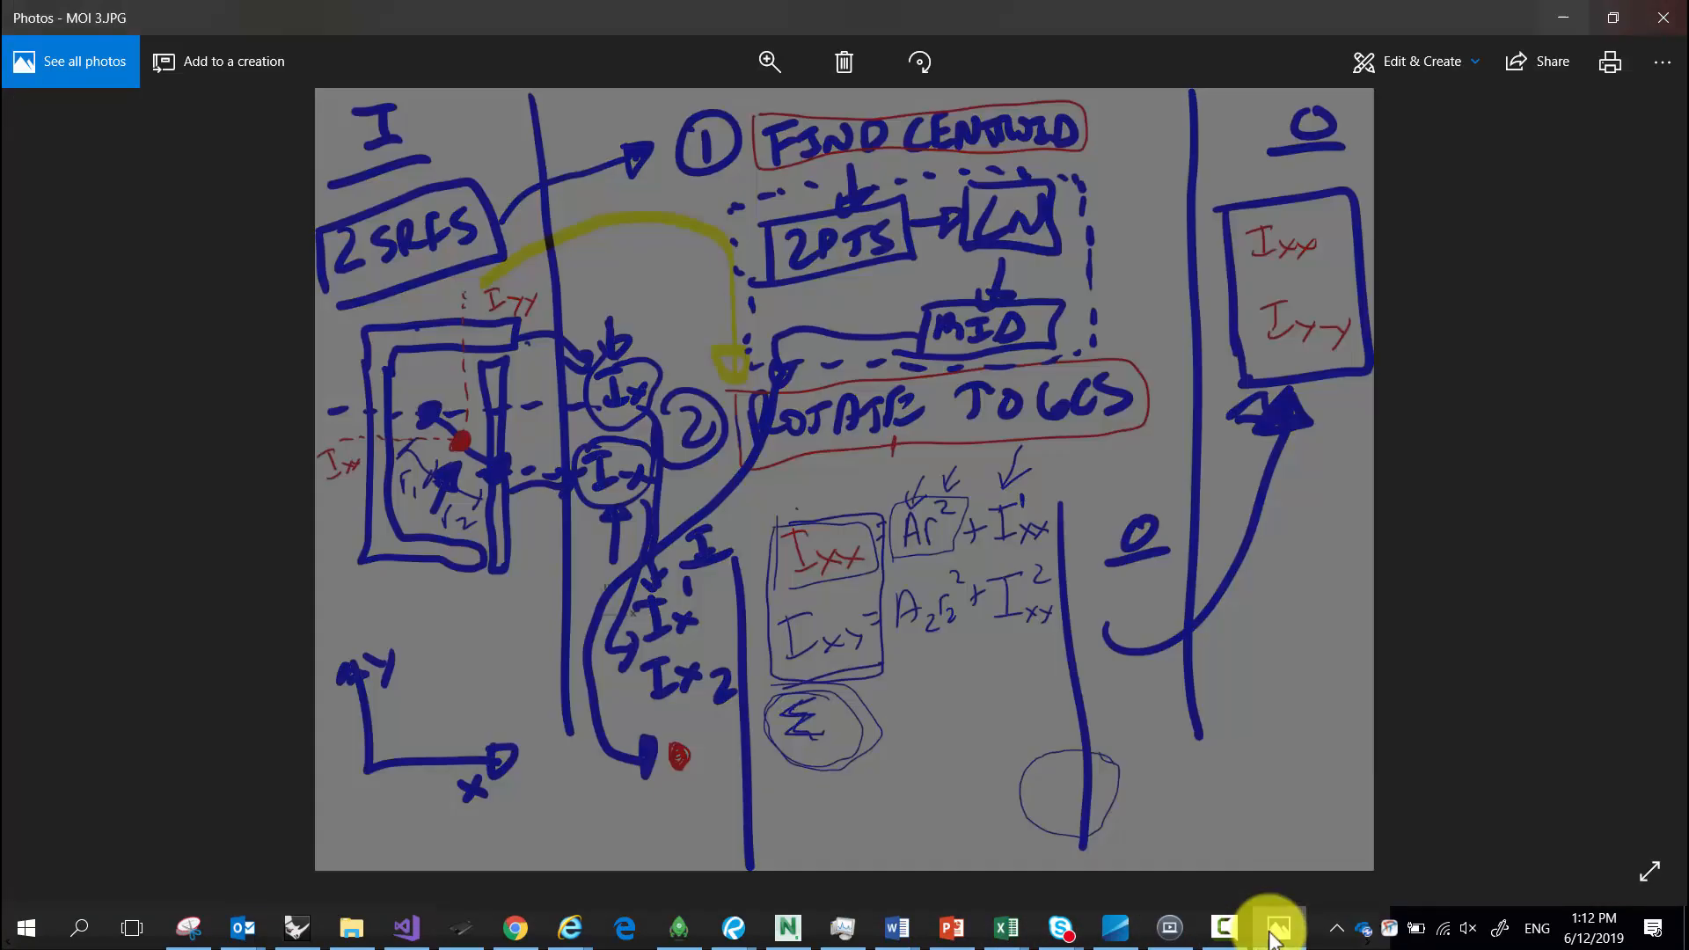
{"action": "left_click", "coordinate": [1276, 928]}
{"action": "left_click", "coordinate": [189, 931]}
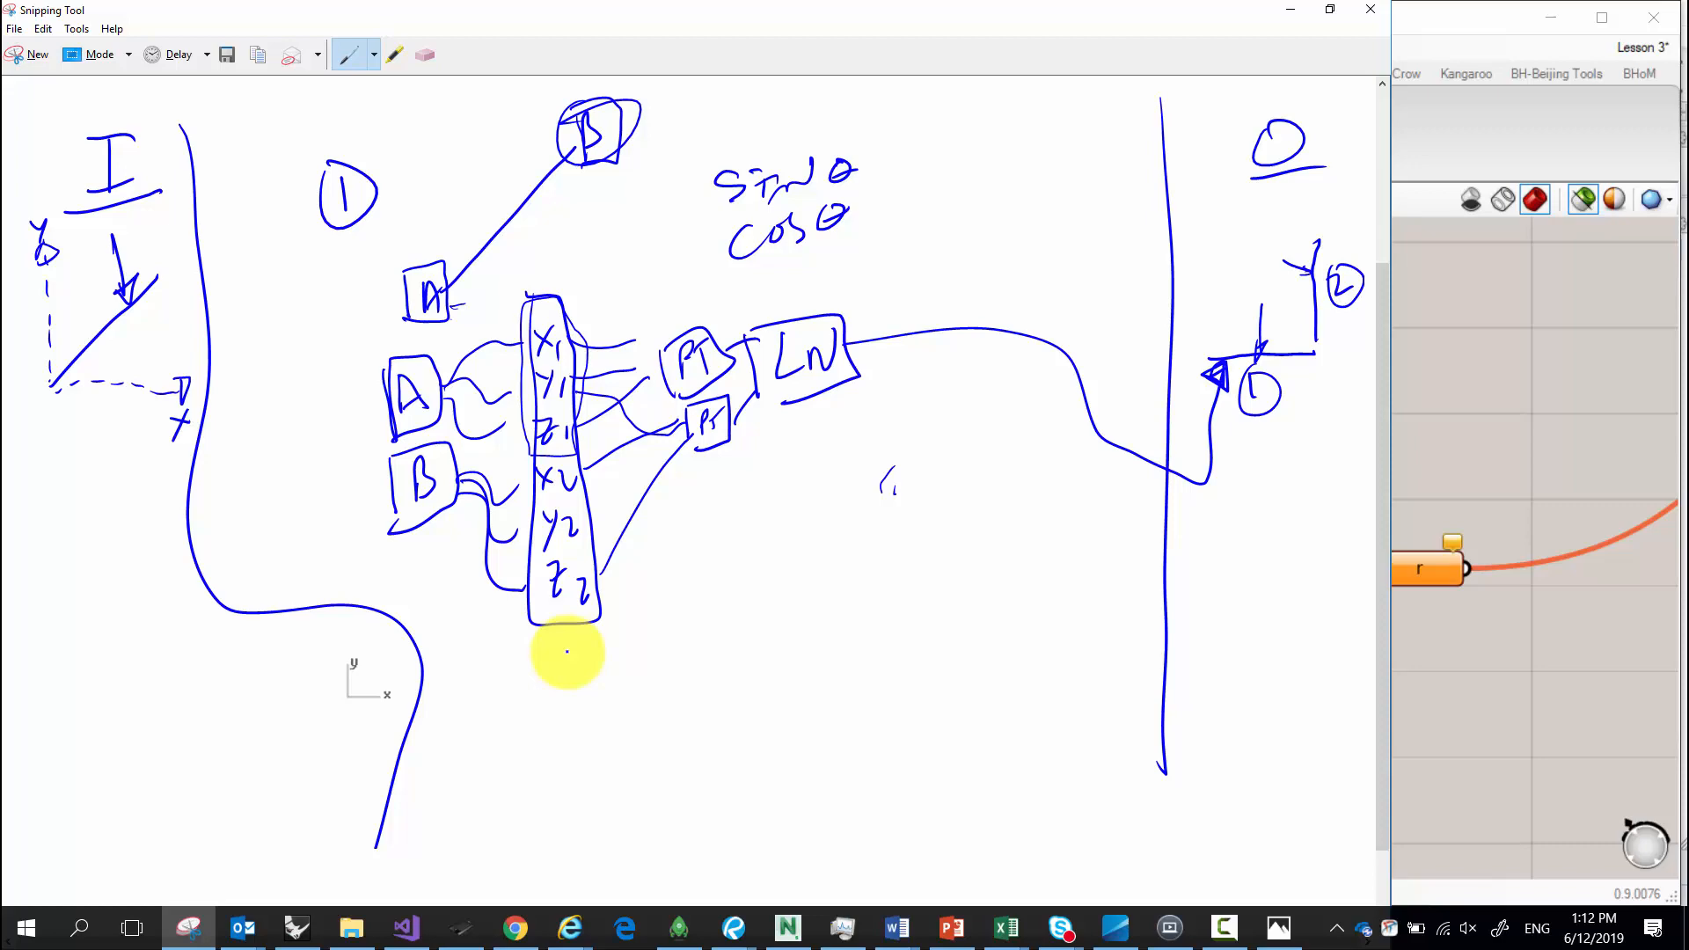
{"action": "left_click", "coordinate": [1538, 328]}
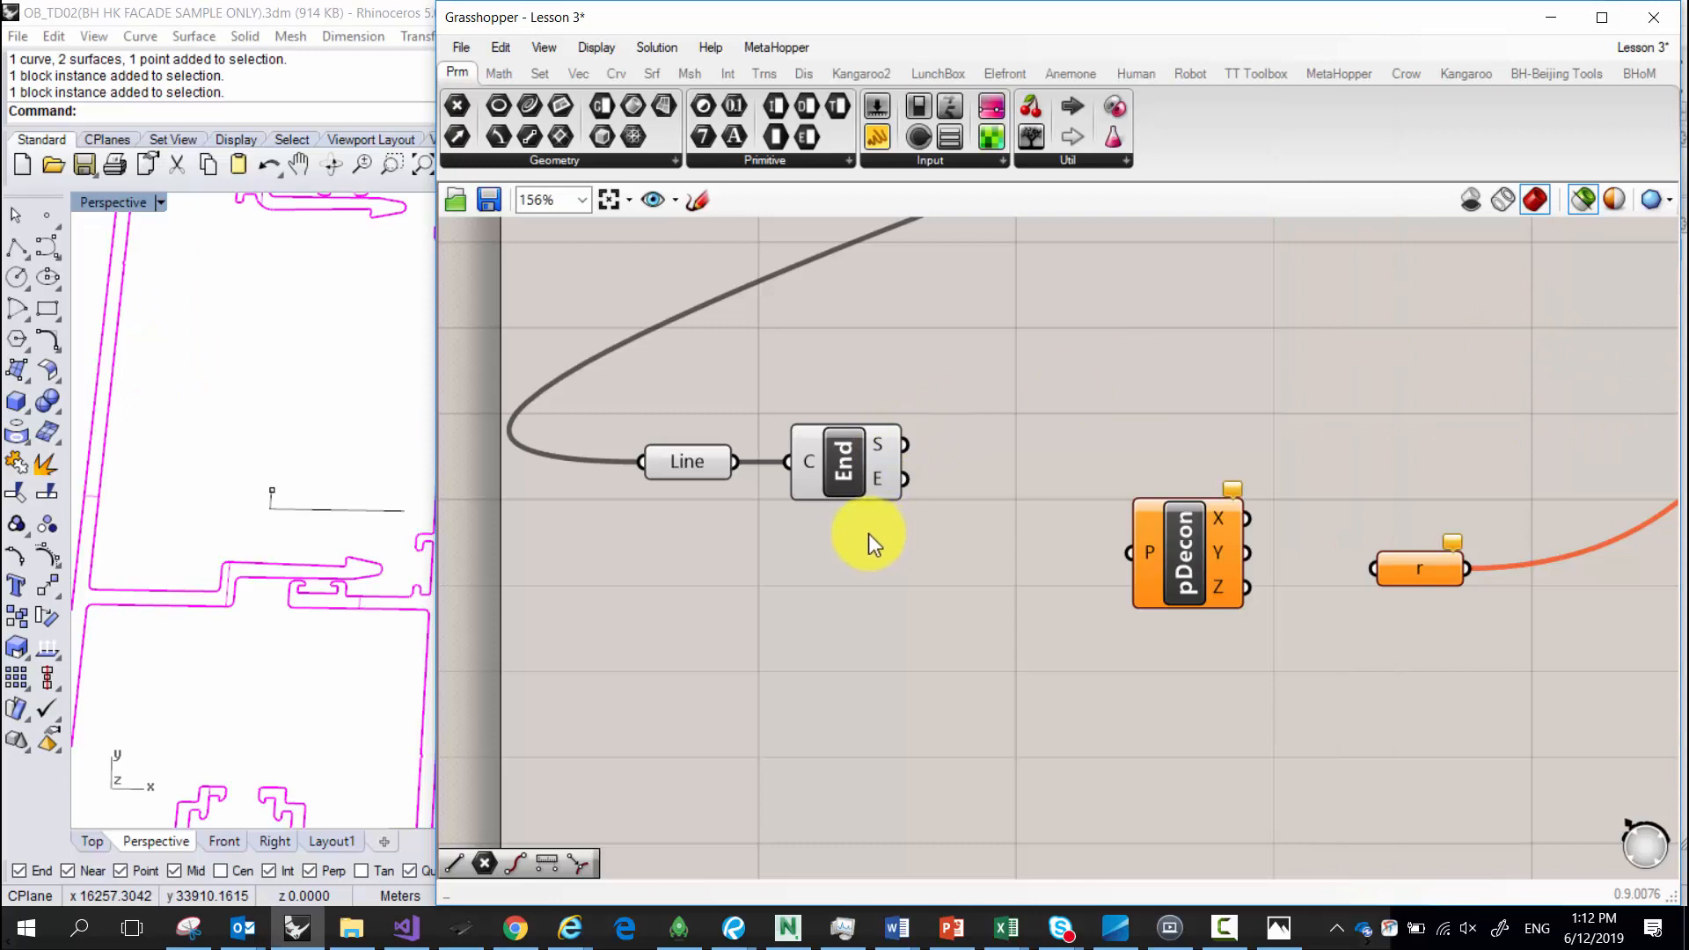
Add a Data parameter fed by the End component's S output and a copy of it fed by the E output.
{"action": "left_click", "coordinate": [858, 477]}
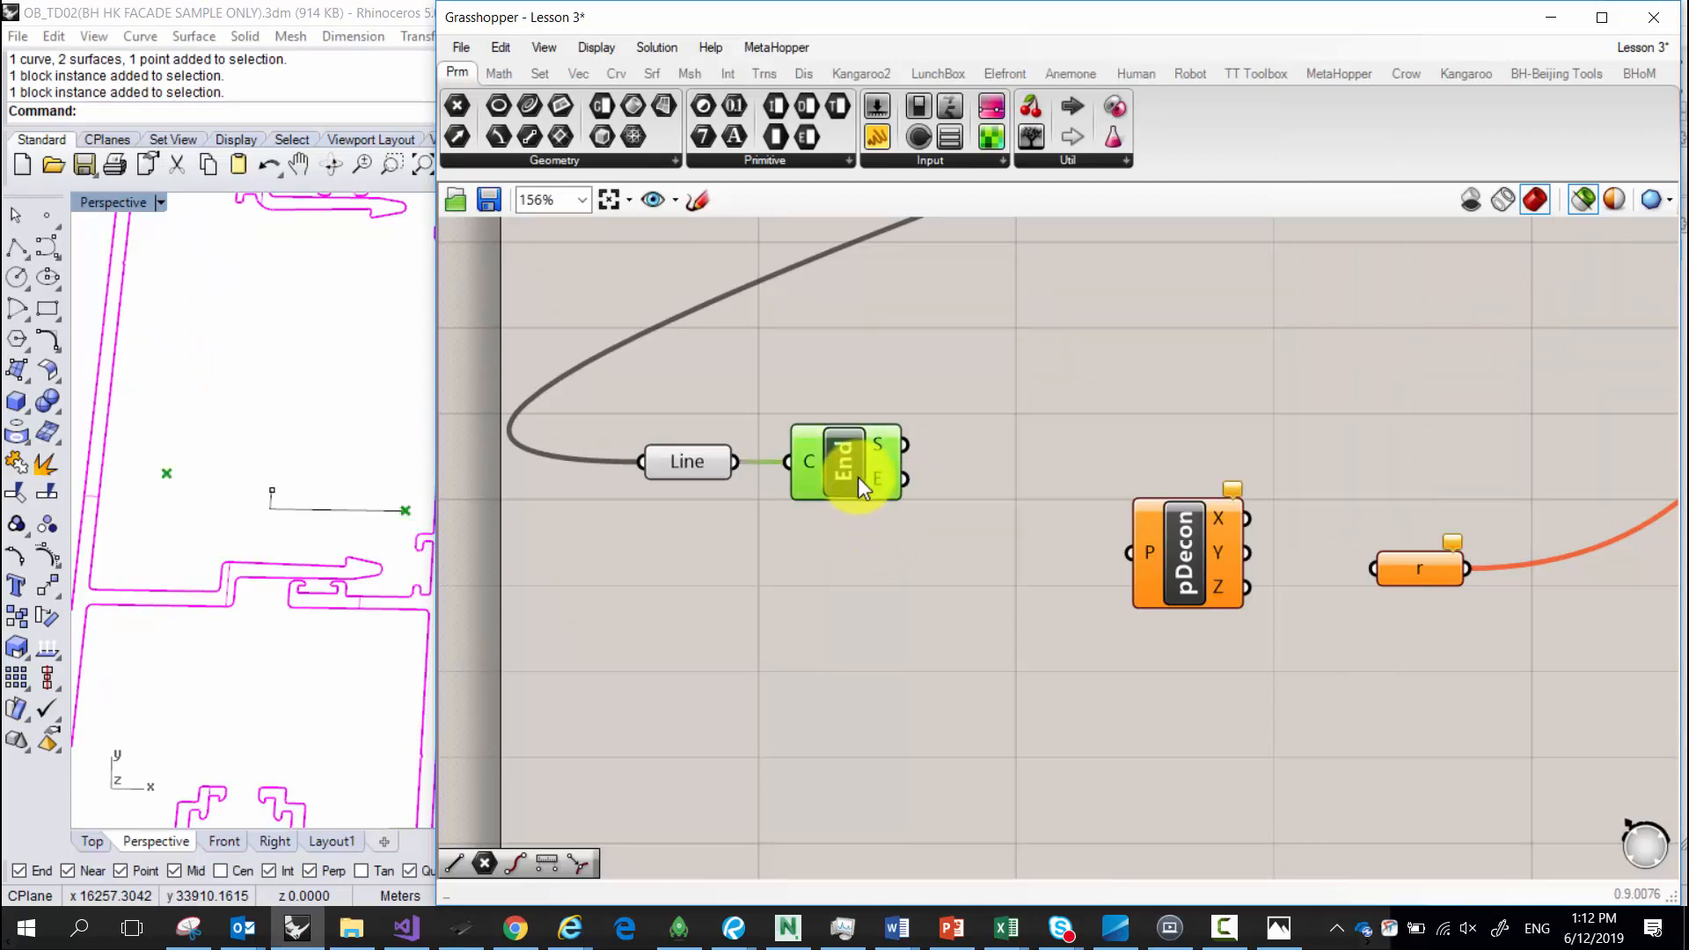
{"action": "double_click", "coordinate": [943, 440]}
{"action": "type", "text": "data"}
{"action": "left_click", "coordinate": [937, 440]}
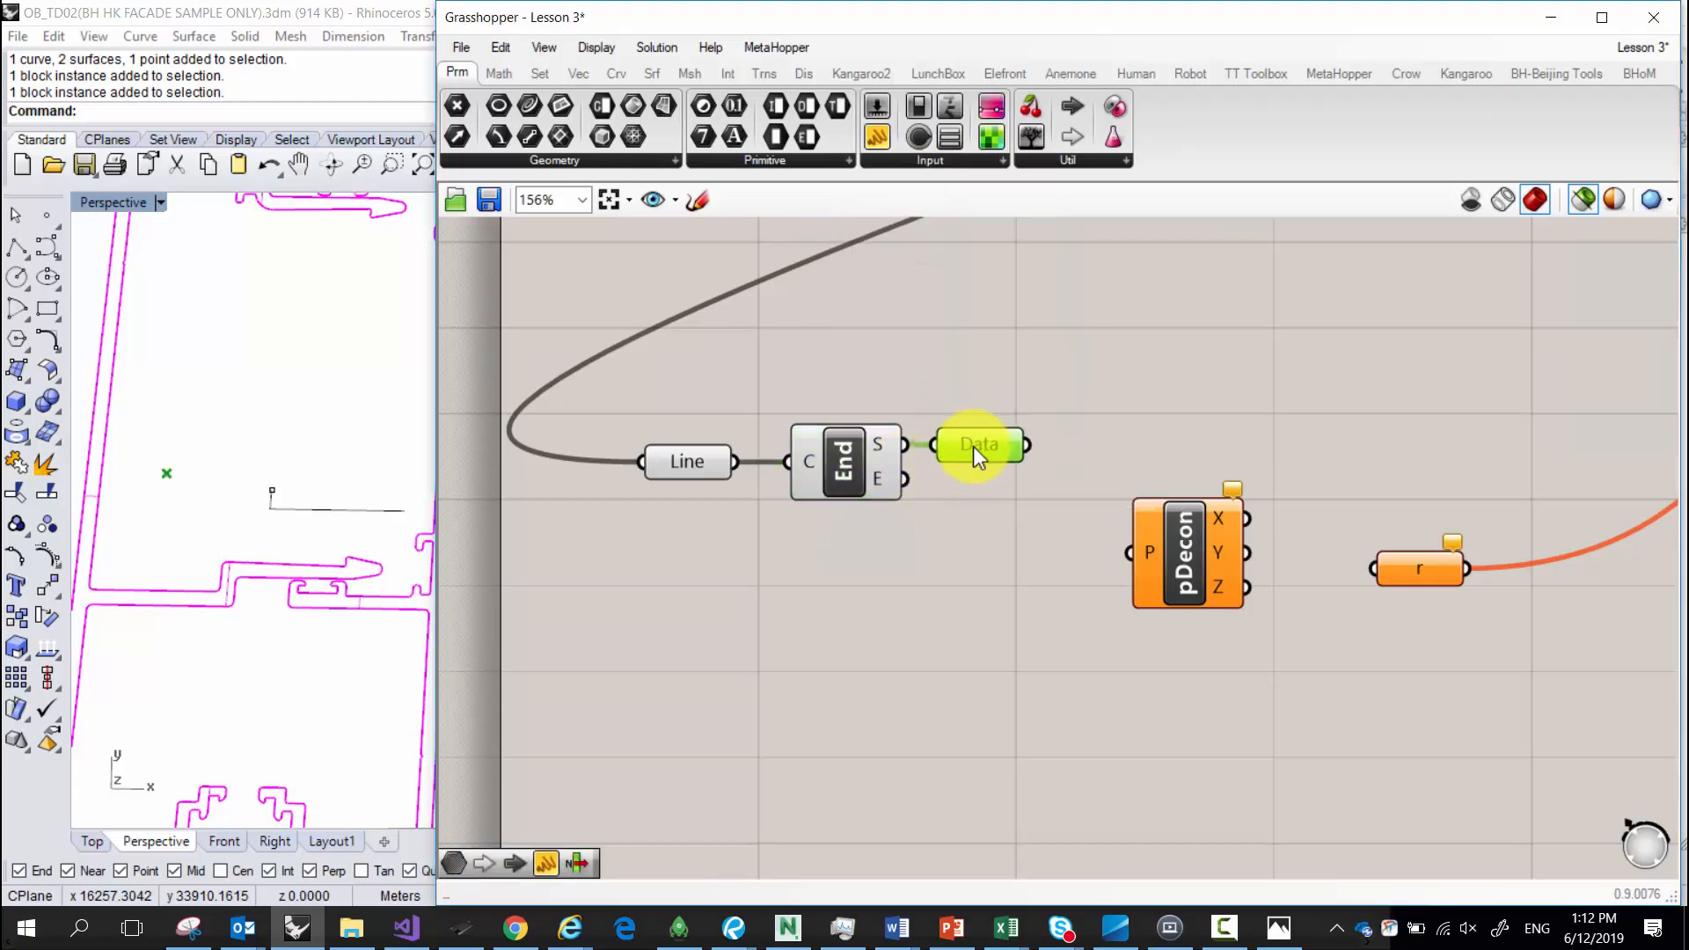
{"action": "key", "text": "ctrl+c"}
{"action": "key", "text": "ctrl+v"}
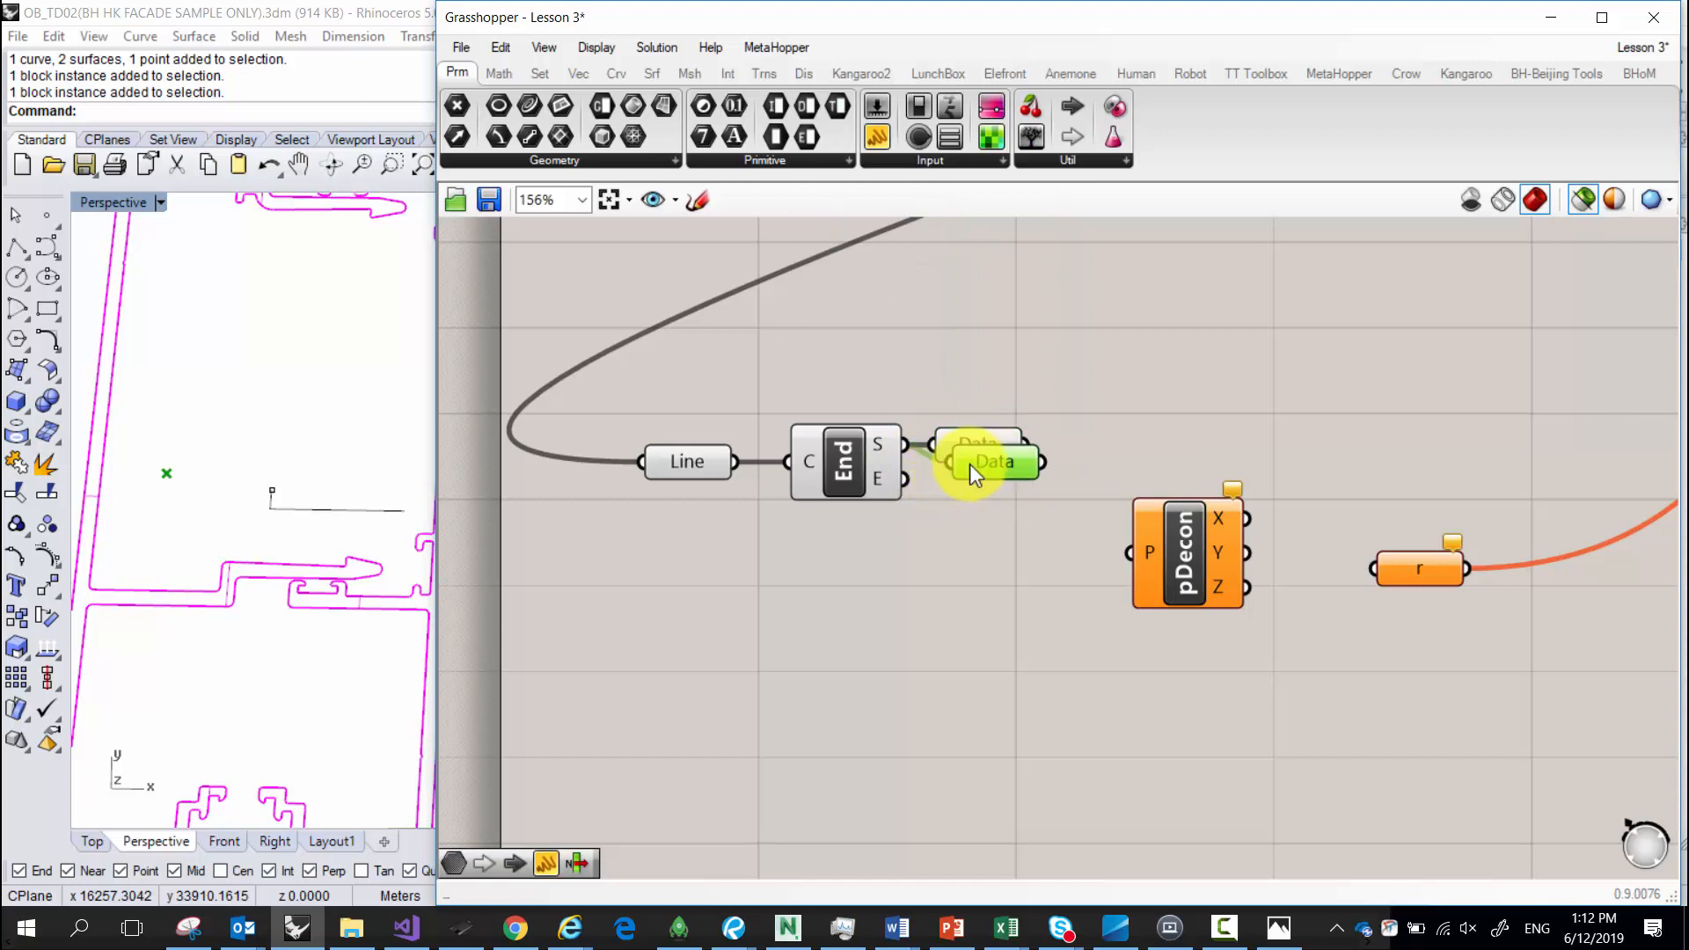
{"action": "left_click_drag", "start_coordinate": [906, 480], "coordinate": [974, 489]}
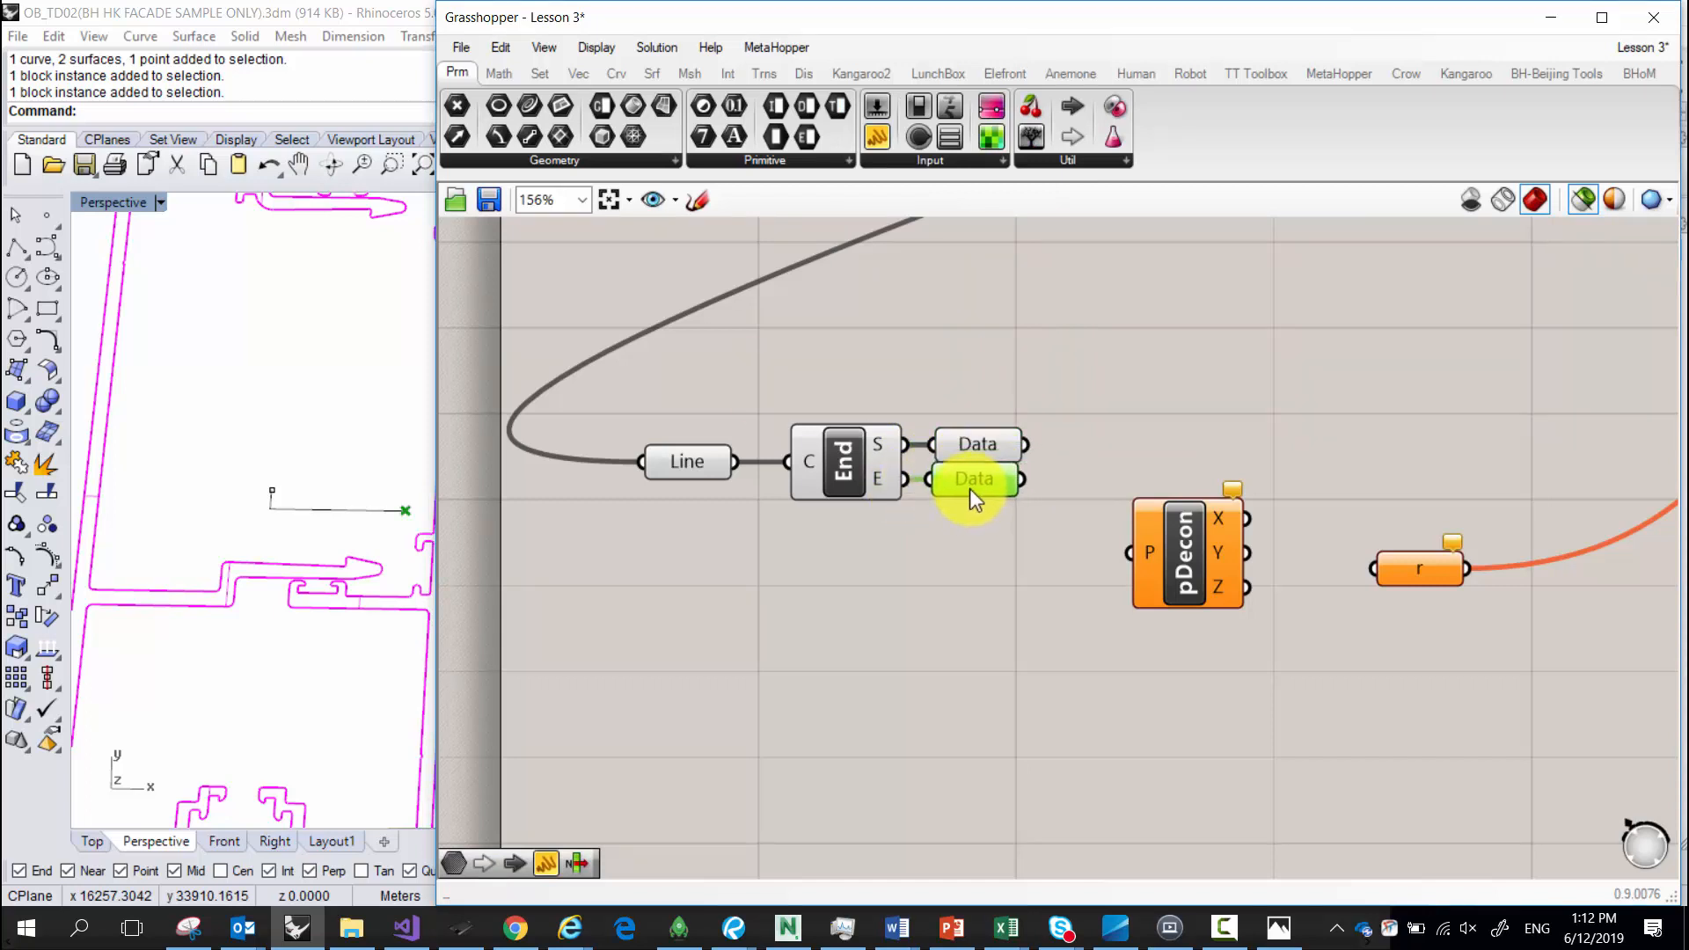
{"action": "left_click", "coordinate": [969, 452]}
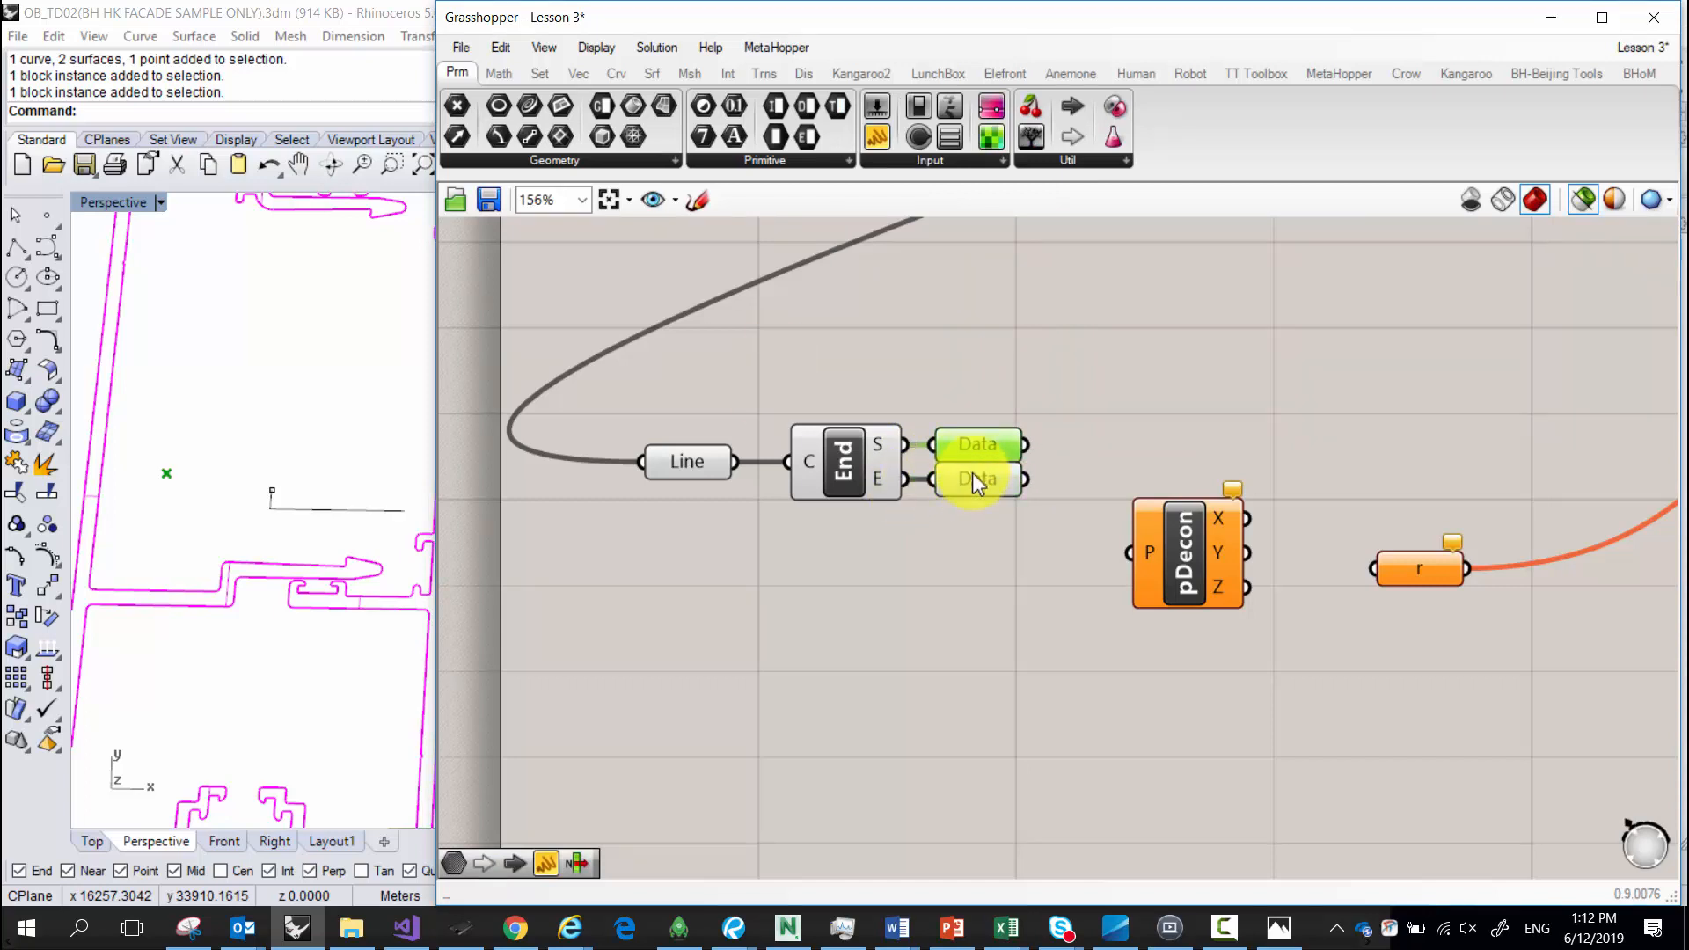
Check which line end point each Data parameter holds and review the point scheme in the Snipping Tool sketch.
{"action": "left_click", "coordinate": [973, 476]}
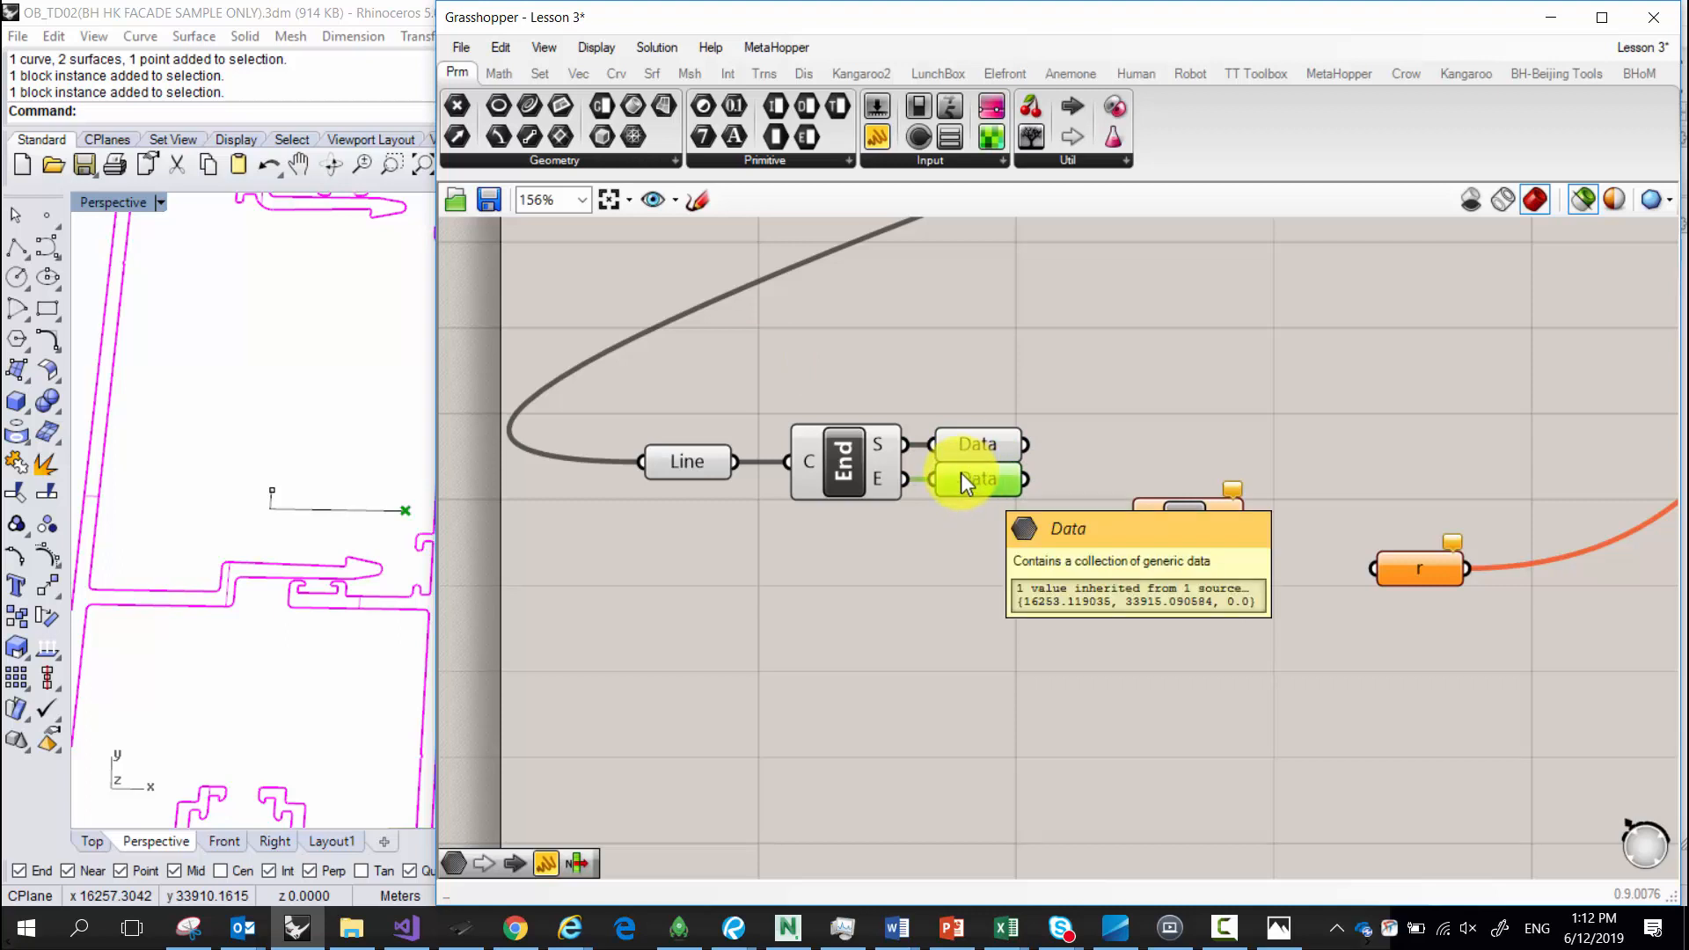
{"action": "left_click", "coordinate": [964, 454]}
{"action": "left_click", "coordinate": [974, 486]}
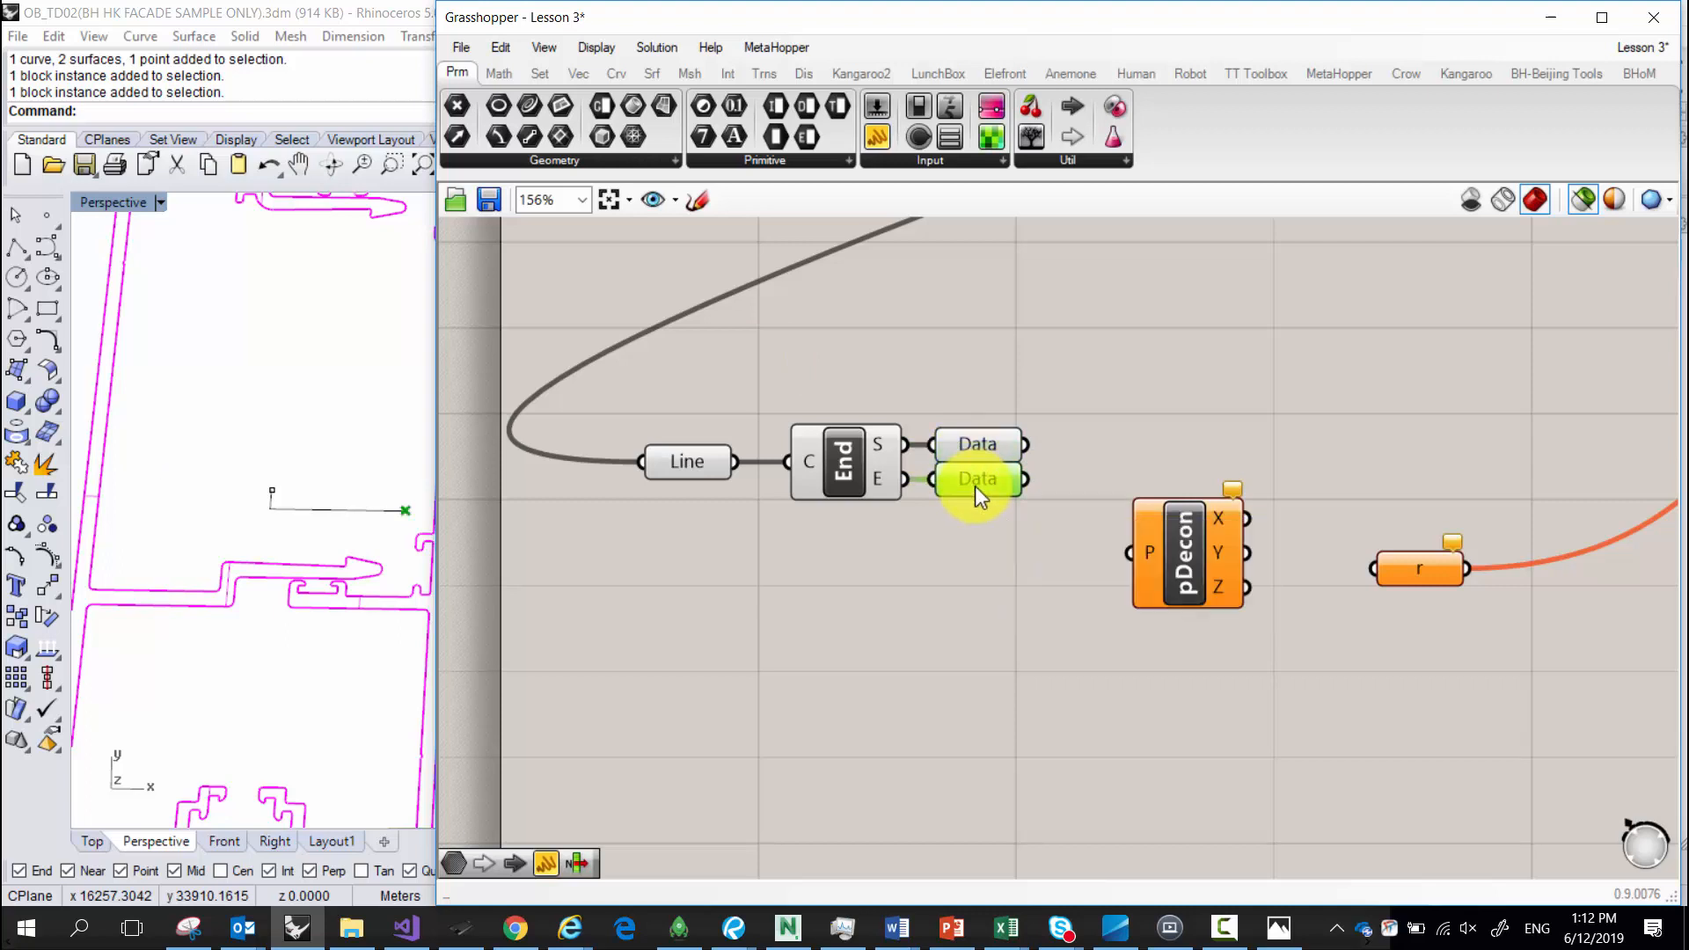
{"action": "mouse_move", "coordinate": [975, 486]}
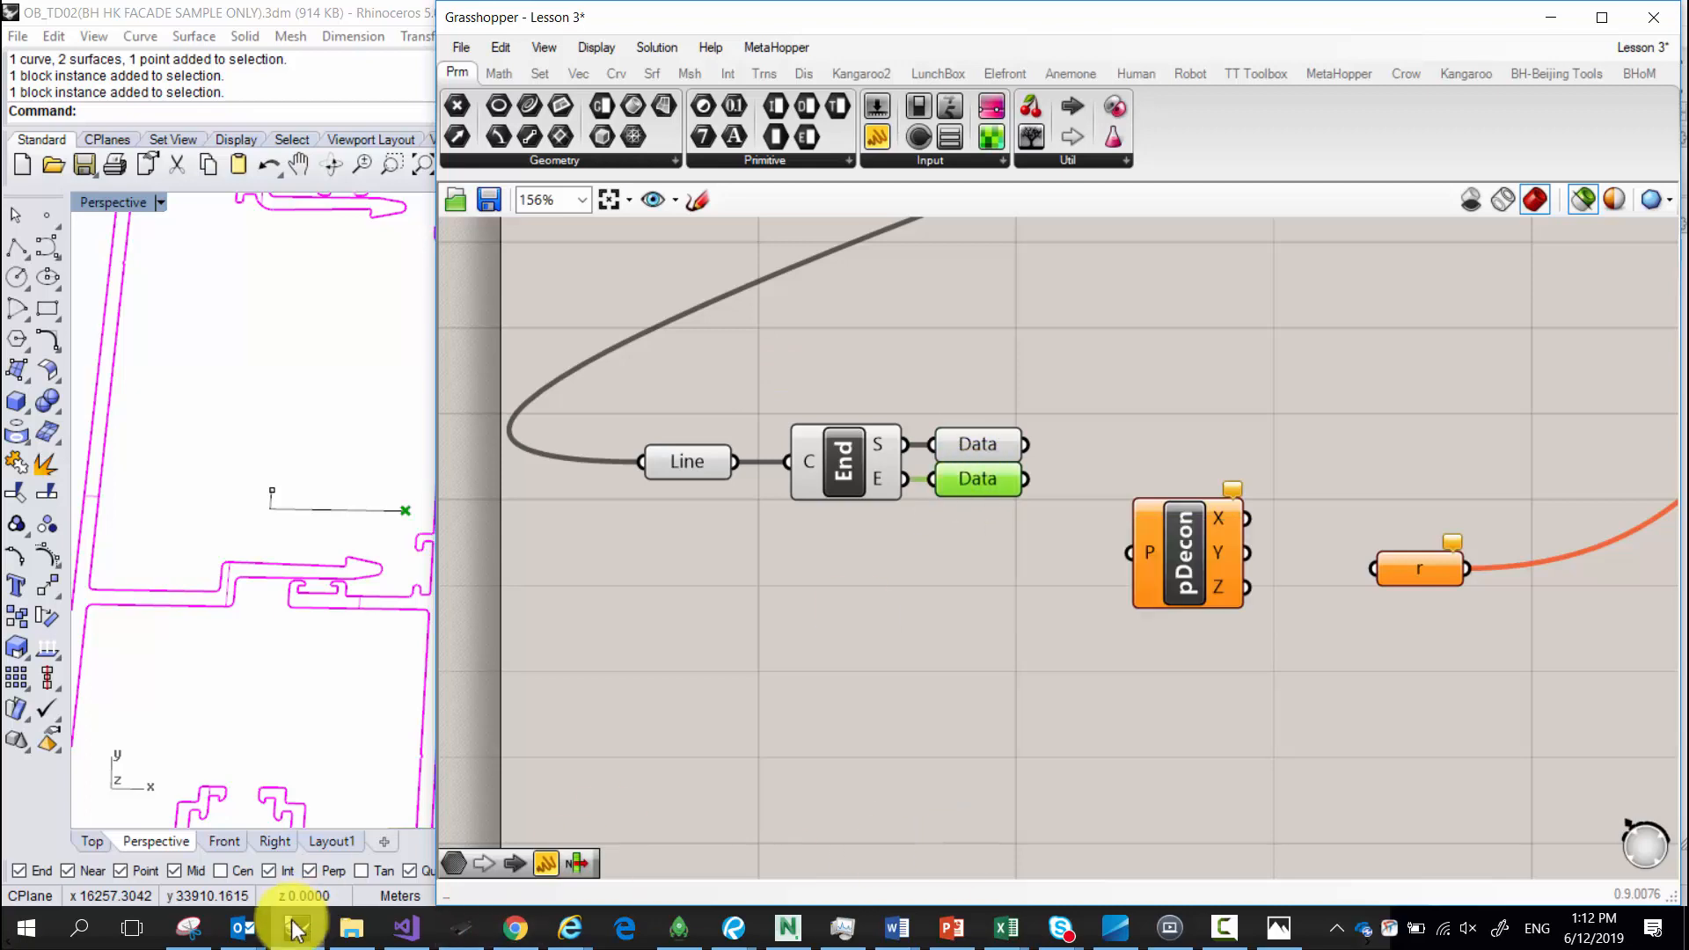
{"action": "left_click", "coordinate": [212, 939]}
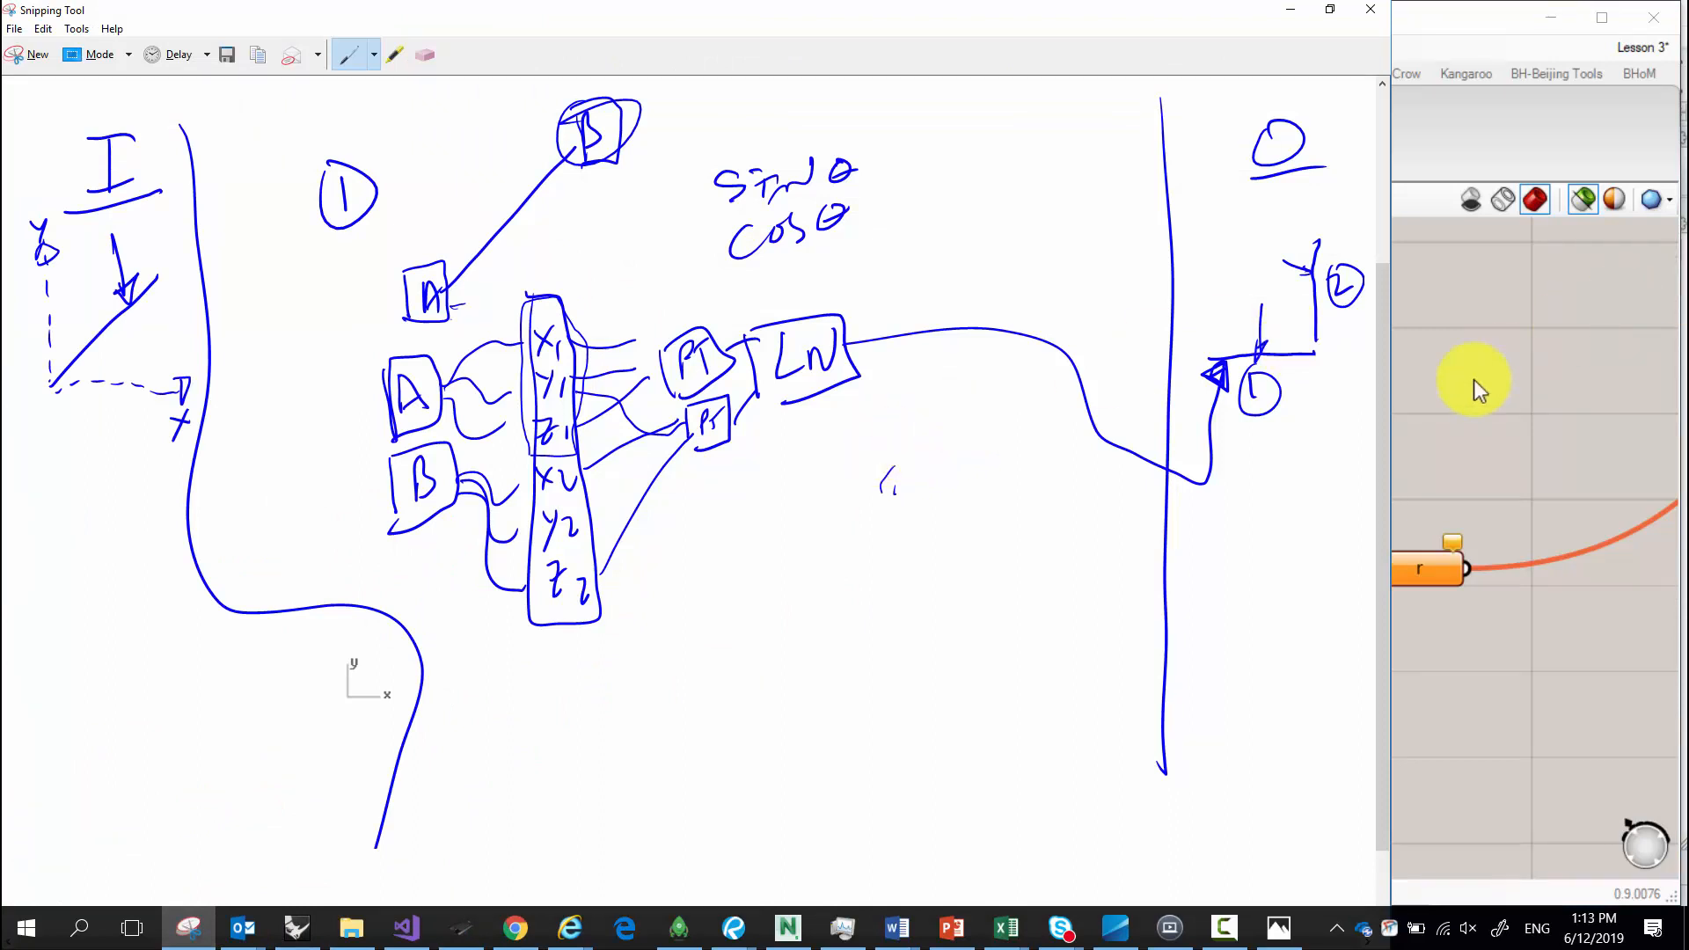
{"action": "left_click", "coordinate": [1473, 347]}
{"action": "scroll", "coordinate": [818, 541], "scroll_direction": "down", "scroll_amount": 3}
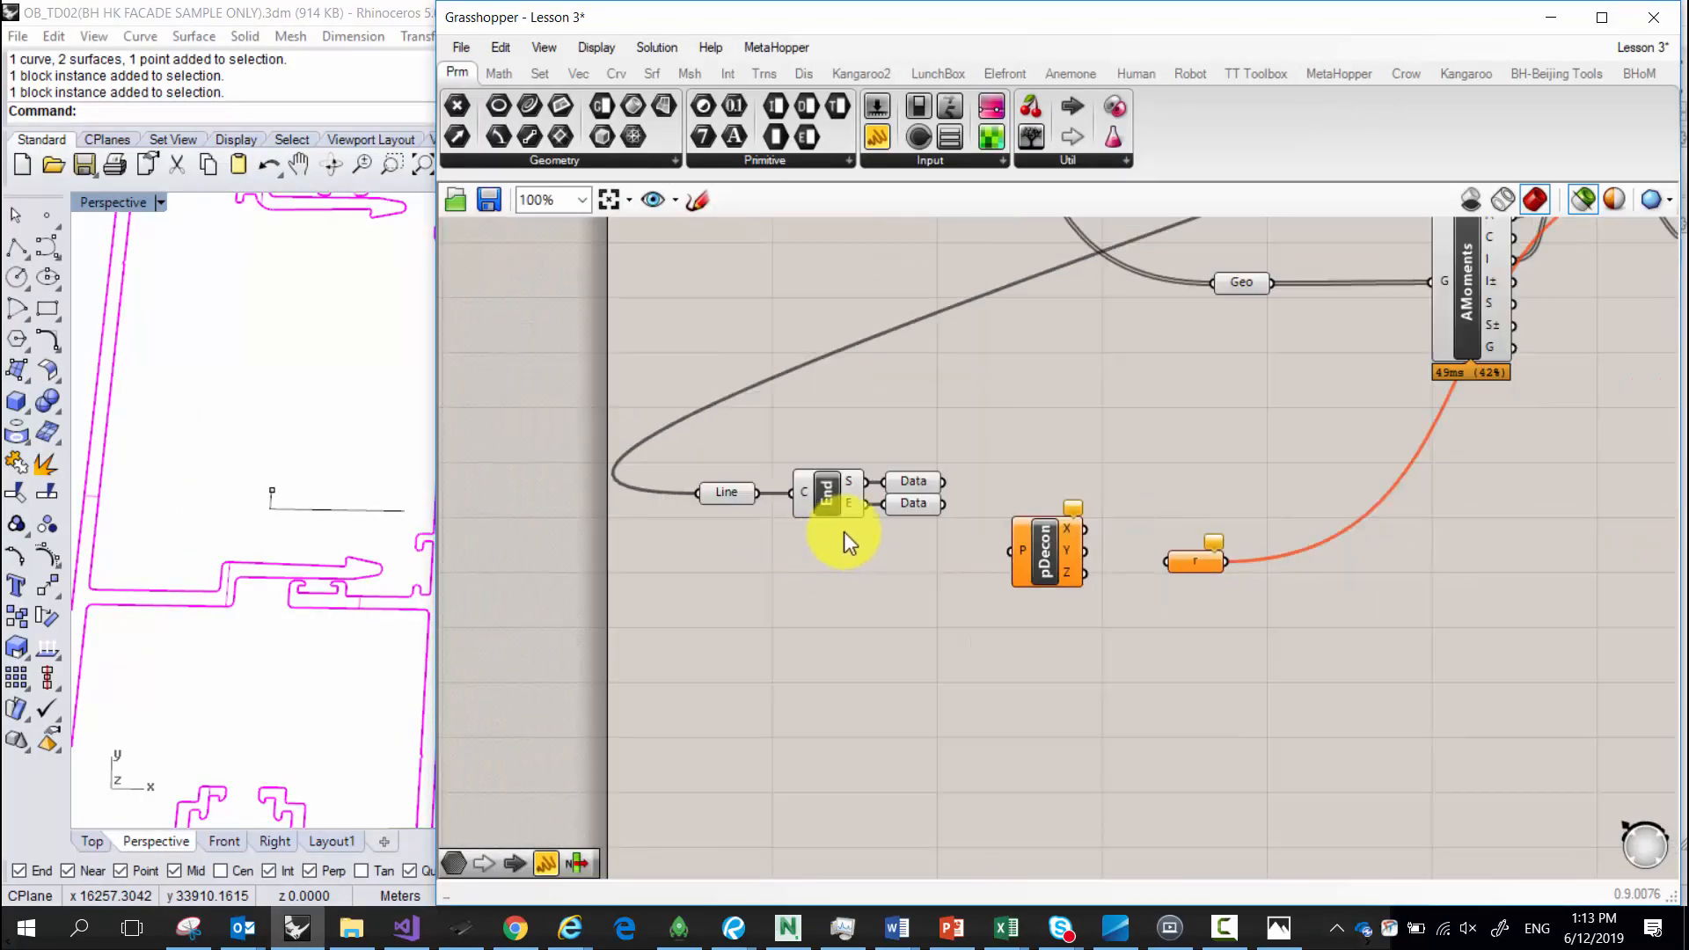
Replace the Data parameter on End's S output with a copy of the E-fed one and name the copy B.
{"action": "scroll", "coordinate": [938, 504], "scroll_direction": "up", "scroll_amount": 4}
{"action": "left_click", "coordinate": [937, 504]}
{"action": "left_click", "coordinate": [948, 457]}
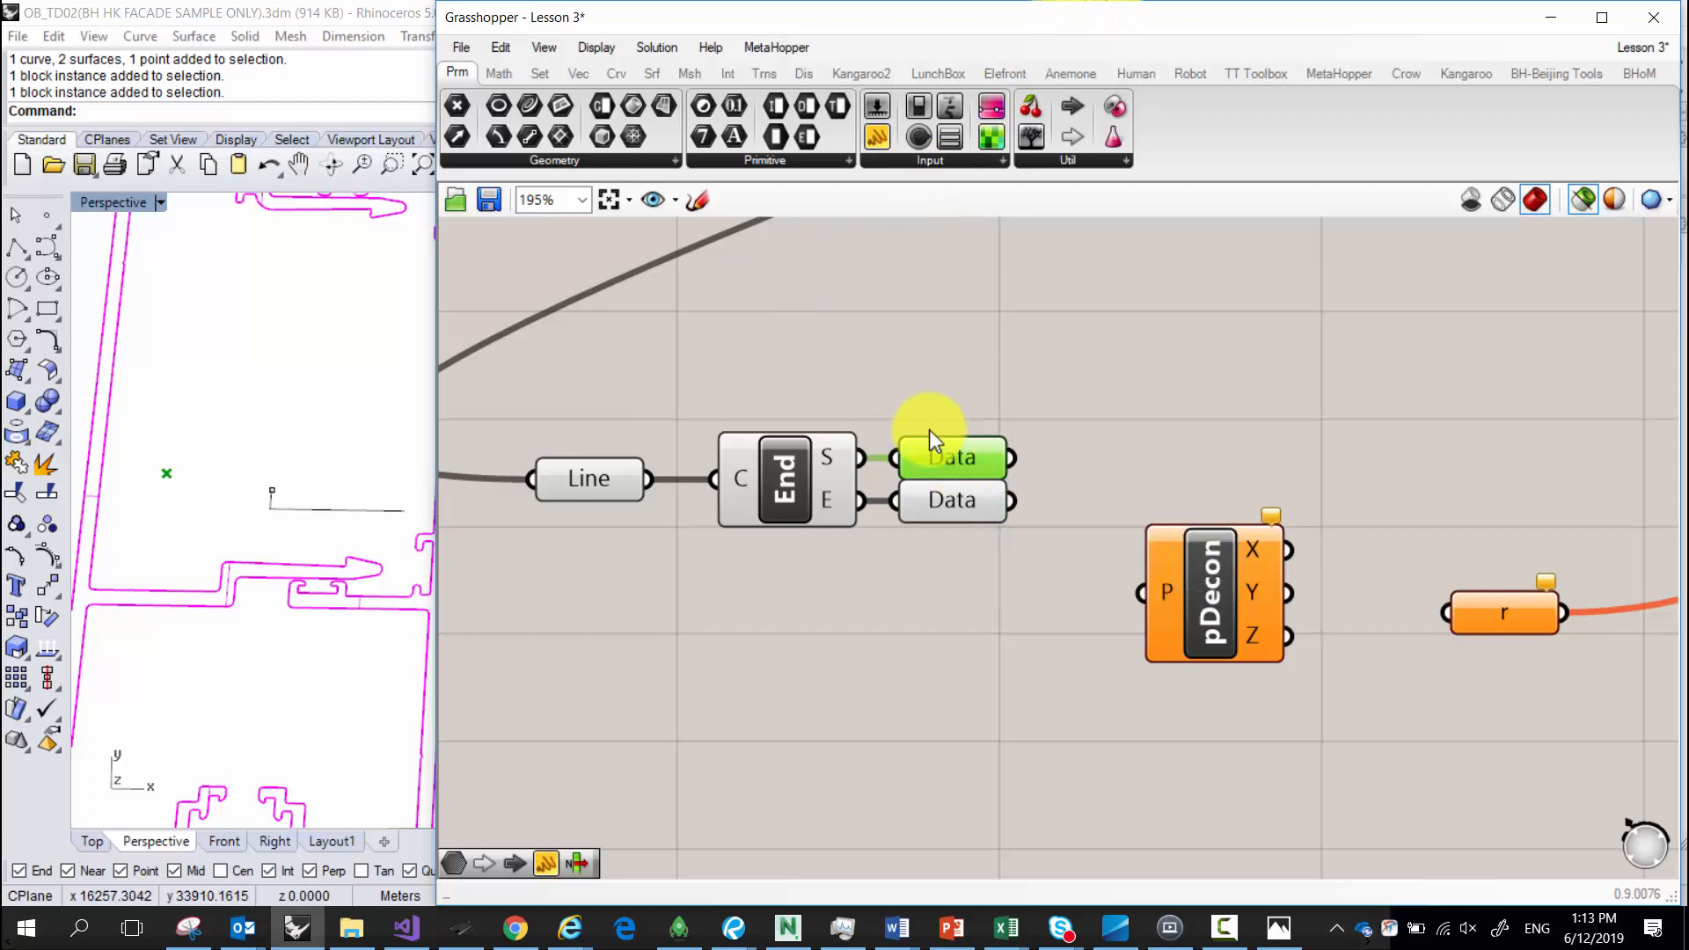
{"action": "left_click", "coordinate": [976, 495]}
{"action": "right_click_drag", "start_coordinate": [1001, 503], "coordinate": [920, 476]}
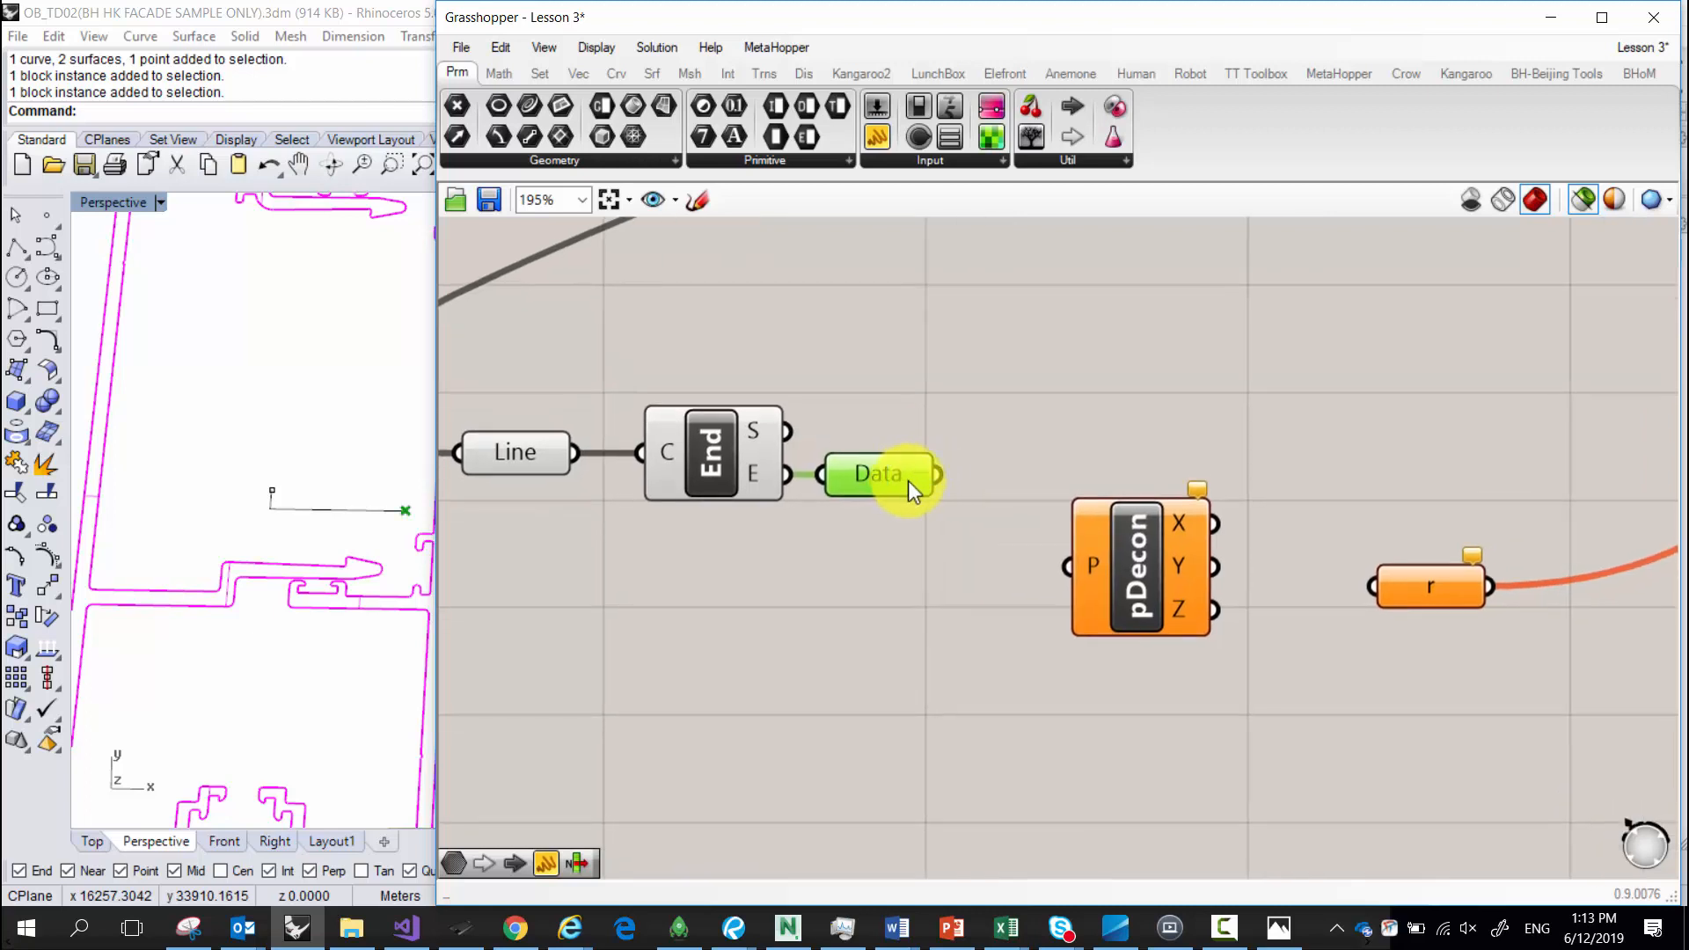
{"action": "left_click_drag", "start_coordinate": [885, 477], "coordinate": [910, 419], "text": "alt"}
{"action": "right_click", "coordinate": [910, 418]}
{"action": "type", "text": "B"}
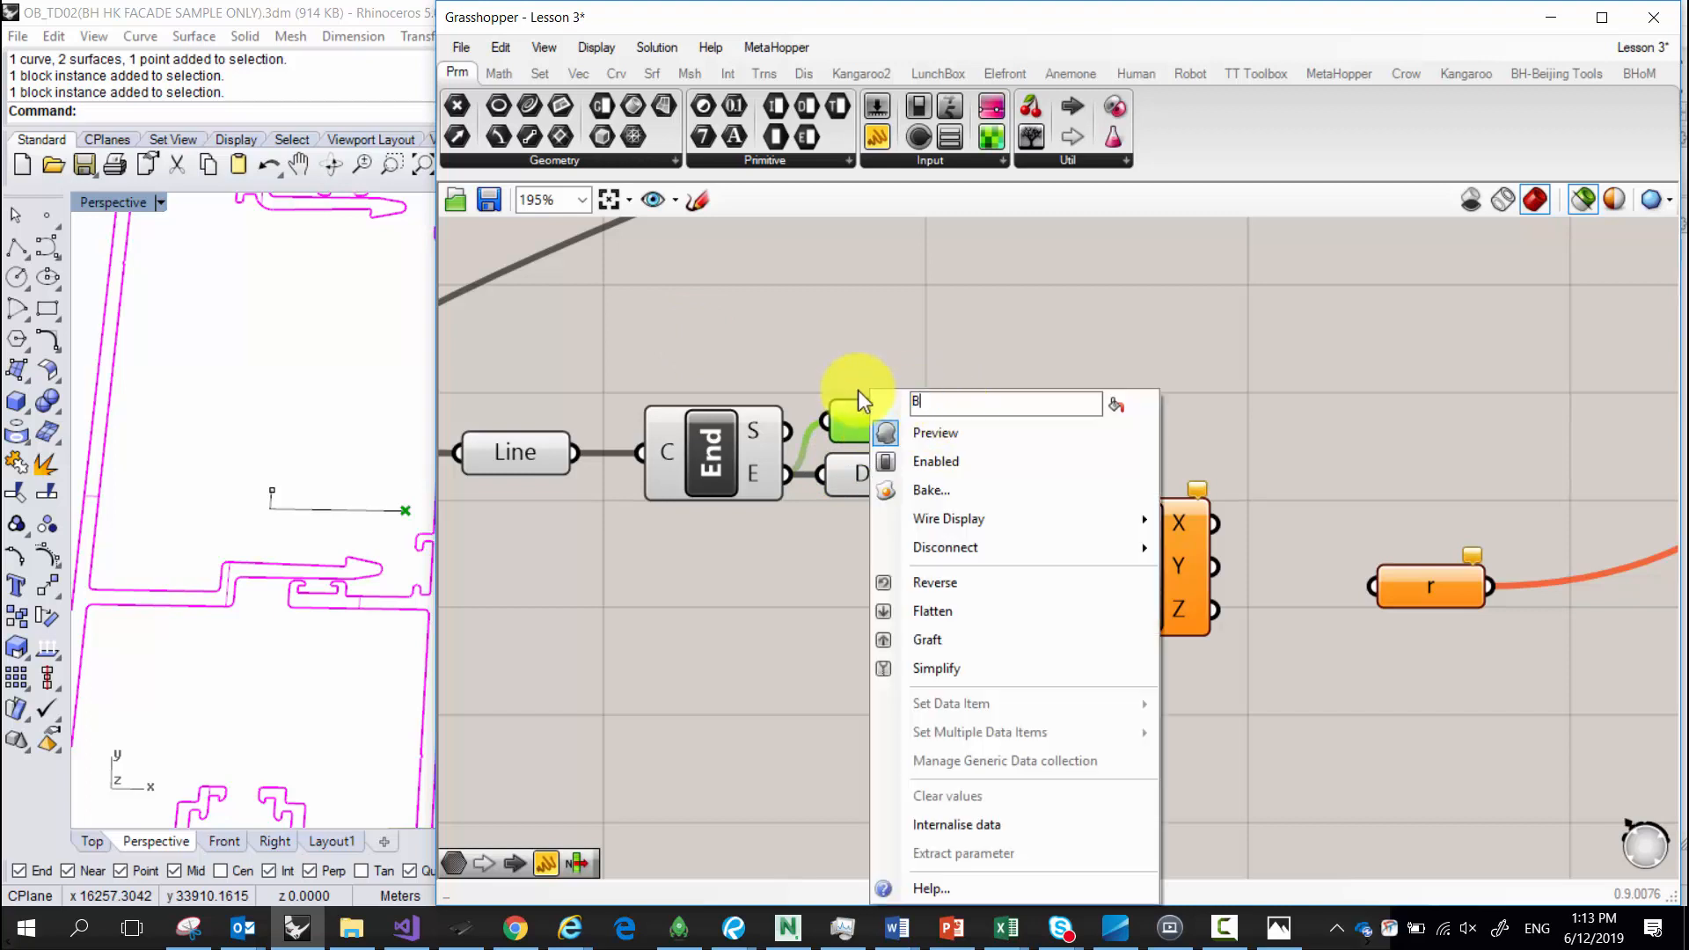
{"action": "key", "text": "Return"}
Rename the remaining Data parameter as A and connect End's S output to B.
{"action": "right_click", "coordinate": [895, 475]}
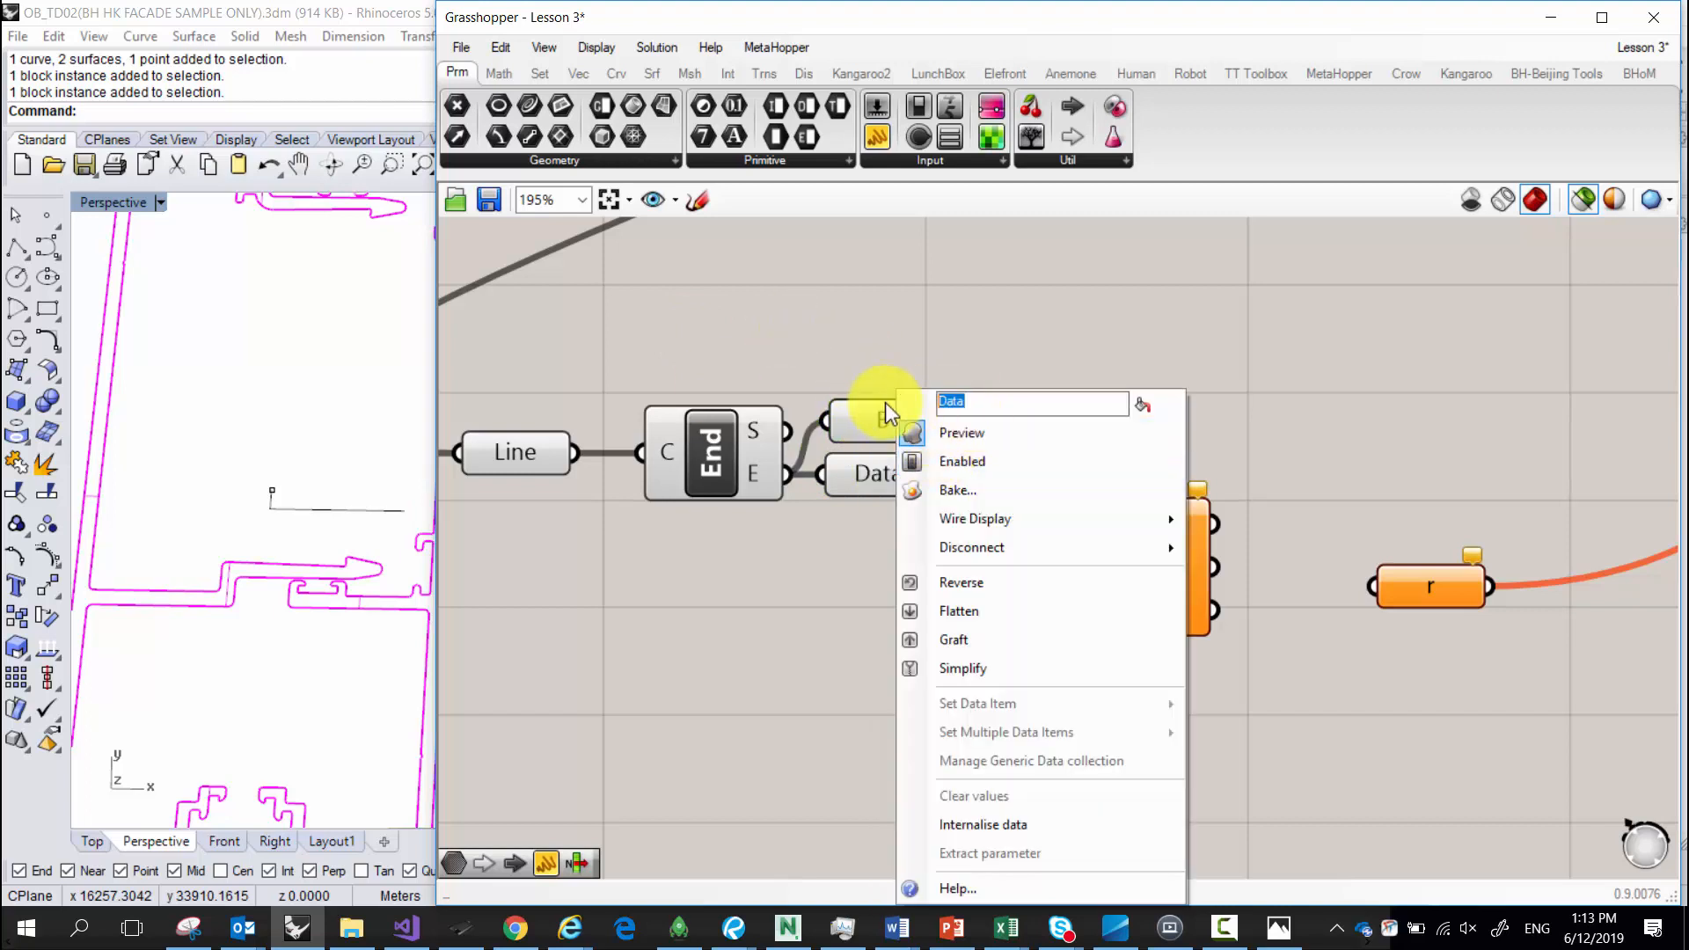
{"action": "type", "text": "A"}
{"action": "key", "text": "Return"}
{"action": "right_click_drag", "start_coordinate": [883, 368], "coordinate": [812, 349]}
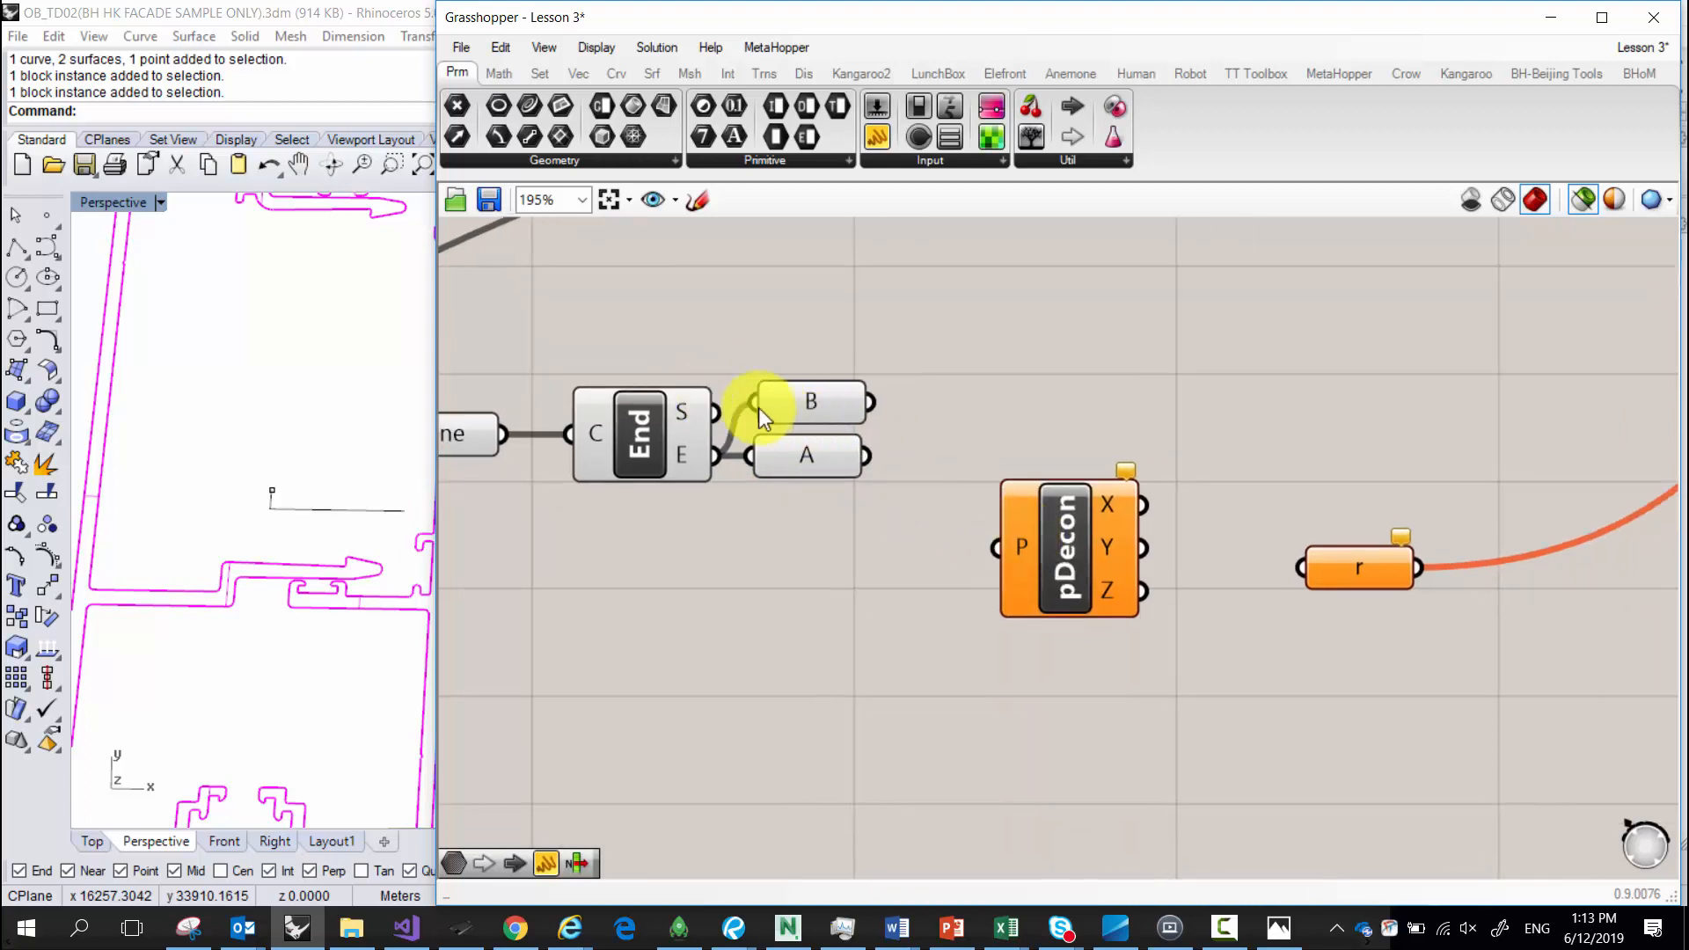
{"action": "left_click_drag", "start_coordinate": [714, 411], "coordinate": [755, 407]}
Place the pDecon component beside B, connect B to its P input, and add a copy of it fed by A.
{"action": "left_click_drag", "start_coordinate": [1050, 515], "coordinate": [962, 371]}
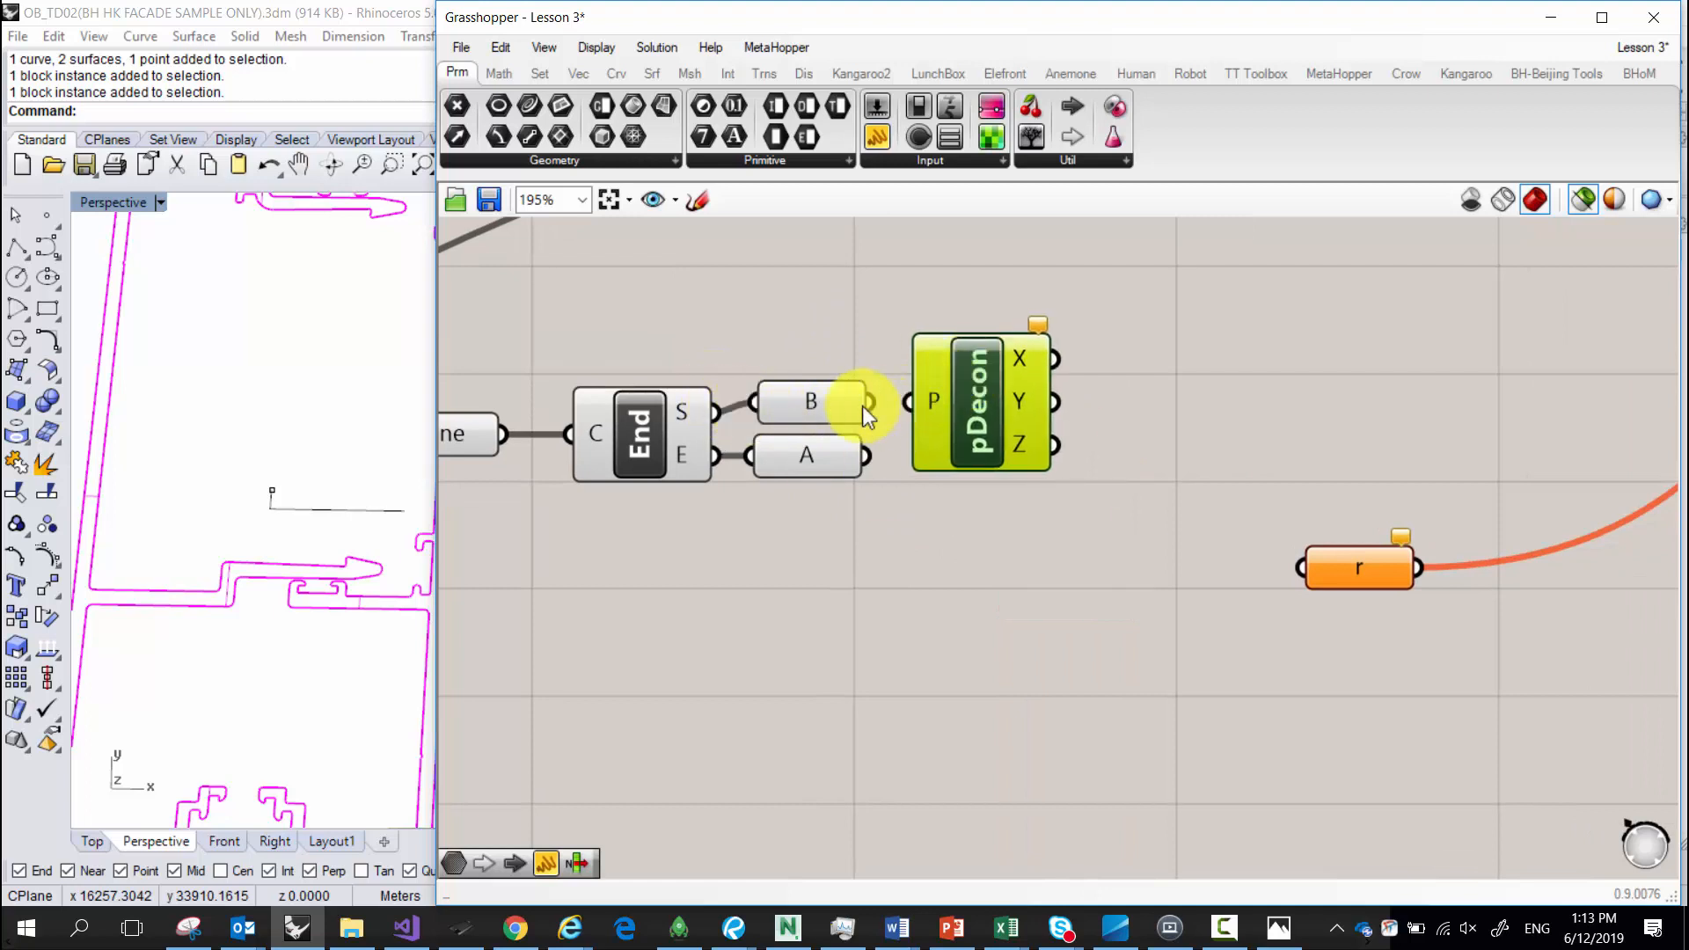
{"action": "left_click_drag", "start_coordinate": [867, 403], "coordinate": [908, 538]}
{"action": "right_click_drag", "start_coordinate": [1187, 500], "coordinate": [1052, 478]}
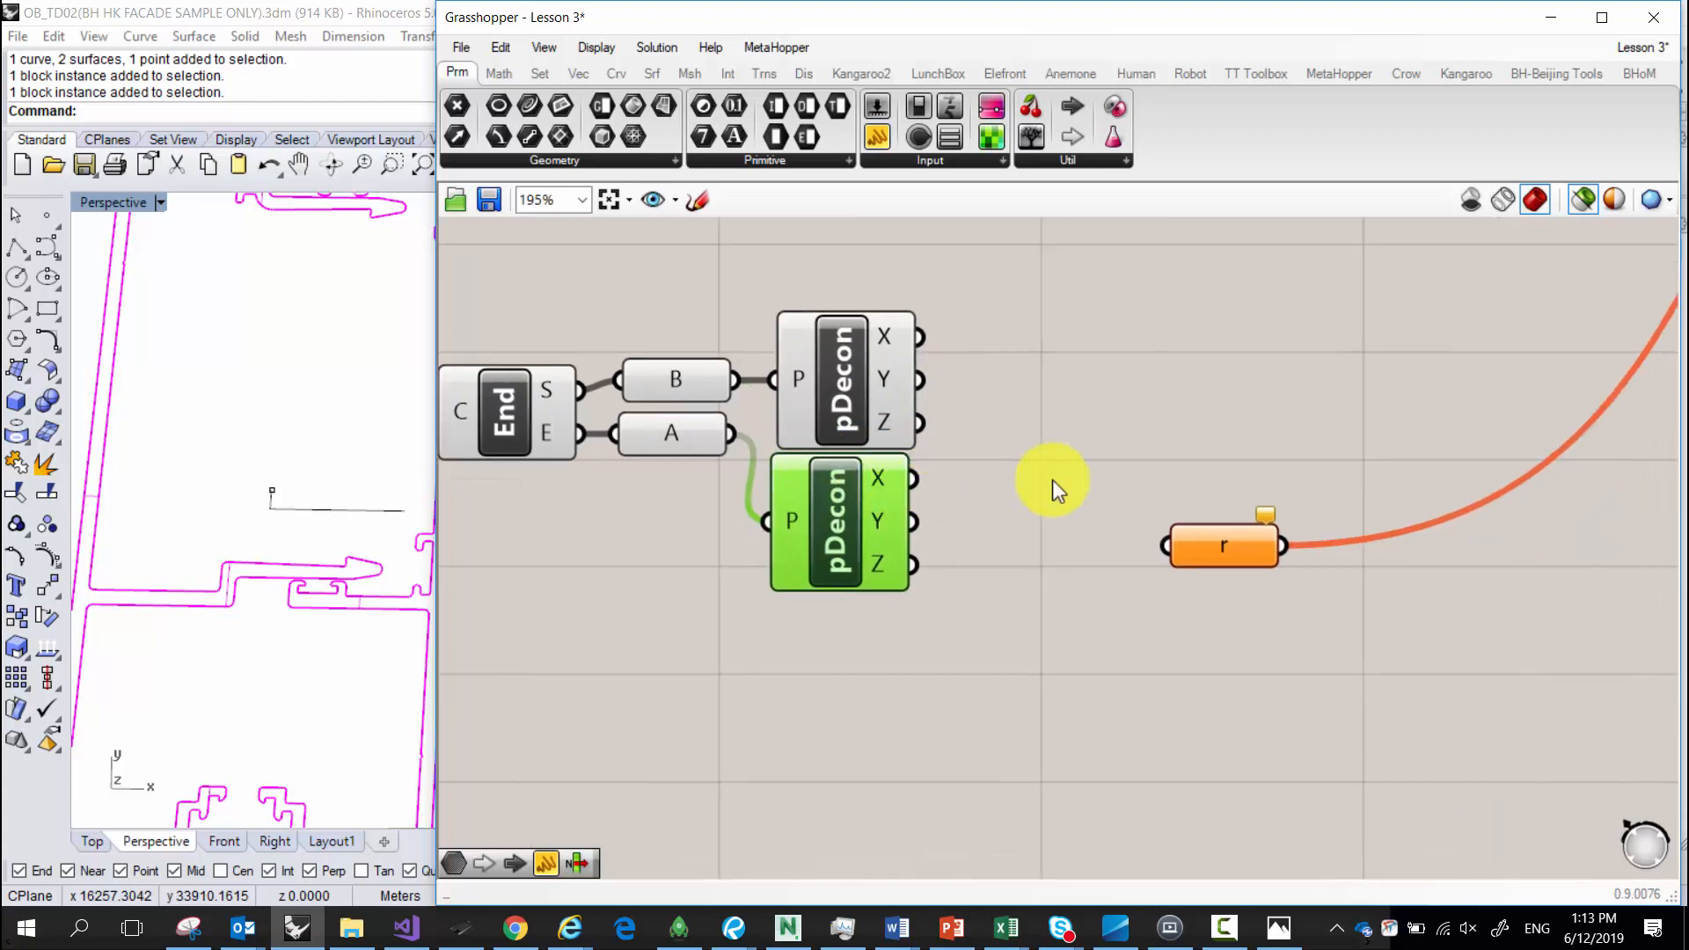
Move the r parameter aside and add a Construct Point component beside the two pDecon components.
{"action": "left_click_drag", "start_coordinate": [1227, 562], "coordinate": [1352, 472]}
{"action": "double_click", "coordinate": [1091, 422]}
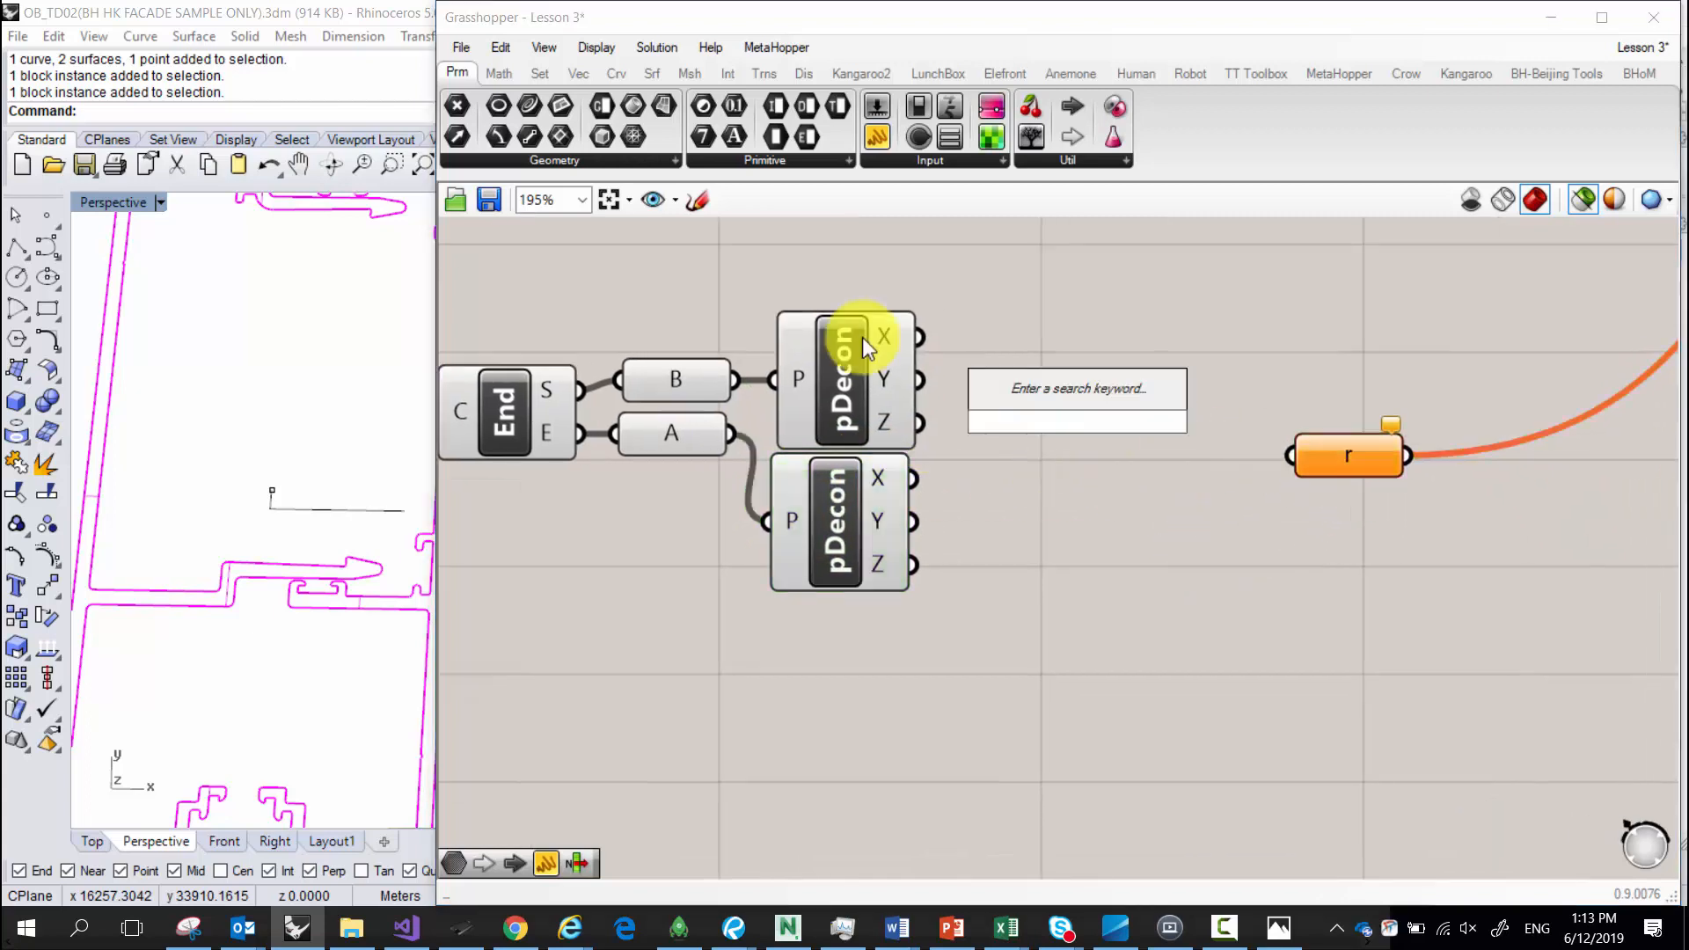
{"action": "type", "text": "construc"}
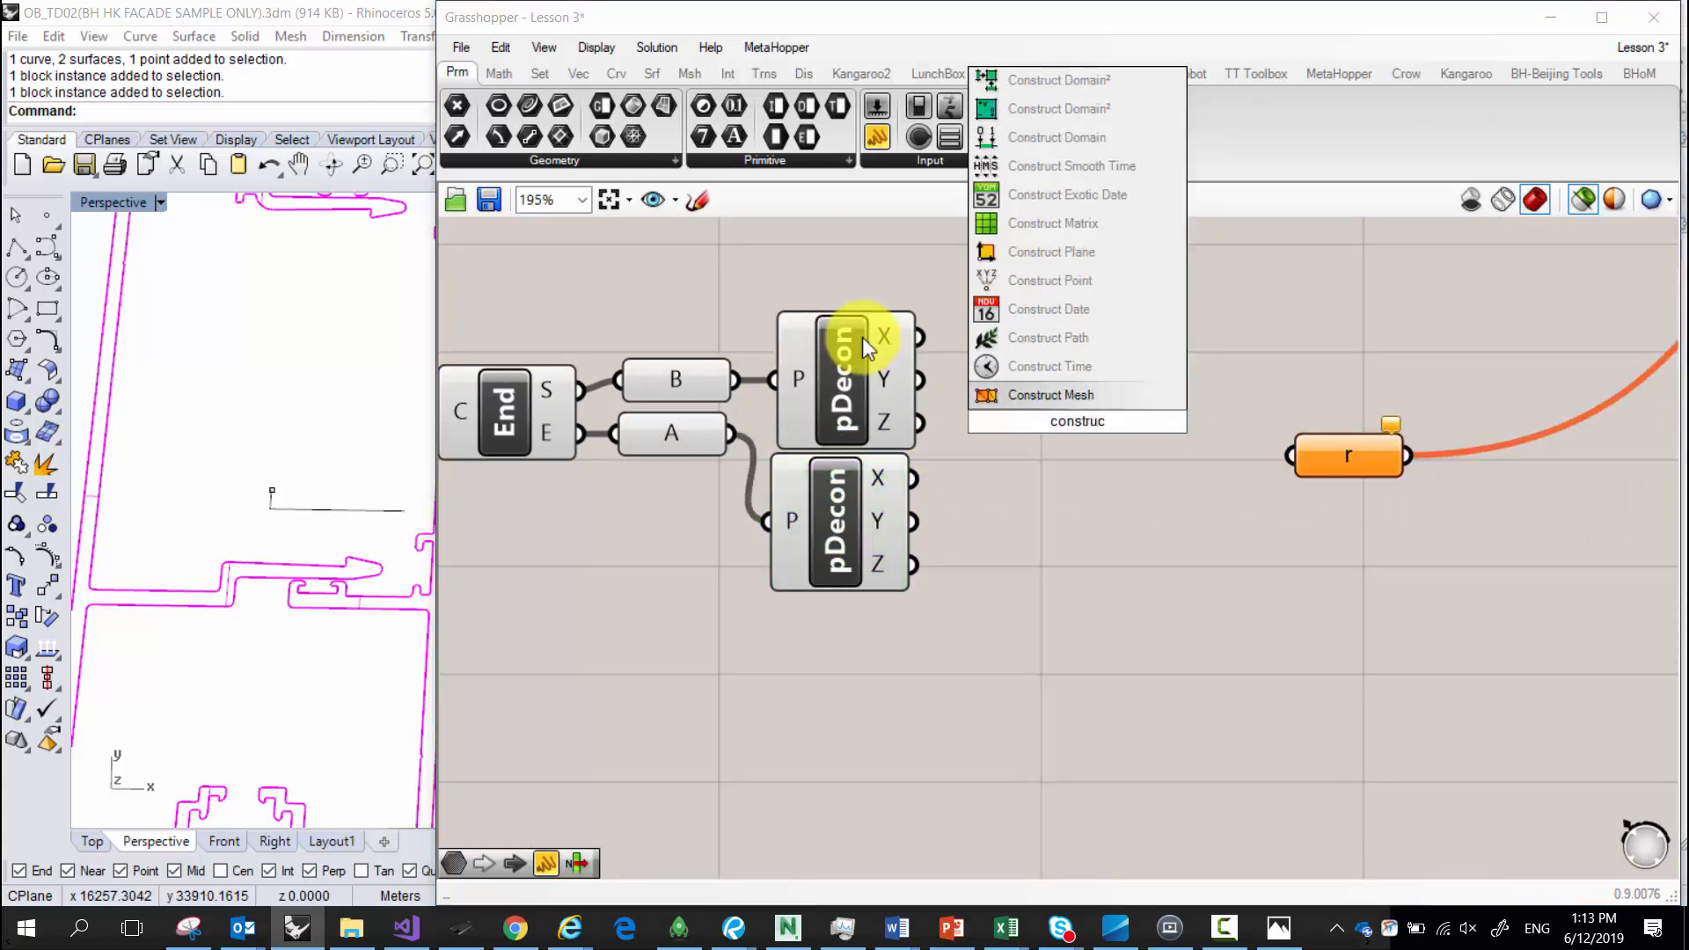
{"action": "left_click", "coordinate": [1101, 280]}
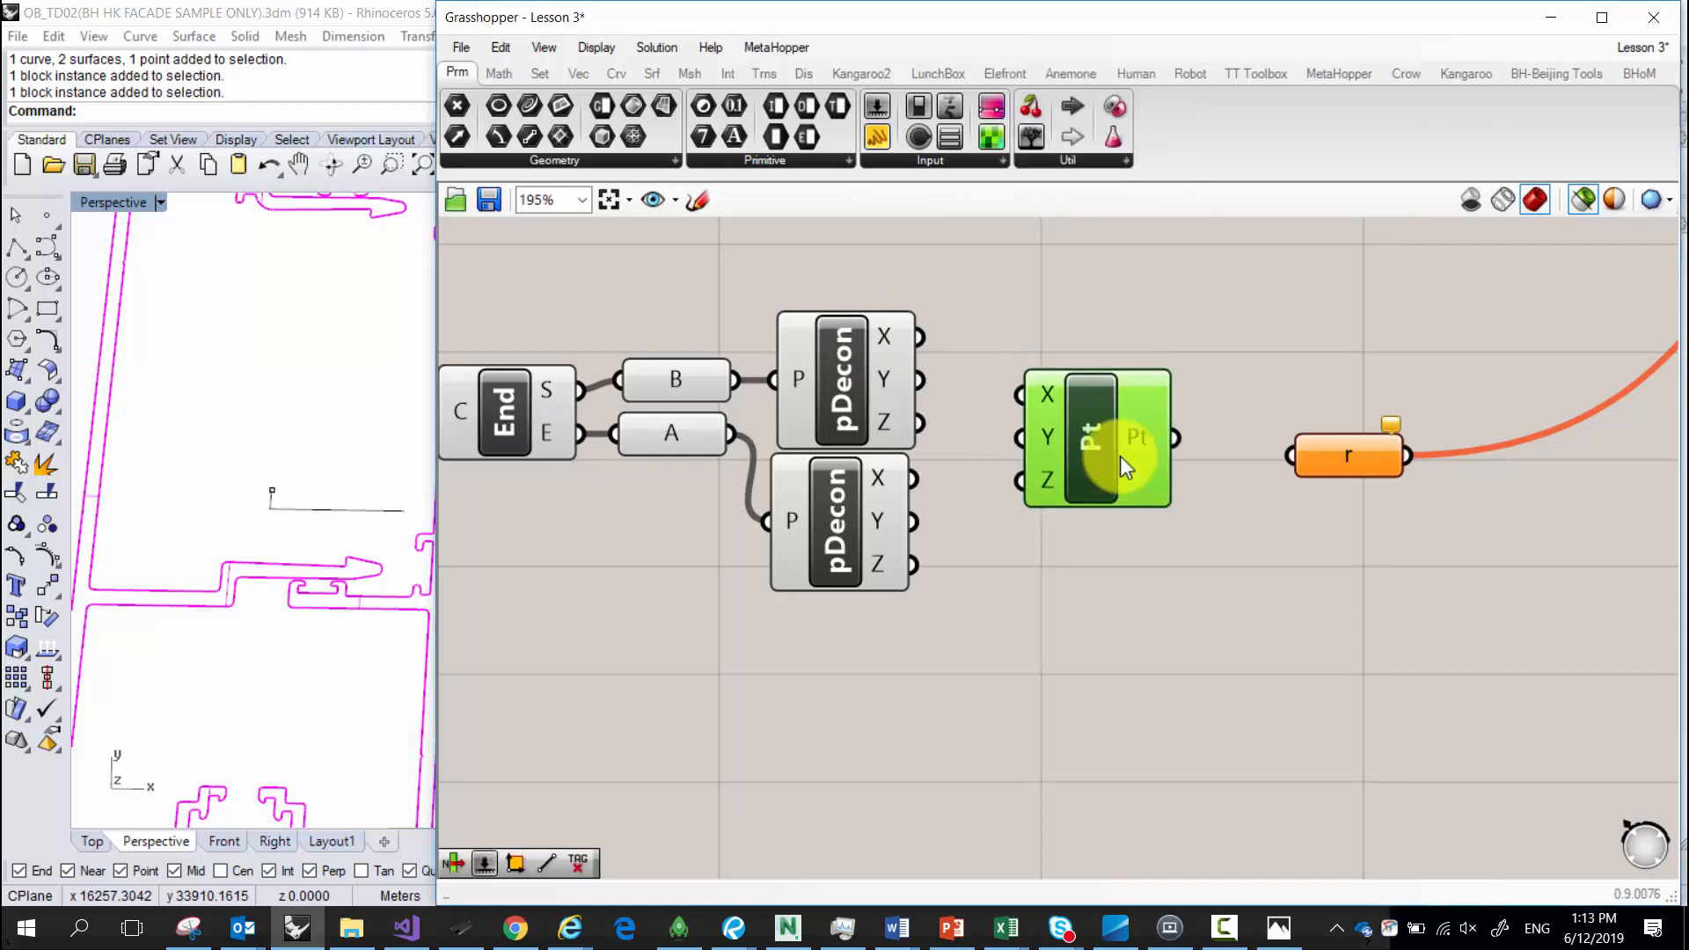
Connect the X output of B's pDecon and the Y output of A's pDecon to Construct Point's X and Y inputs.
{"action": "right_click_drag", "start_coordinate": [658, 458], "coordinate": [726, 466]}
{"action": "left_click", "coordinate": [735, 450]}
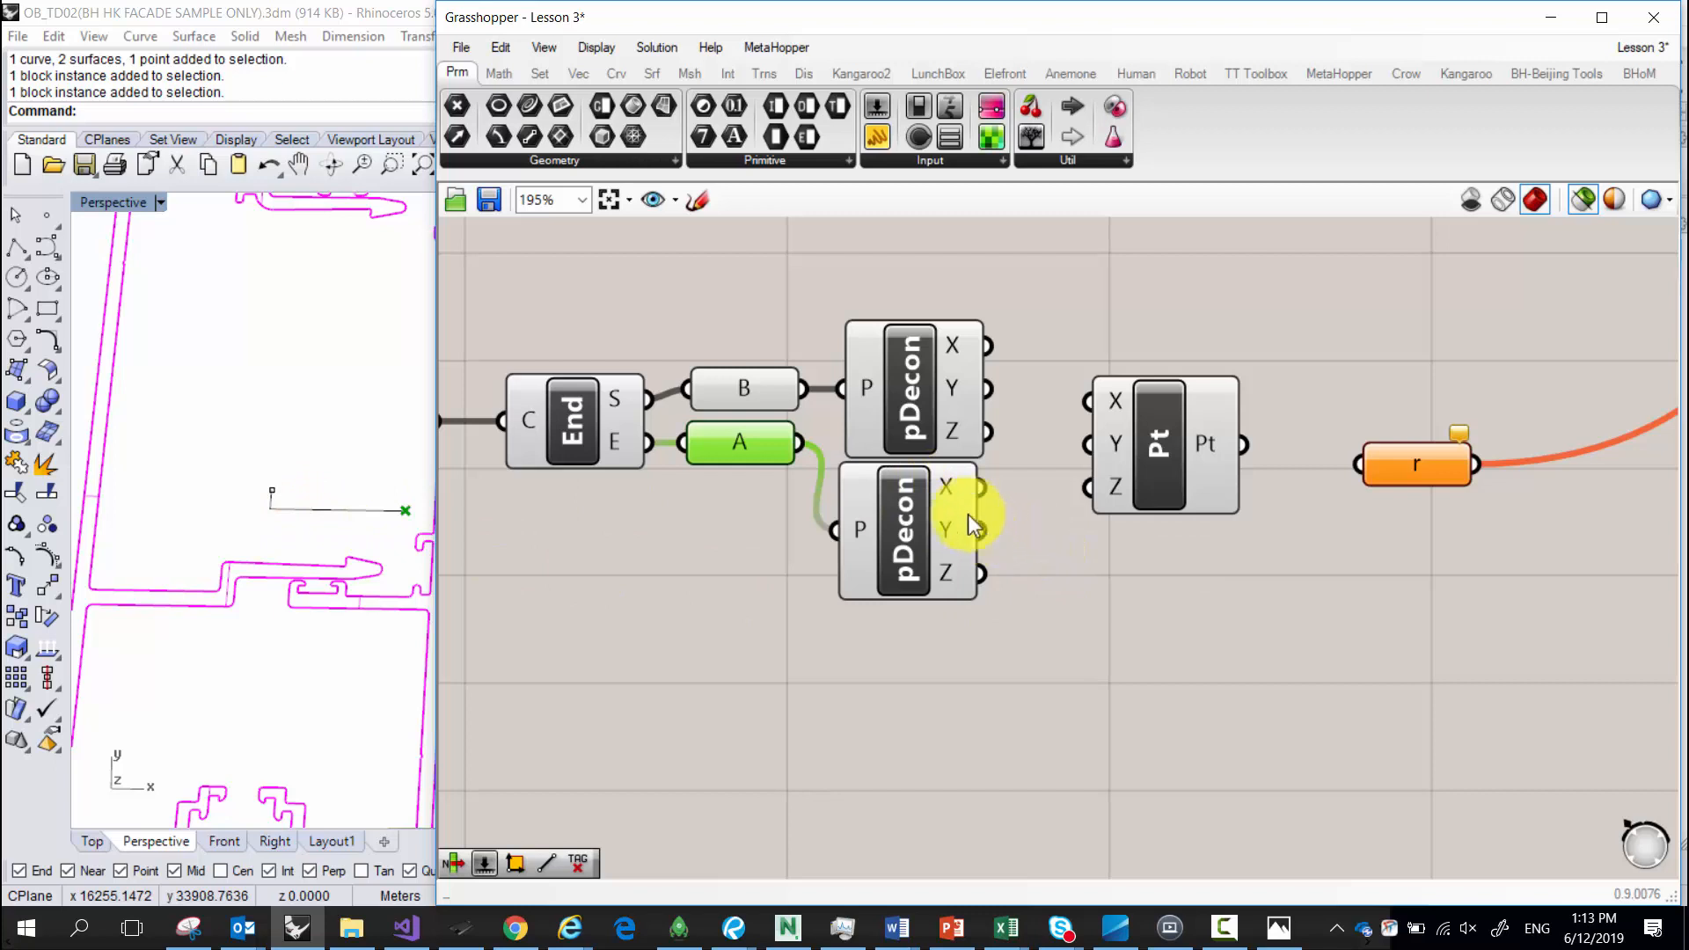
{"action": "left_click_drag", "start_coordinate": [981, 487], "coordinate": [1018, 445]}
{"action": "left_click_drag", "start_coordinate": [987, 345], "coordinate": [1087, 403]}
{"action": "left_click_drag", "start_coordinate": [981, 529], "coordinate": [1088, 443]}
Examine where the constructed point lies relative to points A and B in the Perspective viewport.
{"action": "left_click", "coordinate": [1159, 435]}
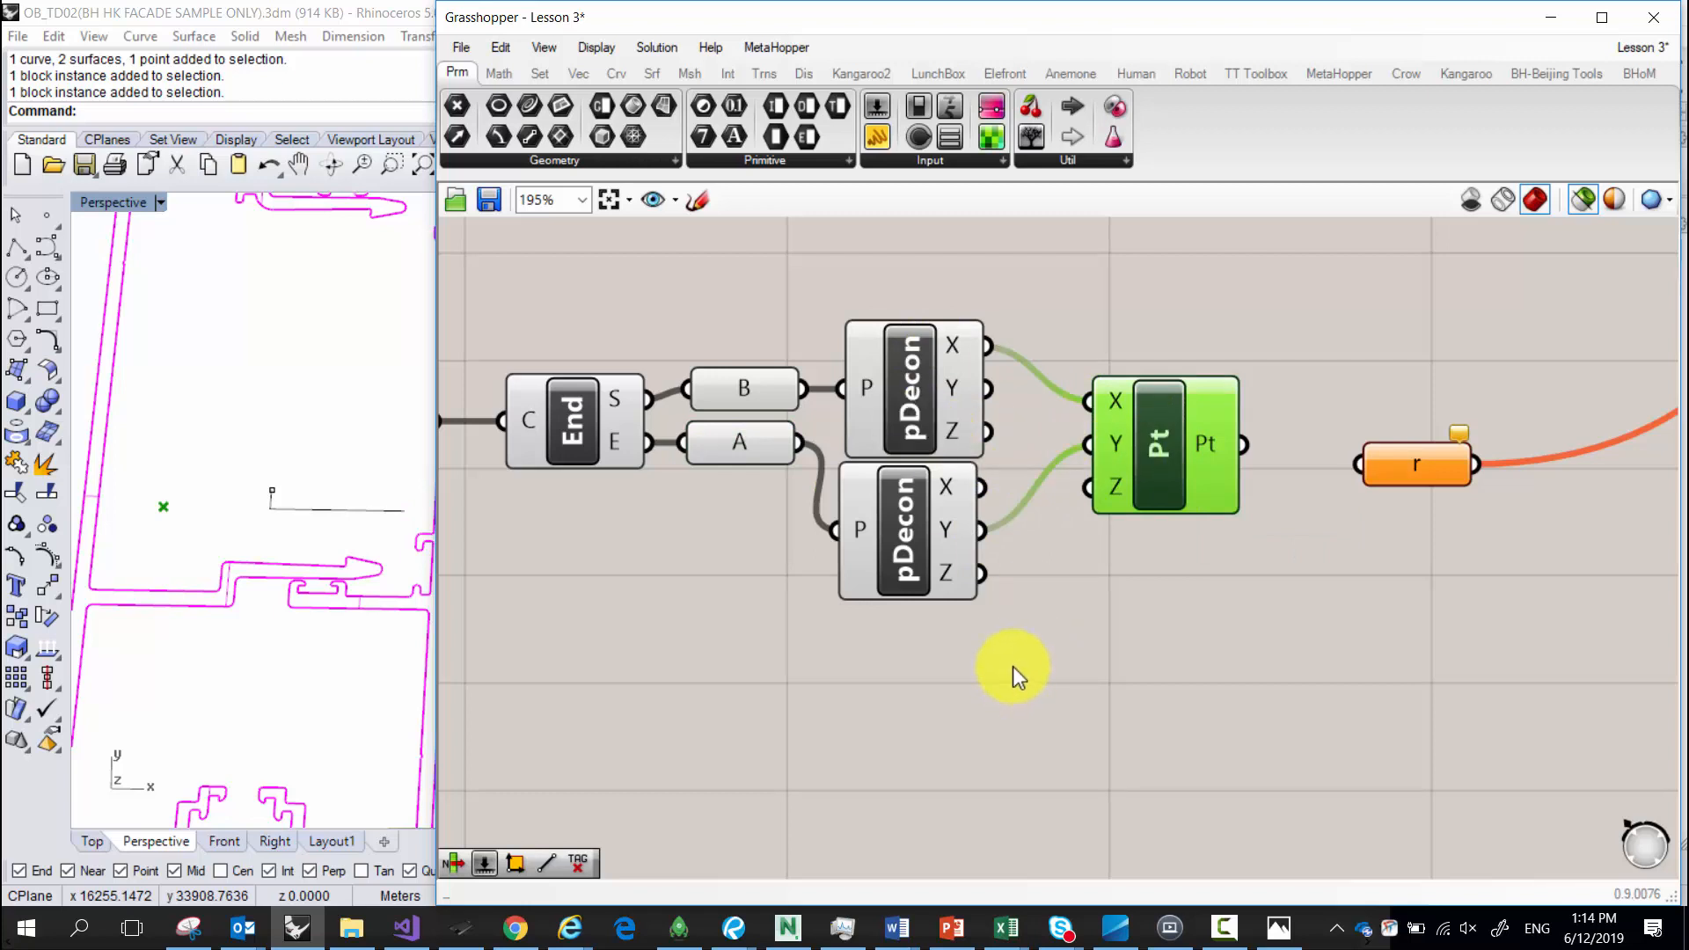
{"action": "left_click_drag", "start_coordinate": [988, 701], "coordinate": [674, 252]}
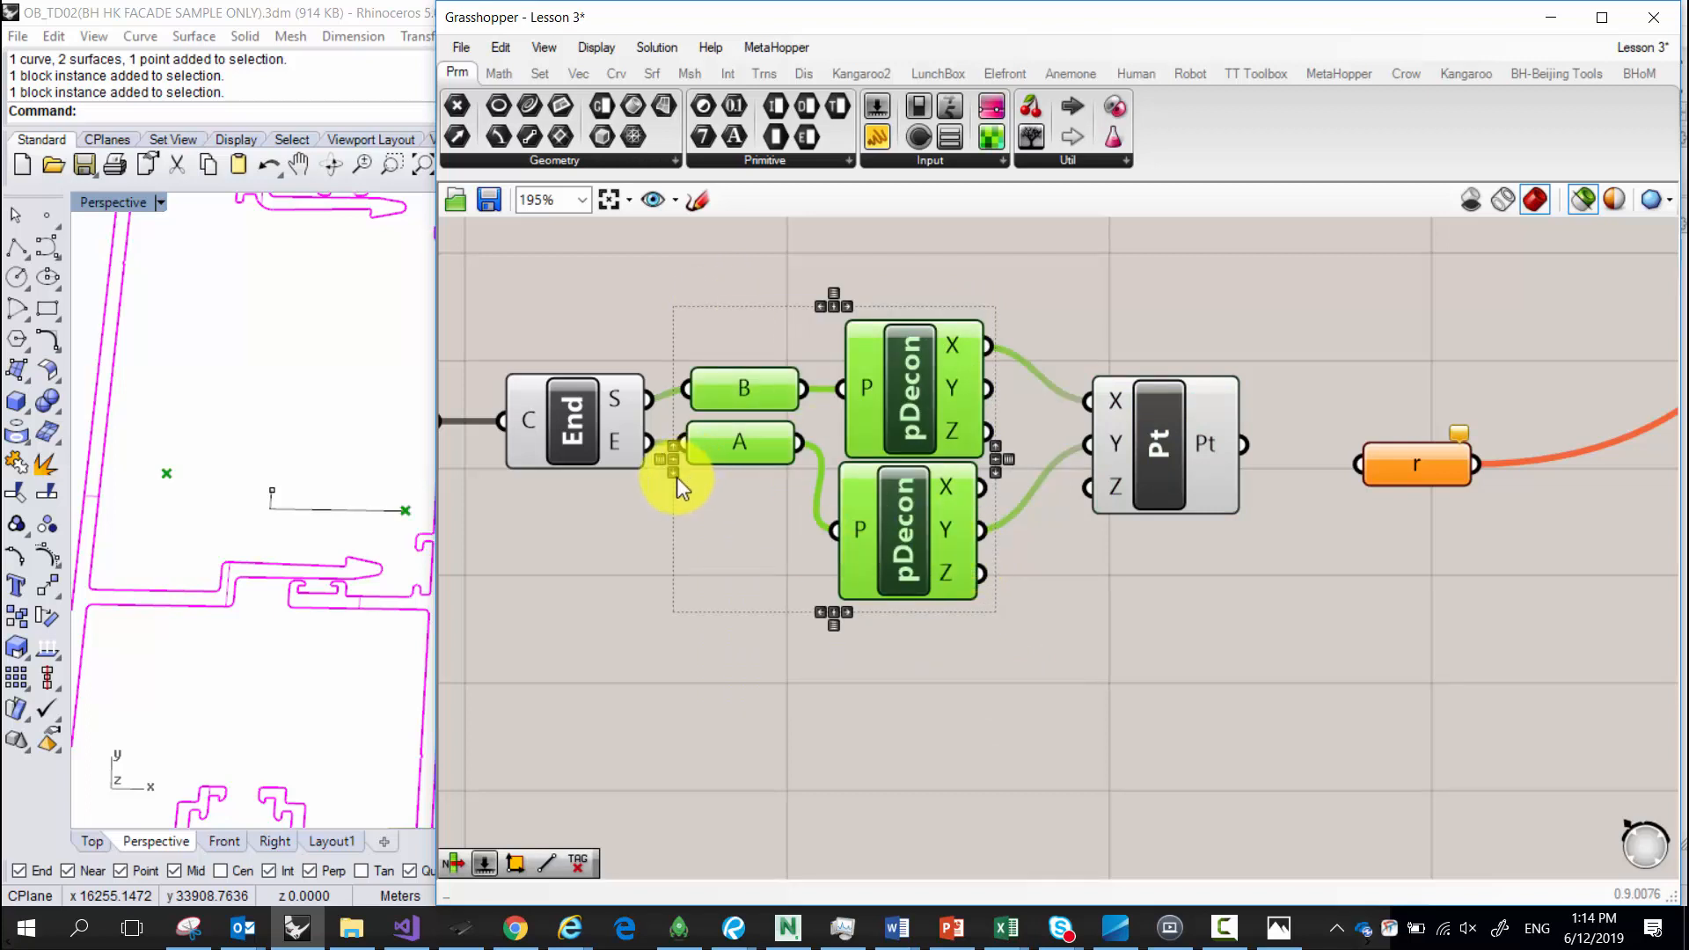
{"action": "right_click_drag", "start_coordinate": [674, 531], "coordinate": [805, 552]}
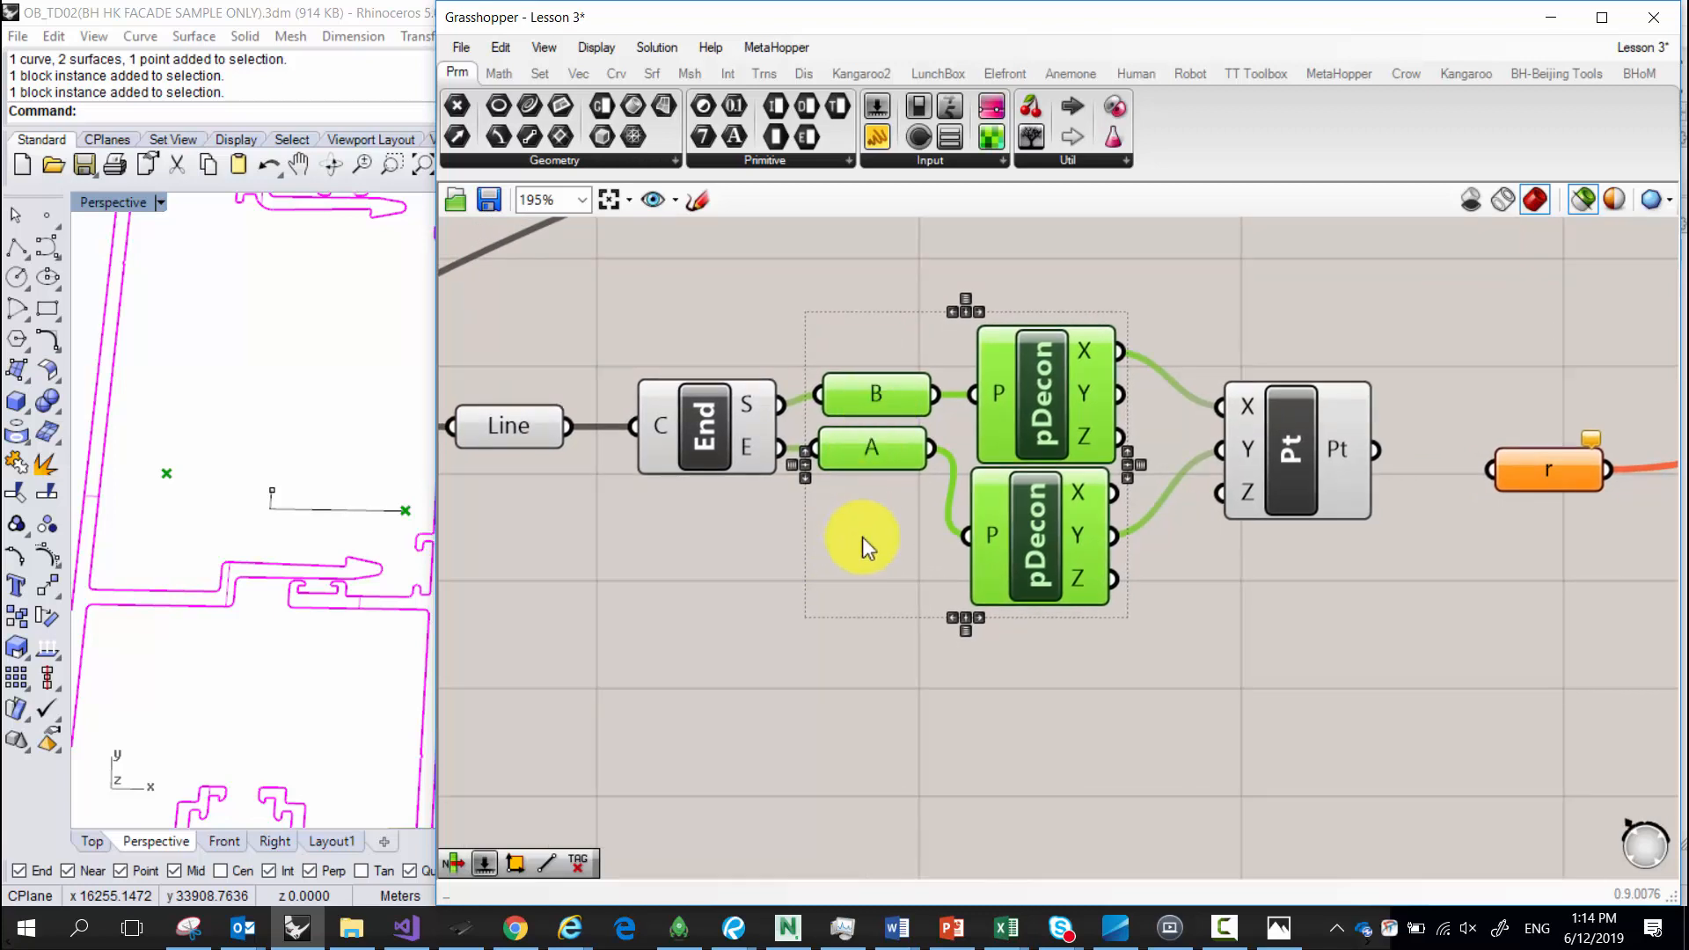
{"action": "left_click", "coordinate": [1345, 444]}
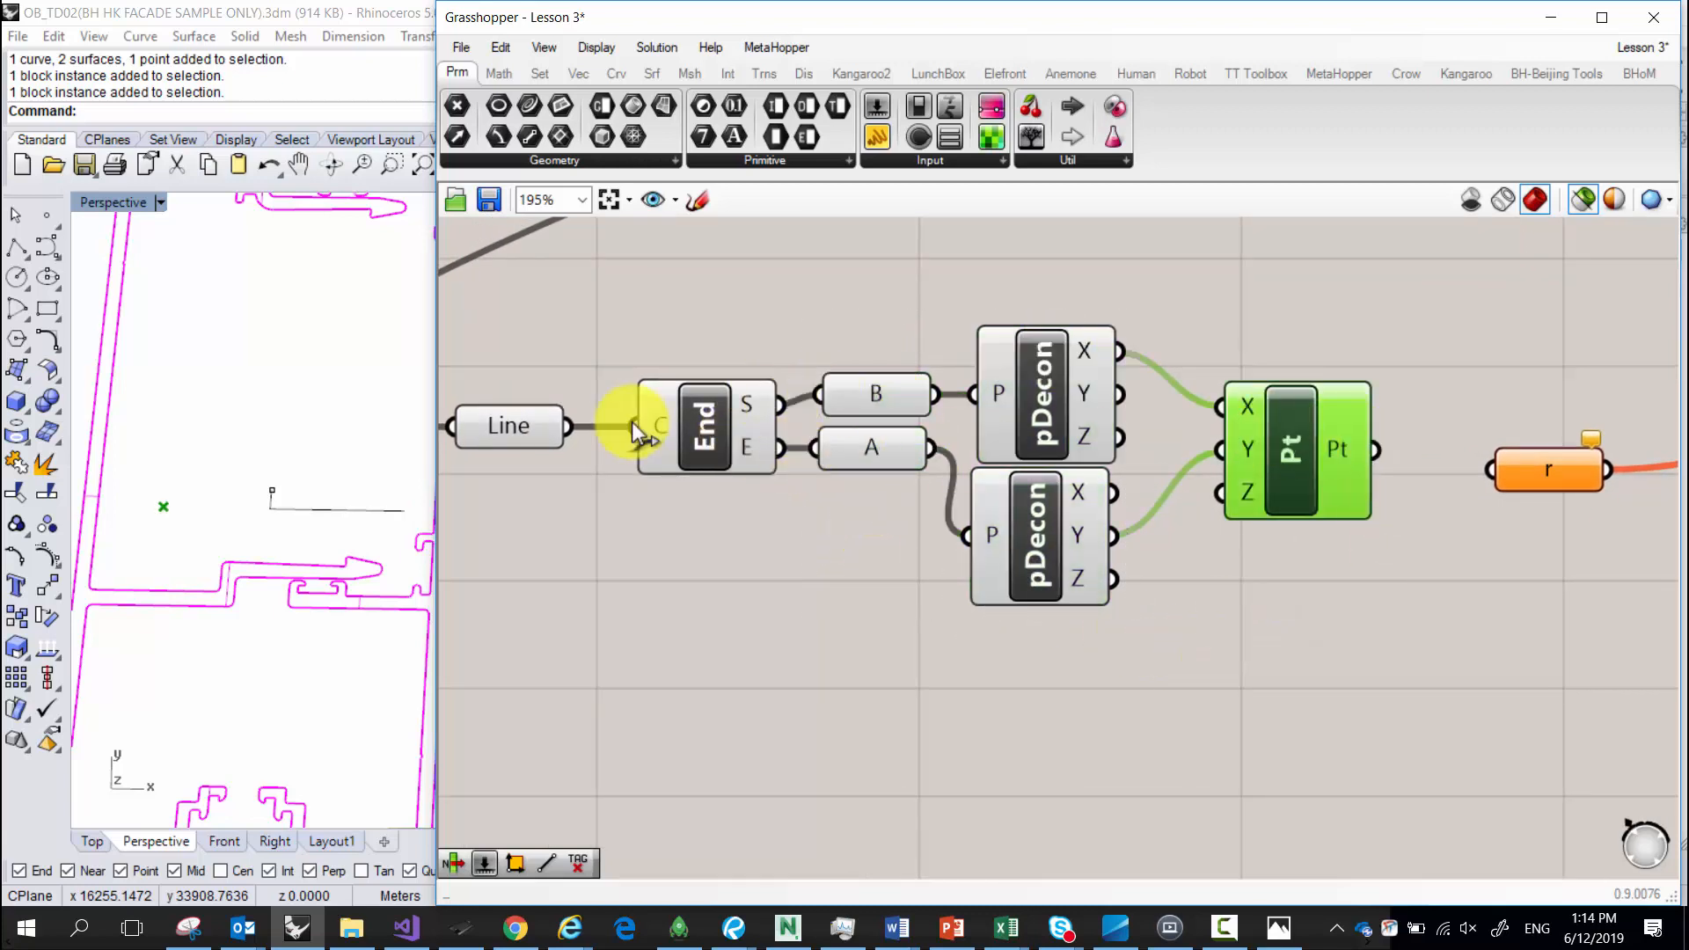
{"action": "left_click_drag", "start_coordinate": [810, 346], "coordinate": [841, 494], "text": "shift"}
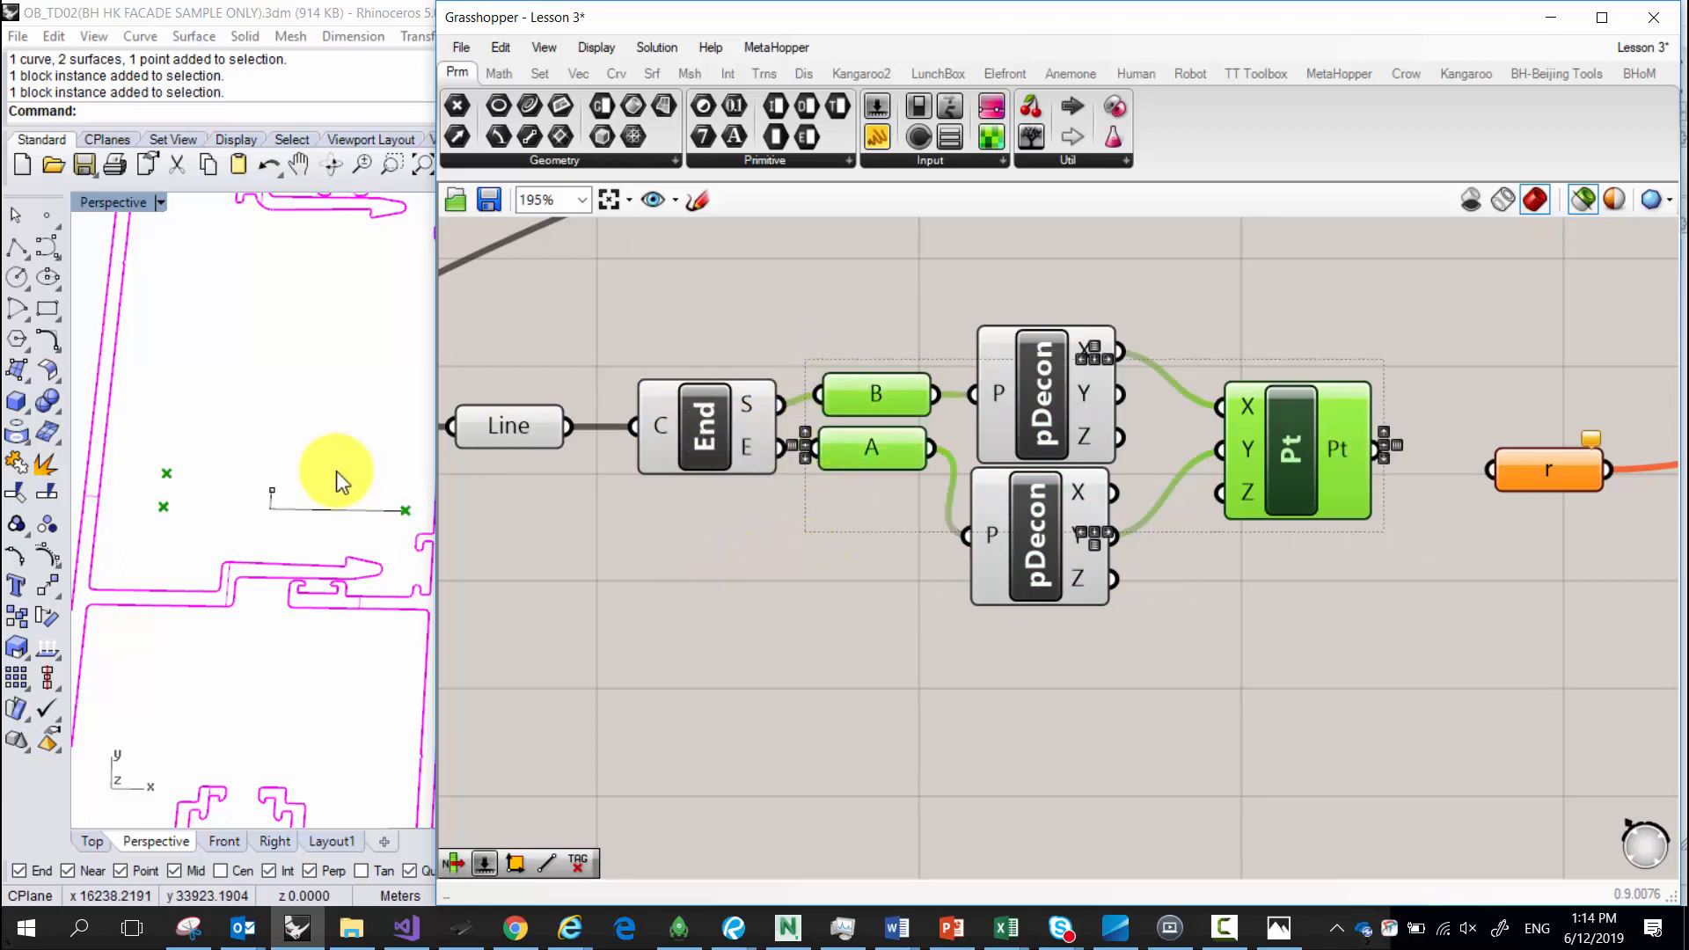
{"action": "scroll", "coordinate": [332, 502], "scroll_direction": "up", "scroll_amount": 2}
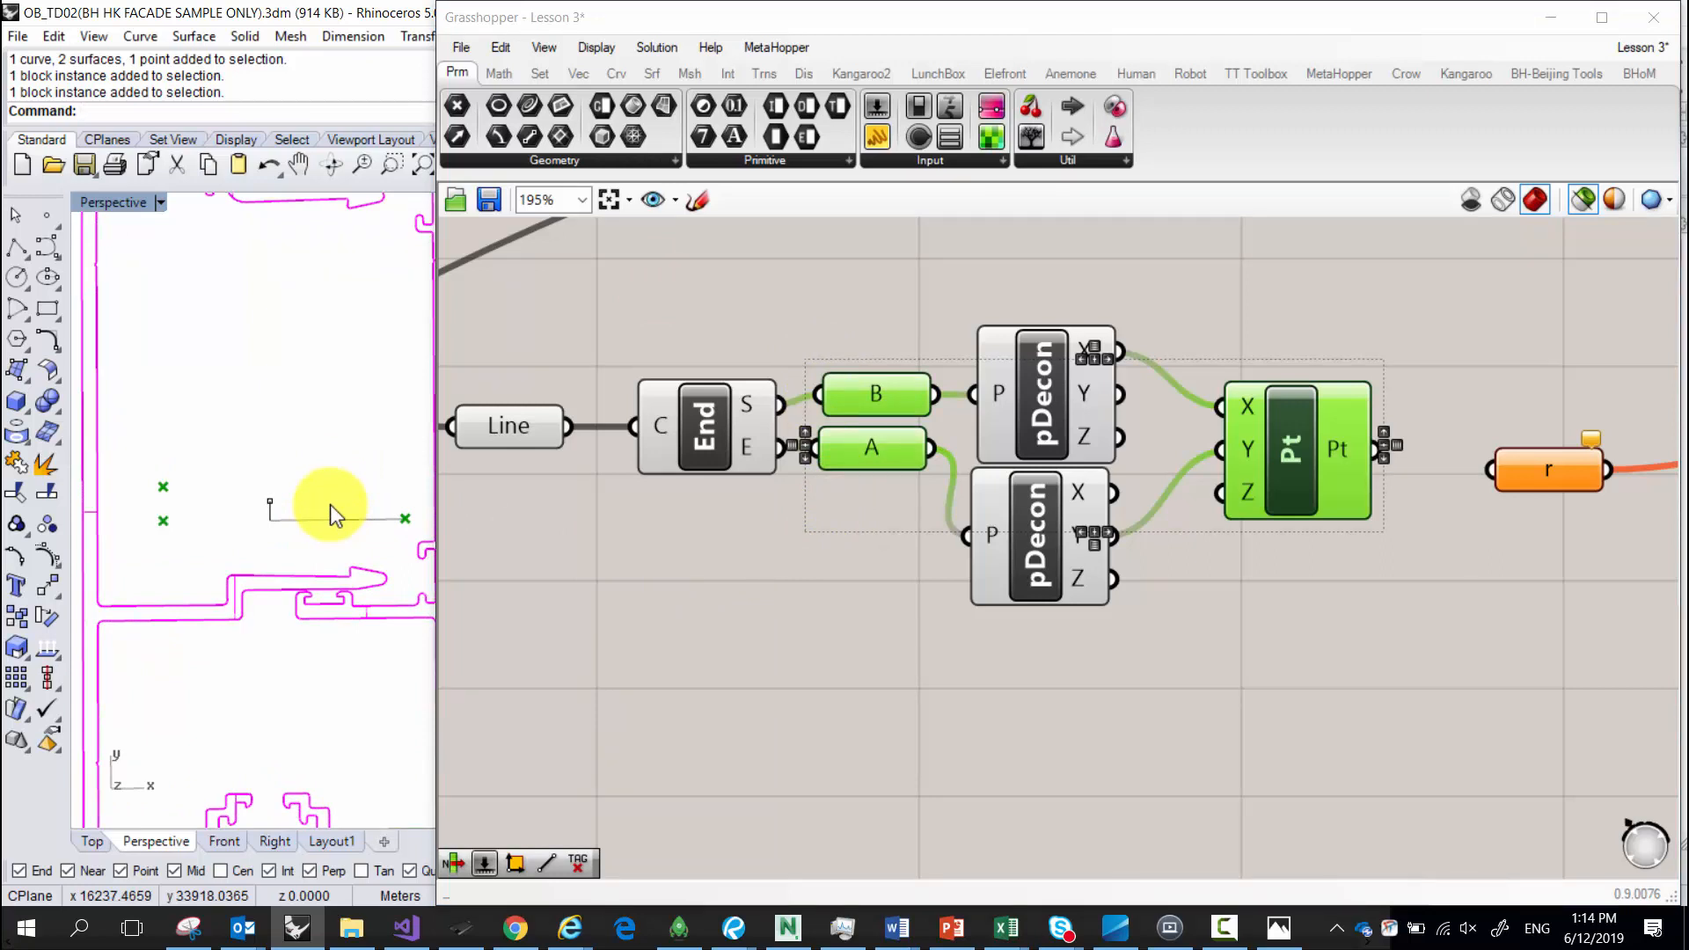
{"action": "scroll", "coordinate": [338, 505], "scroll_direction": "down", "scroll_amount": 2}
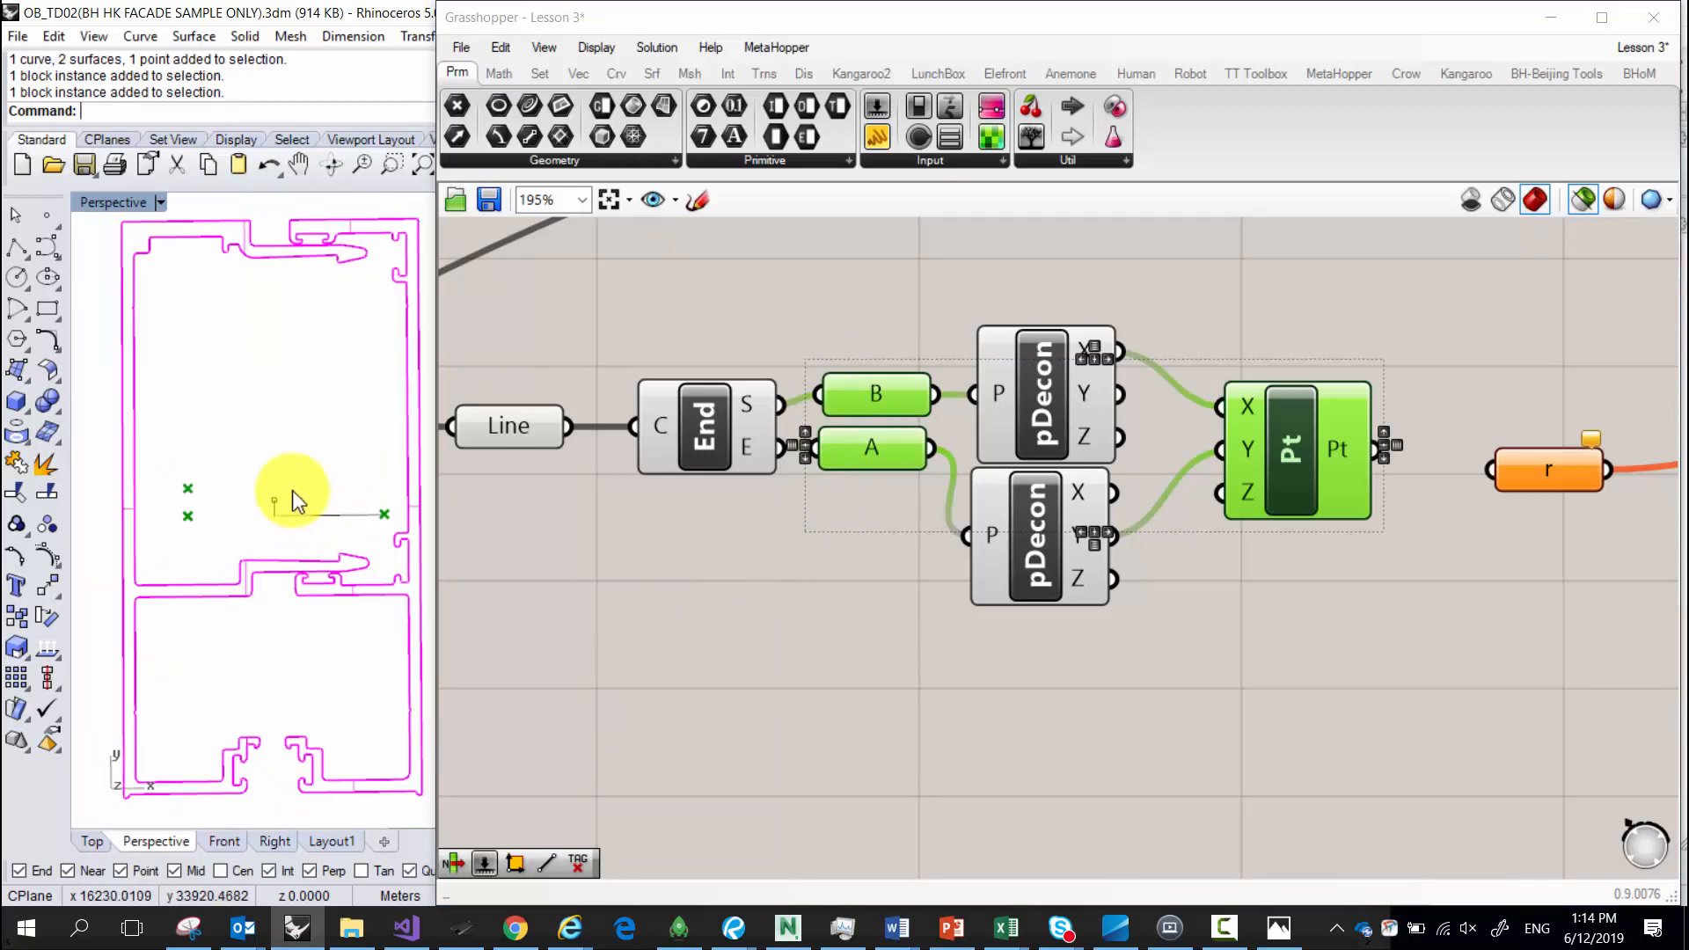
Copy the Point parameter from the Step 3 midpoint group, keep its source connection, and place it below the lower Line parameter.
{"action": "scroll", "coordinate": [901, 505], "scroll_direction": "down", "scroll_amount": 4}
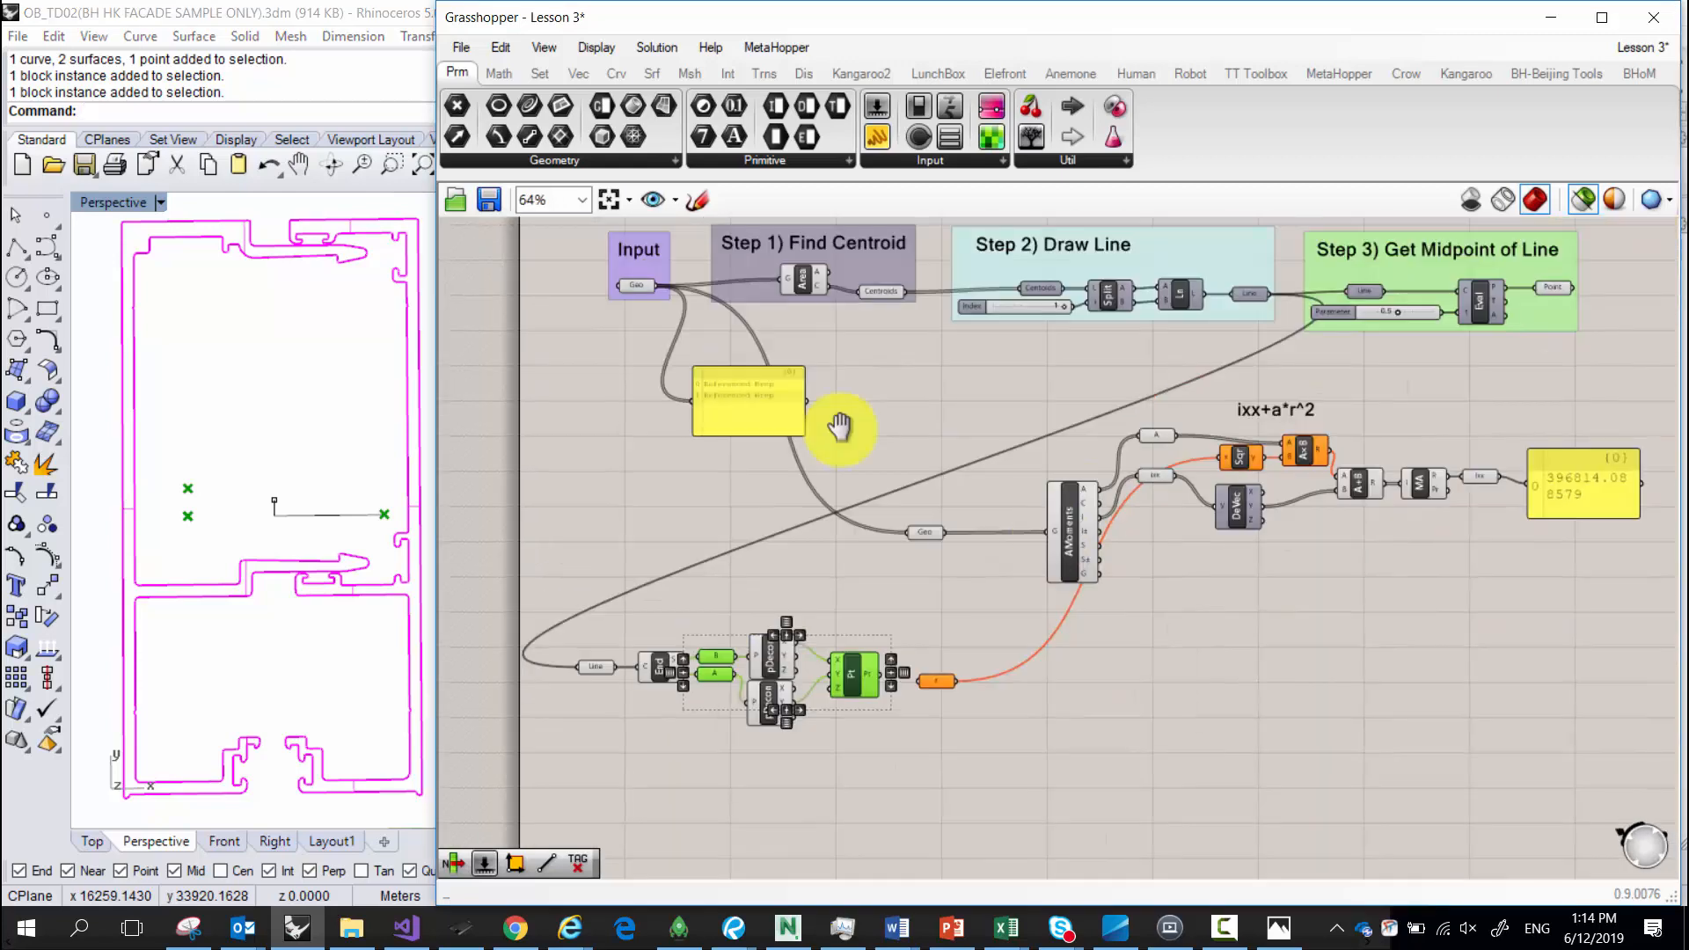
{"action": "scroll", "coordinate": [1233, 389], "scroll_direction": "up", "scroll_amount": 3}
{"action": "right_click_drag", "start_coordinate": [1233, 389], "coordinate": [933, 380]}
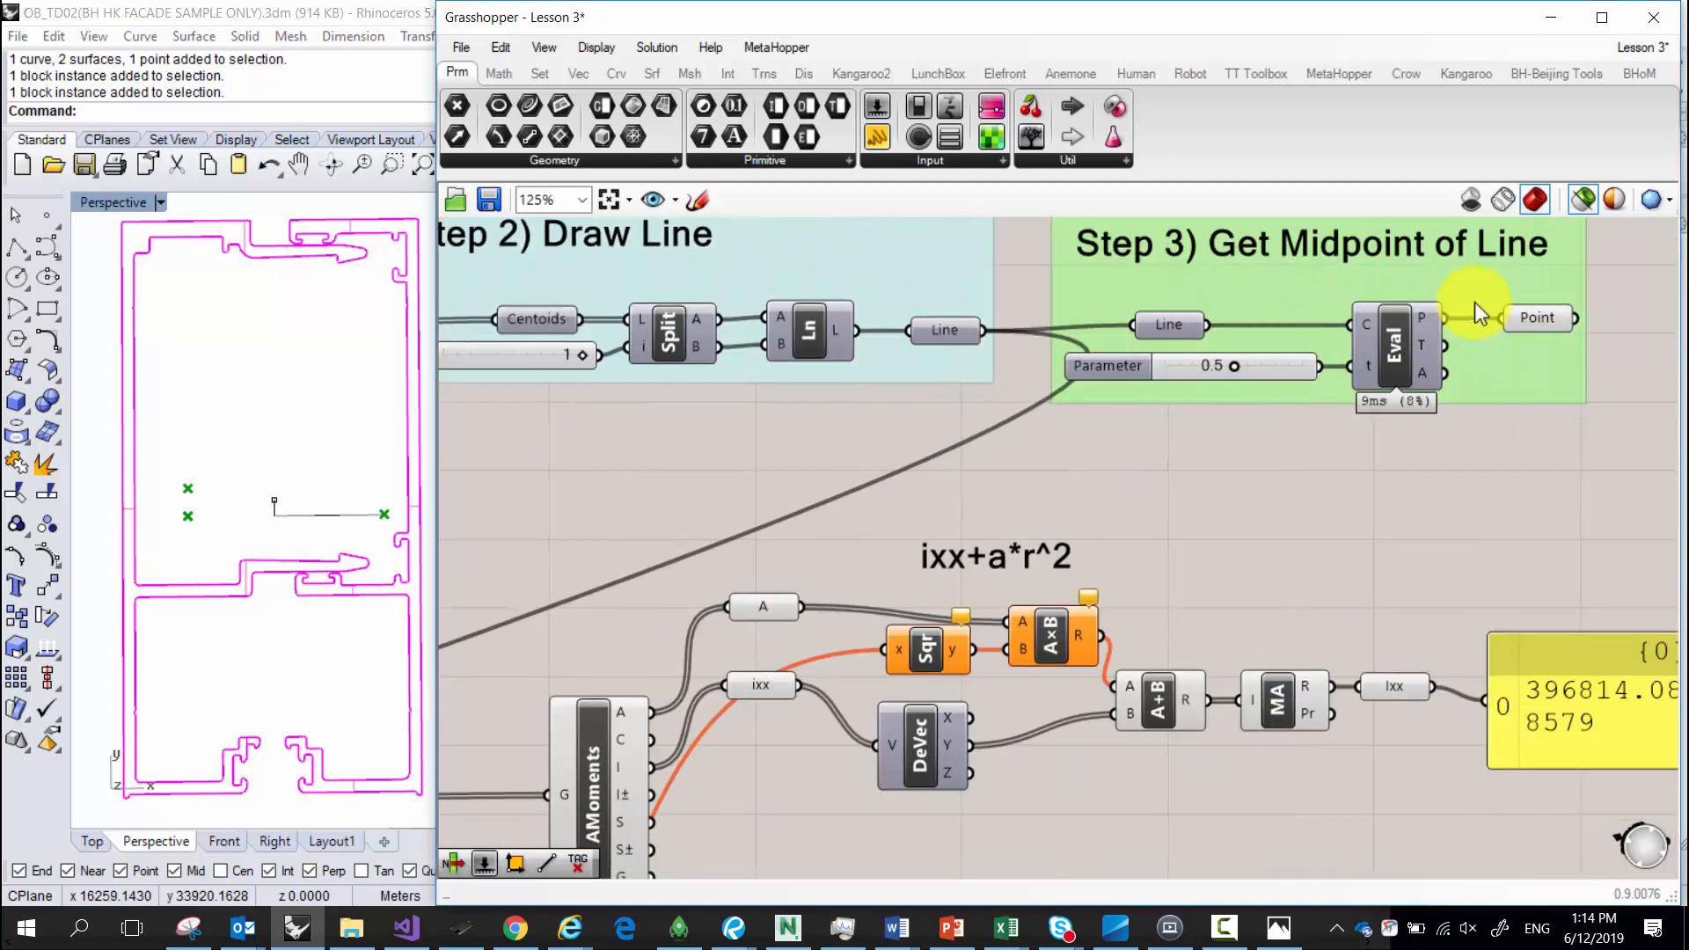
{"action": "left_click", "coordinate": [1554, 320]}
{"action": "mouse_move", "coordinate": [1550, 322]}
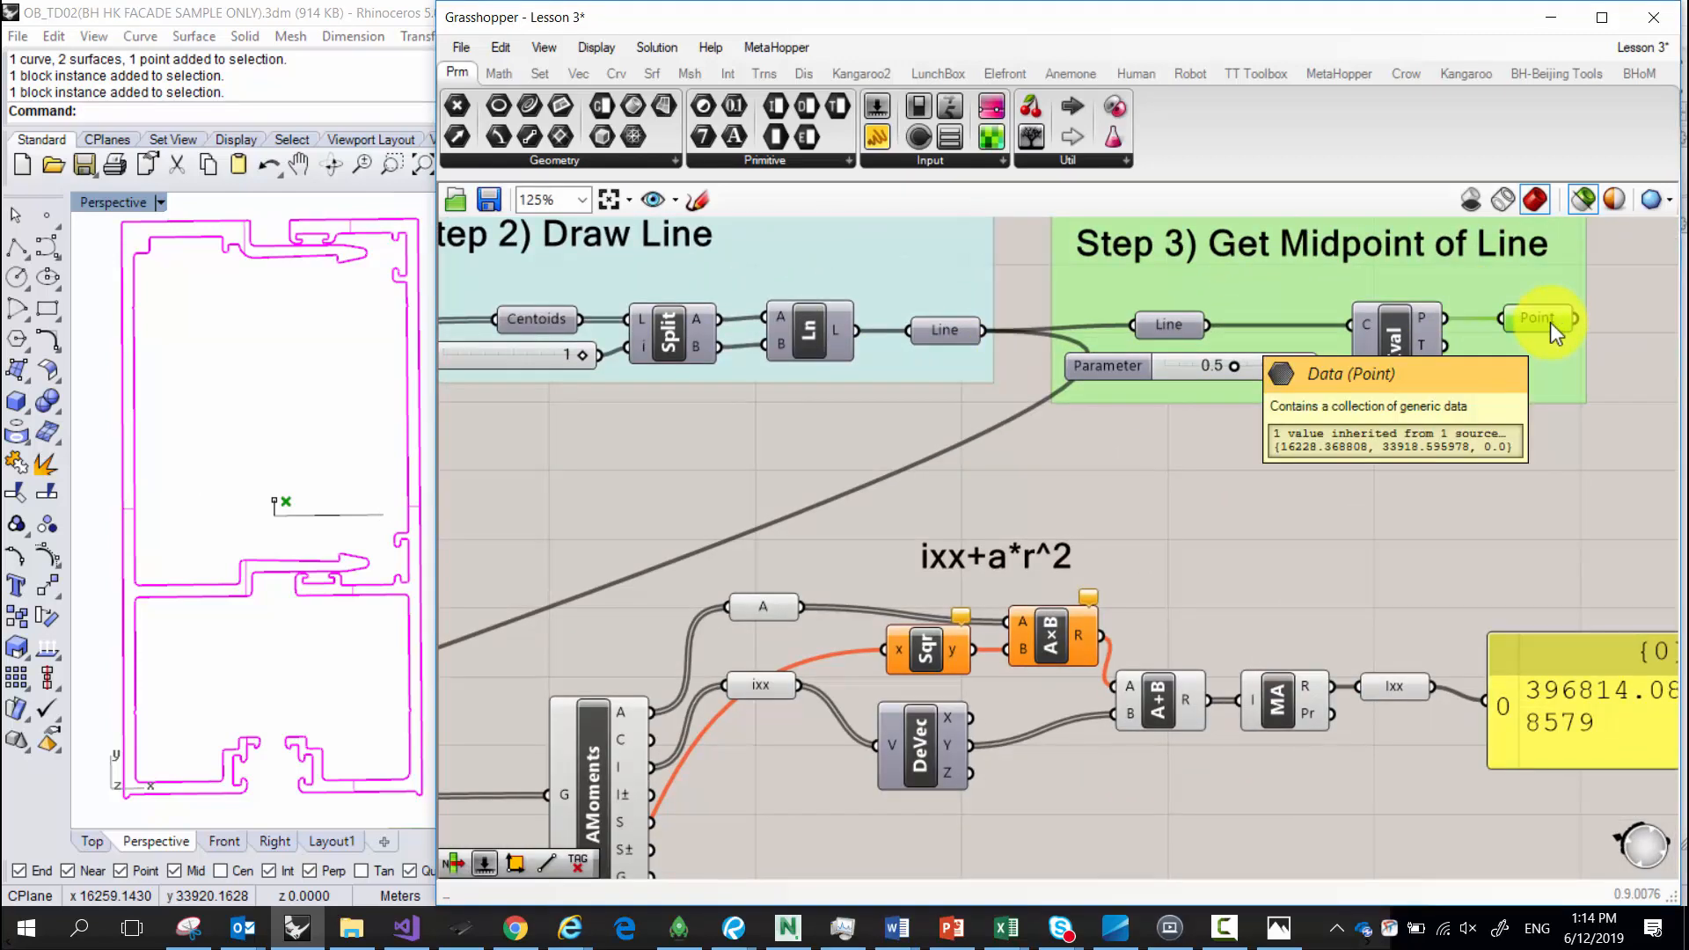
{"action": "key", "text": "ctrl+c"}
{"action": "key", "text": "ctrl+v"}
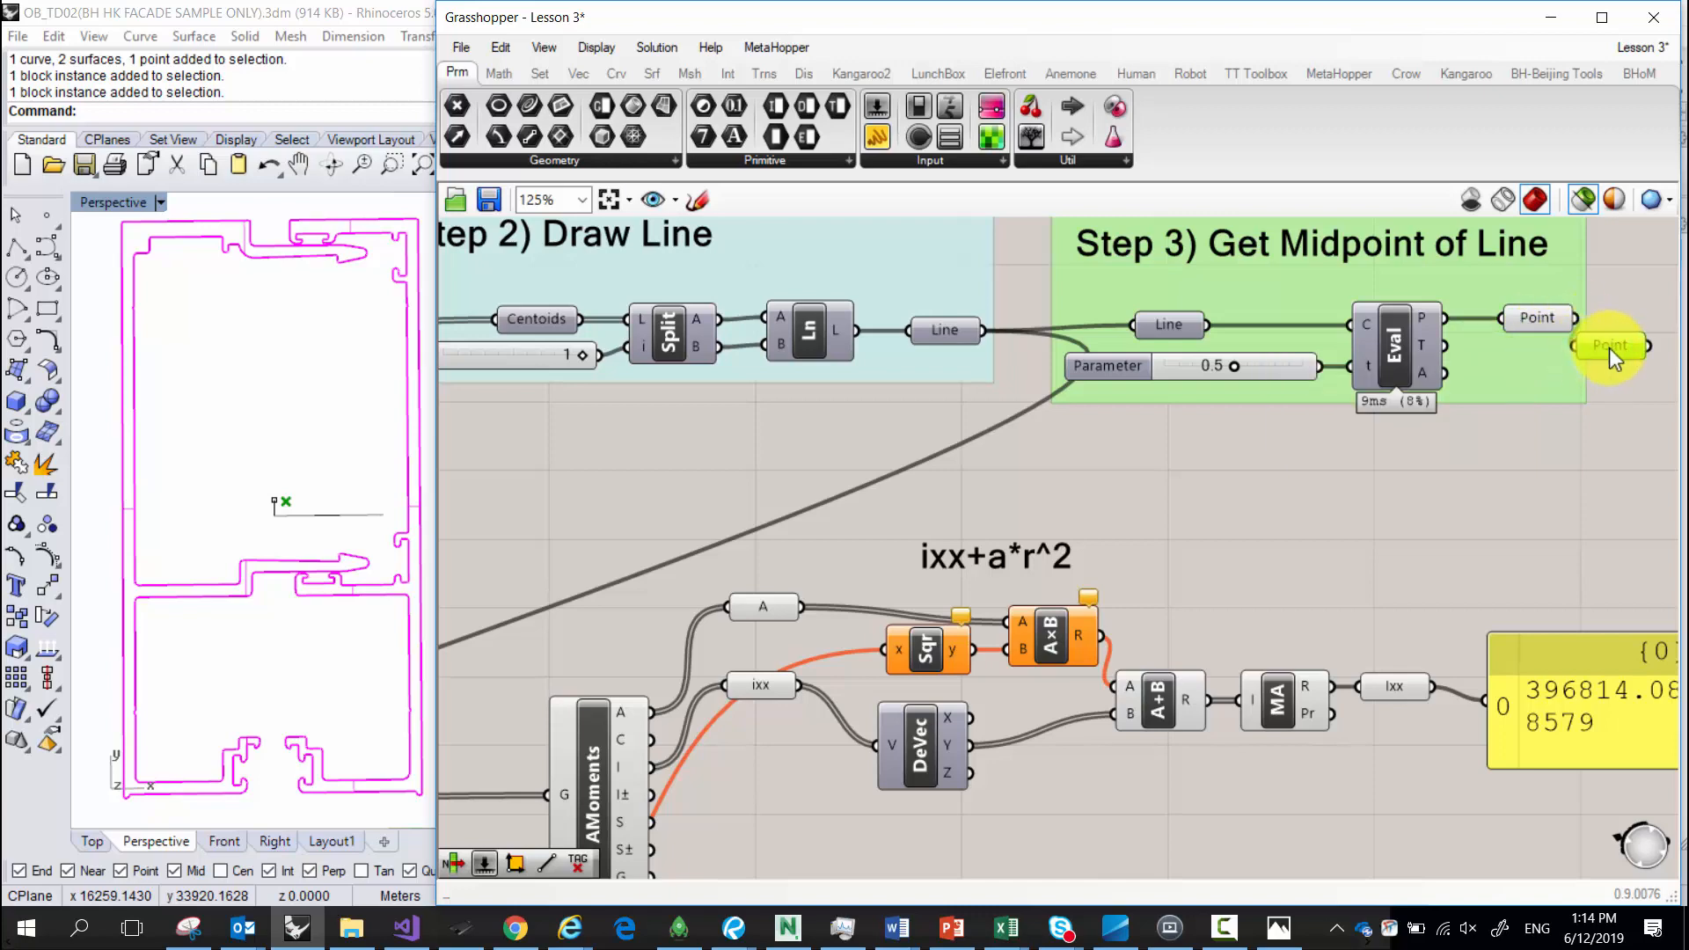
{"action": "scroll", "coordinate": [1611, 327], "scroll_direction": "down", "scroll_amount": 5}
{"action": "scroll", "coordinate": [1099, 530], "scroll_direction": "up", "scroll_amount": 8}
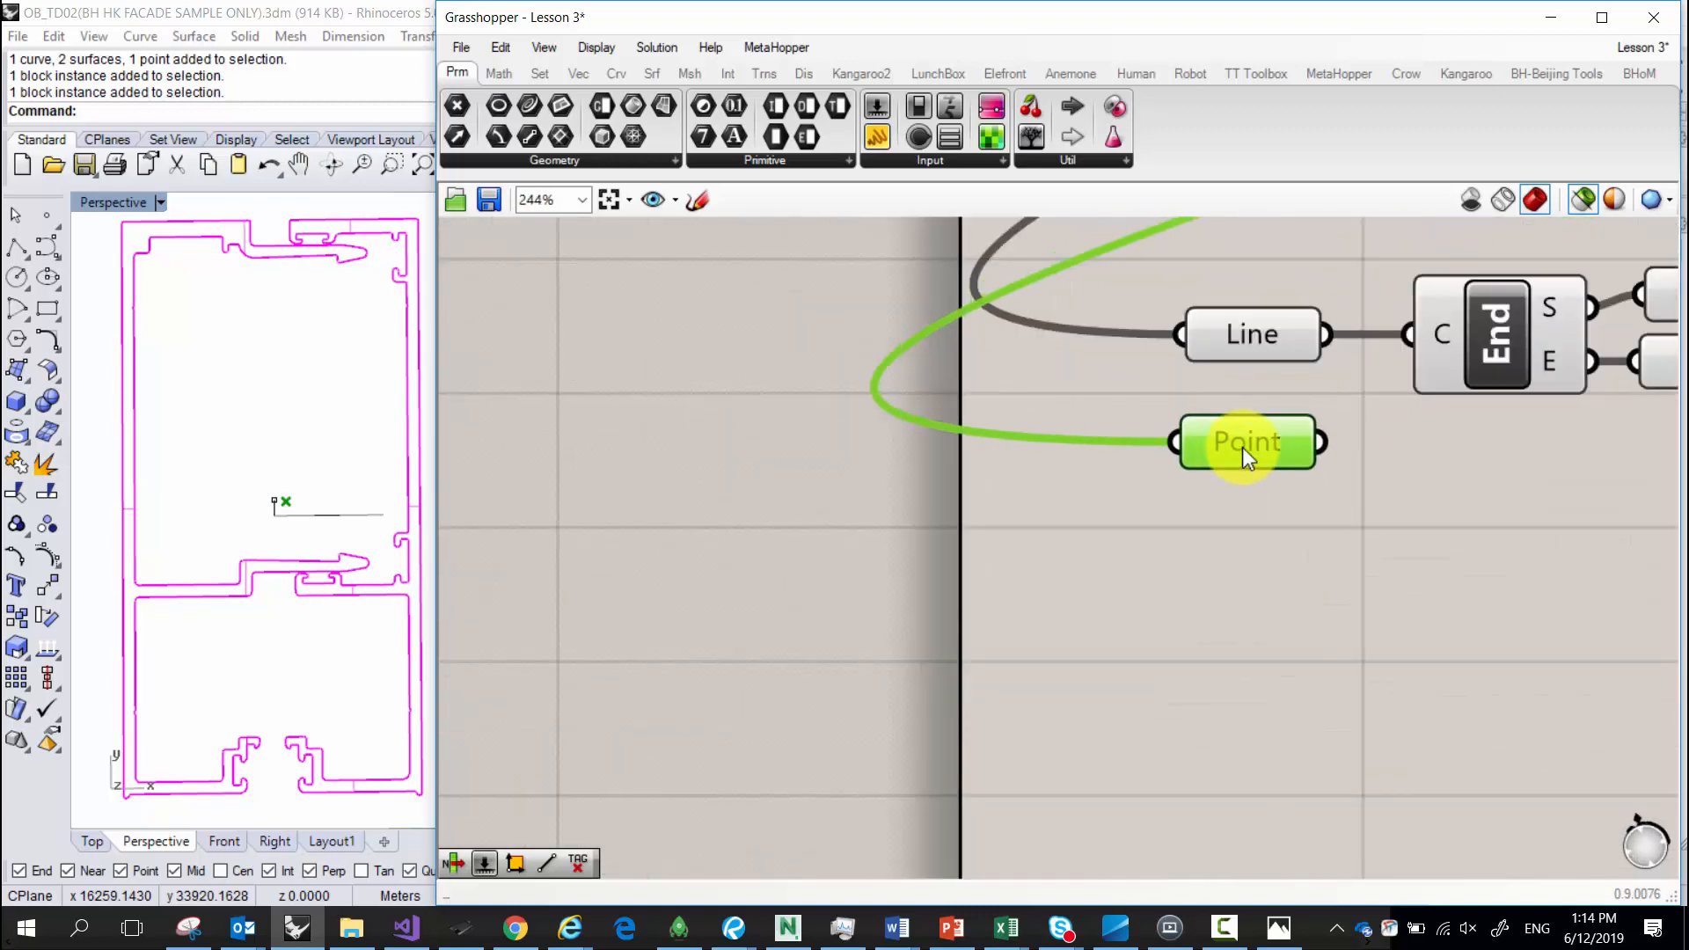
Connect the copied Point parameter to B in place of End's S output.
{"action": "right_click_drag", "start_coordinate": [1345, 445], "coordinate": [987, 461]}
{"action": "scroll", "coordinate": [987, 462], "scroll_direction": "down", "scroll_amount": 2}
{"action": "left_click", "coordinate": [1323, 387]}
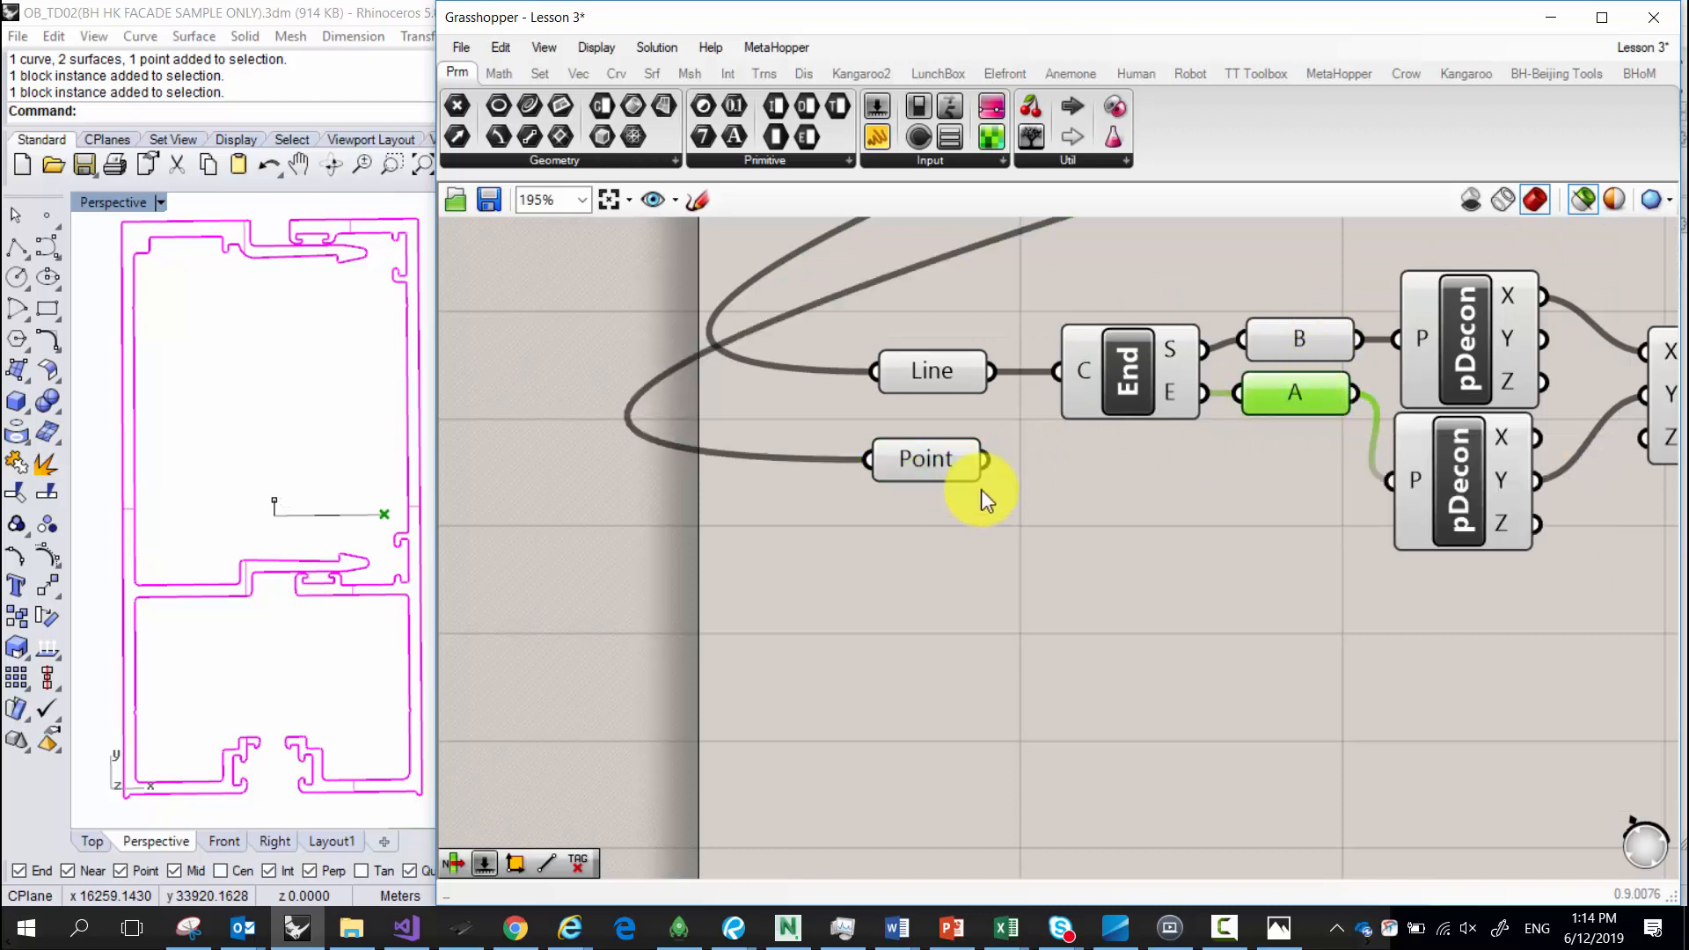
{"action": "right_click_drag", "start_coordinate": [1244, 482], "coordinate": [1076, 473]}
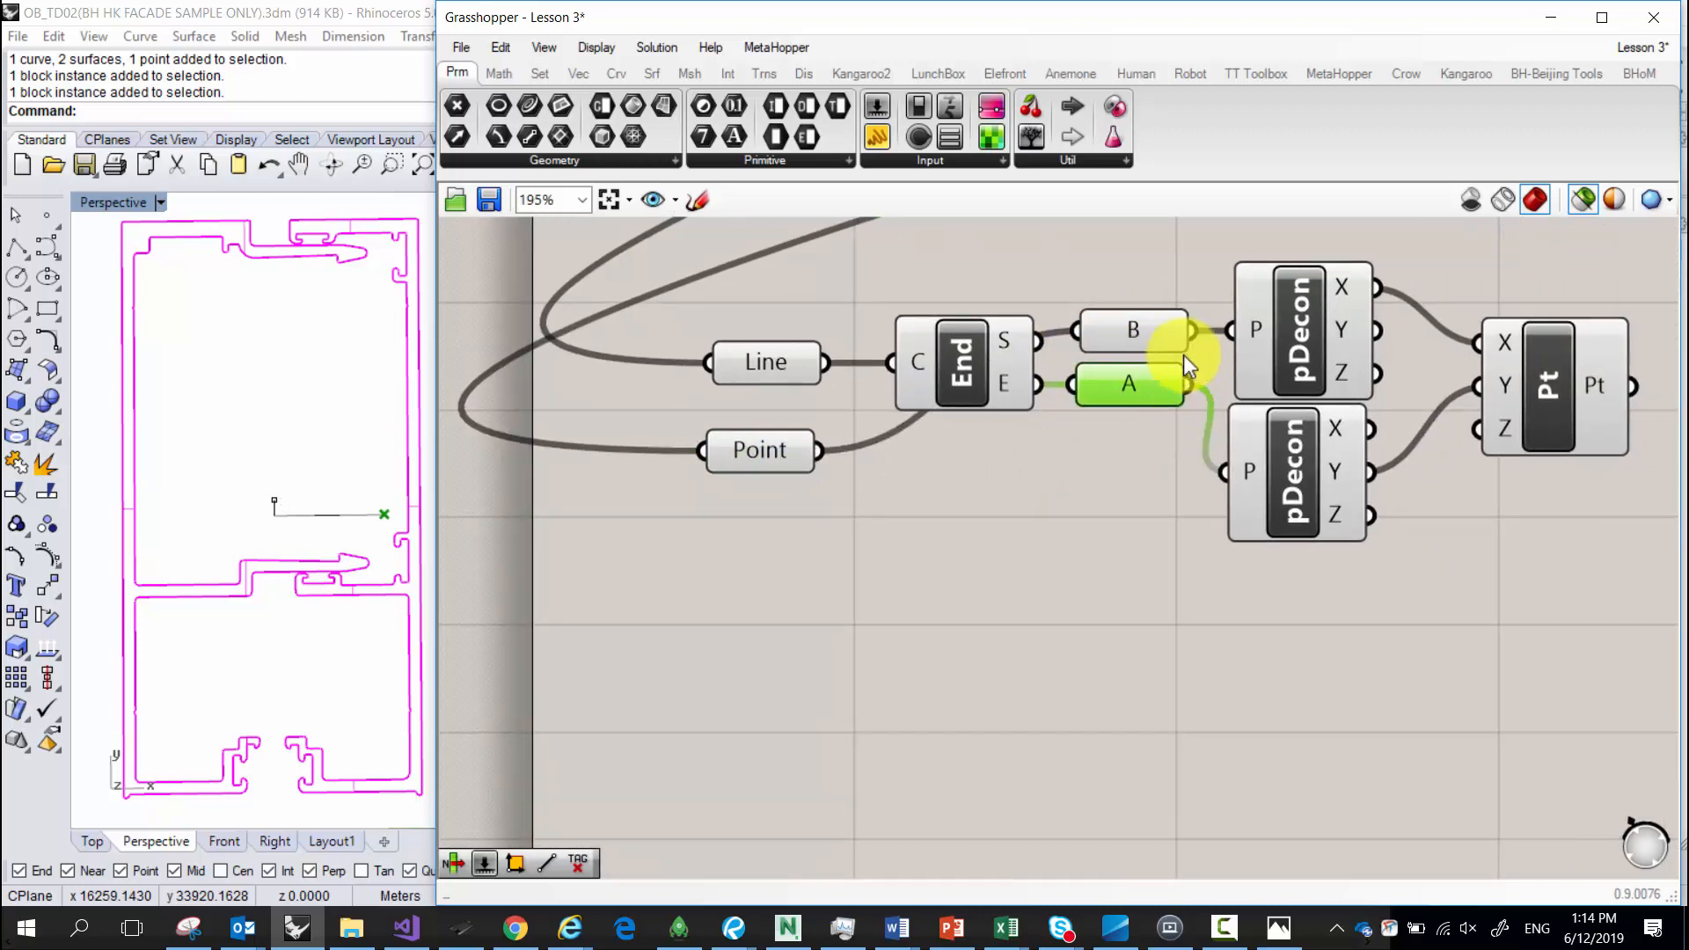
{"action": "left_click_drag", "start_coordinate": [892, 216], "coordinate": [1116, 256]}
Check the corner point against A and the midpoint-fed B in the Perspective viewport.
{"action": "left_click", "coordinate": [1550, 408]}
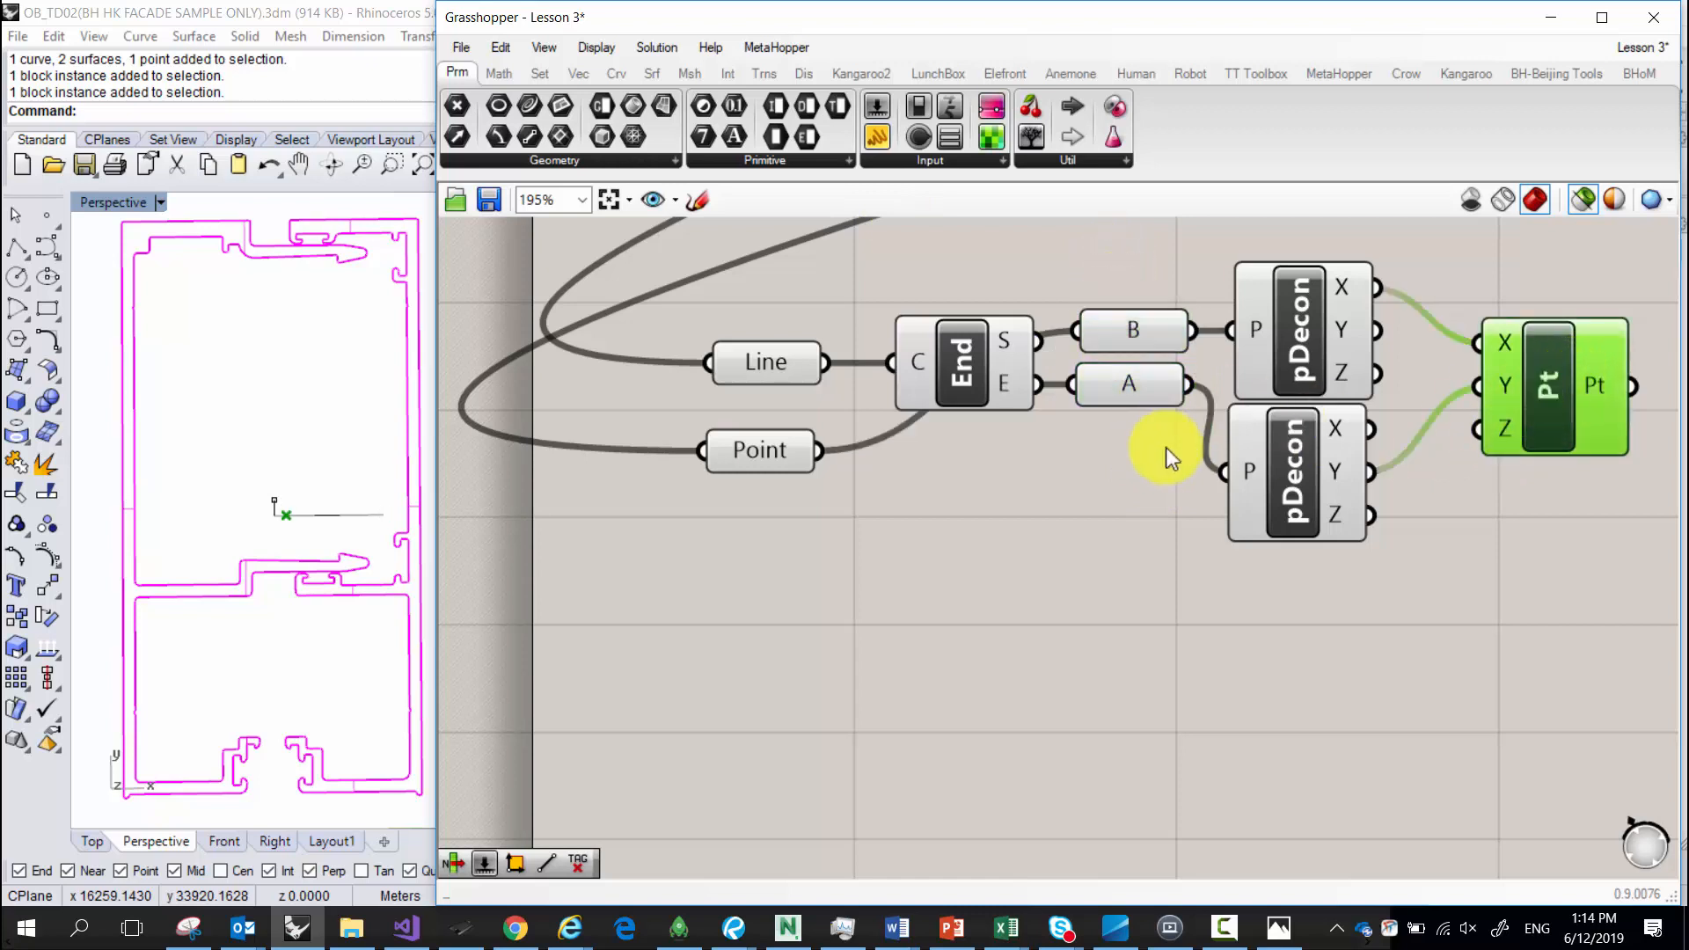
{"action": "left_click_drag", "start_coordinate": [1180, 489], "coordinate": [1122, 282], "text": "shift"}
{"action": "scroll", "coordinate": [310, 519], "scroll_direction": "up", "scroll_amount": 5}
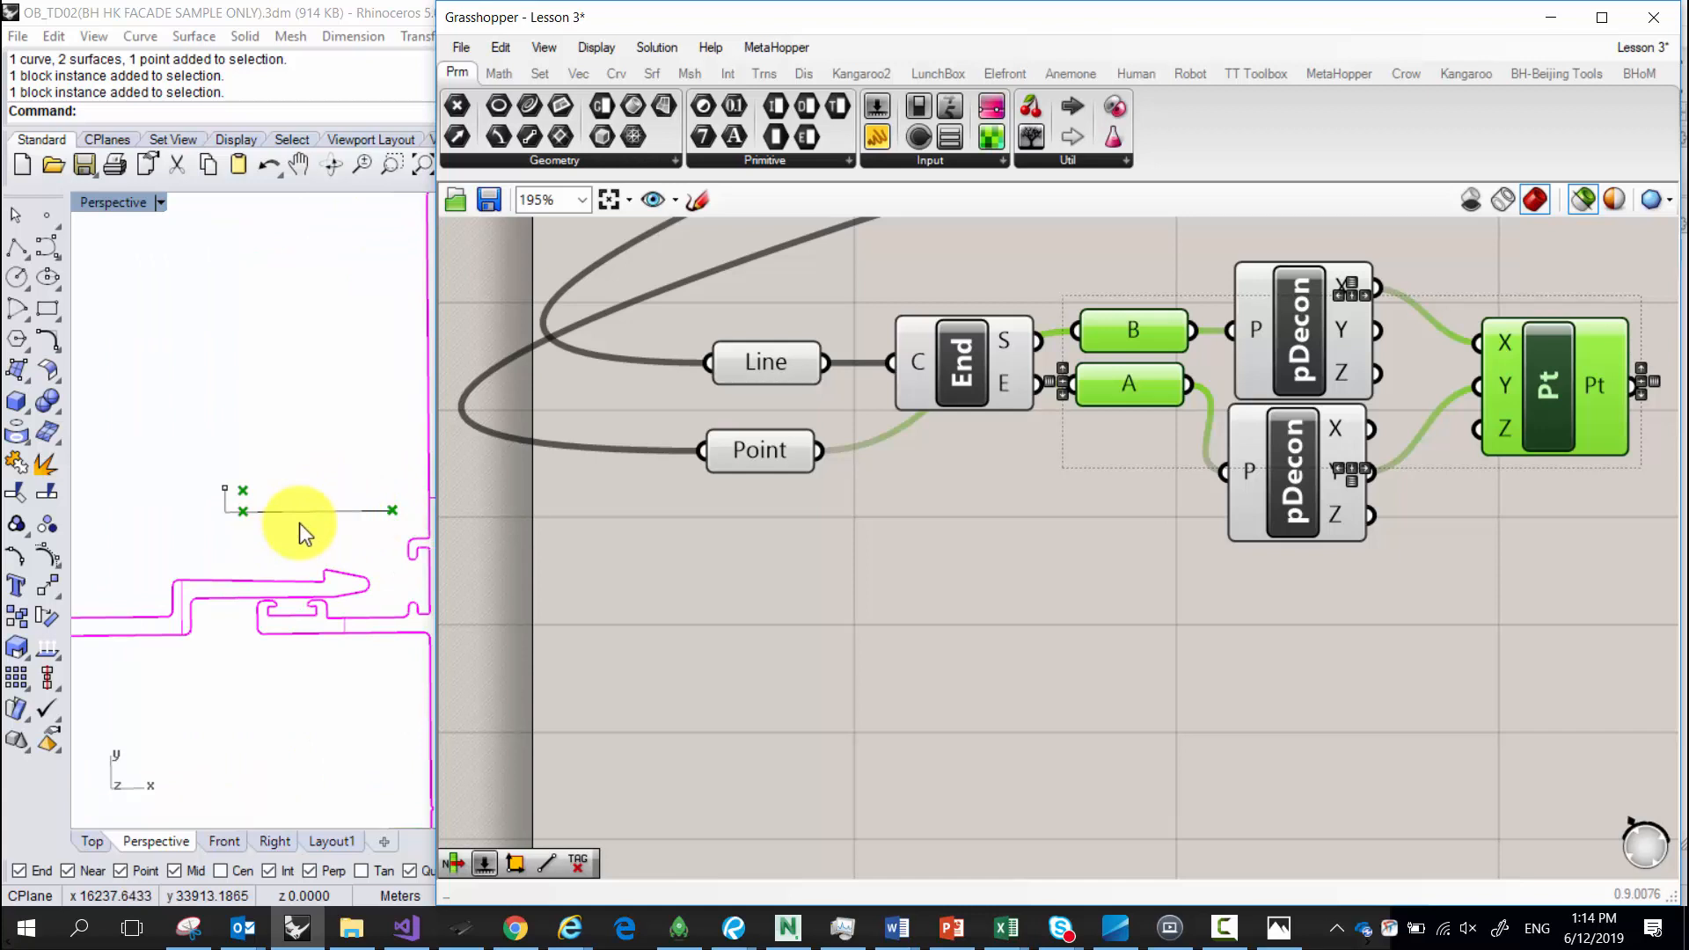
Move the copied Point parameter up so it sits directly beneath the lower Line parameter.
{"action": "left_click", "coordinate": [801, 499]}
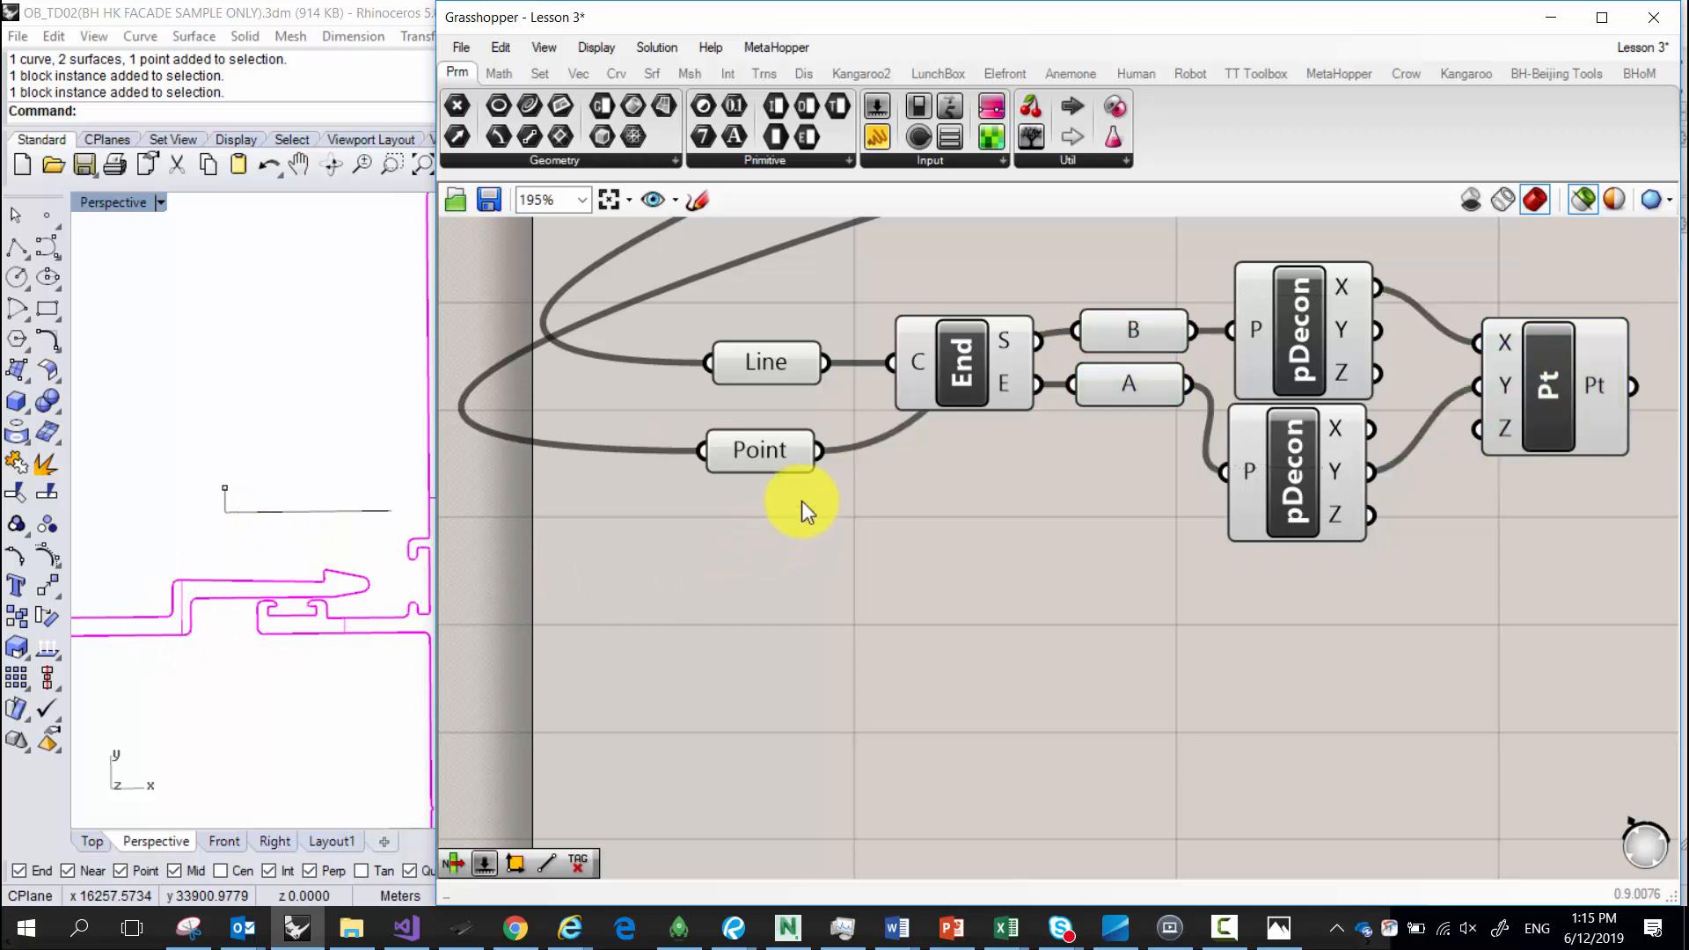
{"action": "left_click_drag", "start_coordinate": [774, 451], "coordinate": [773, 420]}
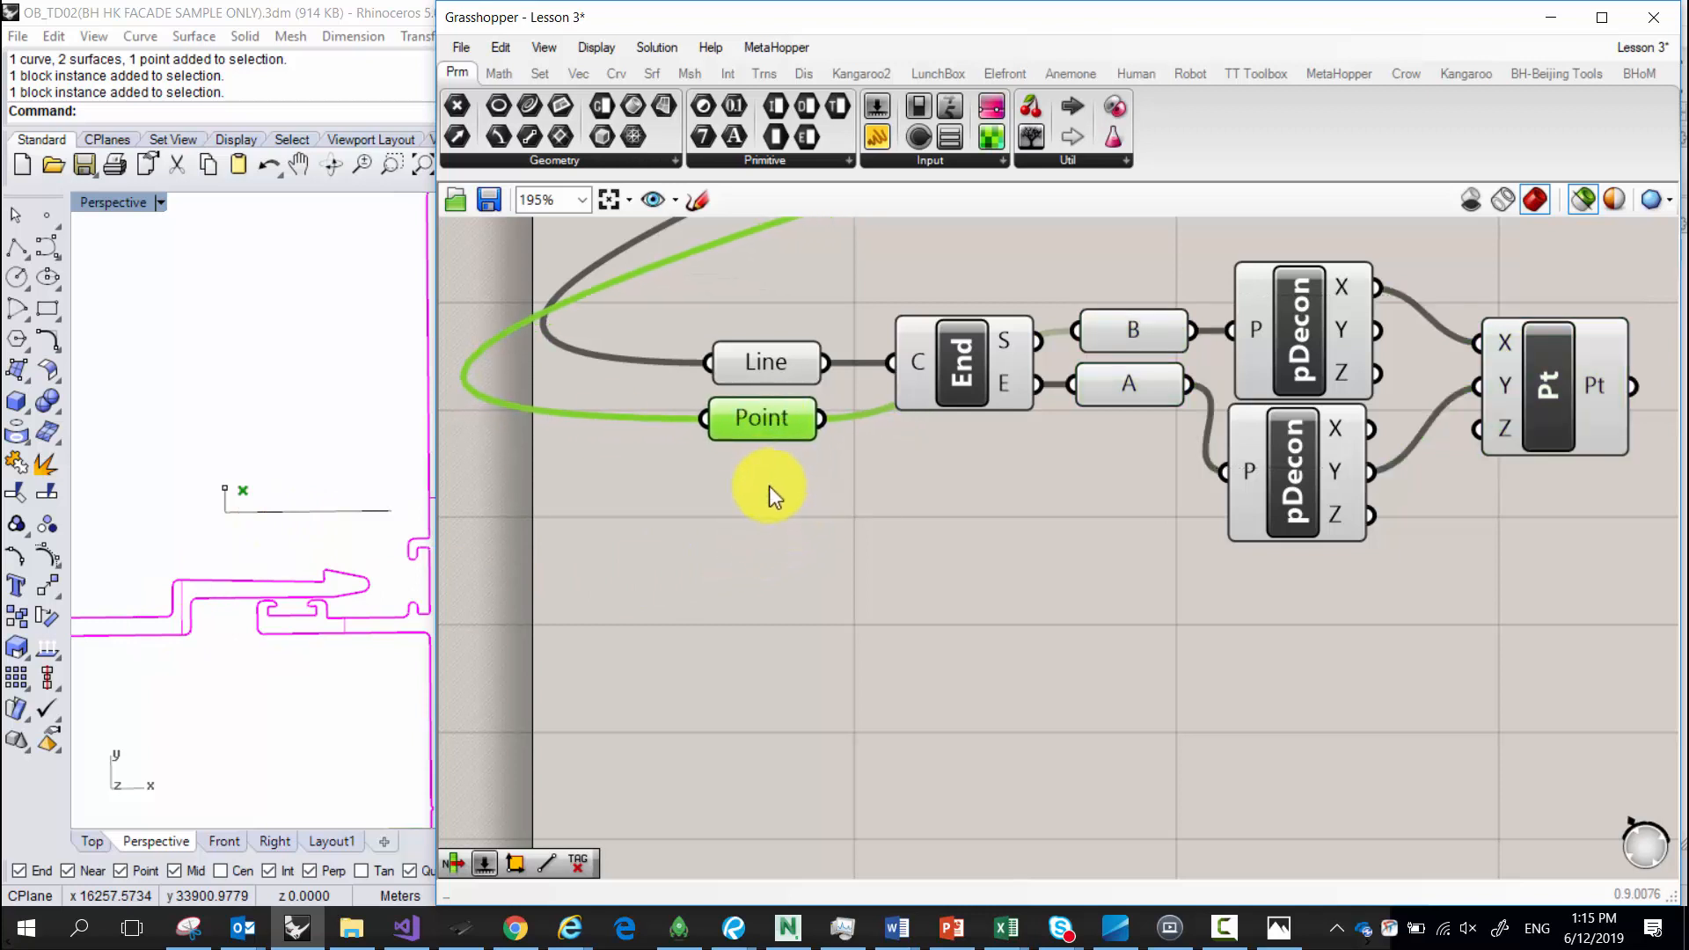
{"action": "left_click_drag", "start_coordinate": [853, 581], "coordinate": [757, 258]}
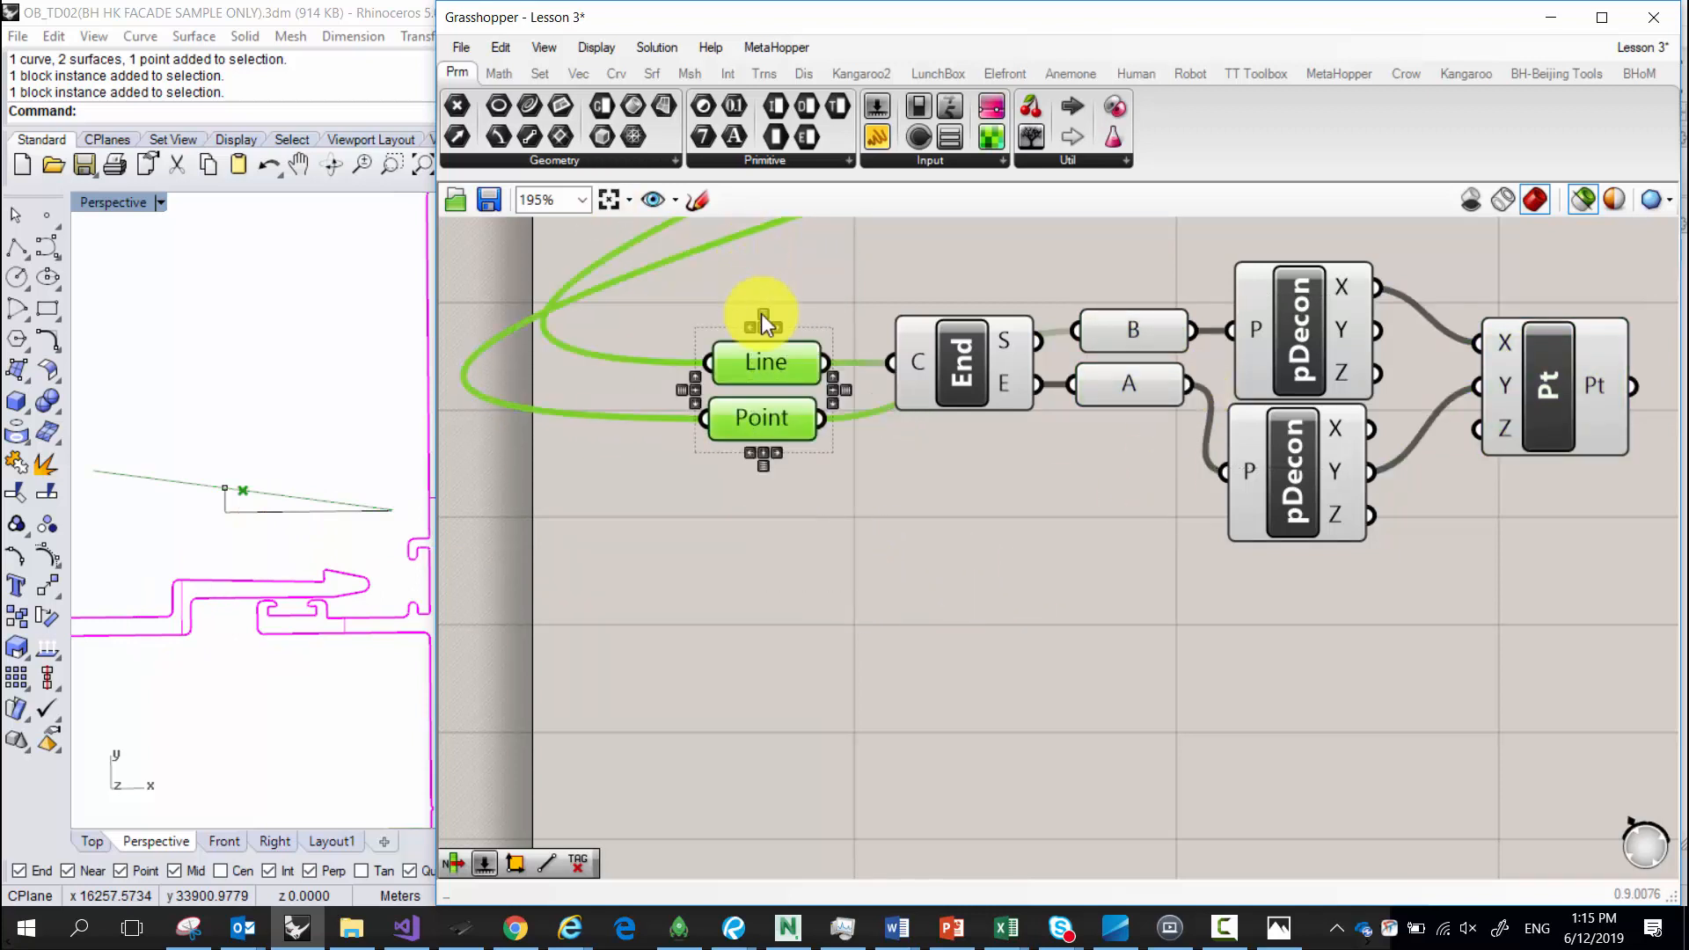
Compare the constructed corner point with A and B in the Perspective viewport, briefly switching B's source to End's S output and back to Point.
{"action": "left_click", "coordinate": [1059, 550]}
{"action": "left_click_drag", "start_coordinate": [1148, 560], "coordinate": [1124, 274]}
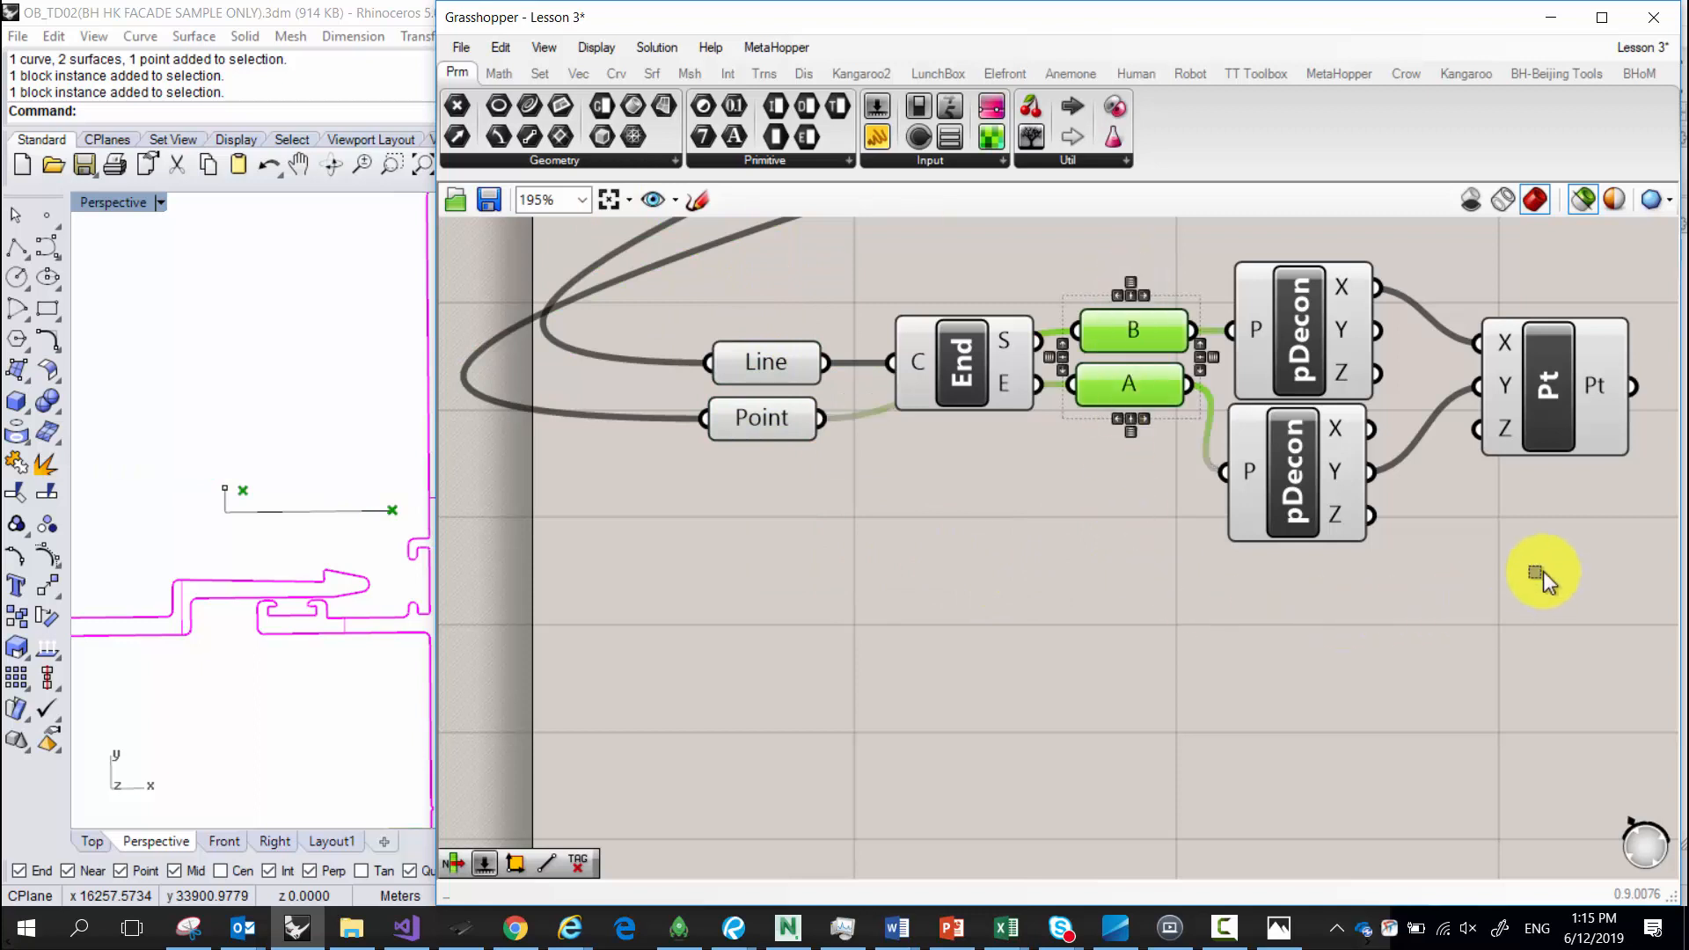
{"action": "left_click", "coordinate": [1508, 341]}
{"action": "scroll", "coordinate": [320, 483], "scroll_direction": "down", "scroll_amount": 3}
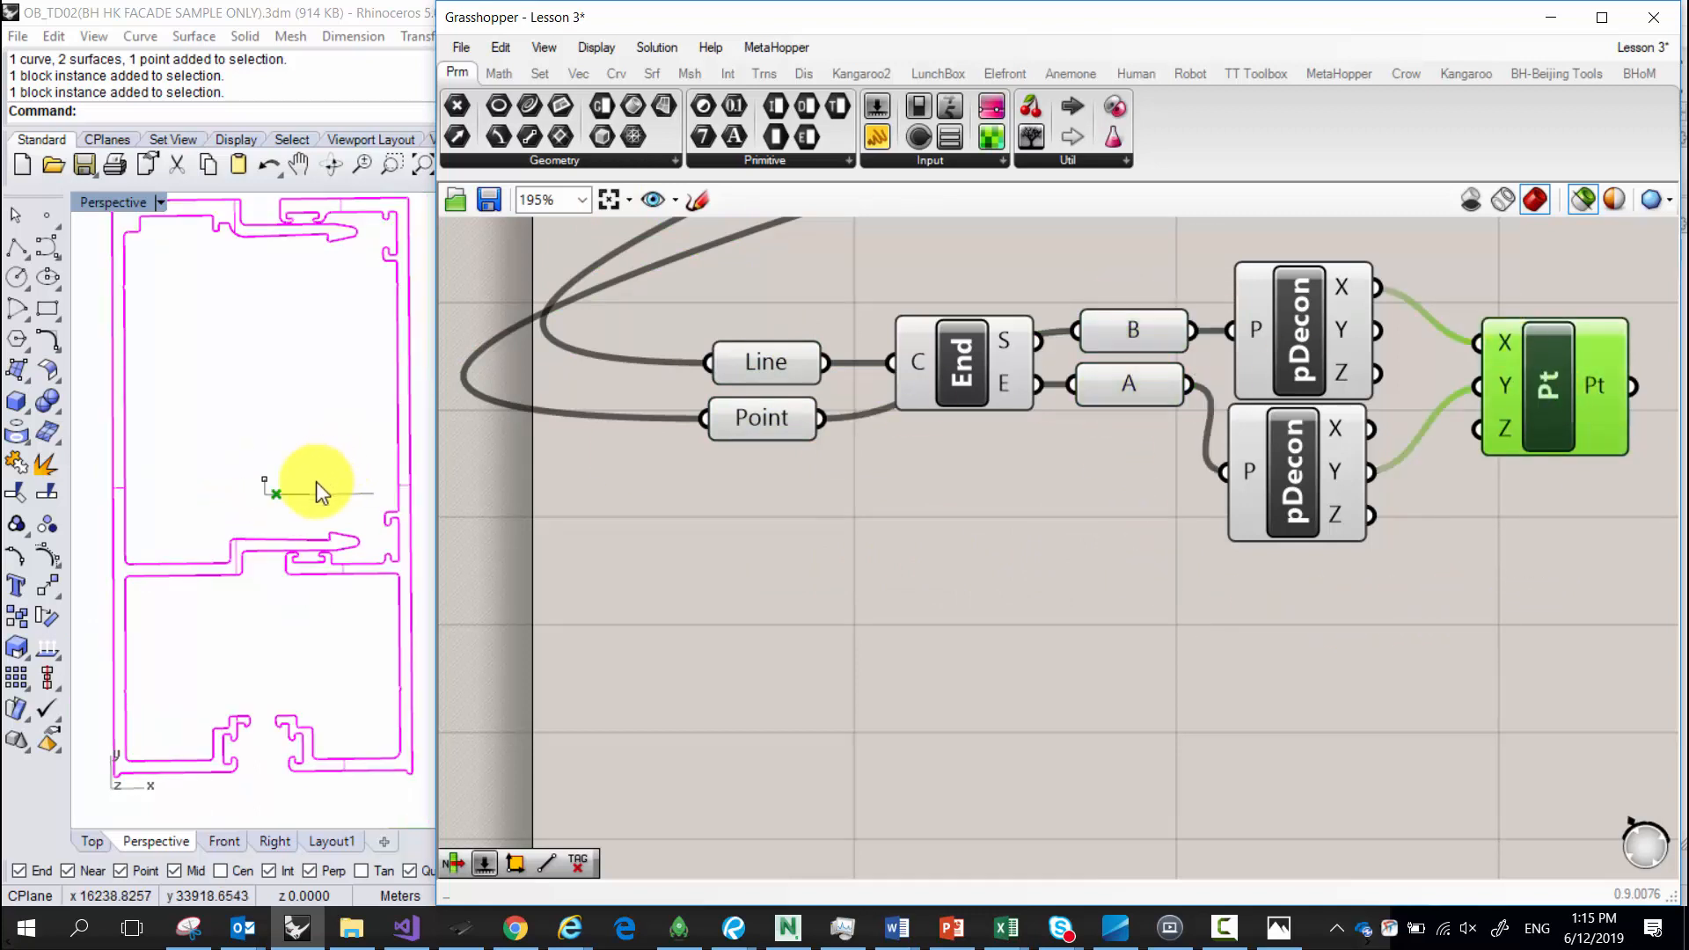
{"action": "left_click_drag", "start_coordinate": [1079, 333], "coordinate": [1078, 332]}
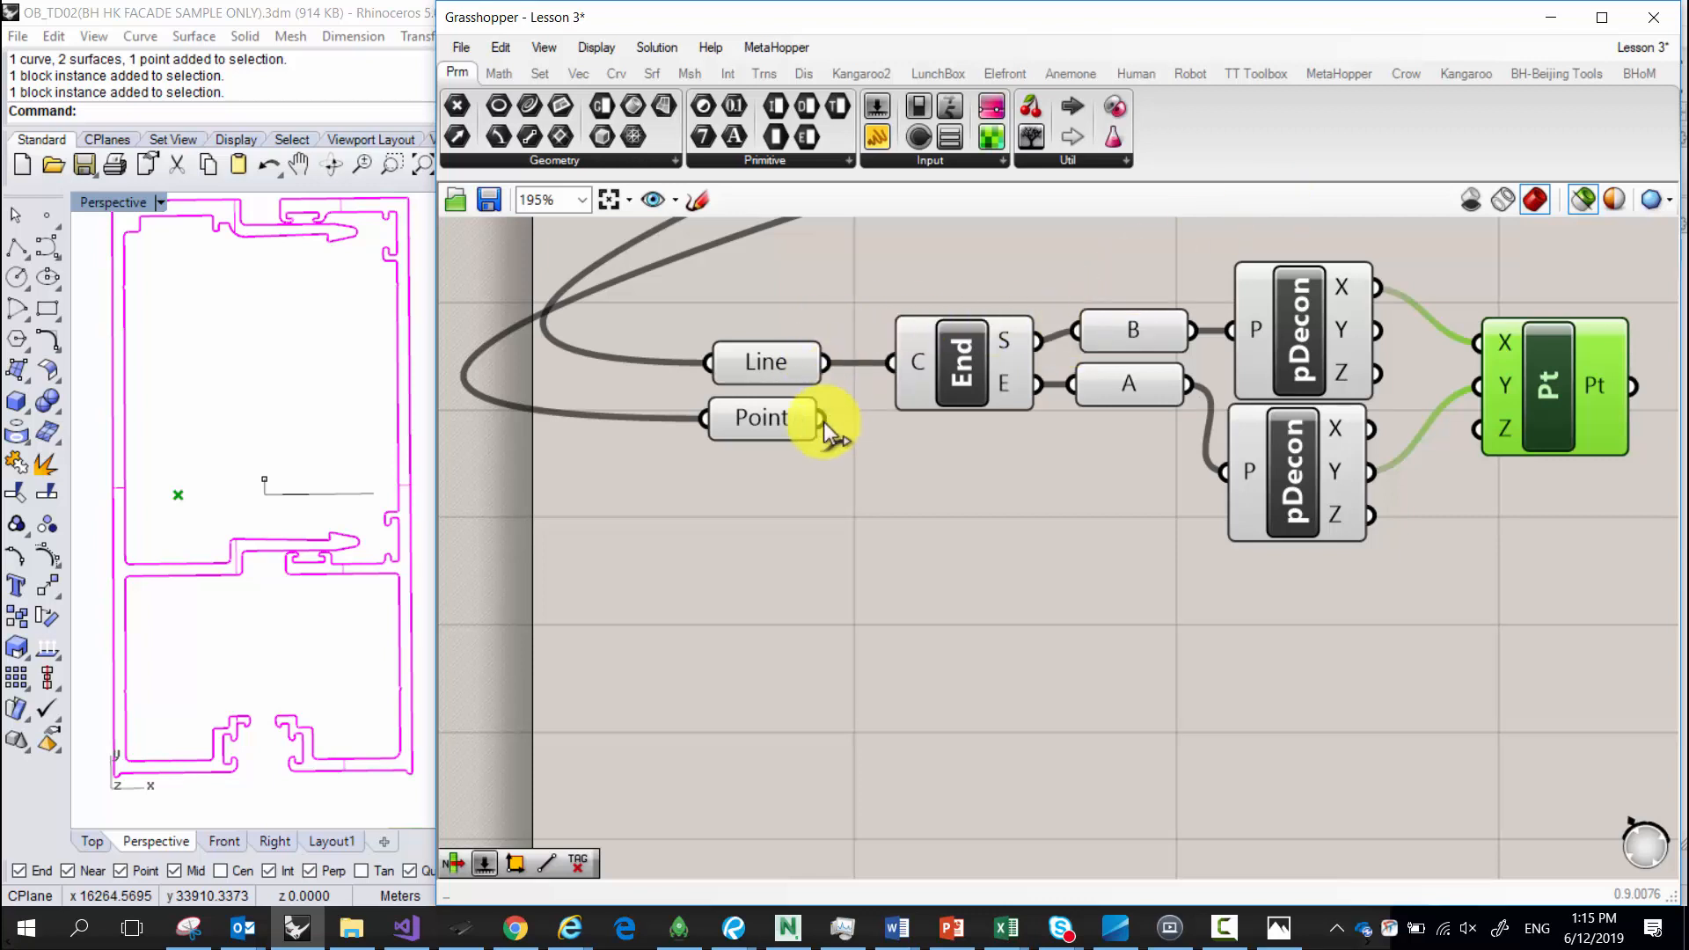
{"action": "left_click_drag", "start_coordinate": [822, 420], "coordinate": [1051, 344]}
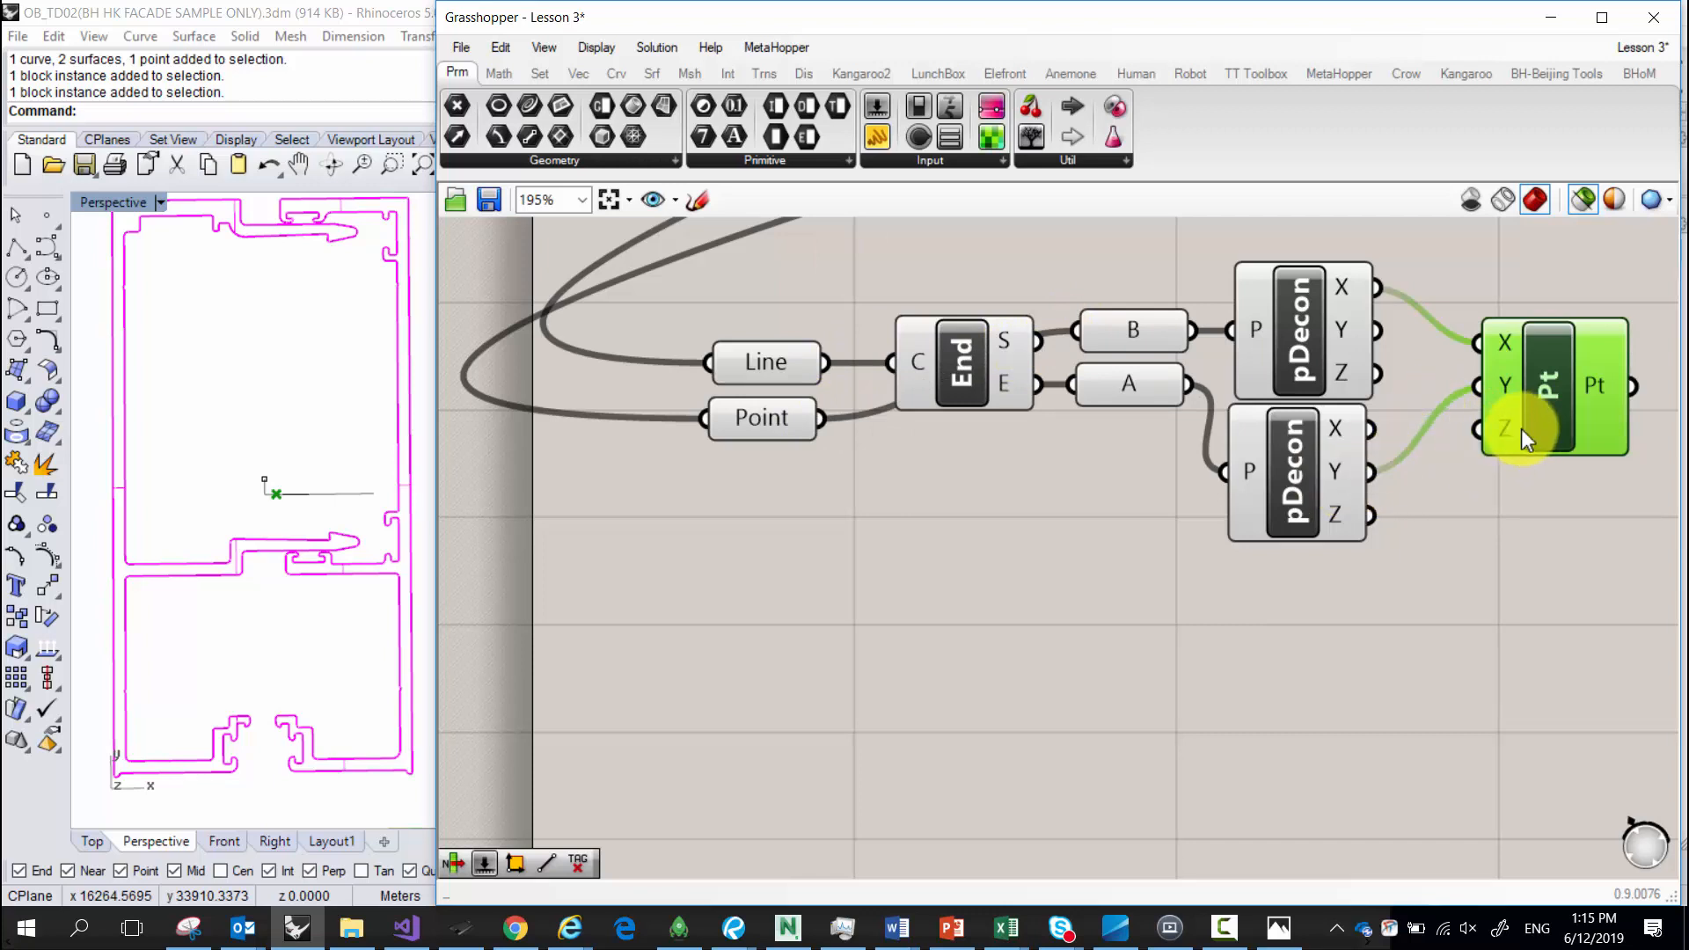
{"action": "left_click", "coordinate": [1163, 394], "text": "shift"}
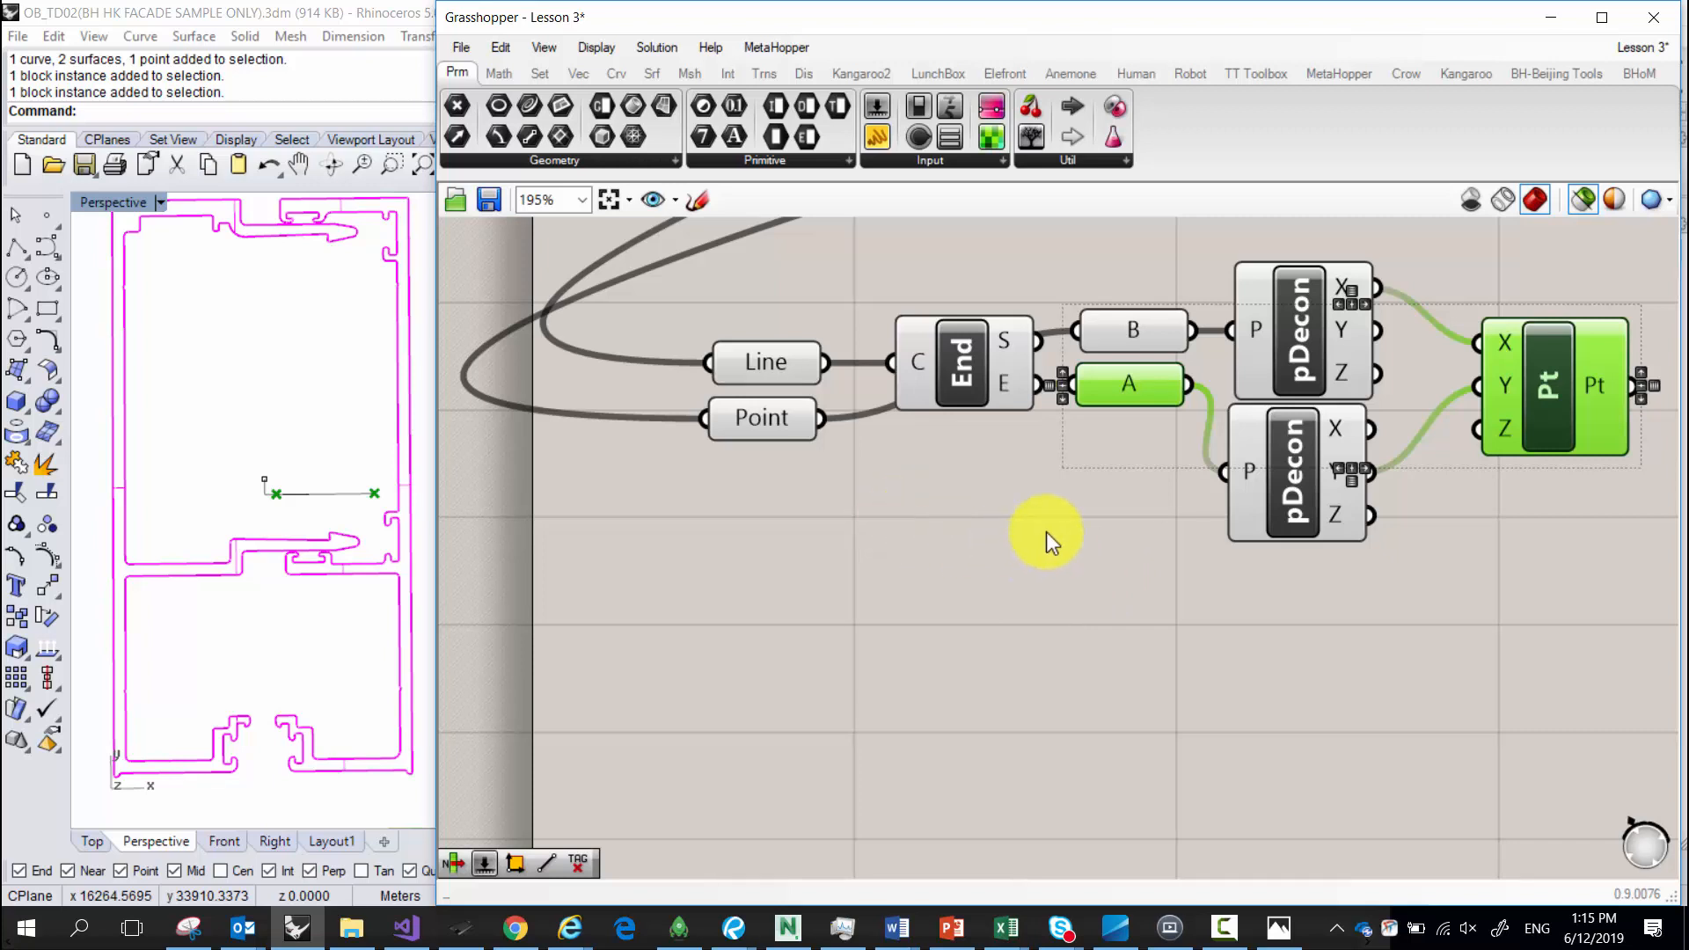
Copy the Construct Point component below the original with its sources, and rewire the copy's Y input to the upper pDecon's Y output.
{"action": "left_click", "coordinate": [1551, 620]}
{"action": "left_click", "coordinate": [1574, 413]}
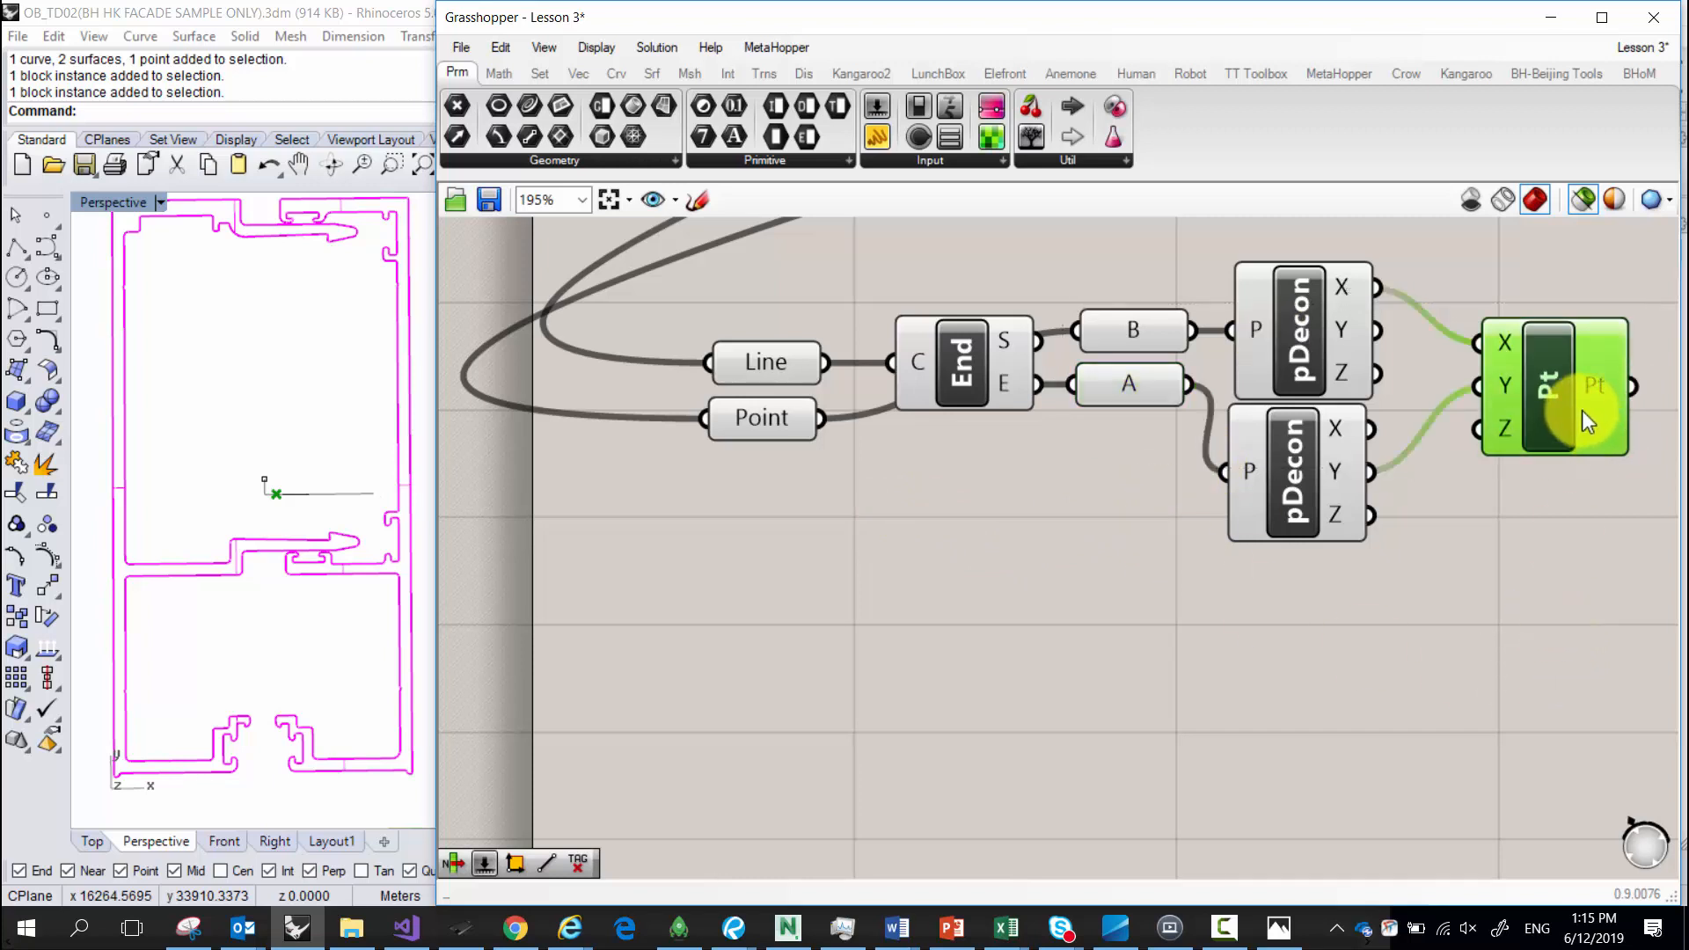
{"action": "left_click_drag", "start_coordinate": [1582, 410], "coordinate": [1548, 558], "text": "alt"}
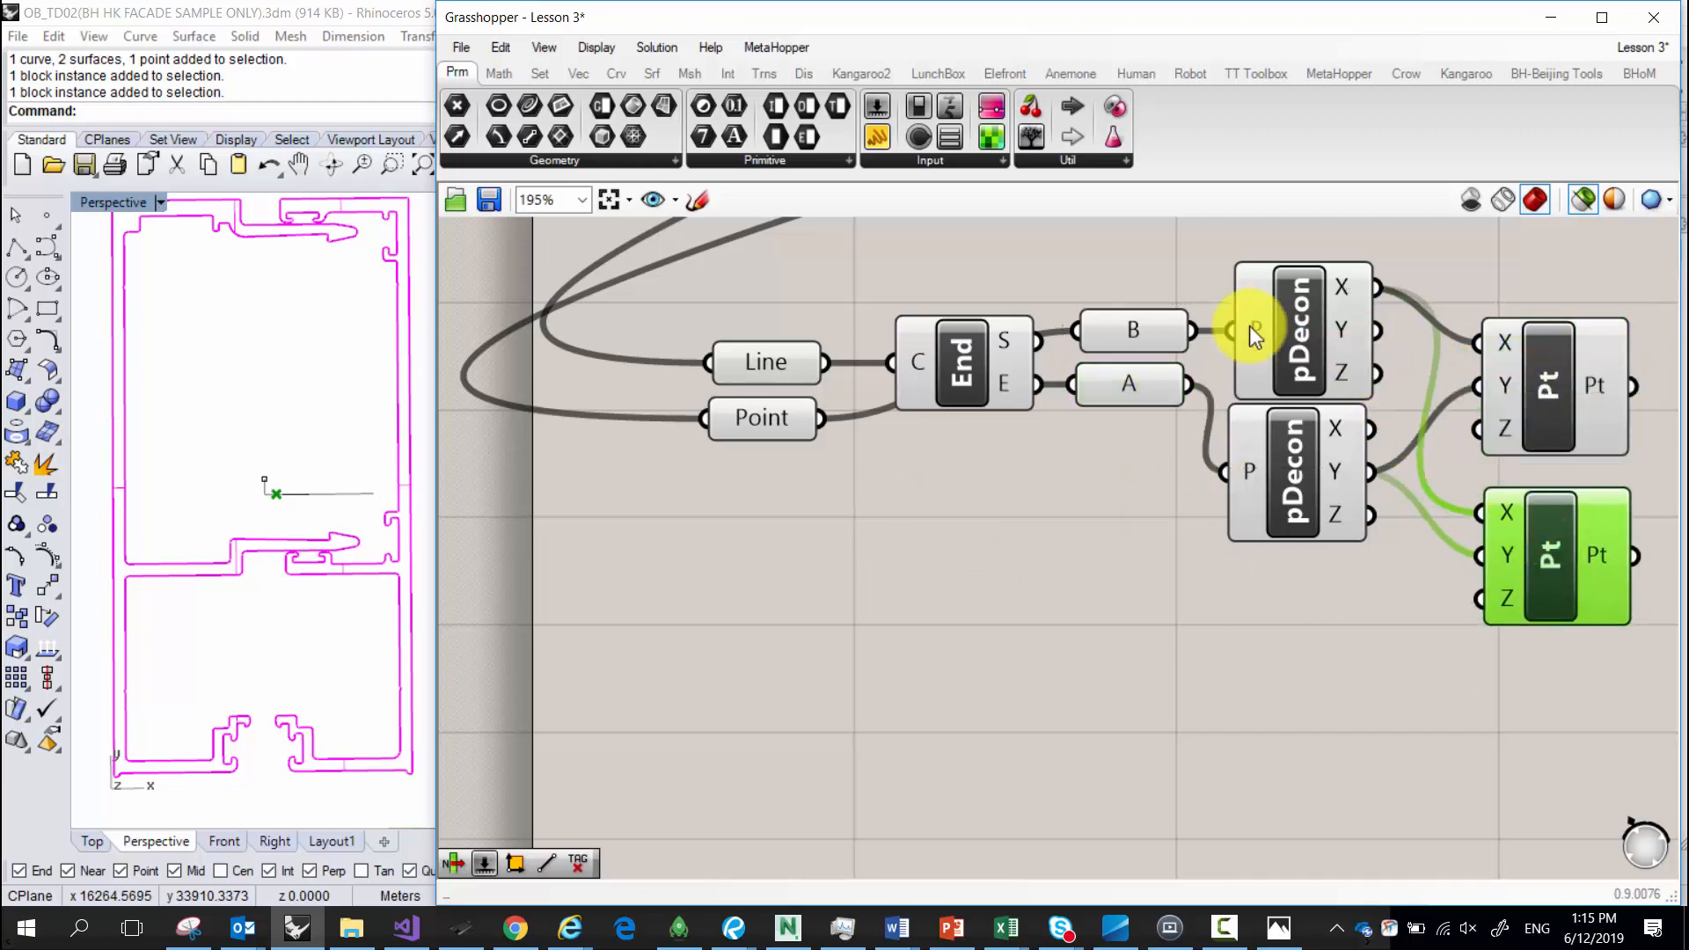
{"action": "left_click_drag", "start_coordinate": [1189, 347], "coordinate": [1481, 521]}
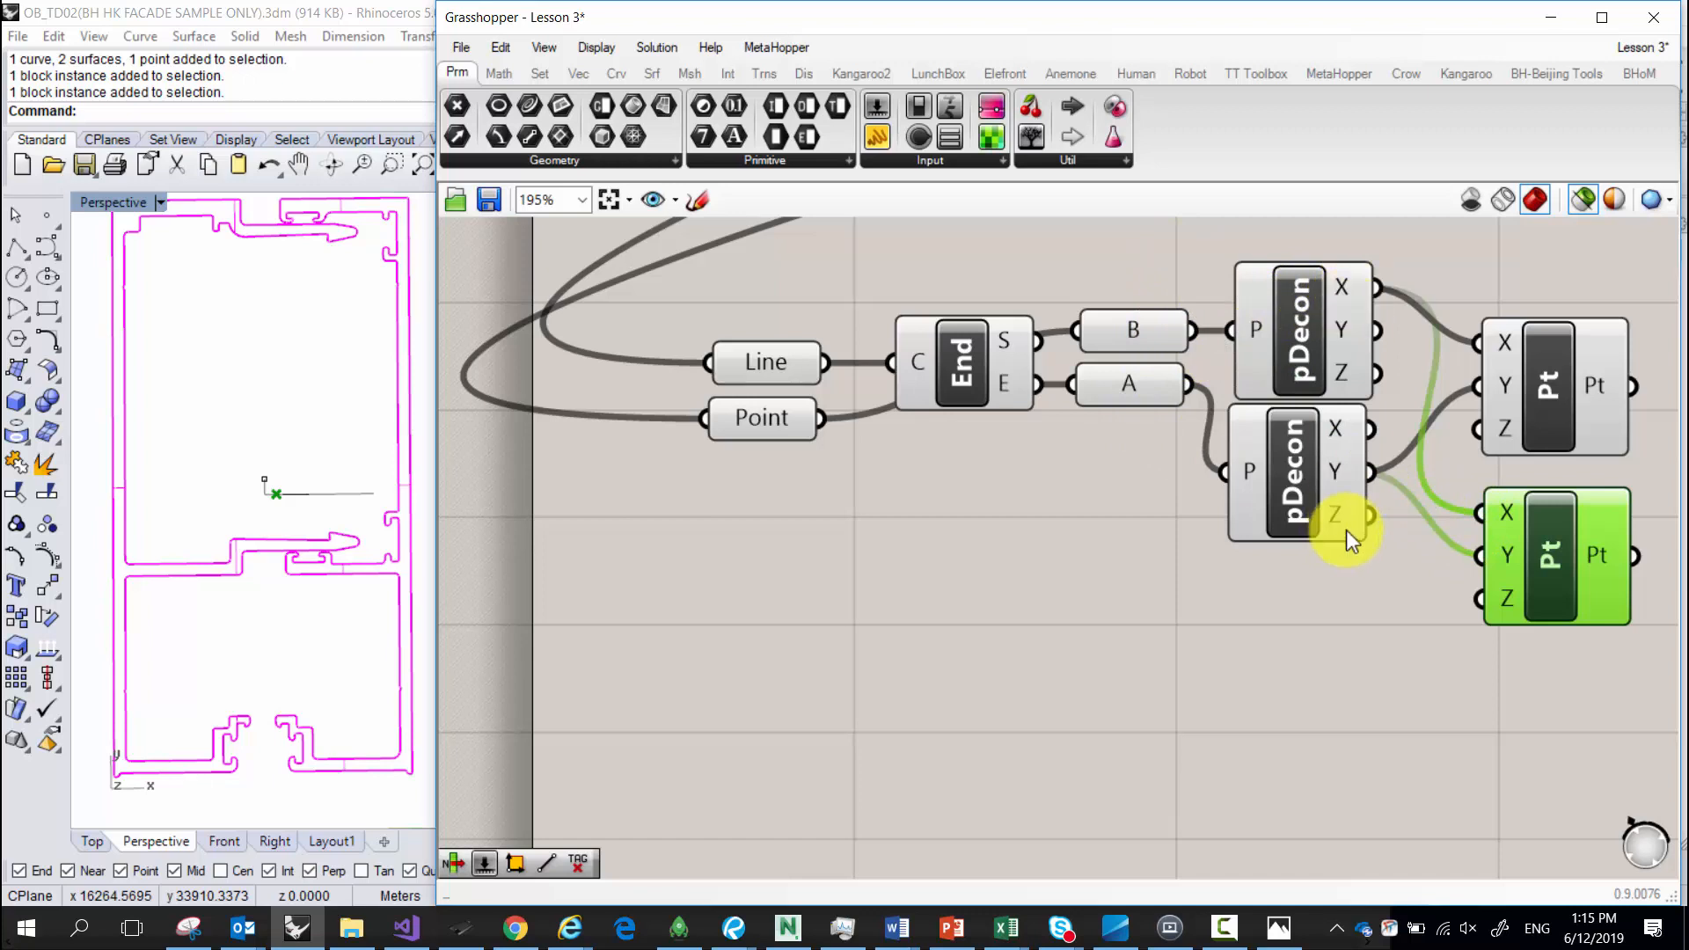
{"action": "left_click_drag", "start_coordinate": [1378, 345], "coordinate": [1486, 535]}
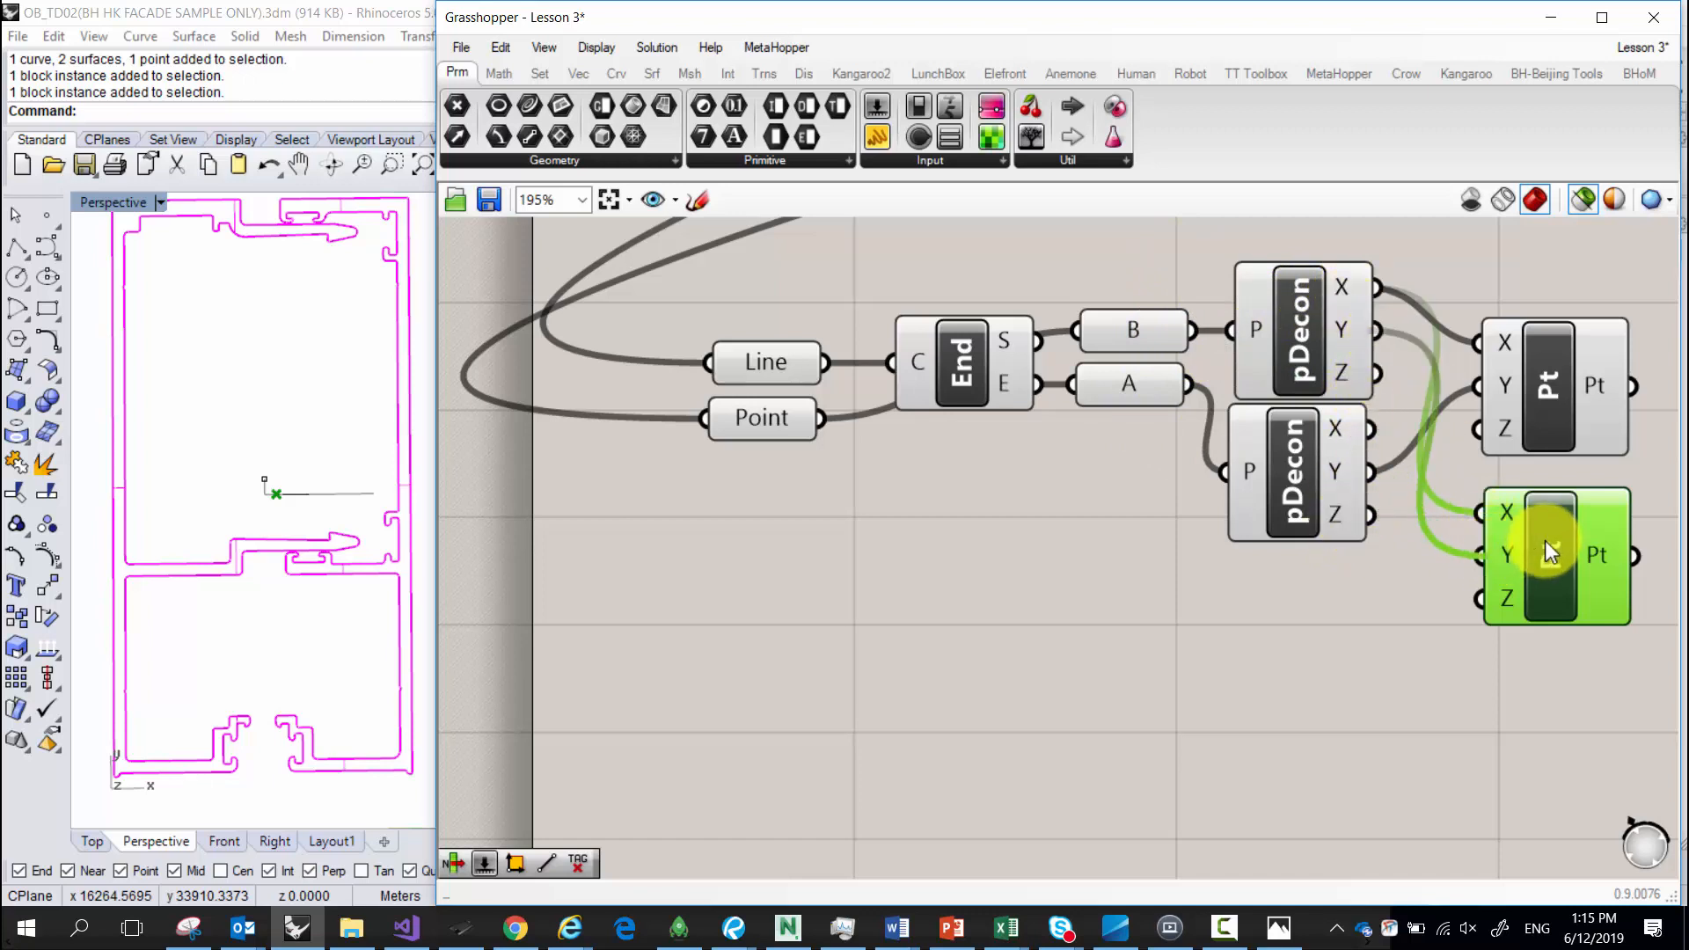
{"action": "left_click_drag", "start_coordinate": [1645, 695], "coordinate": [1576, 335]}
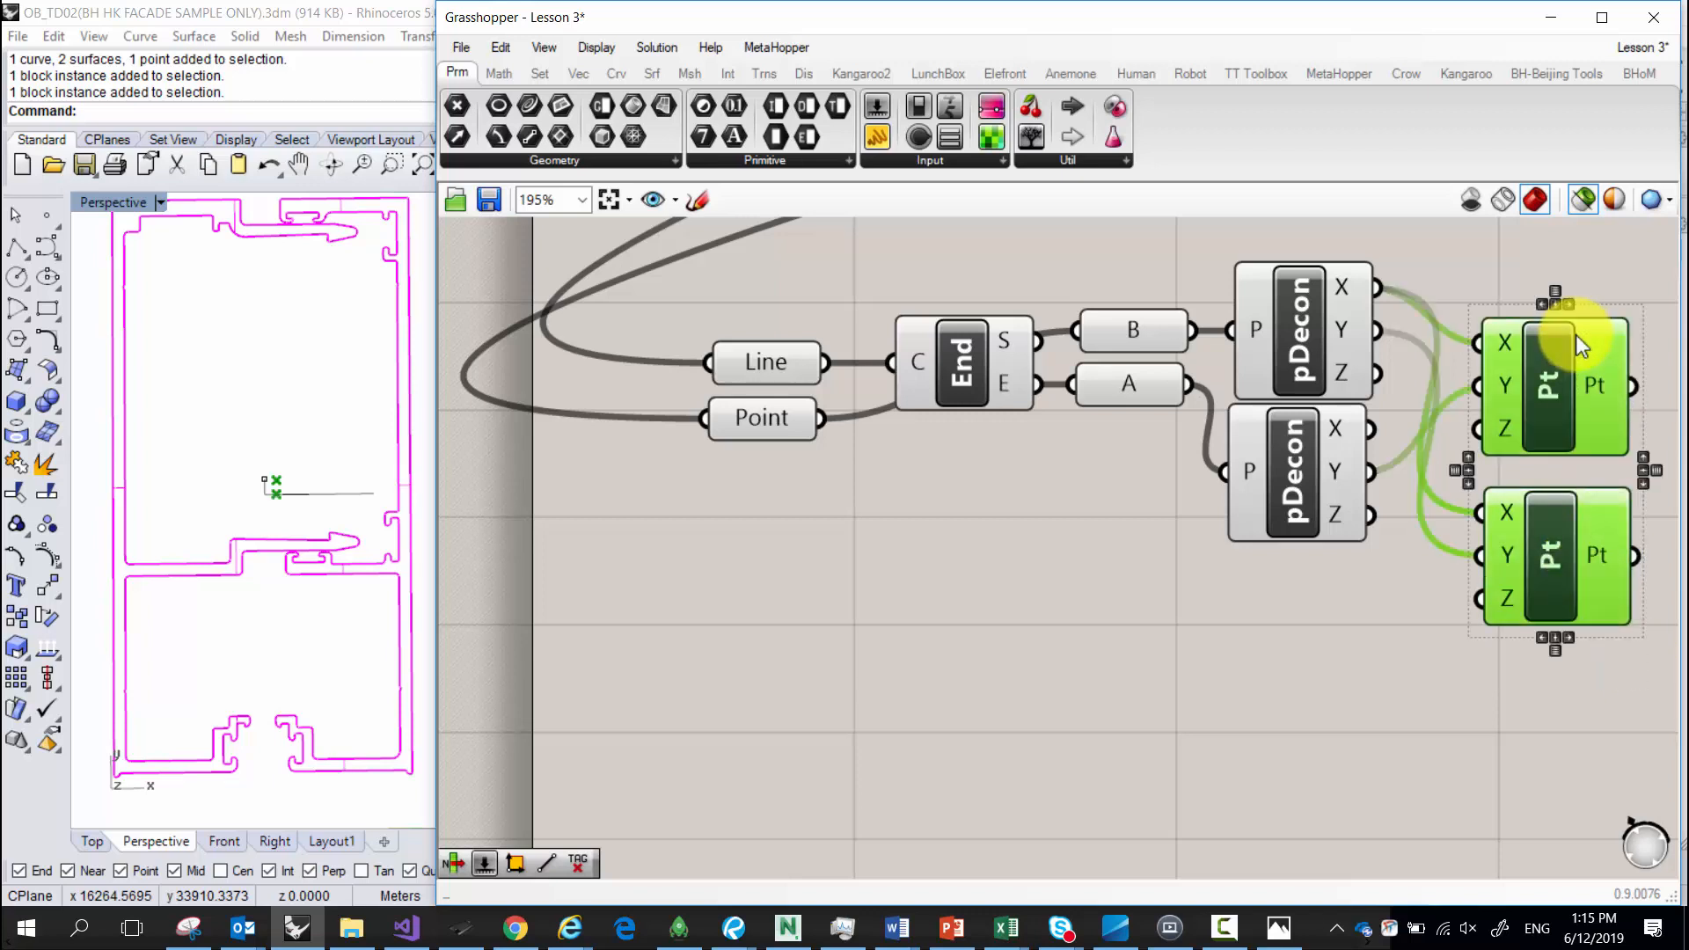
{"action": "right_click_drag", "start_coordinate": [1425, 517], "coordinate": [1443, 508]}
{"action": "double_click", "coordinate": [1425, 526]}
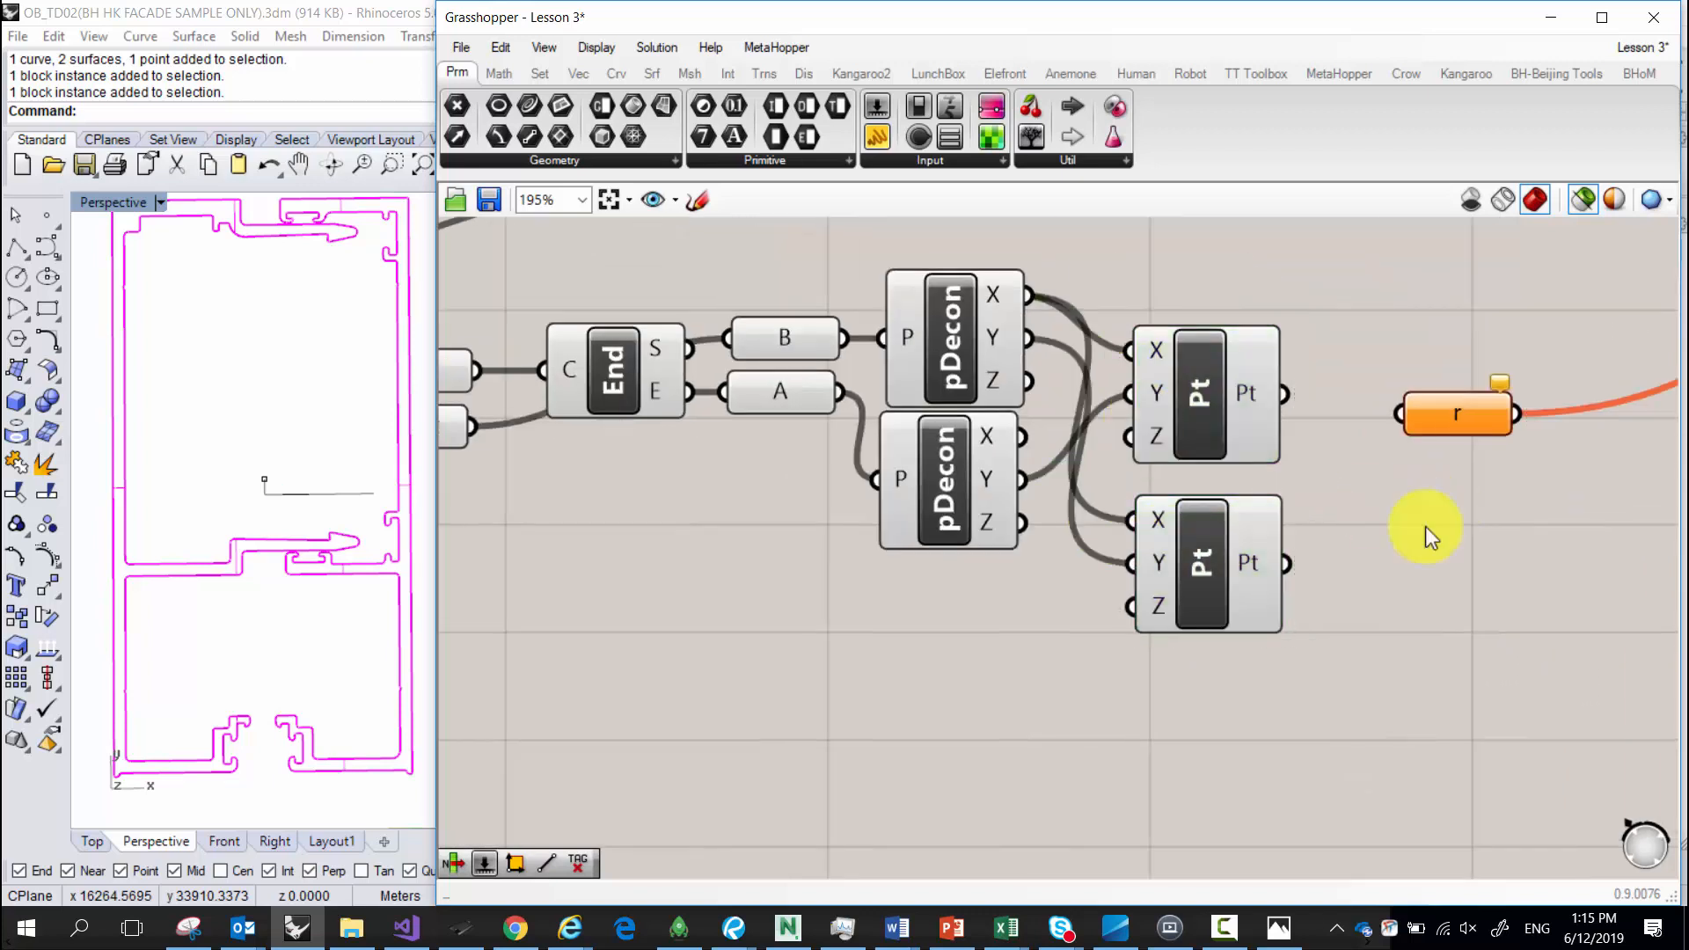
{"action": "type", "text": "line"}
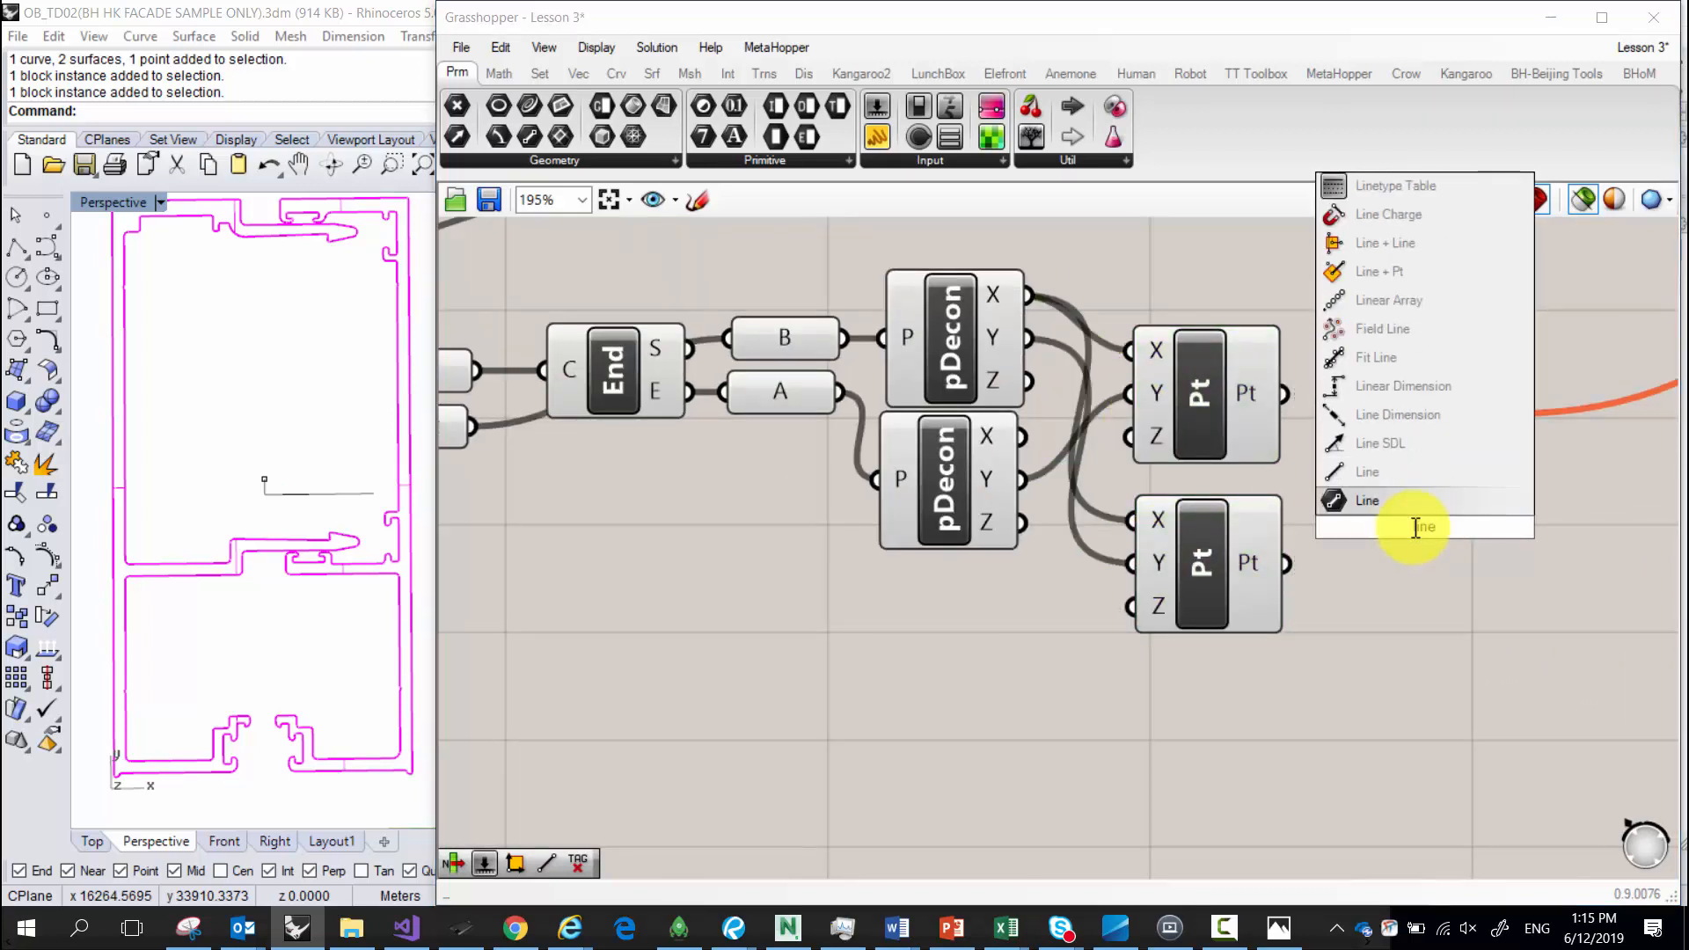
{"action": "key", "text": "Return"}
{"action": "key", "text": "Delete"}
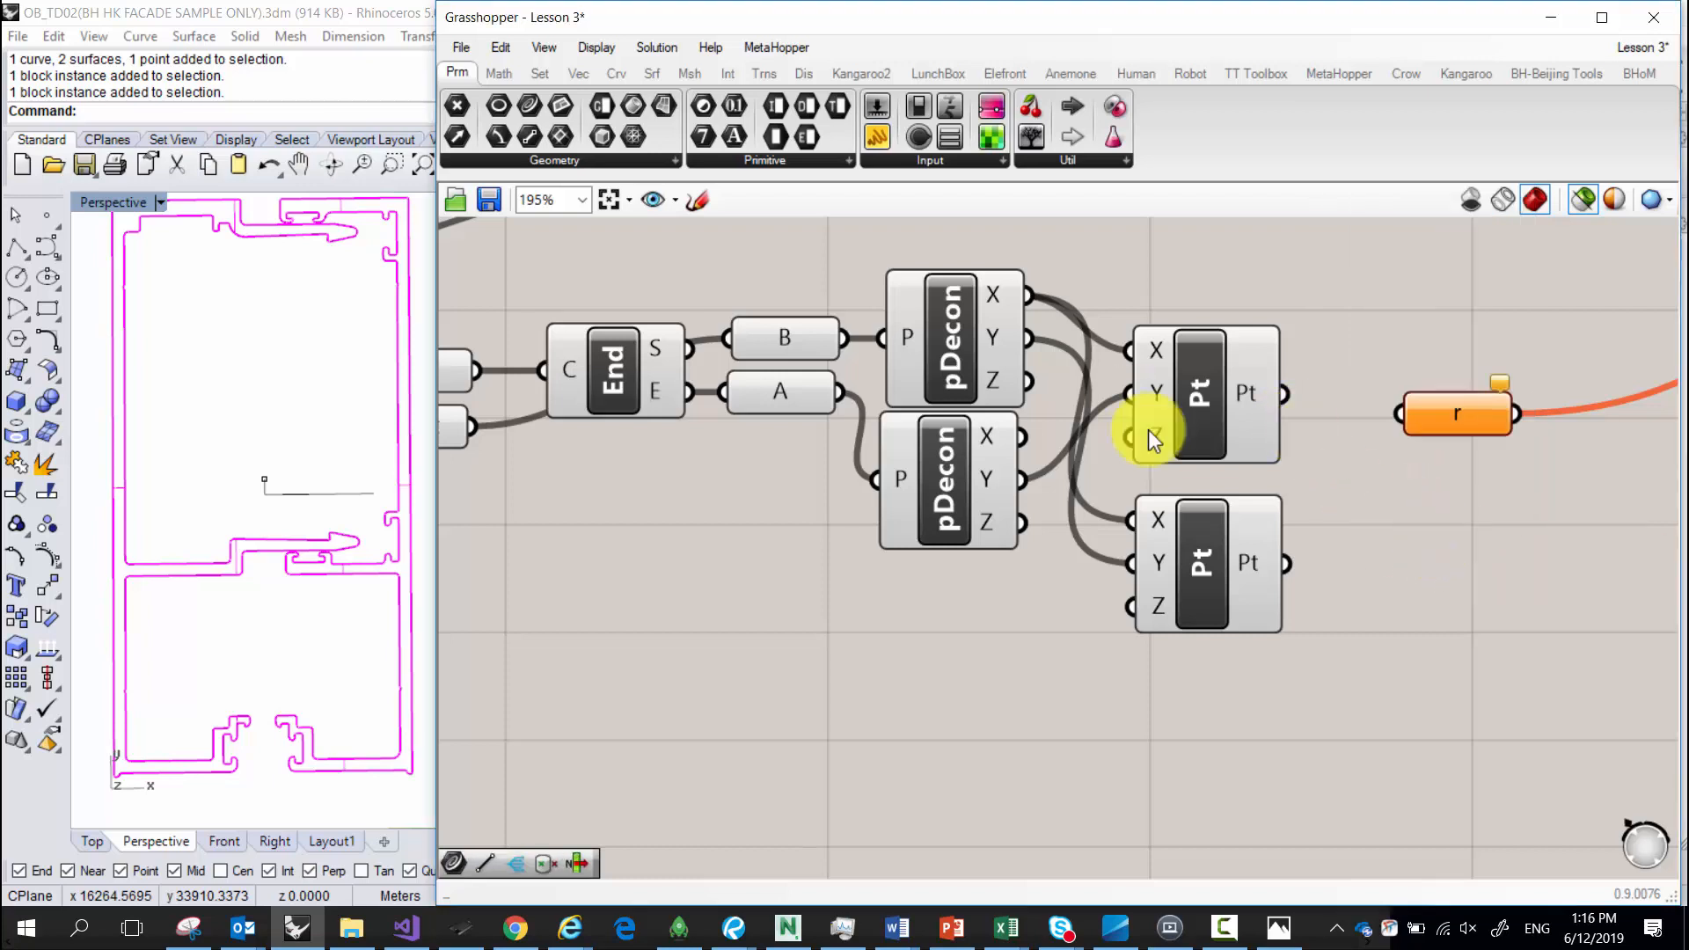
Add a two-point Line component with the upper constructed point feeding A and the lower constructed point feeding B.
{"action": "double_click", "coordinate": [1433, 536]}
{"action": "type", "text": "line"}
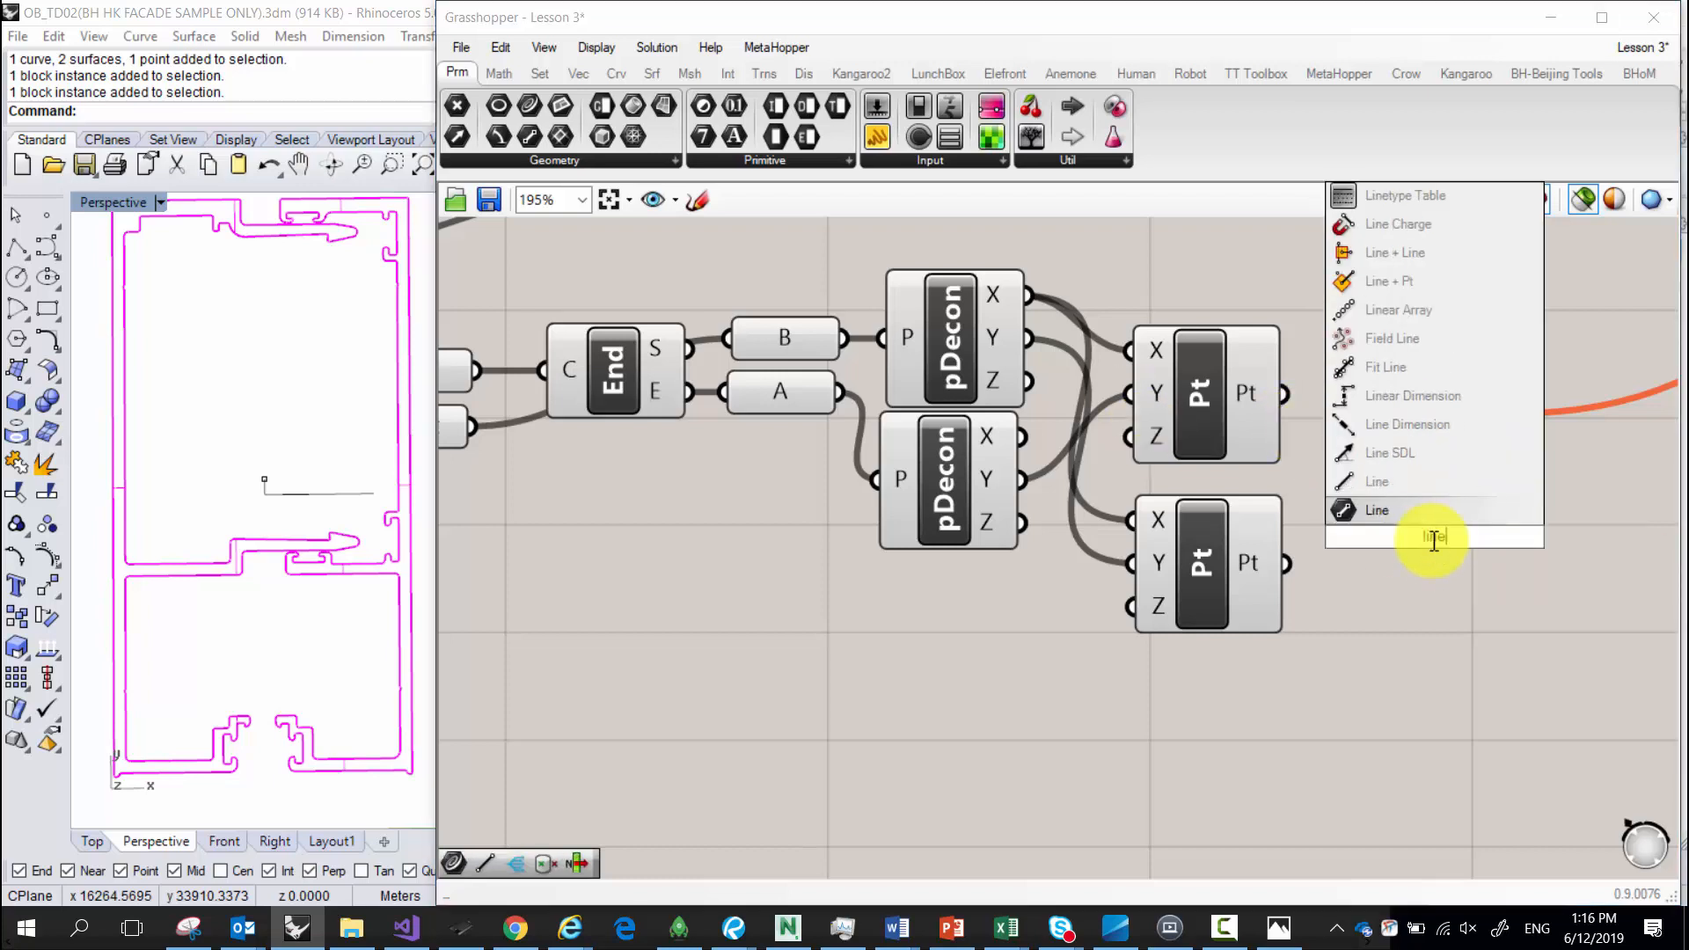
{"action": "left_click", "coordinate": [1398, 509]}
{"action": "left_click_drag", "start_coordinate": [1284, 393], "coordinate": [1355, 519]}
{"action": "left_click_drag", "start_coordinate": [1286, 563], "coordinate": [1422, 519]}
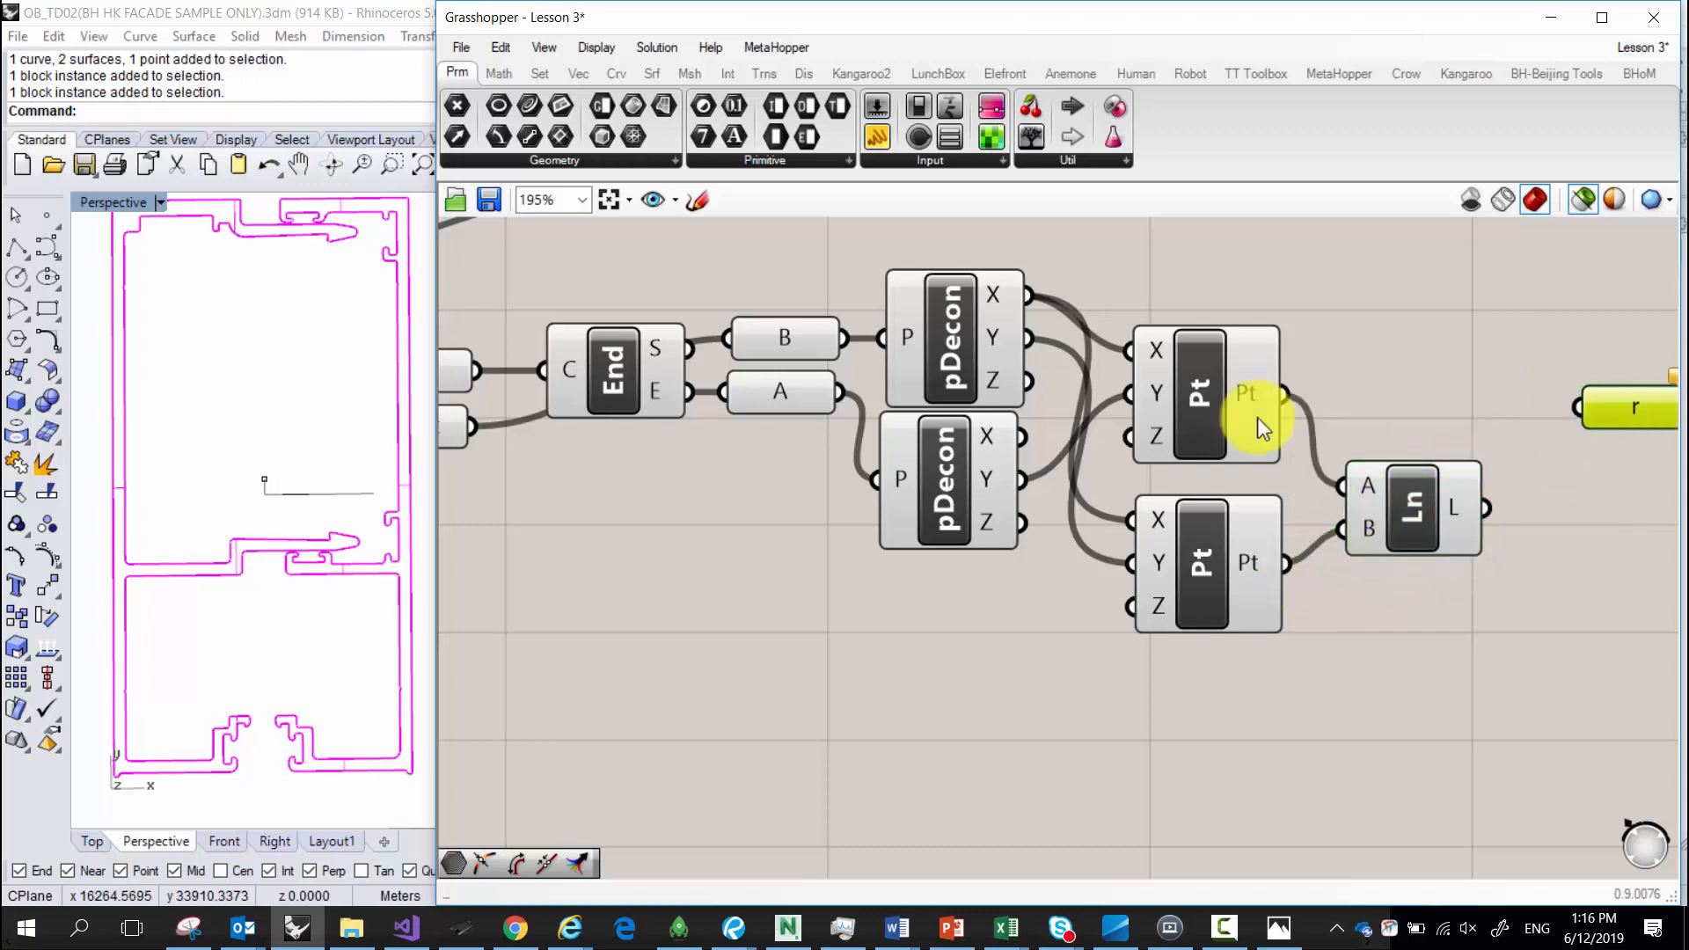
Measure the new line with a Length component, feed its output into the r parameter, and place r beside the component.
{"action": "double_click", "coordinate": [1571, 522]}
{"action": "type", "text": "length"}
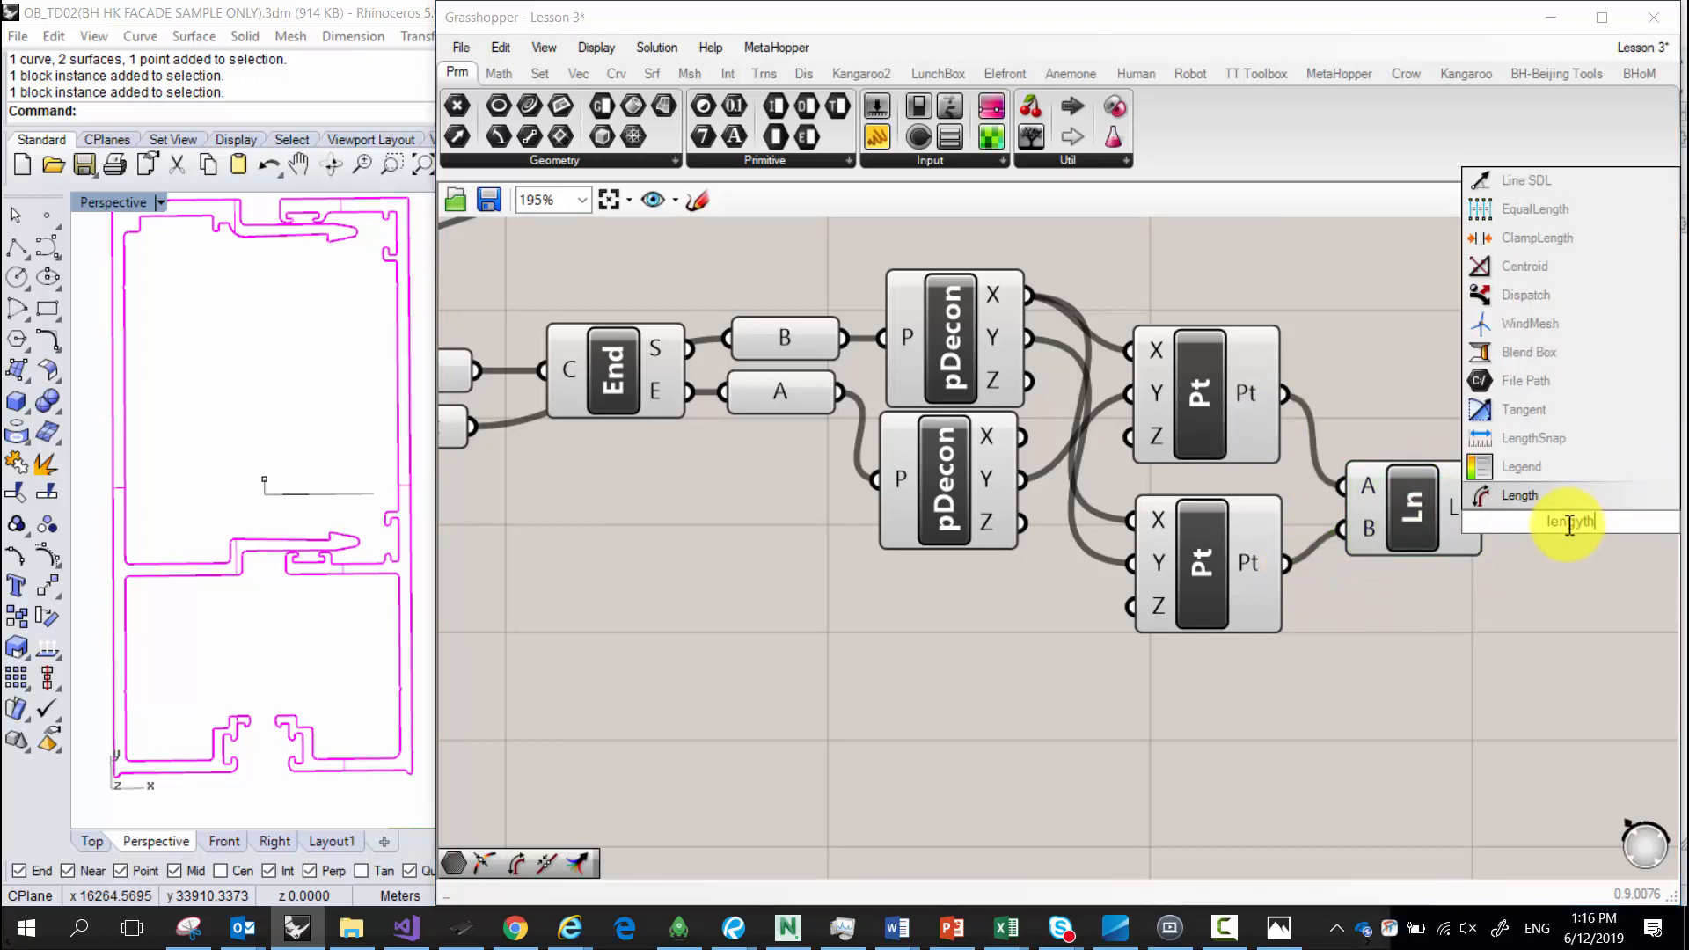
{"action": "left_click", "coordinate": [1539, 496]}
{"action": "left_click_drag", "start_coordinate": [1485, 507], "coordinate": [1497, 520]}
{"action": "left_click_drag", "start_coordinate": [1640, 525], "coordinate": [1577, 407]}
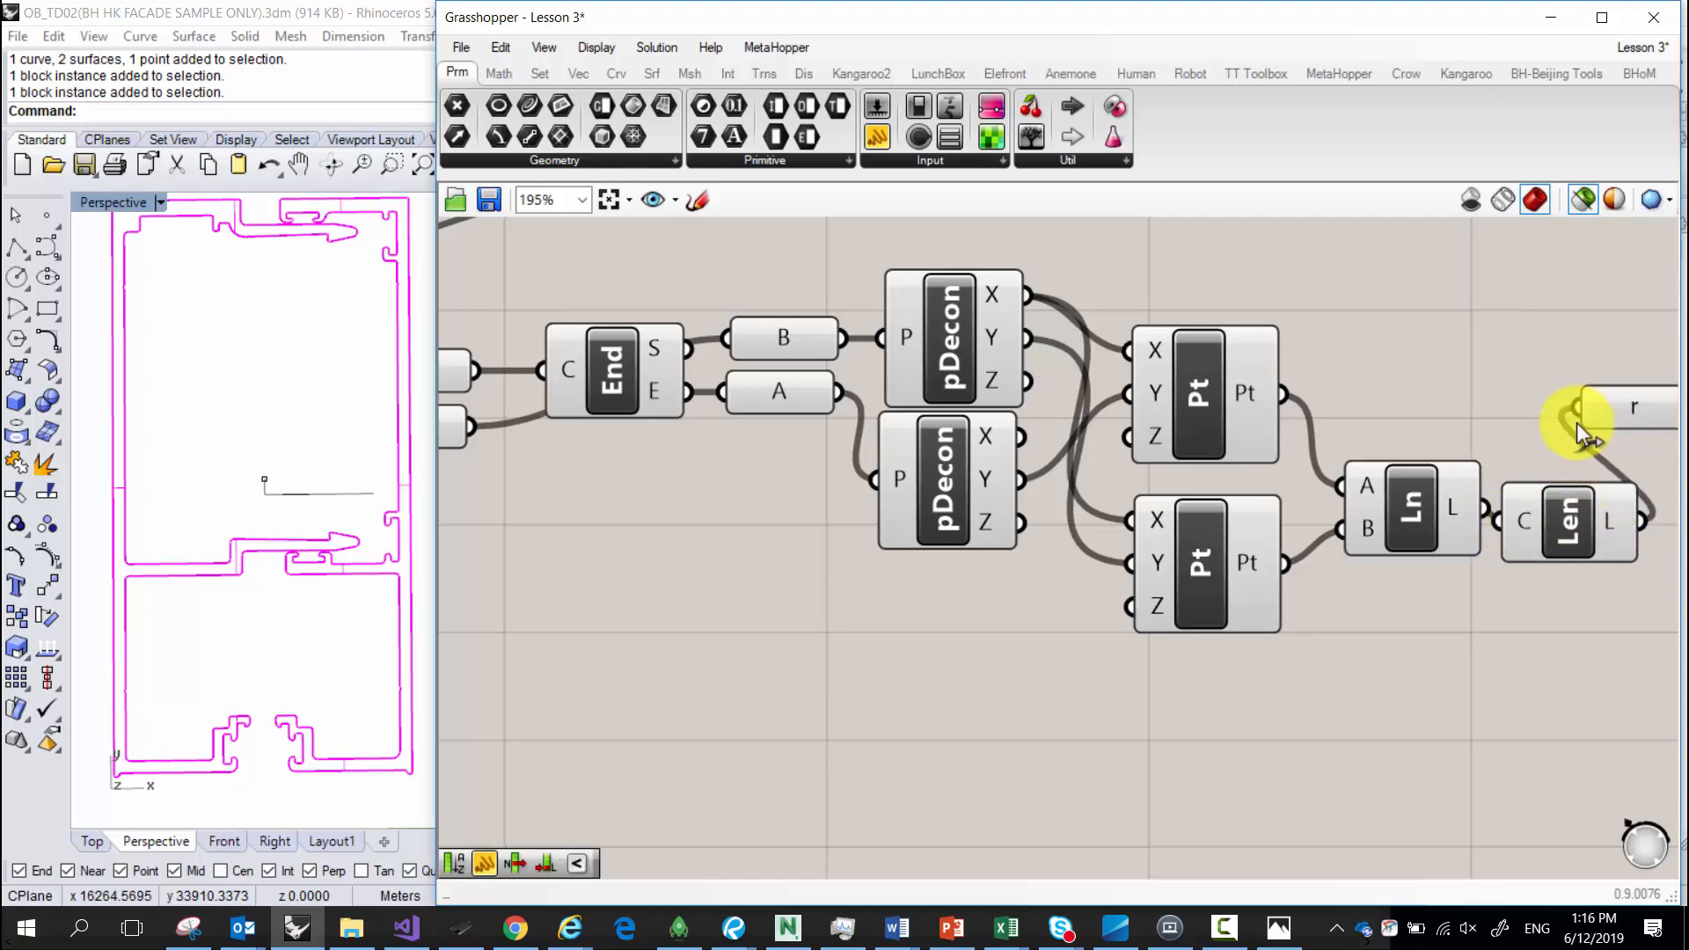
{"action": "right_click_drag", "start_coordinate": [1629, 407], "coordinate": [1348, 452]}
{"action": "mouse_move", "coordinate": [1347, 451]}
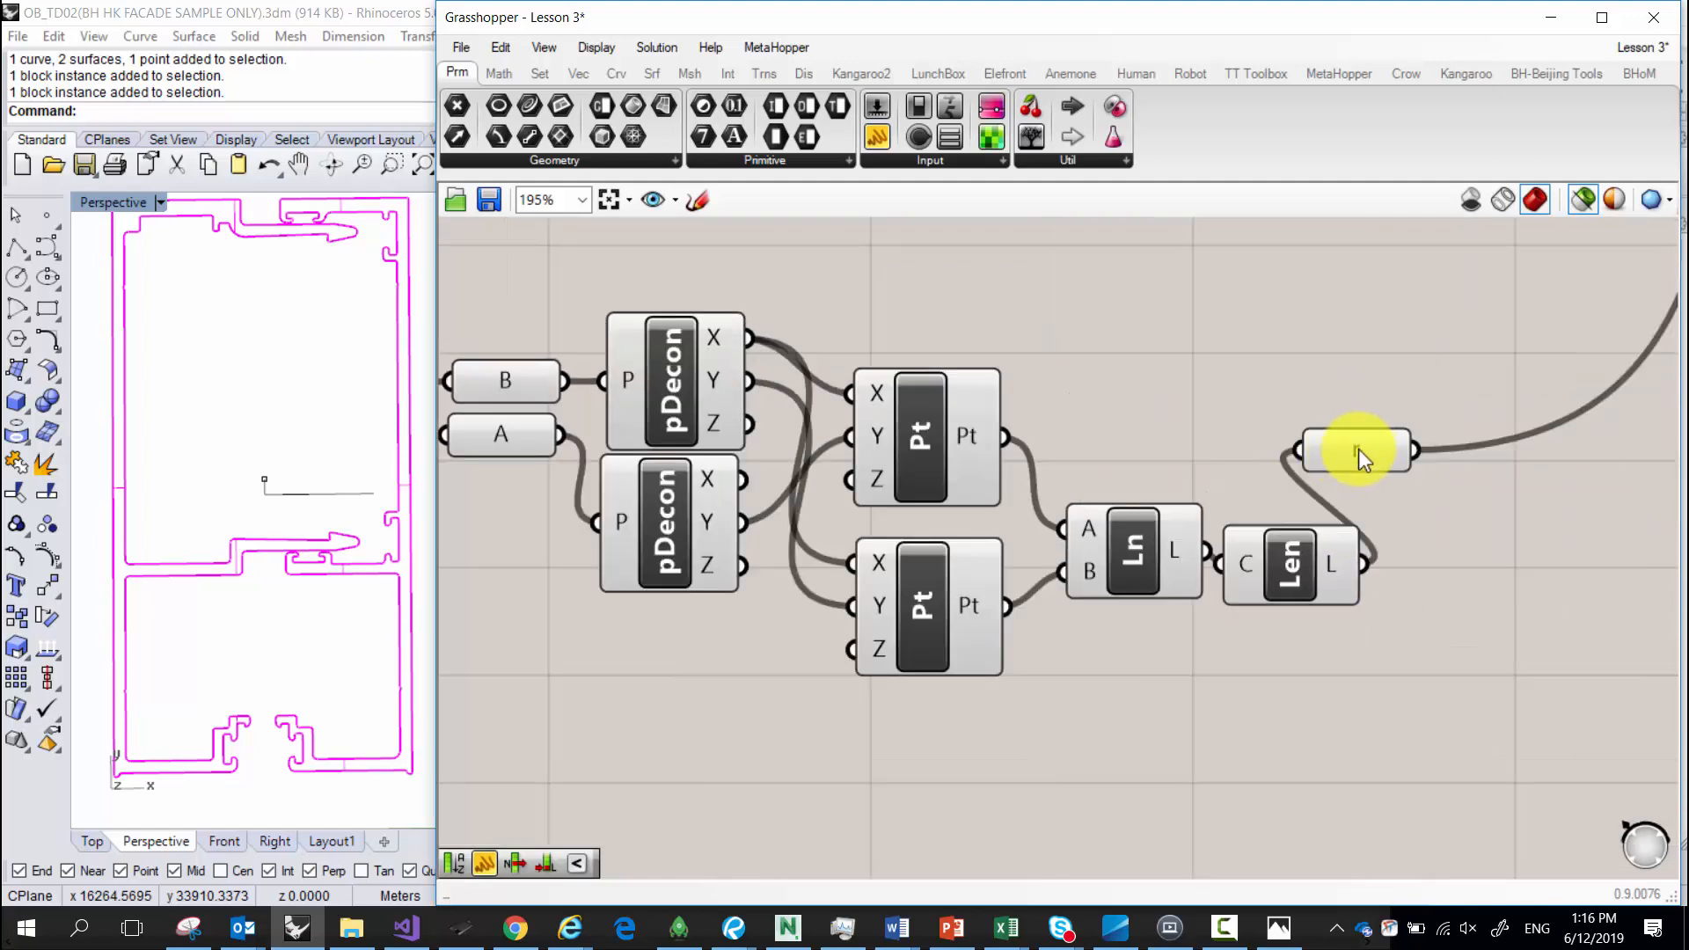
{"action": "scroll", "coordinate": [1349, 460], "scroll_direction": "down", "scroll_amount": 3}
{"action": "scroll", "coordinate": [1351, 460], "scroll_direction": "up", "scroll_amount": 1}
{"action": "left_click", "coordinate": [1406, 521]}
Trace r from the two constructed points through the Square, multiplication and addition components of the ixx+a*r^2 formula to the Ixx panel.
{"action": "scroll", "coordinate": [1407, 528], "scroll_direction": "down", "scroll_amount": 2}
{"action": "right_click_drag", "start_coordinate": [1351, 529], "coordinate": [965, 601]}
{"action": "scroll", "coordinate": [966, 601], "scroll_direction": "down", "scroll_amount": 1}
{"action": "scroll", "coordinate": [1218, 379], "scroll_direction": "up", "scroll_amount": 3}
{"action": "scroll", "coordinate": [1223, 318], "scroll_direction": "up", "scroll_amount": 1}
{"action": "right_click_drag", "start_coordinate": [1223, 318], "coordinate": [1155, 359]}
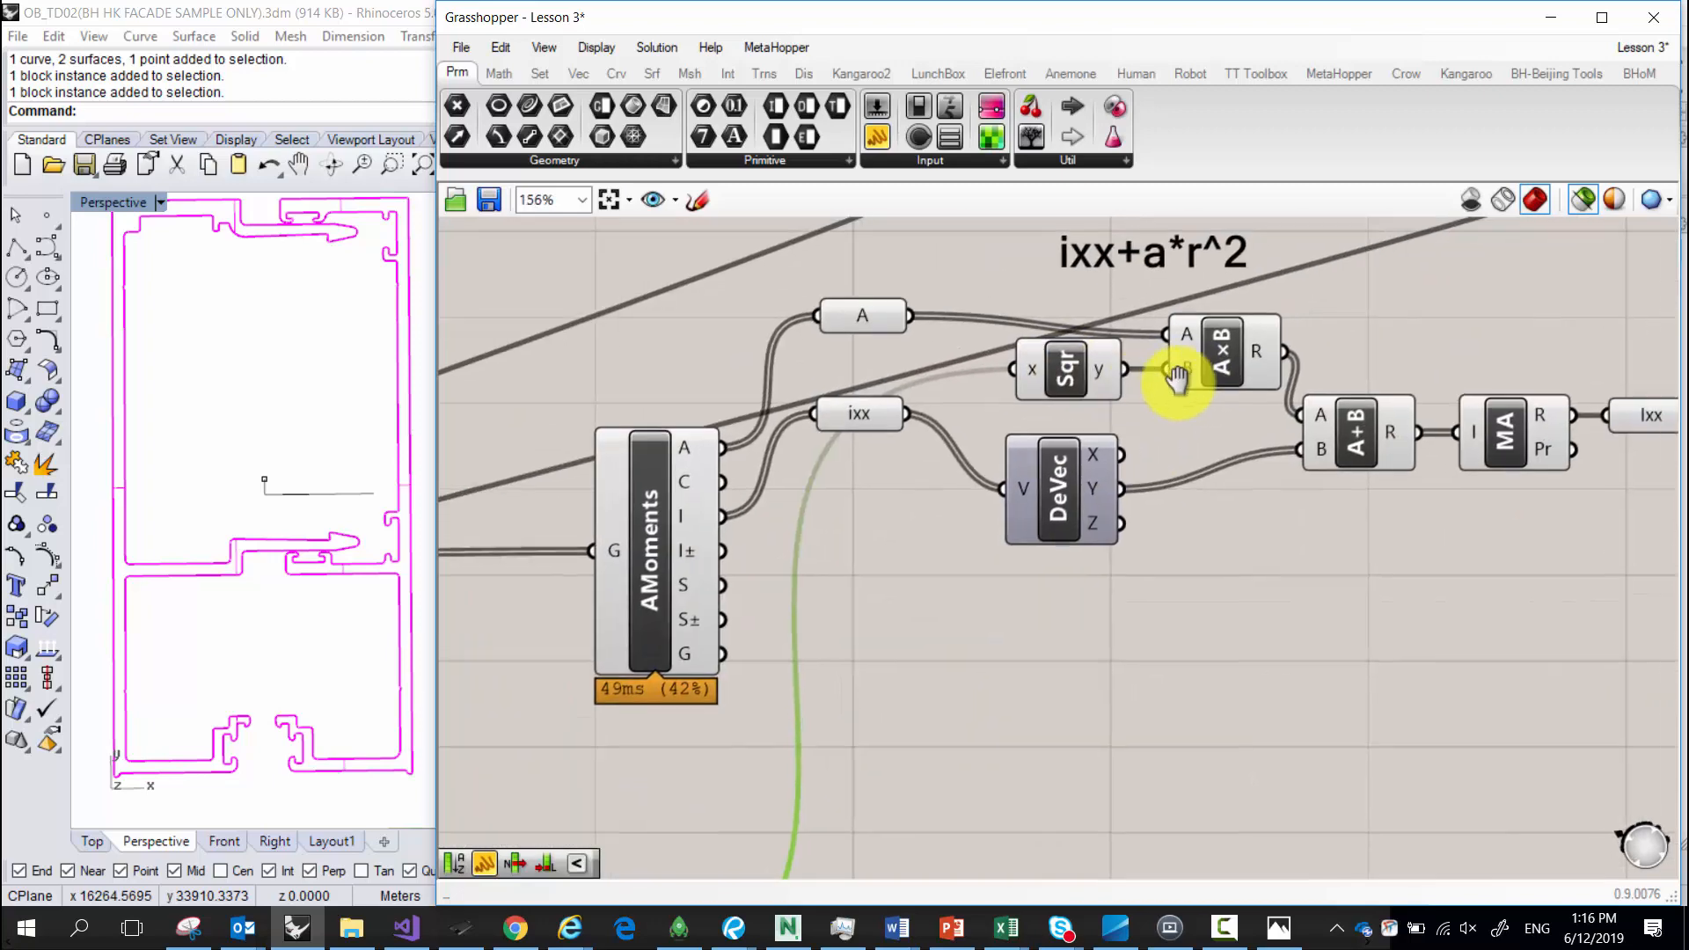
{"action": "left_click", "coordinate": [1062, 379]}
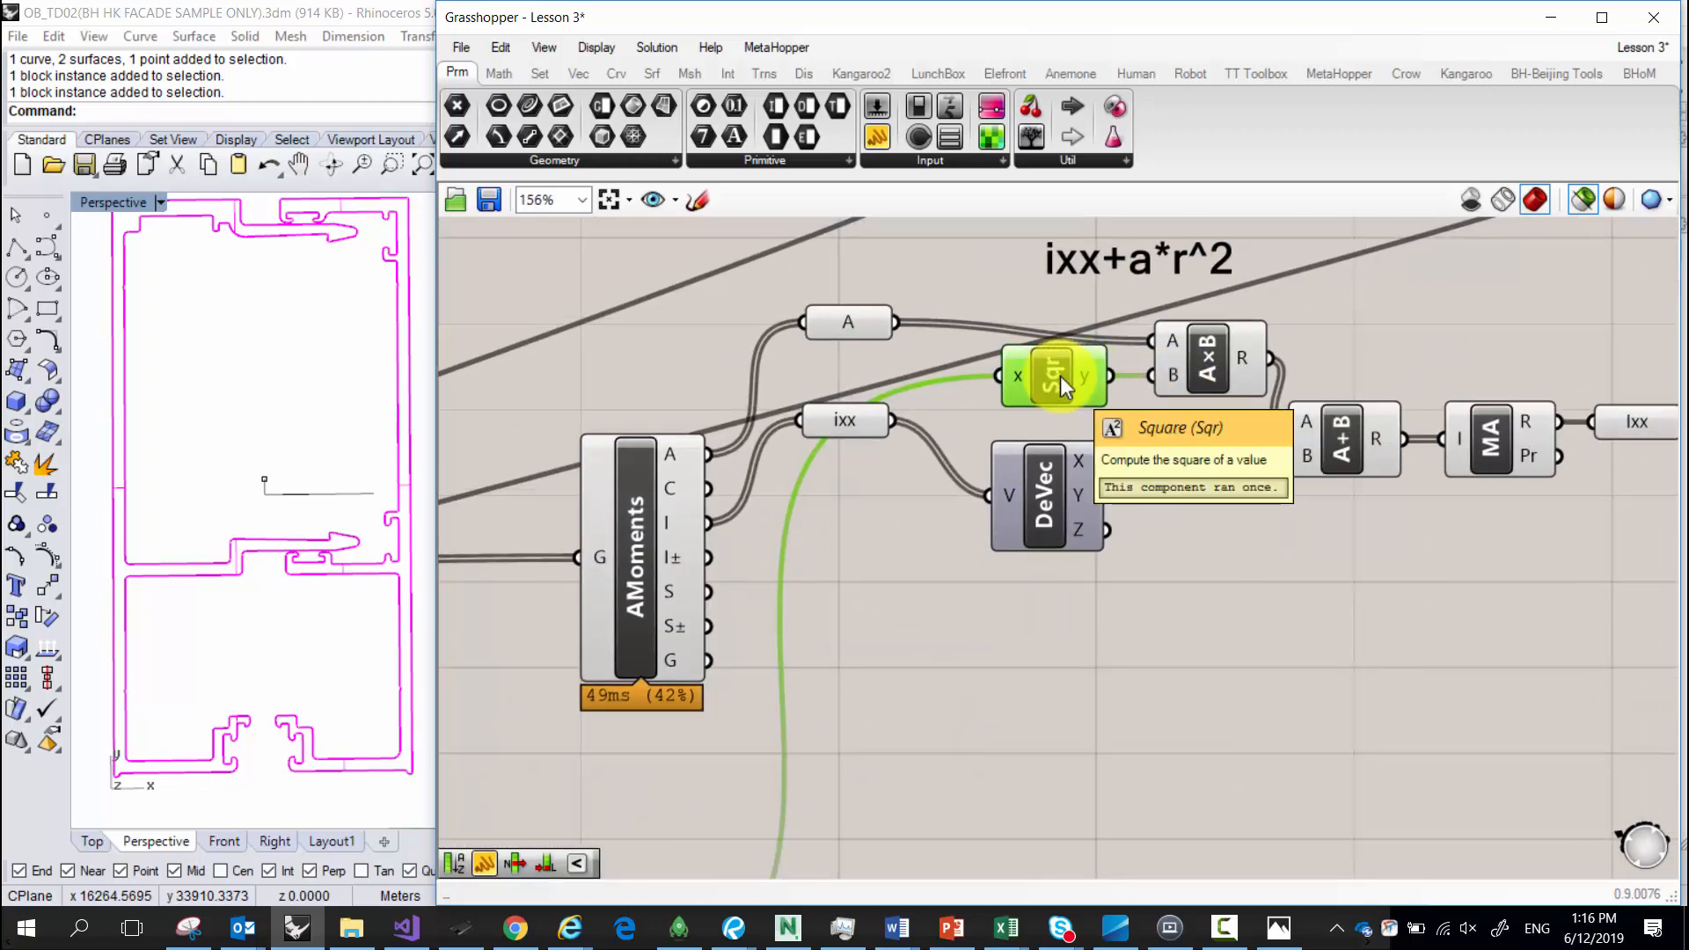
{"action": "right_click_drag", "start_coordinate": [1169, 426], "coordinate": [1099, 432]}
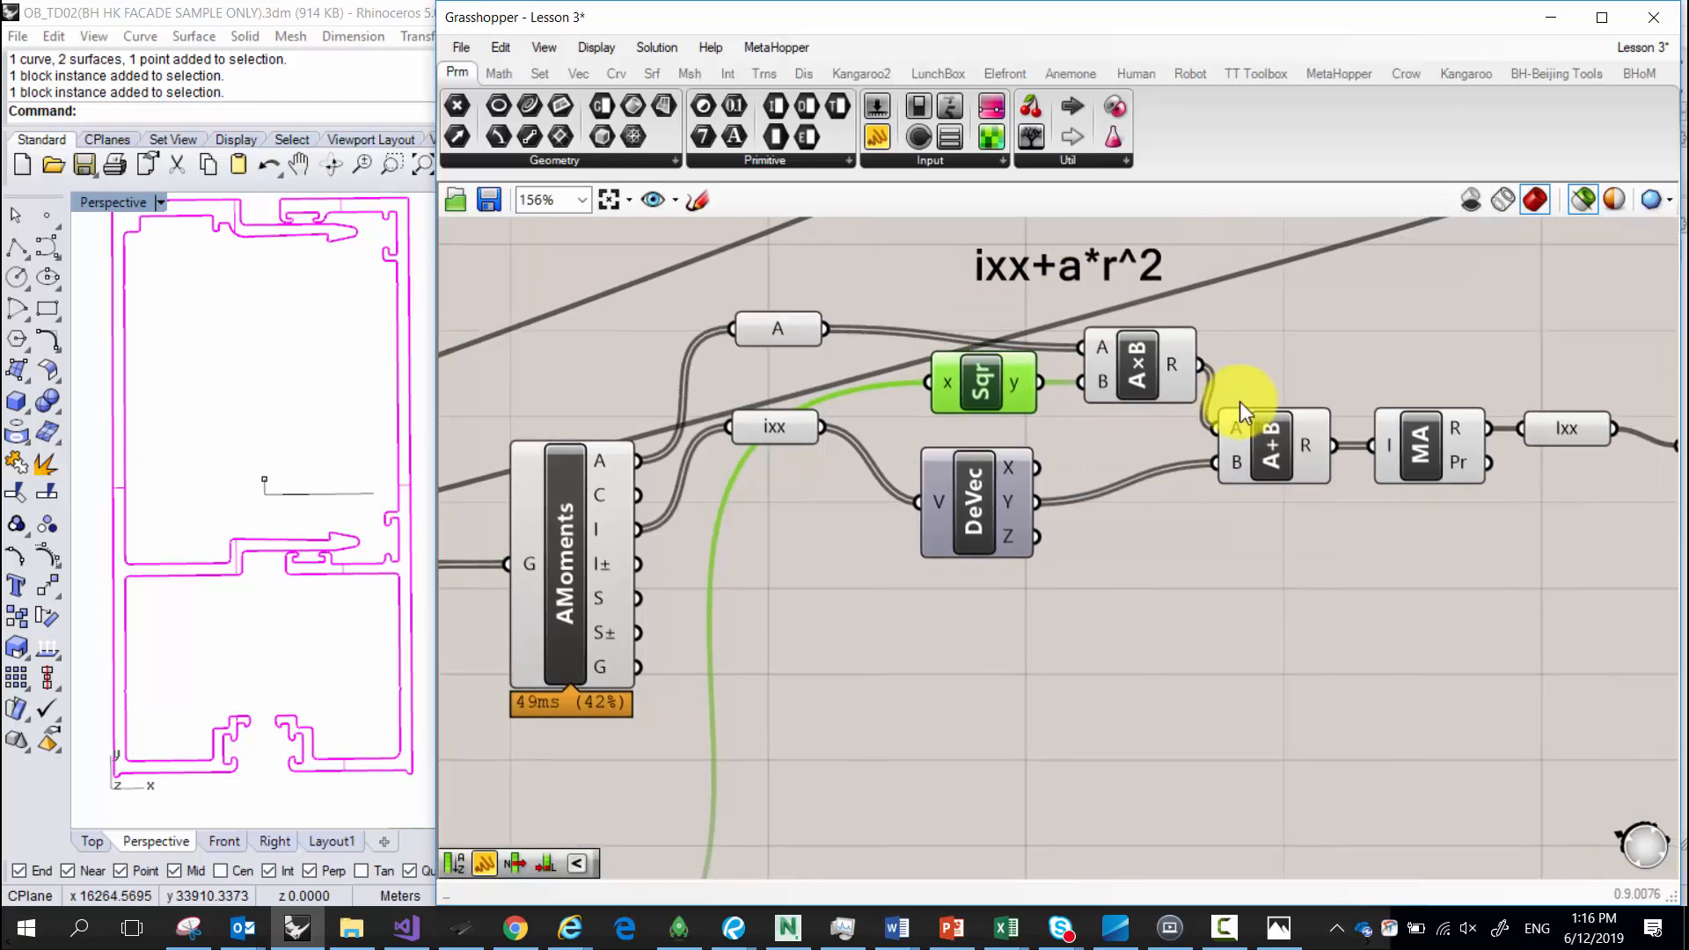
{"action": "right_click_drag", "start_coordinate": [1390, 455], "coordinate": [1201, 449]}
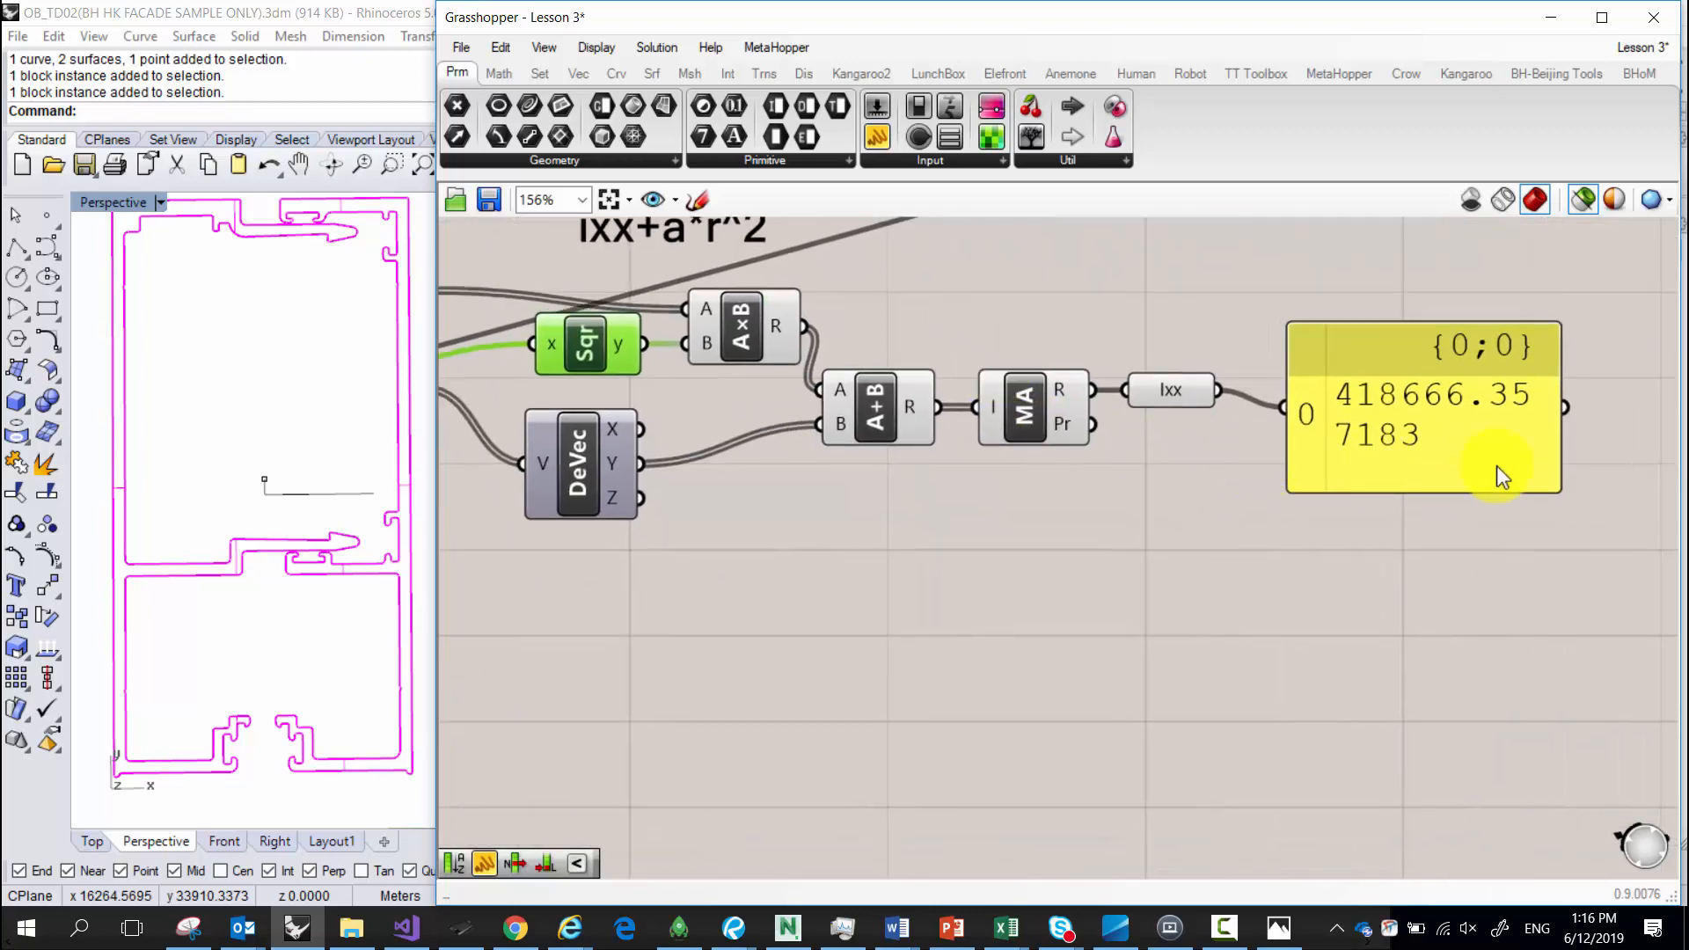
{"action": "scroll", "coordinate": [1312, 486], "scroll_direction": "down", "scroll_amount": 2}
{"action": "right_click_drag", "start_coordinate": [737, 522], "coordinate": [1044, 447]}
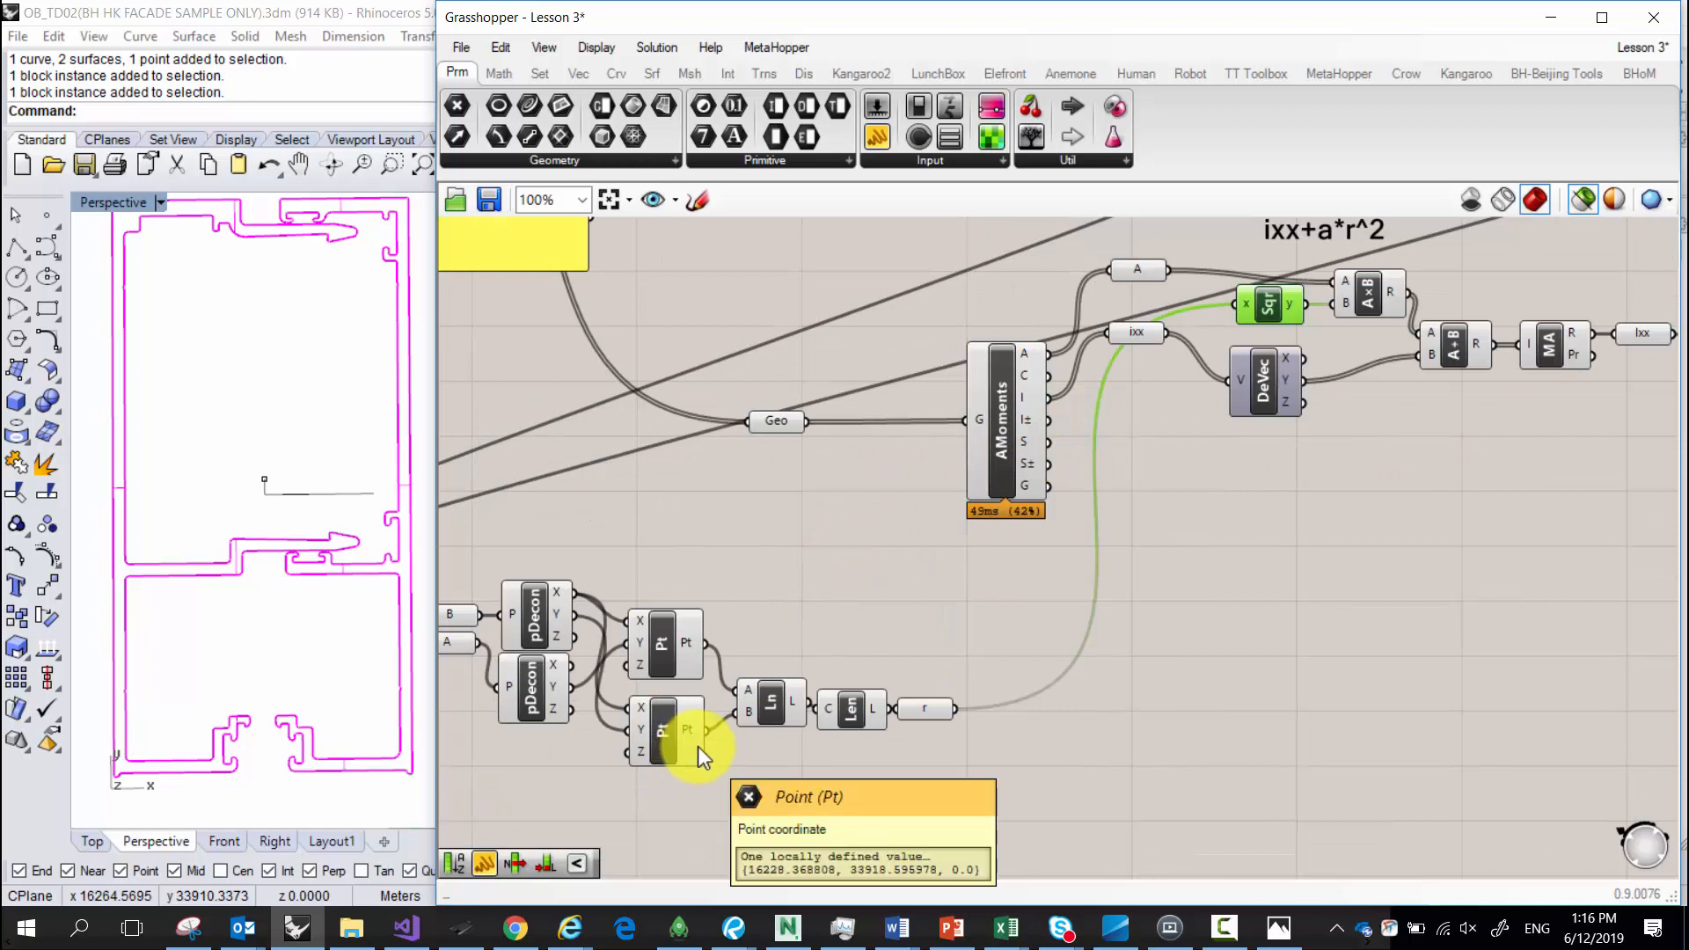
{"action": "left_click_drag", "start_coordinate": [681, 759], "coordinate": [651, 614]}
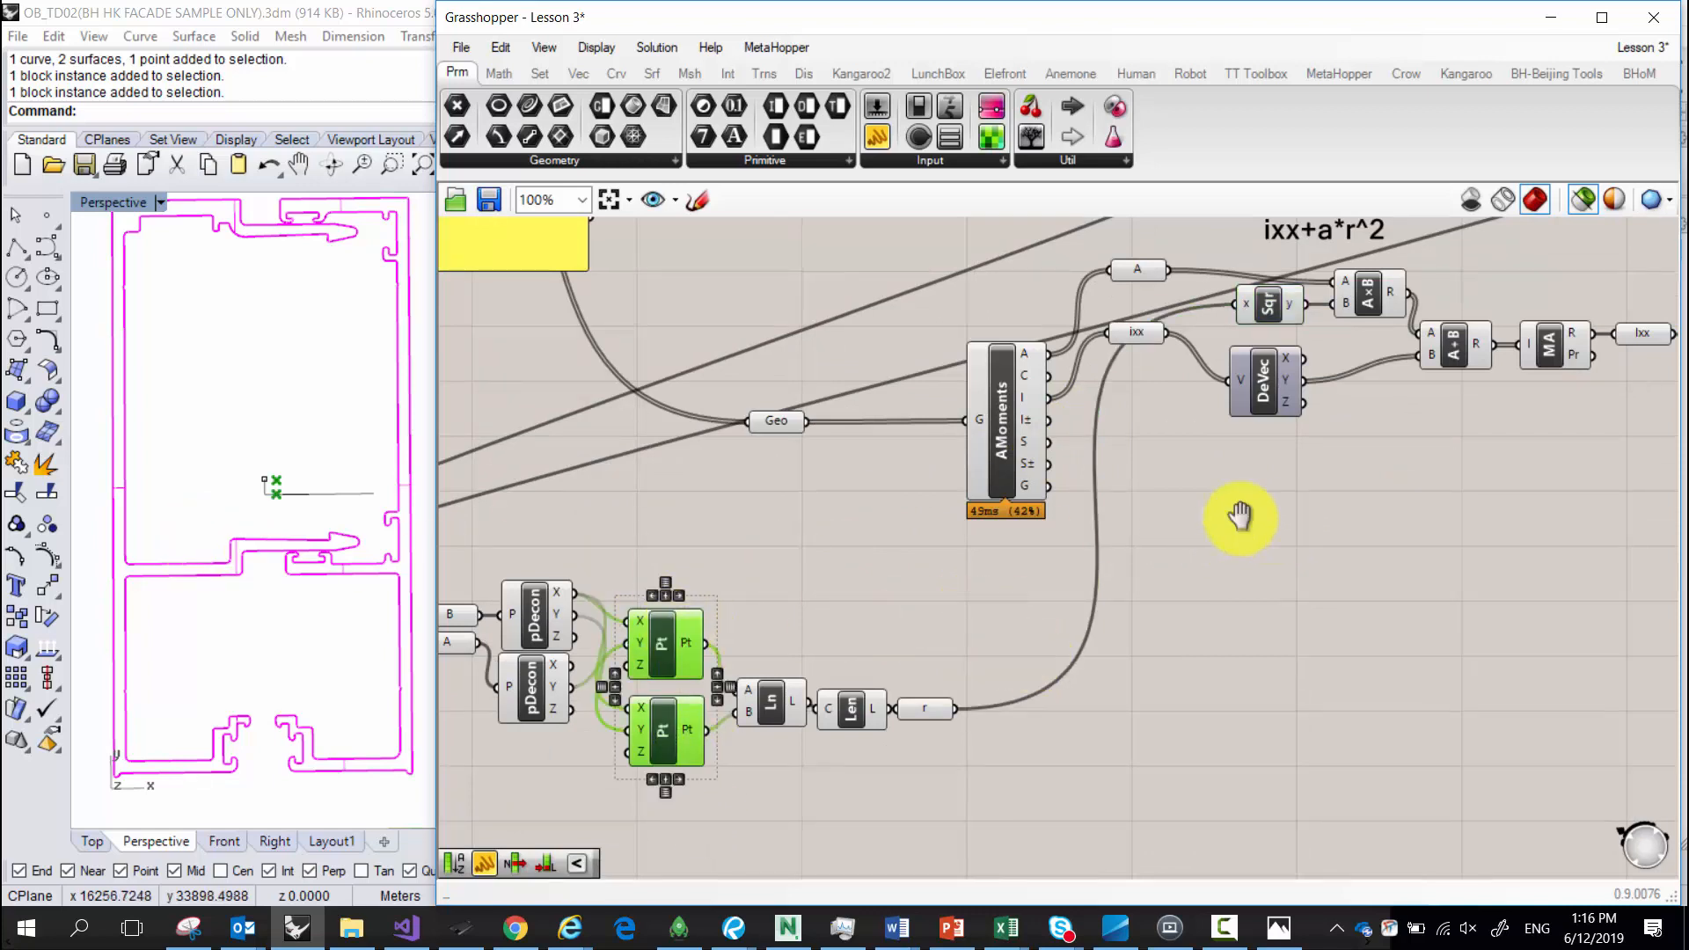
Widen the panel showing the Ixx result so its value fits on one line.
{"action": "right_click_drag", "start_coordinate": [1232, 510], "coordinate": [861, 600]}
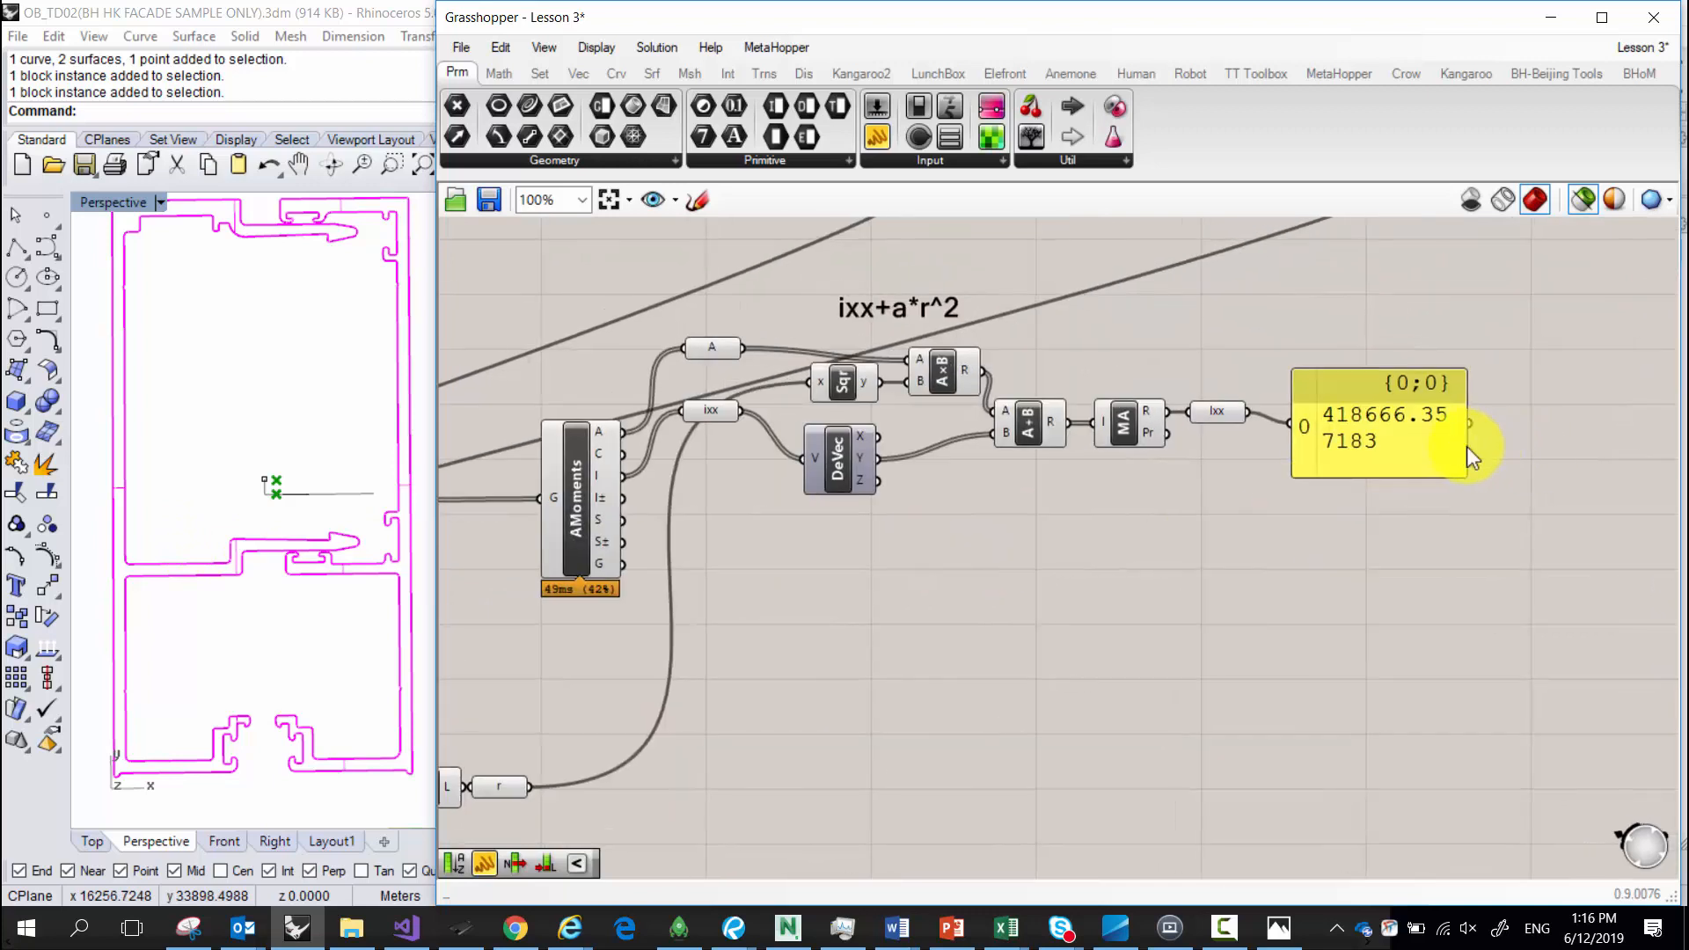
{"action": "left_click_drag", "start_coordinate": [1467, 444], "coordinate": [1555, 444]}
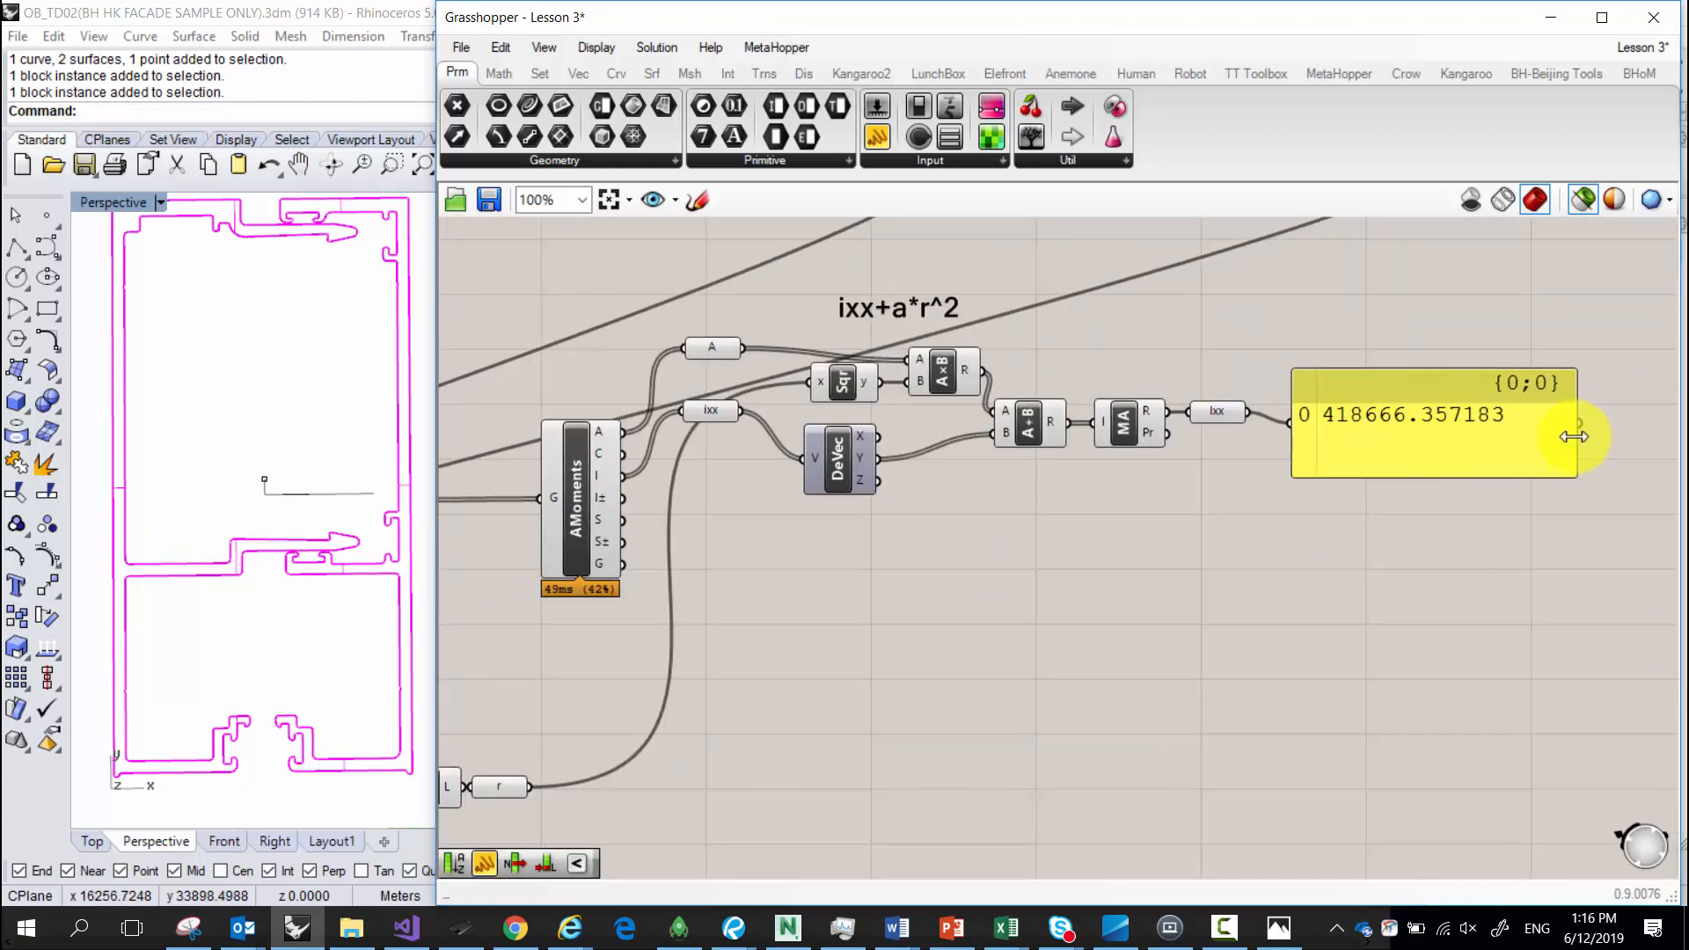
In Rhino, select the two profile surfaces and run AreaMoments on them.
{"action": "left_click", "coordinate": [380, 594]}
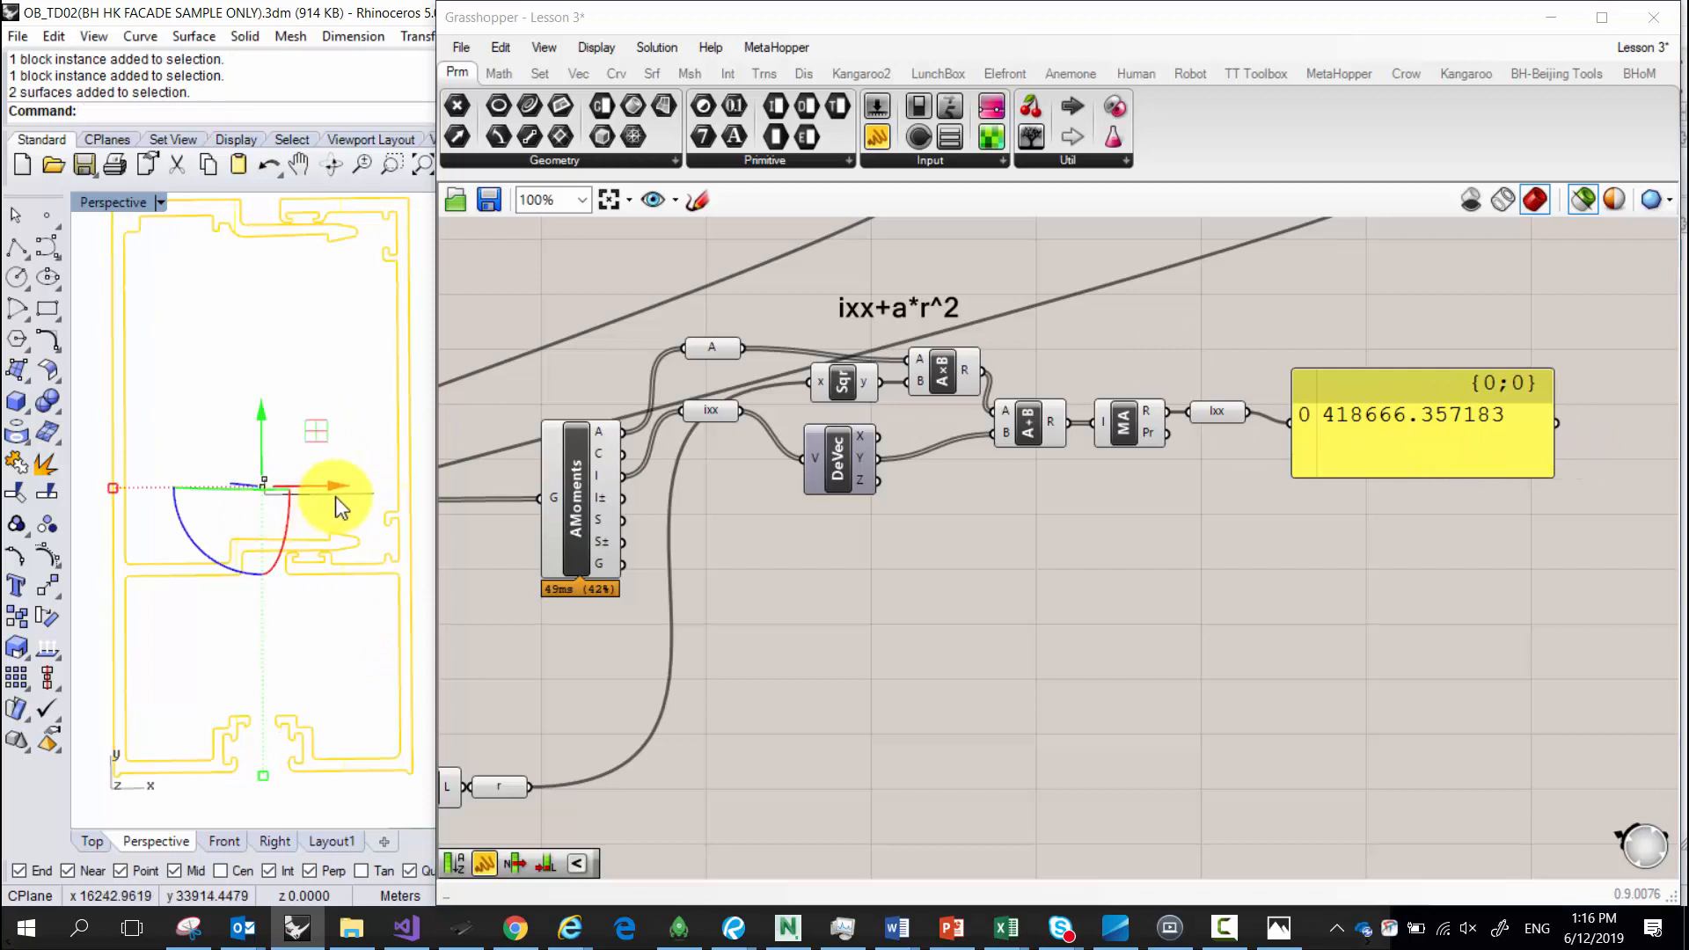
{"action": "type", "text": "Mas"}
{"action": "key", "text": "BackSpace"}
{"action": "key", "text": "BackSpace"}
{"action": "key", "text": "BackSpace"}
{"action": "type", "text": "Are"}
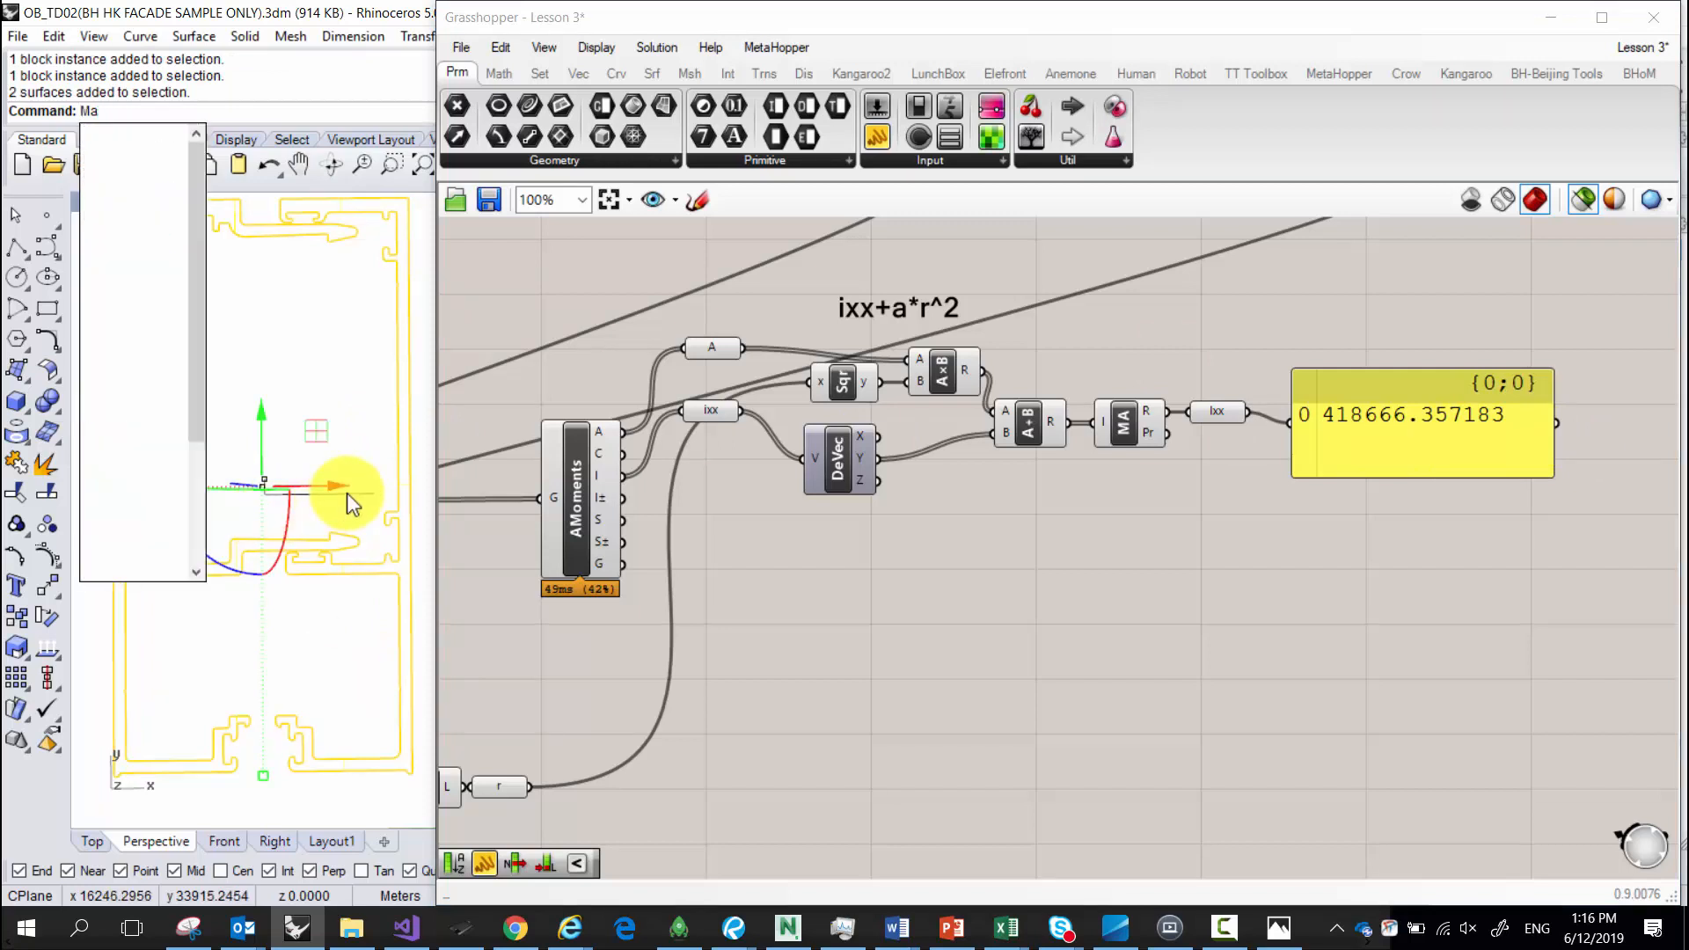
{"action": "type", "text": "aMom"}
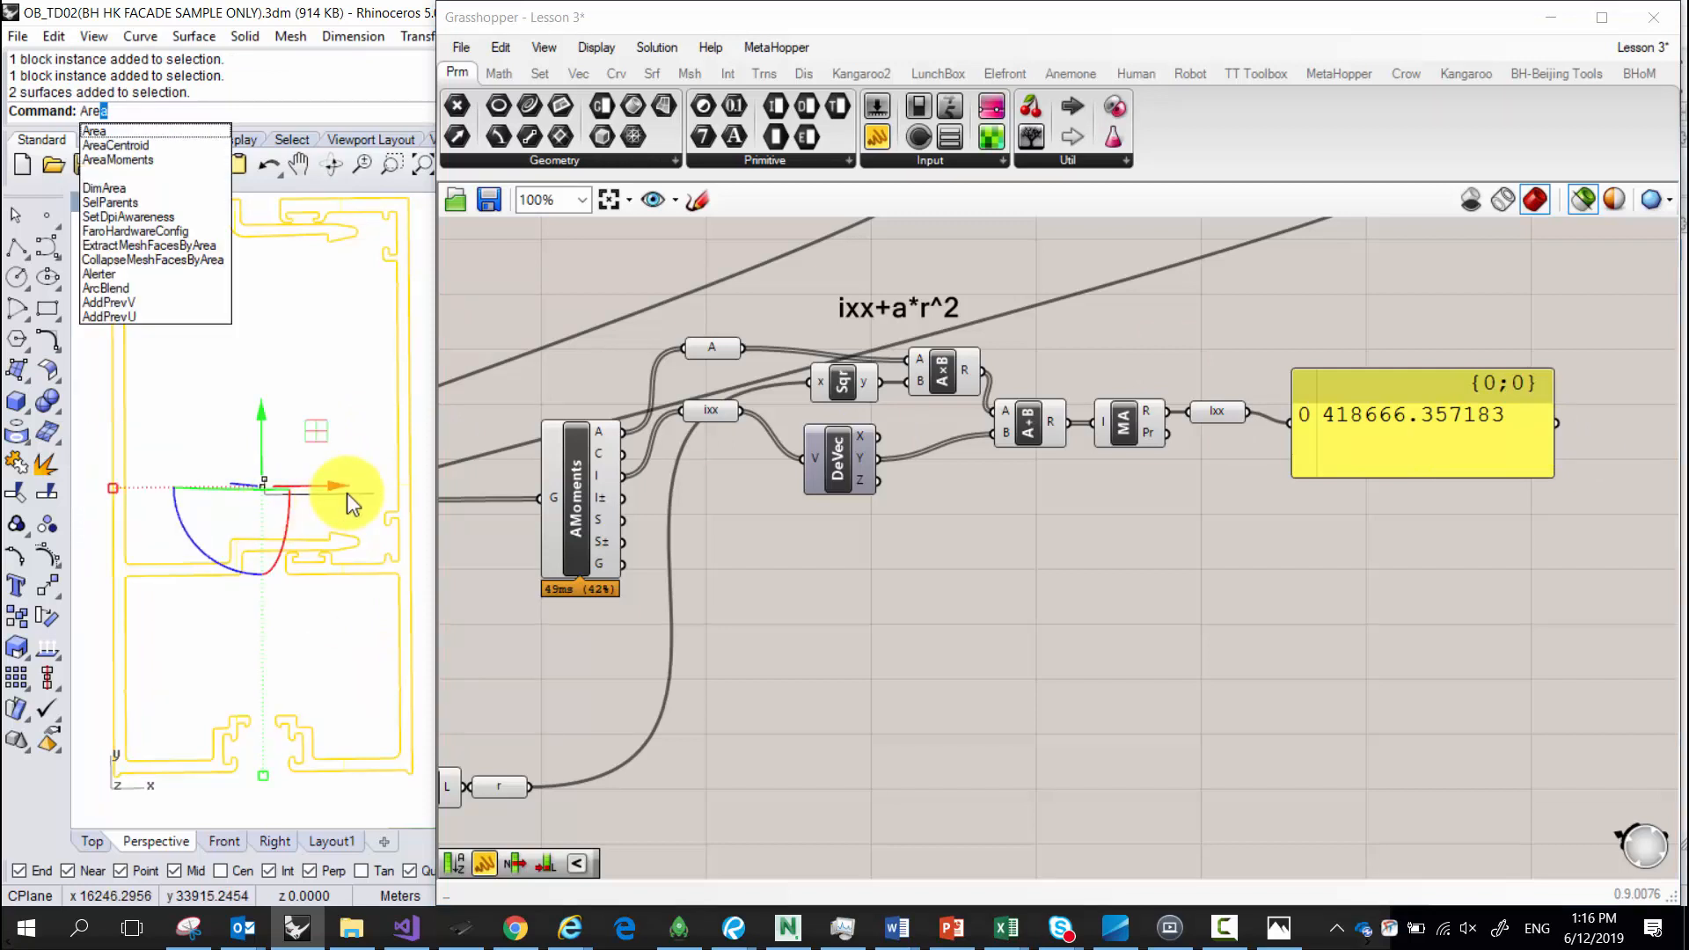
{"action": "key", "text": "Return"}
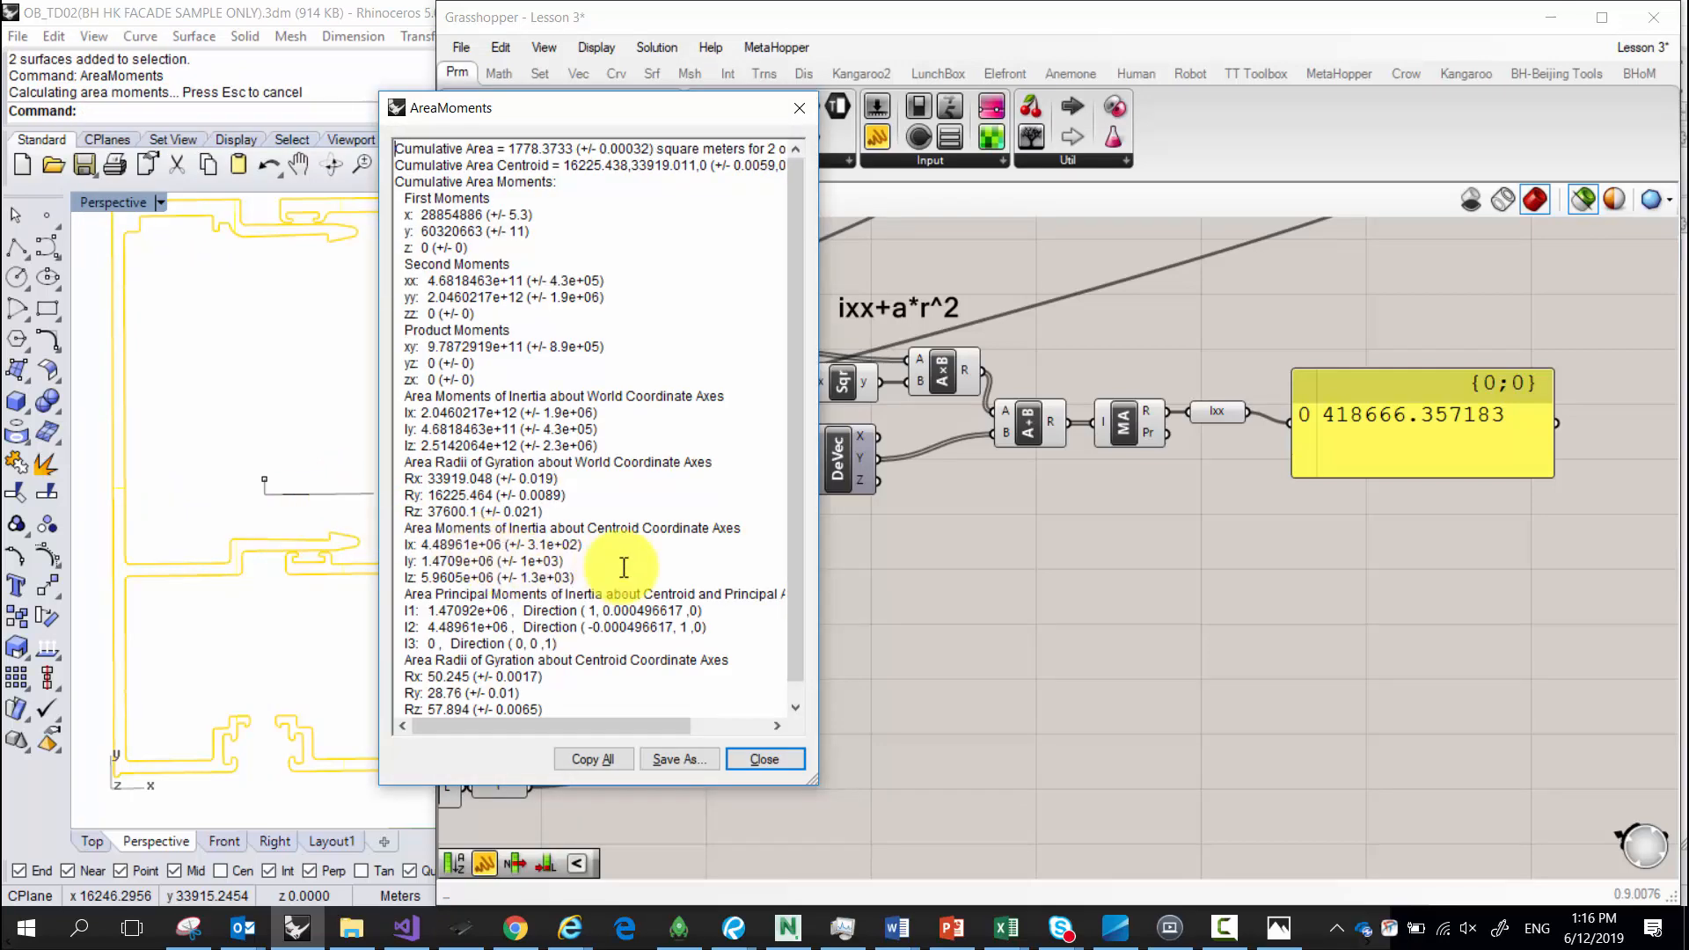
Compare Ix about the centroid coordinate axes in the AreaMoments report with the Ixx value in the Grasshopper panel.
{"action": "left_click_drag", "start_coordinate": [426, 530], "coordinate": [613, 539]}
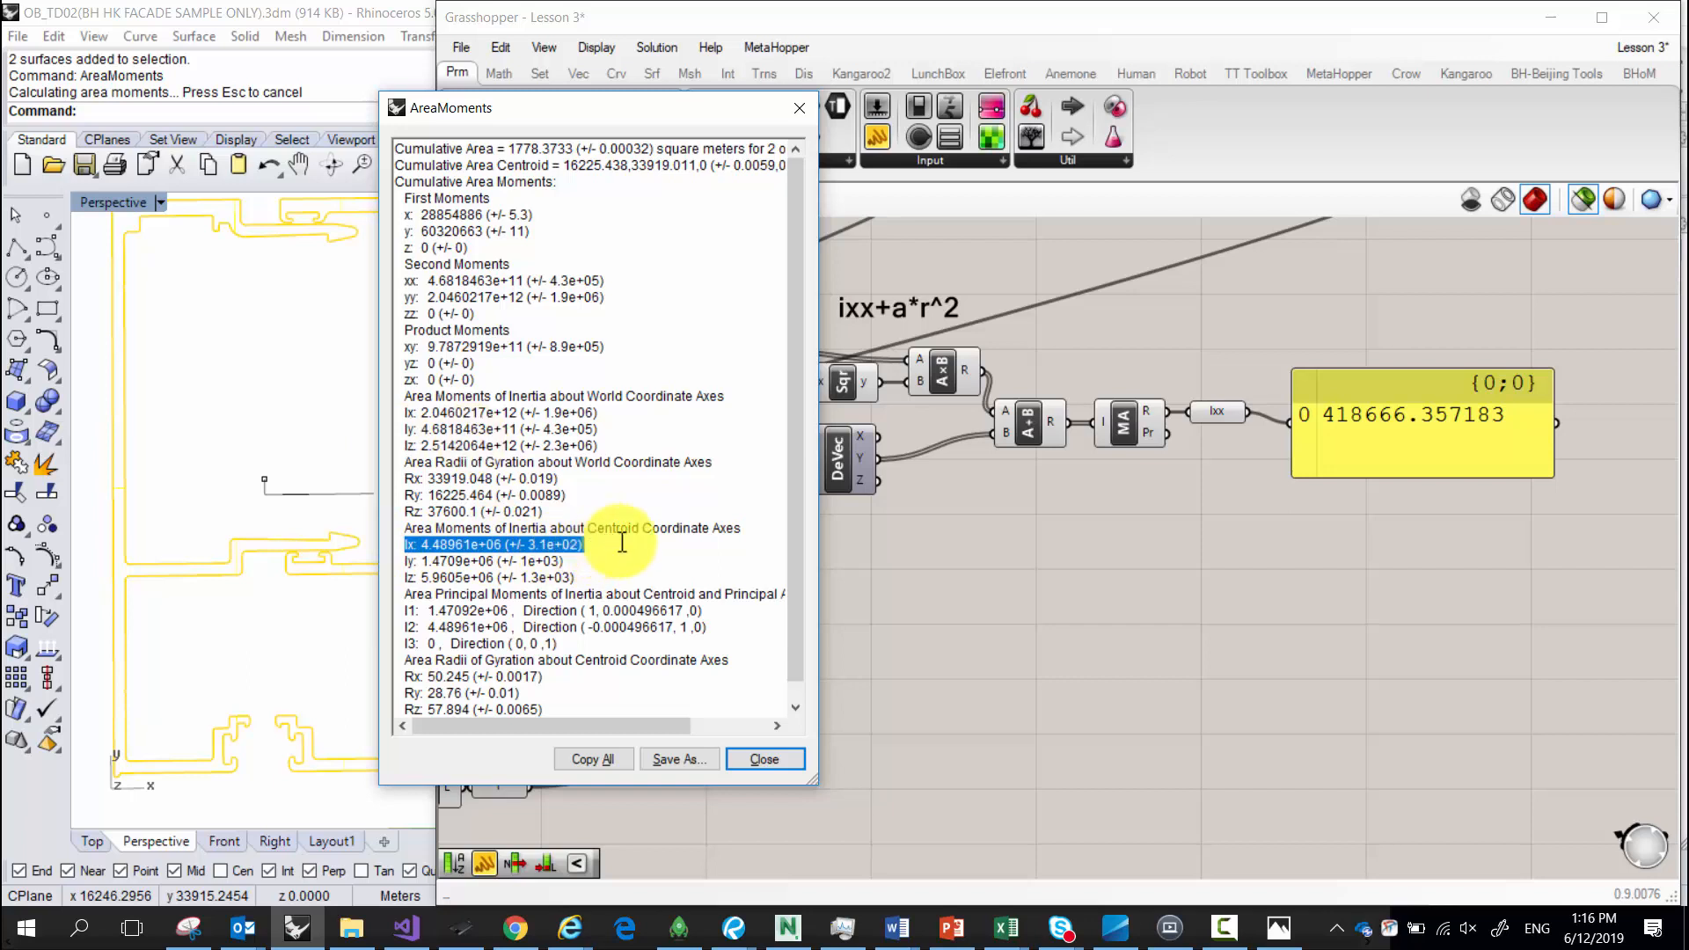
{"action": "left_click", "coordinate": [1365, 420]}
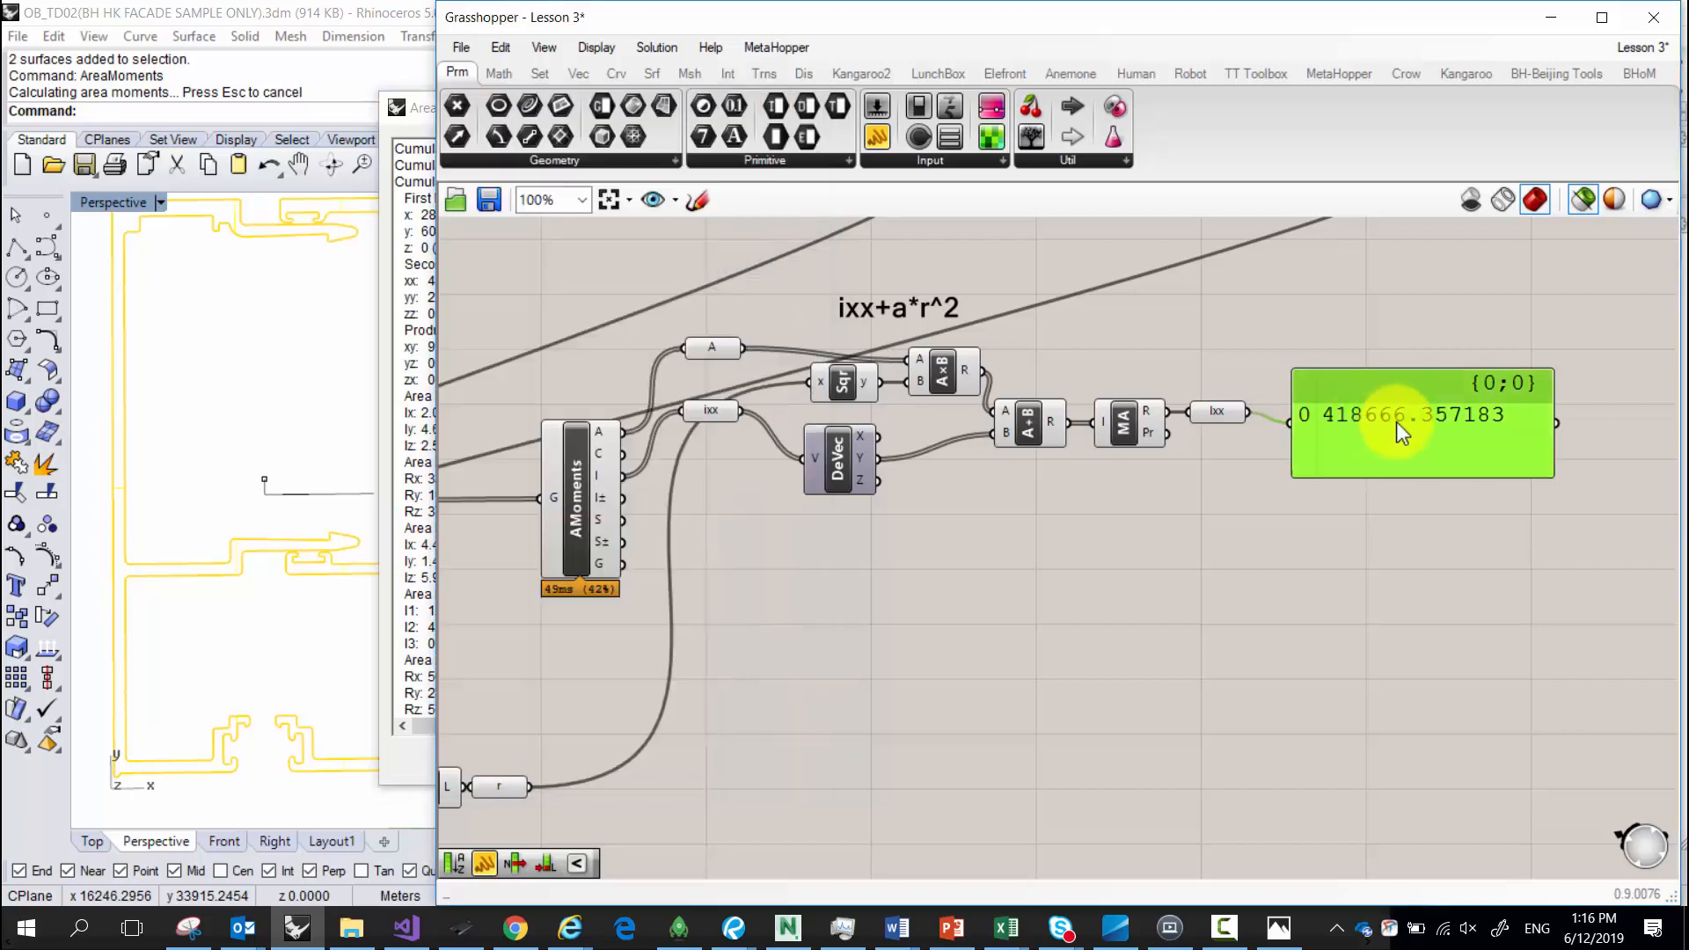
Examine the moments of inertia about the world and centroid coordinate axes in the AreaMoments report beside the Ixx panel, and close the report.
{"action": "left_click_drag", "start_coordinate": [1396, 421], "coordinate": [1347, 430]}
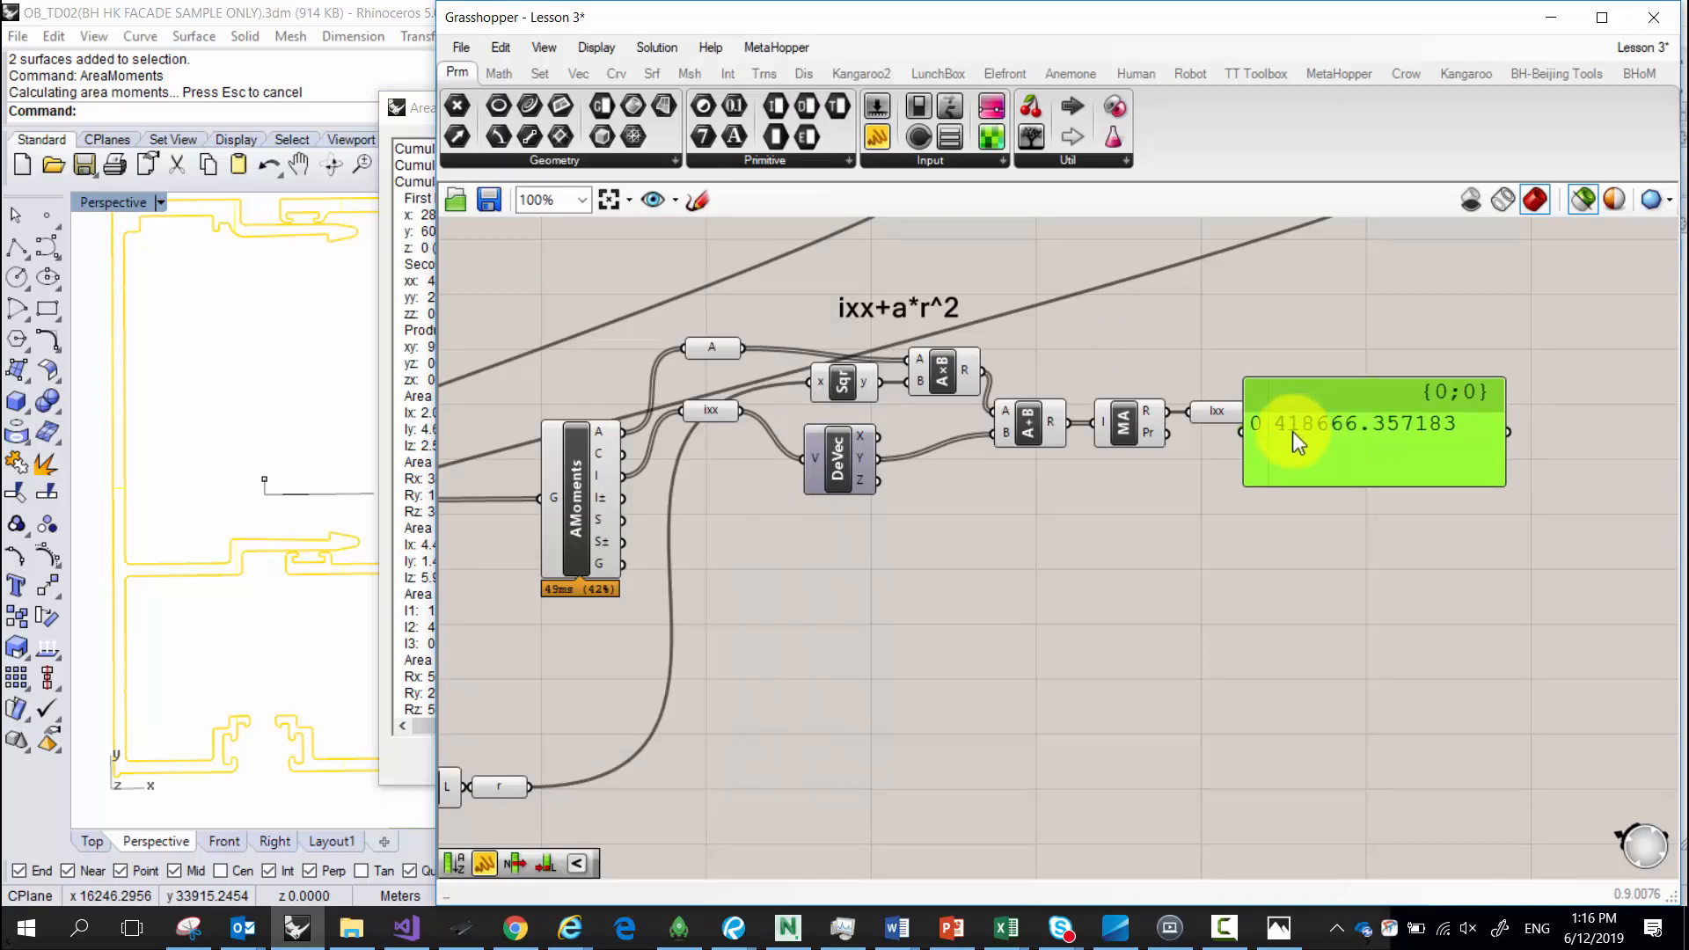
{"action": "left_click", "coordinate": [408, 761]}
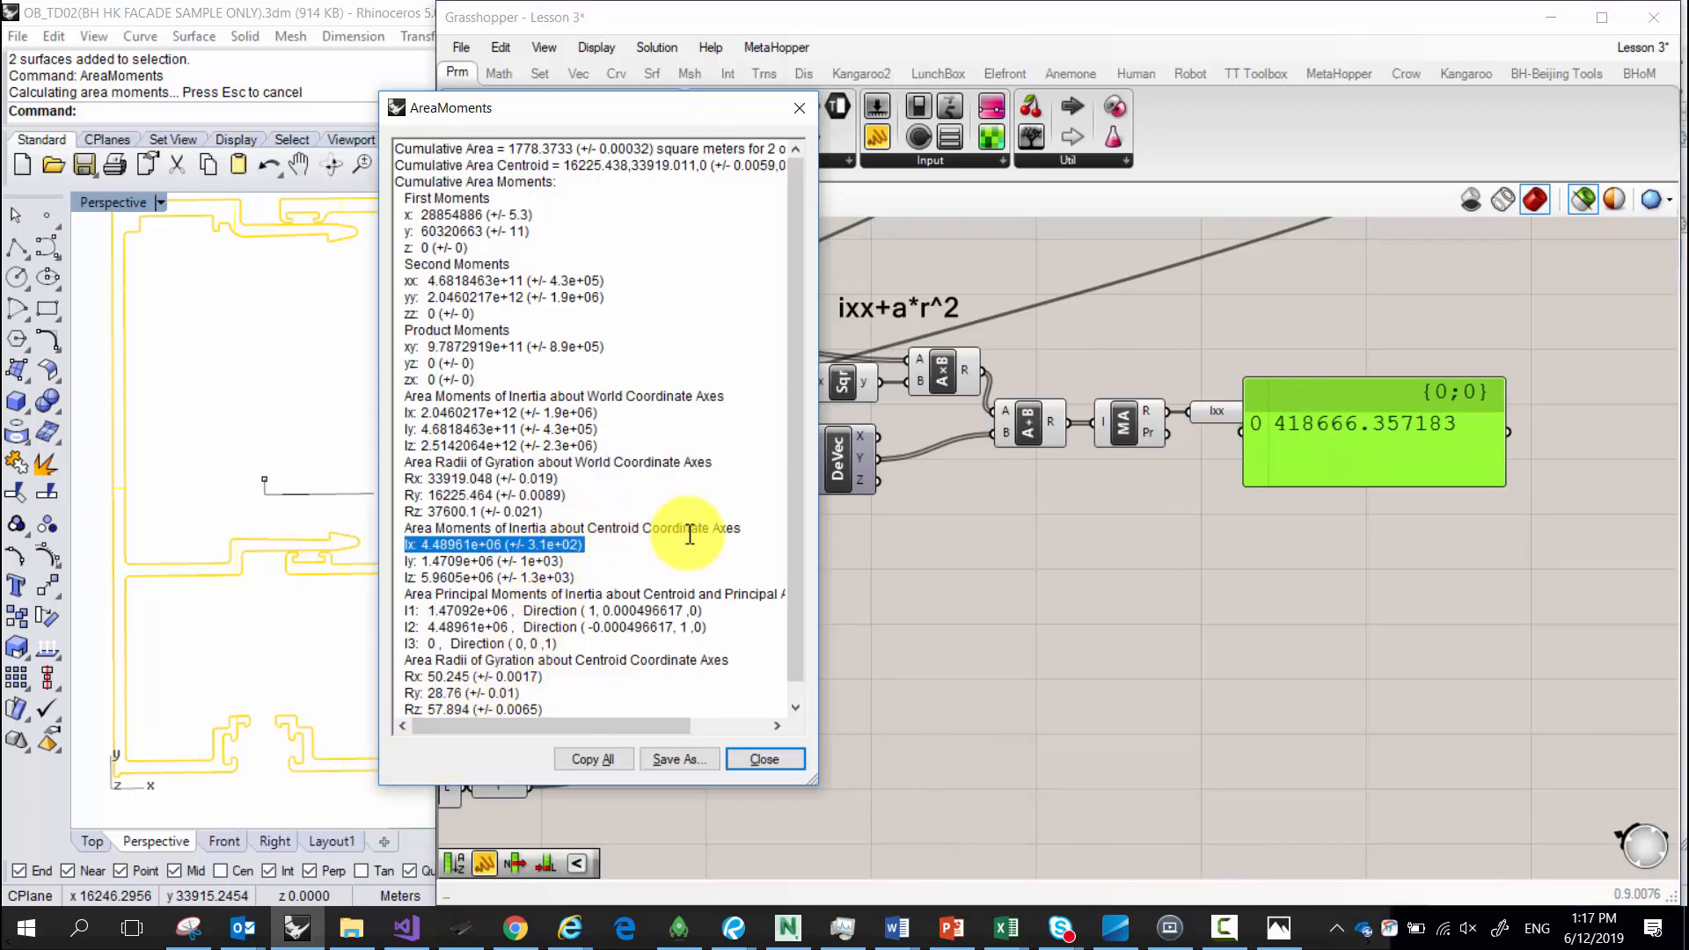
{"action": "left_click_drag", "start_coordinate": [733, 529], "coordinate": [453, 529]}
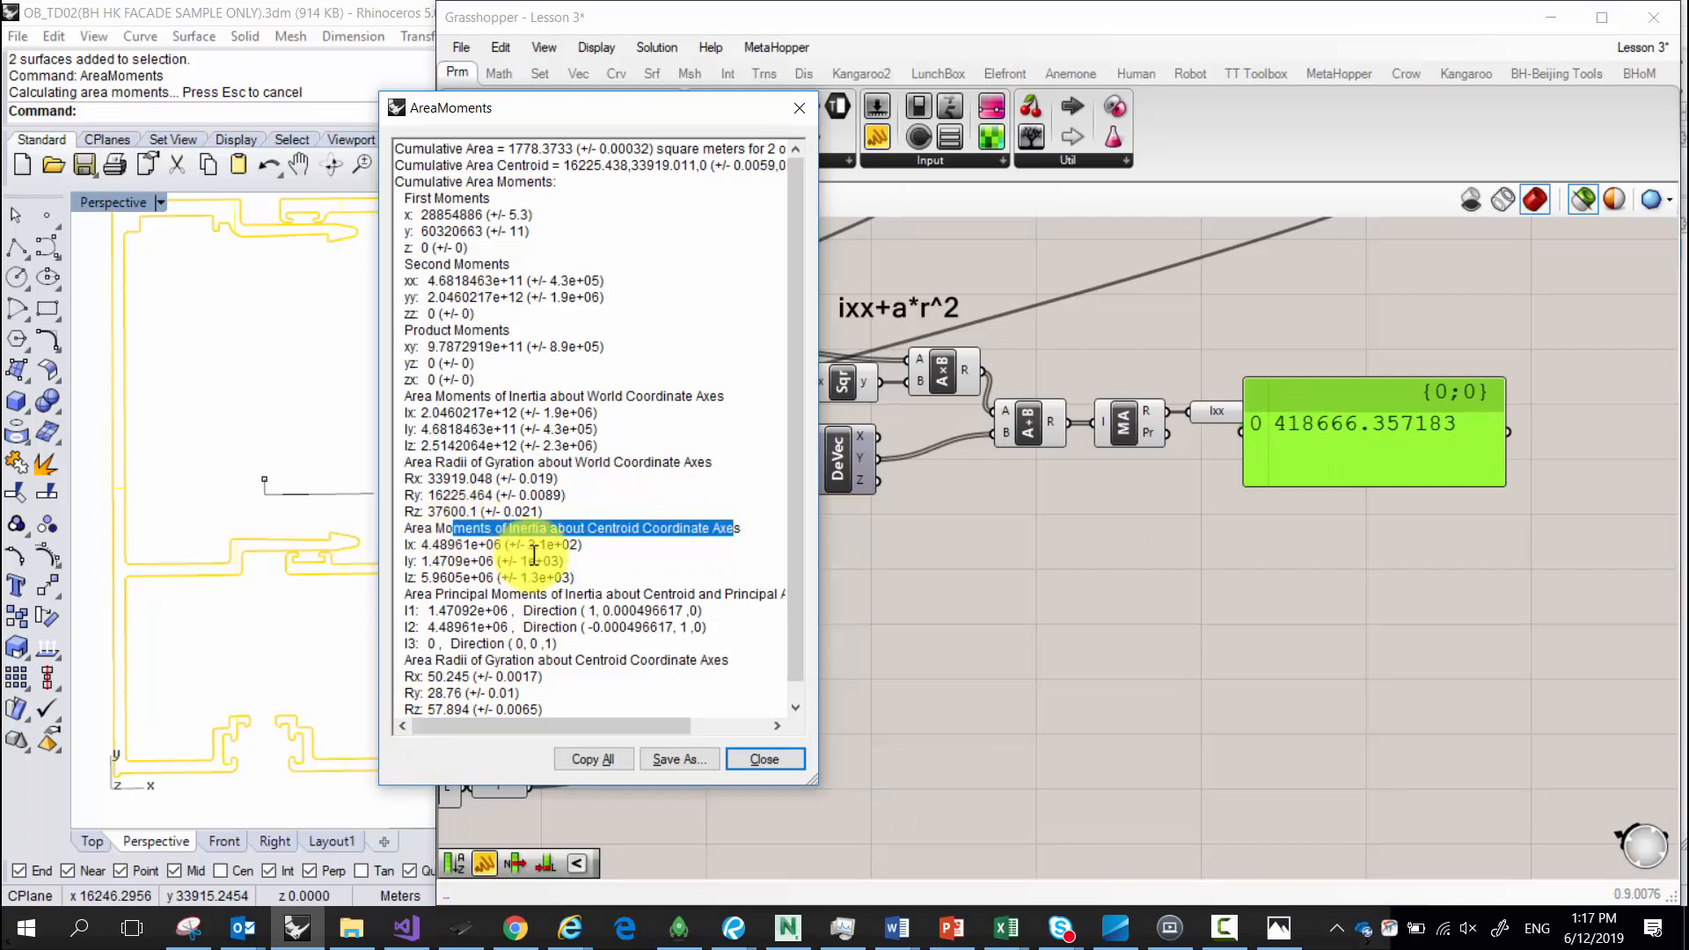
{"action": "left_click", "coordinate": [693, 543]}
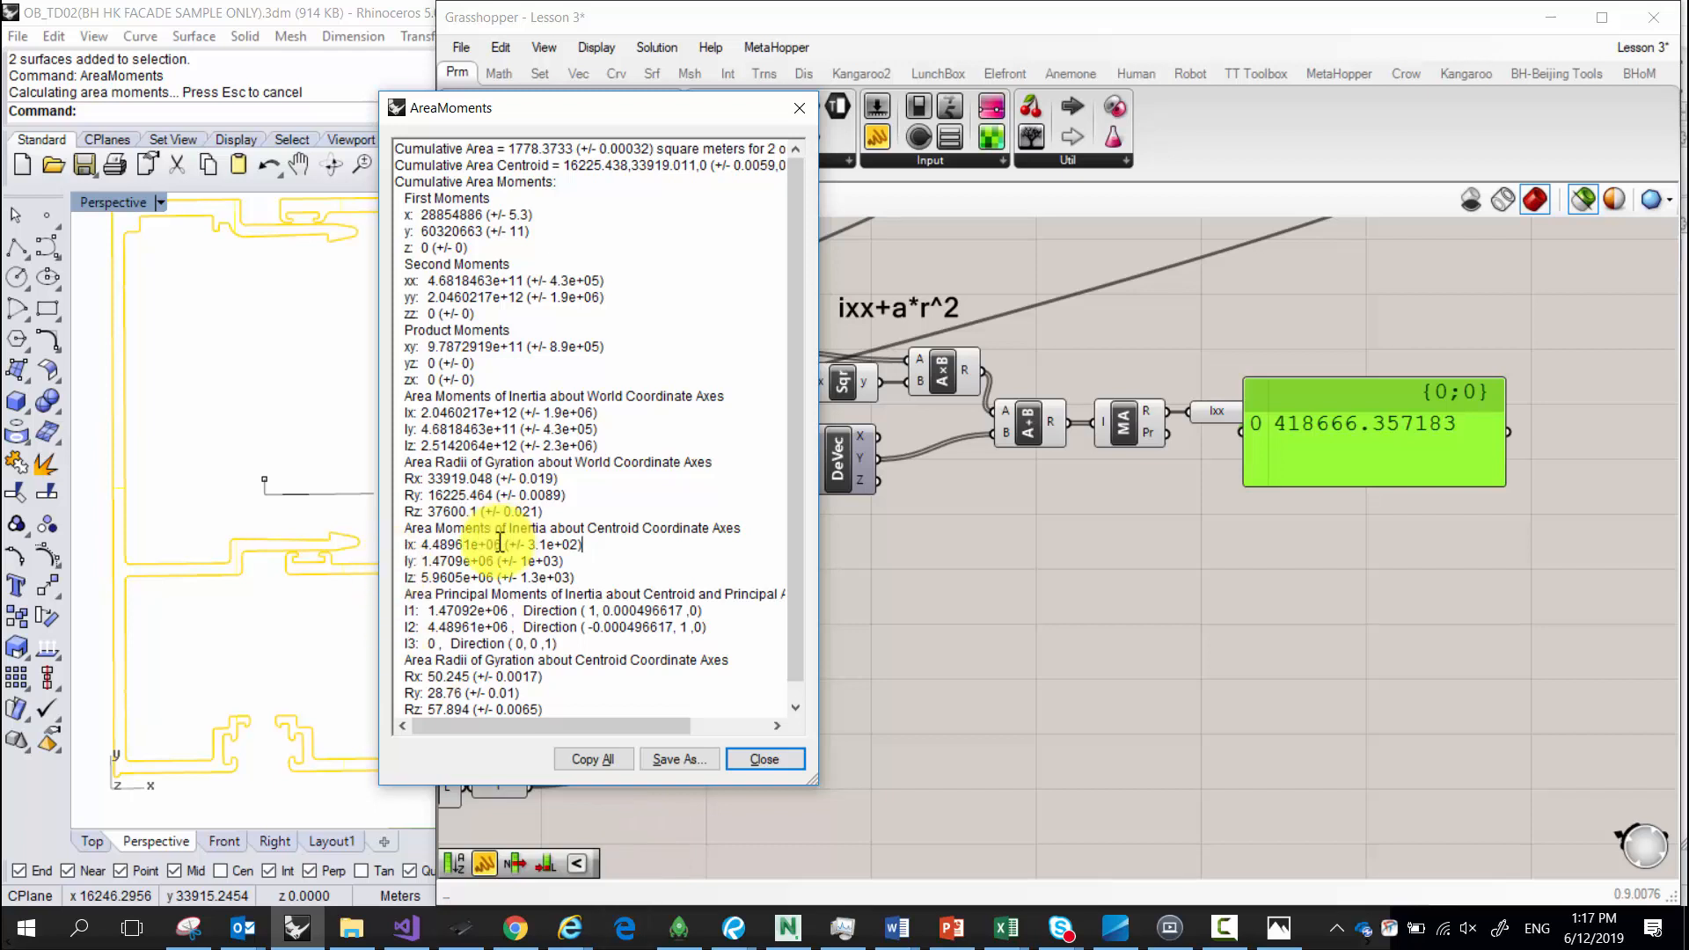
{"action": "left_click_drag", "start_coordinate": [503, 544], "coordinate": [496, 543]}
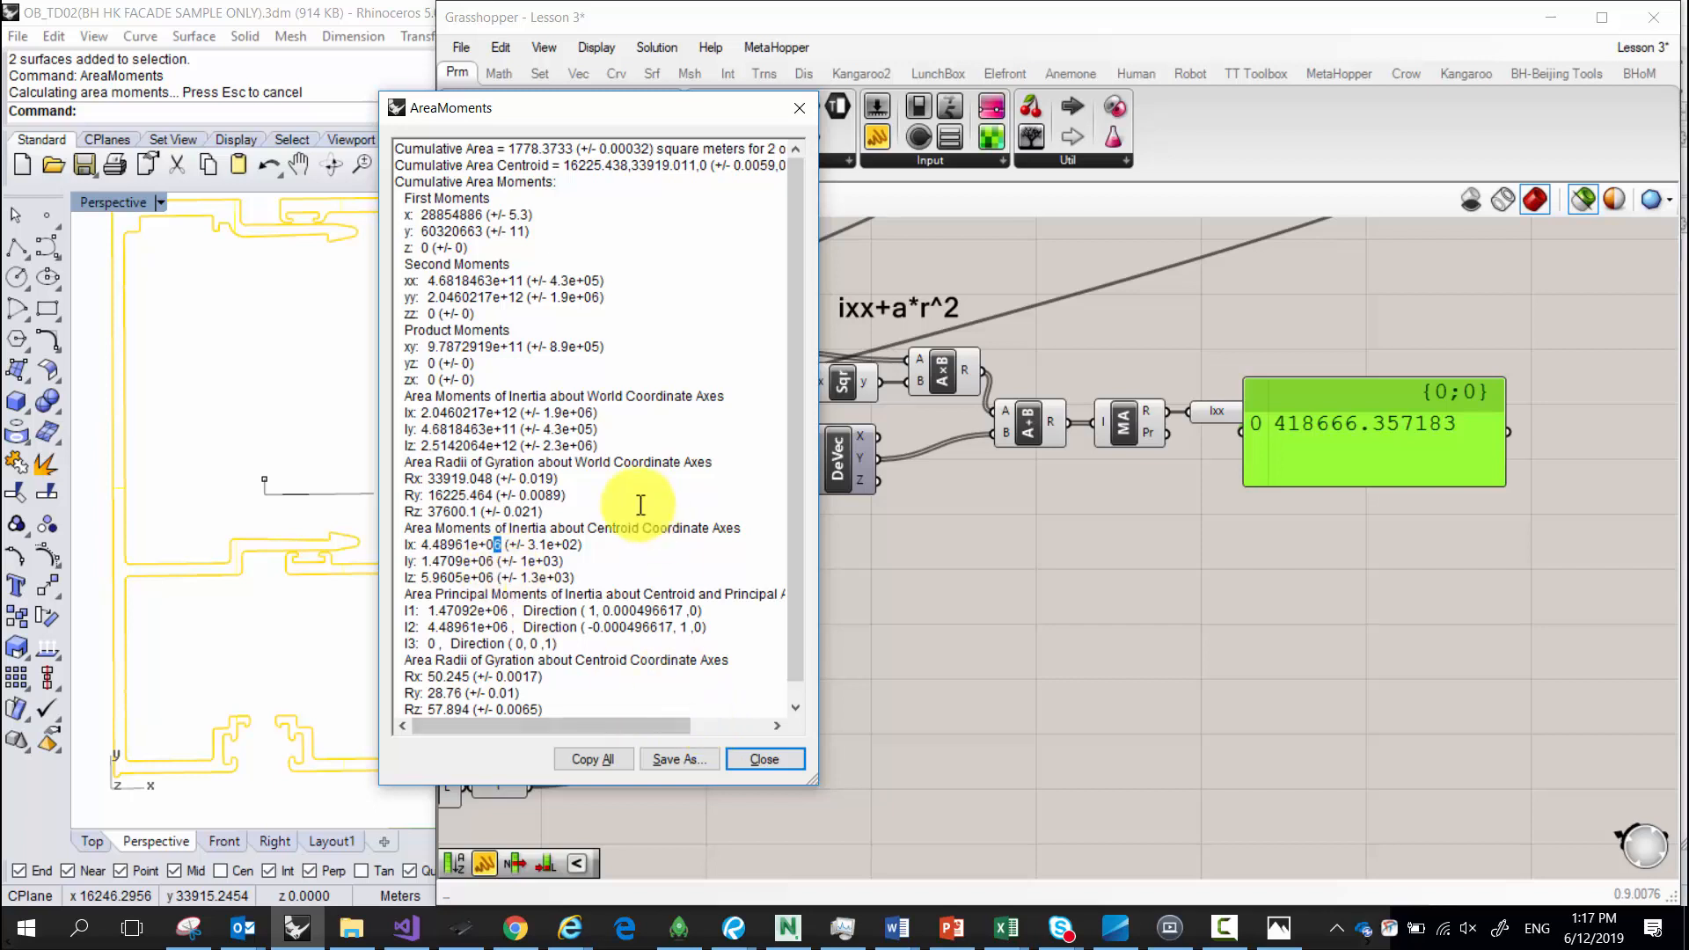
{"action": "left_click_drag", "start_coordinate": [464, 396], "coordinate": [698, 528]}
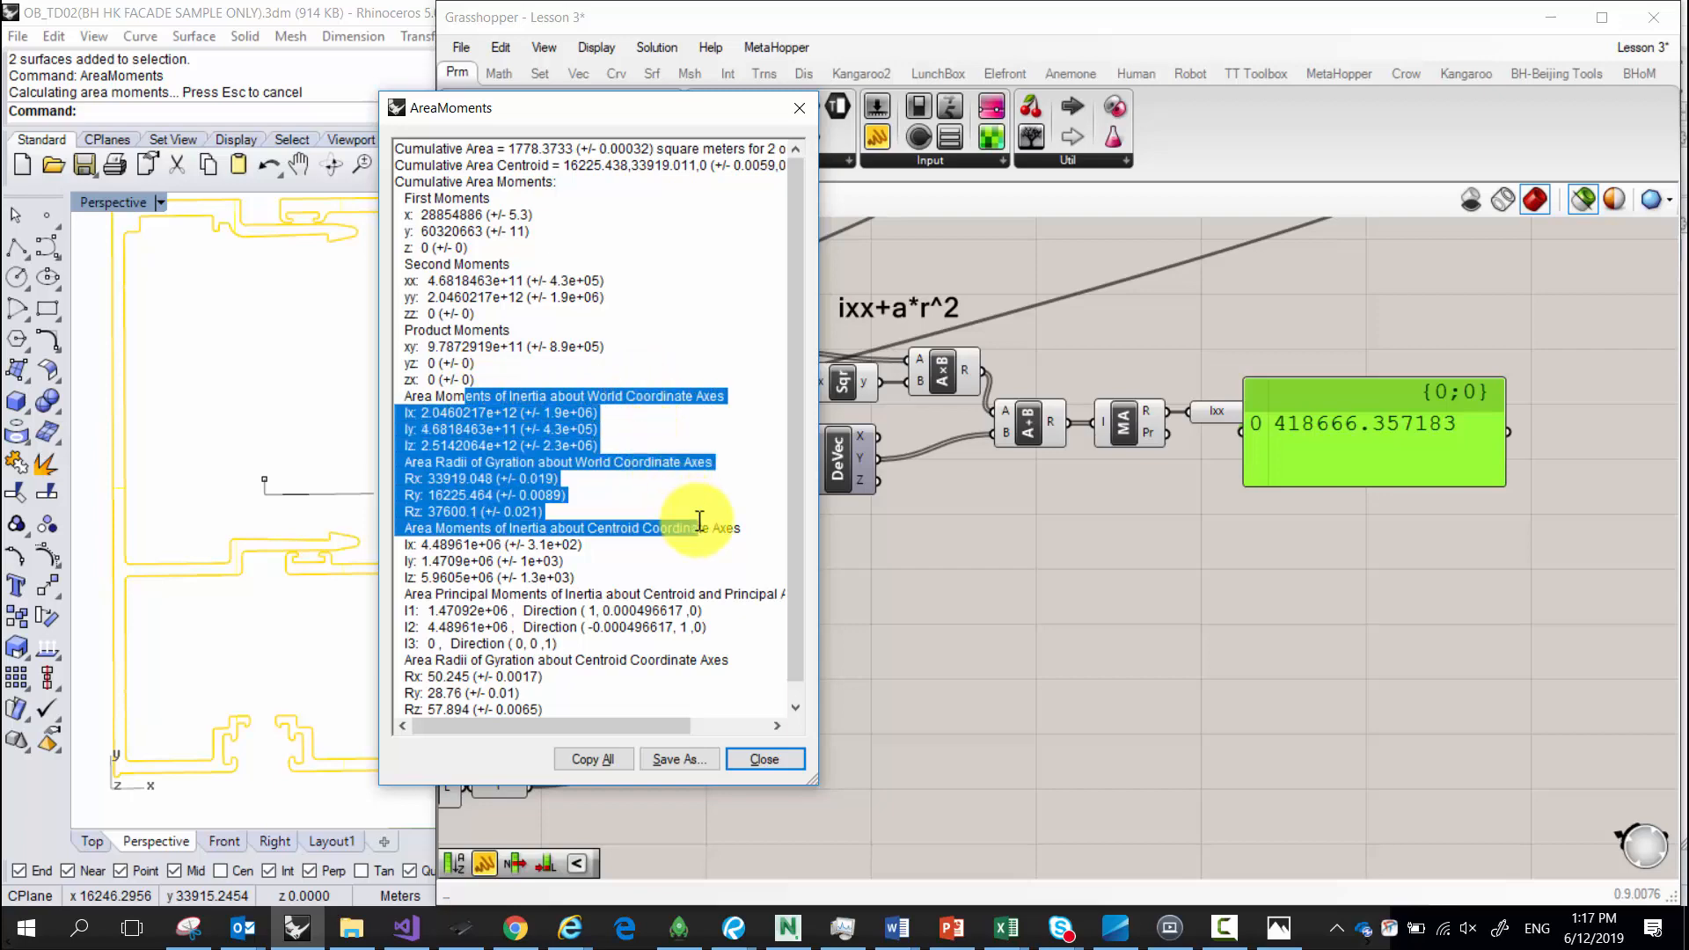
{"action": "left_click", "coordinate": [767, 762]}
{"action": "left_click_drag", "start_coordinate": [767, 763], "coordinate": [506, 582]}
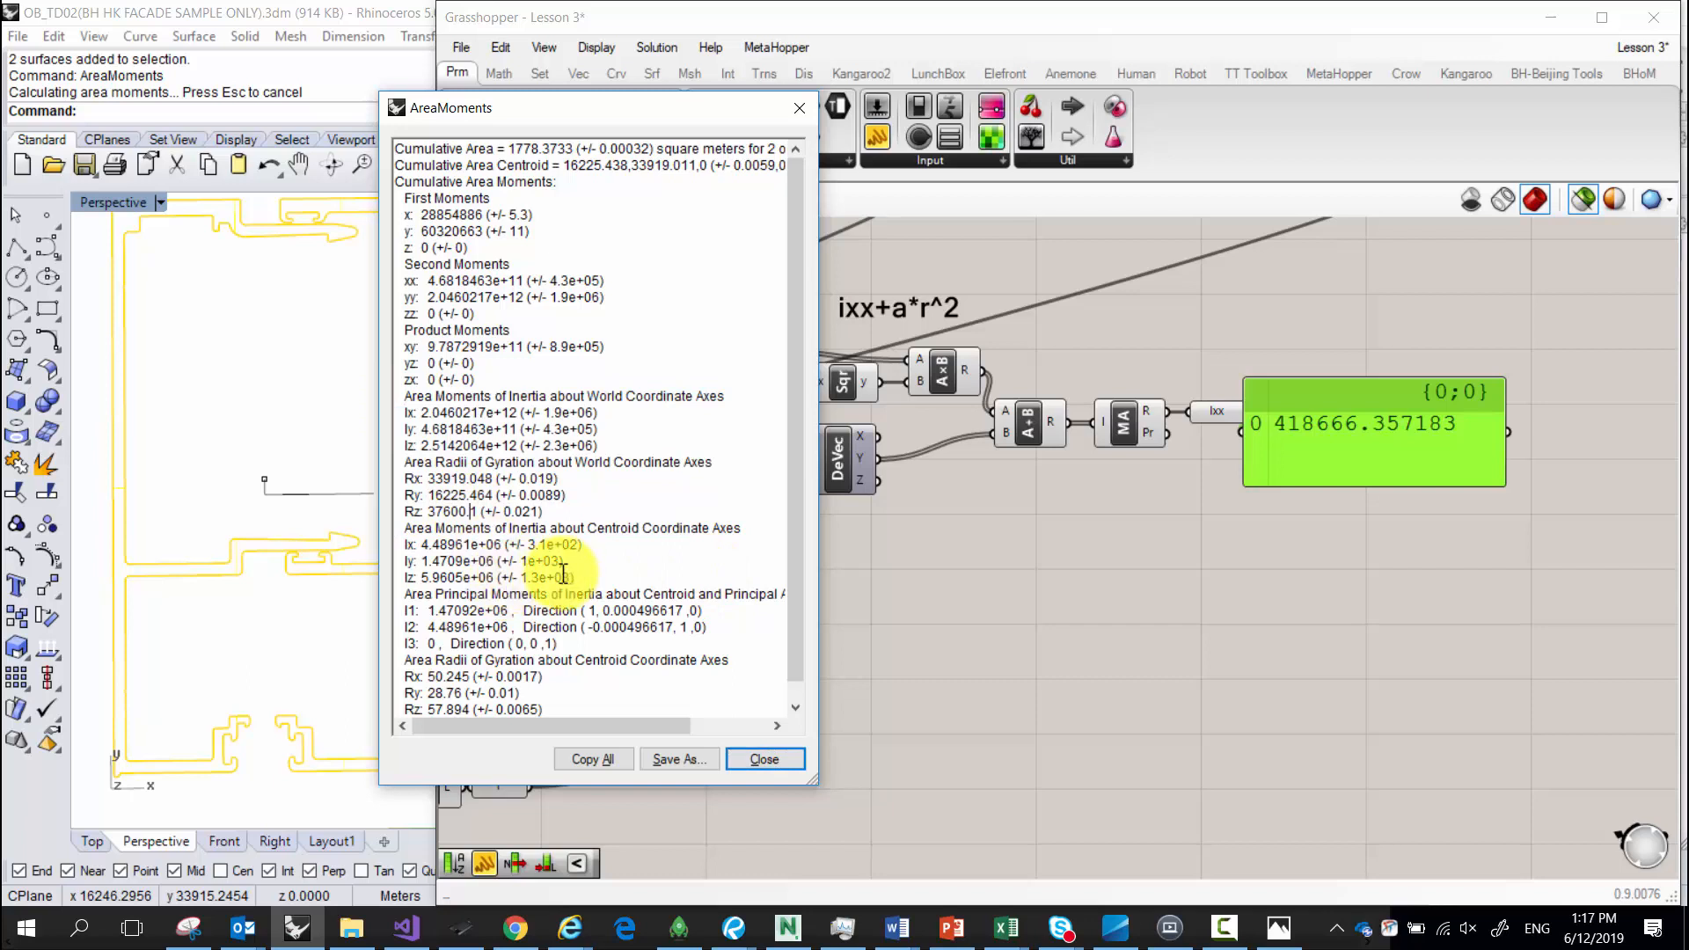
{"action": "left_click_drag", "start_coordinate": [587, 548], "coordinate": [401, 547]}
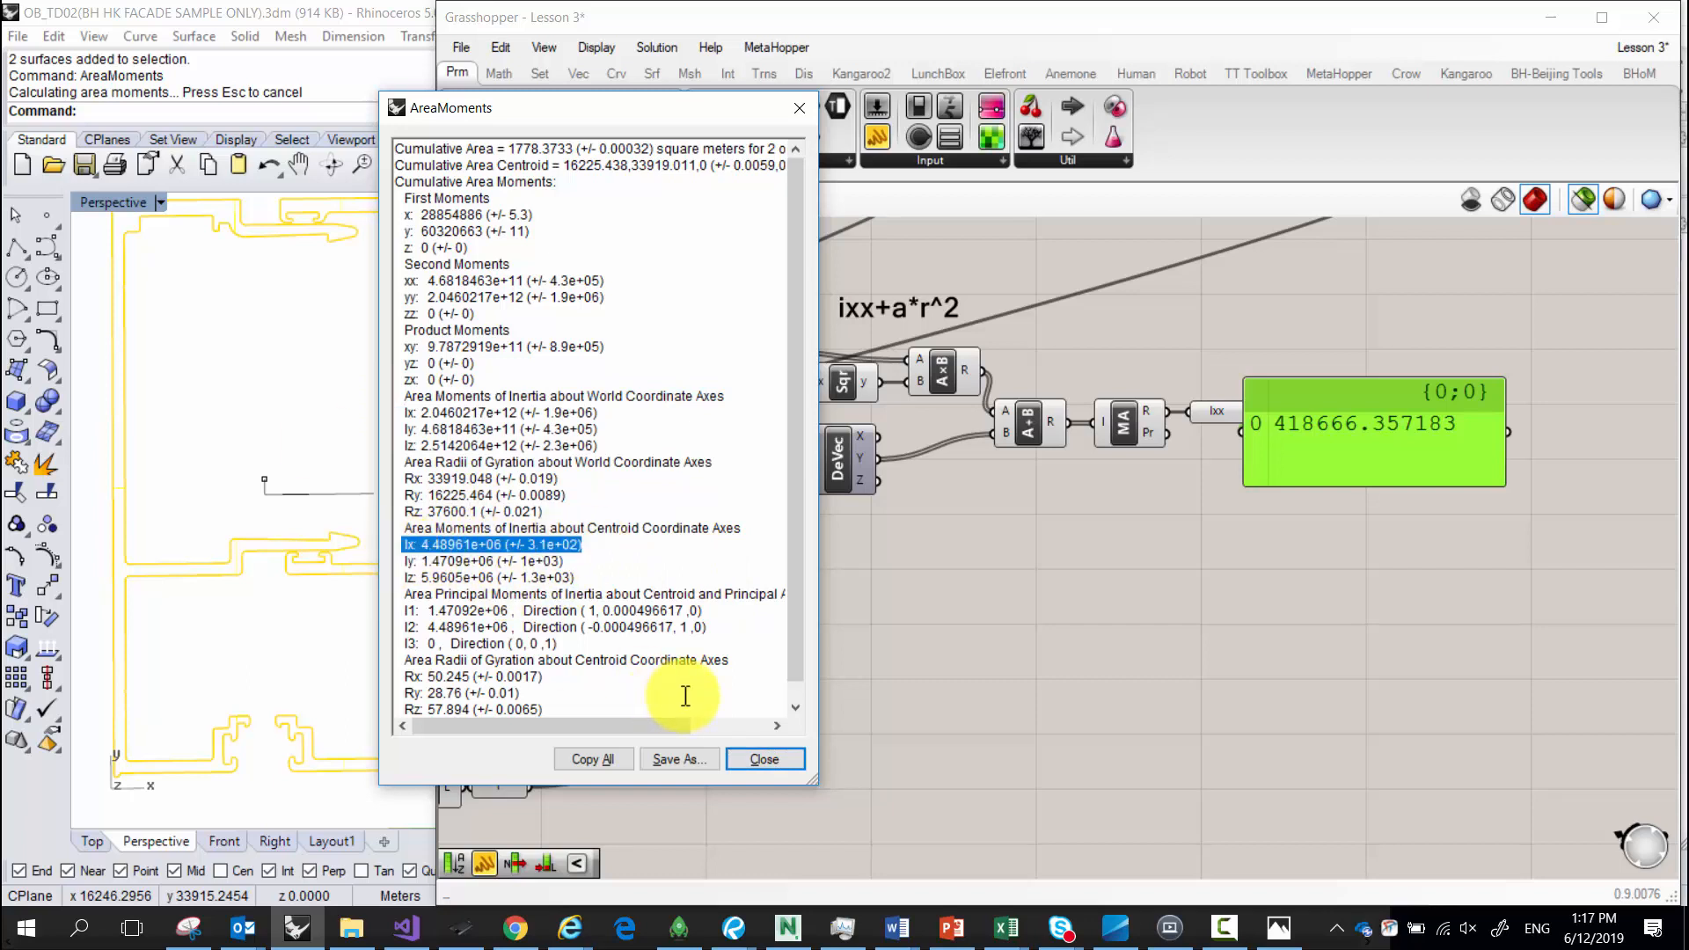
{"action": "left_click", "coordinate": [767, 760]}
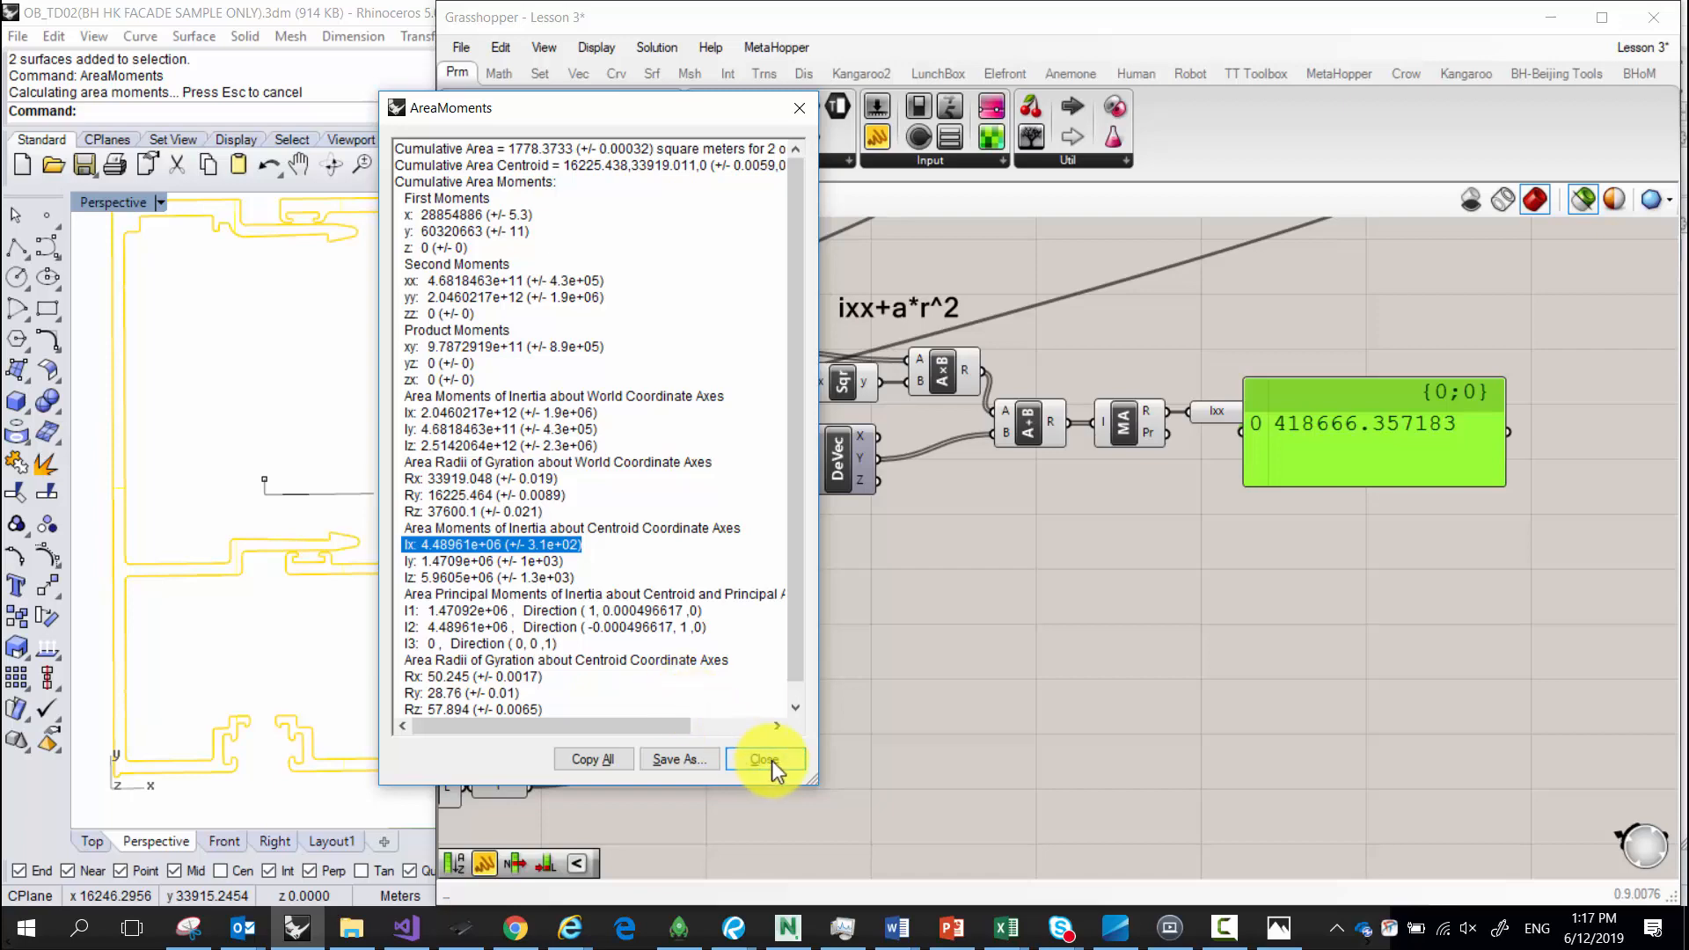
Reposition the Ixx result panel to the right of its parameter, raise AMoments, and align the Geo parameter with its G input.
{"action": "left_click_drag", "start_coordinate": [1306, 458], "coordinate": [1390, 435]}
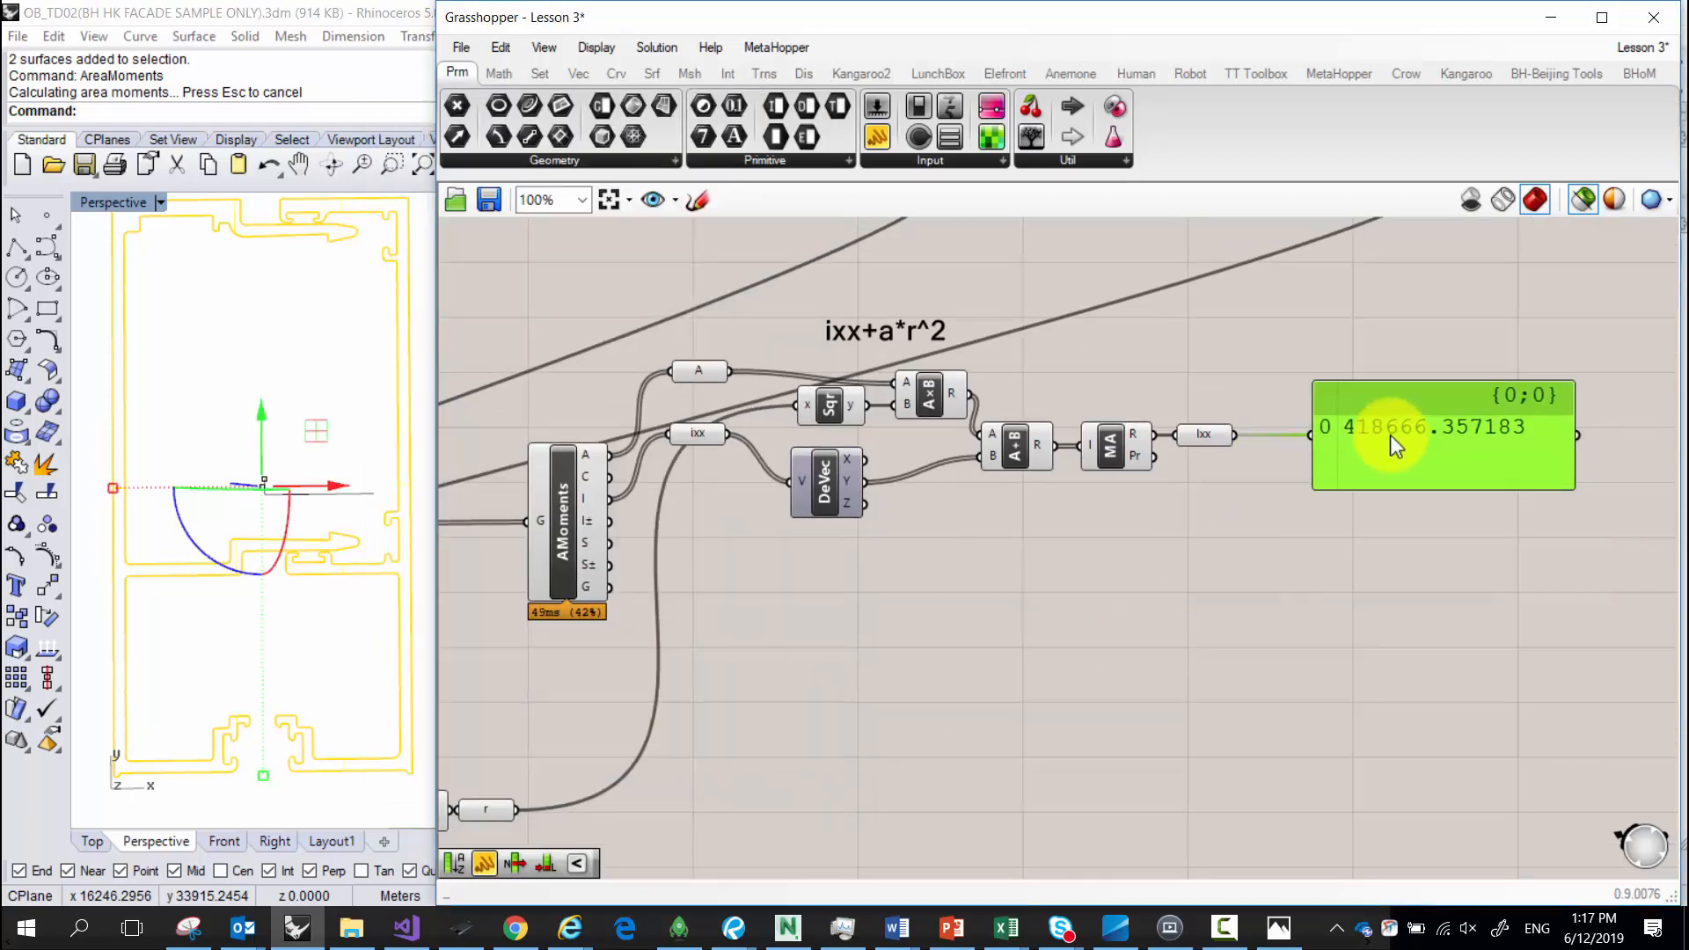
{"action": "right_click_drag", "start_coordinate": [699, 530], "coordinate": [1007, 520]}
{"action": "mouse_move", "coordinate": [880, 549]}
{"action": "right_mouse_down"}
{"action": "mouse_move", "coordinate": [1139, 517]}
{"action": "mouse_move", "coordinate": [961, 533]}
{"action": "right_mouse_up"}
{"action": "left_click", "coordinate": [916, 484]}
{"action": "left_click", "coordinate": [989, 485]}
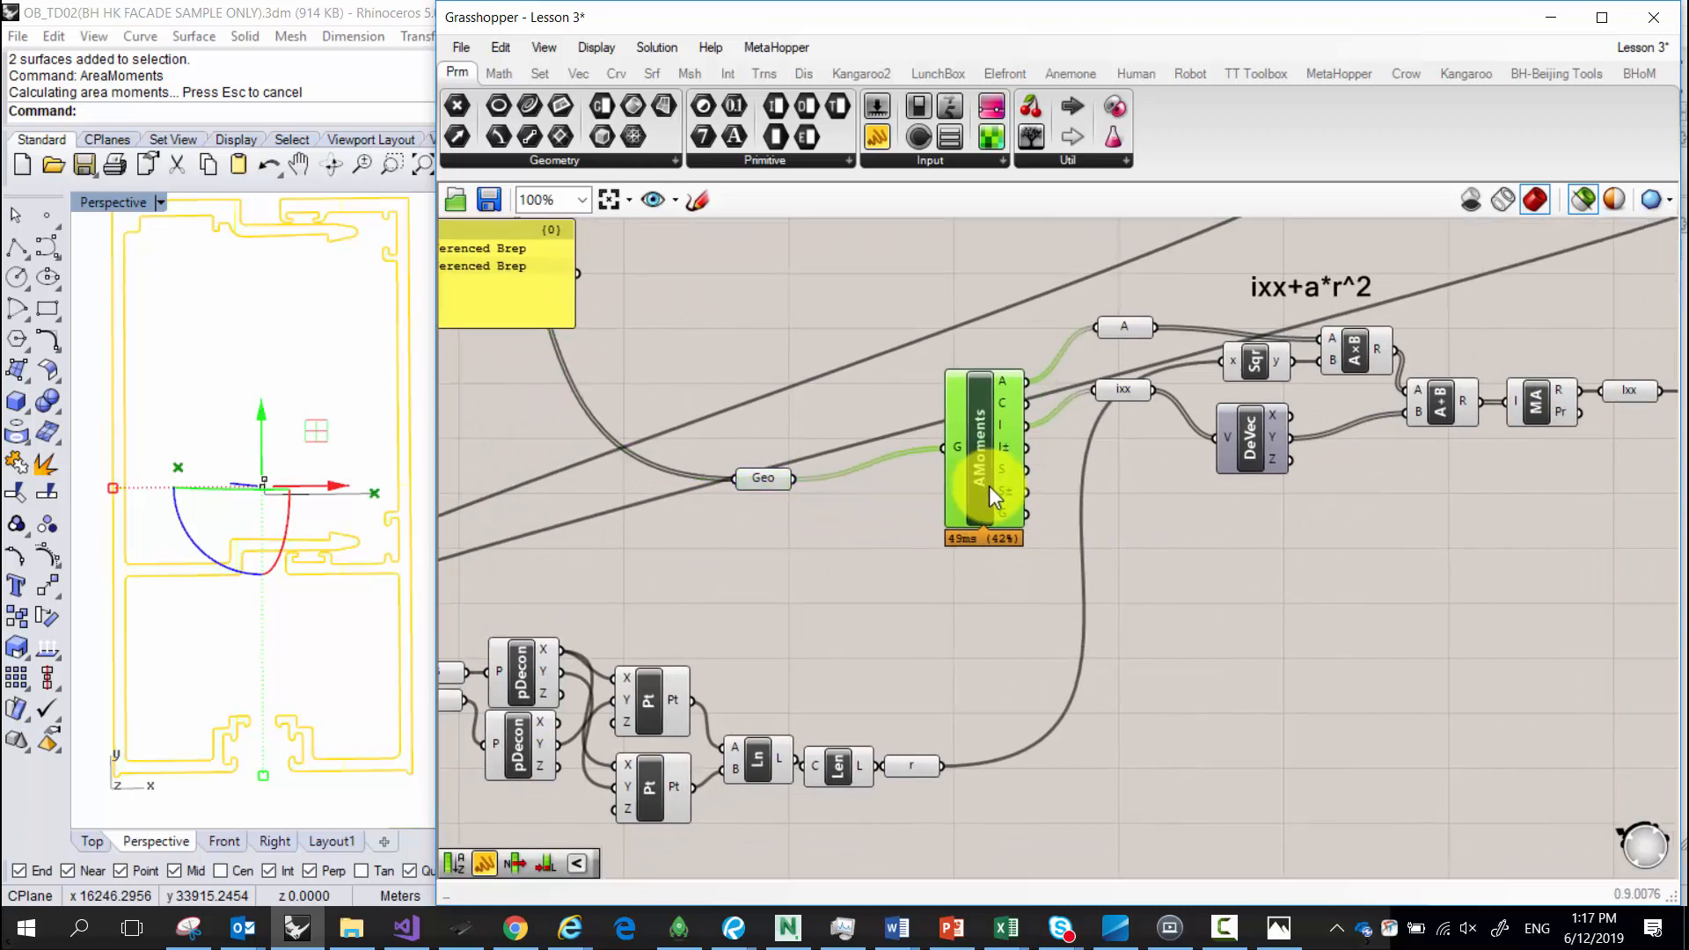
{"action": "left_click_drag", "start_coordinate": [989, 486], "coordinate": [991, 433]}
{"action": "left_click_drag", "start_coordinate": [762, 490], "coordinate": [817, 425]}
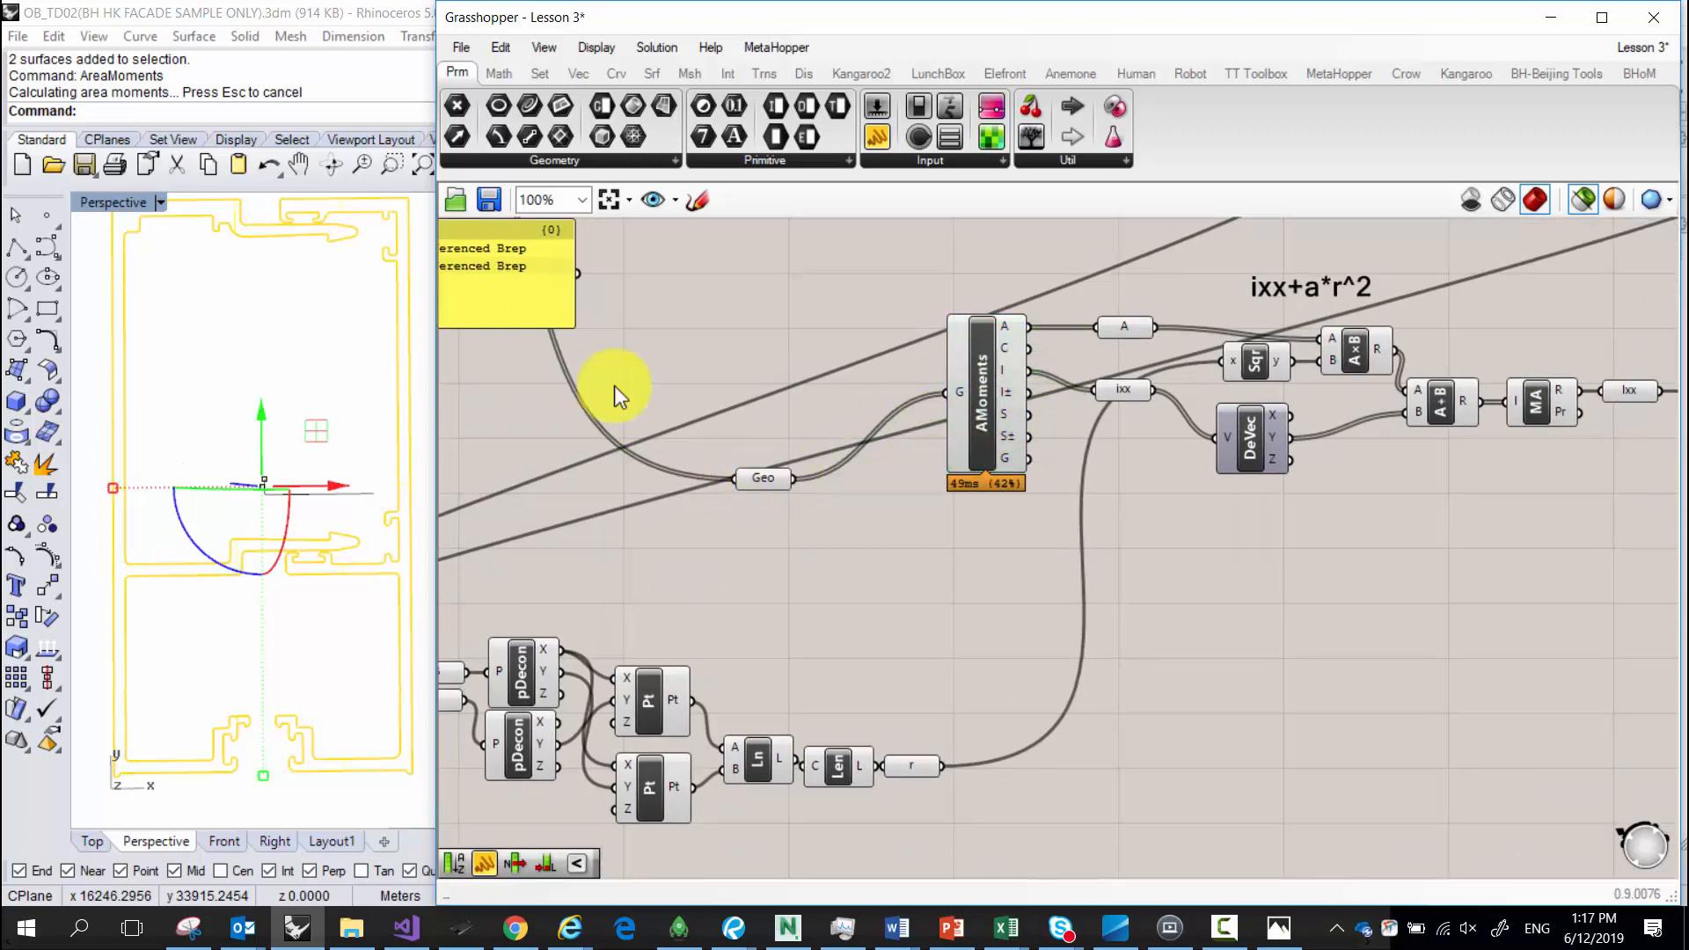
{"action": "left_click_drag", "start_coordinate": [765, 480], "coordinate": [851, 397]}
Move the Ixx parameter next to the DeVec input and the A parameter directly above the Square component.
{"action": "mouse_move", "coordinate": [1106, 389]}
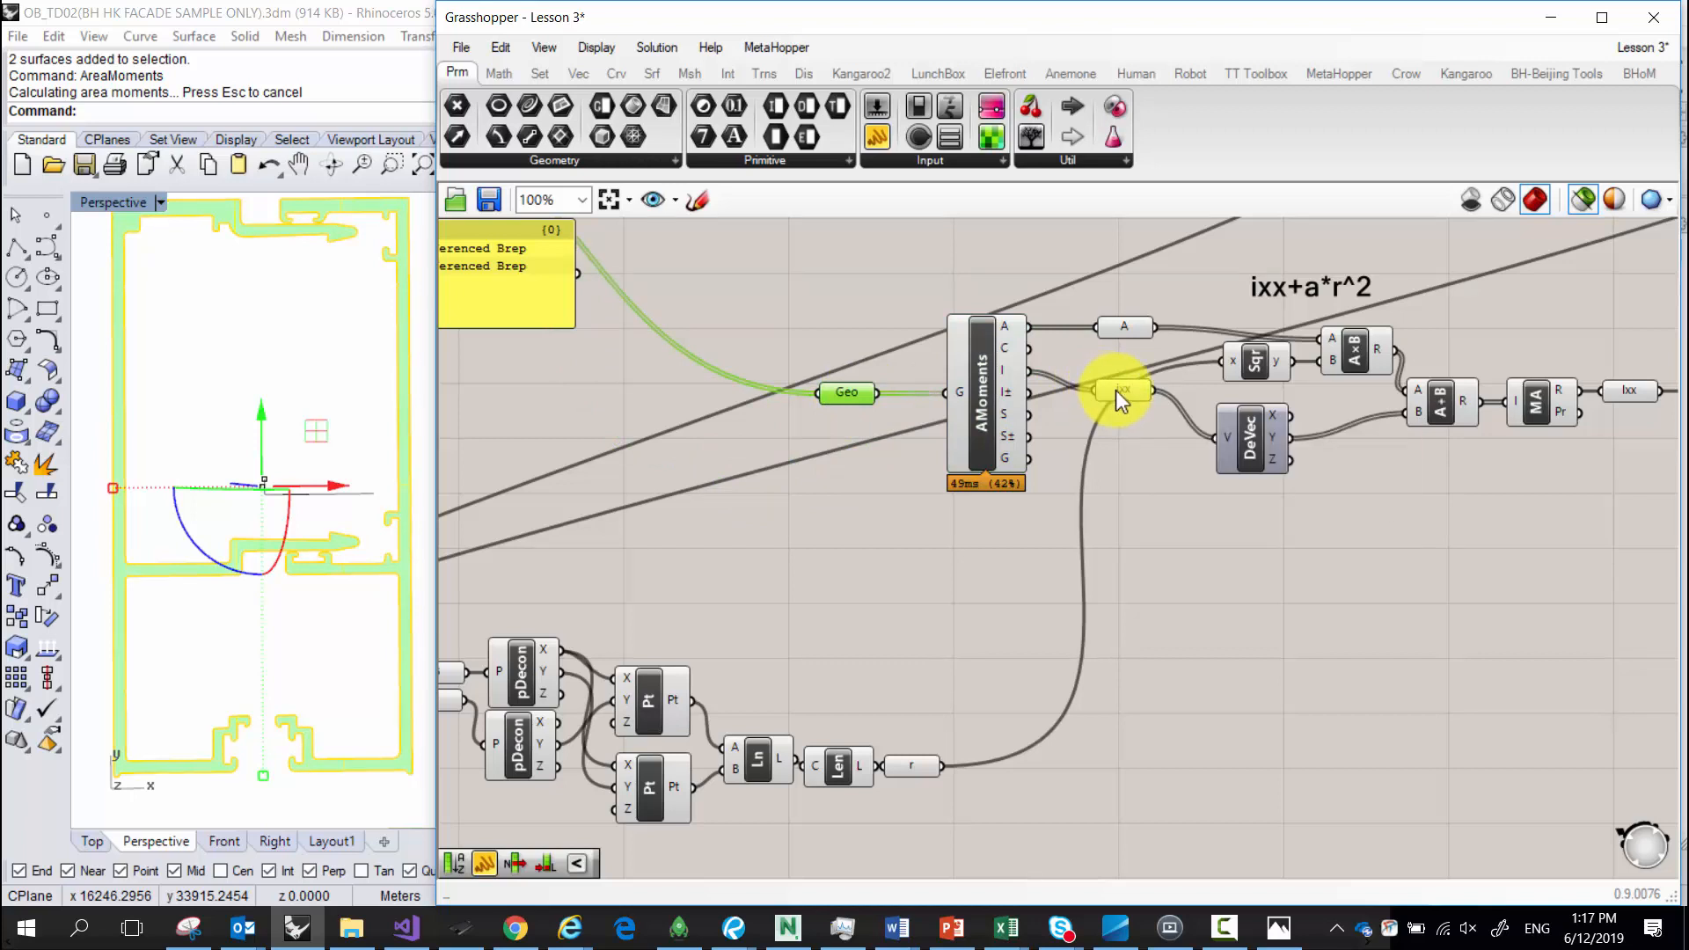
{"action": "left_click_drag", "start_coordinate": [1115, 389], "coordinate": [1168, 439]}
{"action": "left_click_drag", "start_coordinate": [1125, 327], "coordinate": [1254, 330]}
Trace r back from the Square component to its Line and Point inputs, and move the Point parameter above the Line parameter.
{"action": "left_click", "coordinate": [1256, 359]}
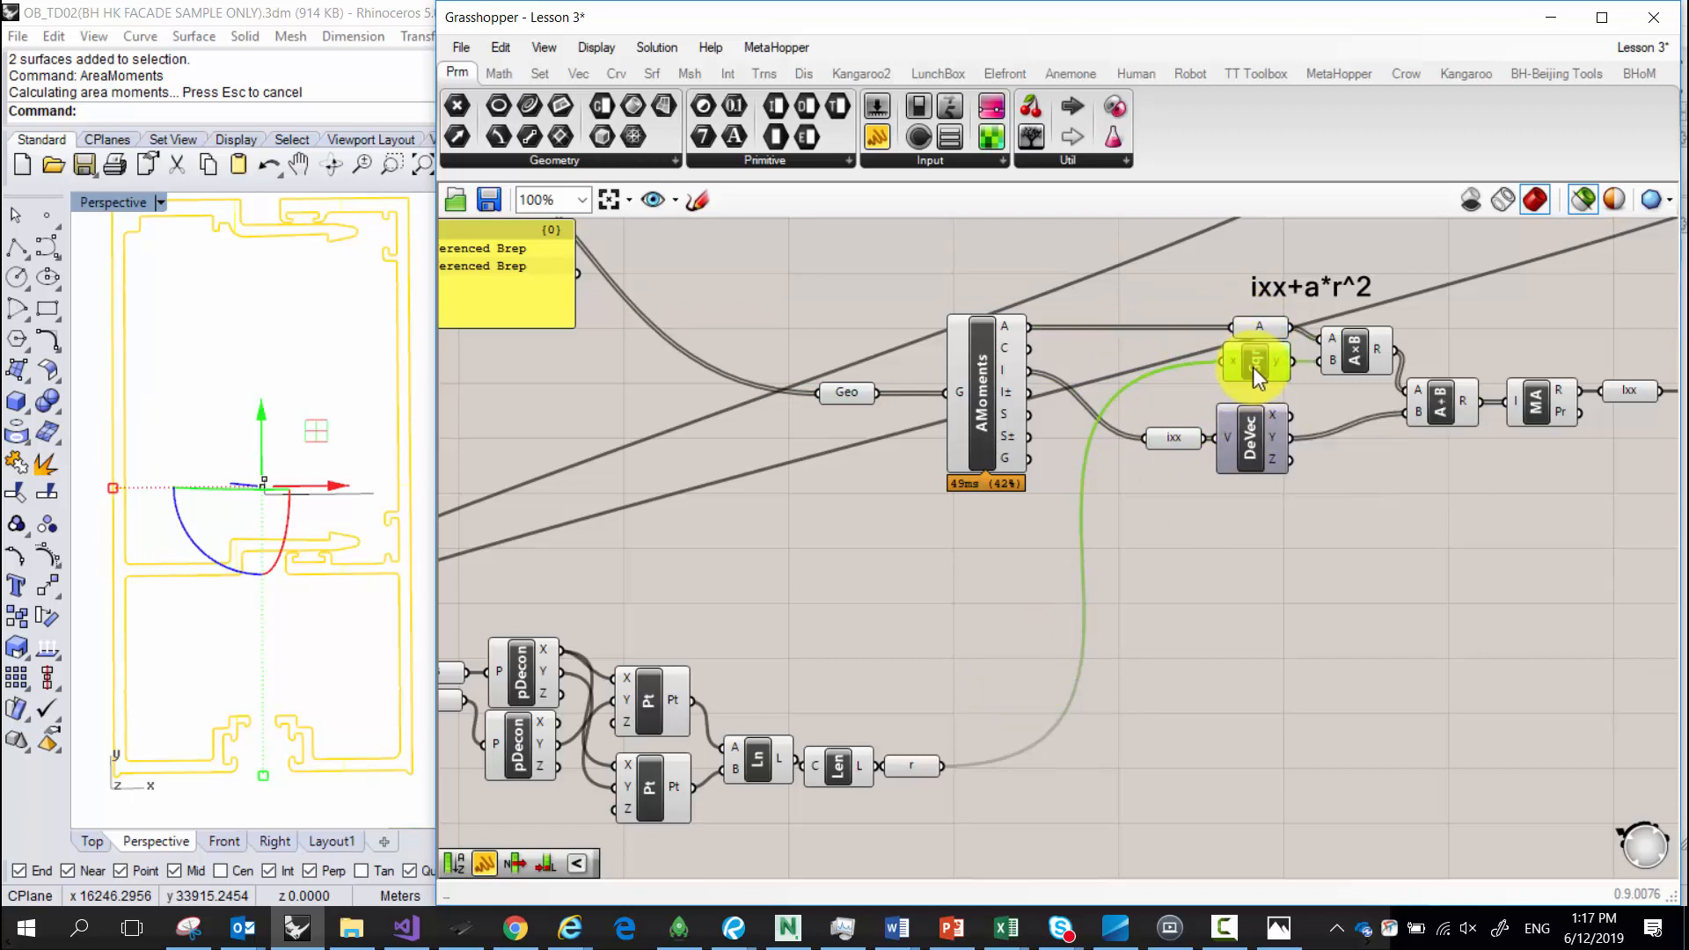
{"action": "right_click_drag", "start_coordinate": [968, 807], "coordinate": [1116, 737]}
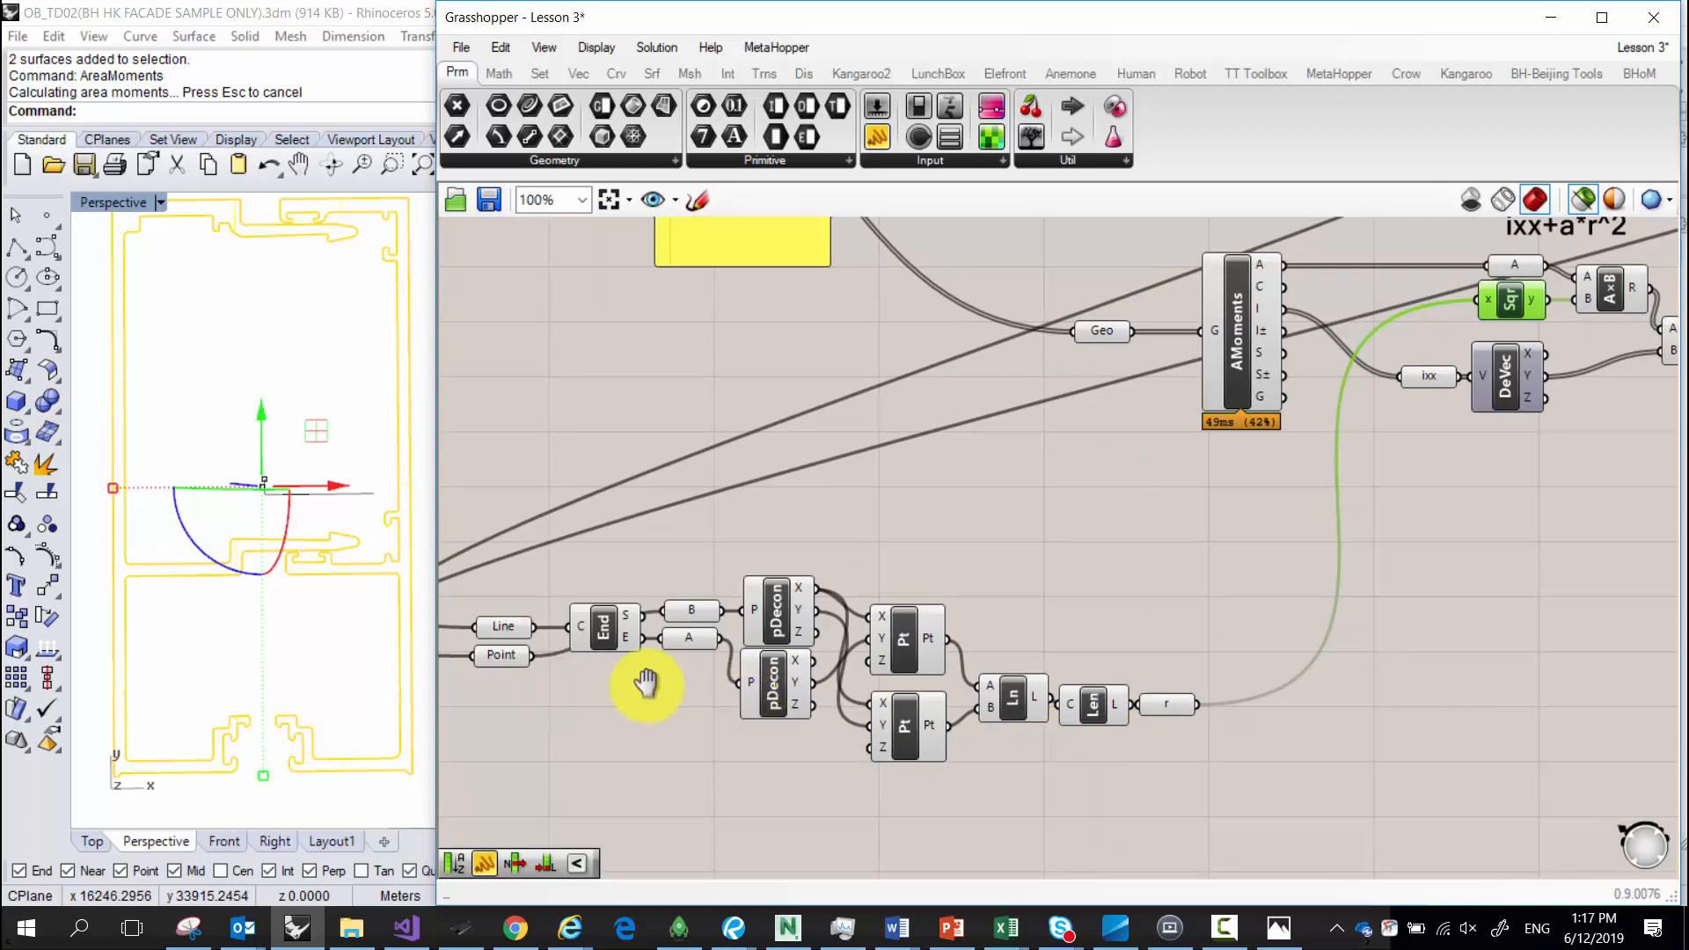
{"action": "right_click_drag", "start_coordinate": [569, 693], "coordinate": [667, 686]}
{"action": "right_click_drag", "start_coordinate": [604, 622], "coordinate": [595, 739]}
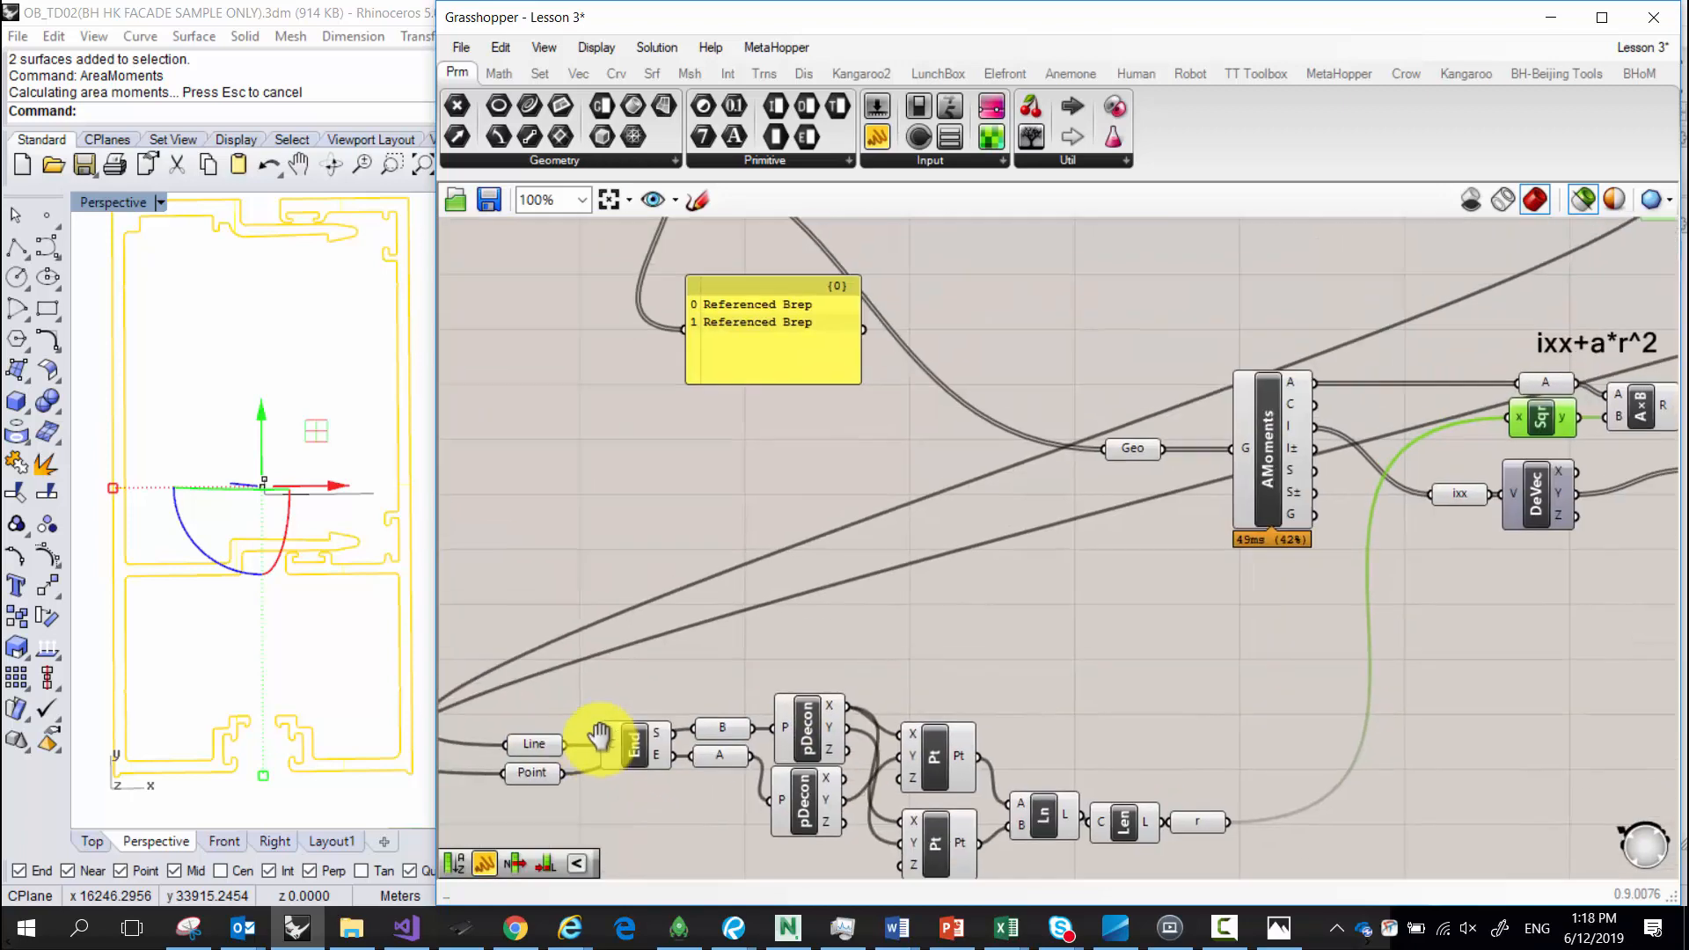
{"action": "scroll", "coordinate": [678, 694], "scroll_direction": "down", "scroll_amount": 3}
{"action": "scroll", "coordinate": [565, 758], "scroll_direction": "up", "scroll_amount": 2}
{"action": "left_click", "coordinate": [568, 746]}
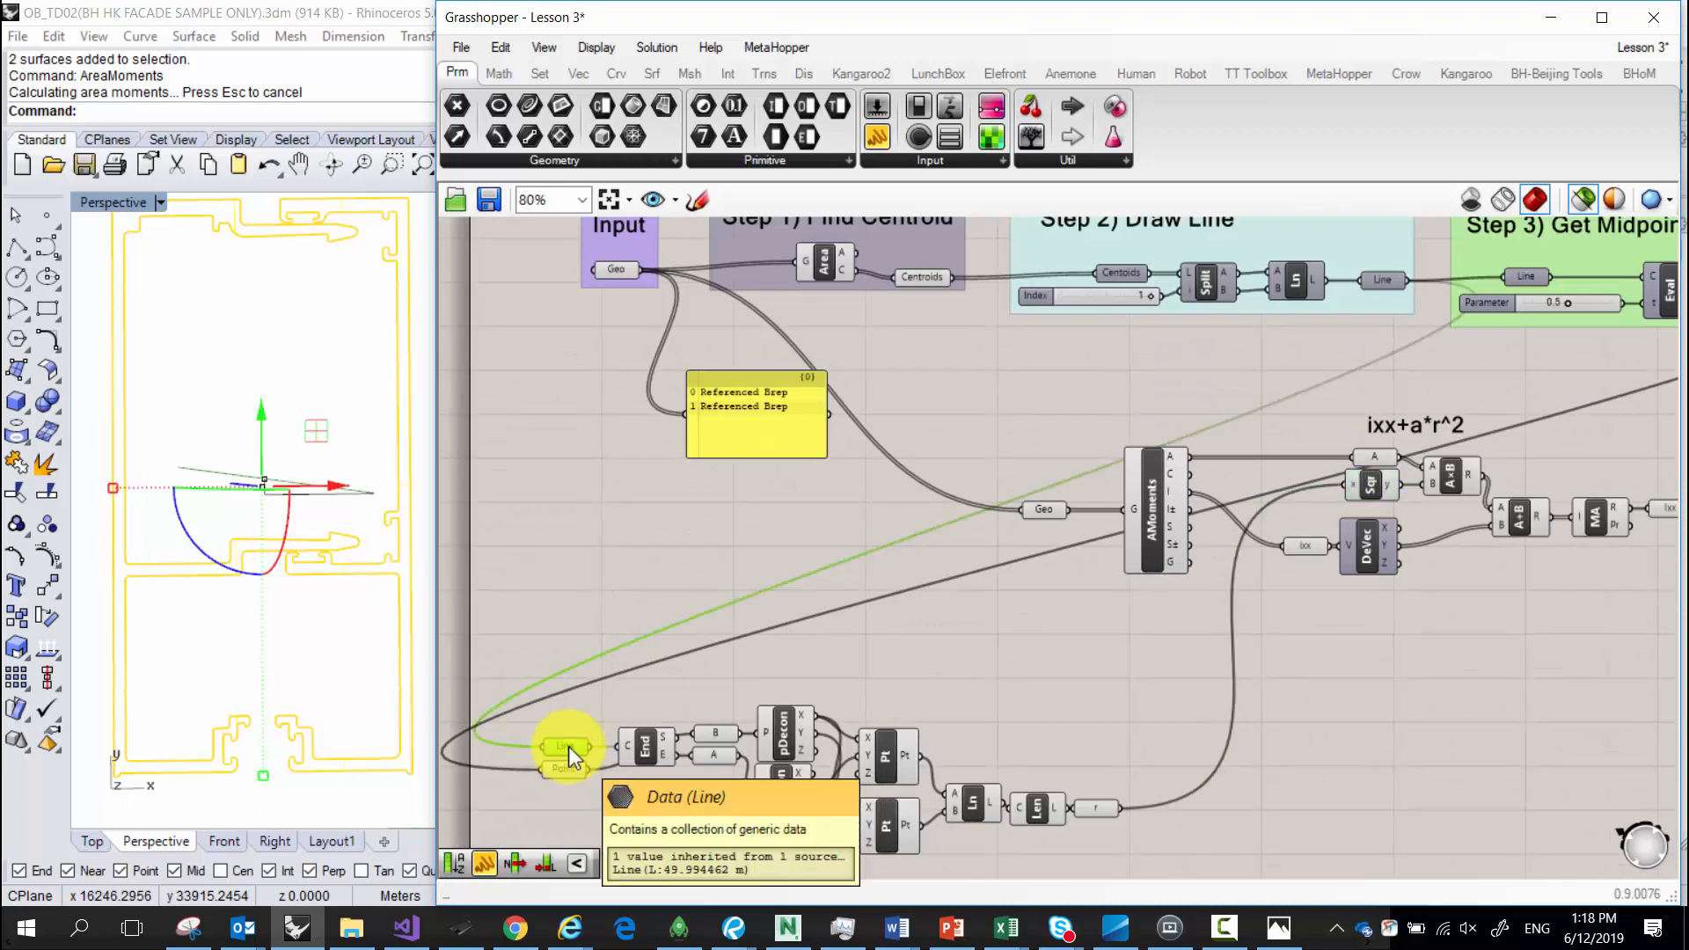
{"action": "scroll", "coordinate": [563, 759], "scroll_direction": "up", "scroll_amount": 3}
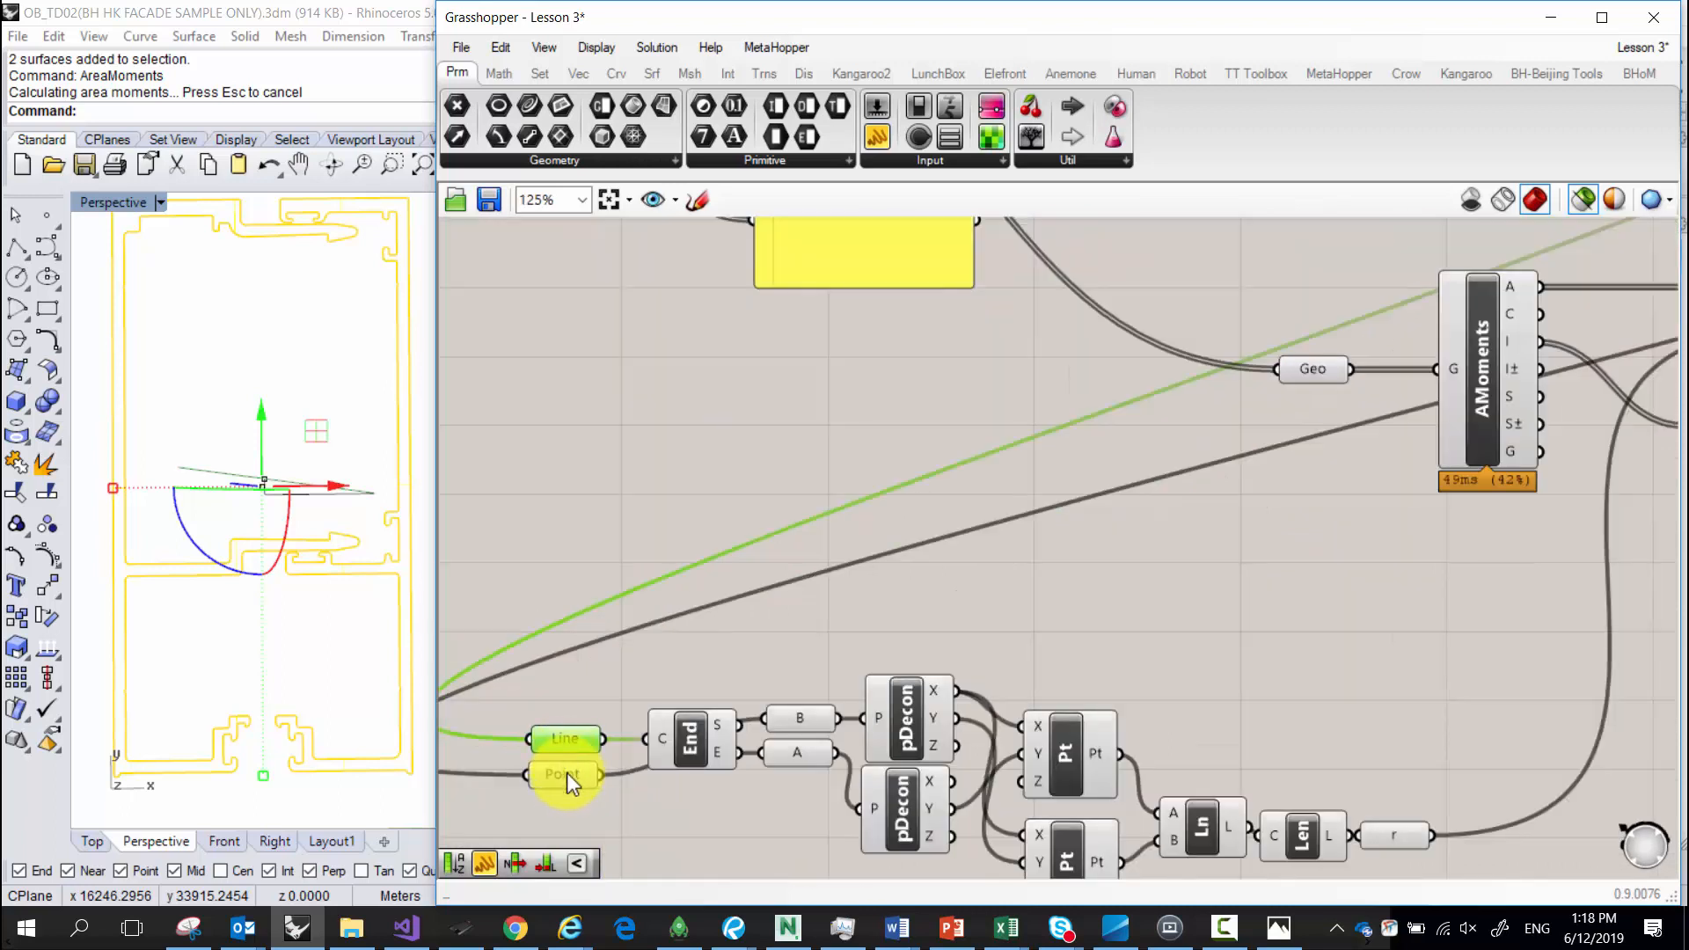
{"action": "left_click_drag", "start_coordinate": [566, 773], "coordinate": [573, 686]}
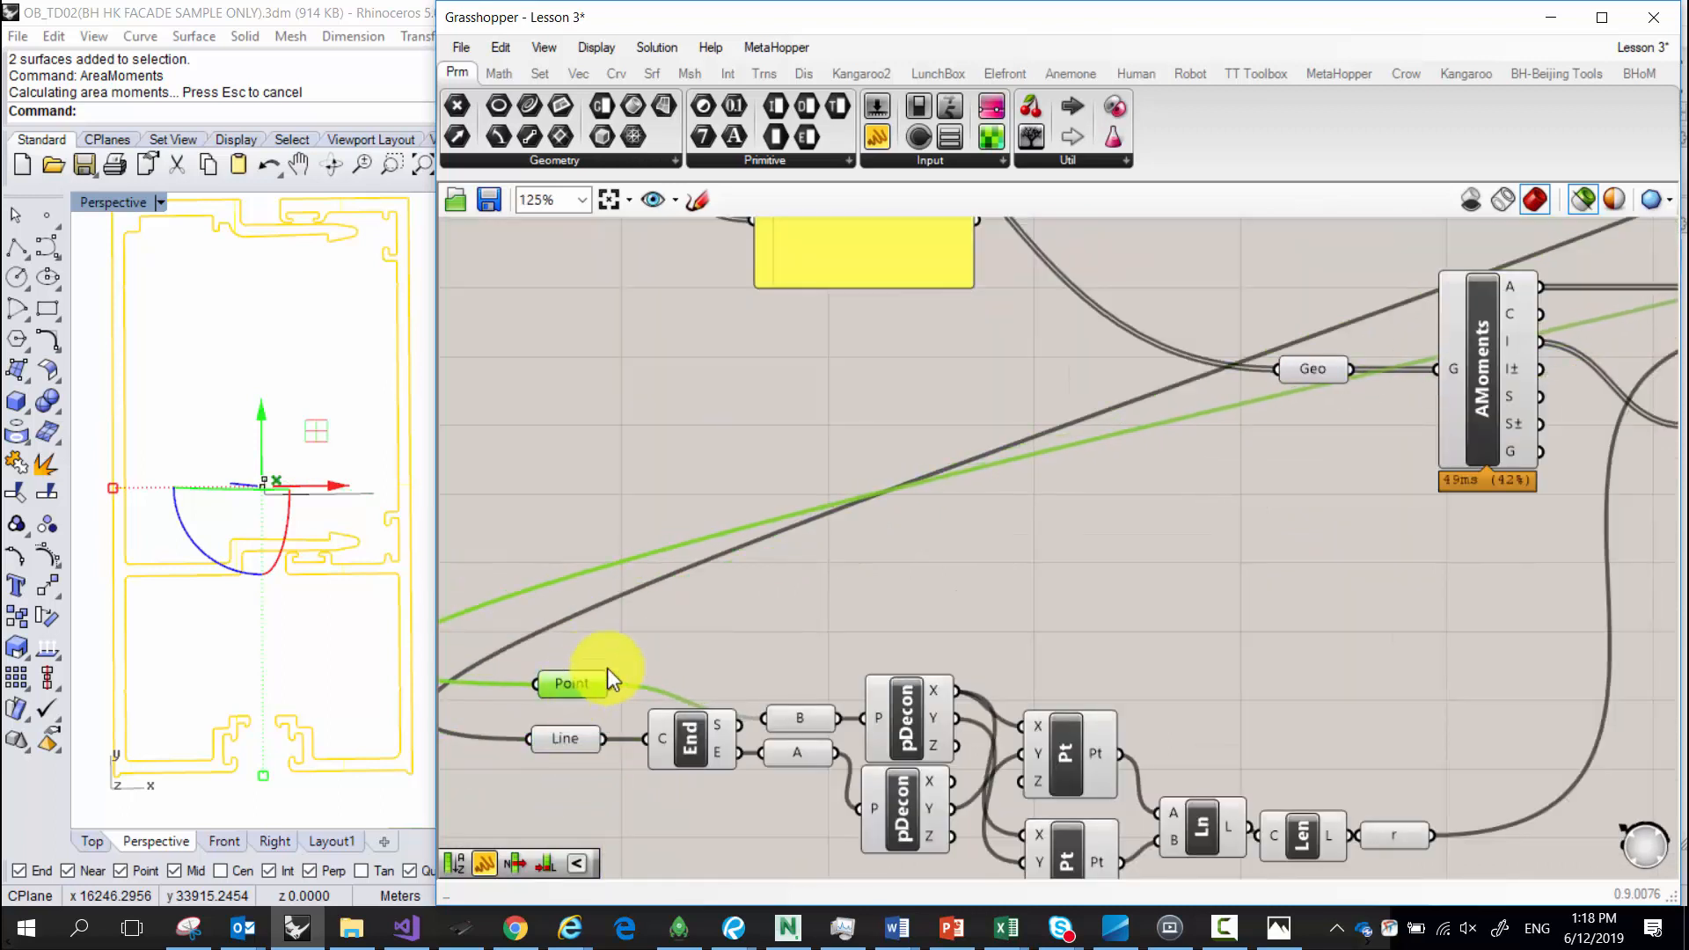
{"action": "left_click", "coordinate": [568, 738]}
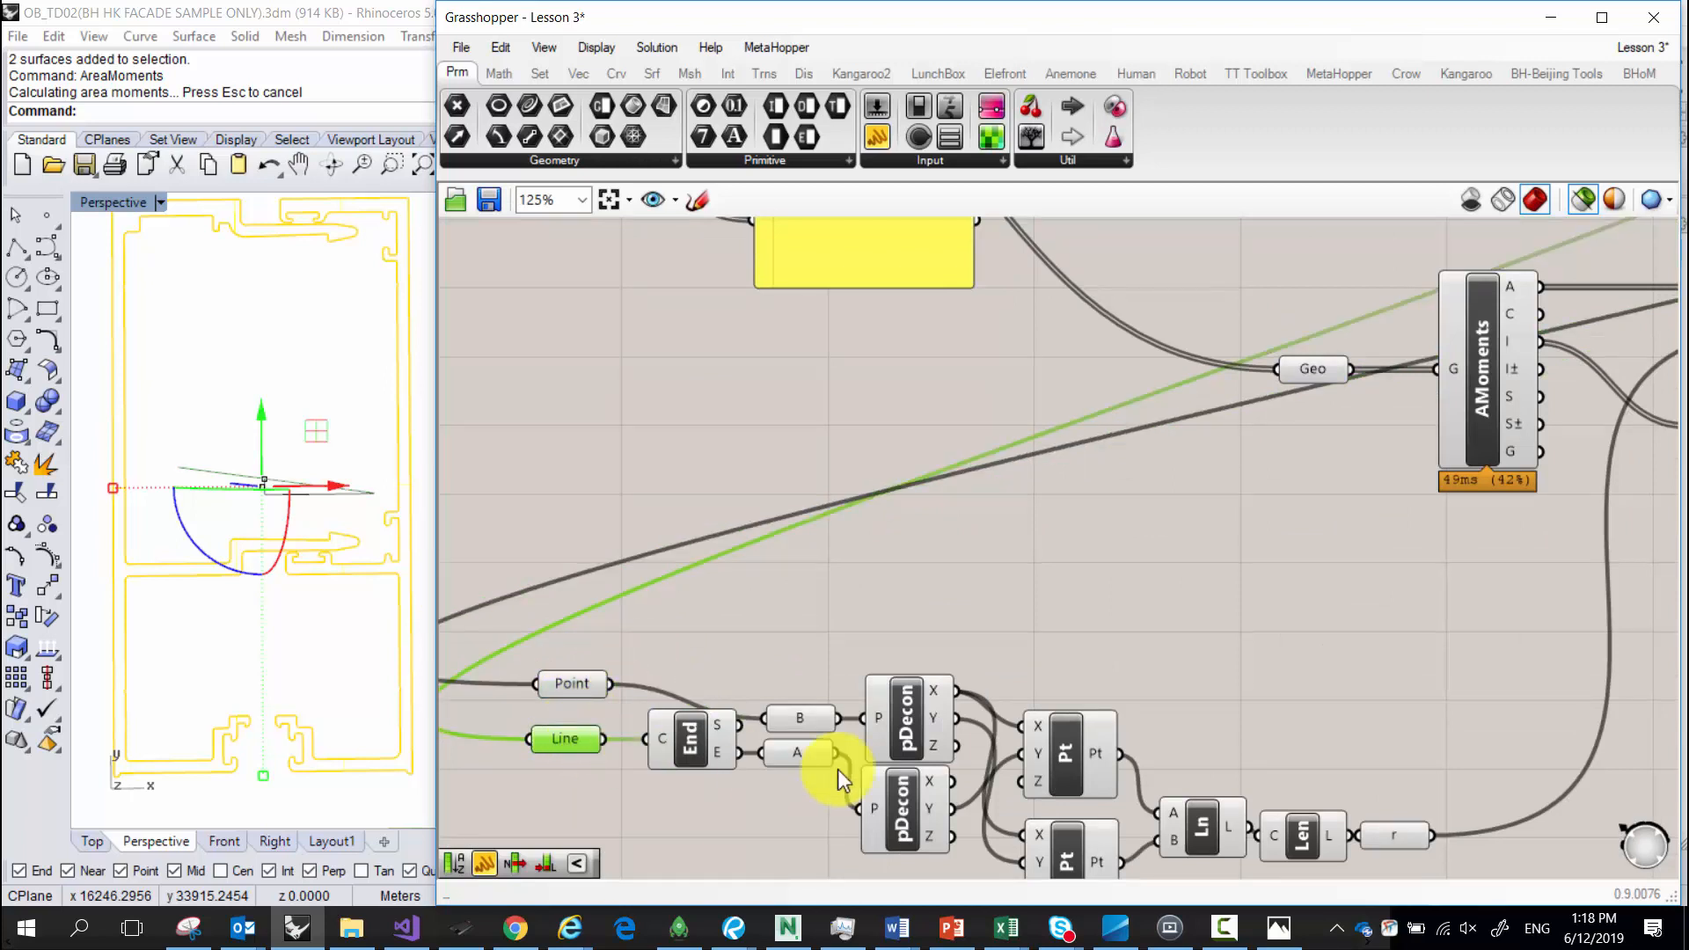
Preview the Ln component of the r-distance branch and examine its line in the Rhino viewport.
{"action": "right_click_drag", "start_coordinate": [1310, 846], "coordinate": [1210, 732]}
{"action": "left_click", "coordinate": [1103, 711]}
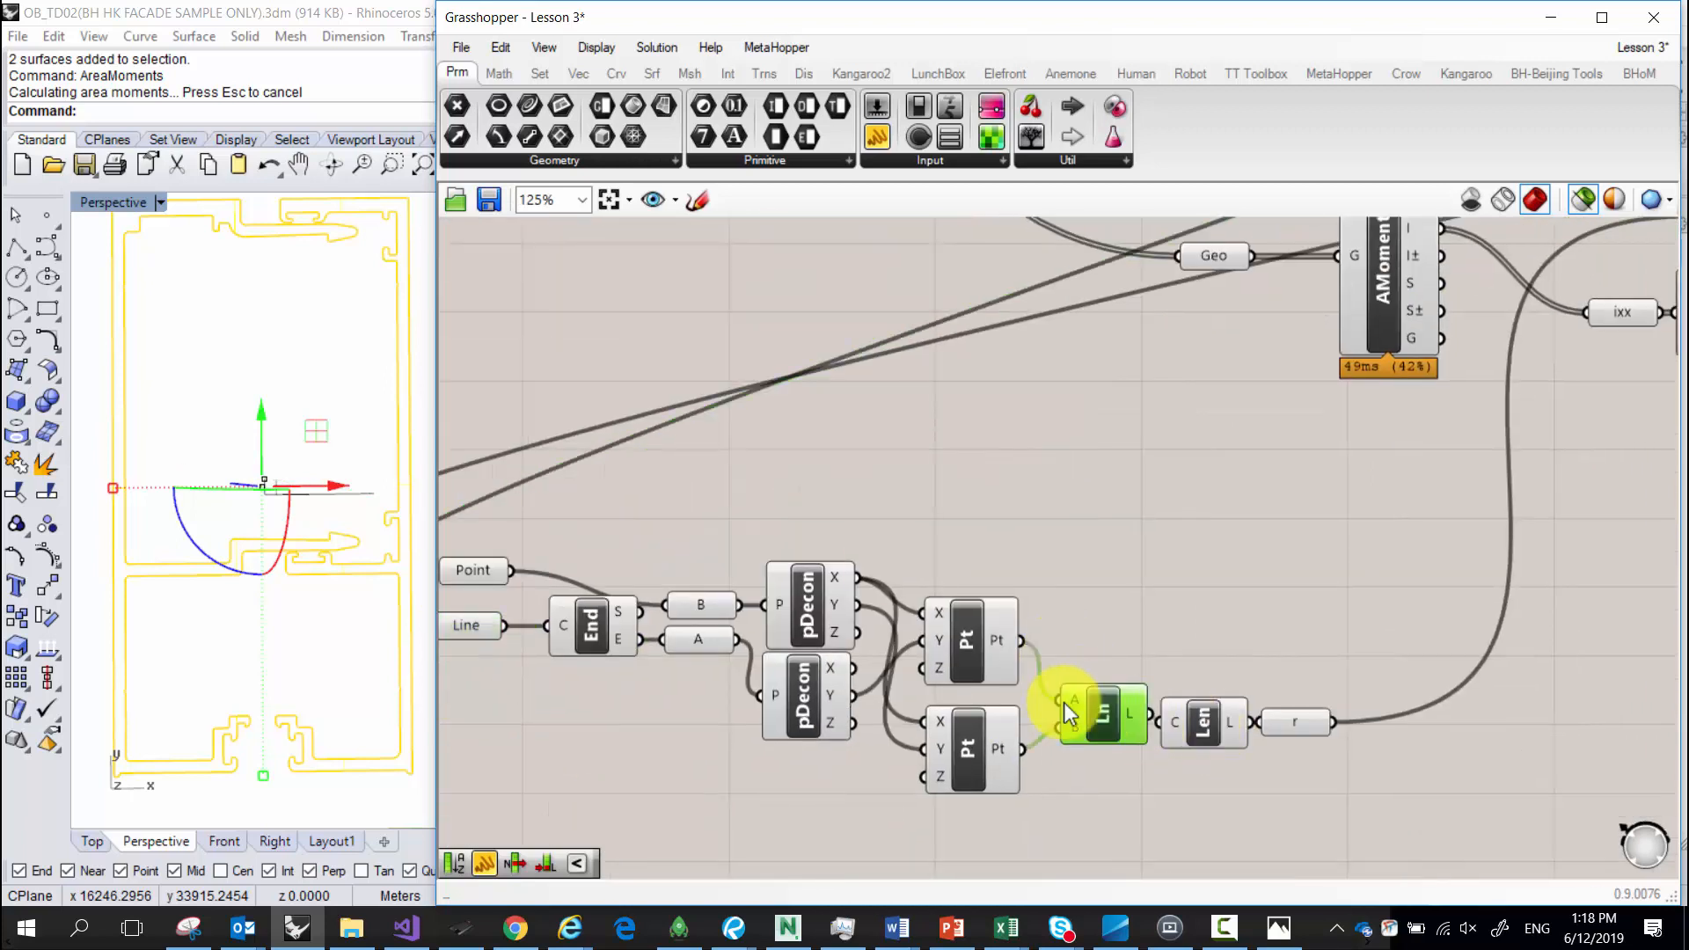
{"action": "left_click", "coordinate": [219, 531]}
{"action": "scroll", "coordinate": [284, 508], "scroll_direction": "up", "scroll_amount": 5}
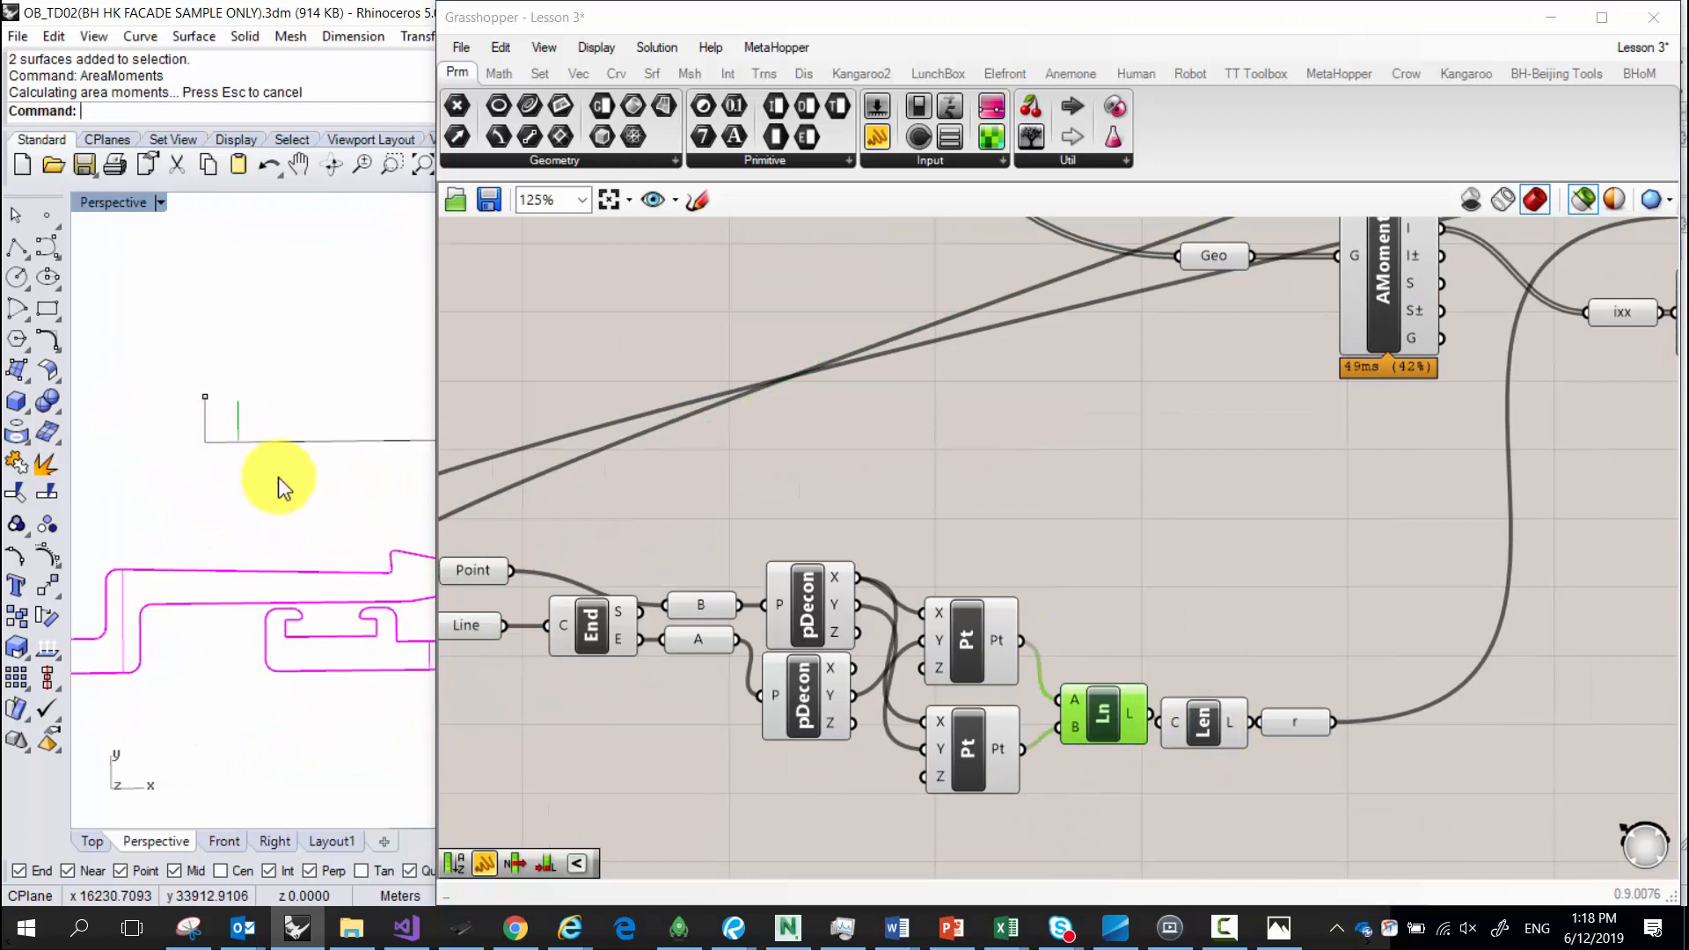
{"action": "right_click_drag", "start_coordinate": [278, 476], "coordinate": [275, 546]}
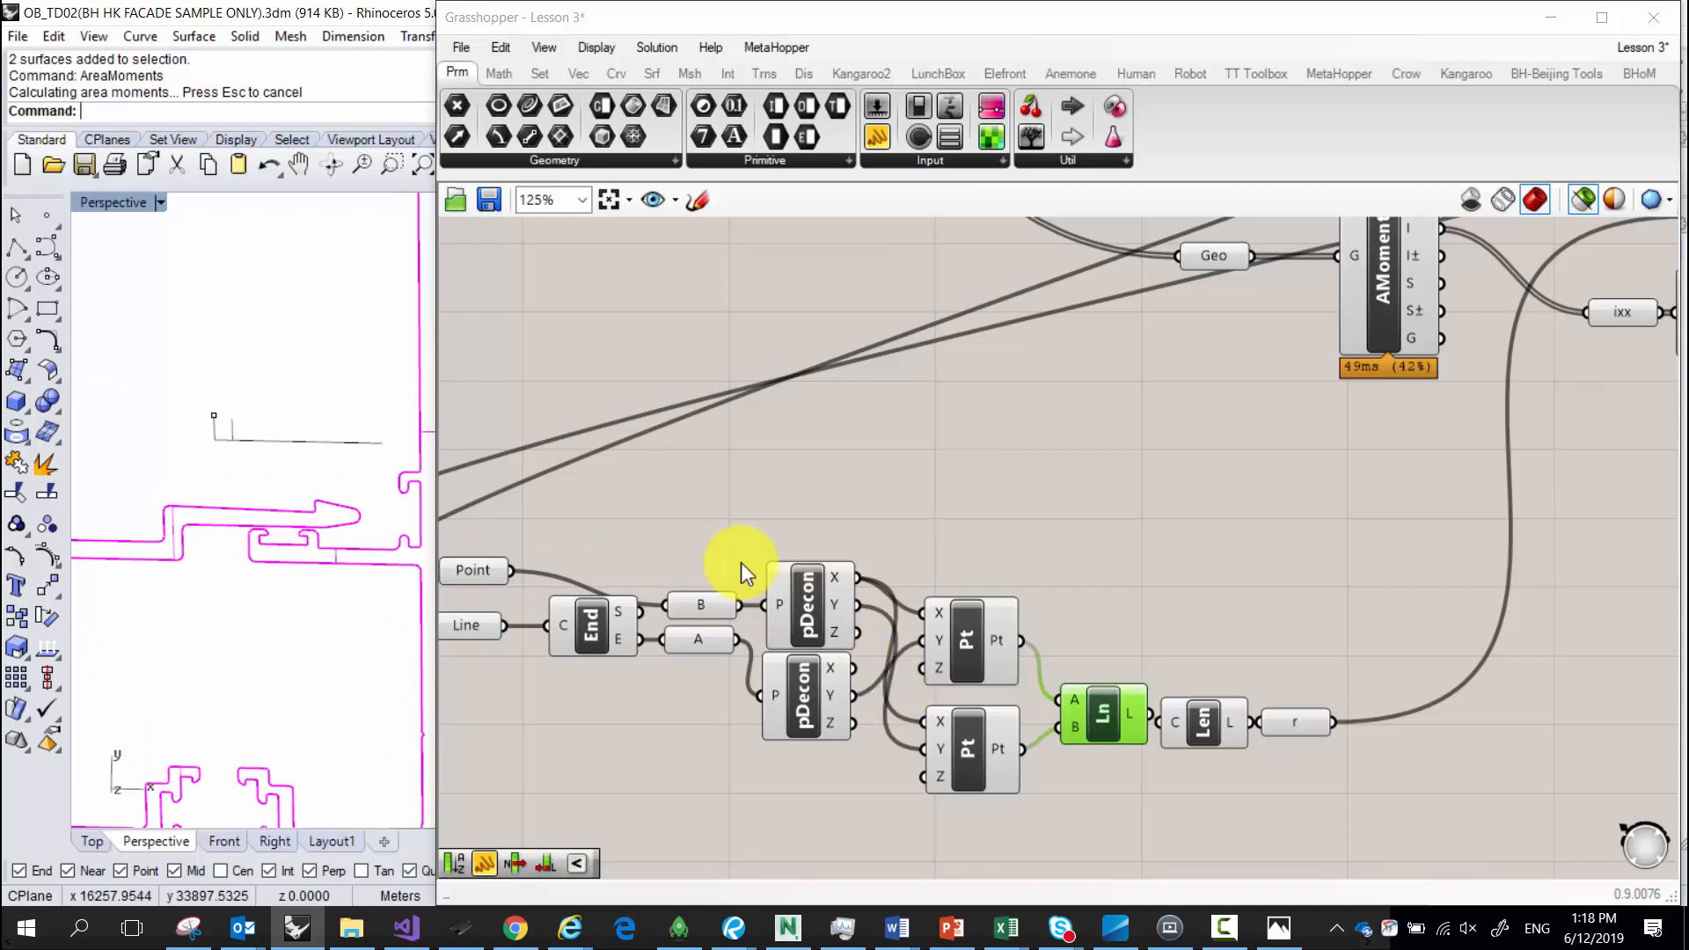
{"action": "scroll", "coordinate": [741, 562], "scroll_direction": "down", "scroll_amount": 3}
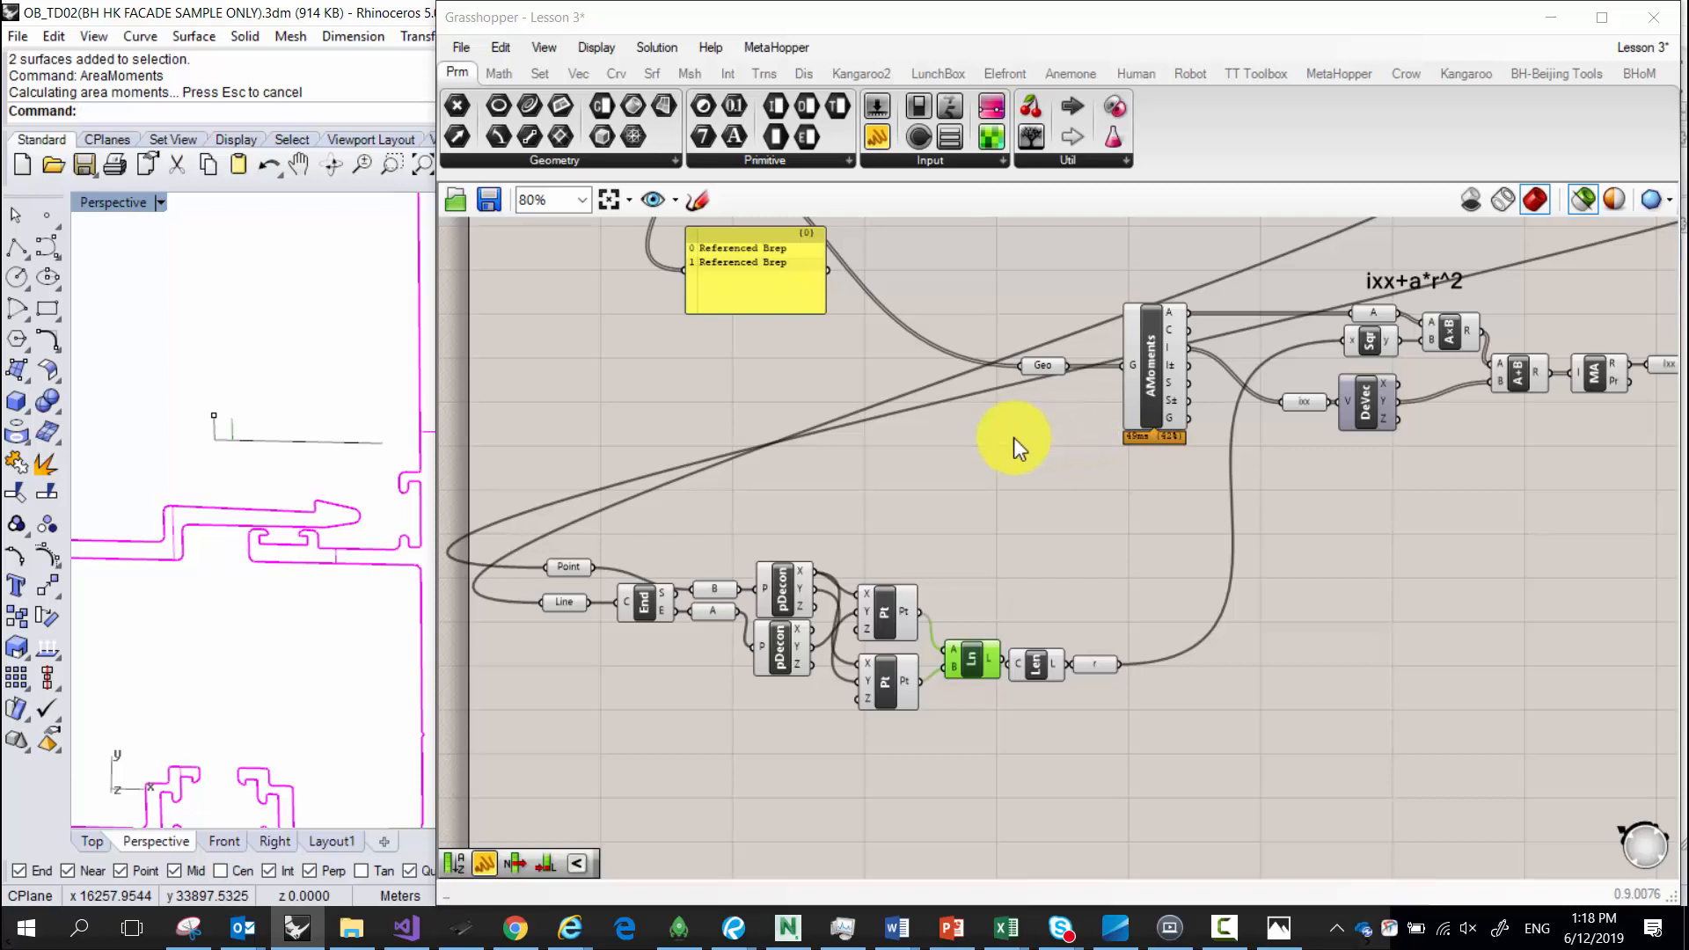
Preview the End component's two points in the viewport and read the coordinates of its end-point output.
{"action": "left_click", "coordinate": [643, 602]}
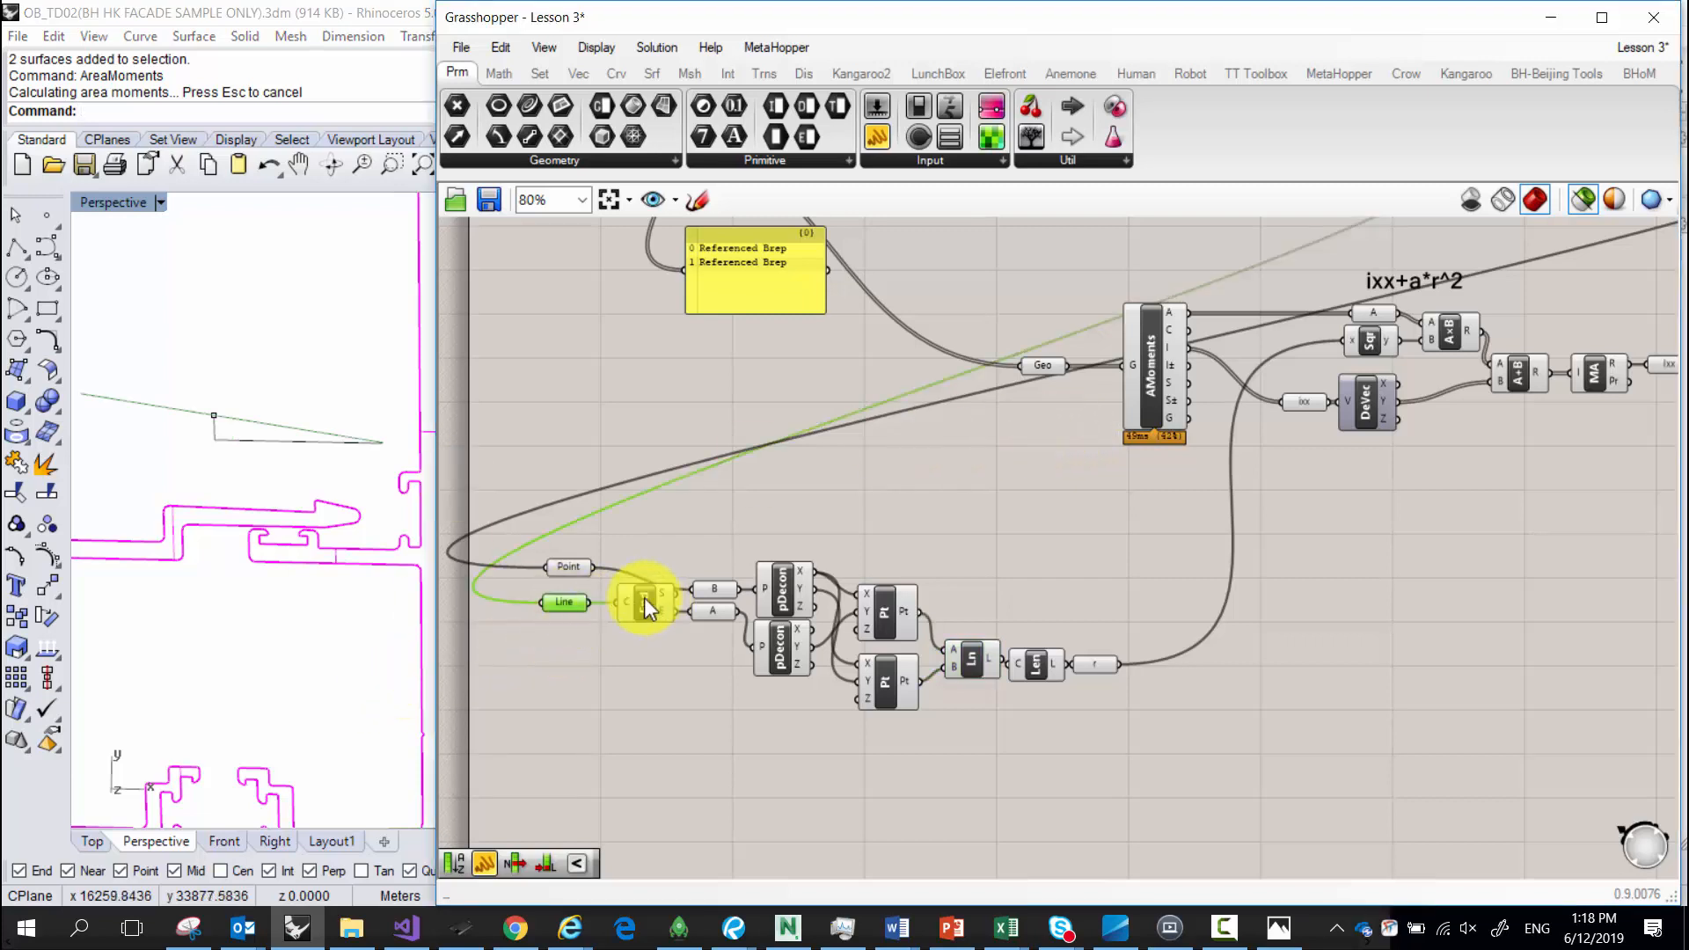
{"action": "scroll", "coordinate": [323, 366], "scroll_direction": "down", "scroll_amount": 1}
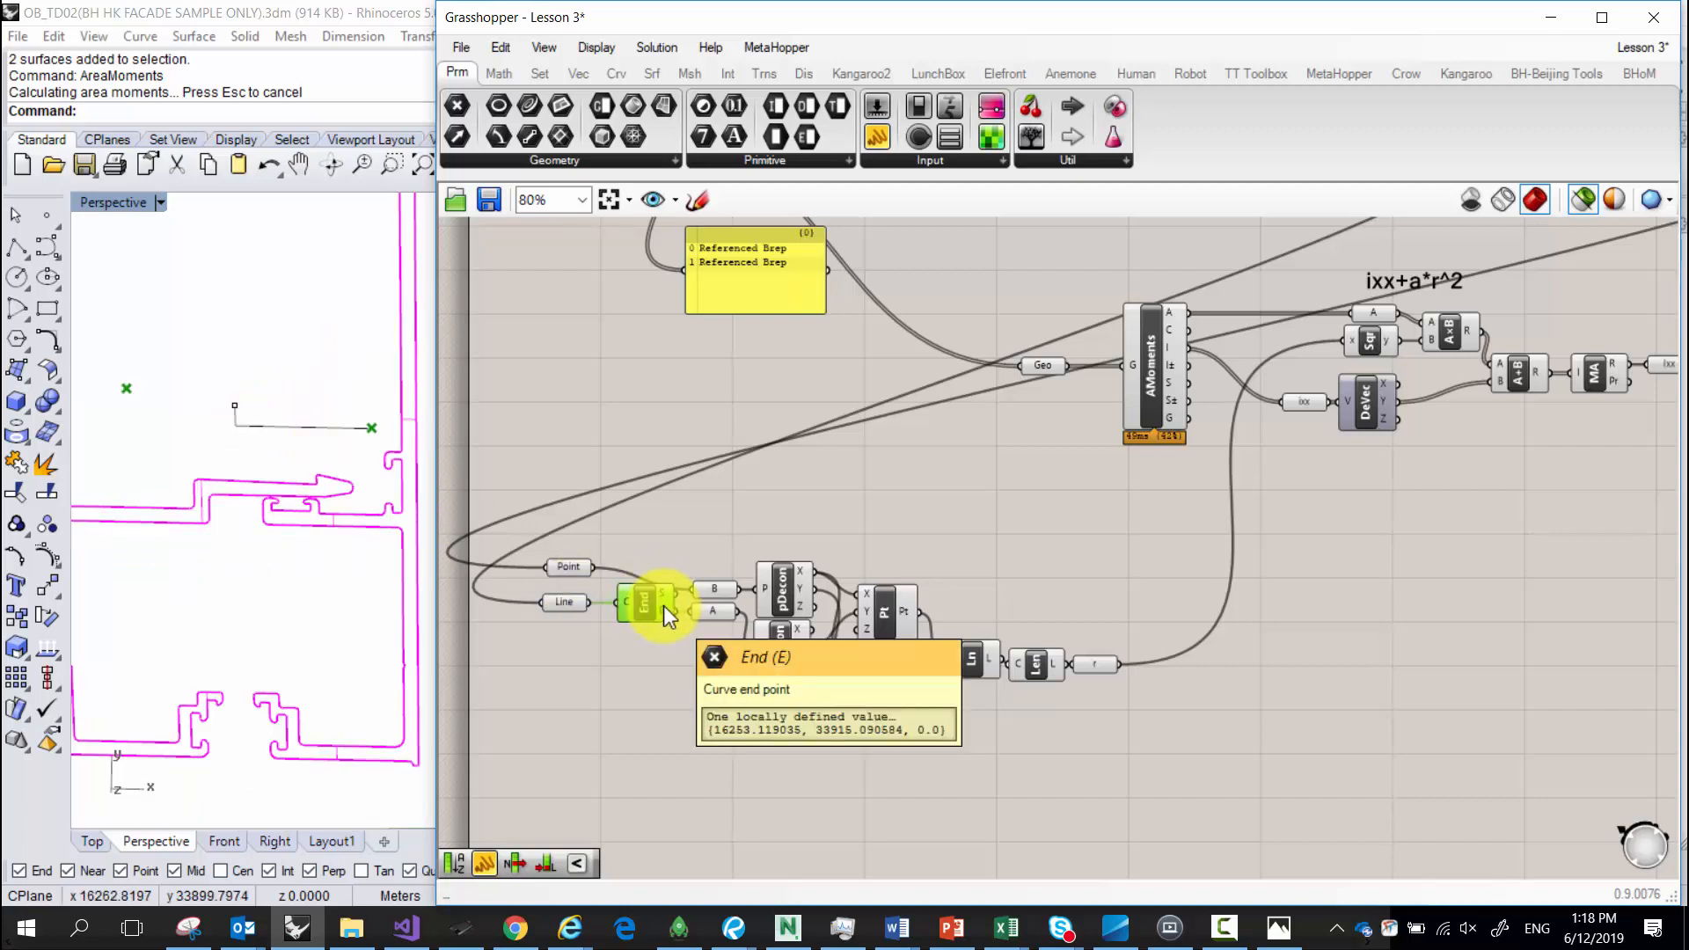
{"action": "mouse_move", "coordinate": [668, 607]}
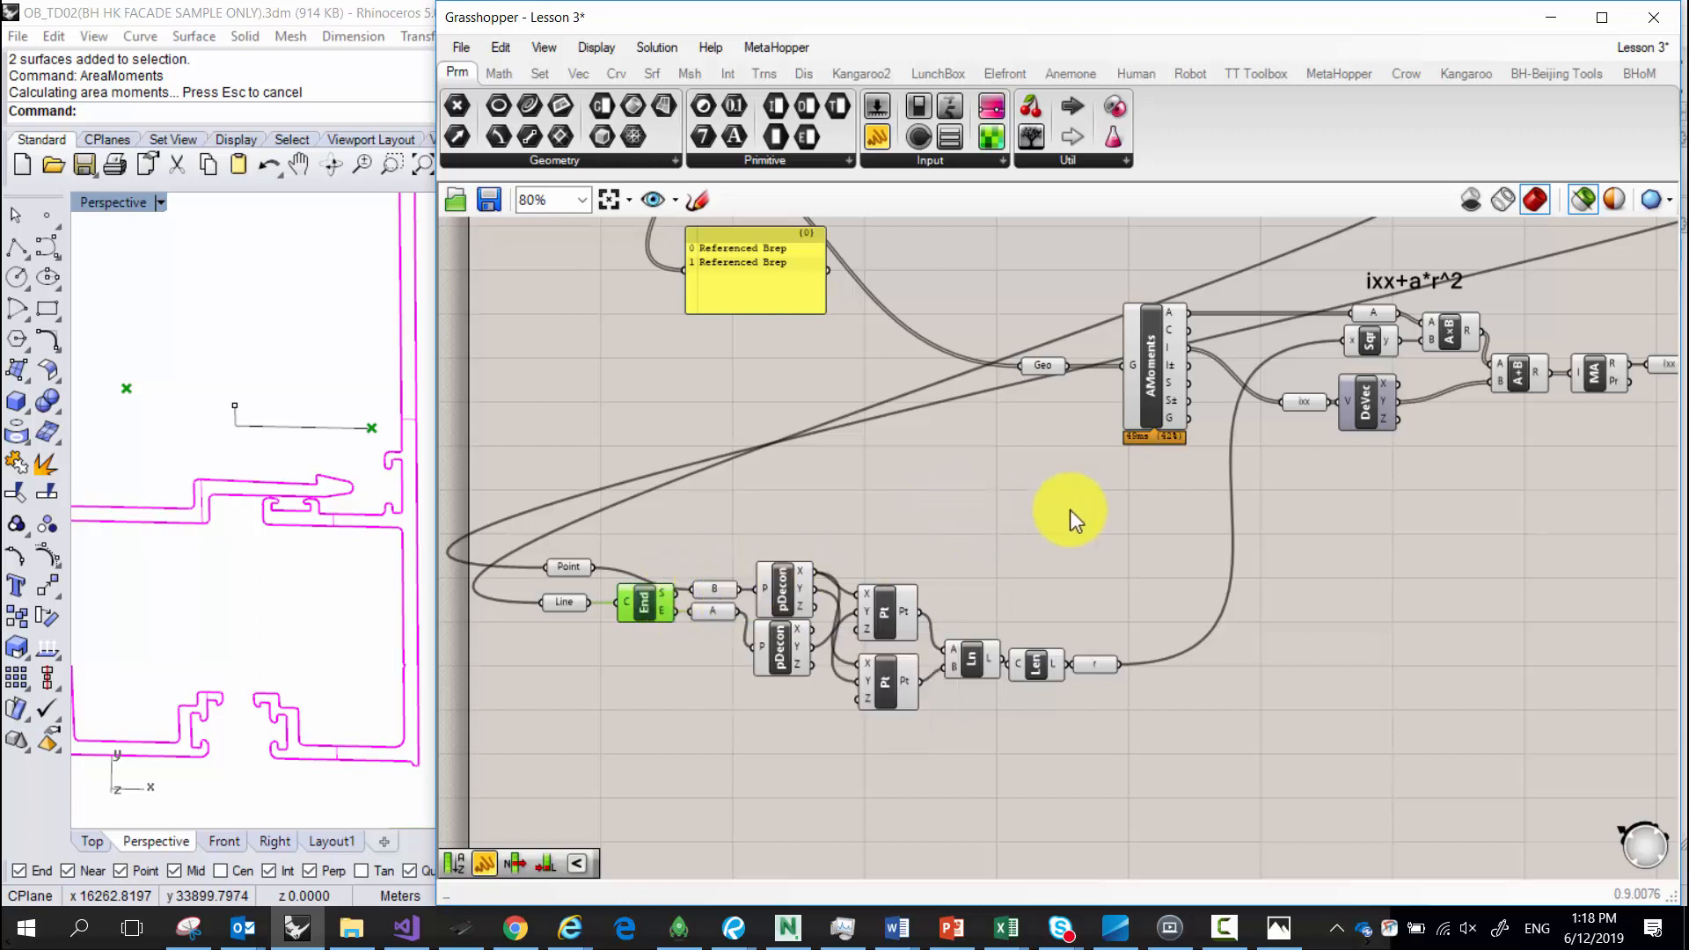
Read the AMoments area output and match it to the two profile surfaces by selecting each one in the viewport.
{"action": "right_click_drag", "start_coordinate": [1069, 509], "coordinate": [1017, 530]}
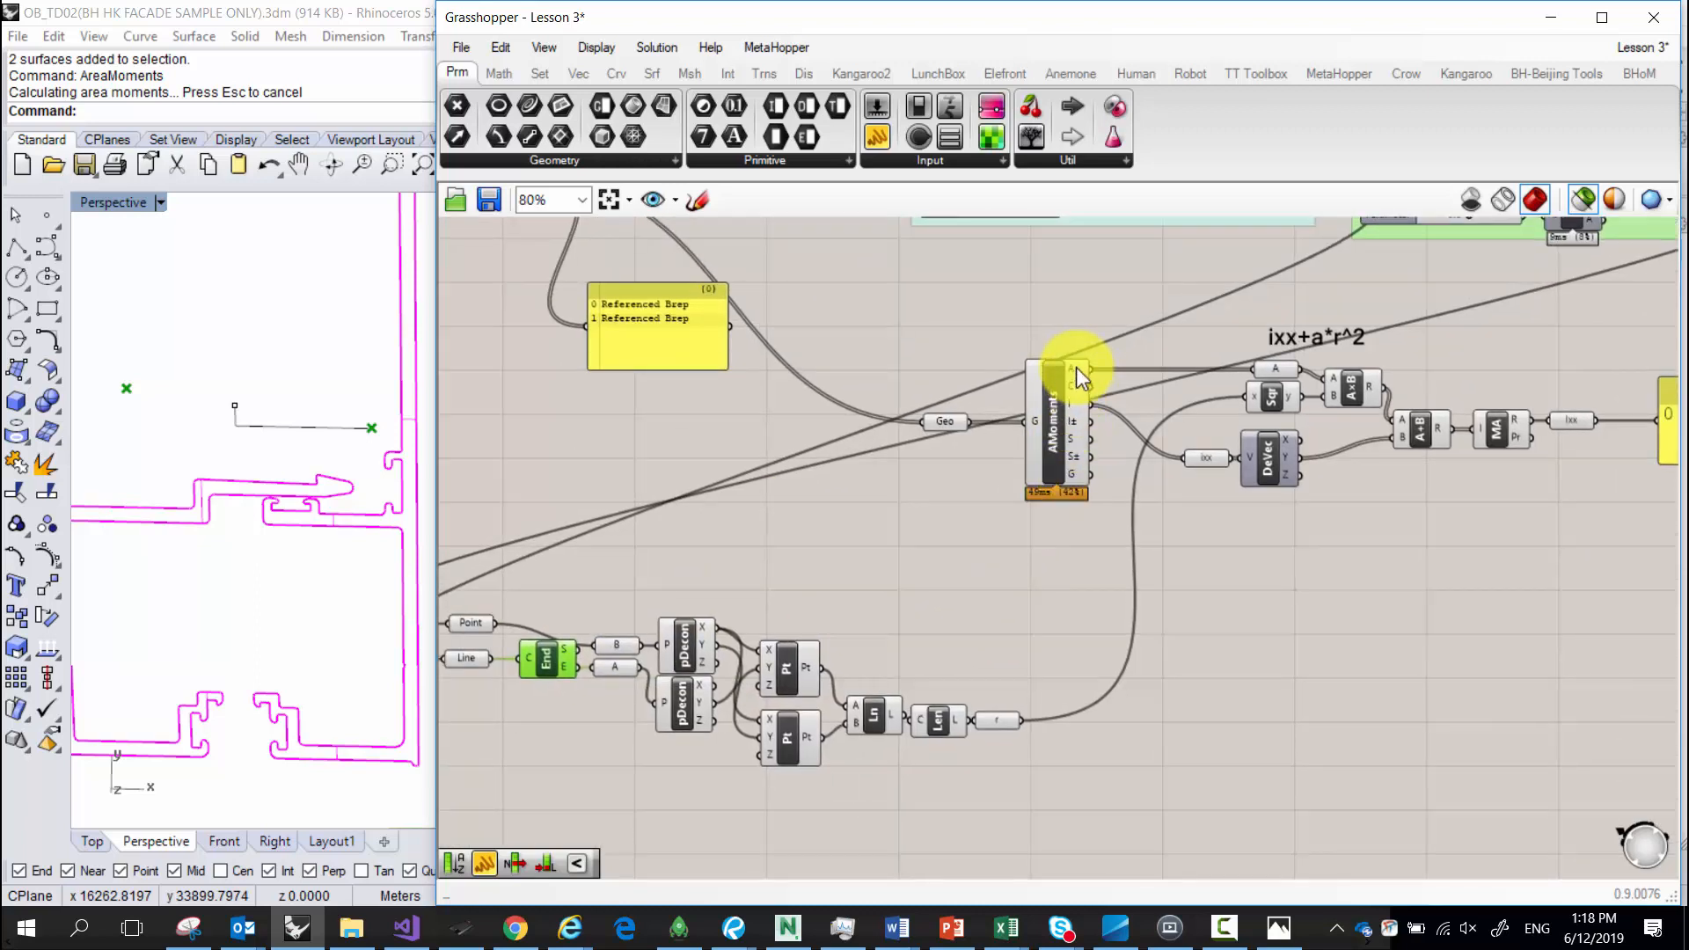
{"action": "mouse_move", "coordinate": [1076, 369]}
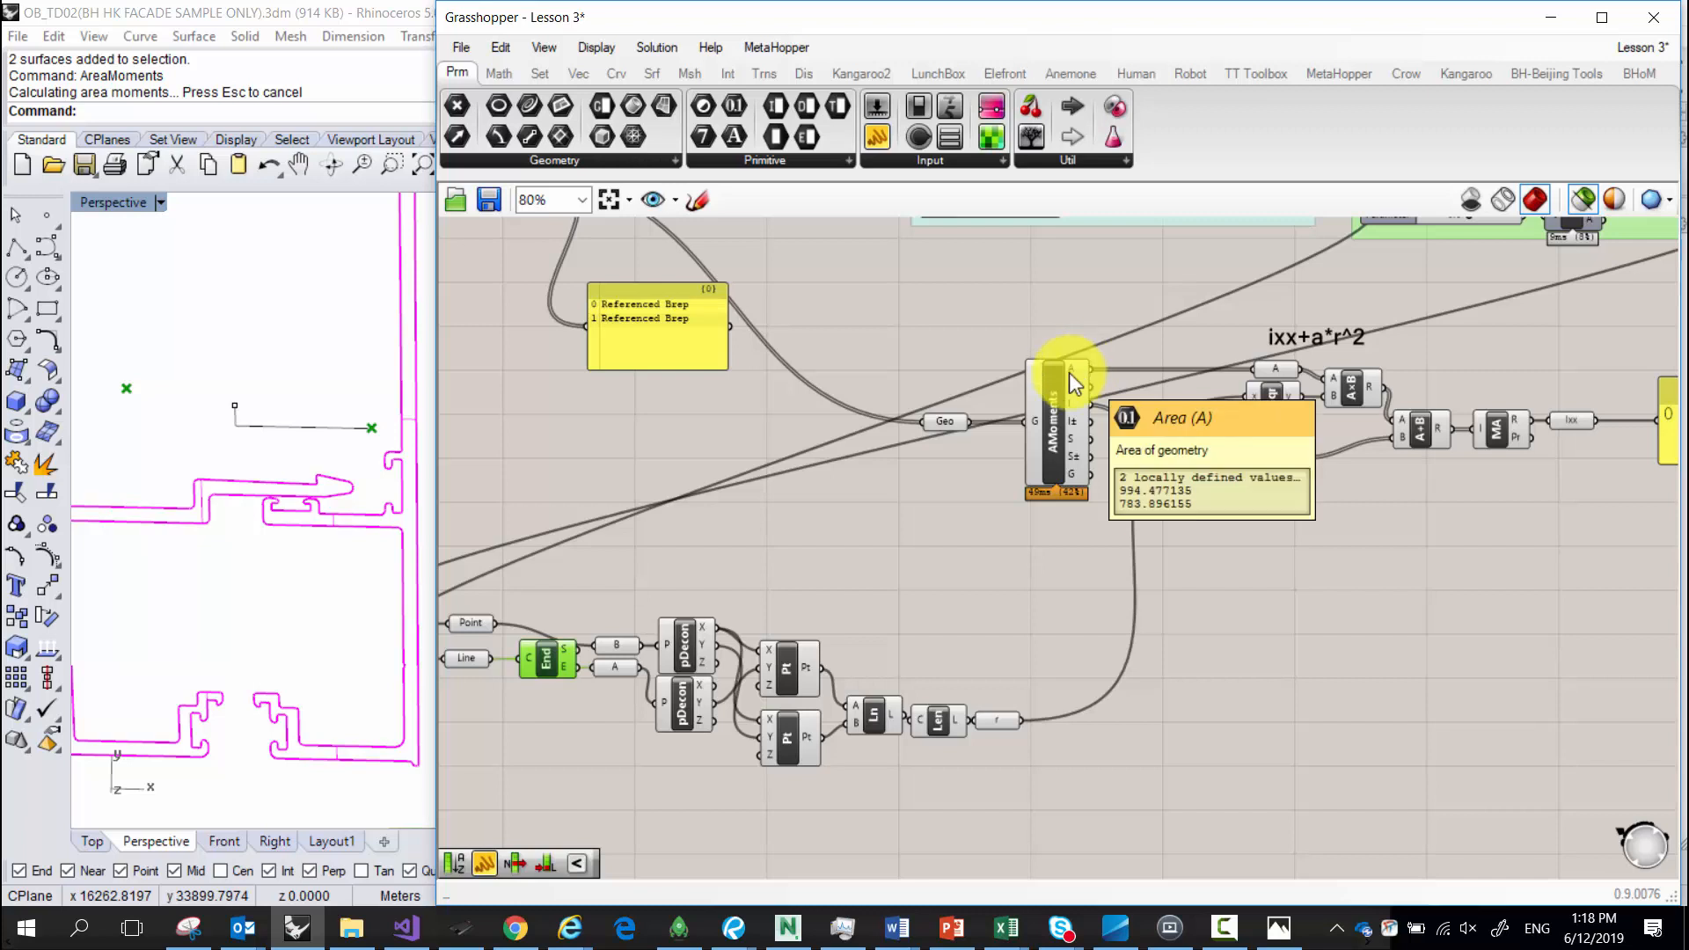
{"action": "left_click", "coordinate": [146, 517]}
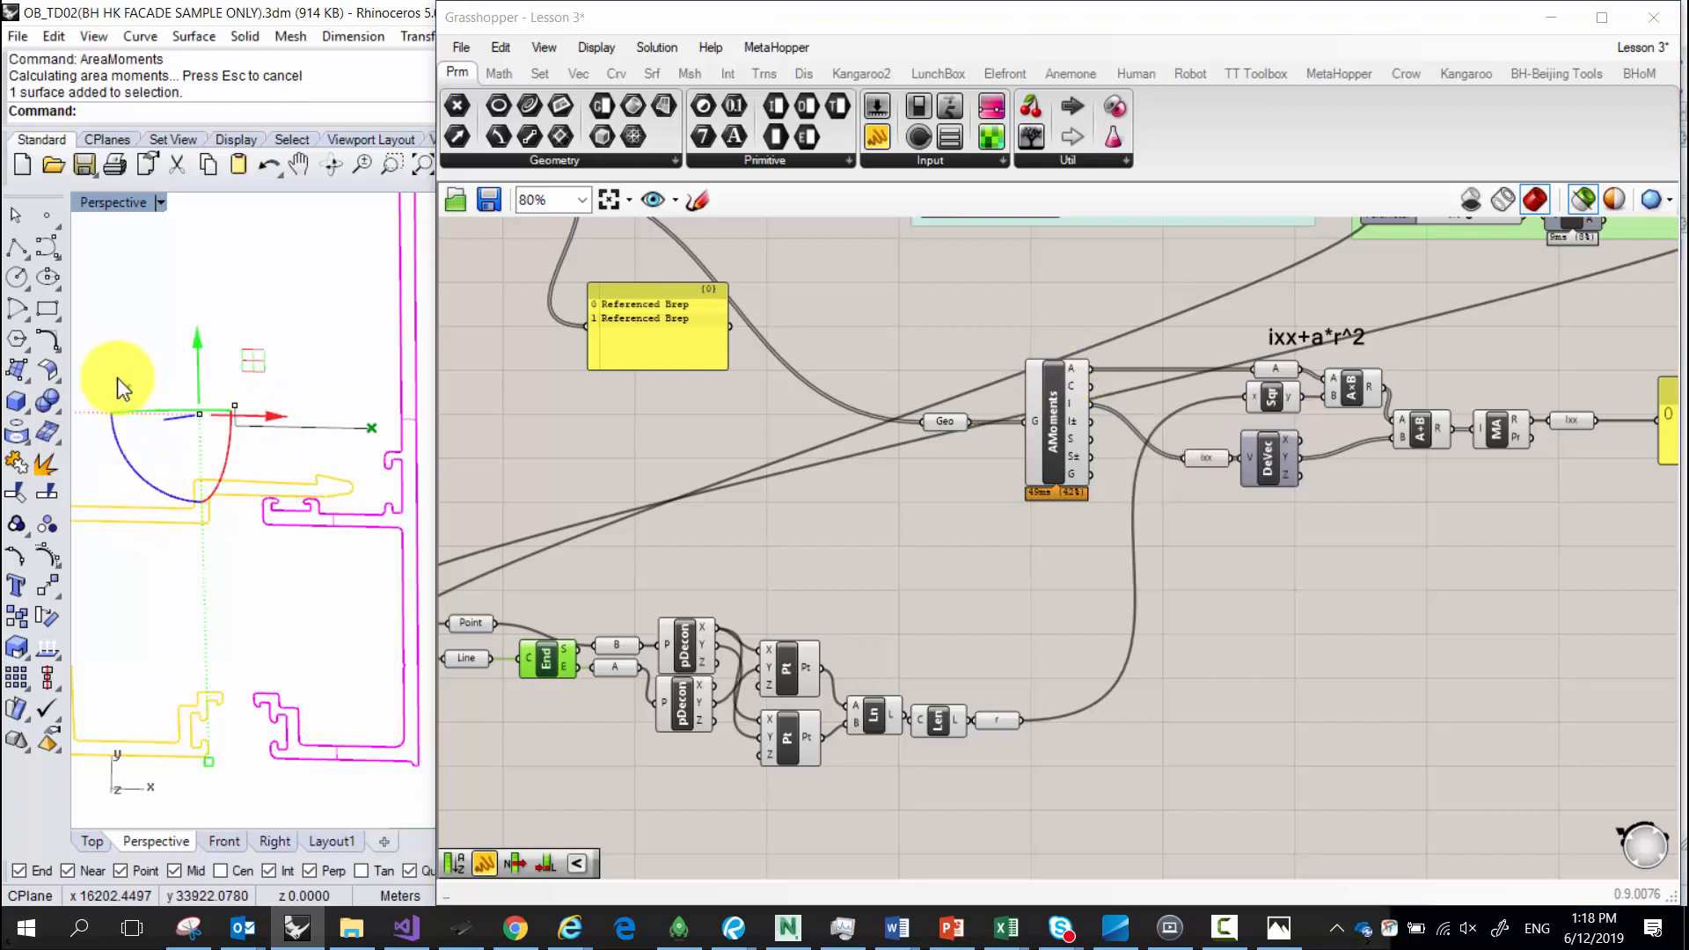
{"action": "left_click", "coordinate": [368, 523]}
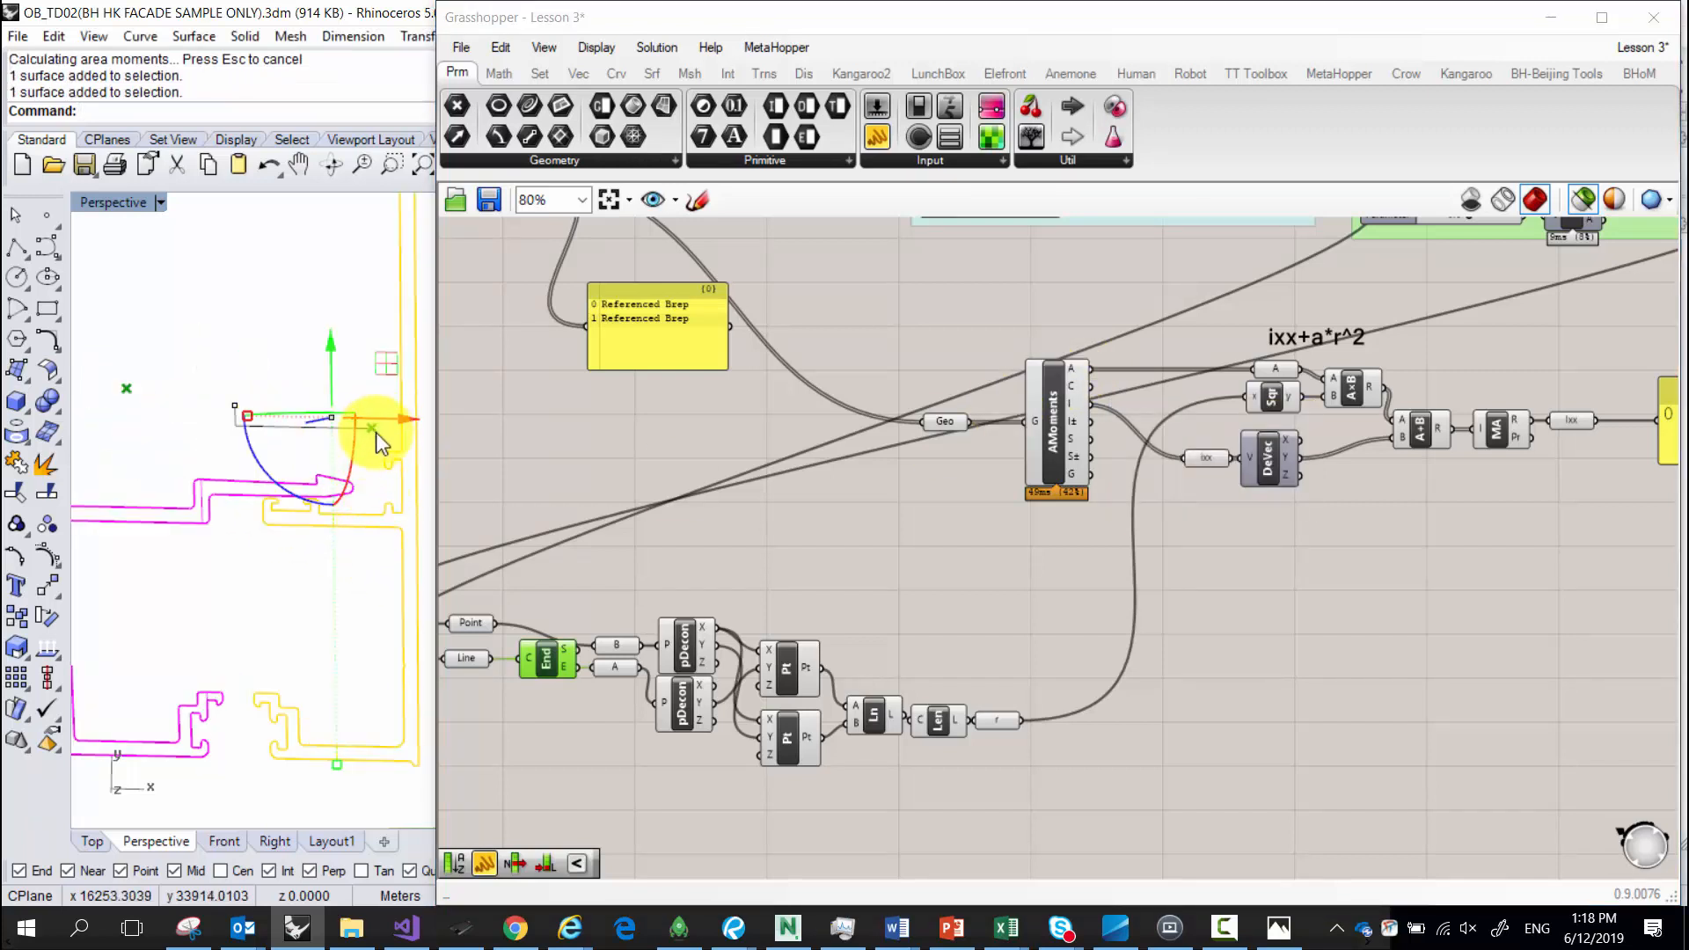
{"action": "left_click", "coordinate": [331, 446]}
Examine the short vertical distance line at the point between the two profile centroids.
{"action": "right_click_drag", "start_coordinate": [714, 593], "coordinate": [811, 551]}
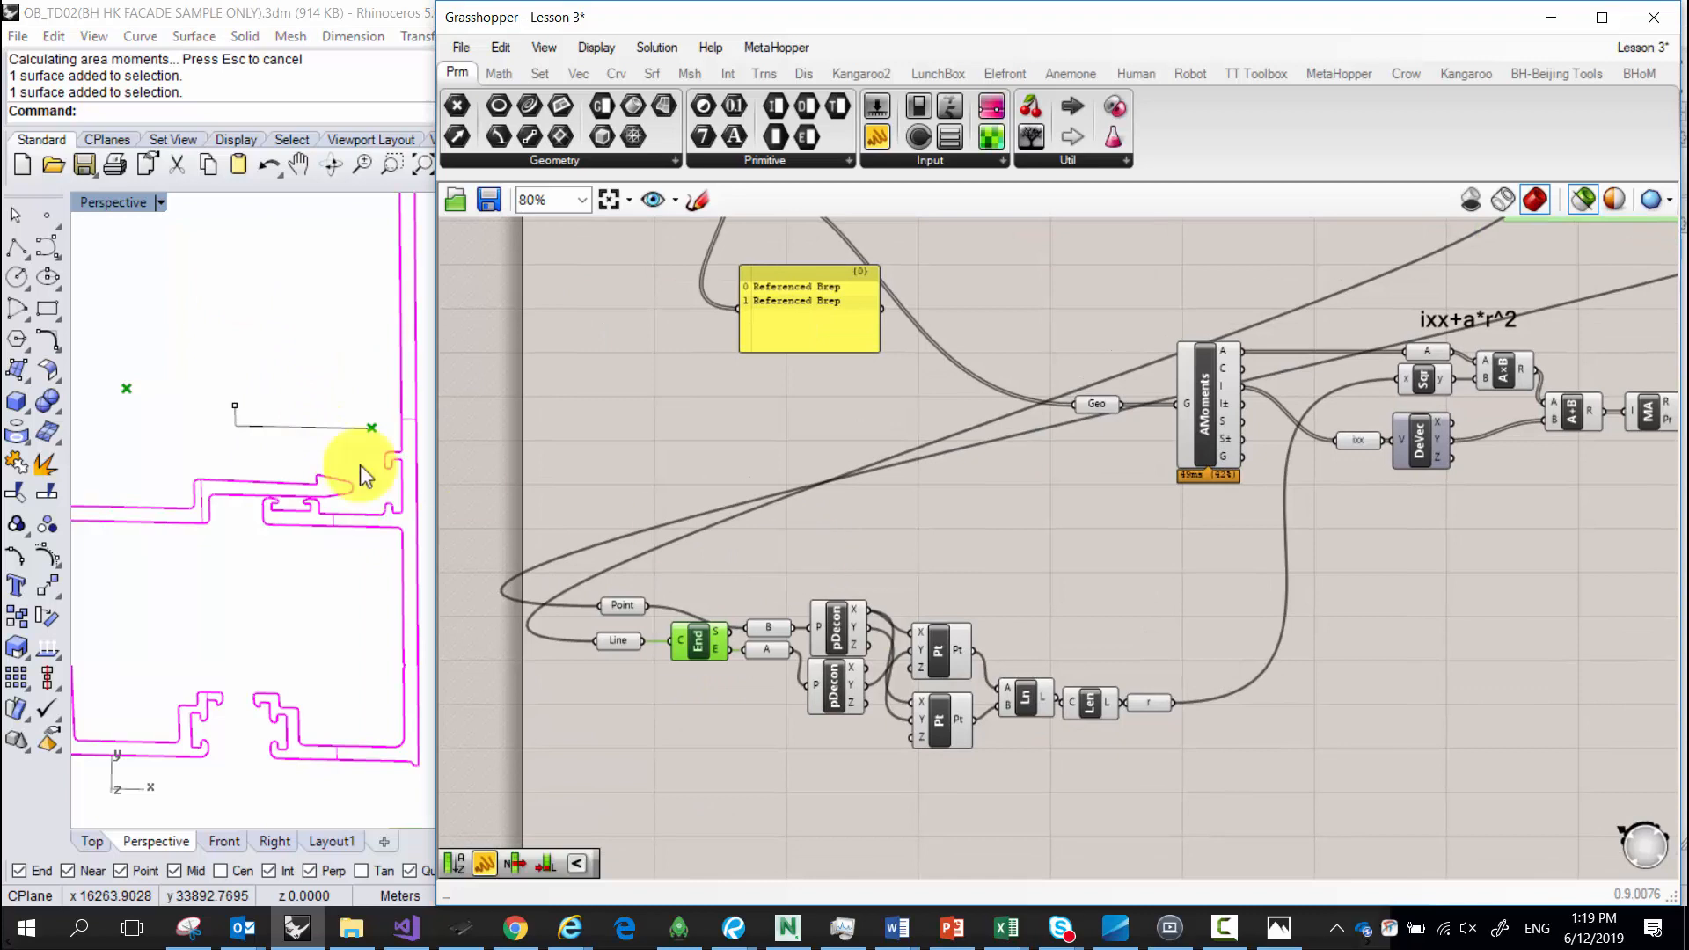
{"action": "scroll", "coordinate": [229, 417], "scroll_direction": "up", "scroll_amount": 2}
{"action": "left_click", "coordinate": [231, 410]}
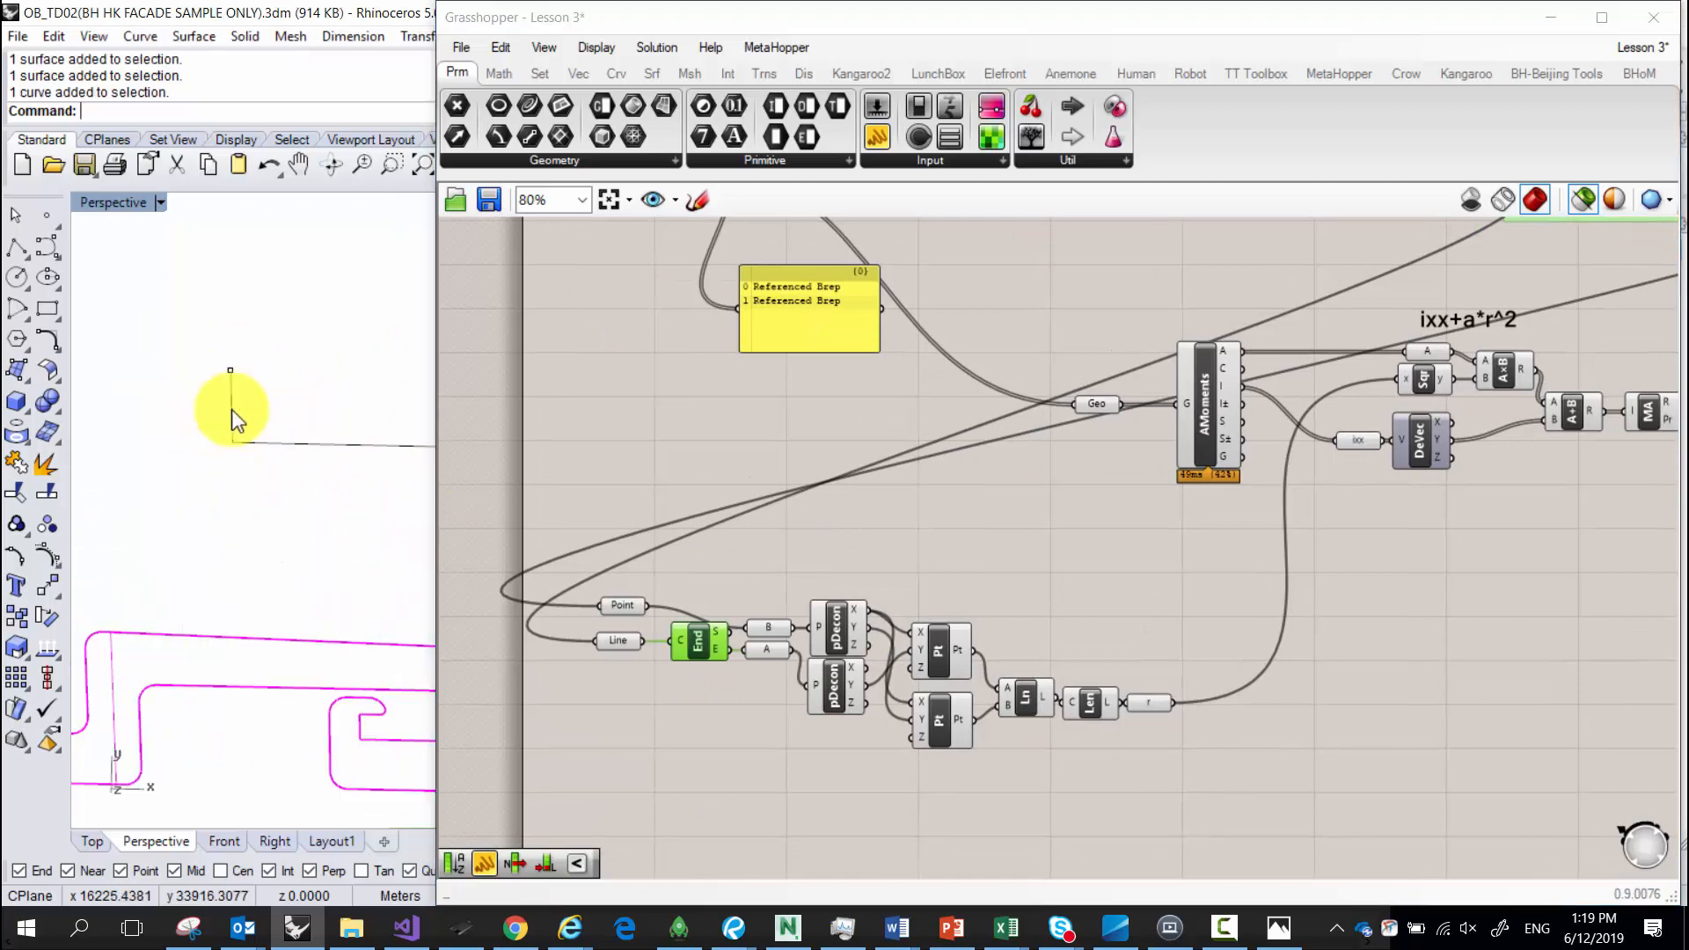
{"action": "scroll", "coordinate": [231, 412], "scroll_direction": "up", "scroll_amount": 3}
{"action": "scroll", "coordinate": [236, 442], "scroll_direction": "down", "scroll_amount": 3}
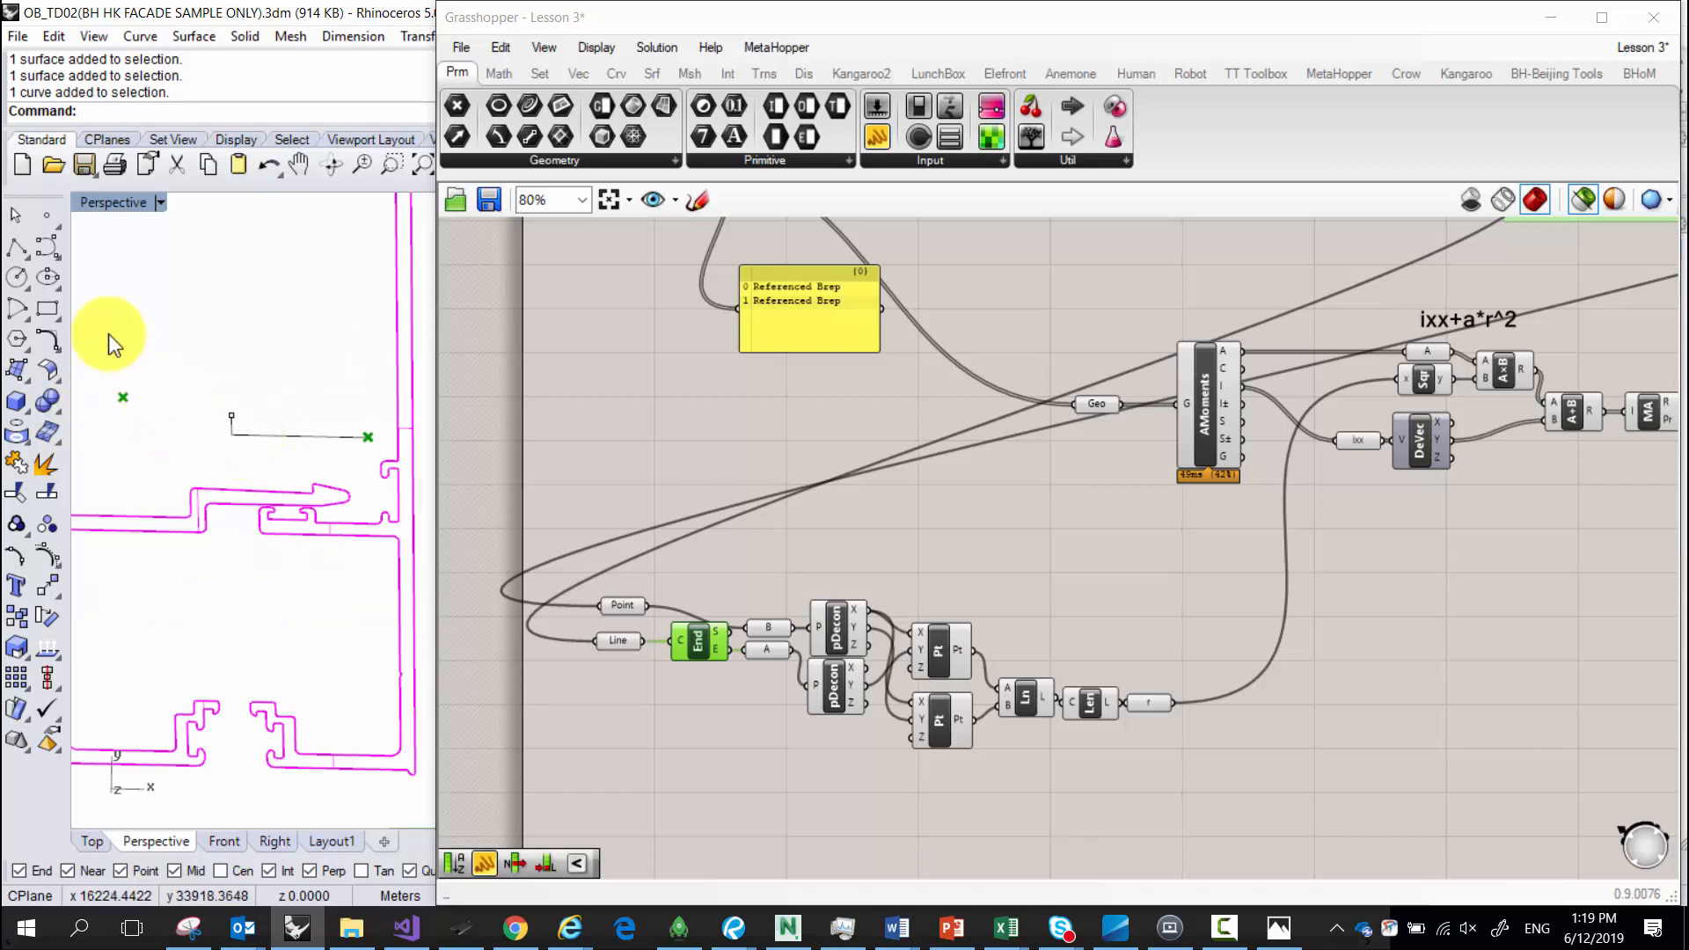
Draw a horizontal polyline about 62.8 m long through the common centroid point, extending past both profile centroids.
{"action": "left_click", "coordinate": [19, 257]}
{"action": "left_click", "coordinate": [231, 415]}
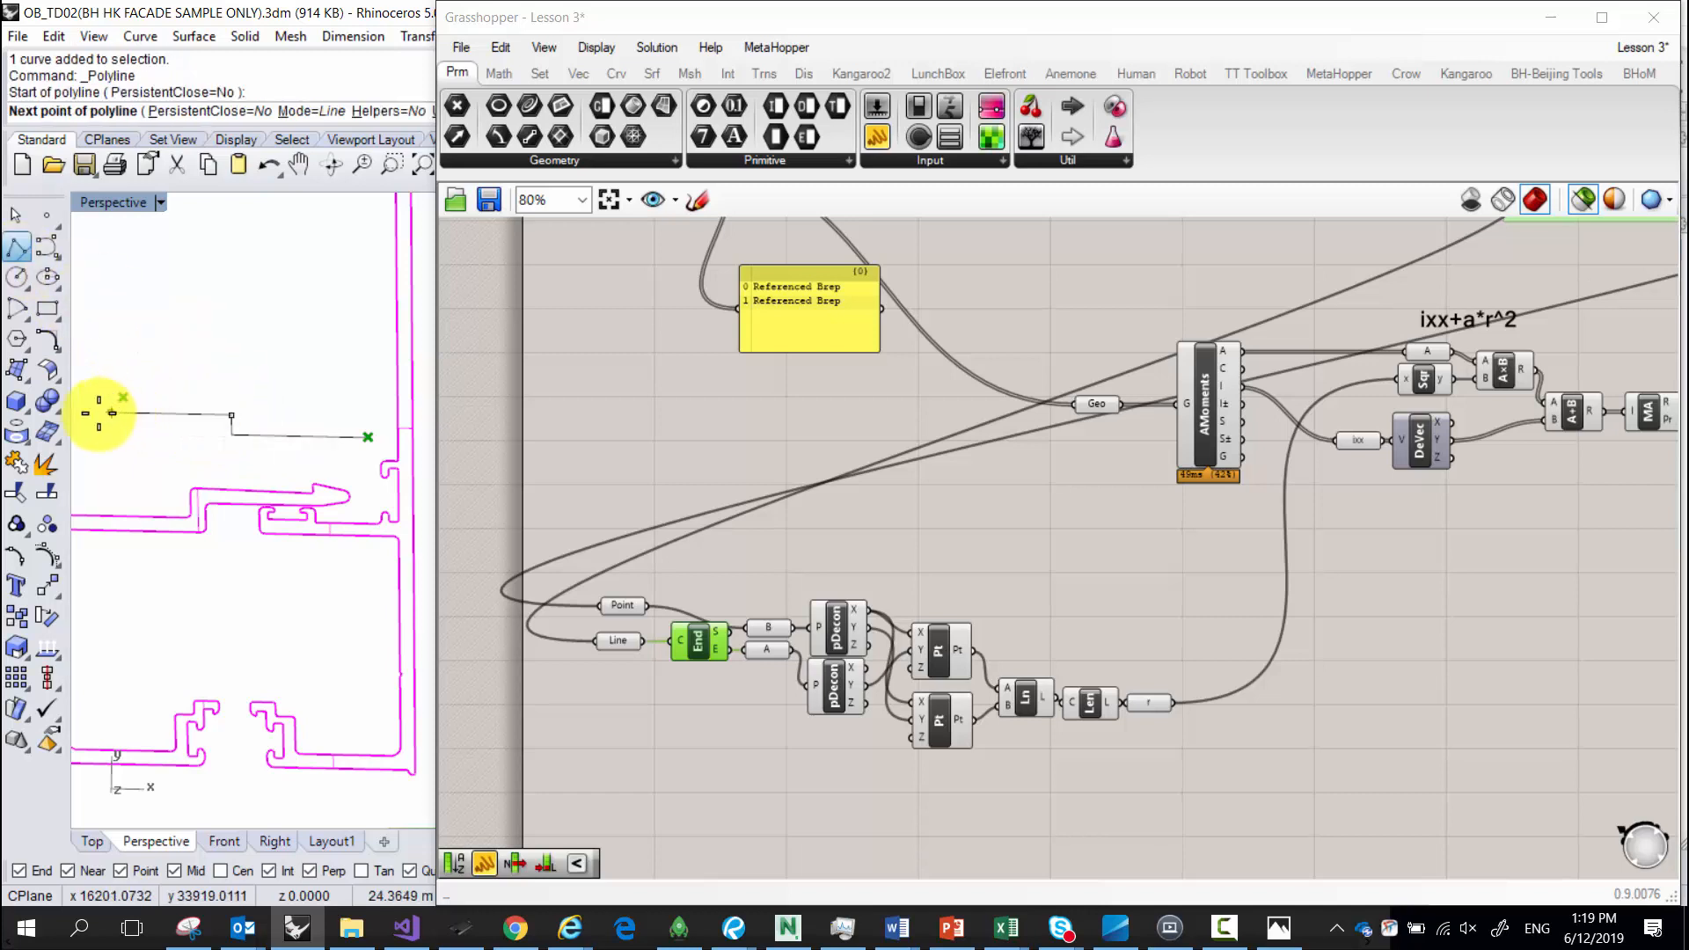
{"action": "left_click", "coordinate": [88, 412]}
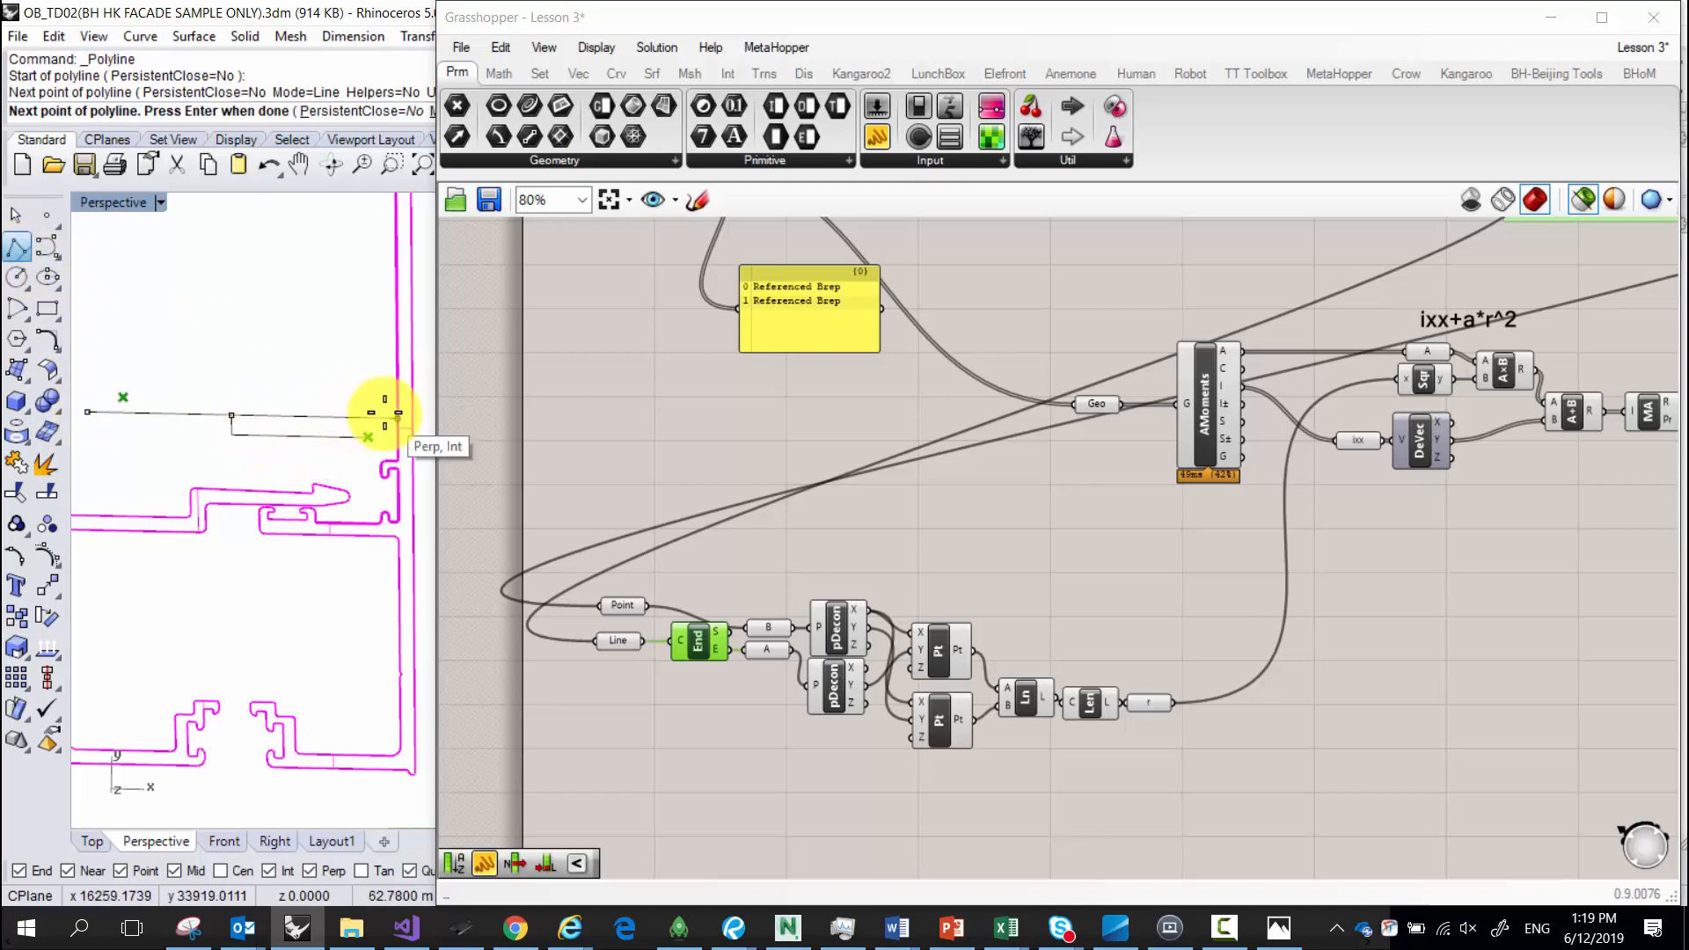
{"action": "left_click", "coordinate": [381, 414]}
{"action": "right_click", "coordinate": [347, 422]}
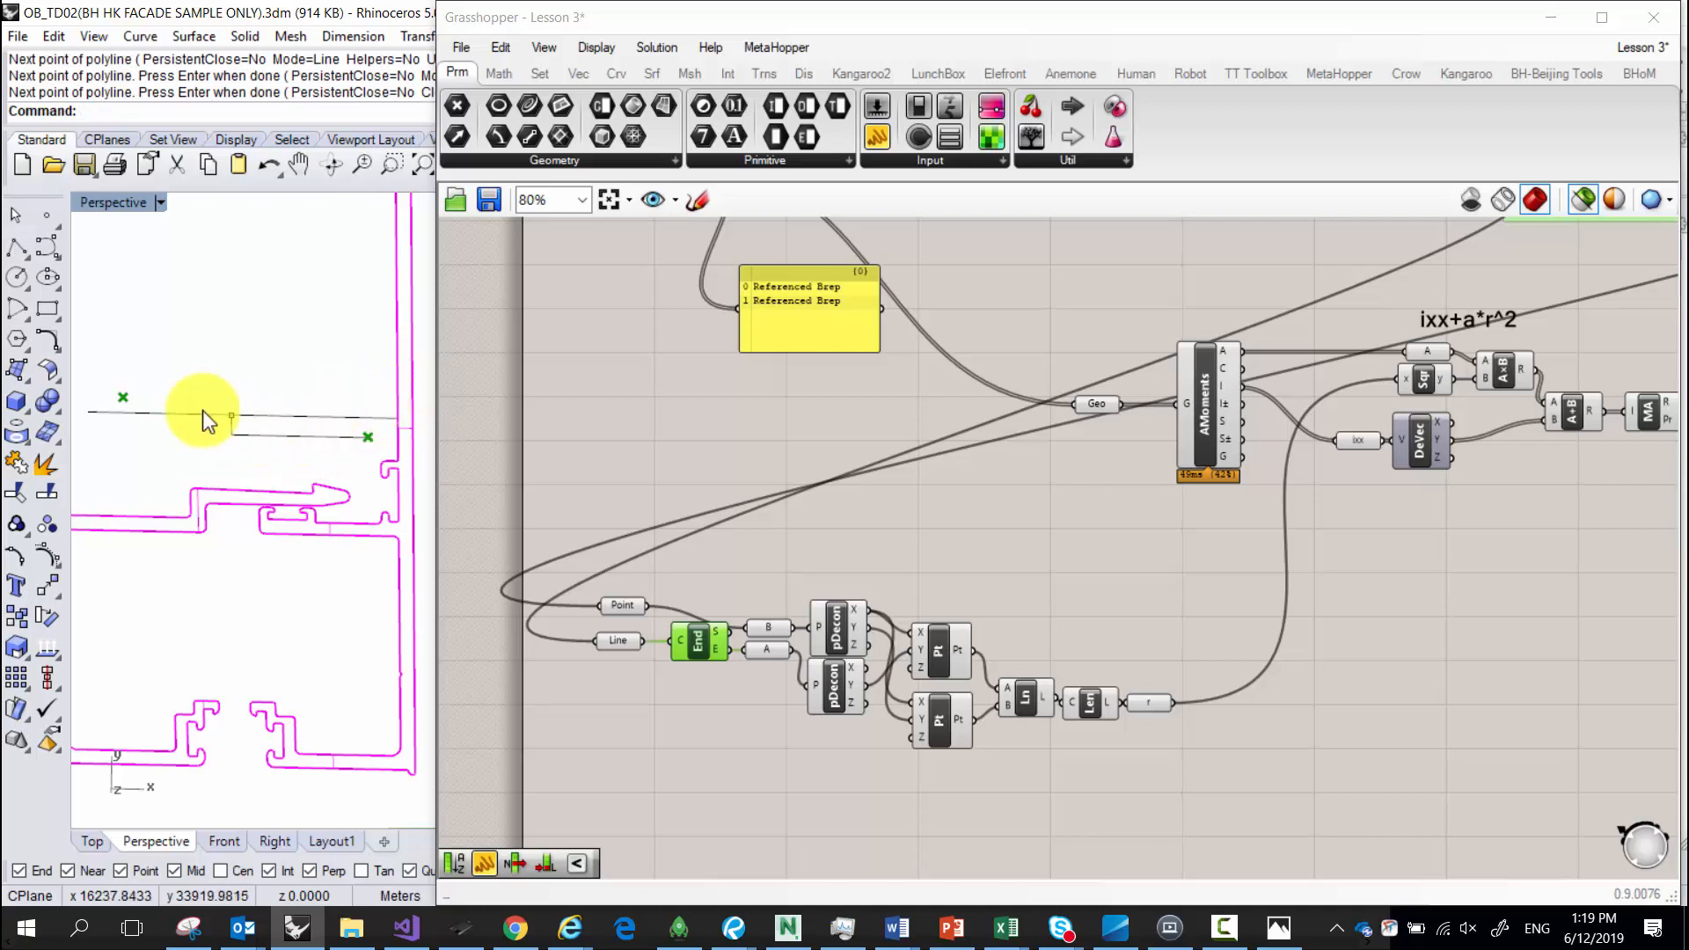
Draw a vertical polyline from the first profile's centroid, above the horizontal reference line, down to that line.
{"action": "scroll", "coordinate": [116, 404], "scroll_direction": "up", "scroll_amount": 5}
{"action": "scroll", "coordinate": [116, 405], "scroll_direction": "up", "scroll_amount": 5}
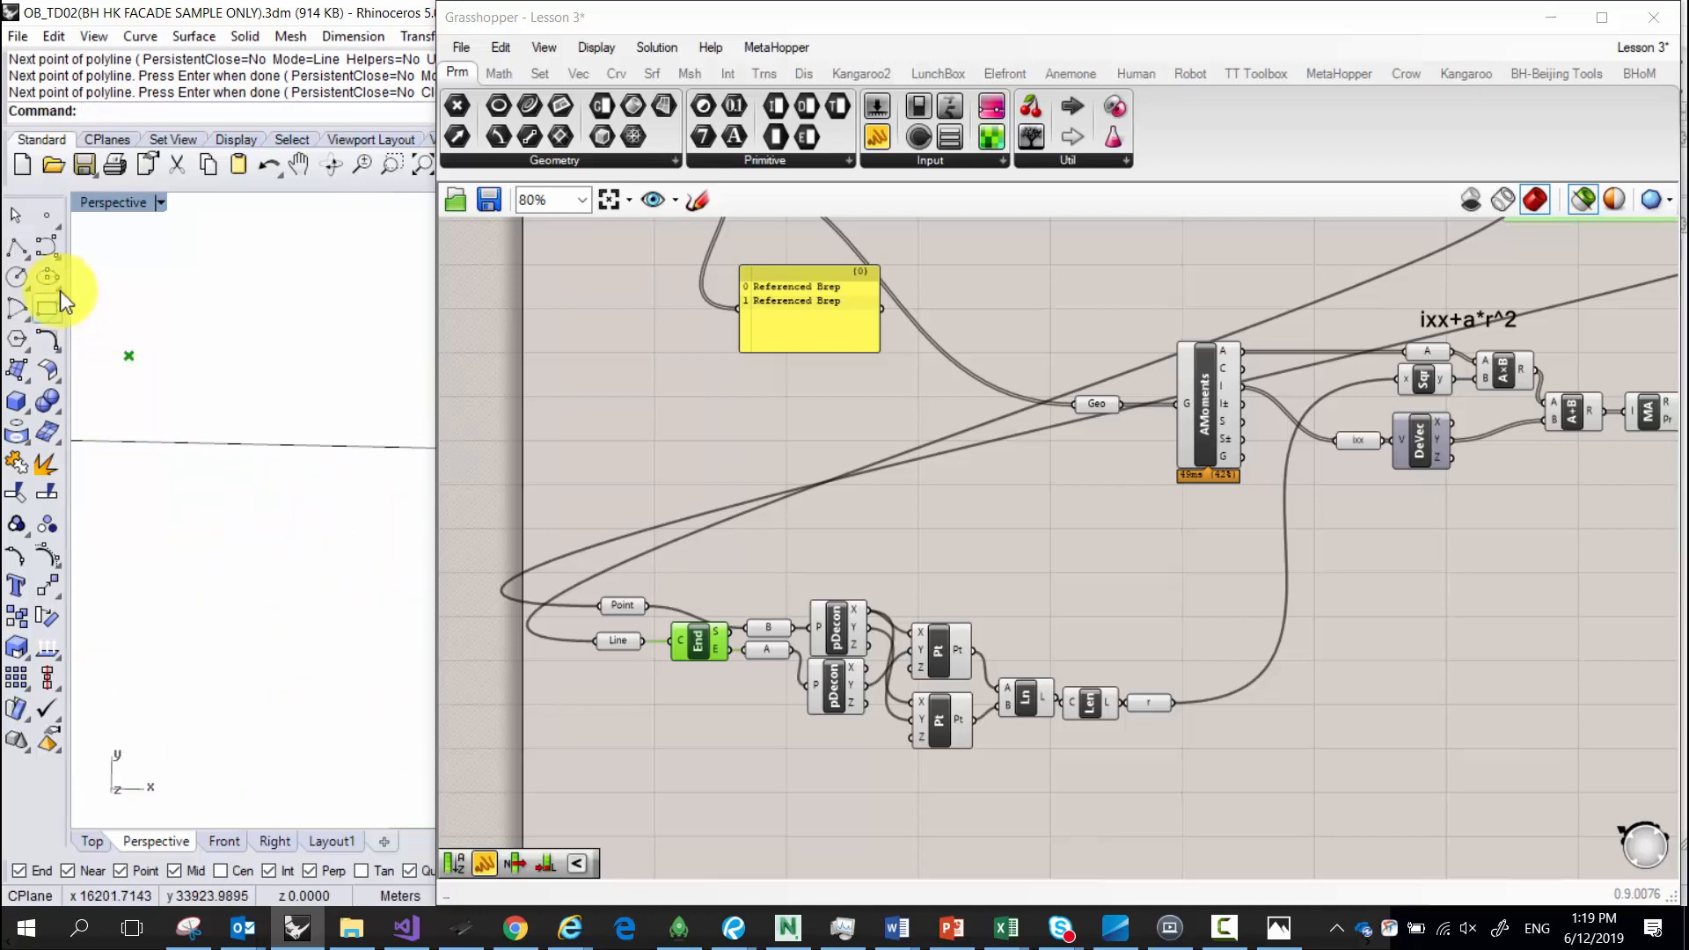
{"action": "left_click", "coordinate": [19, 246]}
{"action": "left_click", "coordinate": [129, 355]}
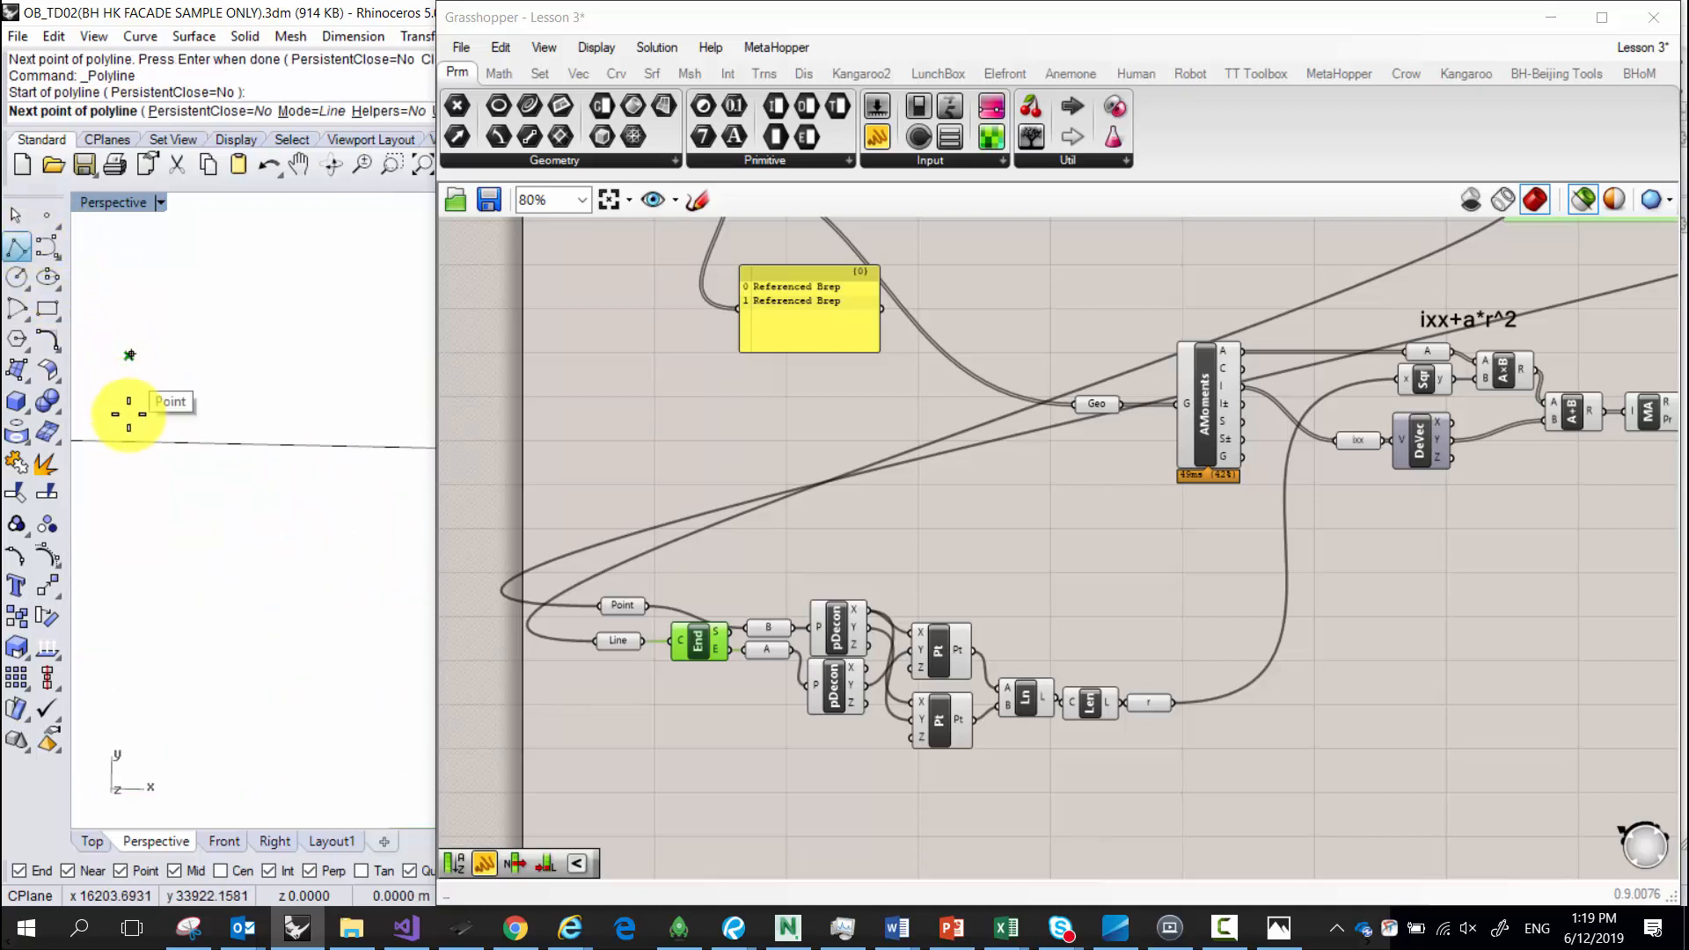
{"action": "left_click", "coordinate": [130, 441]}
{"action": "right_click", "coordinate": [104, 405]}
Draw a vertical polyline about 4.05 m long from the second profile's centroid up to the horizontal reference line.
{"action": "scroll", "coordinate": [141, 431], "scroll_direction": "down", "scroll_amount": 5}
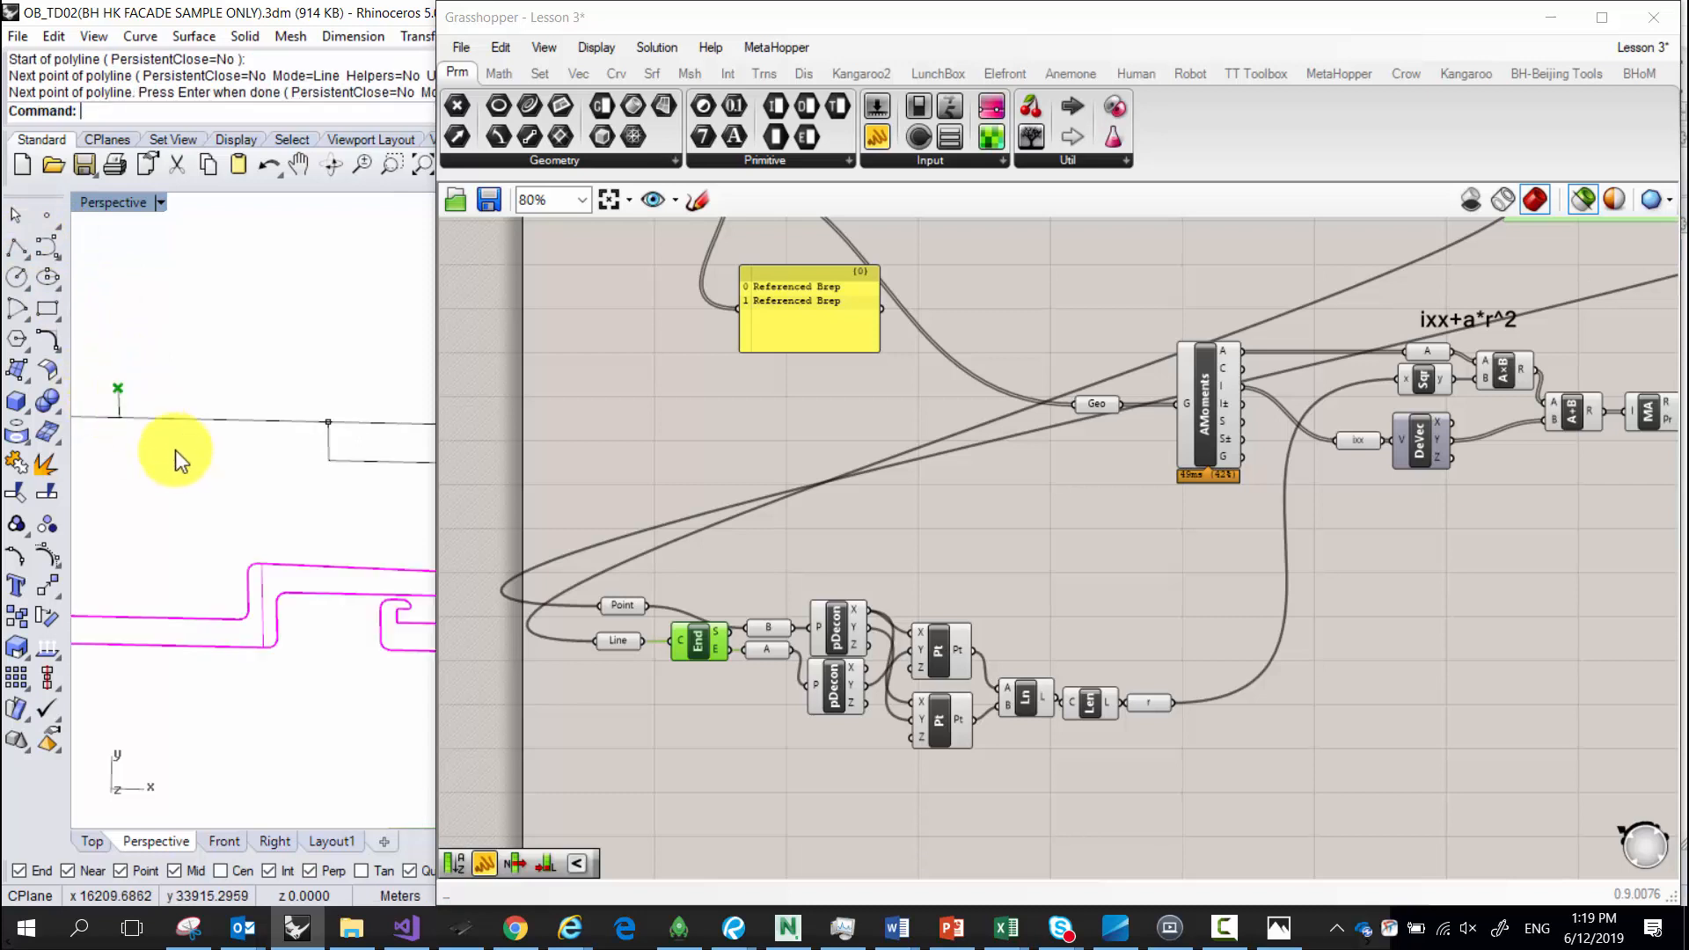
{"action": "scroll", "coordinate": [295, 434], "scroll_direction": "up", "scroll_amount": 4}
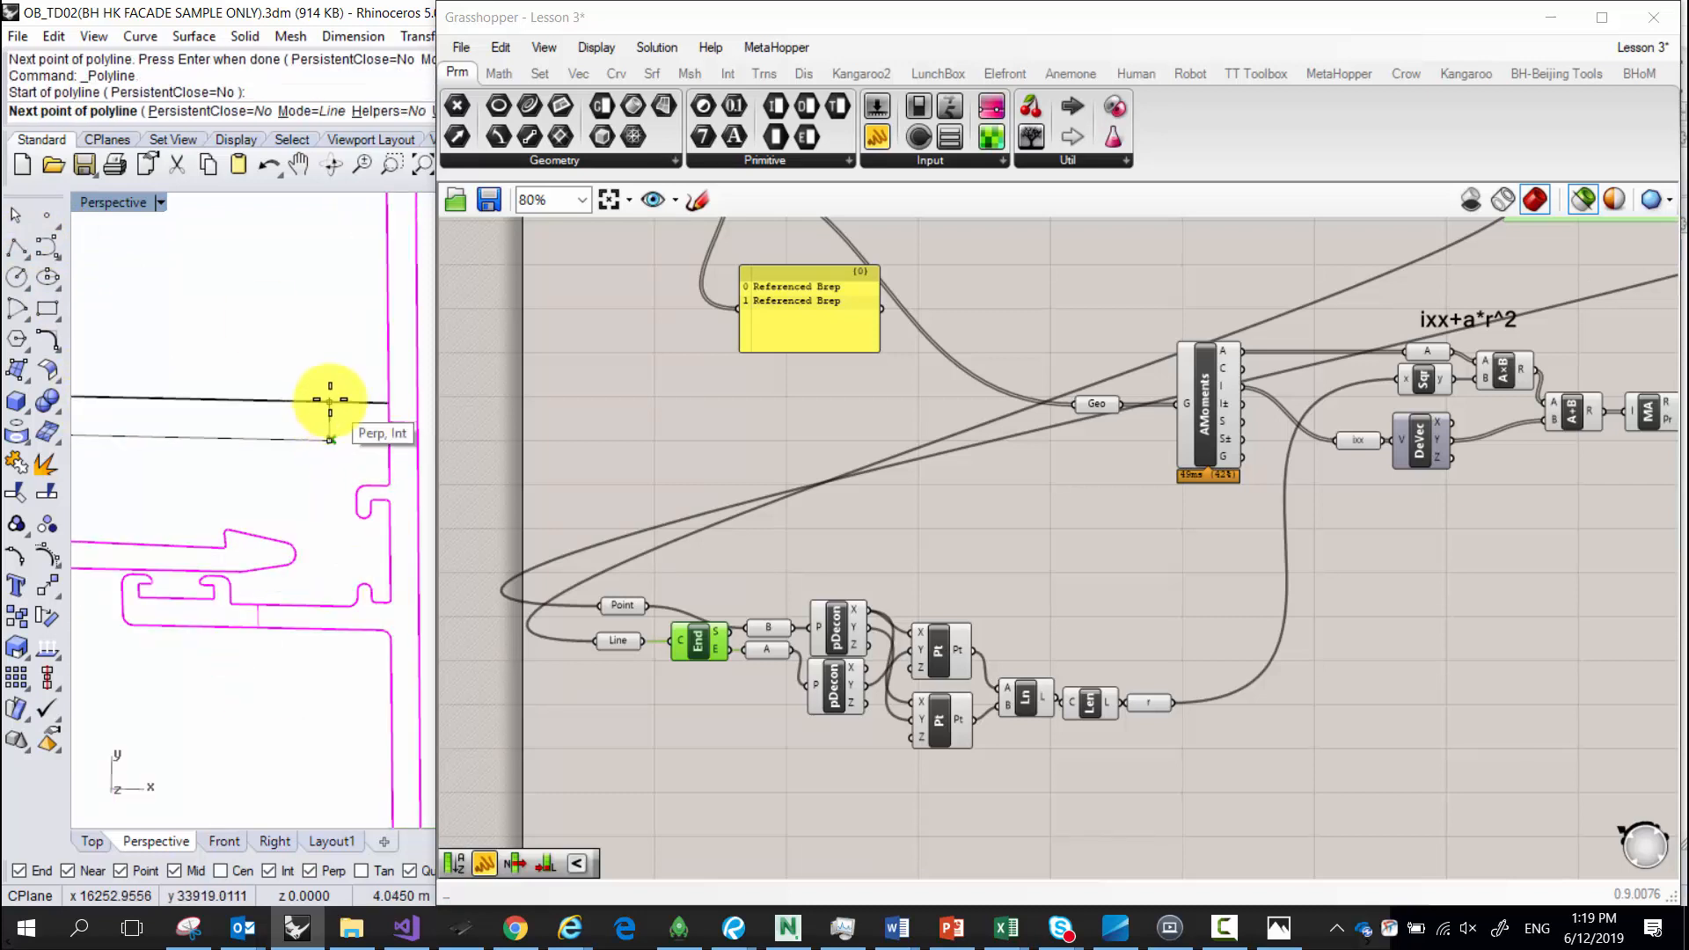
{"action": "scroll", "coordinate": [360, 378], "scroll_direction": "down", "scroll_amount": 3}
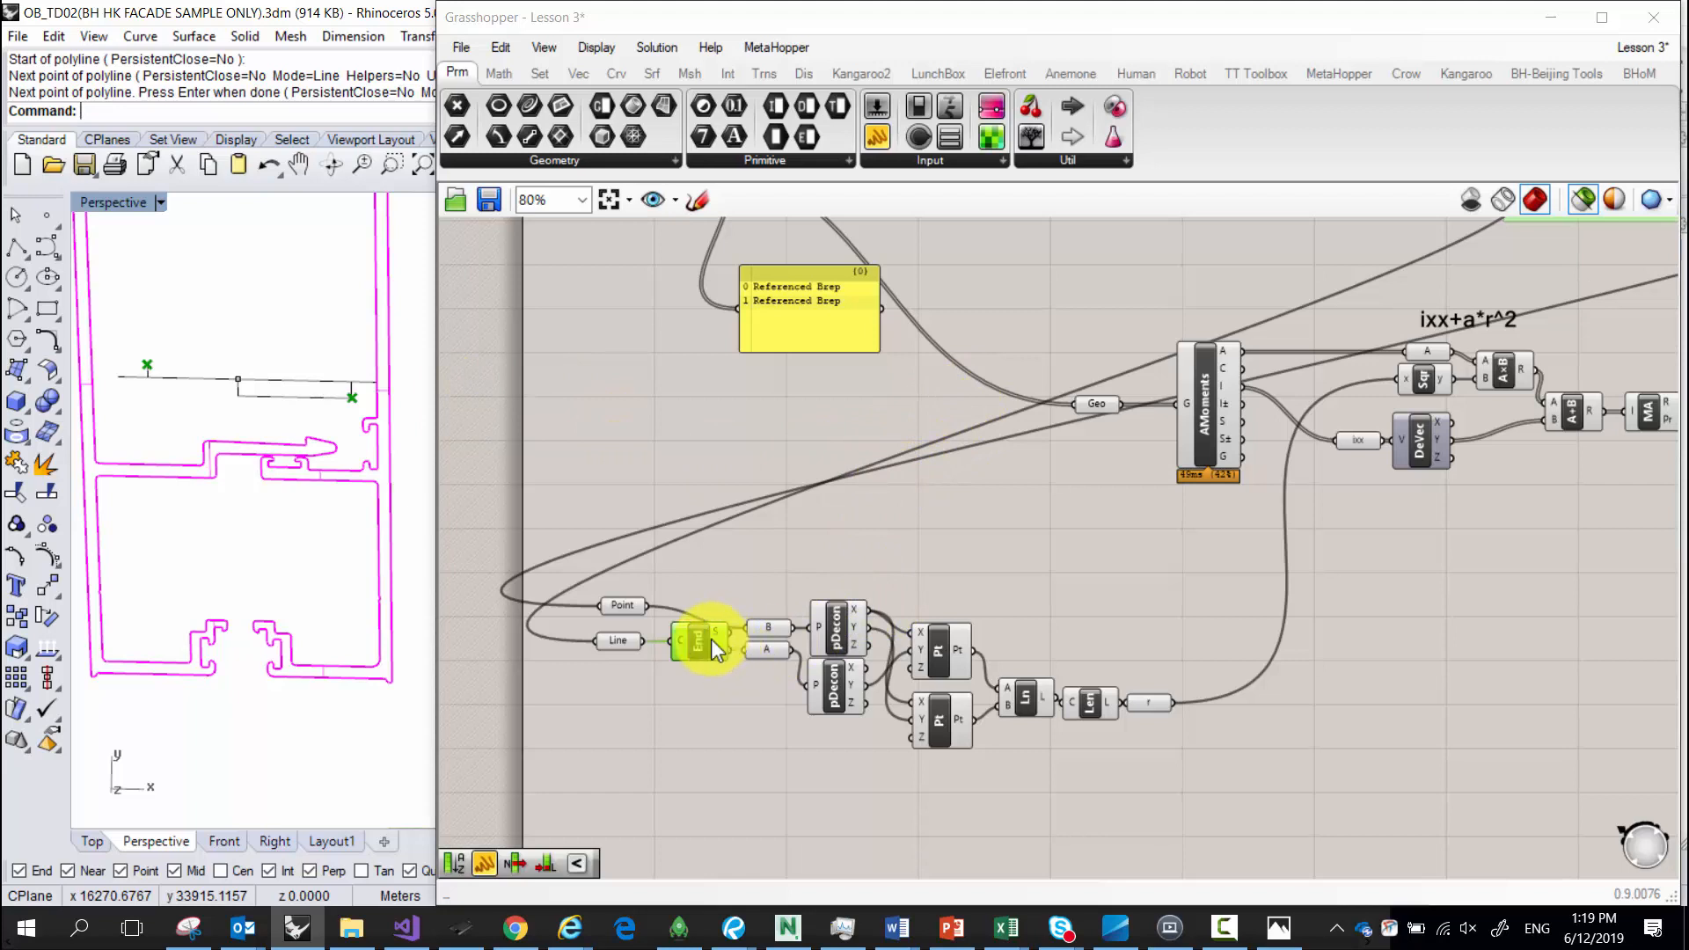
Preview the Point, Line and End components in turn and compare their geometry in the viewport.
{"action": "mouse_move", "coordinate": [625, 605]}
{"action": "left_mouse_down"}
{"action": "mouse_move", "coordinate": [635, 556]}
{"action": "mouse_move", "coordinate": [621, 600]}
{"action": "left_mouse_up"}
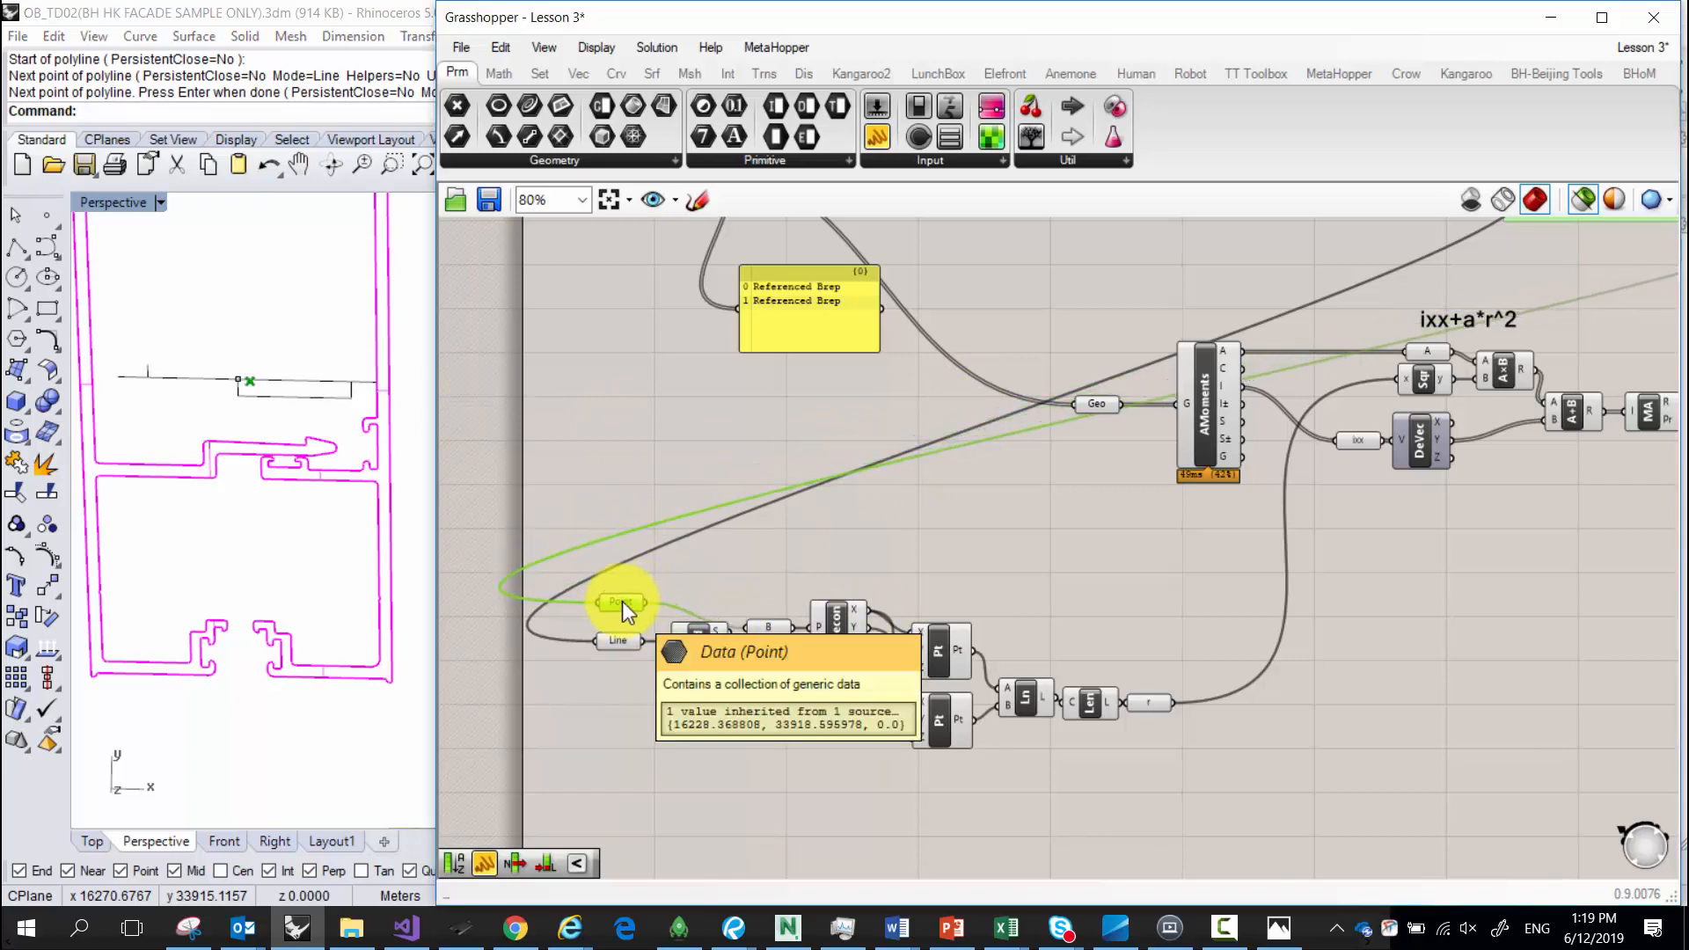
{"action": "left_click", "coordinate": [619, 641]}
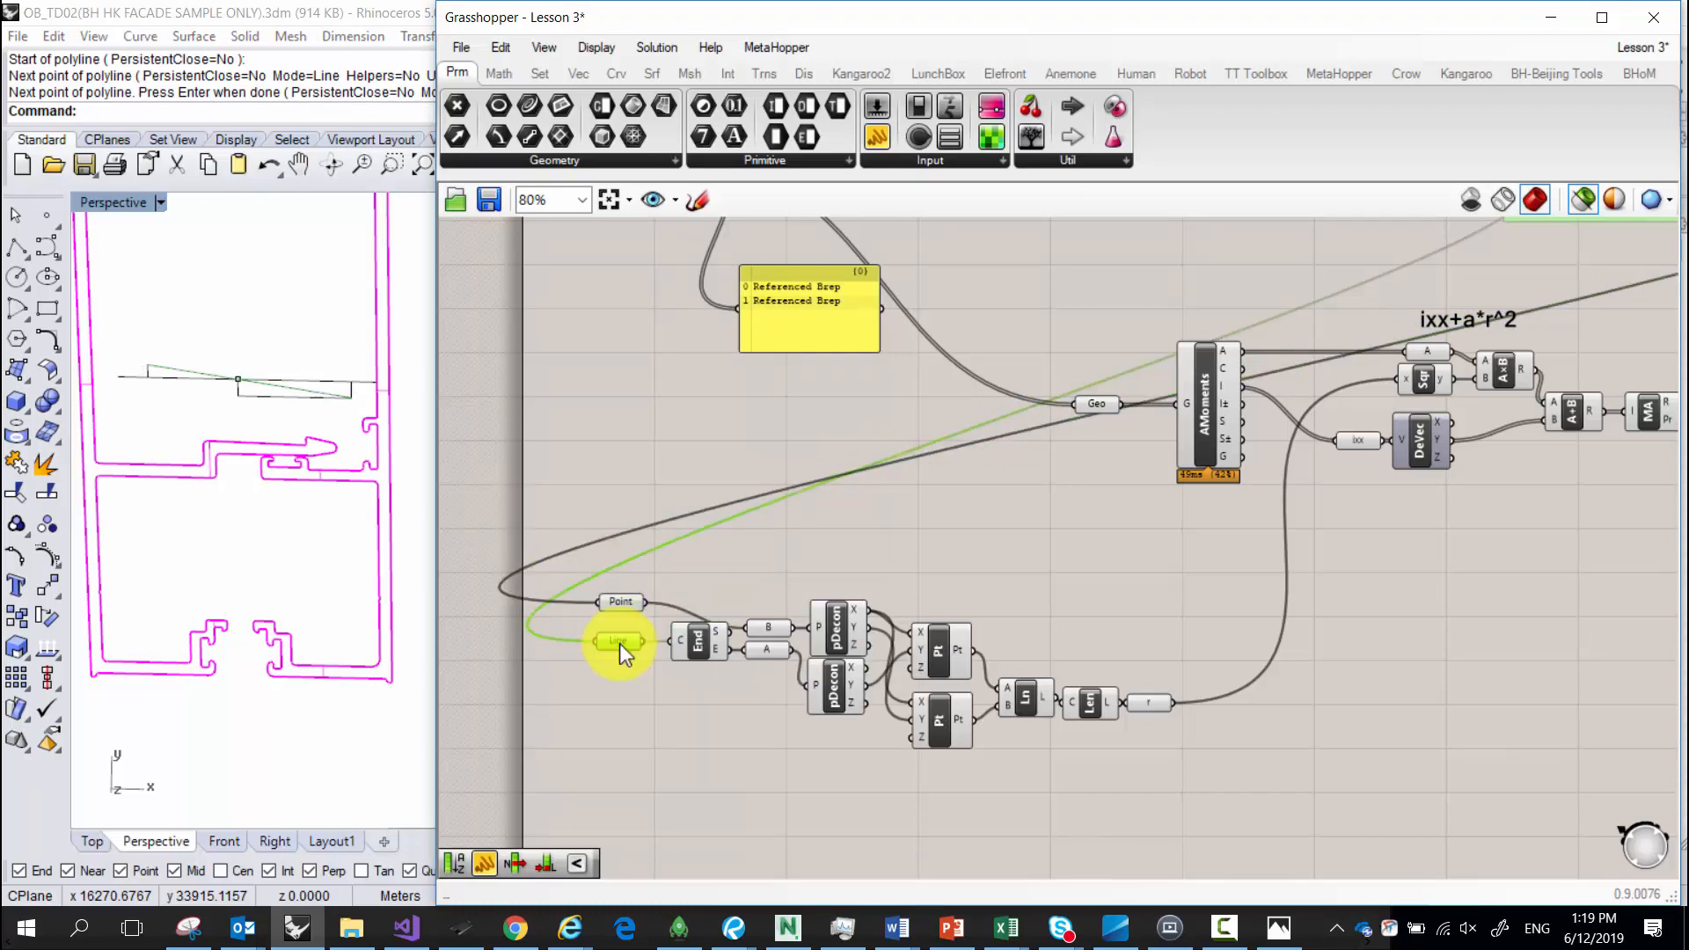
{"action": "scroll", "coordinate": [772, 636], "scroll_direction": "up", "scroll_amount": 3}
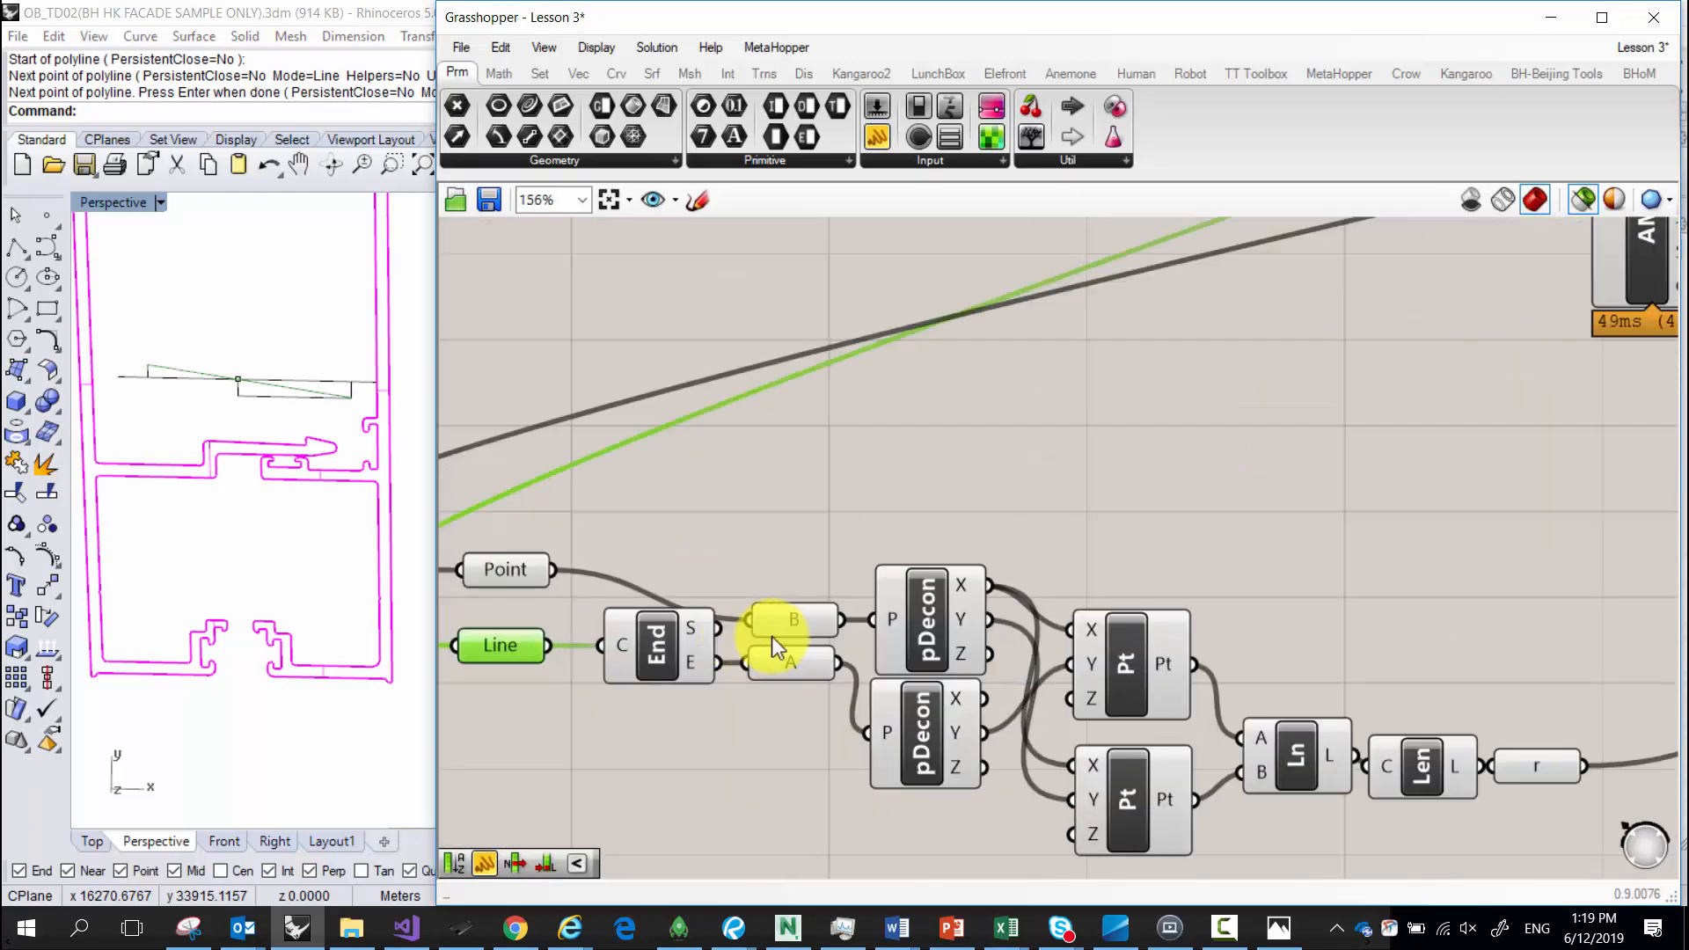
{"action": "left_click", "coordinate": [689, 638]}
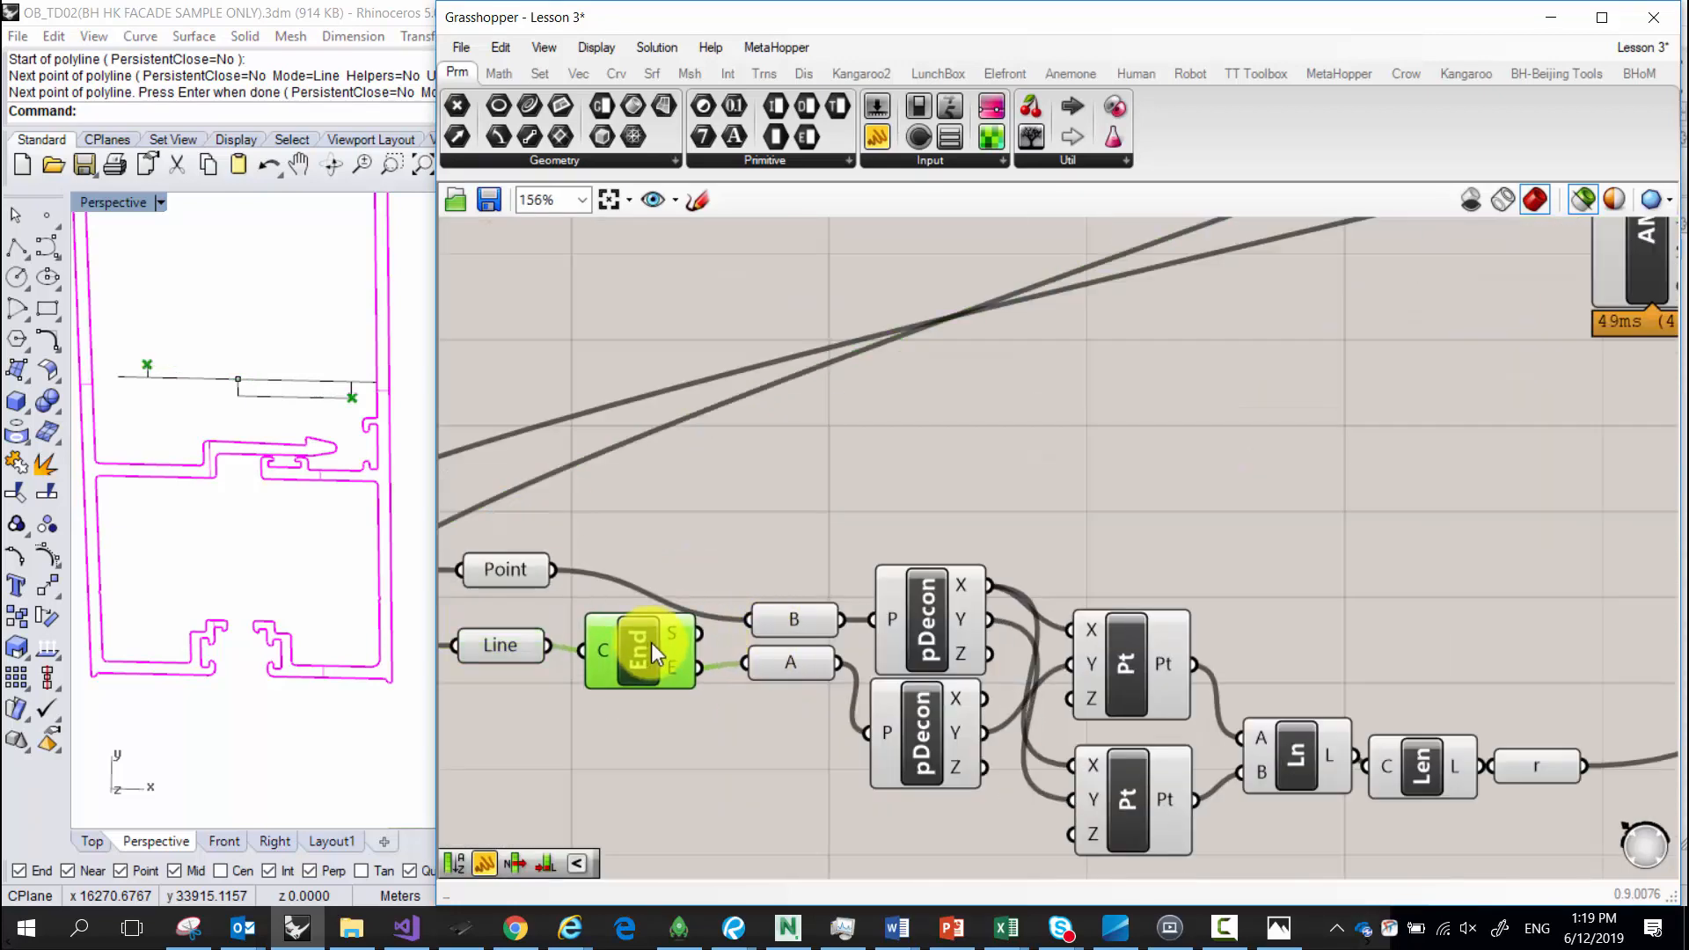
Move the area parameter A closer to the AMoments component and preview that component's centroids.
{"action": "scroll", "coordinate": [651, 642], "scroll_direction": "down", "scroll_amount": 2}
{"action": "right_click_drag", "start_coordinate": [1505, 305], "coordinate": [1333, 334]}
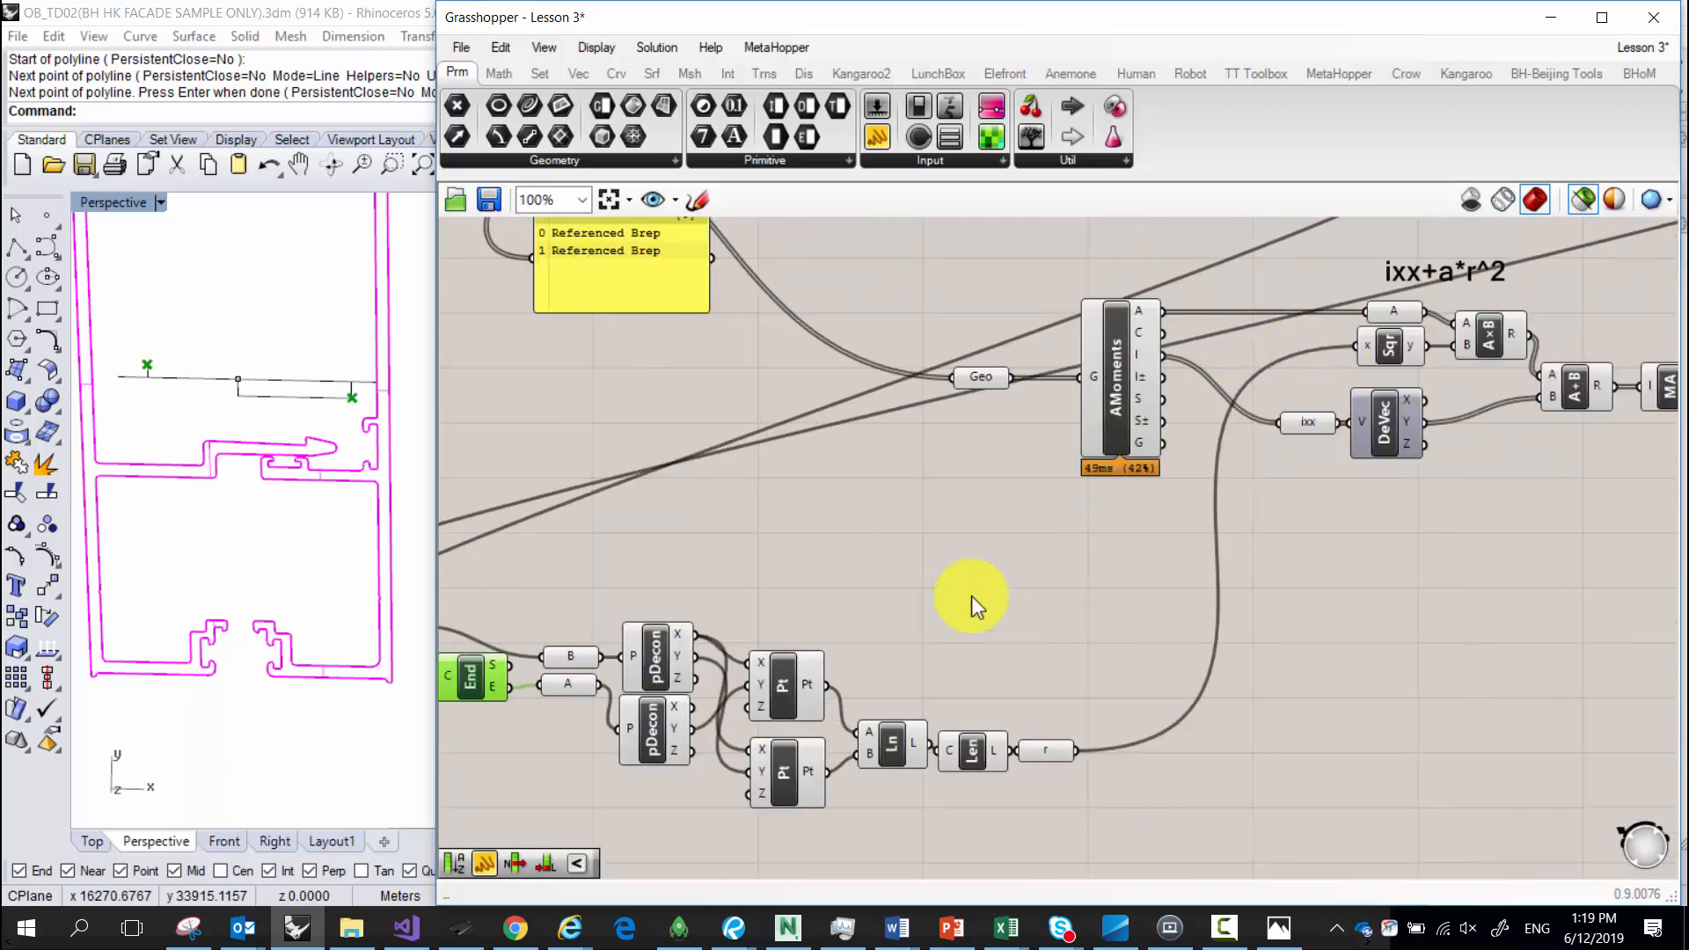
{"action": "right_click_drag", "start_coordinate": [971, 595], "coordinate": [1079, 572]}
{"action": "left_click_drag", "start_coordinate": [1490, 287], "coordinate": [1373, 295]}
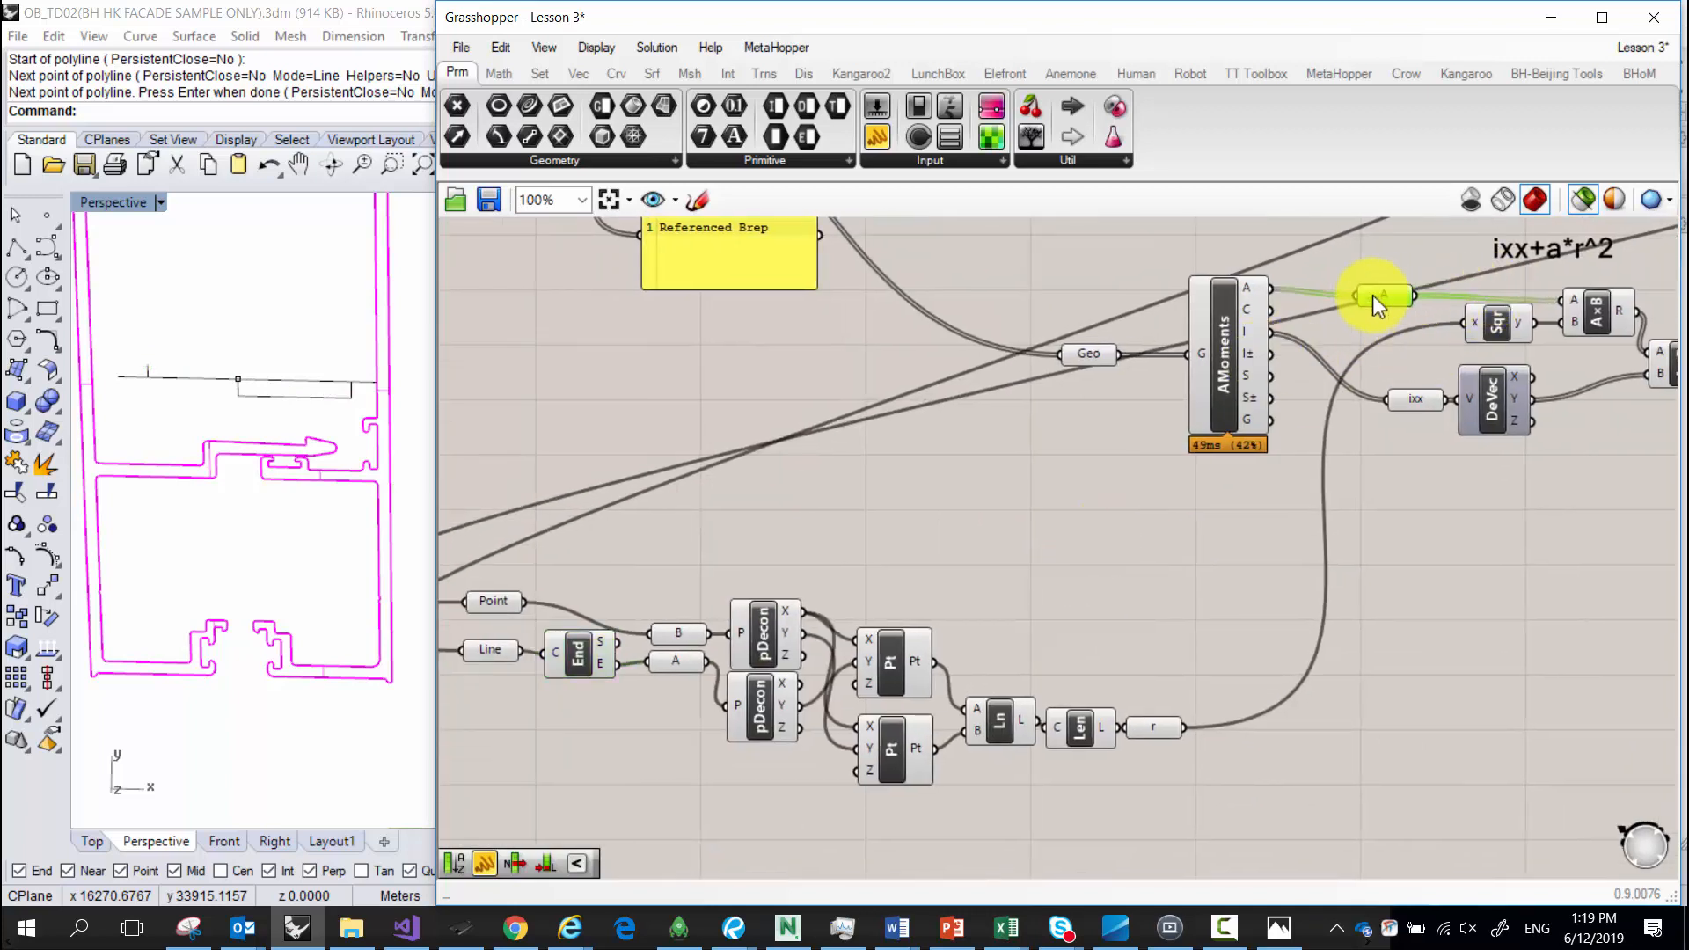
{"action": "left_click", "coordinate": [1249, 308]}
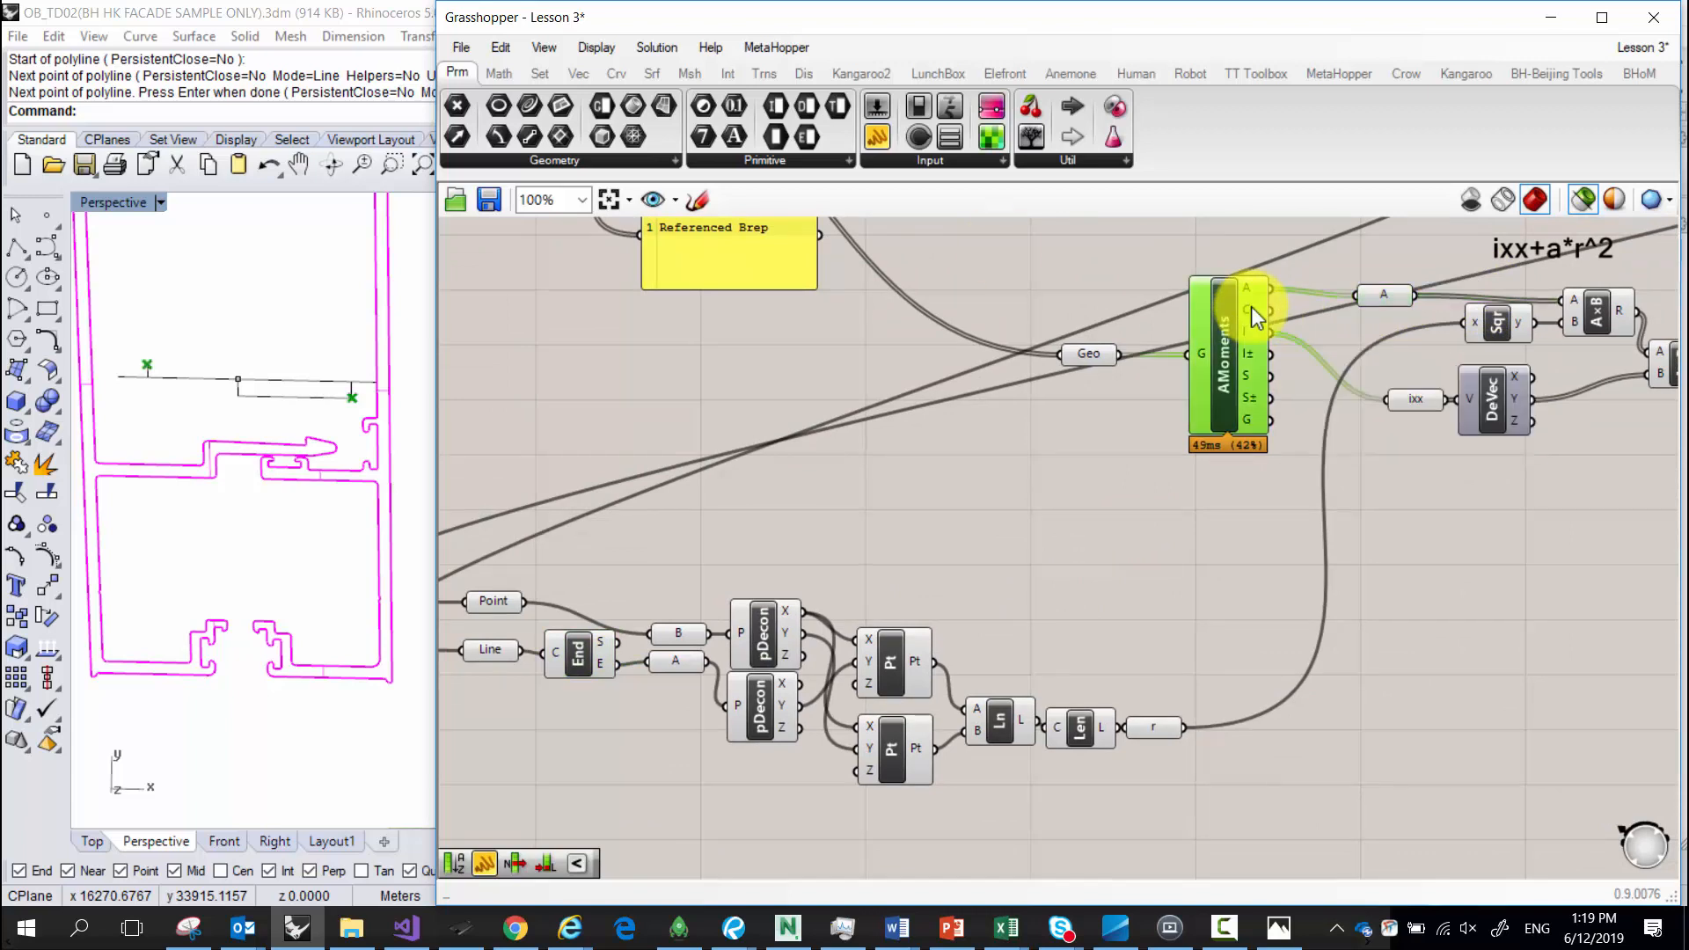
Add a Pt parameter connected to the centroid output C of AMoments and place it below the Line parameter.
{"action": "double_click", "coordinate": [1322, 320]}
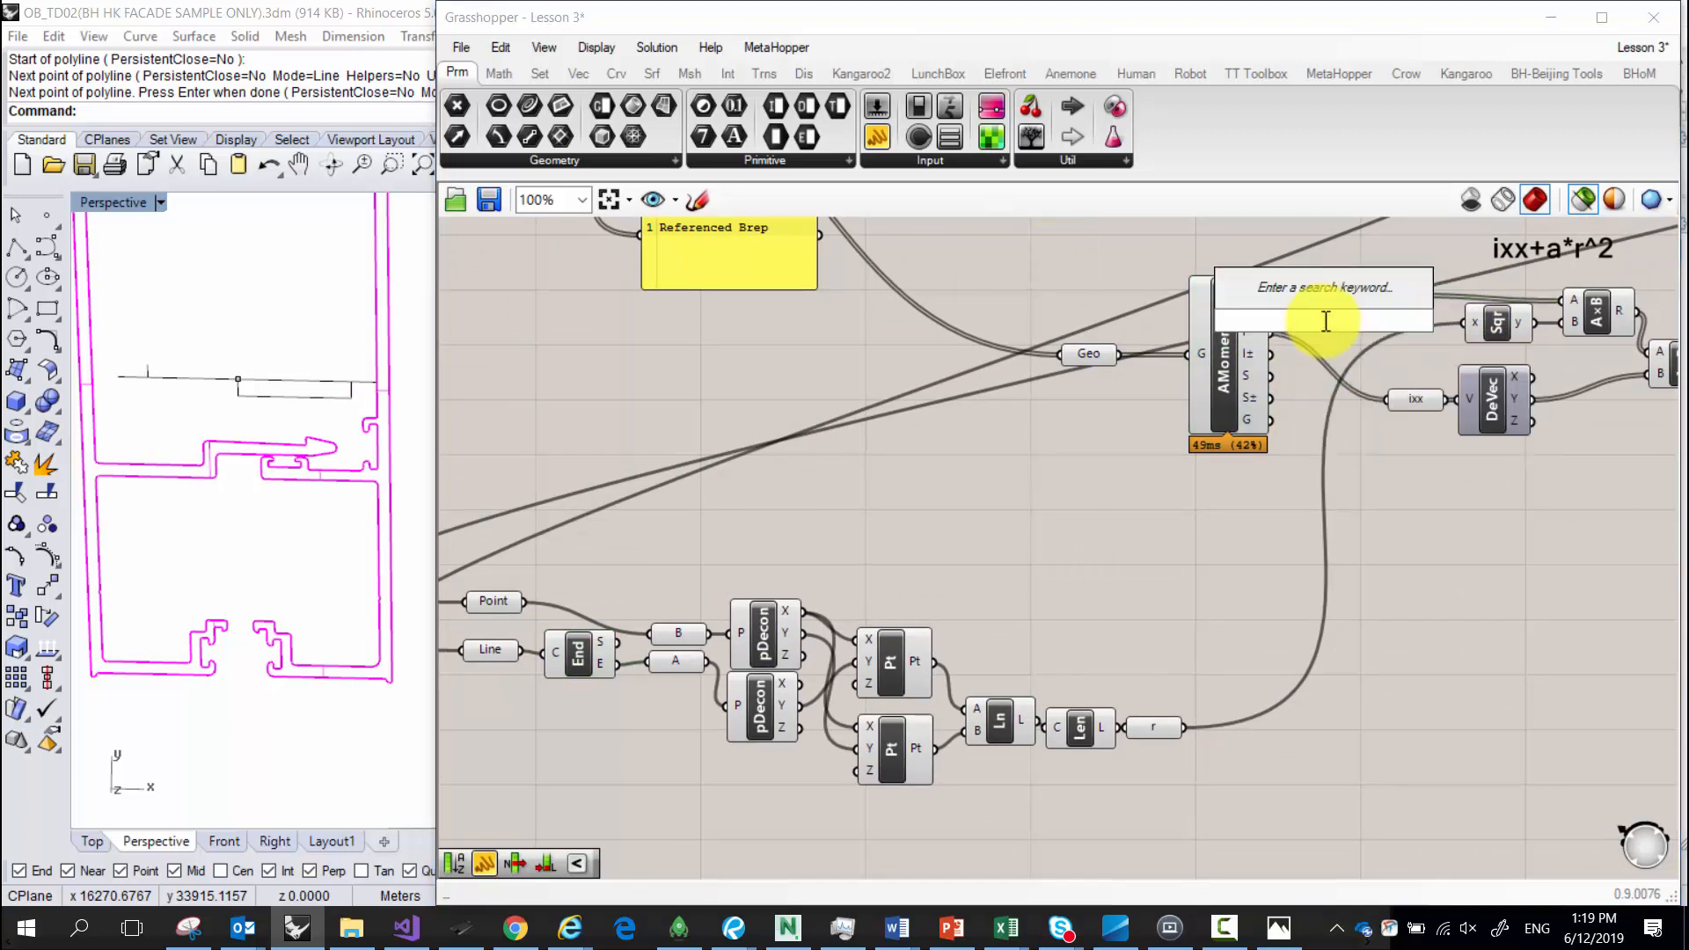
{"action": "type", "text": "pt"}
{"action": "key", "text": "Return"}
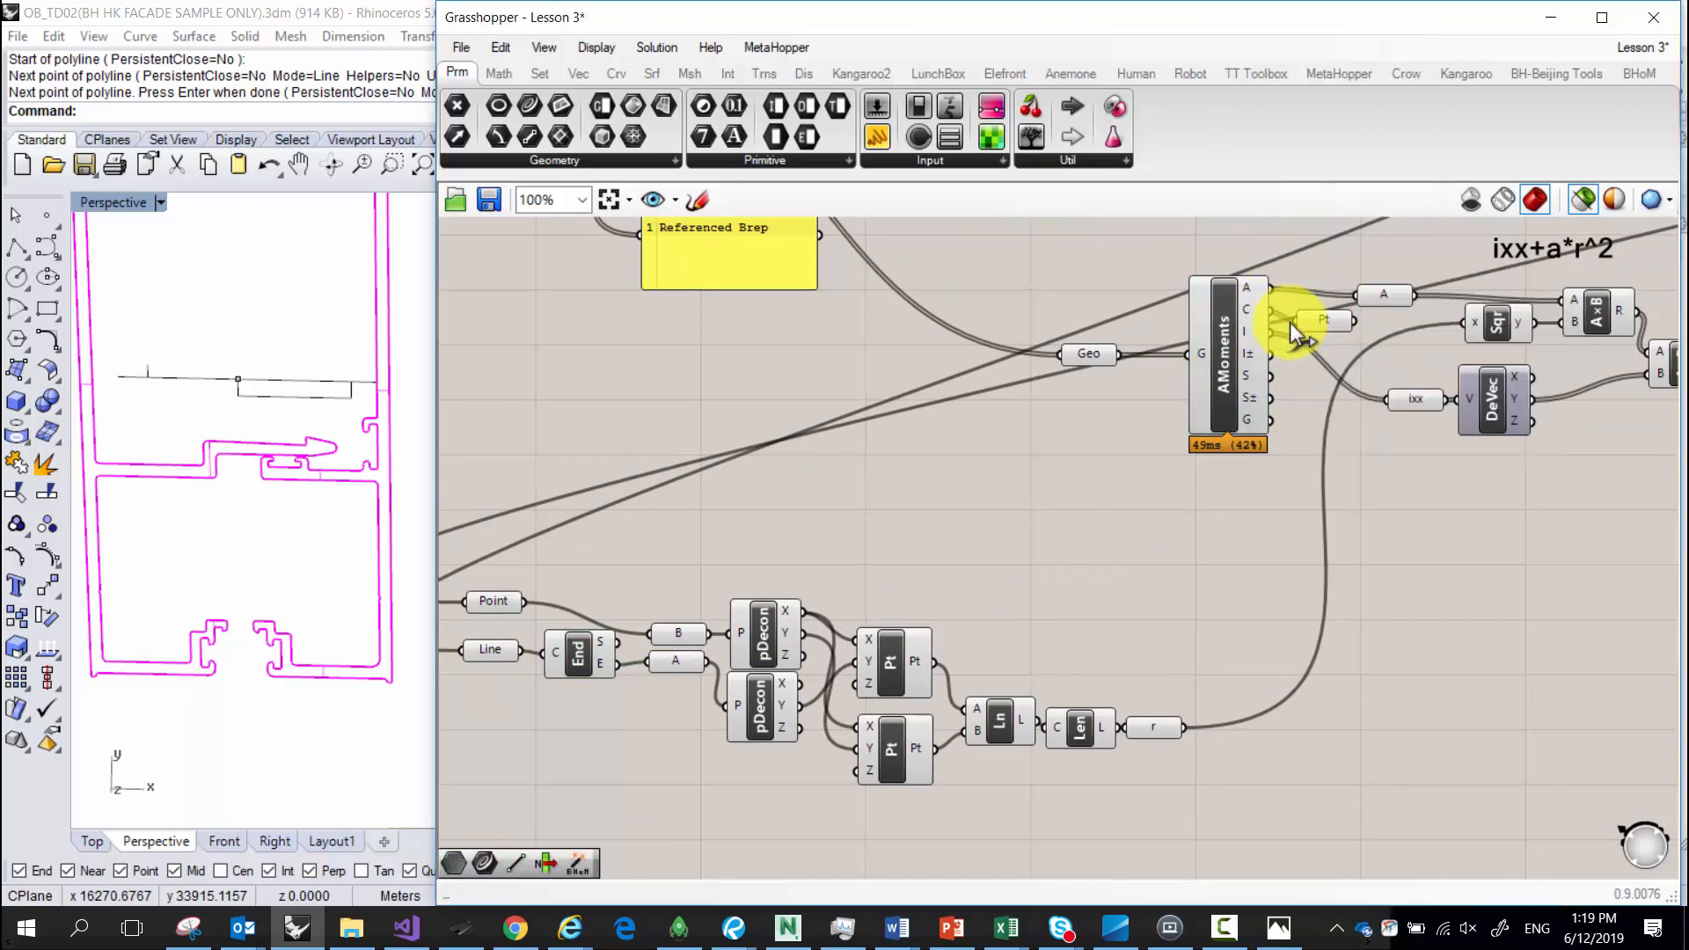
{"action": "scroll", "coordinate": [1374, 313], "scroll_direction": "down", "scroll_amount": 3}
{"action": "left_click_drag", "start_coordinate": [1374, 313], "coordinate": [1033, 468]}
{"action": "scroll", "coordinate": [979, 472], "scroll_direction": "up", "scroll_amount": 3}
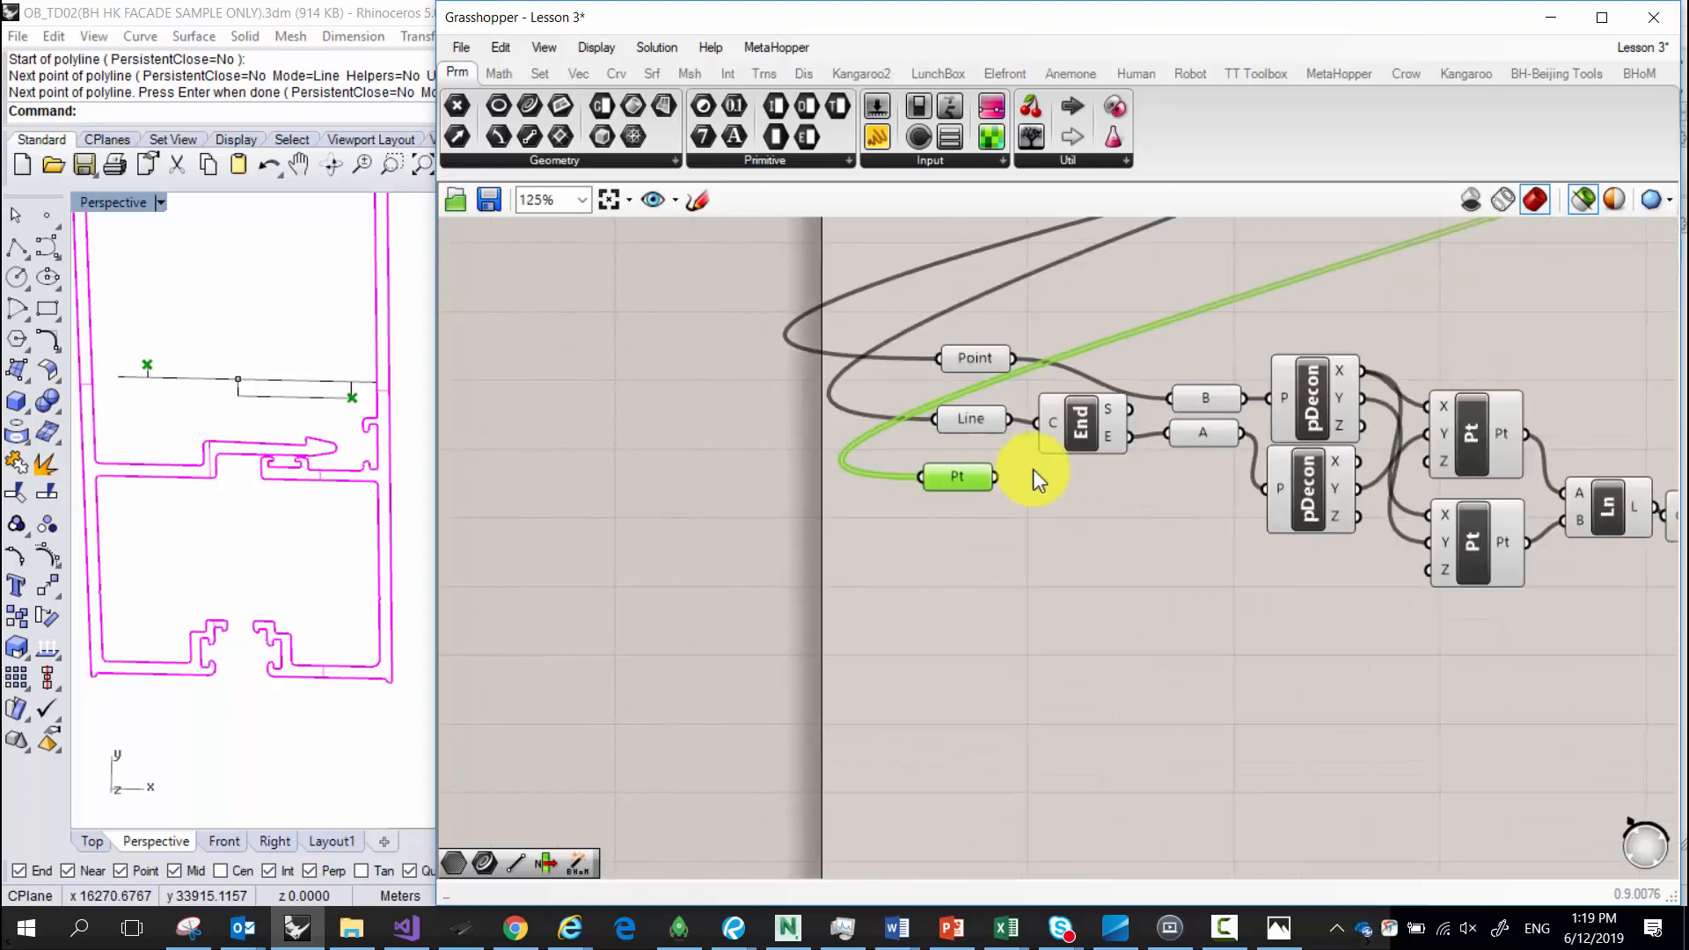
Delete the End component and the Line parameter from the r-distance branch.
{"action": "left_click", "coordinate": [1075, 426]}
{"action": "key", "text": "Delete"}
{"action": "left_click", "coordinate": [970, 420]}
{"action": "key", "text": "Delete"}
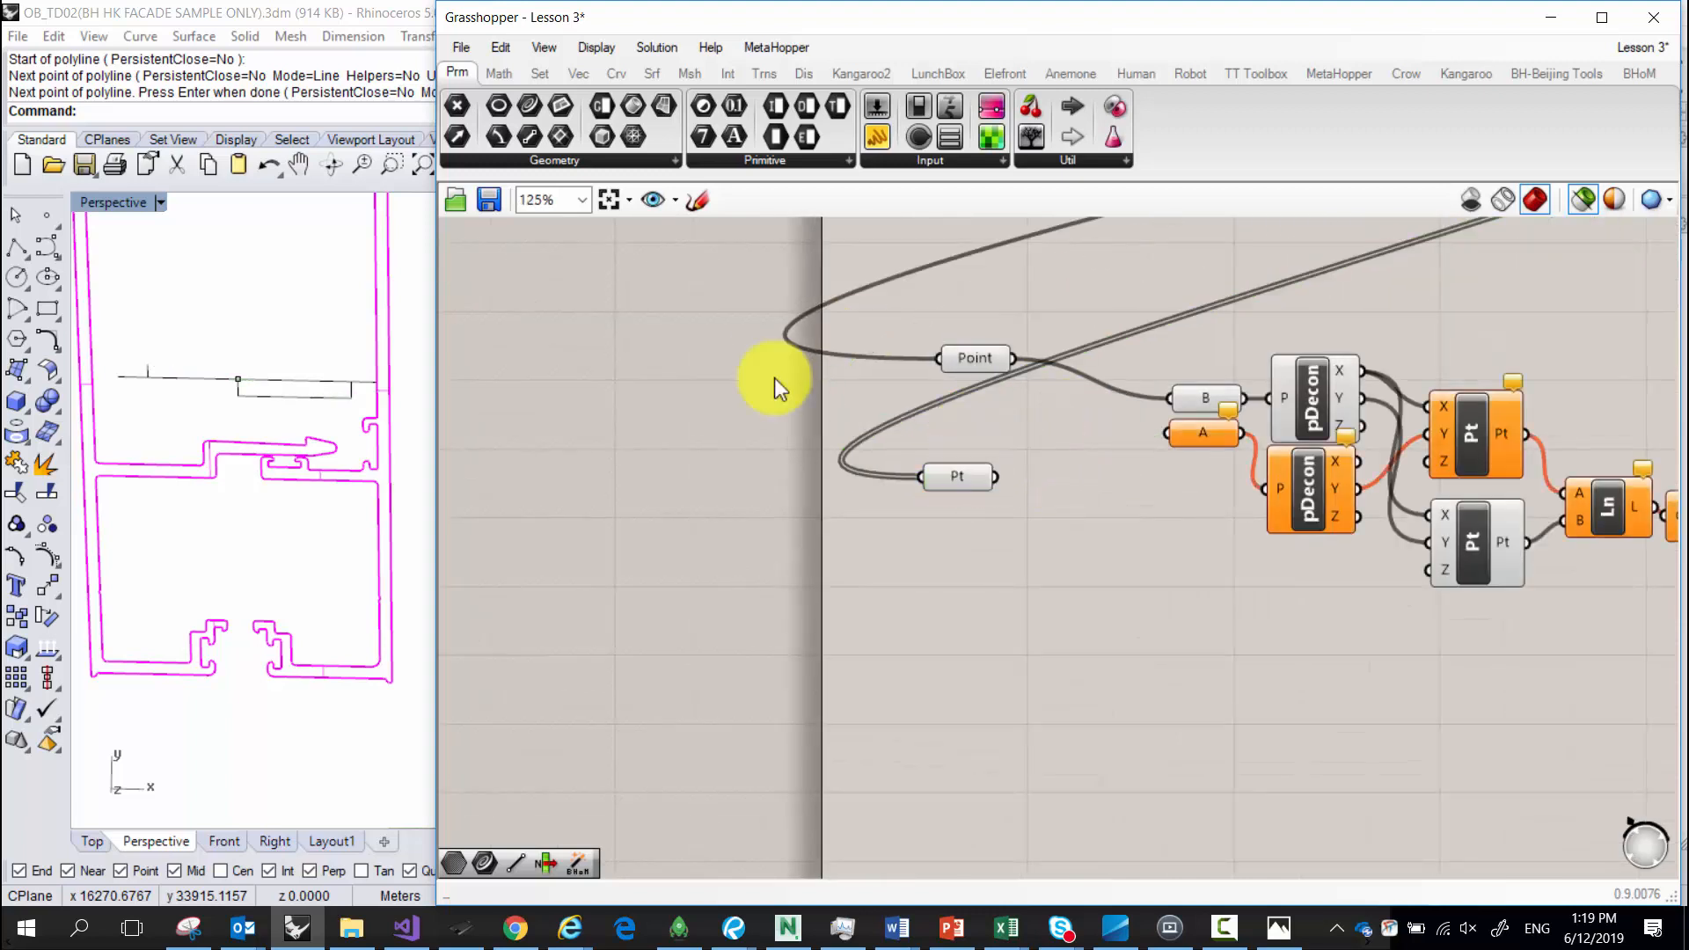
Move the Pt parameter up beneath the Point parameter and check the centroid coordinates it holds.
{"action": "left_click_drag", "start_coordinate": [968, 481], "coordinate": [994, 430]}
{"action": "right_click_drag", "start_coordinate": [997, 437], "coordinate": [954, 449]}
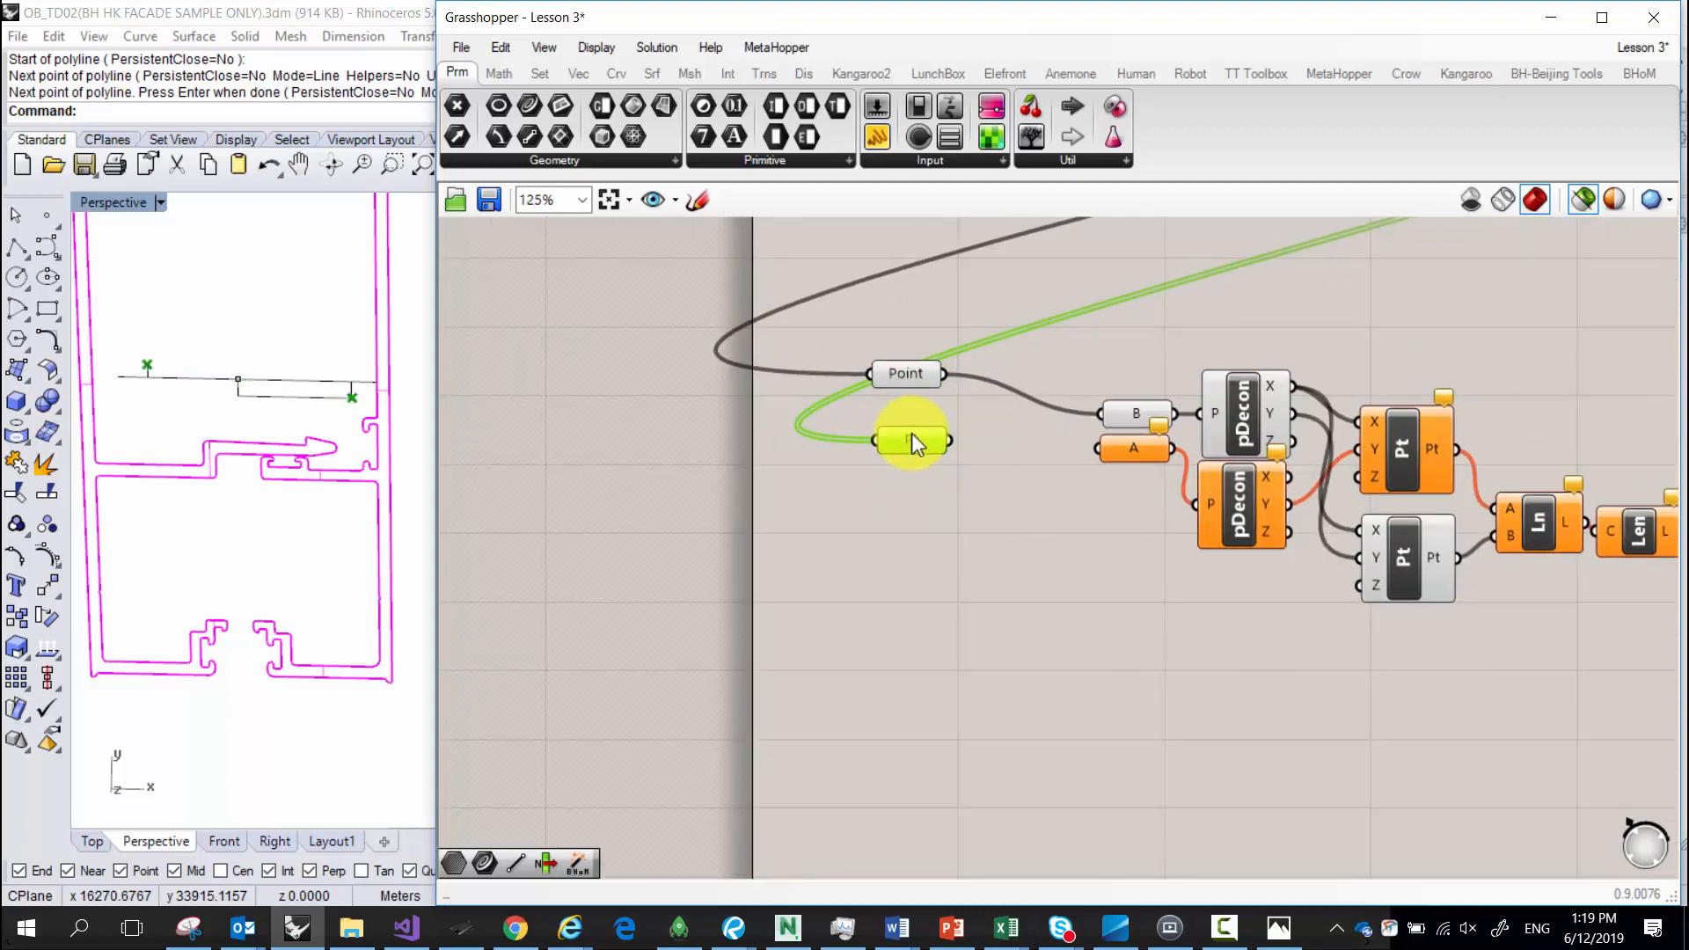
{"action": "mouse_move", "coordinate": [913, 436]}
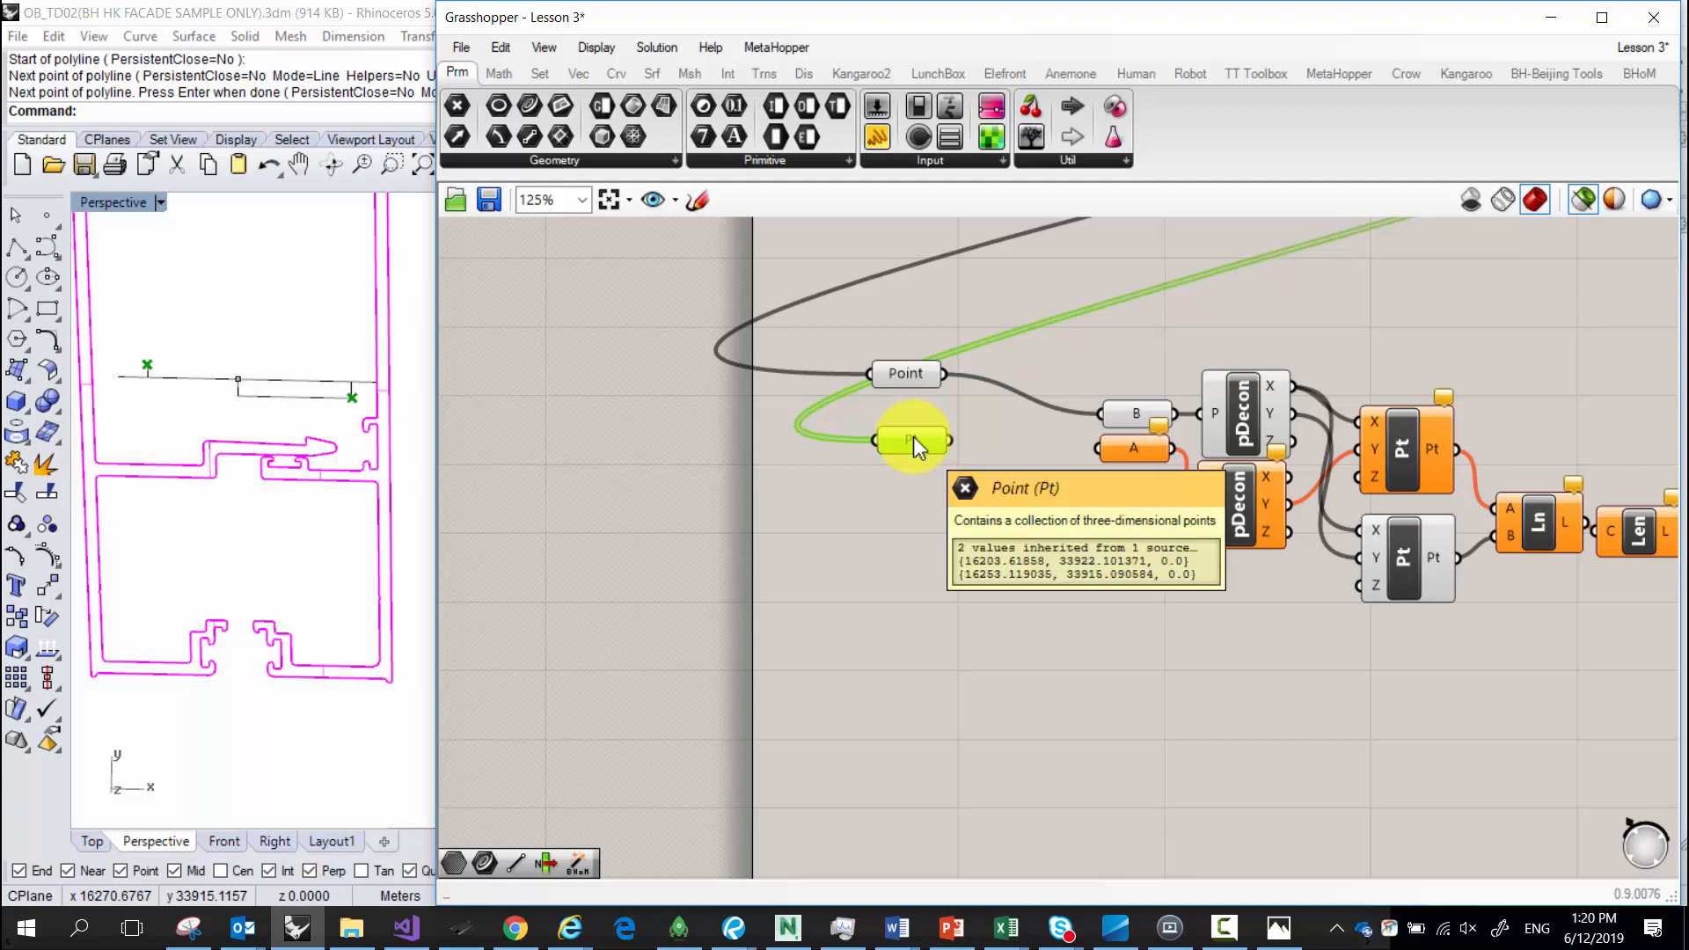
Examine the vertical offsets between the profile centroids and the common centroid line in the Rhino viewport.
{"action": "scroll", "coordinate": [311, 383], "scroll_direction": "up", "scroll_amount": 4}
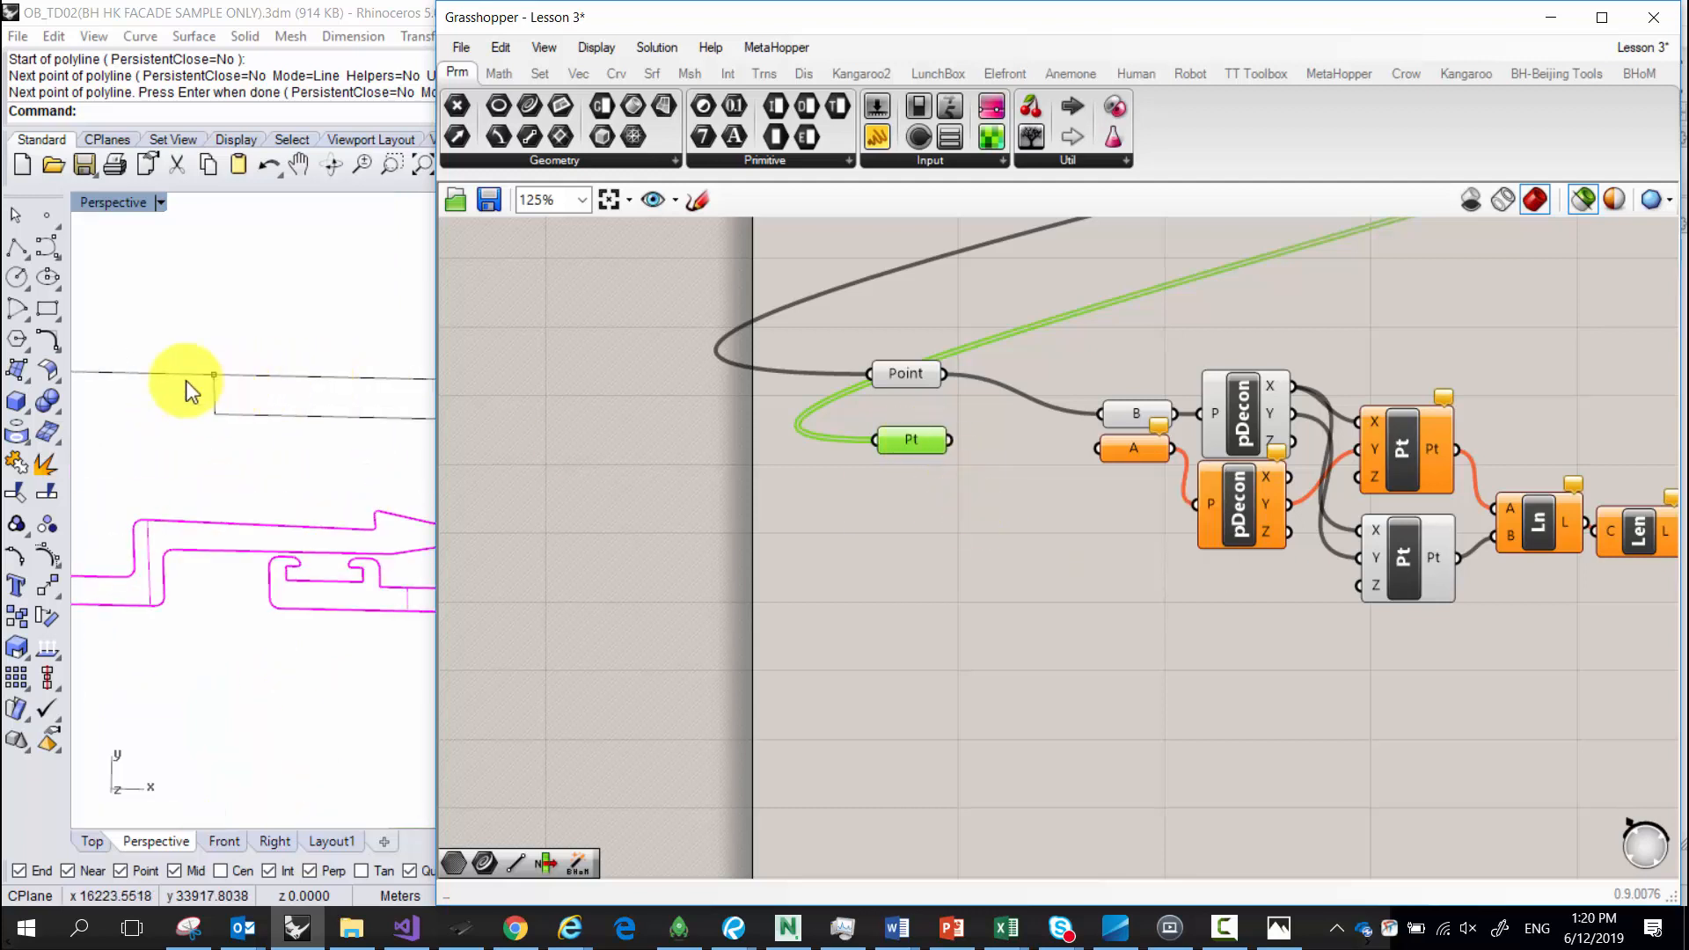
{"action": "scroll", "coordinate": [389, 388], "scroll_direction": "down", "scroll_amount": 2}
{"action": "scroll", "coordinate": [327, 395], "scroll_direction": "down", "scroll_amount": 4}
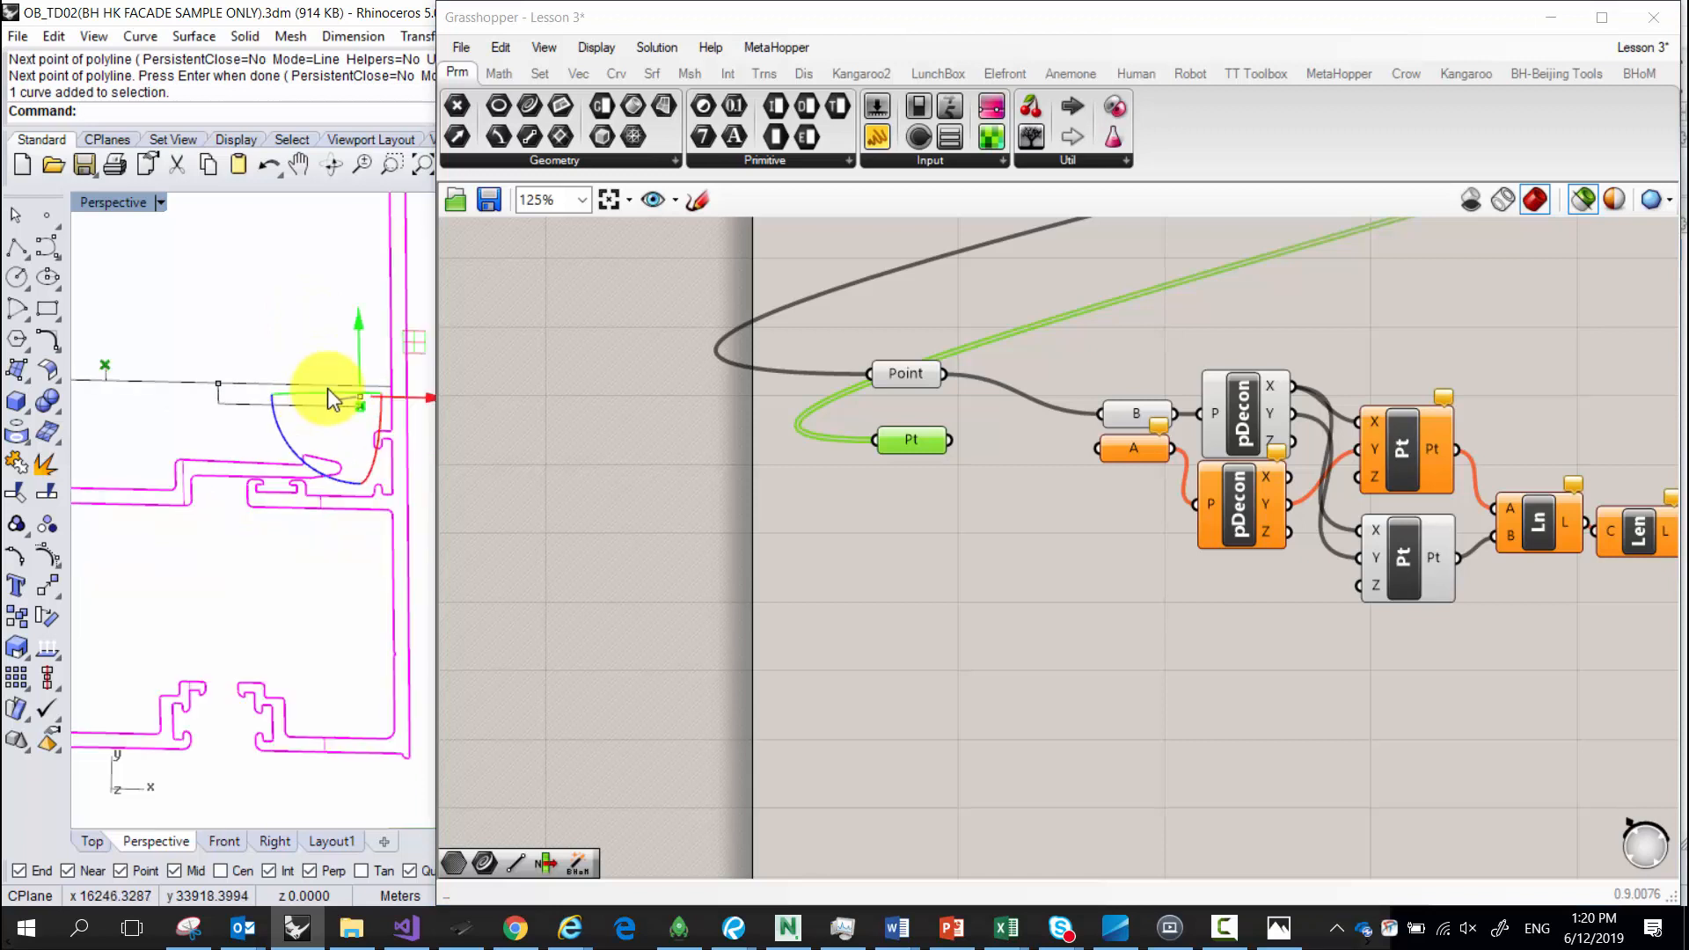
{"action": "left_click_drag", "start_coordinate": [913, 445], "coordinate": [898, 445]}
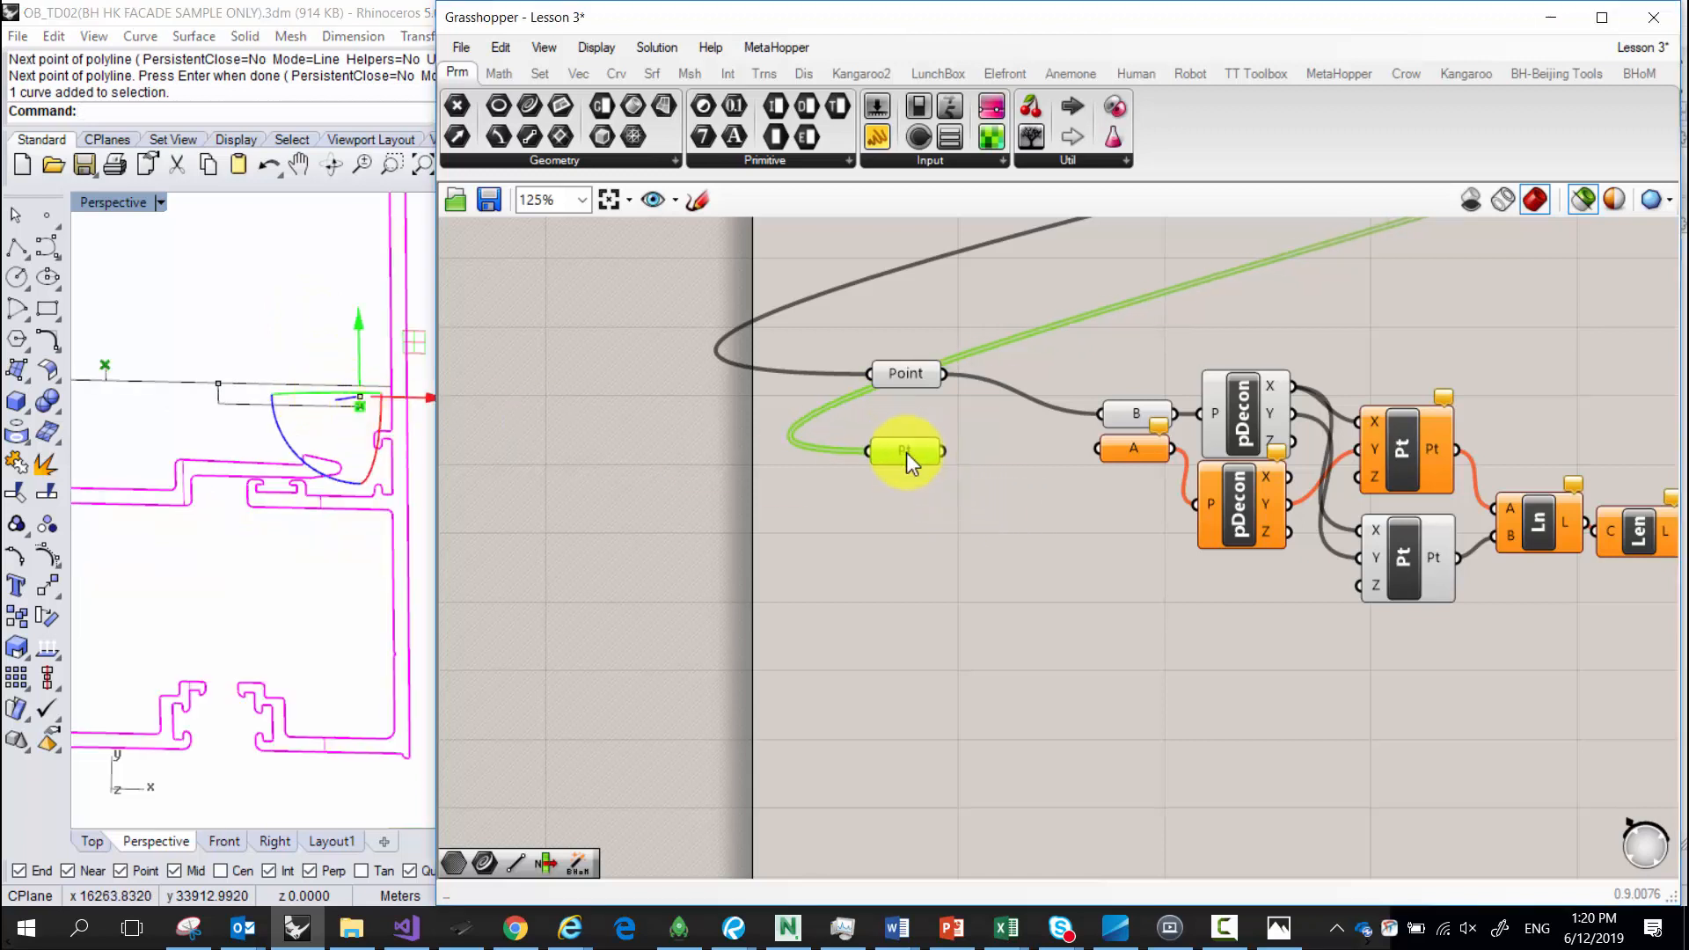
{"action": "left_click", "coordinate": [121, 408]}
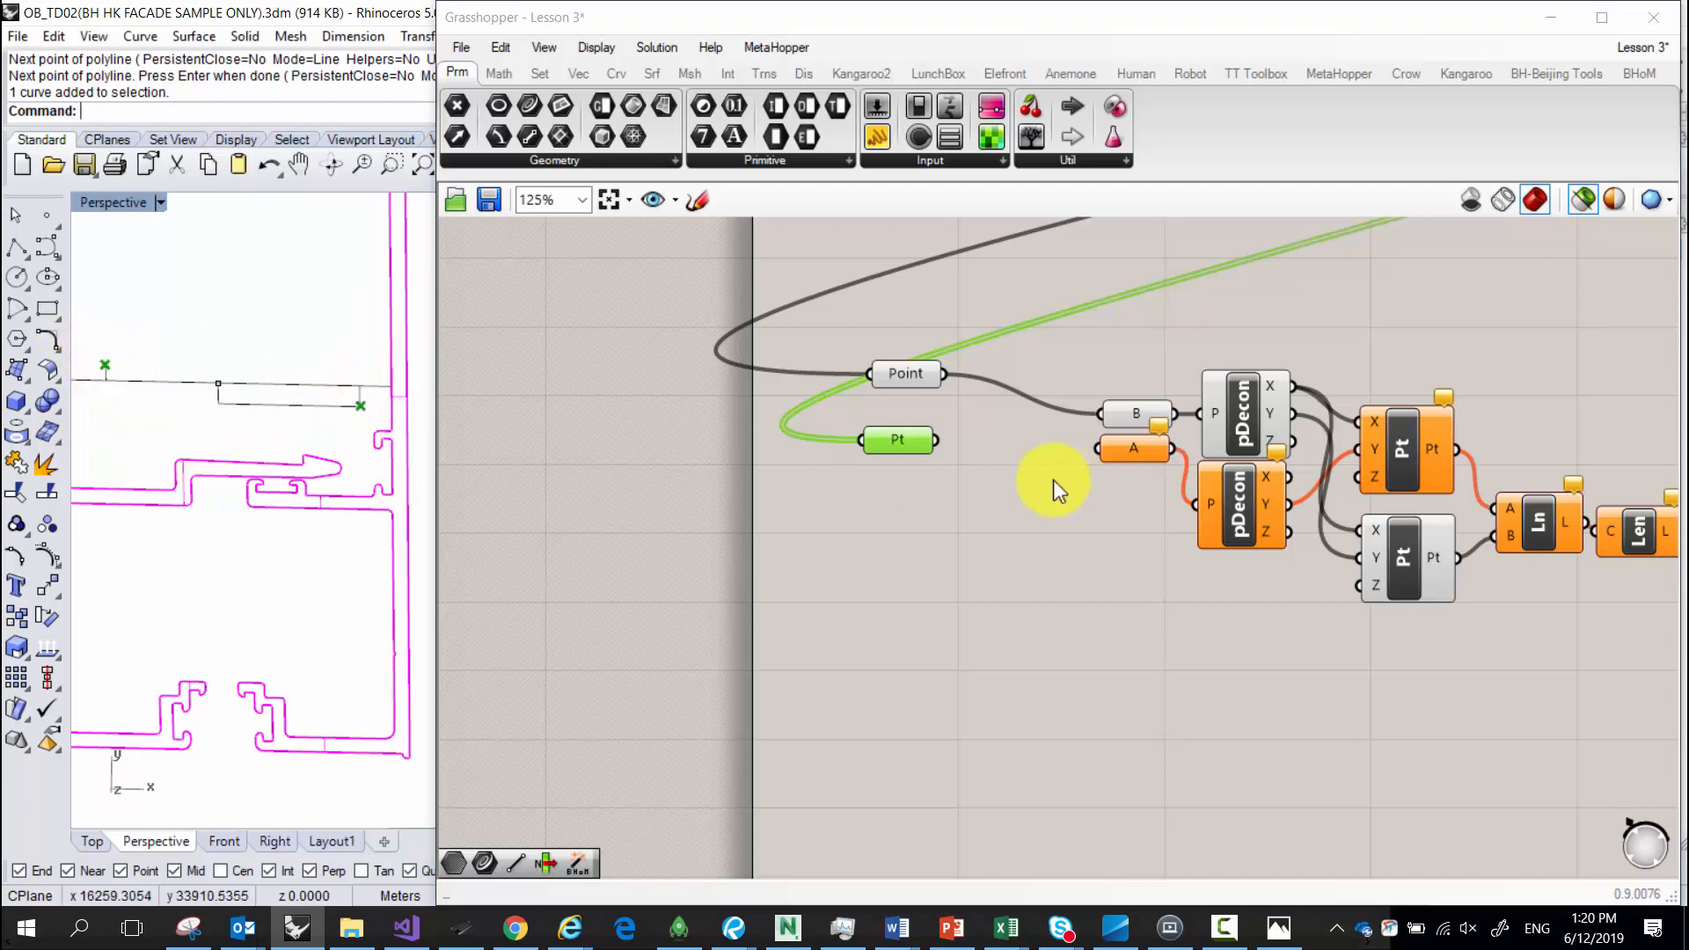
{"action": "right_click_drag", "start_coordinate": [861, 380], "coordinate": [716, 376]}
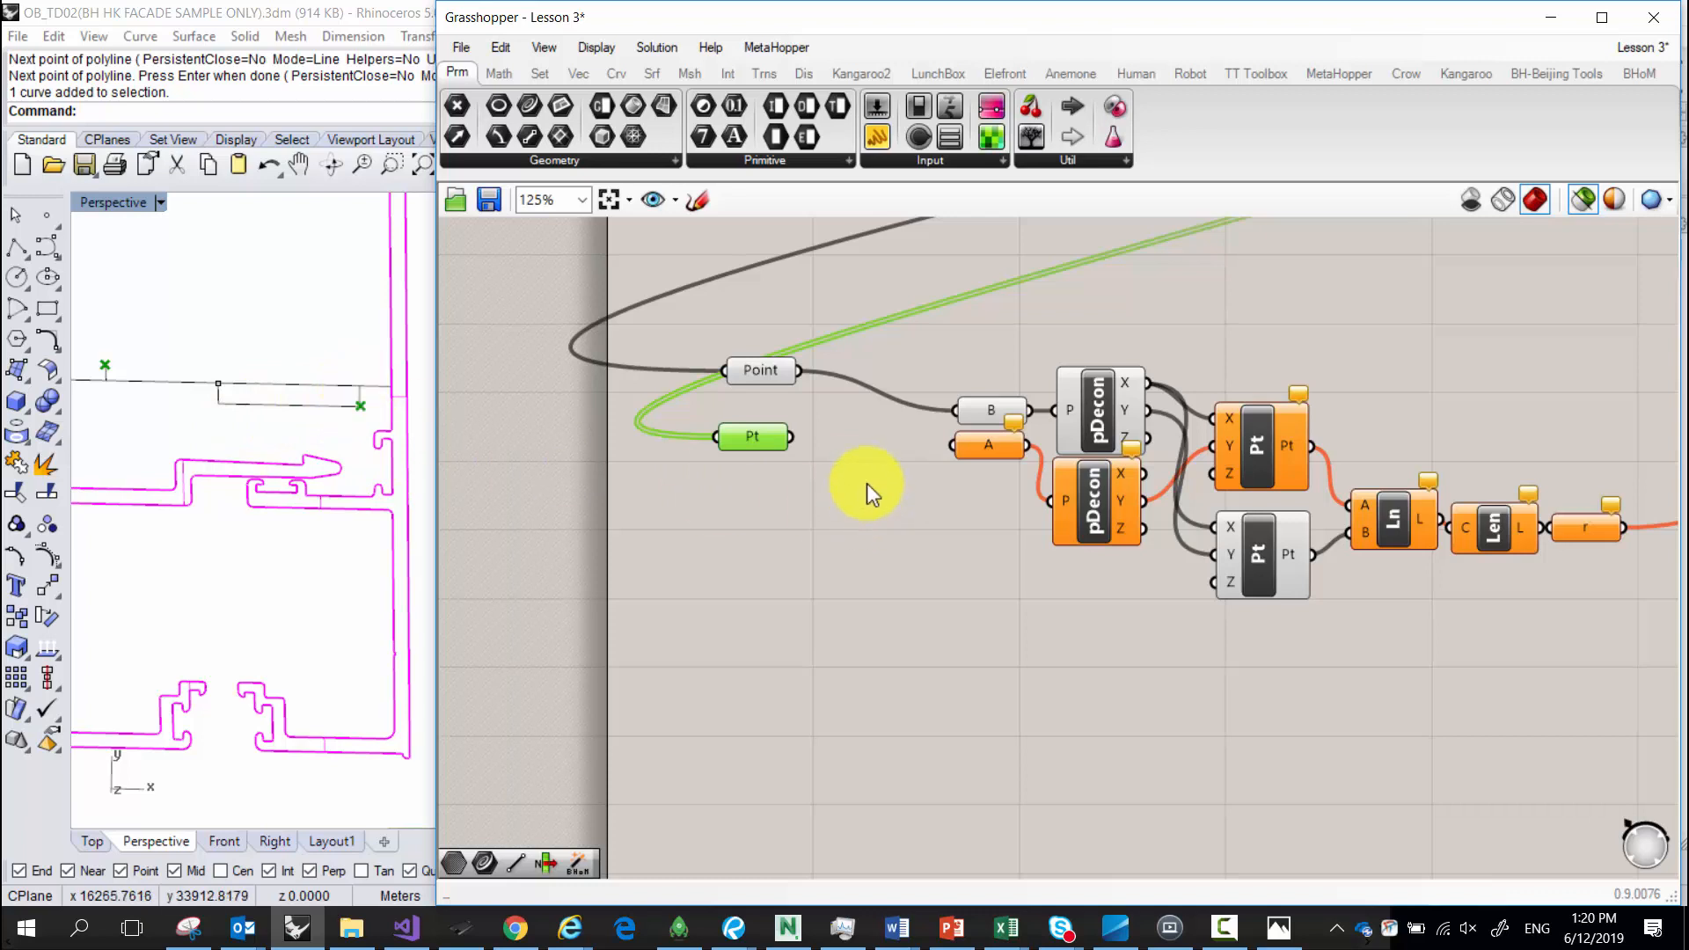
{"action": "mouse_move", "coordinate": [758, 443]}
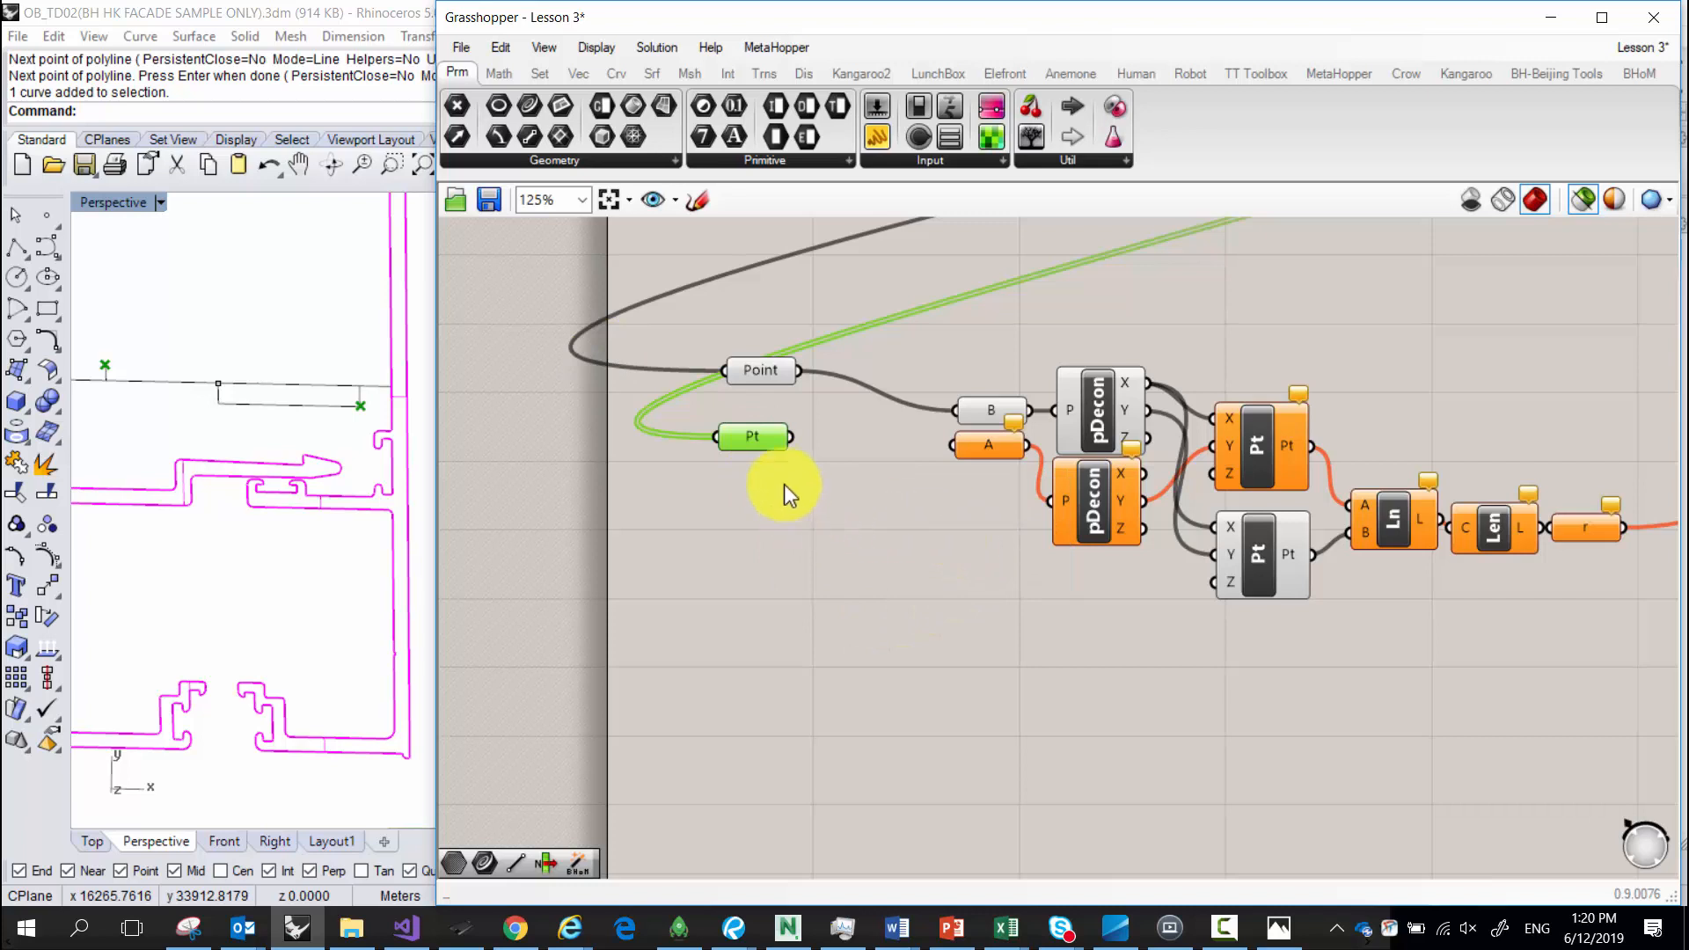
Shift the lower Construct Point component slightly down and connect the Pt centroid parameter to parameter A.
{"action": "left_click", "coordinate": [1262, 552]}
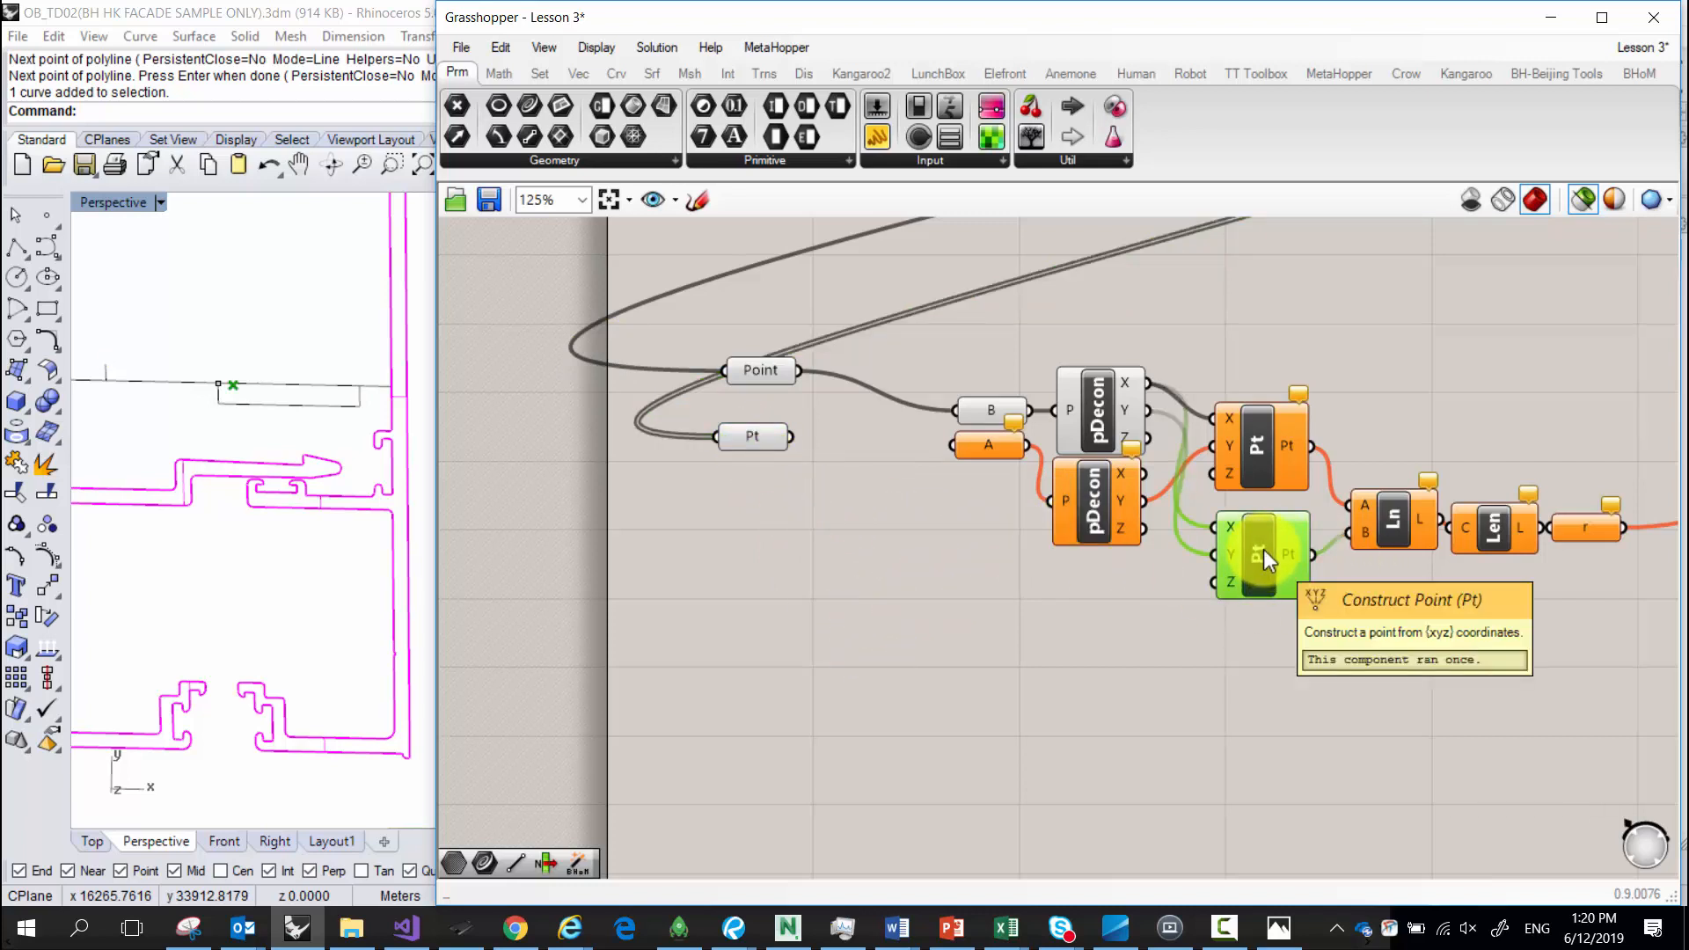
{"action": "left_click_drag", "start_coordinate": [1263, 549], "coordinate": [1267, 565]}
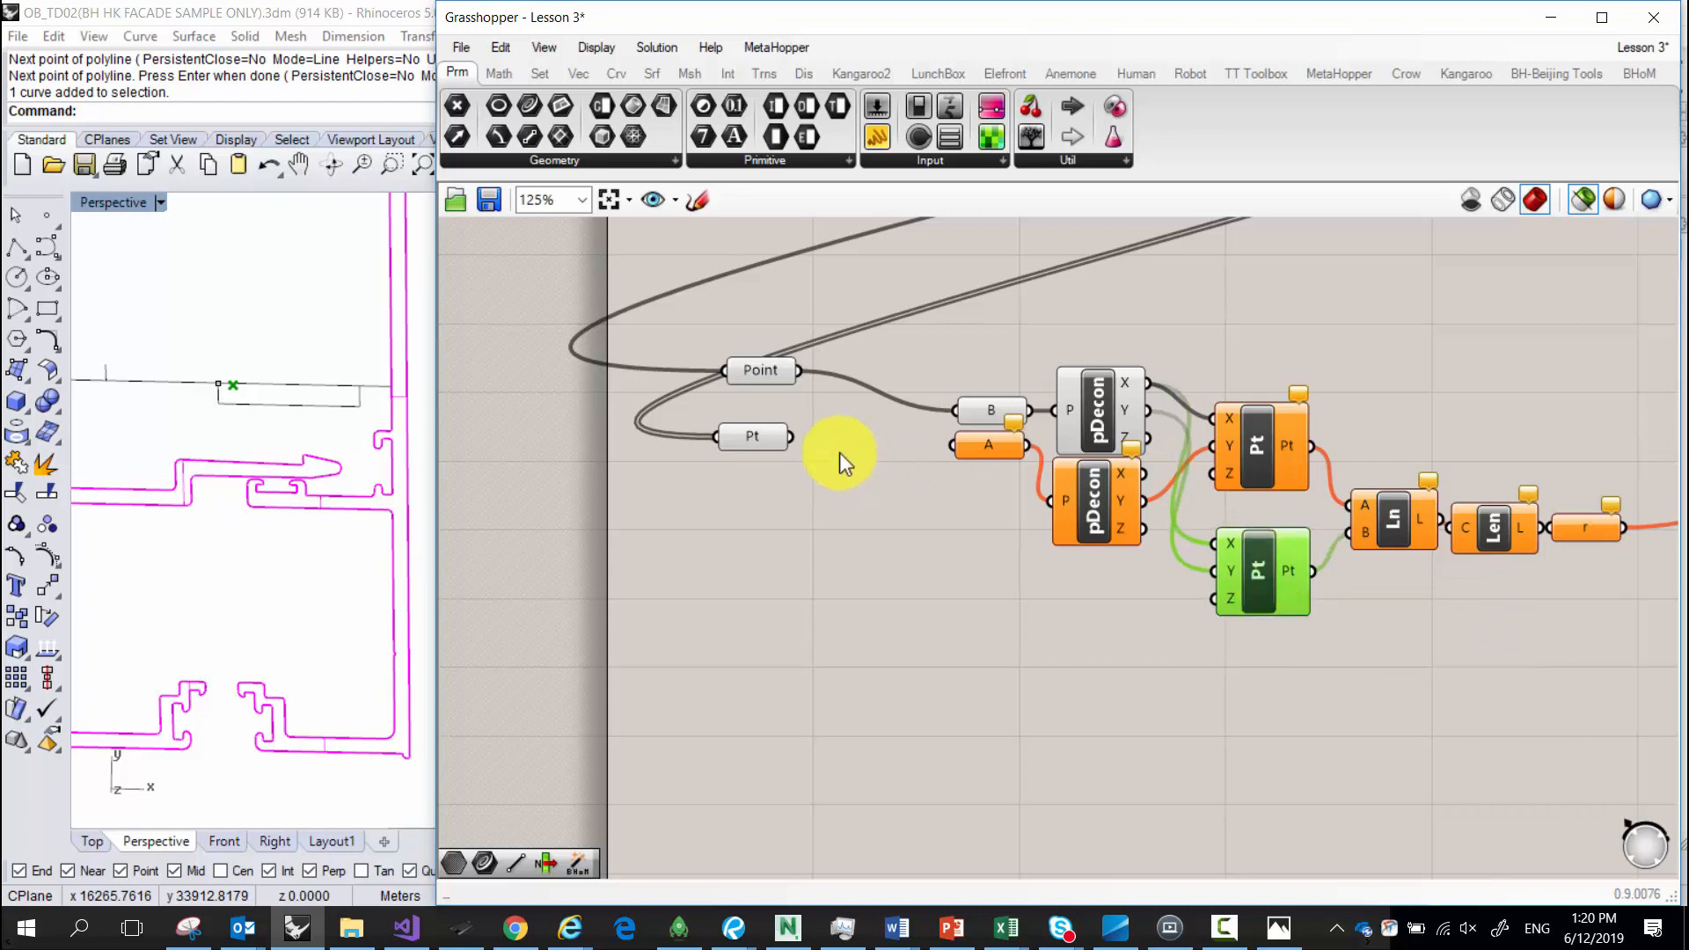
{"action": "left_click_drag", "start_coordinate": [789, 438], "coordinate": [959, 445]}
{"action": "right_click_drag", "start_coordinate": [1078, 508], "coordinate": [967, 489]}
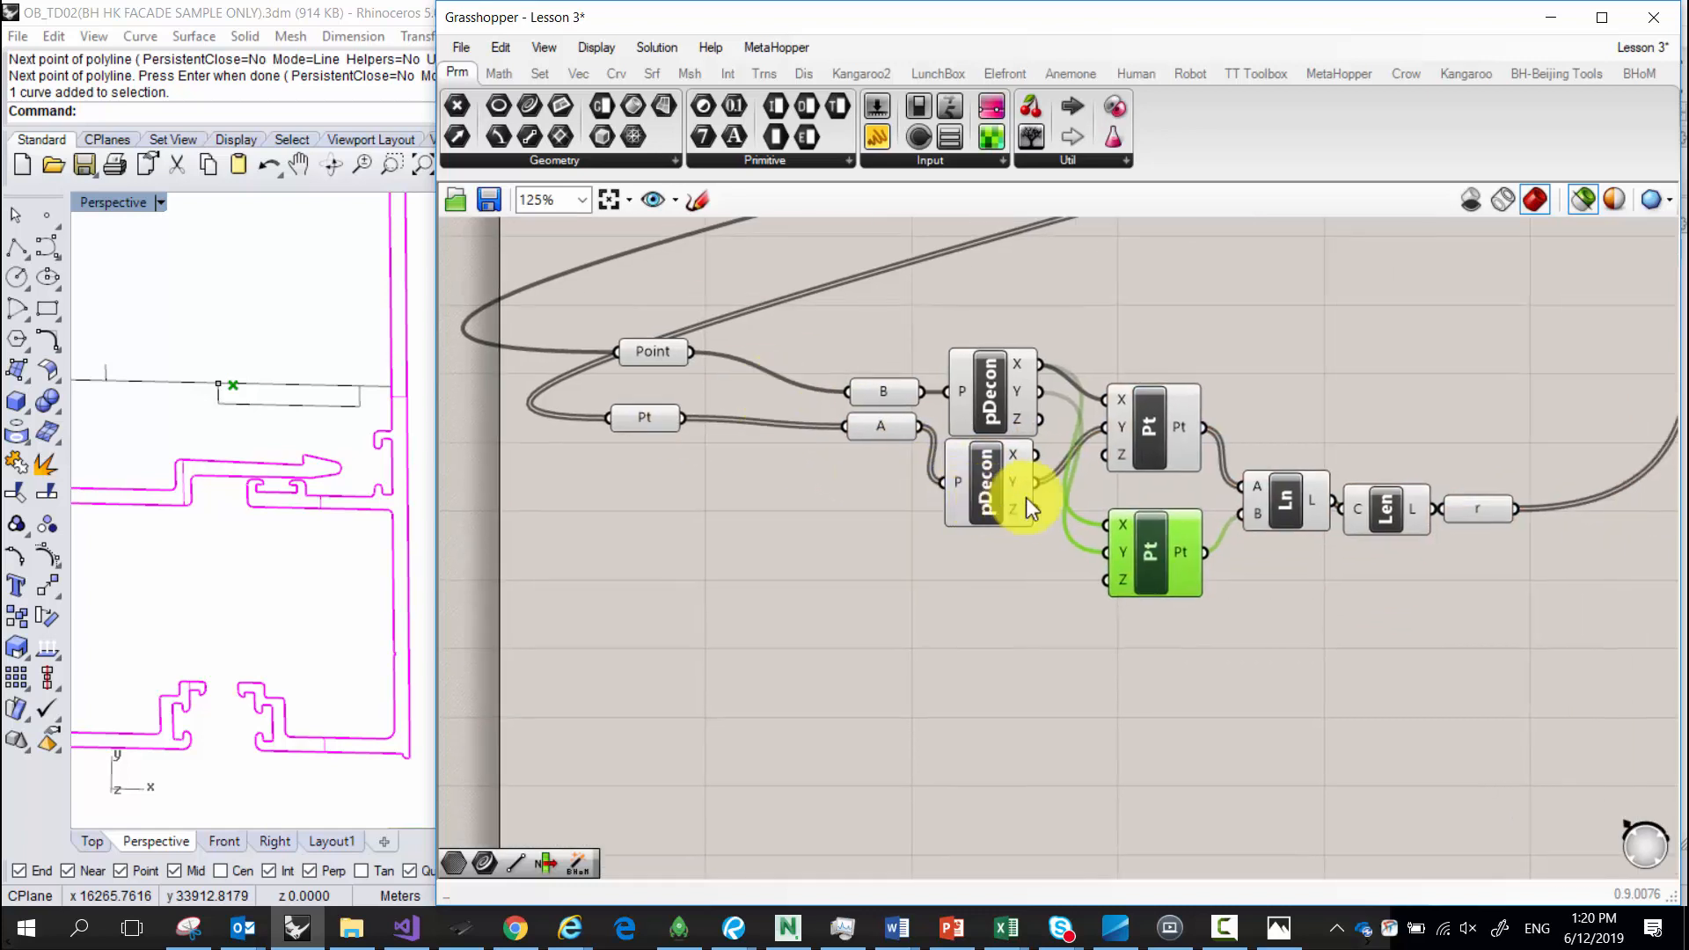
Compare the points that the upper and lower Construct Point components preview in the Rhino viewport.
{"action": "left_click", "coordinate": [1156, 450]}
{"action": "left_click_drag", "start_coordinate": [1165, 538], "coordinate": [1161, 531]}
{"action": "left_click", "coordinate": [1156, 444]}
{"action": "left_click", "coordinate": [1153, 545]}
{"action": "left_click", "coordinate": [1156, 458]}
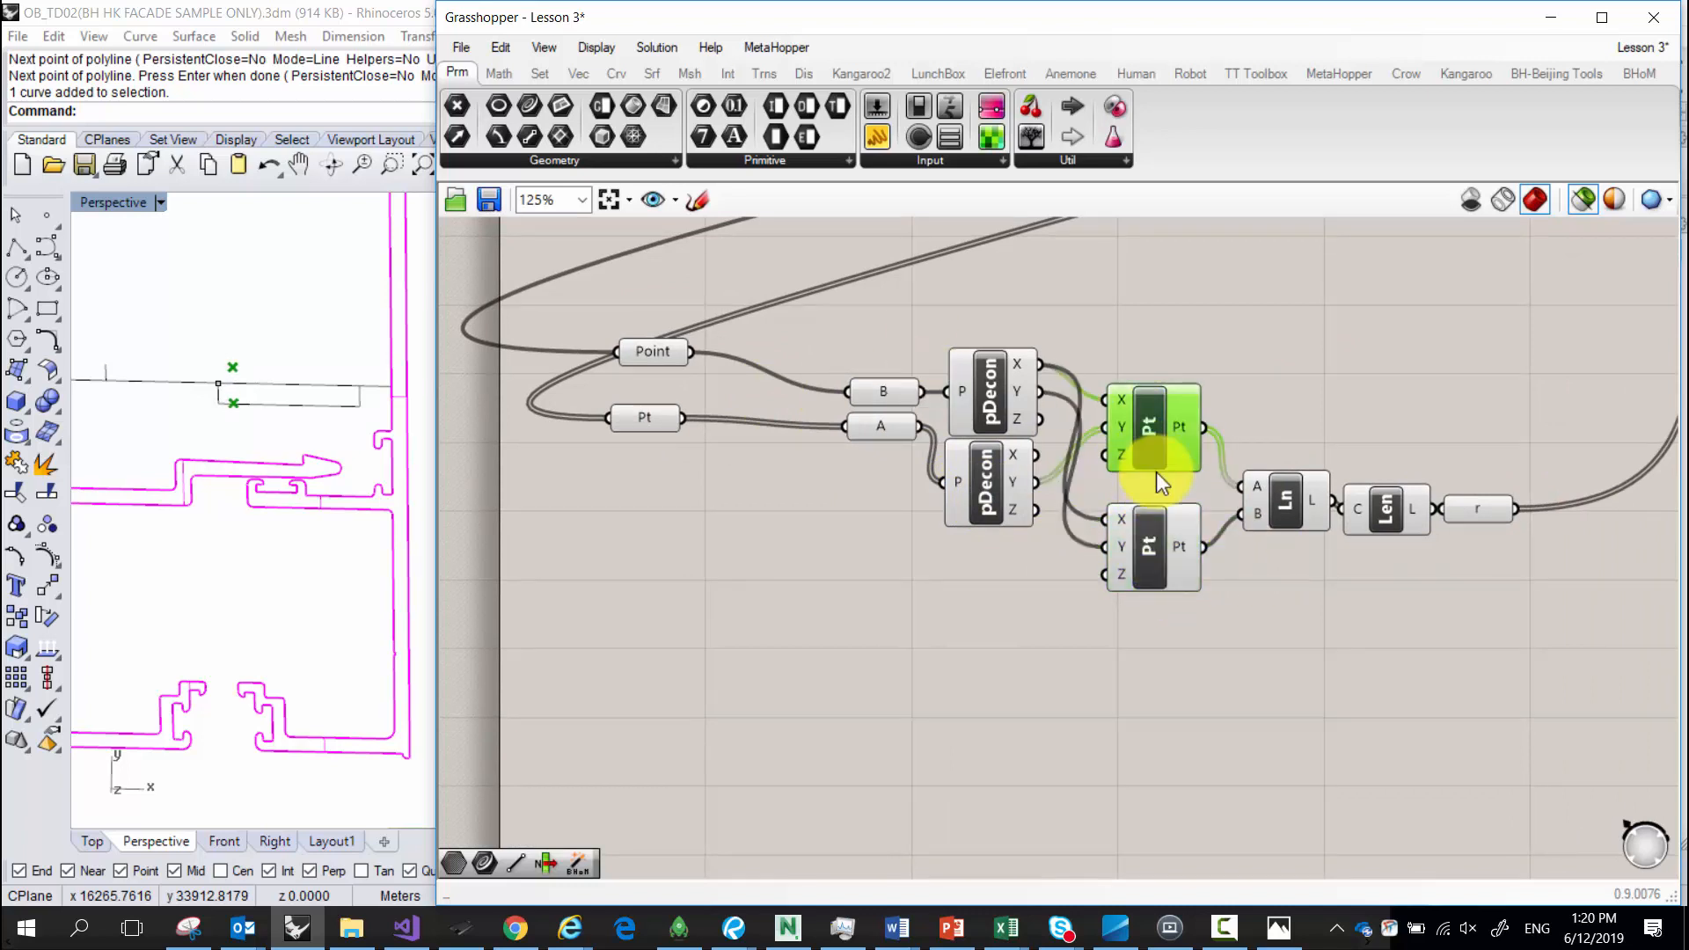
{"action": "left_click", "coordinate": [1164, 551]}
{"action": "left_click", "coordinate": [1157, 446]}
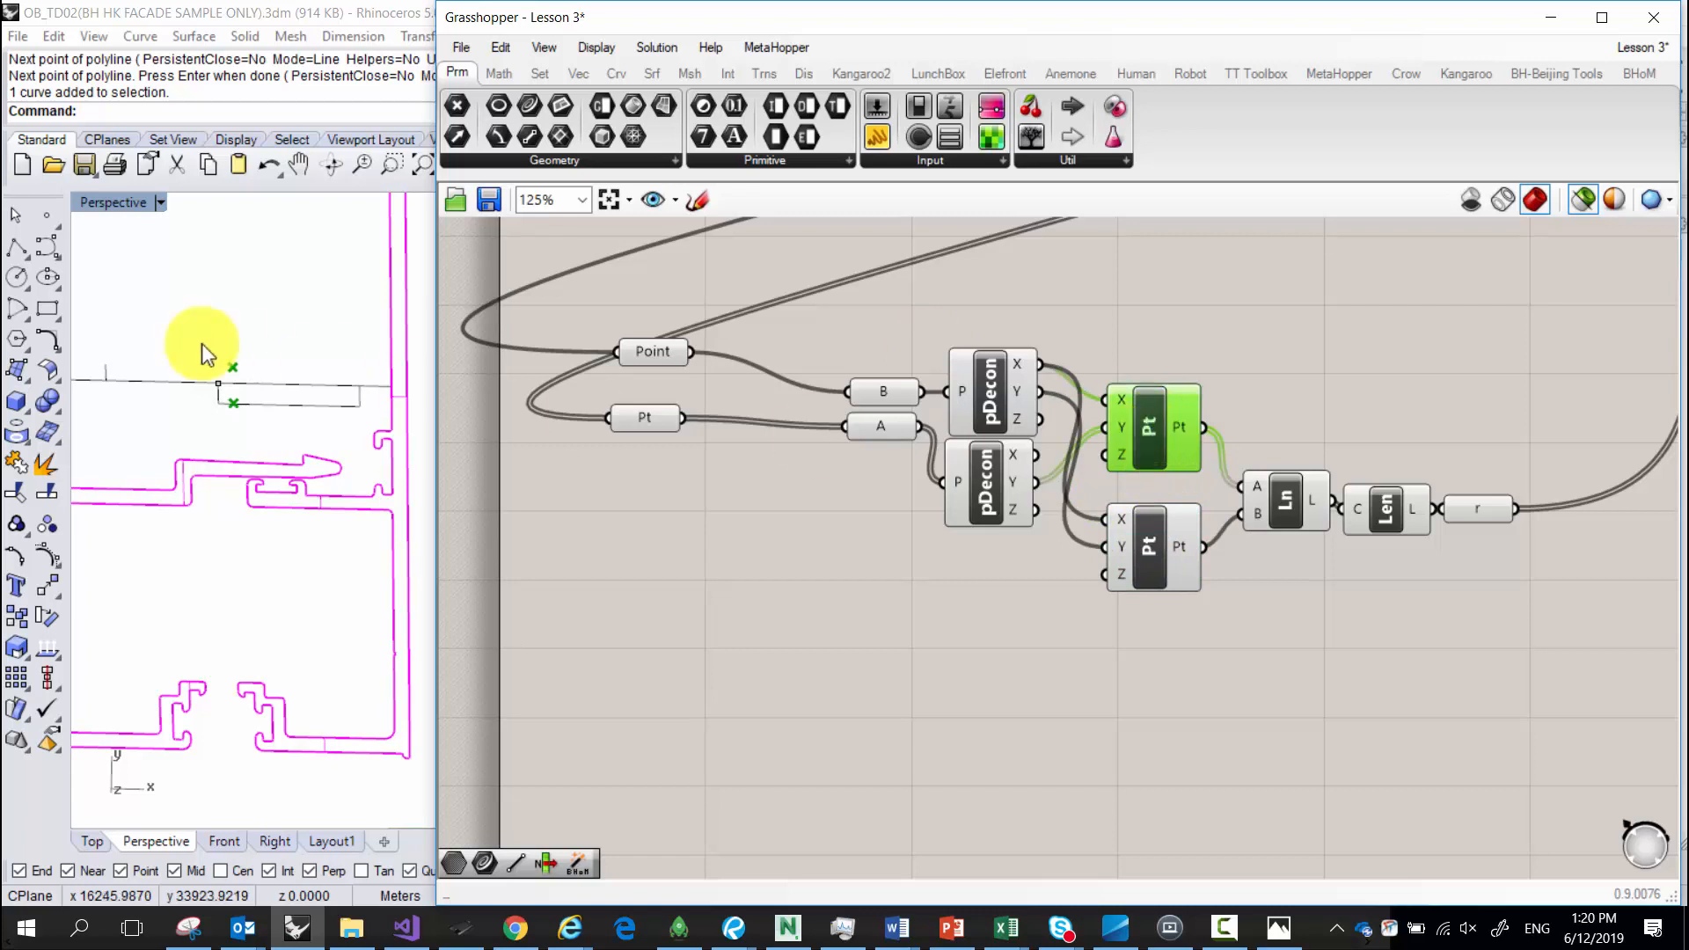
{"action": "left_click", "coordinate": [1163, 529]}
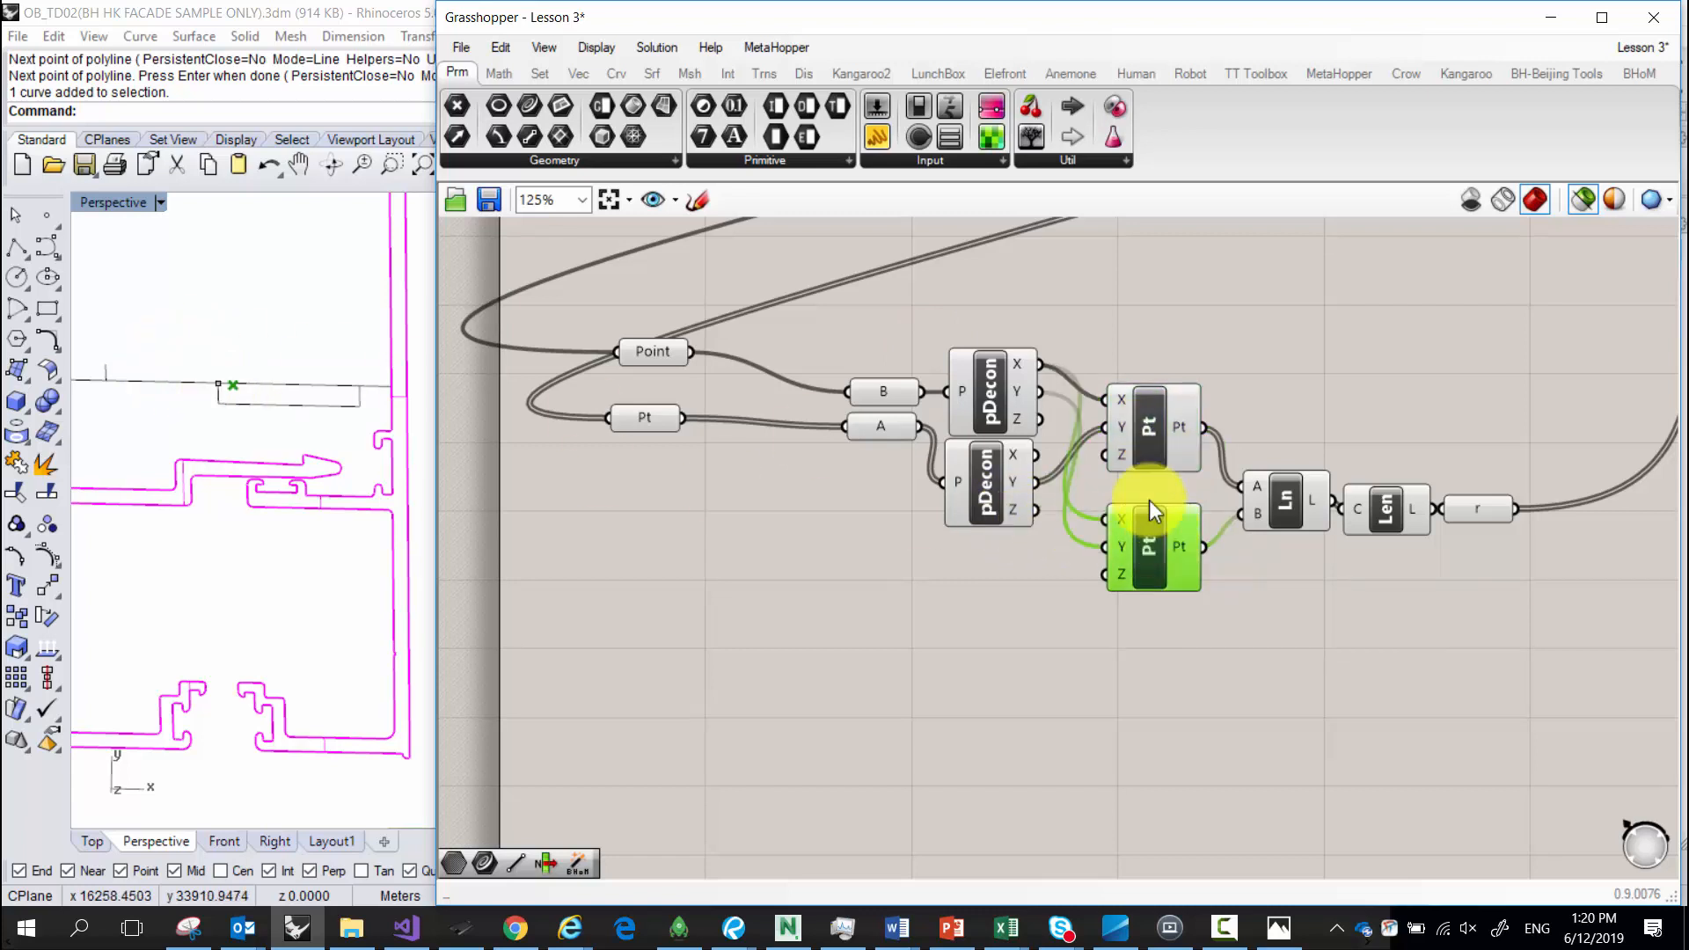
{"action": "left_click", "coordinate": [1144, 444]}
{"action": "left_click", "coordinate": [1217, 616]}
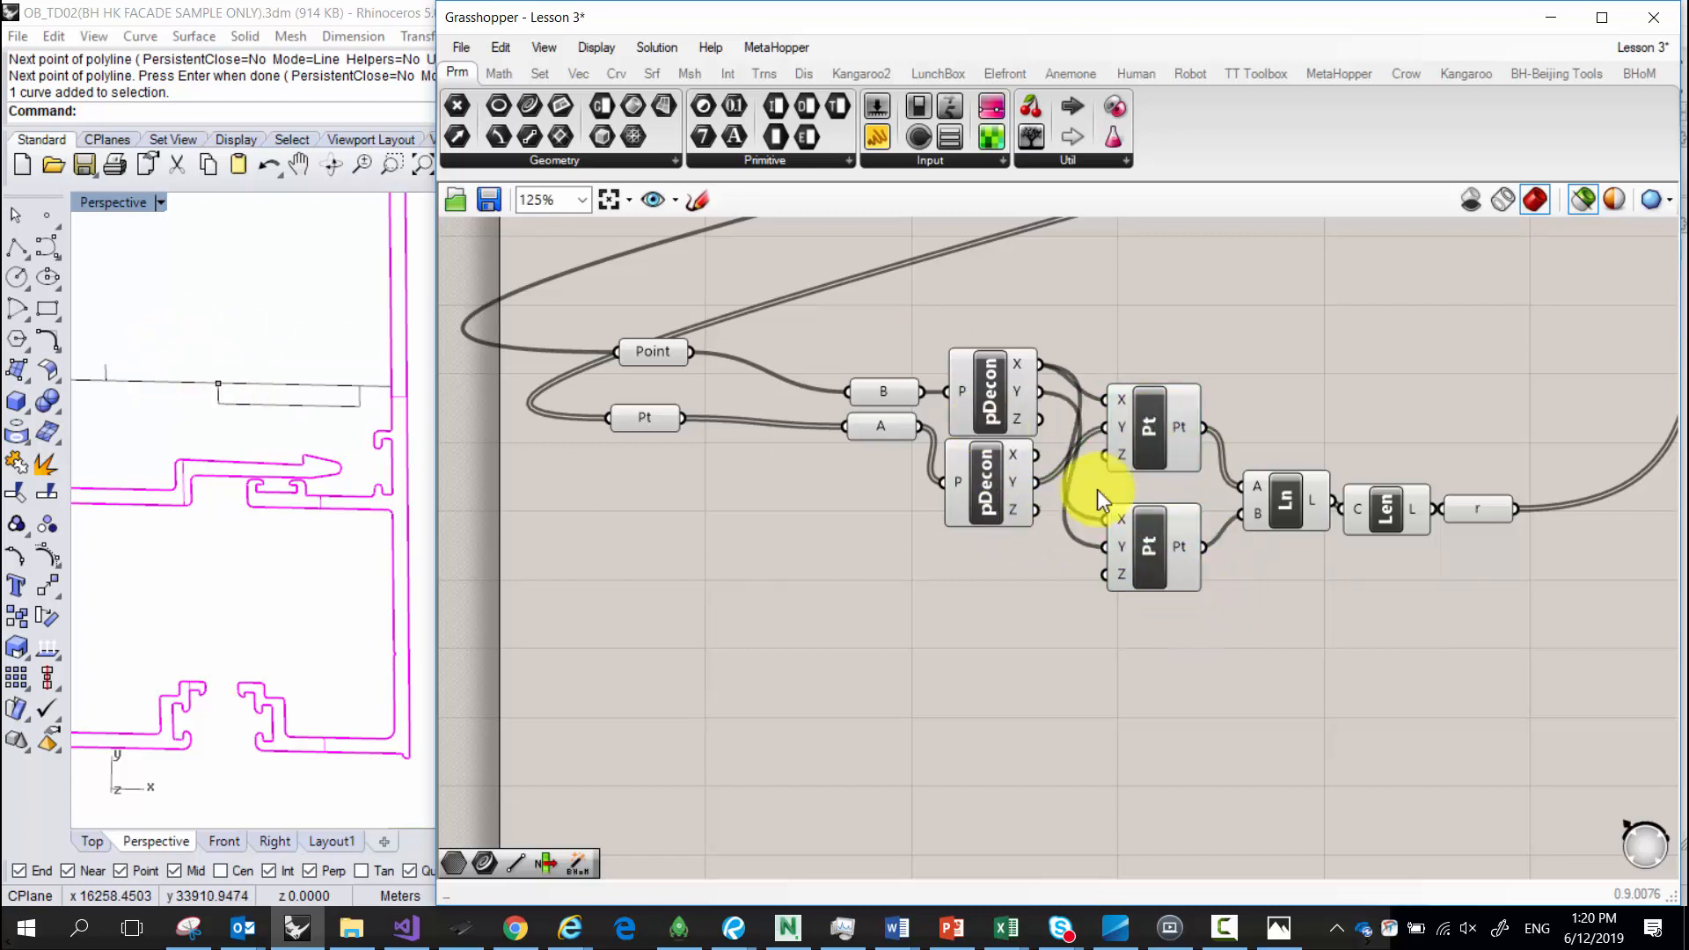
Rewire the upper Construct Point to take X from A's deconstructed point and Y from B's deconstructed point.
{"action": "left_click", "coordinate": [1023, 380]}
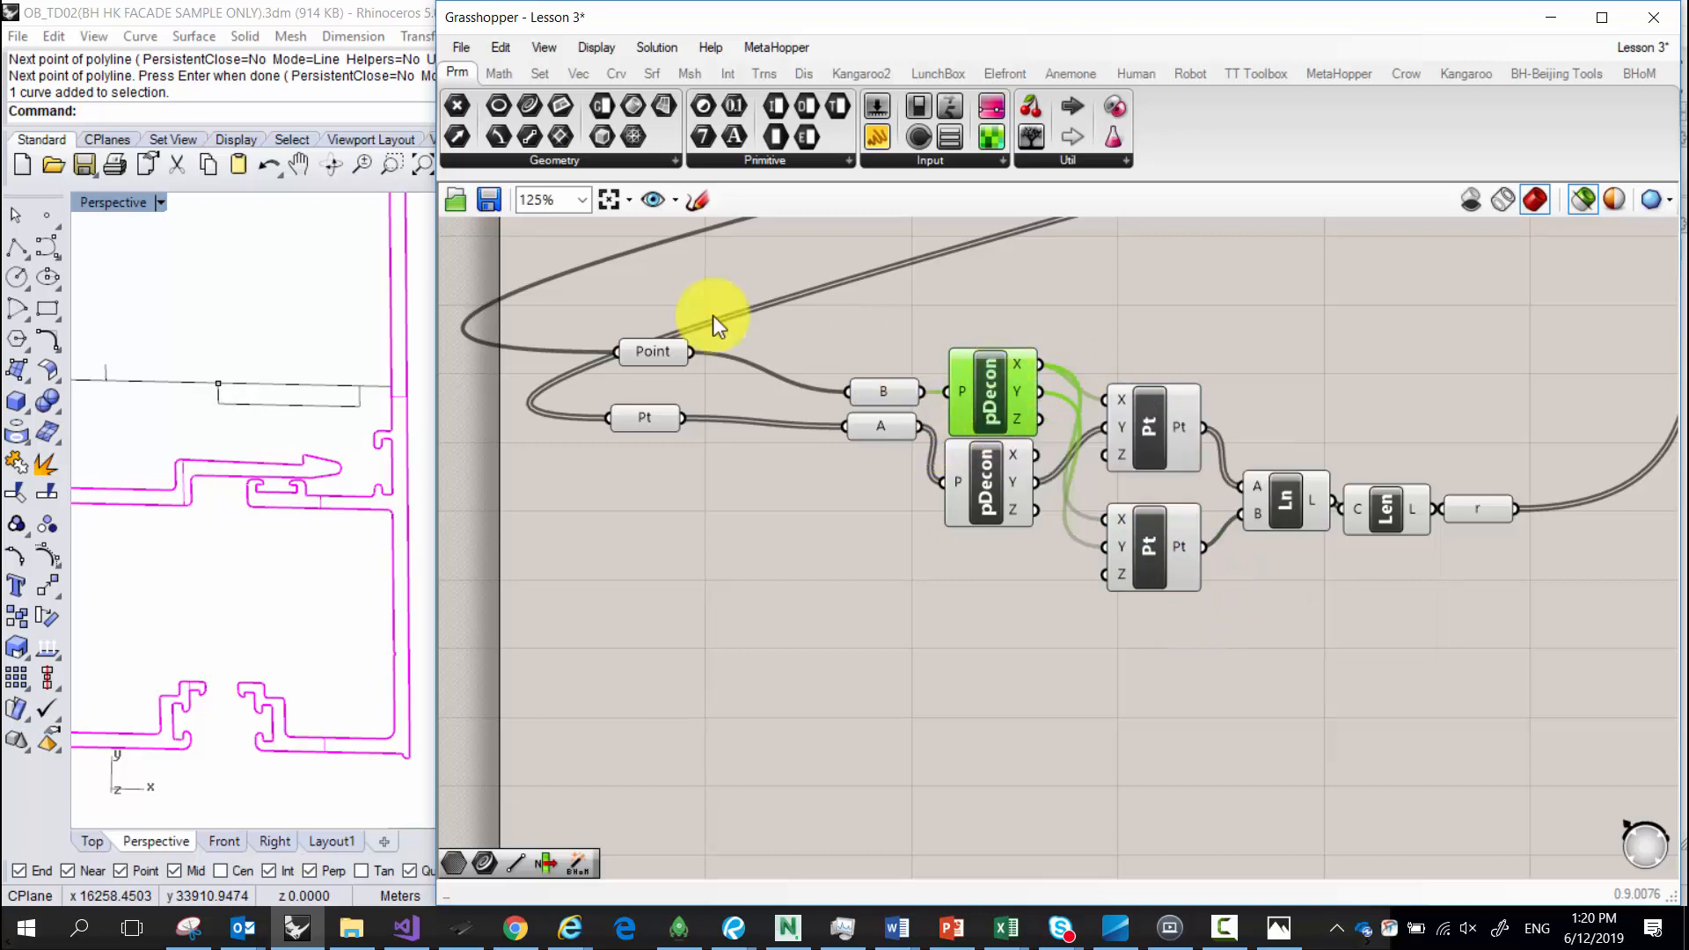
{"action": "mouse_move", "coordinate": [883, 391]}
{"action": "left_mouse_down"}
{"action": "mouse_move", "coordinate": [879, 366]}
{"action": "mouse_move", "coordinate": [883, 390]}
{"action": "left_mouse_up"}
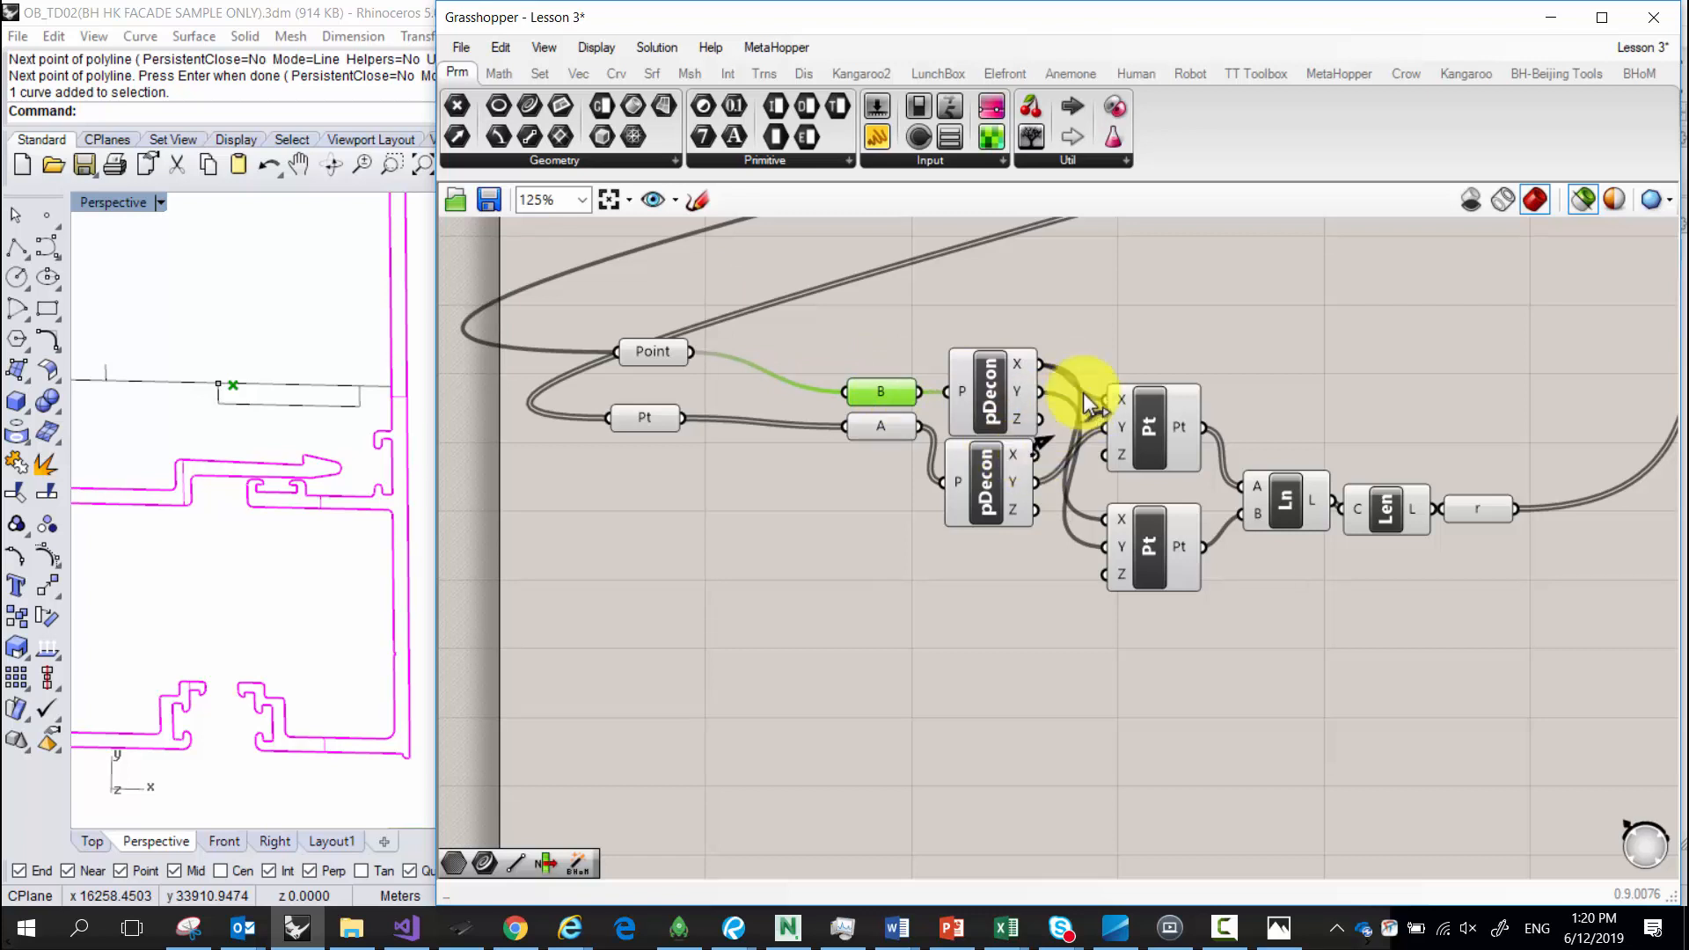
{"action": "left_click_drag", "start_coordinate": [1089, 403], "coordinate": [1149, 424]}
{"action": "left_click", "coordinate": [1144, 420]}
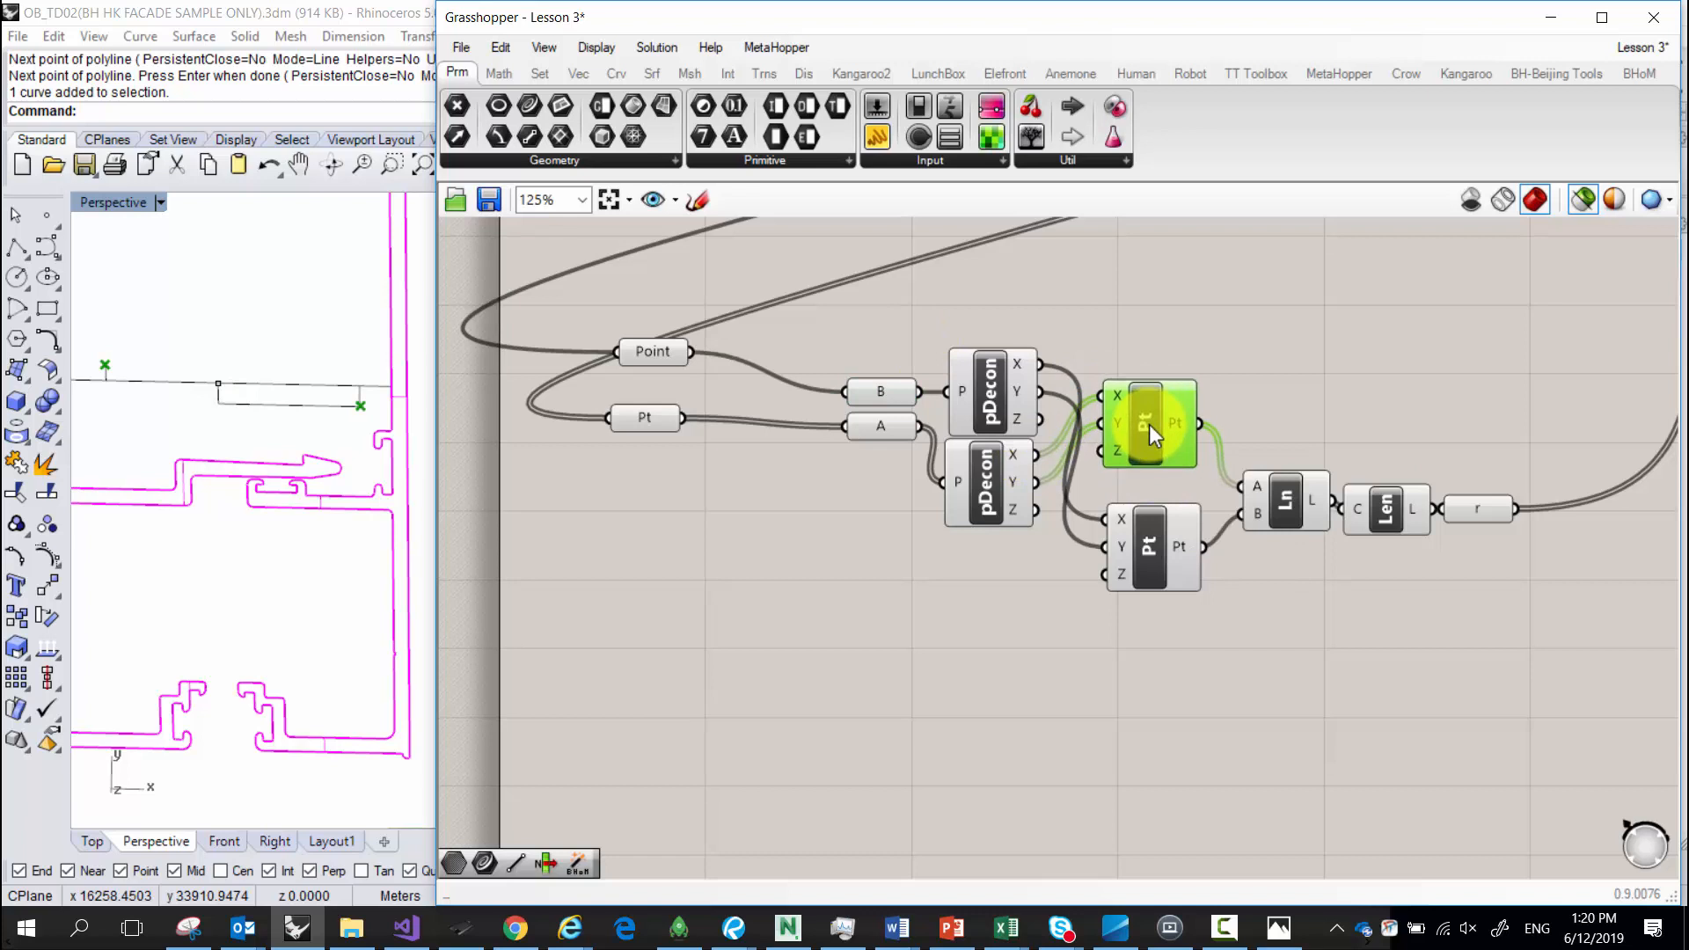
{"action": "left_click_drag", "start_coordinate": [1038, 392], "coordinate": [1101, 423]}
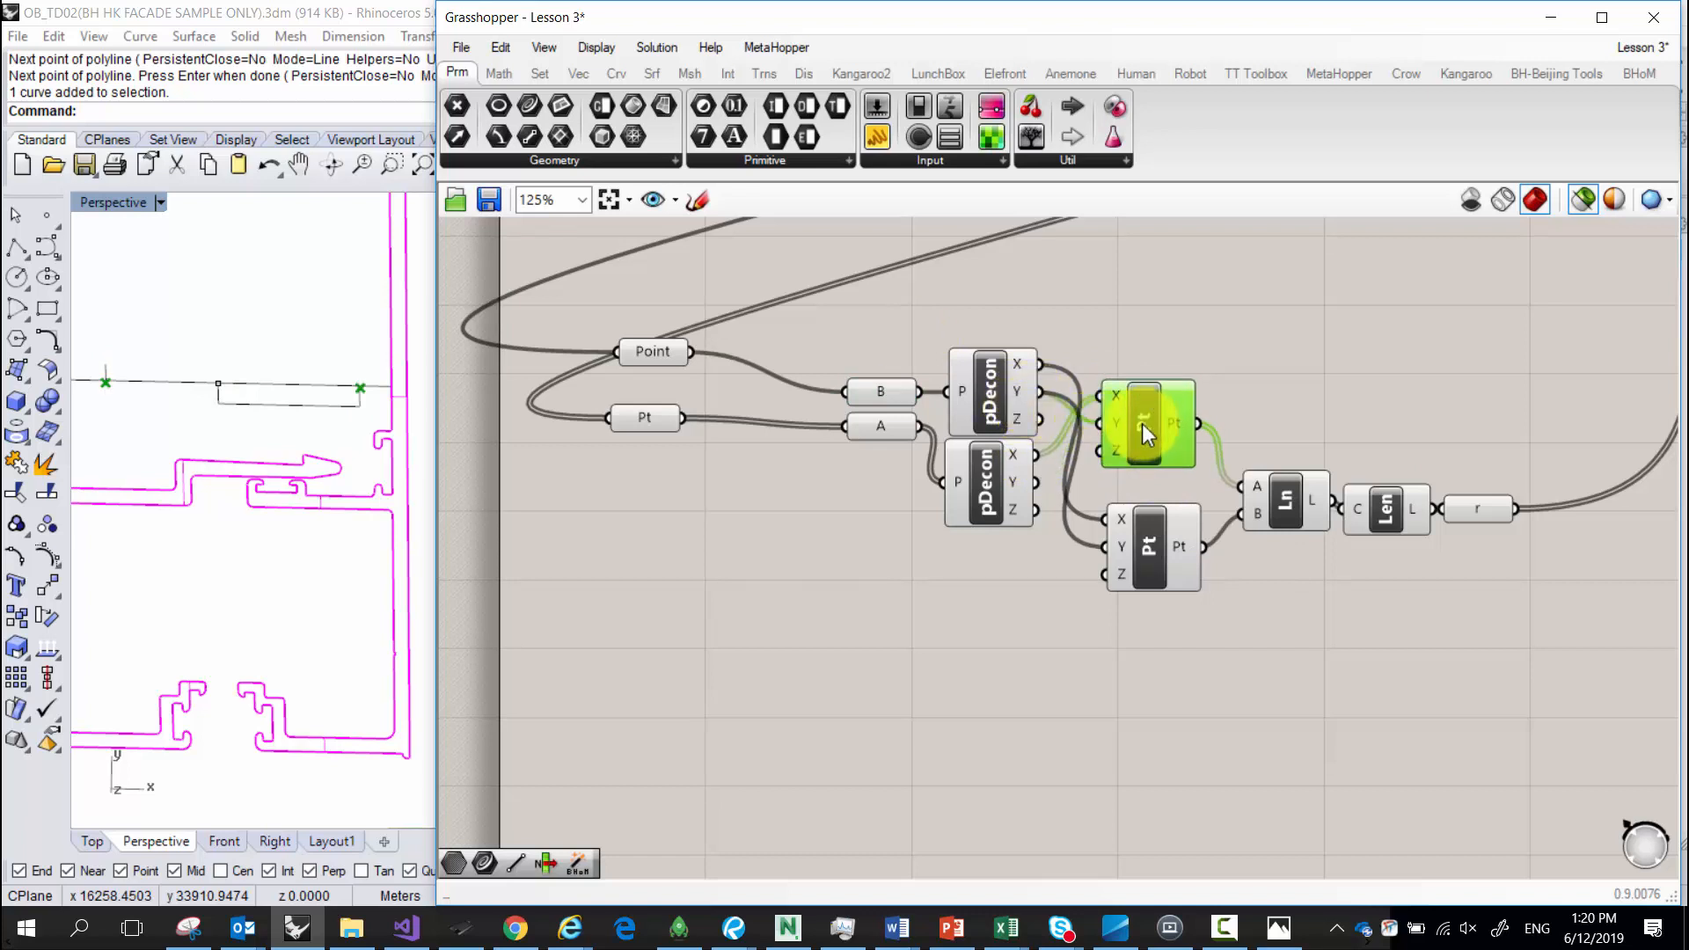
Delete the lower Construct Point component and move the remaining one slightly up.
{"action": "left_click", "coordinate": [1151, 545]}
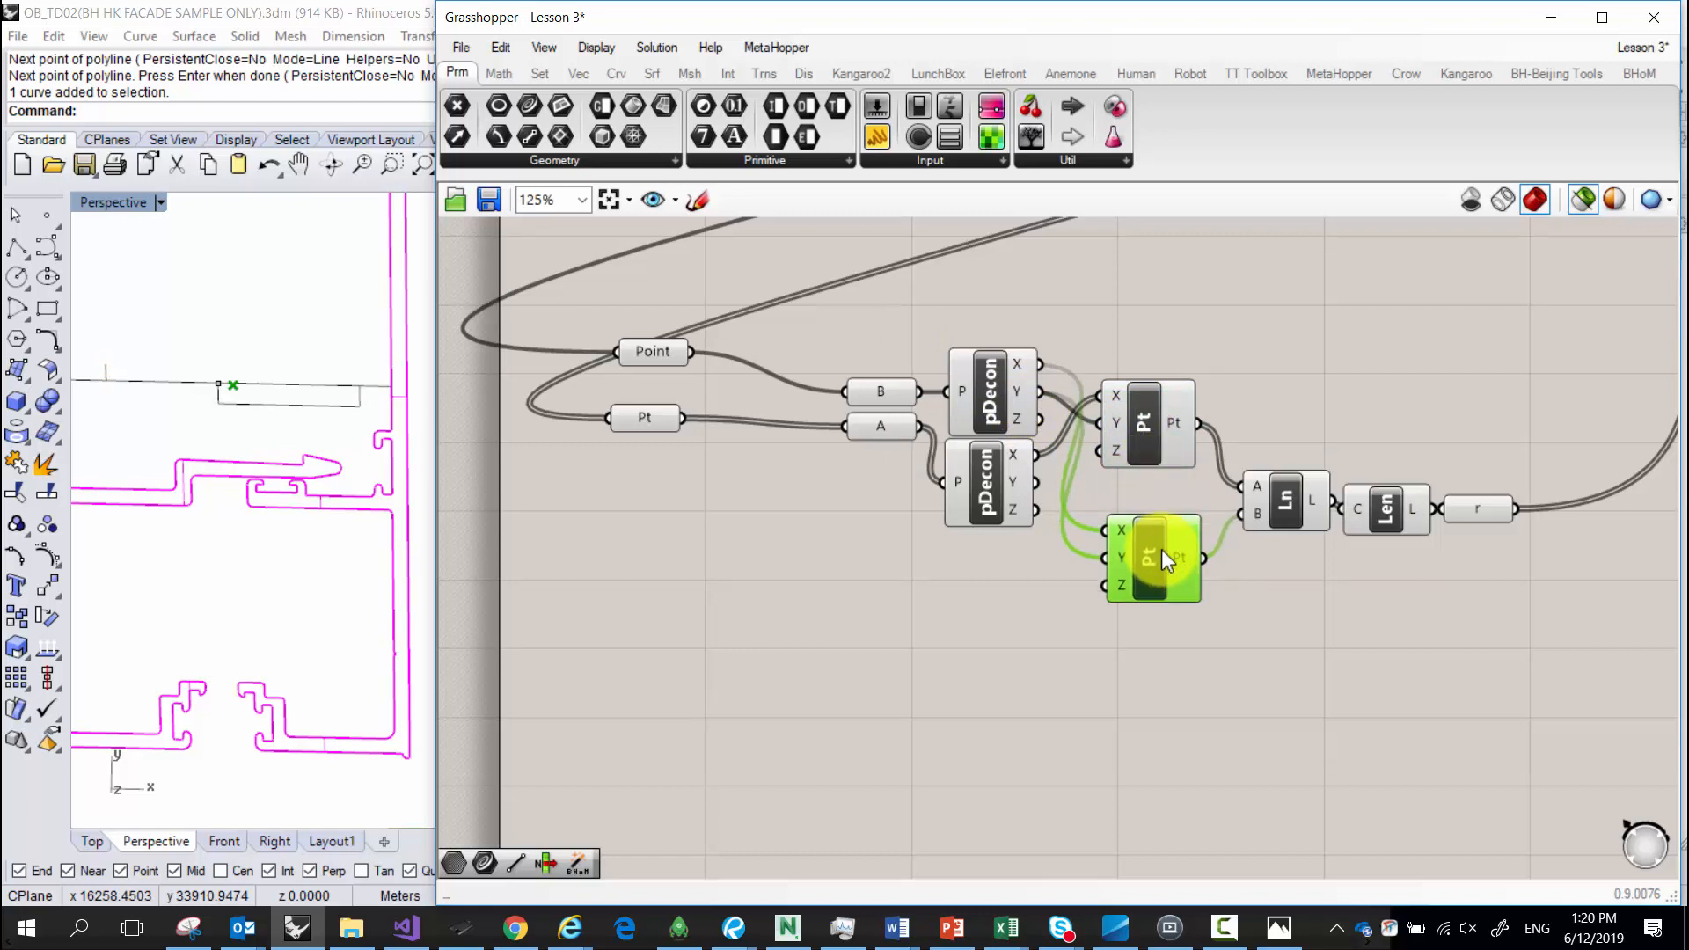
{"action": "key", "text": "Delete"}
{"action": "left_click", "coordinate": [1148, 424]}
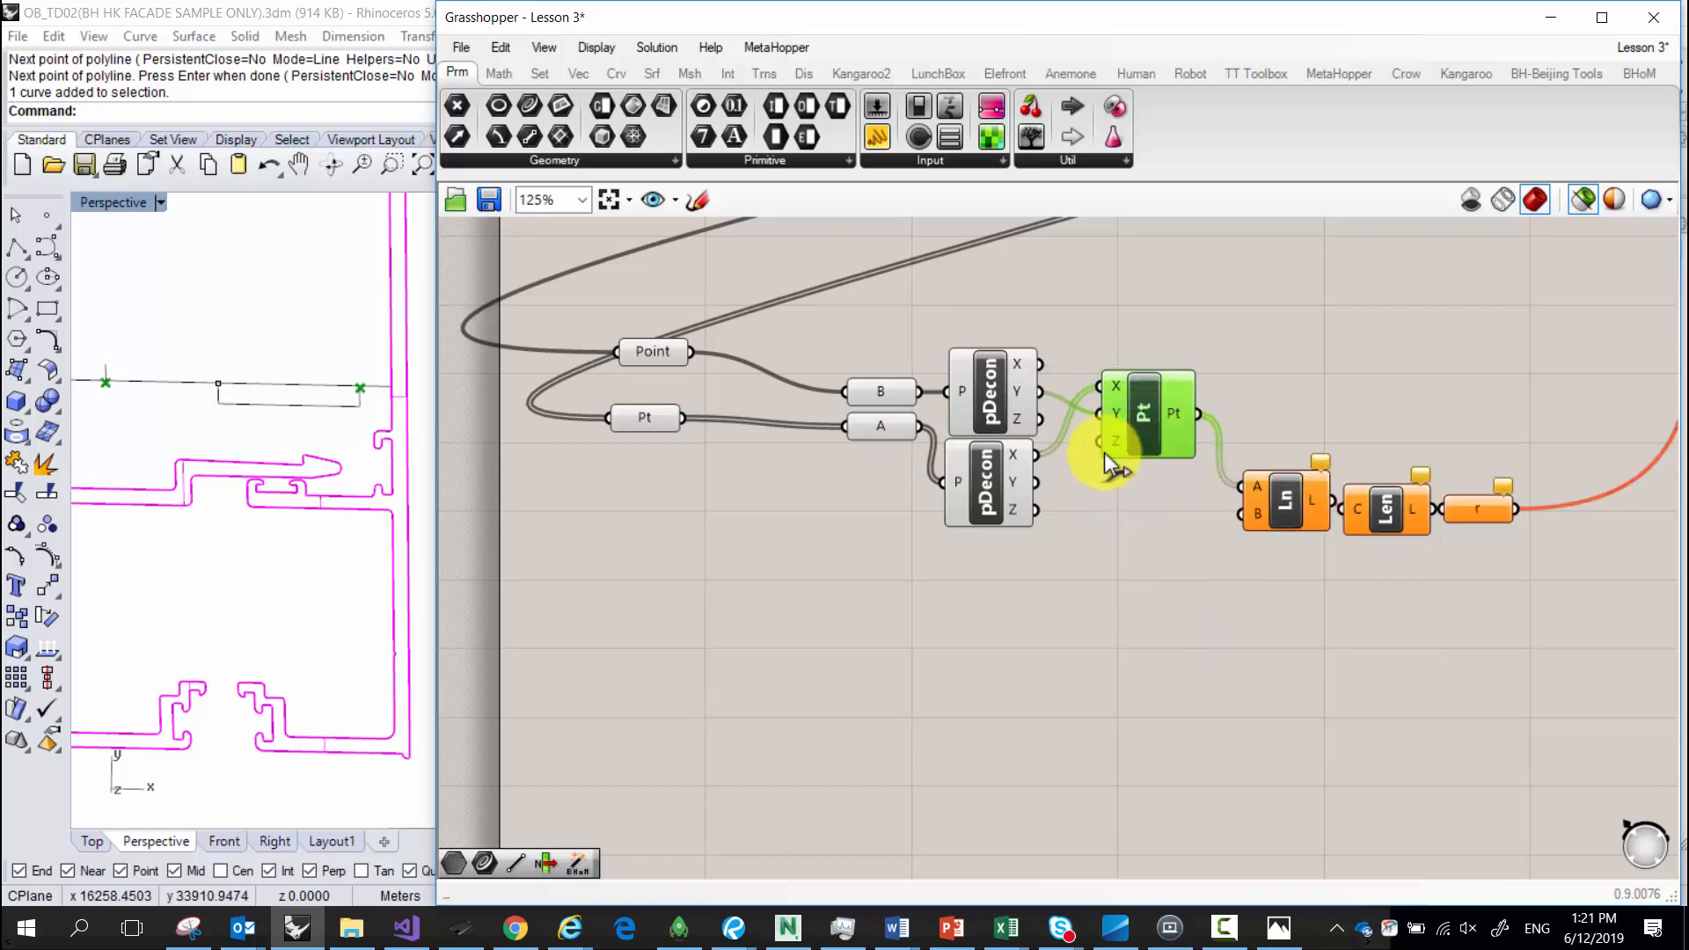
Line up the Point and Pt parameters with B and A, and tidy the upper Deconstruct component's position.
{"action": "left_click", "coordinate": [883, 393]}
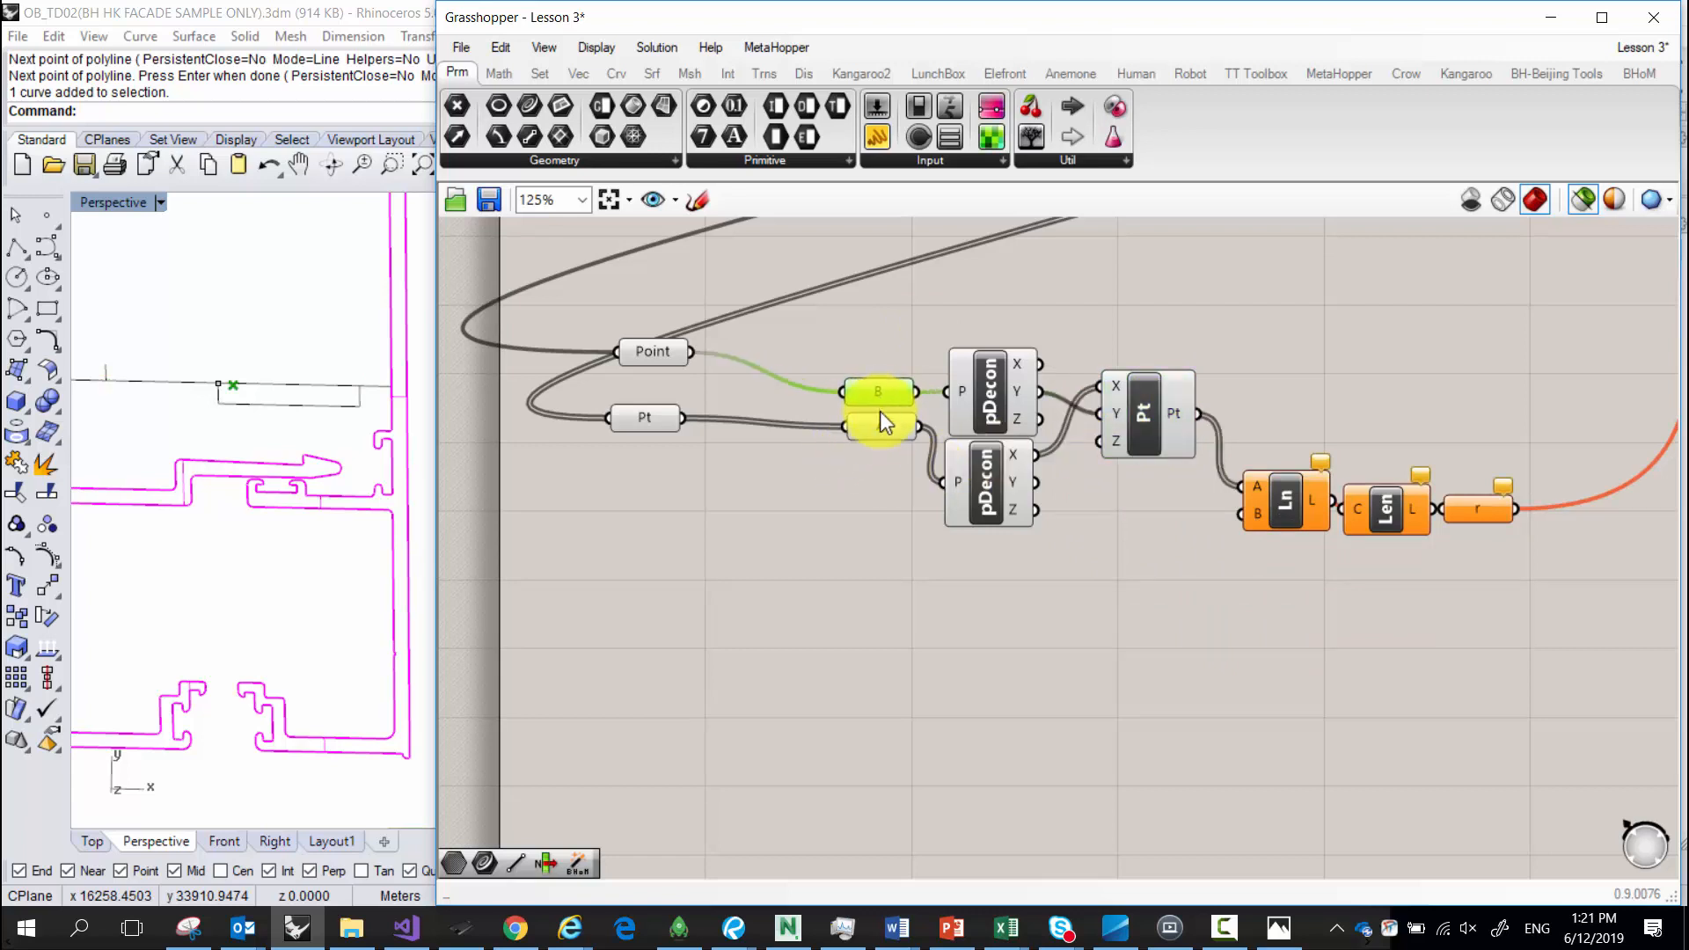
{"action": "left_click_drag", "start_coordinate": [879, 415], "coordinate": [851, 447]}
{"action": "left_click_drag", "start_coordinate": [660, 443], "coordinate": [721, 387]}
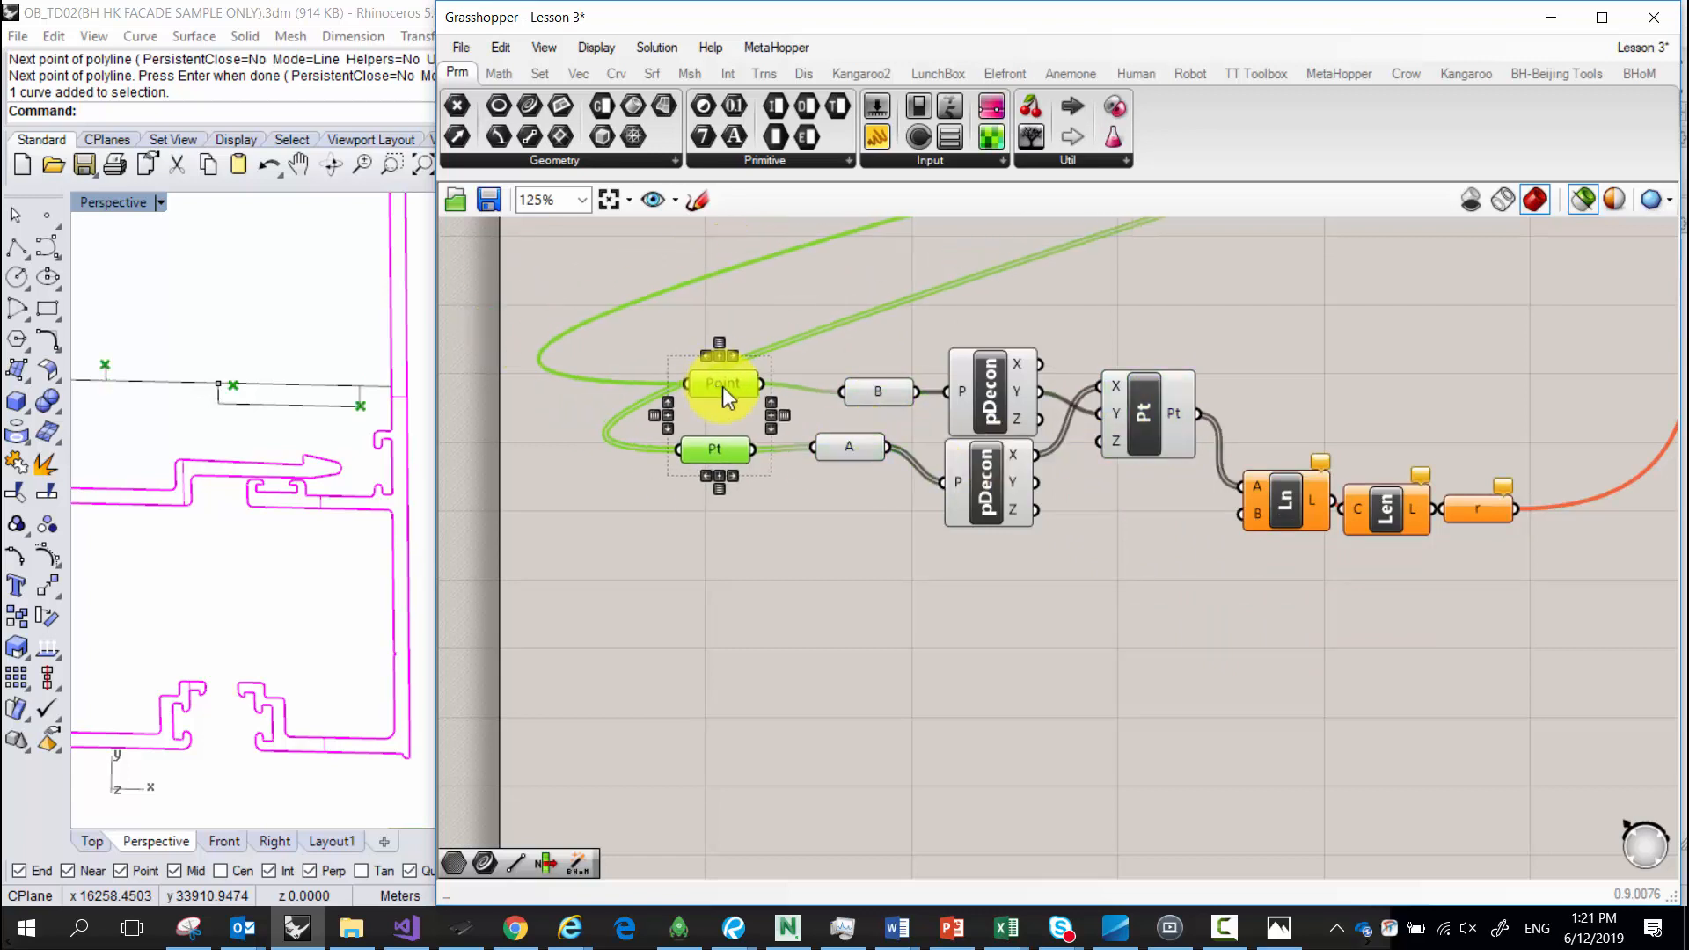
{"action": "left_click", "coordinate": [838, 336]}
{"action": "left_click", "coordinate": [714, 393]}
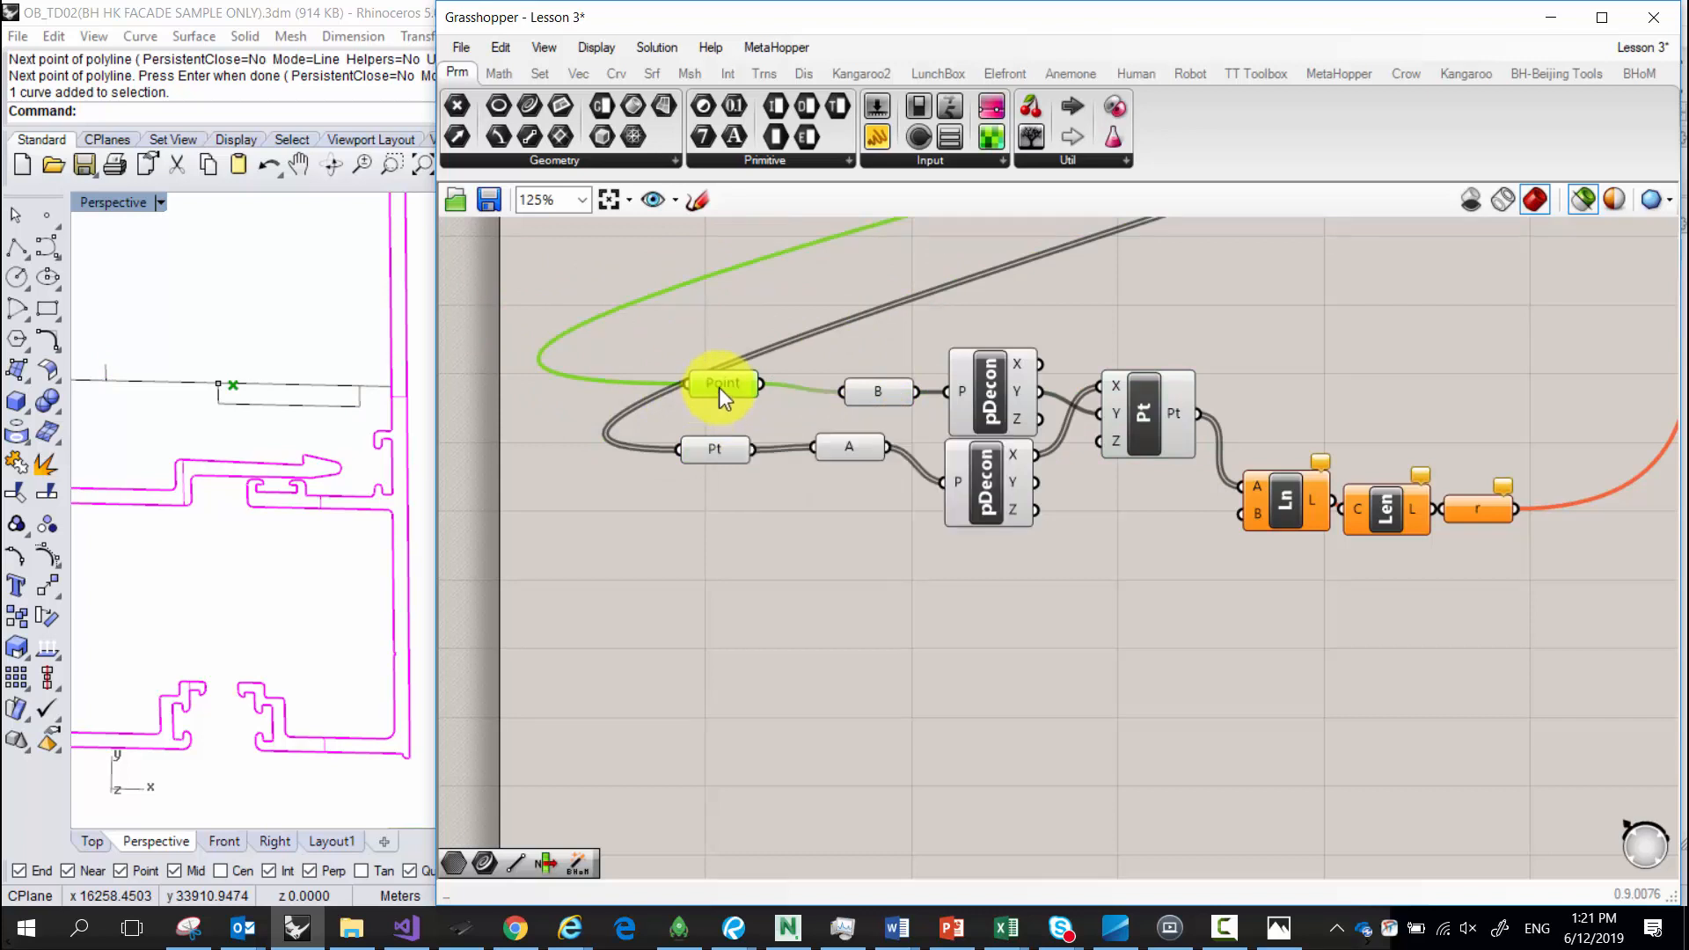
{"action": "left_click_drag", "start_coordinate": [722, 388], "coordinate": [733, 392]}
{"action": "left_click", "coordinate": [994, 394]}
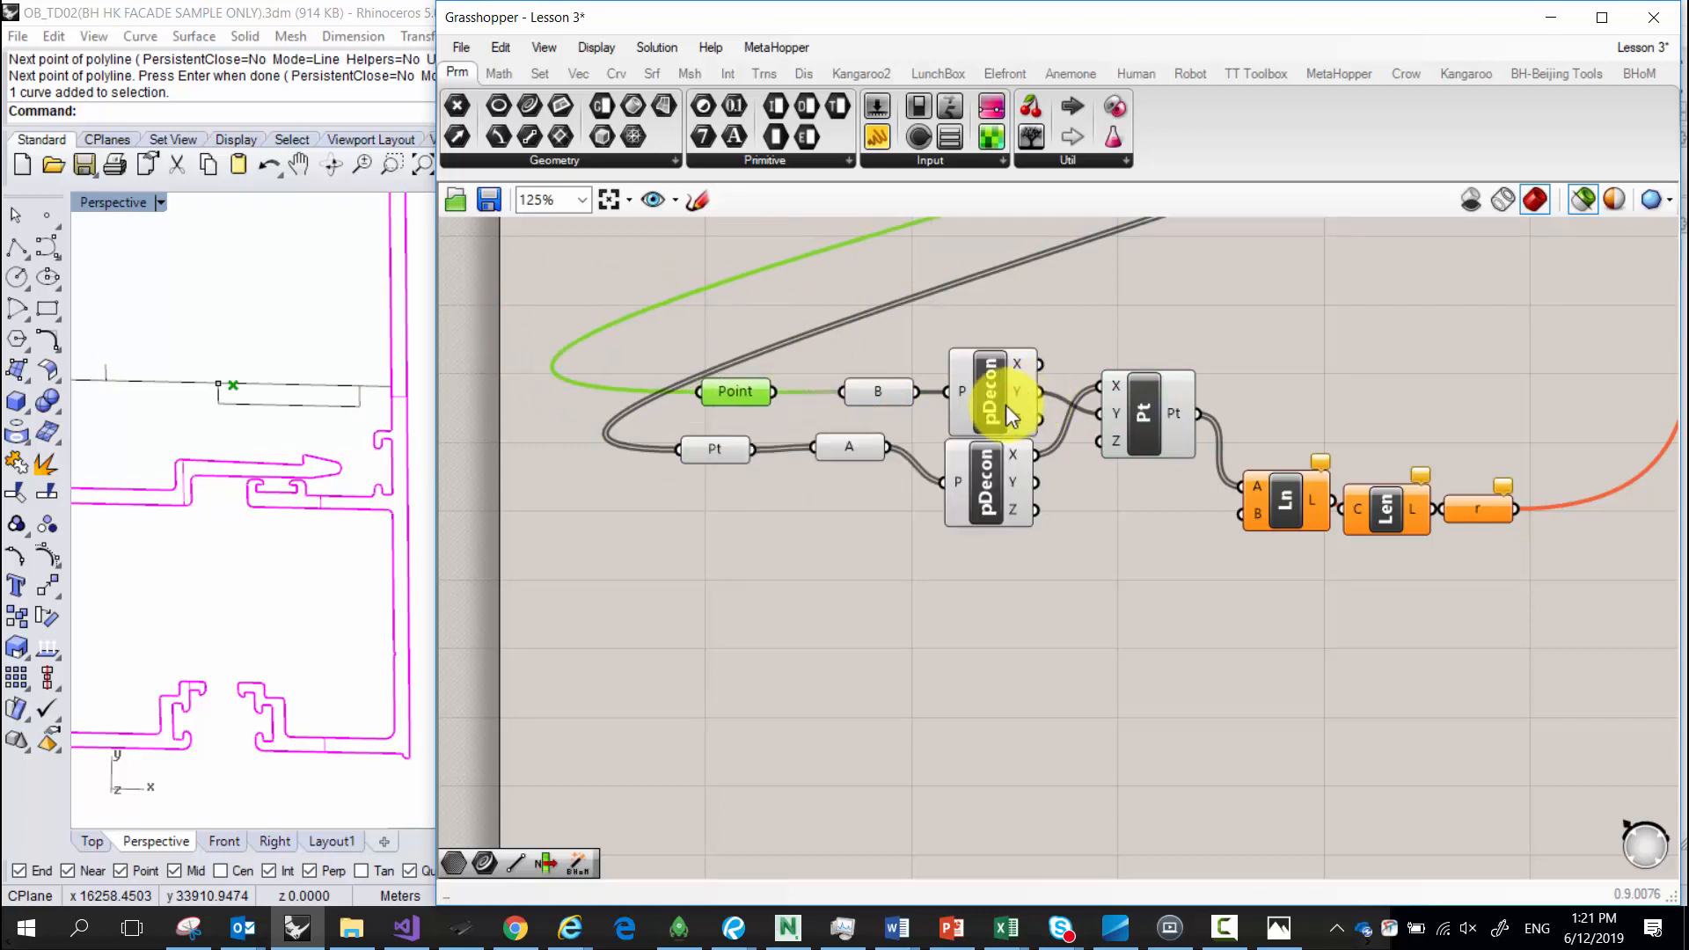
{"action": "left_click_drag", "start_coordinate": [990, 392], "coordinate": [996, 387]}
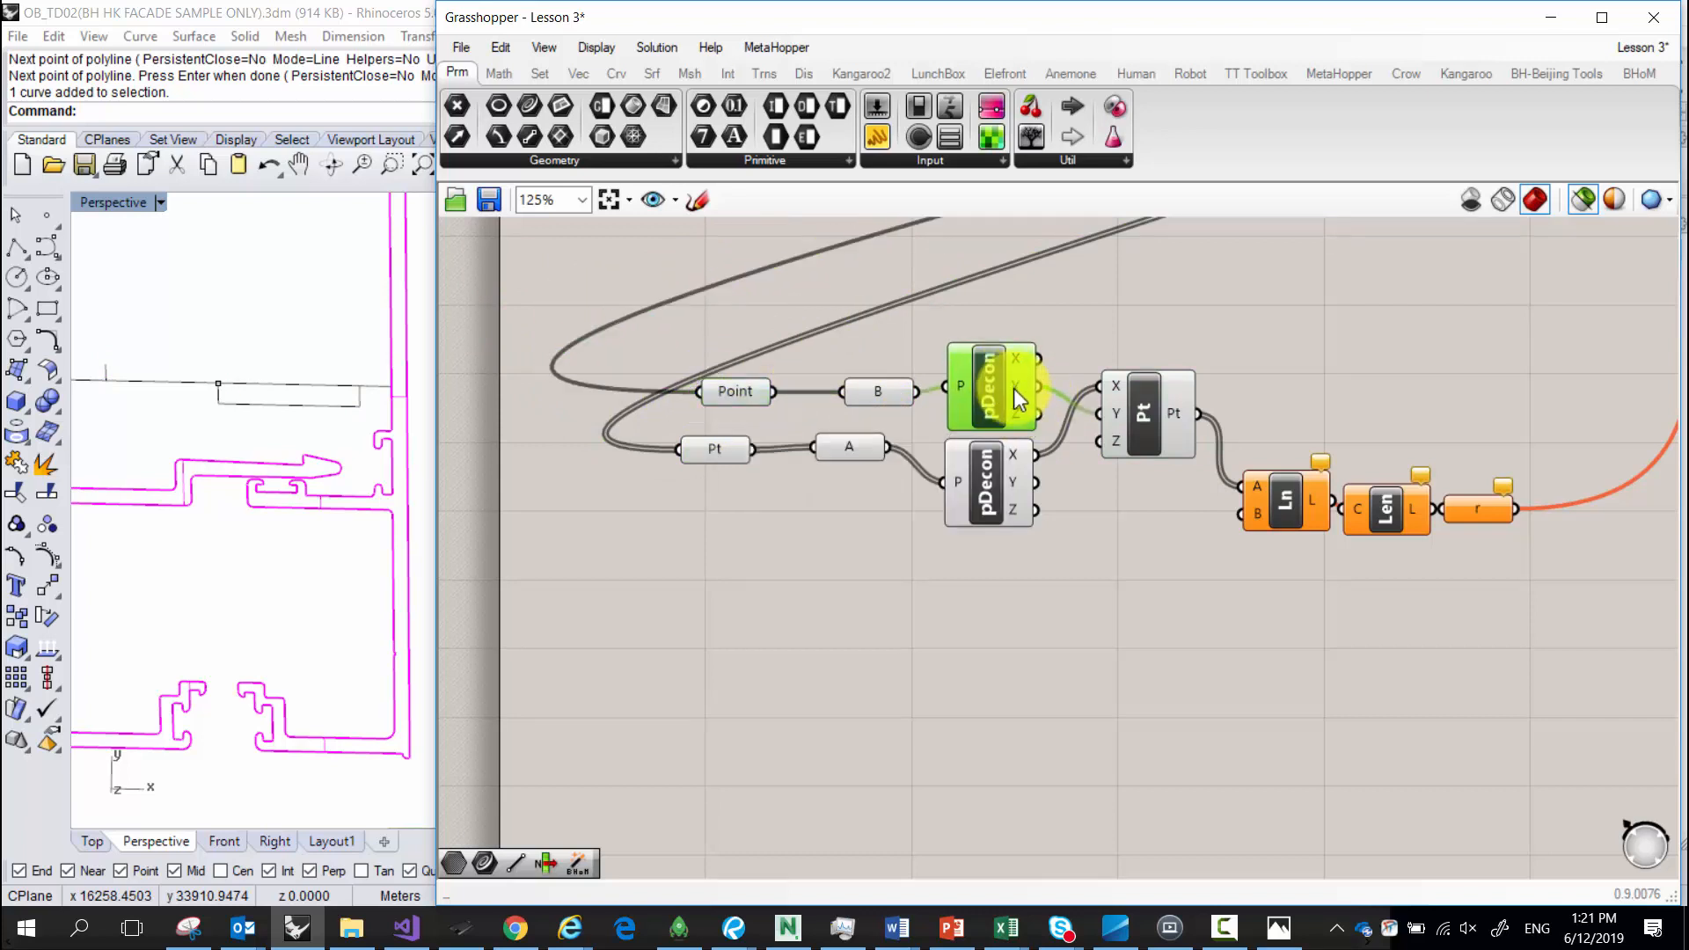
Review the X and Y wiring into Construct Point and check the projected centroid coordinates it outputs.
{"action": "left_click", "coordinate": [1126, 410]}
{"action": "left_click", "coordinate": [716, 457]}
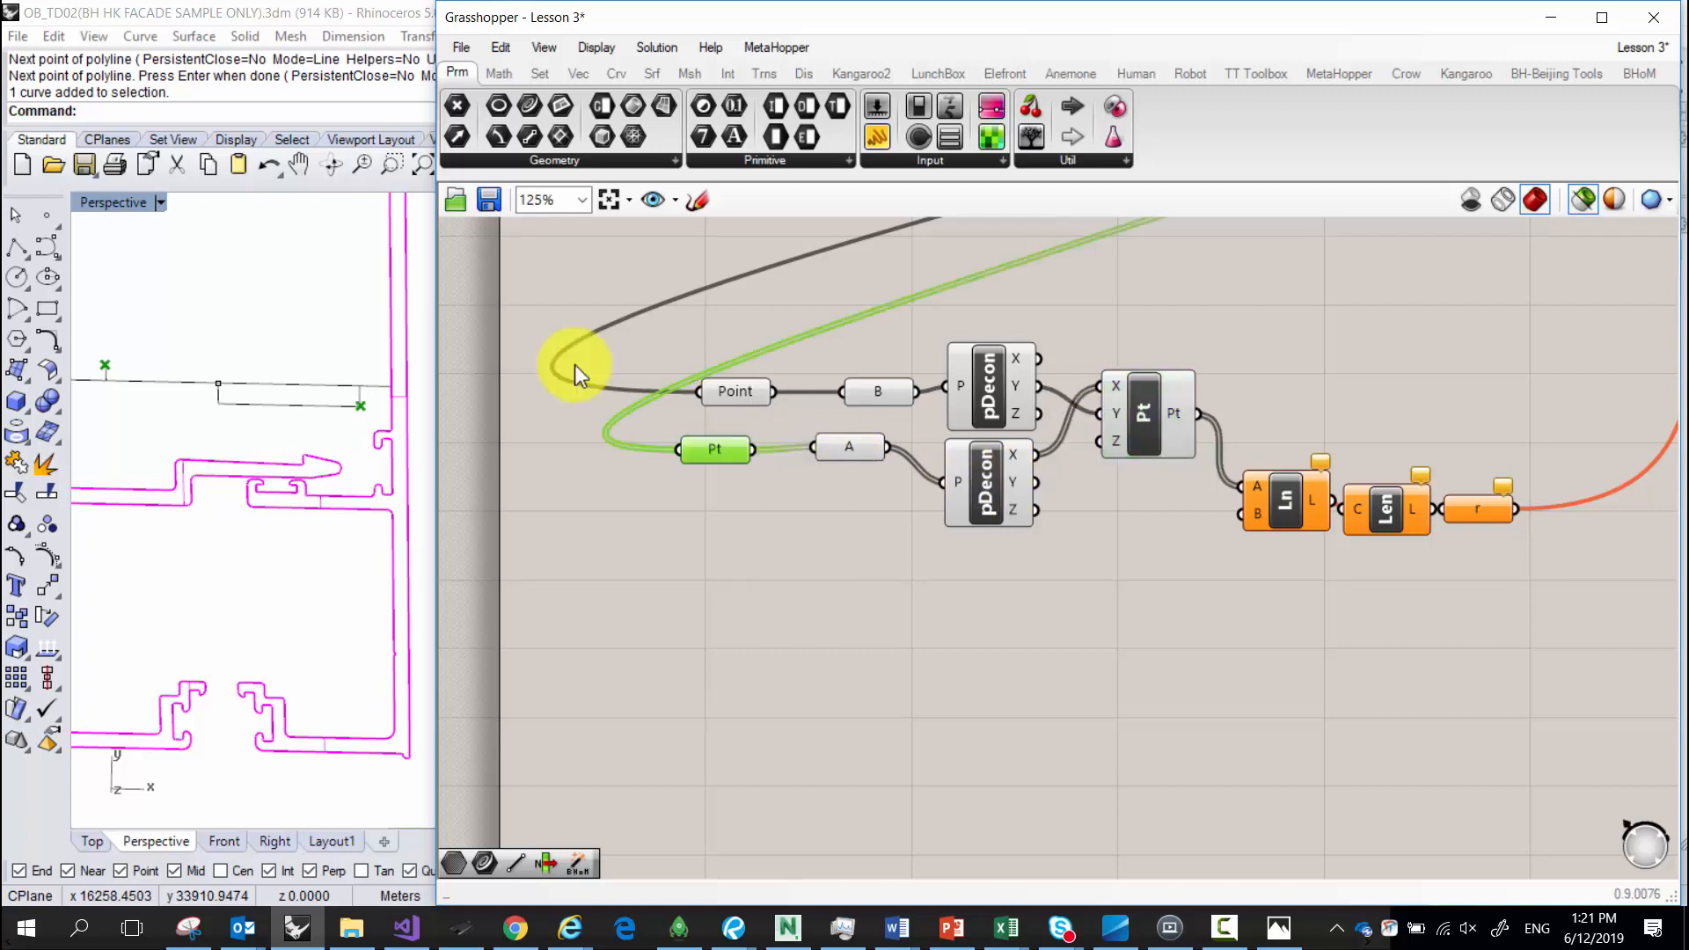
{"action": "left_click", "coordinate": [981, 497]}
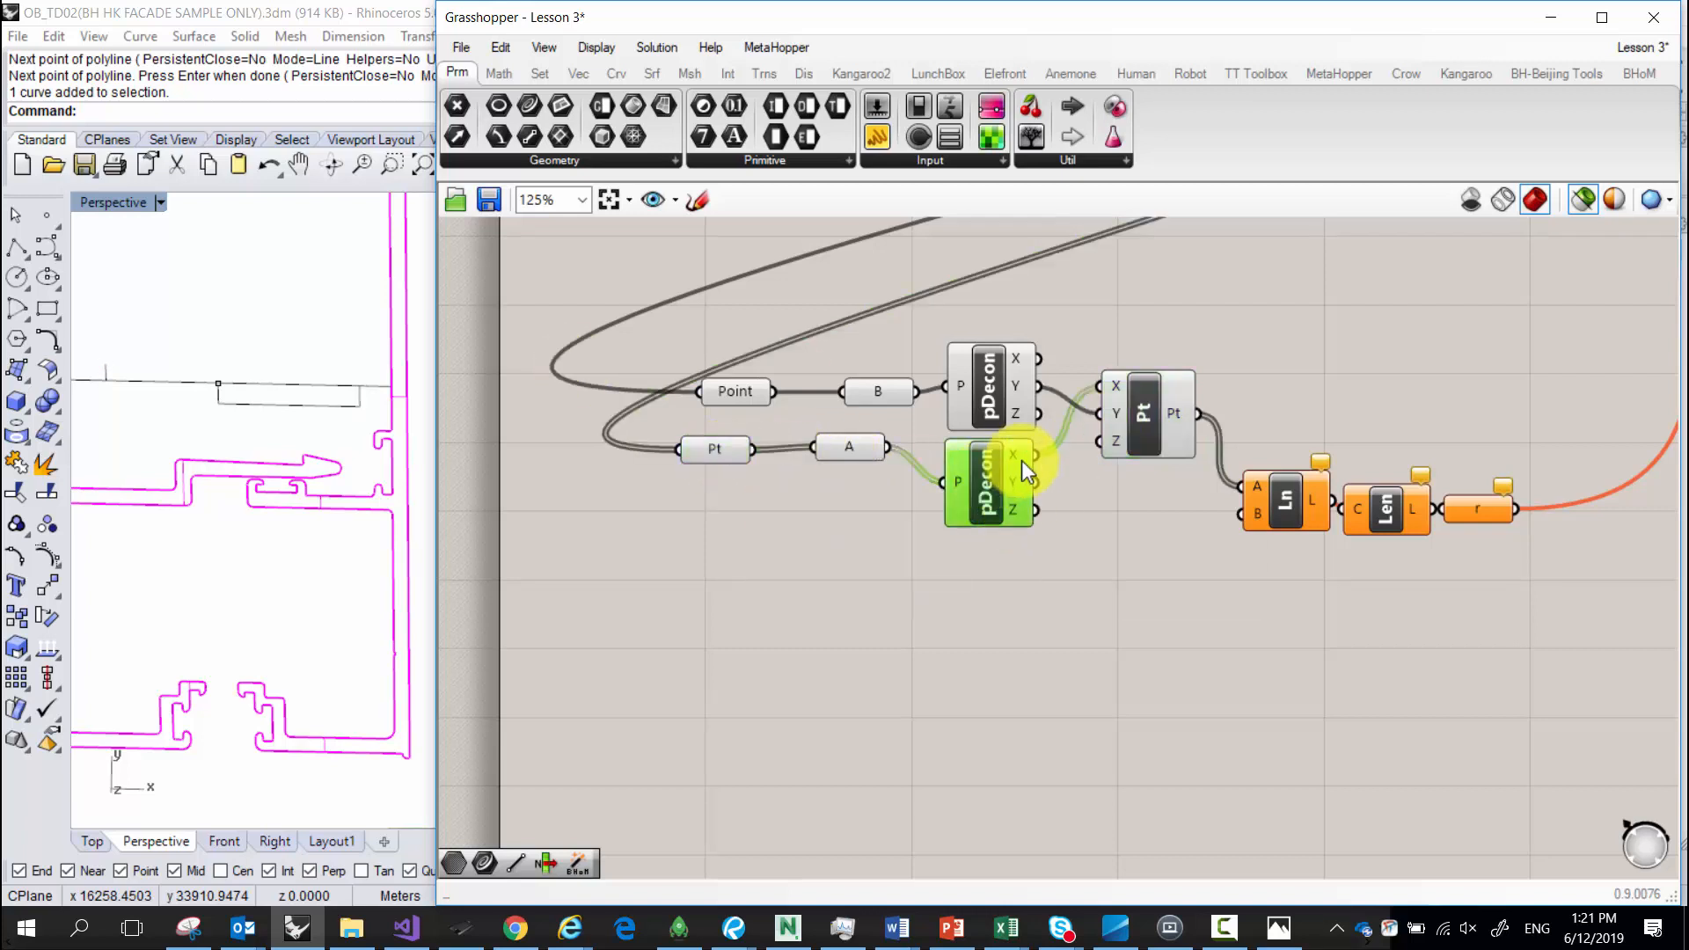
{"action": "left_click", "coordinate": [1111, 489]}
{"action": "scroll", "coordinate": [1080, 420], "scroll_direction": "up", "scroll_amount": 5}
{"action": "scroll", "coordinate": [1080, 420], "scroll_direction": "up", "scroll_amount": 2}
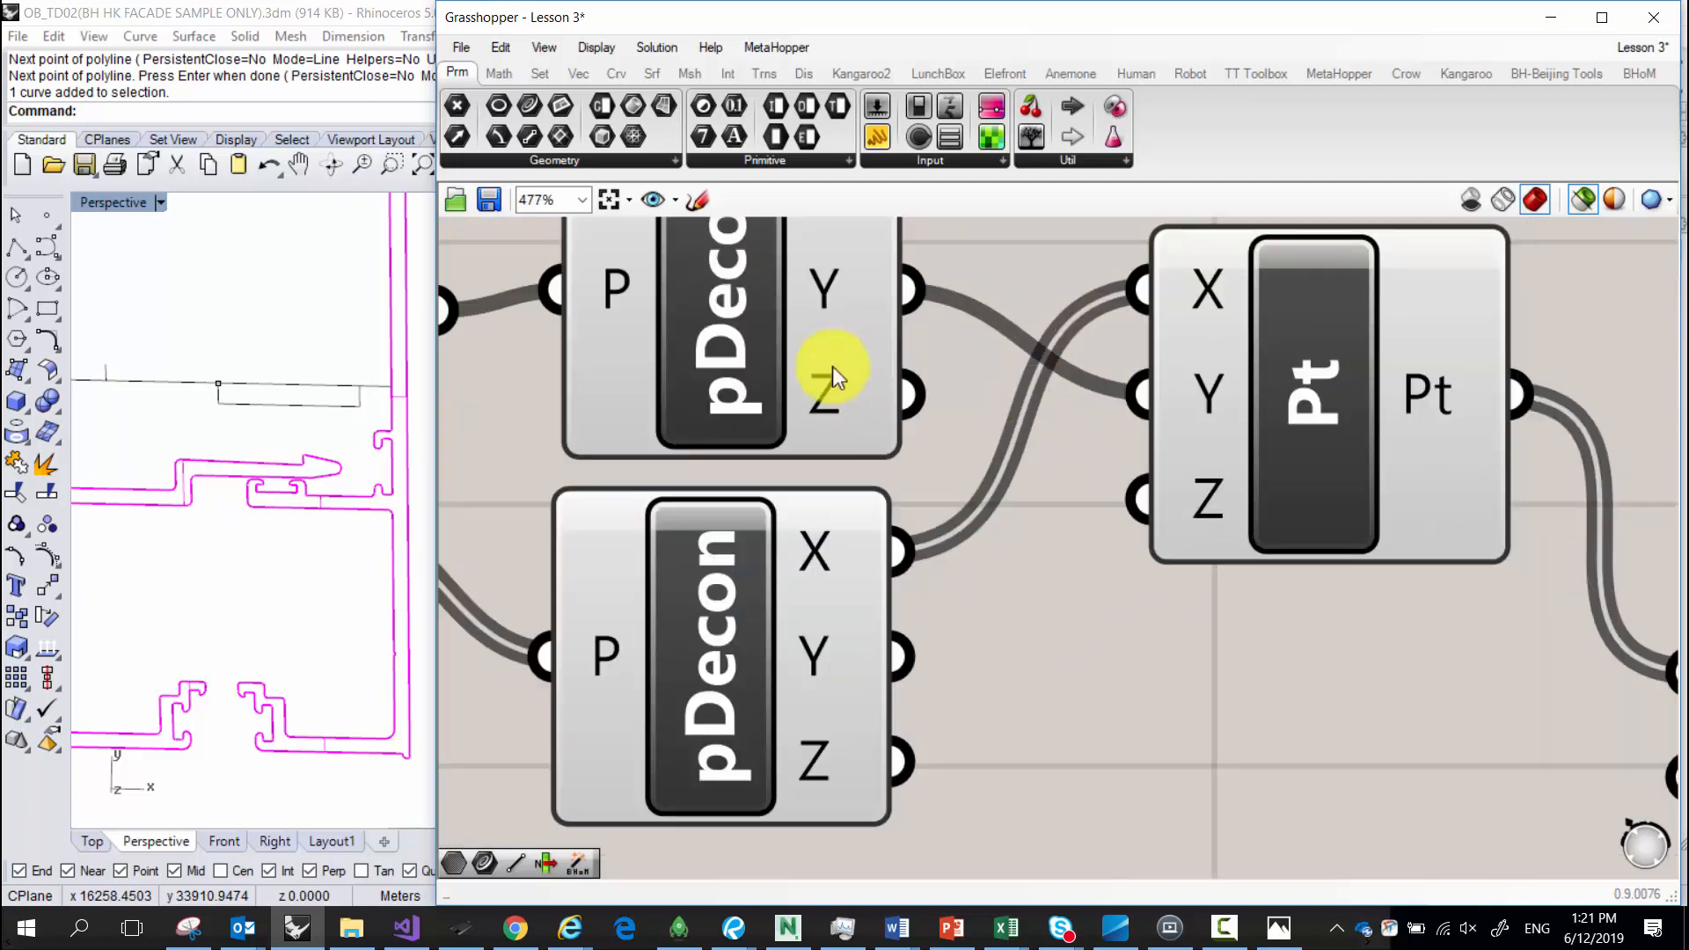
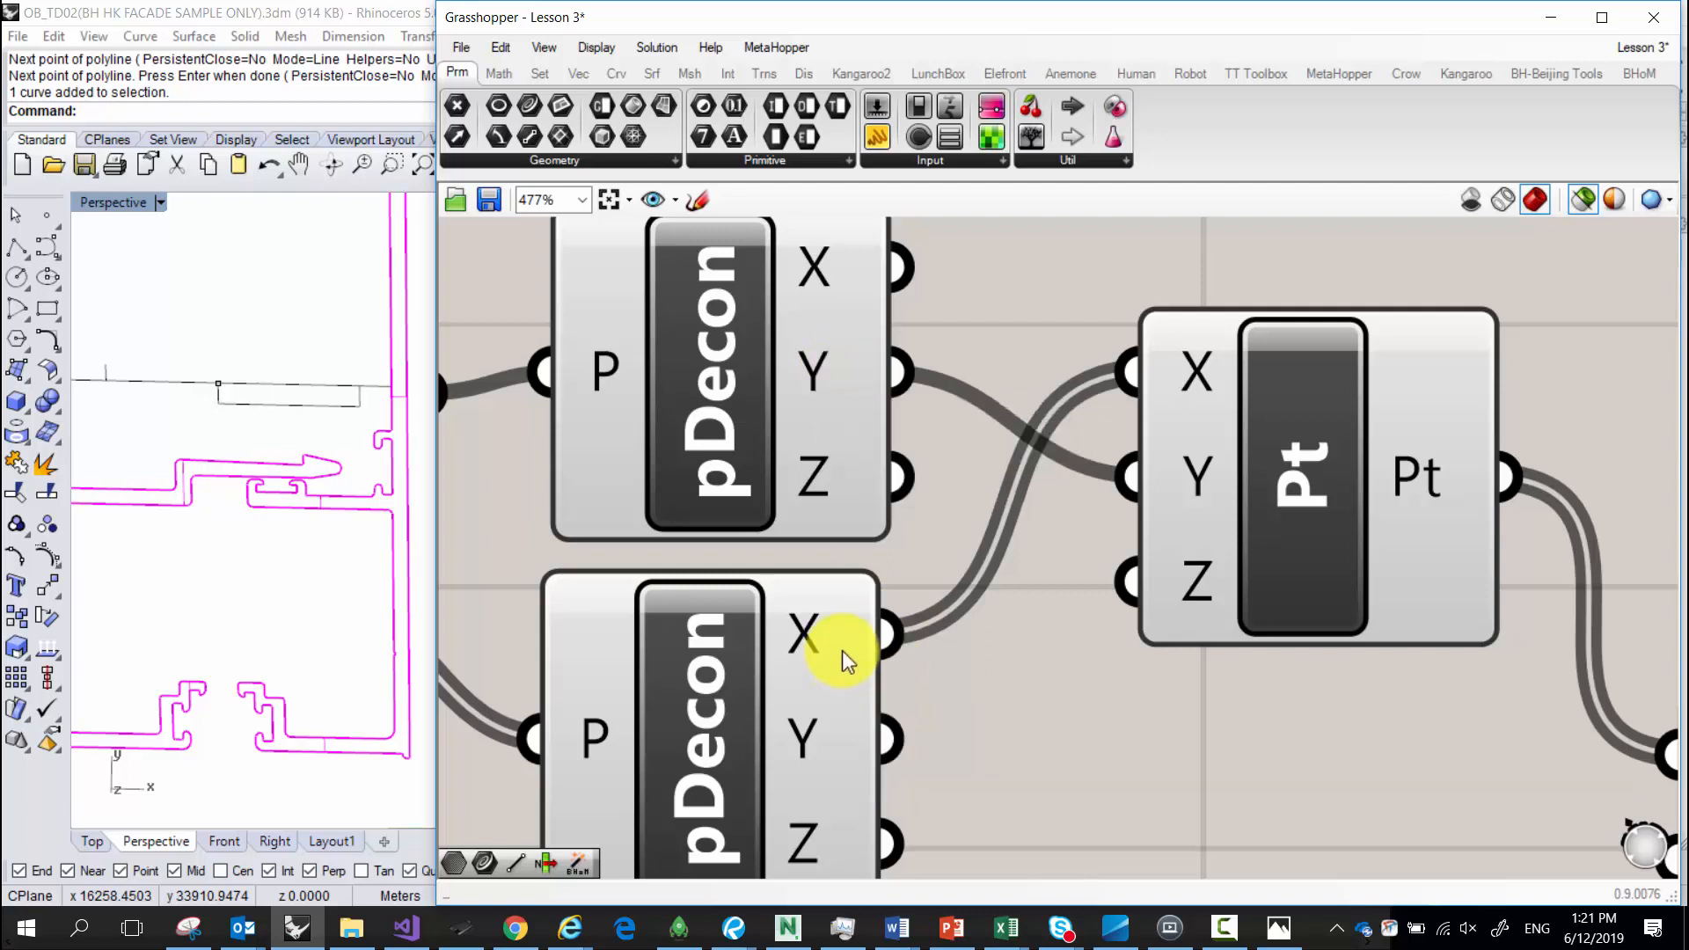
{"action": "scroll", "coordinate": [842, 650], "scroll_direction": "down", "scroll_amount": 5}
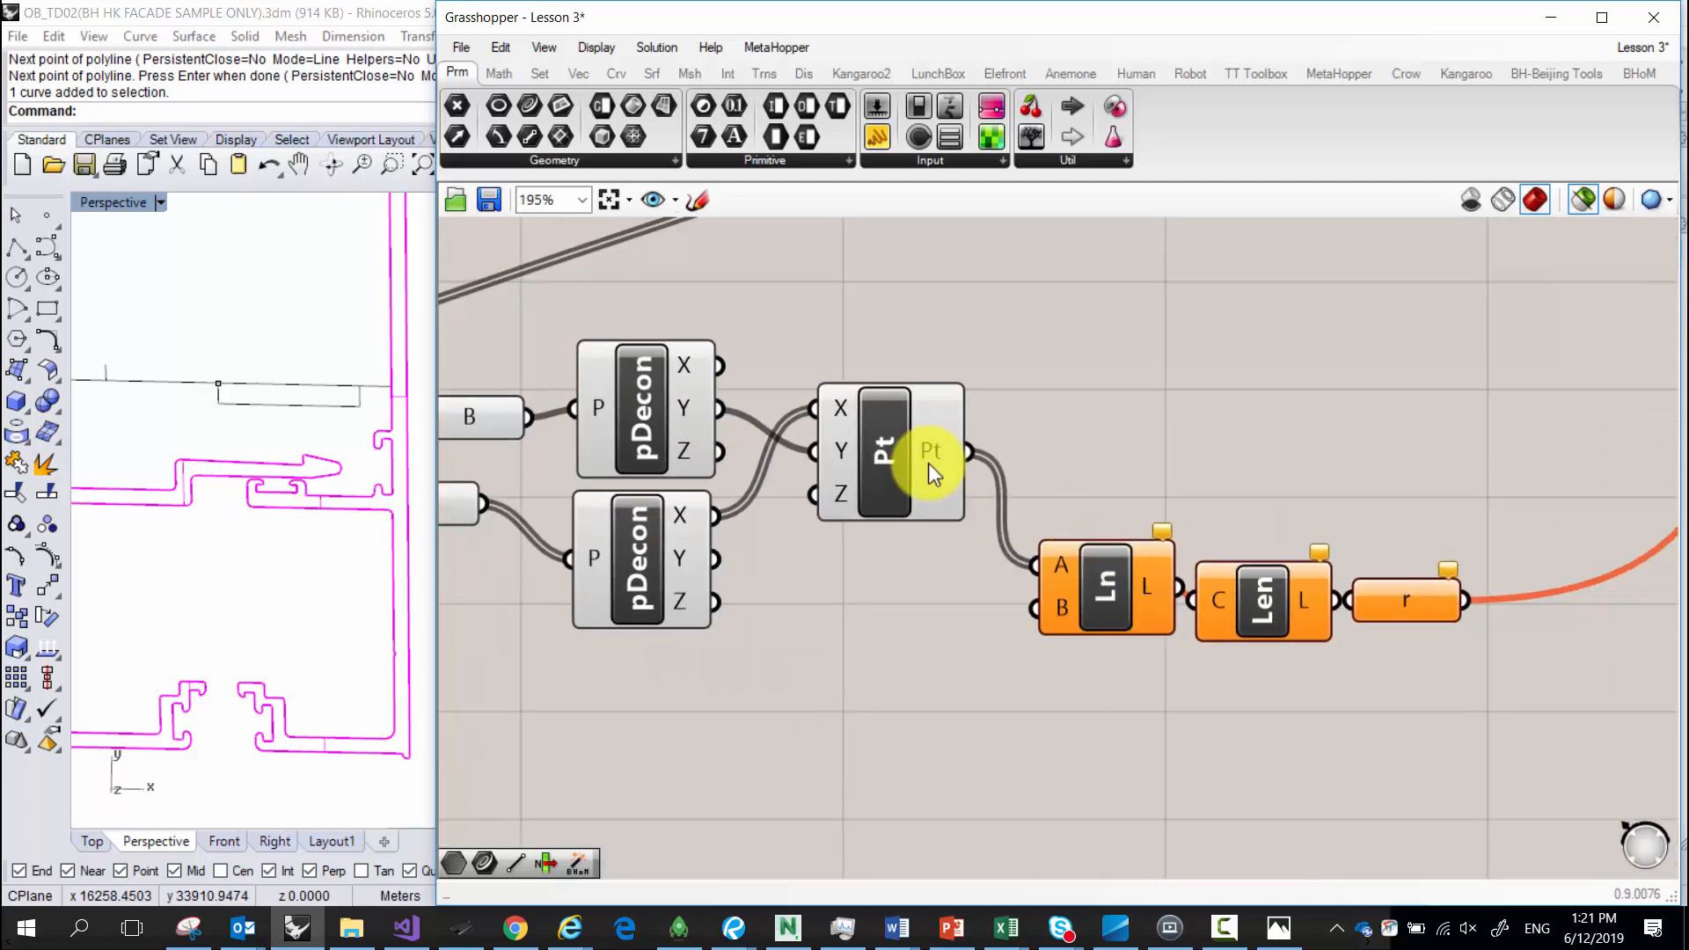
{"action": "mouse_move", "coordinate": [927, 463]}
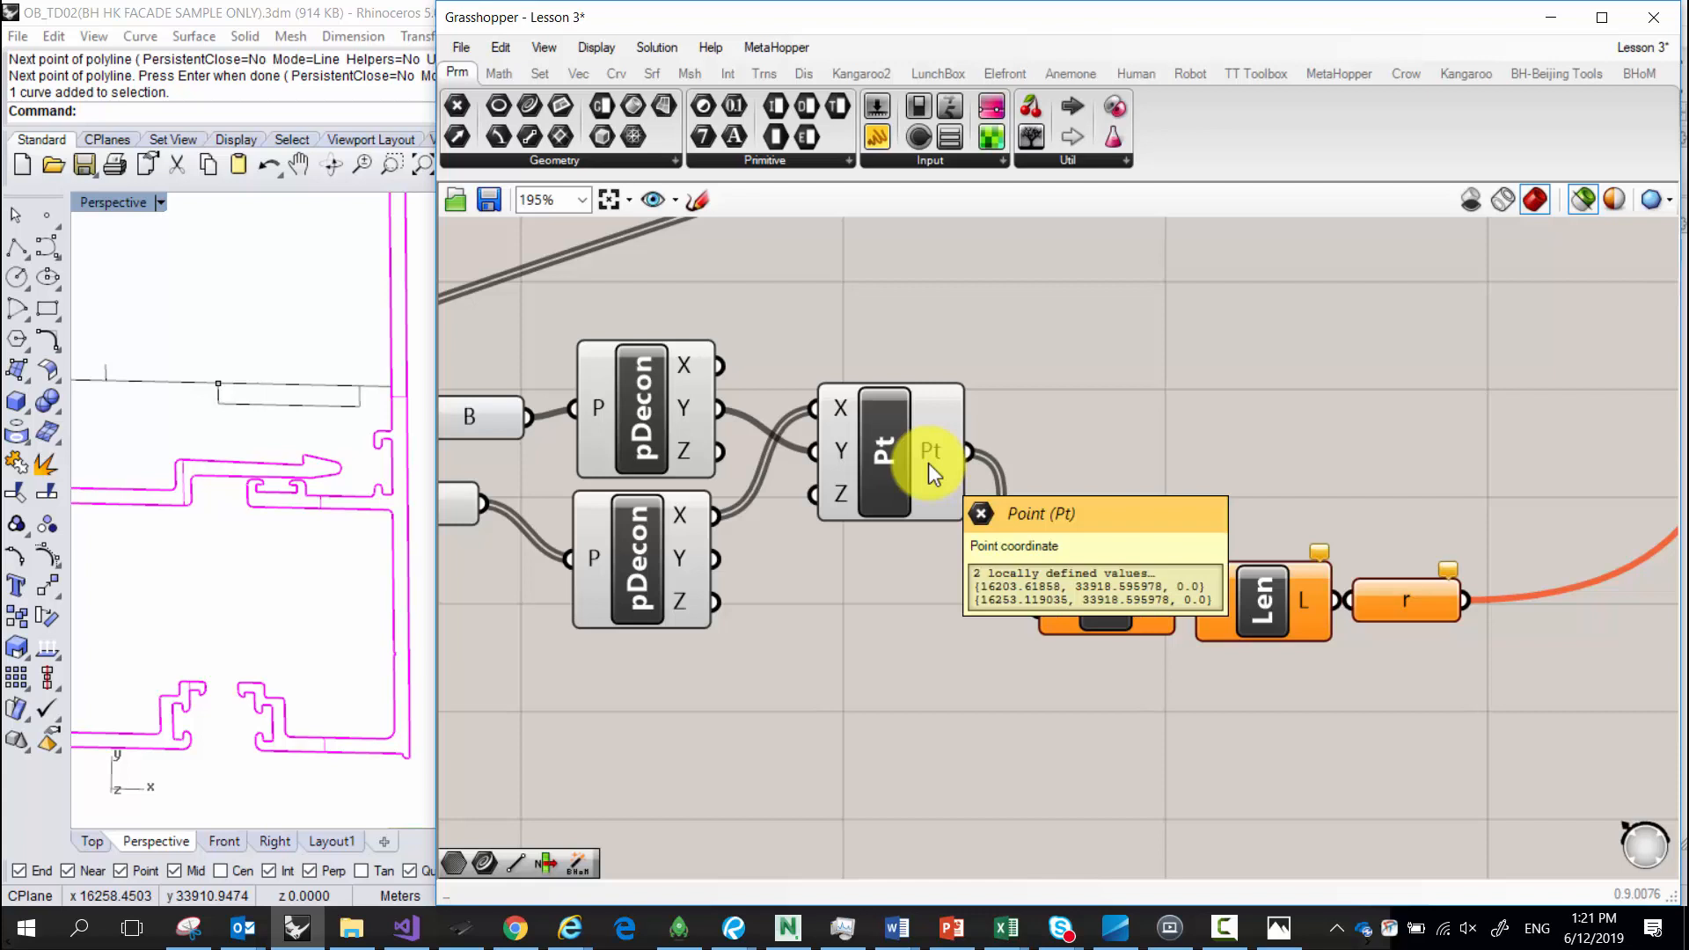
{"action": "left_click", "coordinate": [927, 463]}
{"action": "scroll", "coordinate": [1063, 520], "scroll_direction": "down", "scroll_amount": 1}
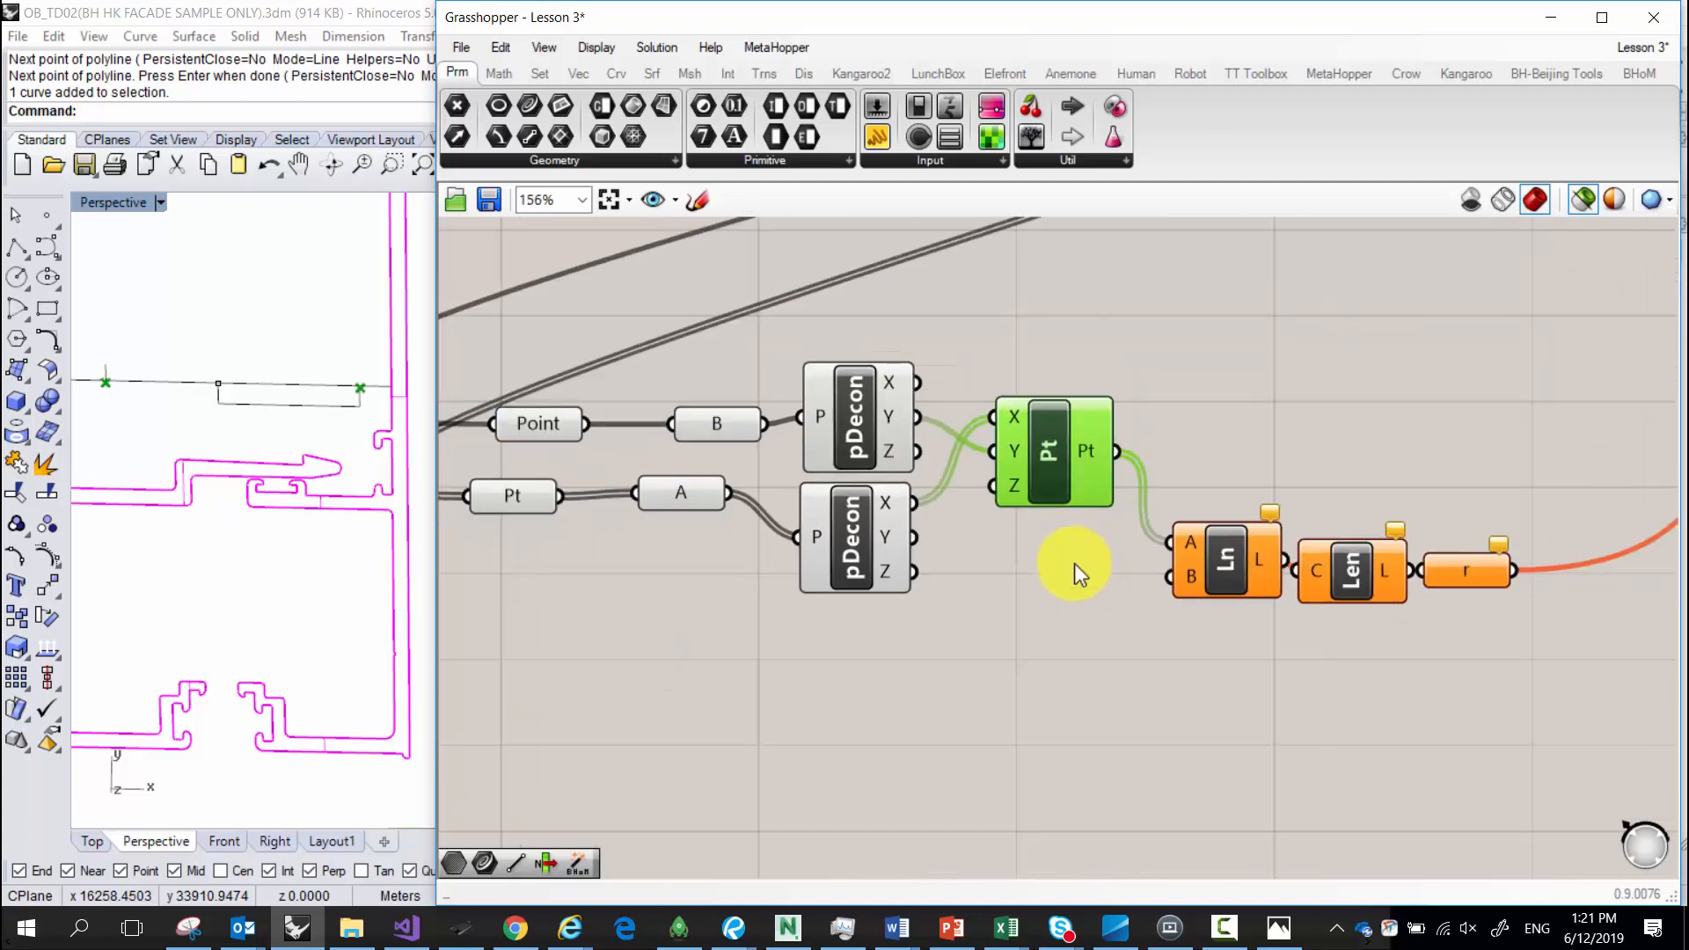
Connect the Pt centroid parameter to input B of the Ln component and inspect the resulting distance lines in Rhino.
{"action": "left_click", "coordinate": [672, 440], "text": "shift"}
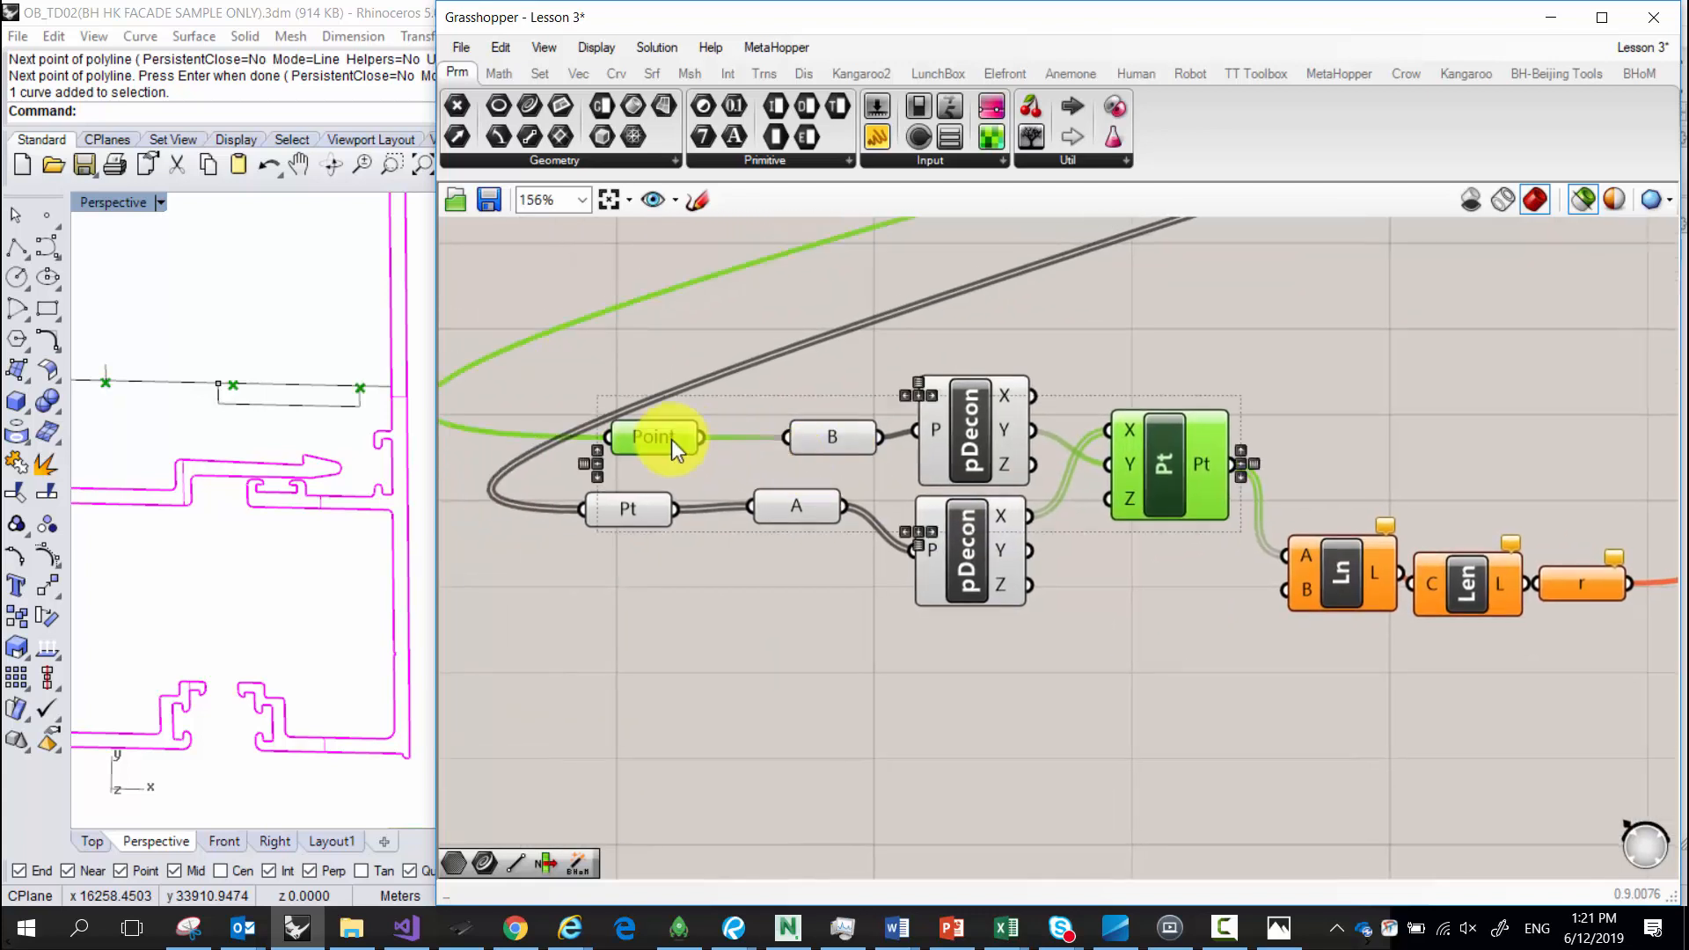
{"action": "left_click", "coordinate": [667, 507]}
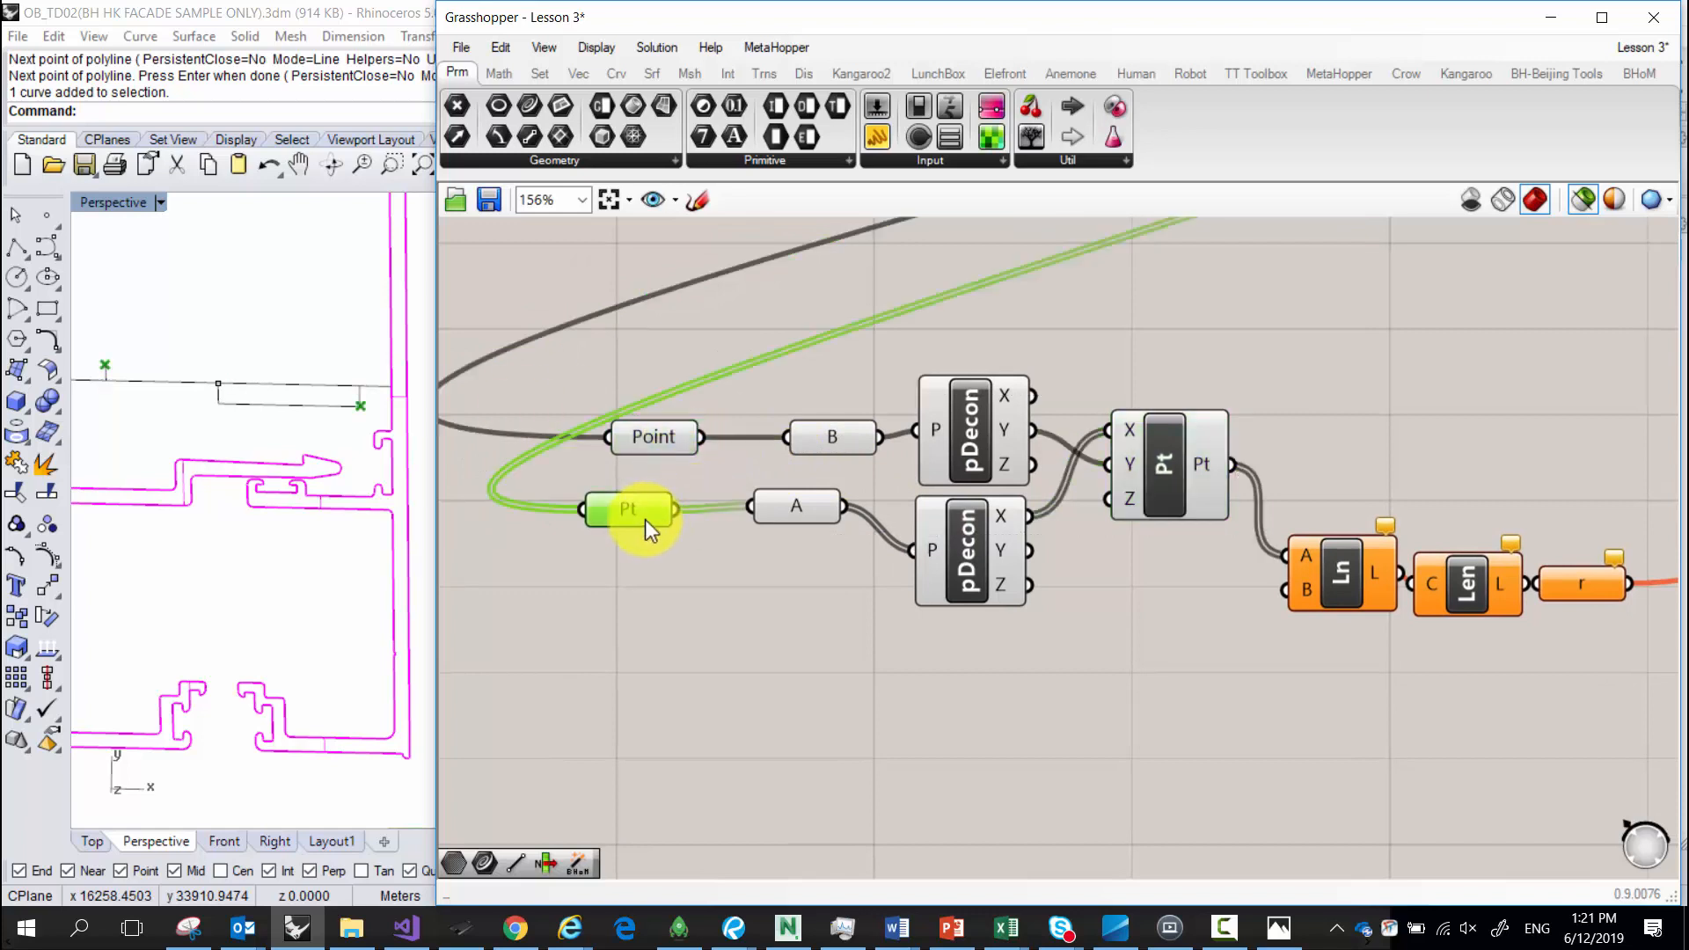
{"action": "left_click_drag", "start_coordinate": [675, 510], "coordinate": [1286, 587]}
{"action": "left_click", "coordinate": [1328, 580]}
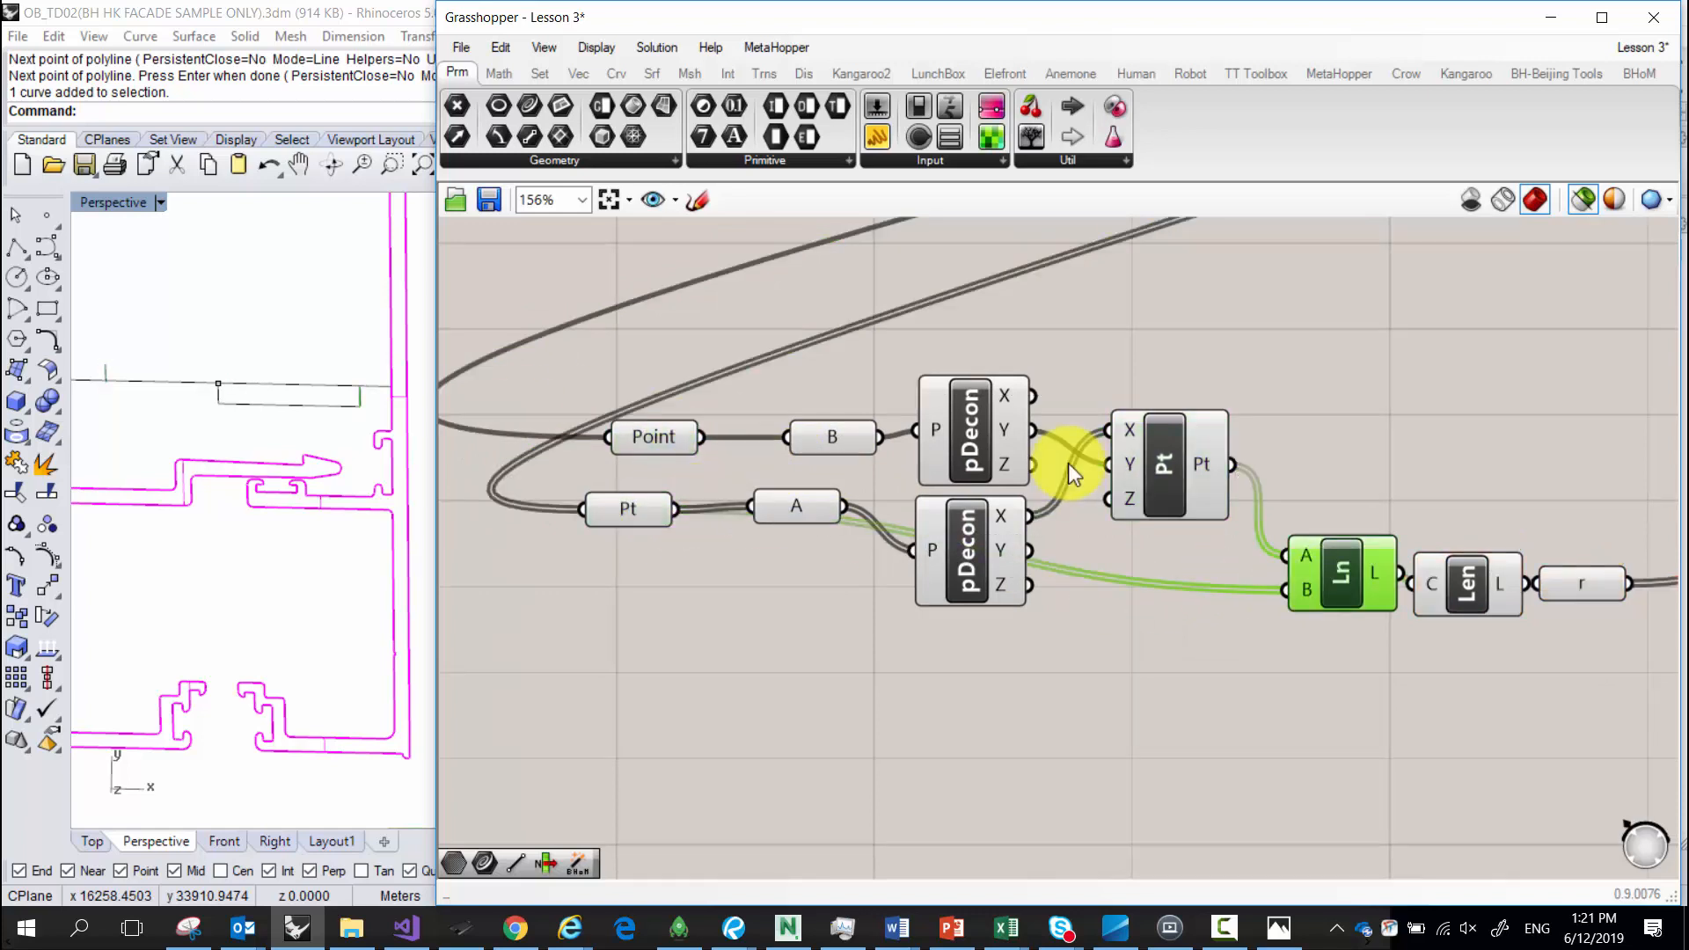
{"action": "left_click", "coordinate": [158, 345]}
{"action": "scroll", "coordinate": [97, 363], "scroll_direction": "up", "scroll_amount": 5}
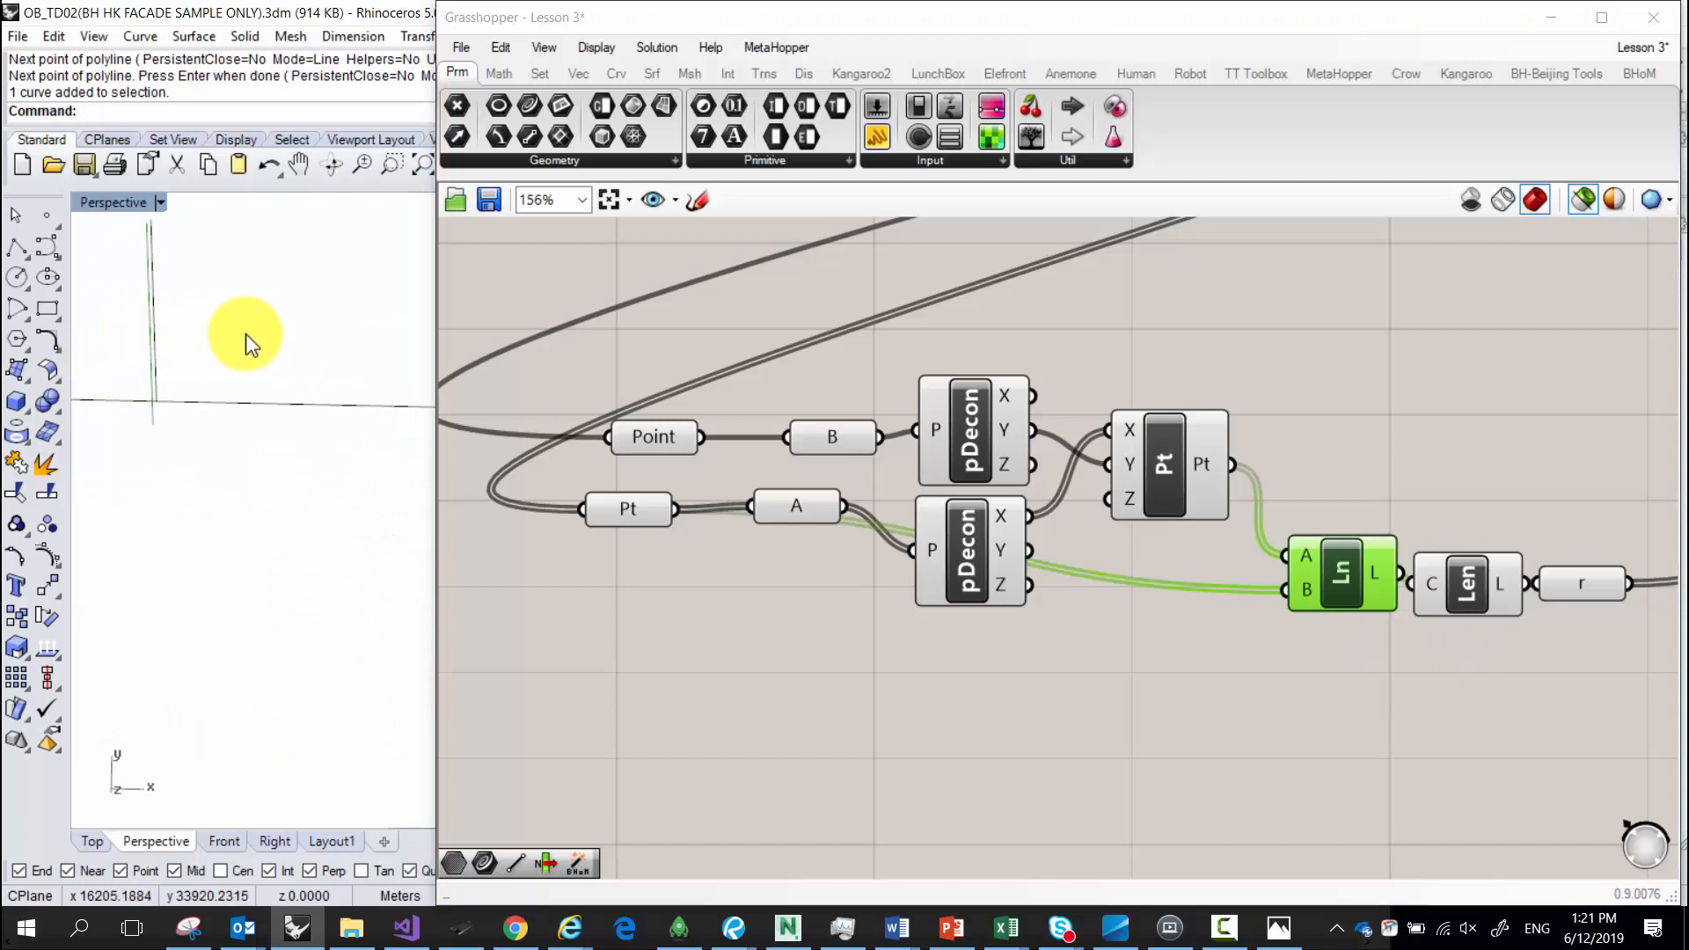
Delete the leftover construction curves above the facade profiles in the Rhino Perspective viewport.
{"action": "left_click", "coordinate": [130, 311]}
{"action": "key", "text": "Delete"}
{"action": "scroll", "coordinate": [146, 334], "scroll_direction": "down", "scroll_amount": 5}
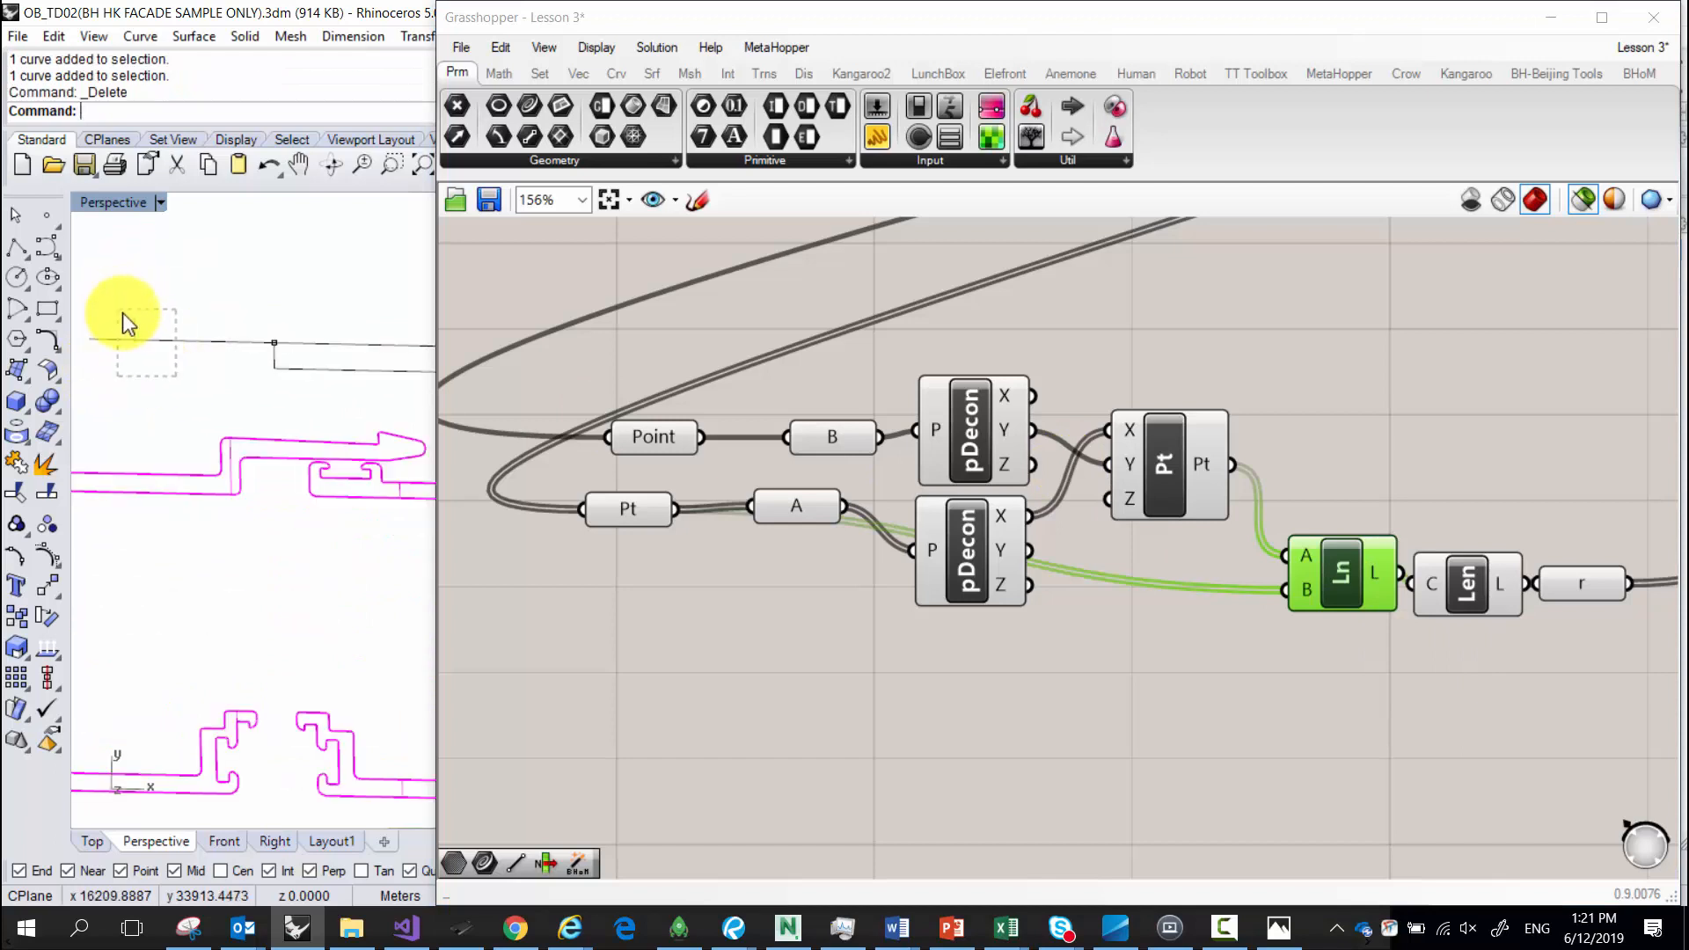
{"action": "scroll", "coordinate": [162, 360], "scroll_direction": "down", "scroll_amount": 3}
{"action": "left_click", "coordinate": [295, 351]}
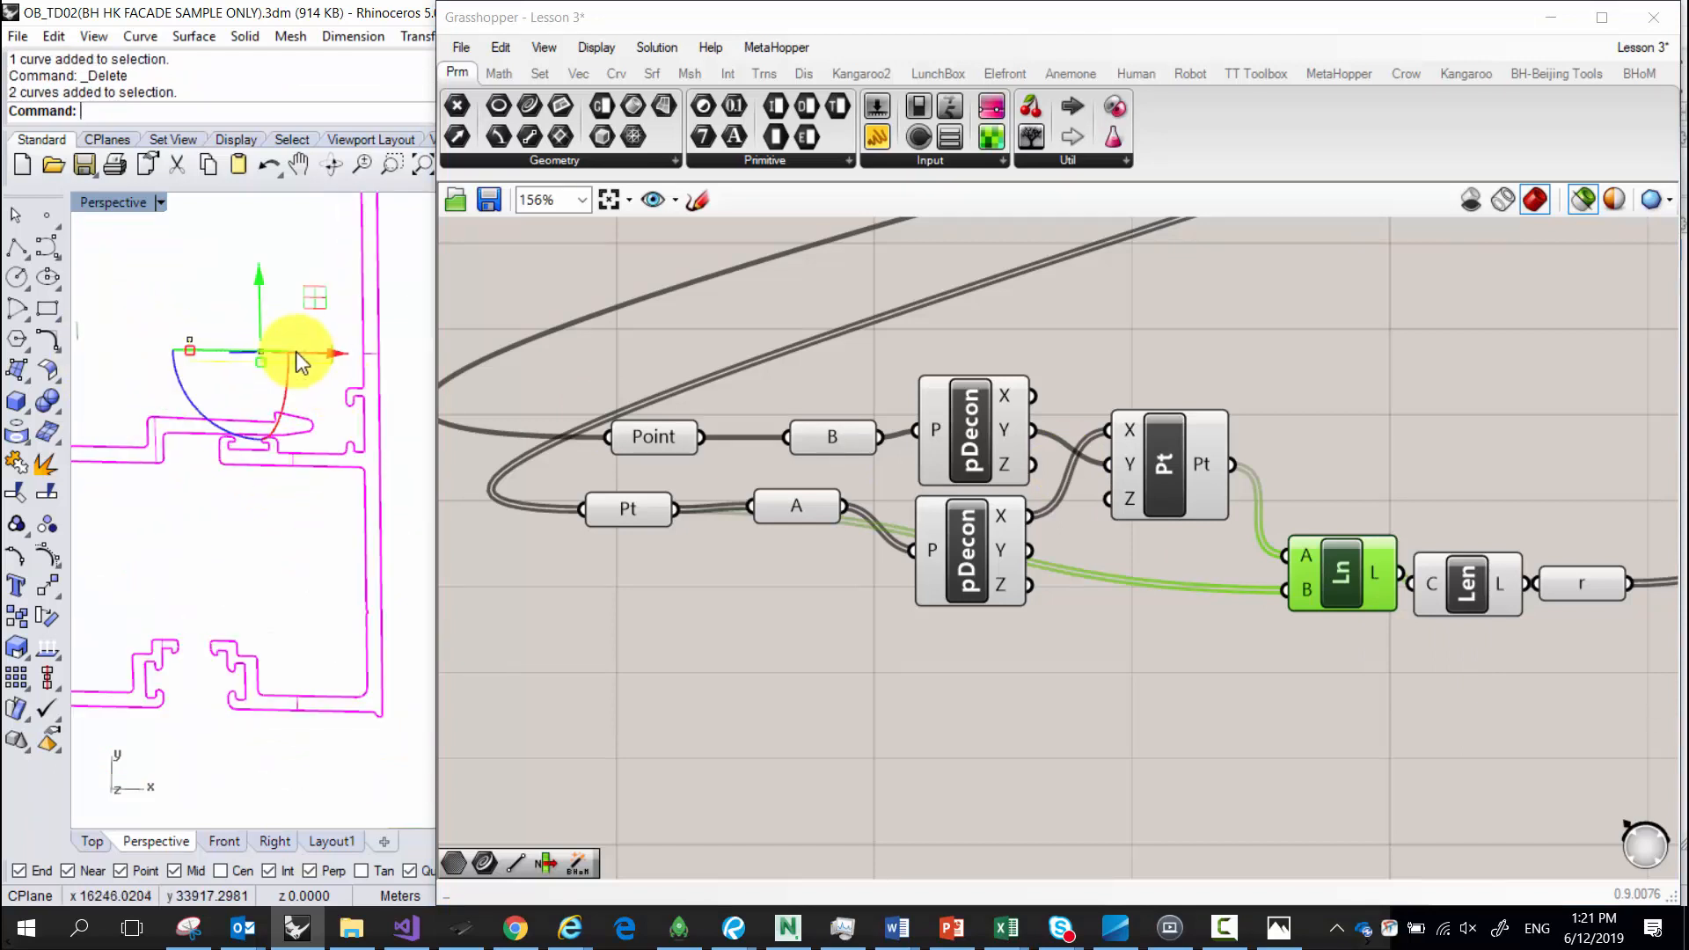
{"action": "key", "text": "Delete"}
{"action": "scroll", "coordinate": [263, 352], "scroll_direction": "up", "scroll_amount": 3}
Trace the r distance from the Len component through the ixx+a*r^2 chain to the Ixx panel.
{"action": "left_click", "coordinate": [988, 434]}
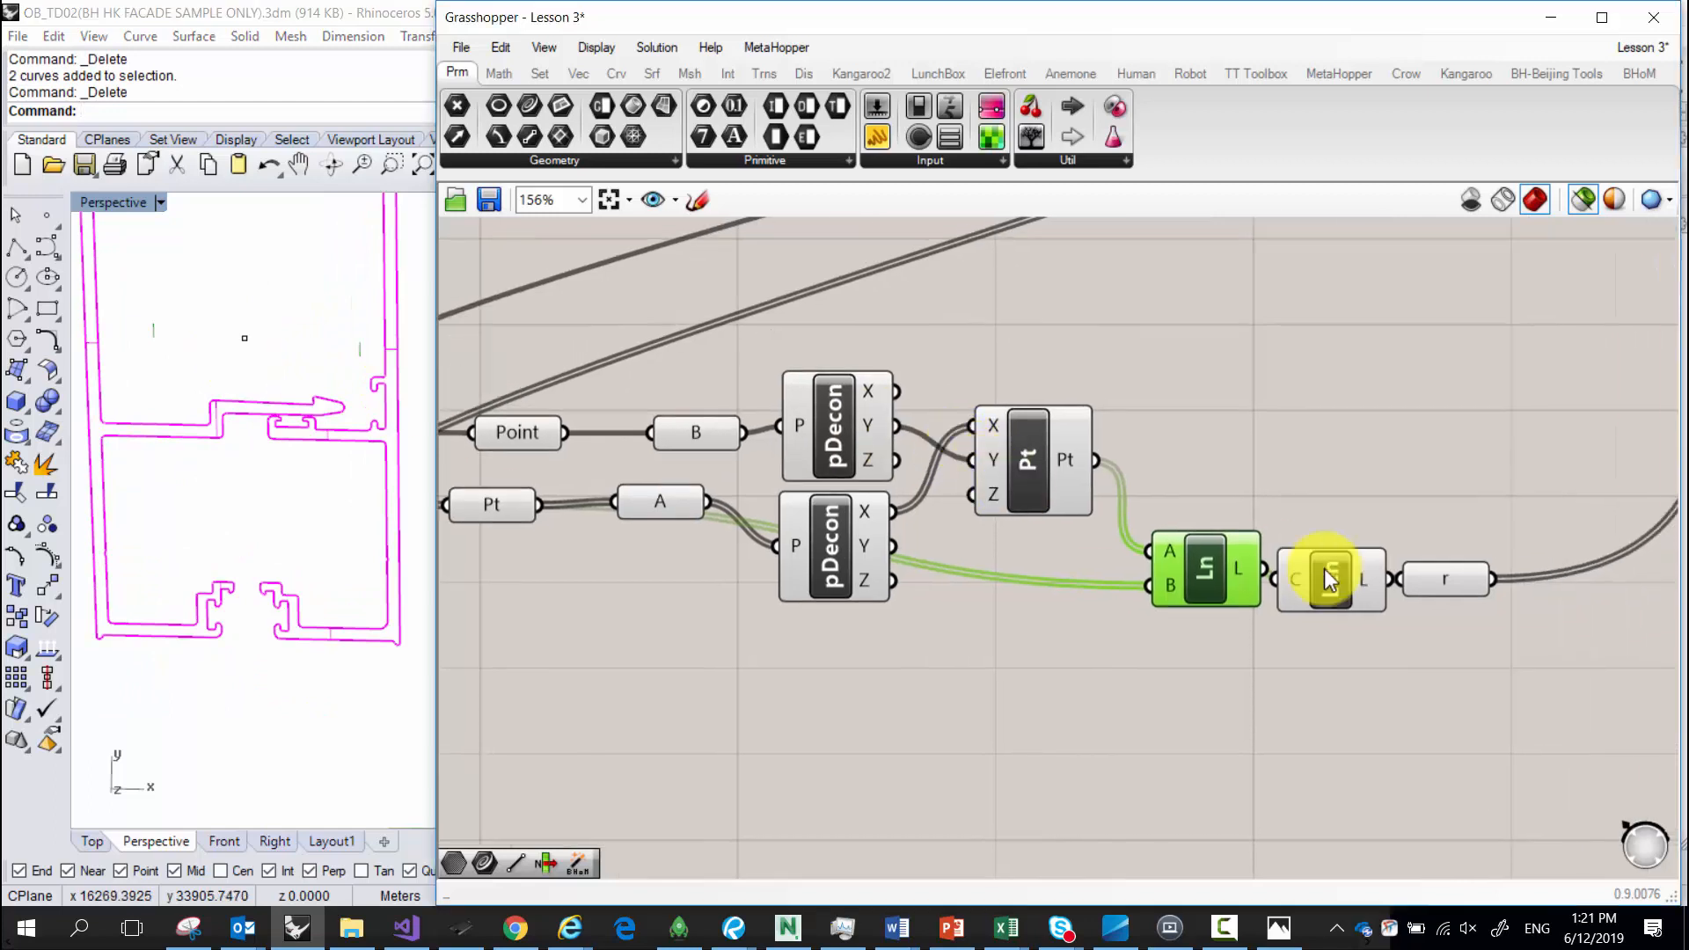
{"action": "right_click_drag", "start_coordinate": [1246, 580], "coordinate": [765, 568]}
{"action": "scroll", "coordinate": [765, 568], "scroll_direction": "down", "scroll_amount": 2}
{"action": "right_click_drag", "start_coordinate": [1326, 339], "coordinate": [1028, 505]}
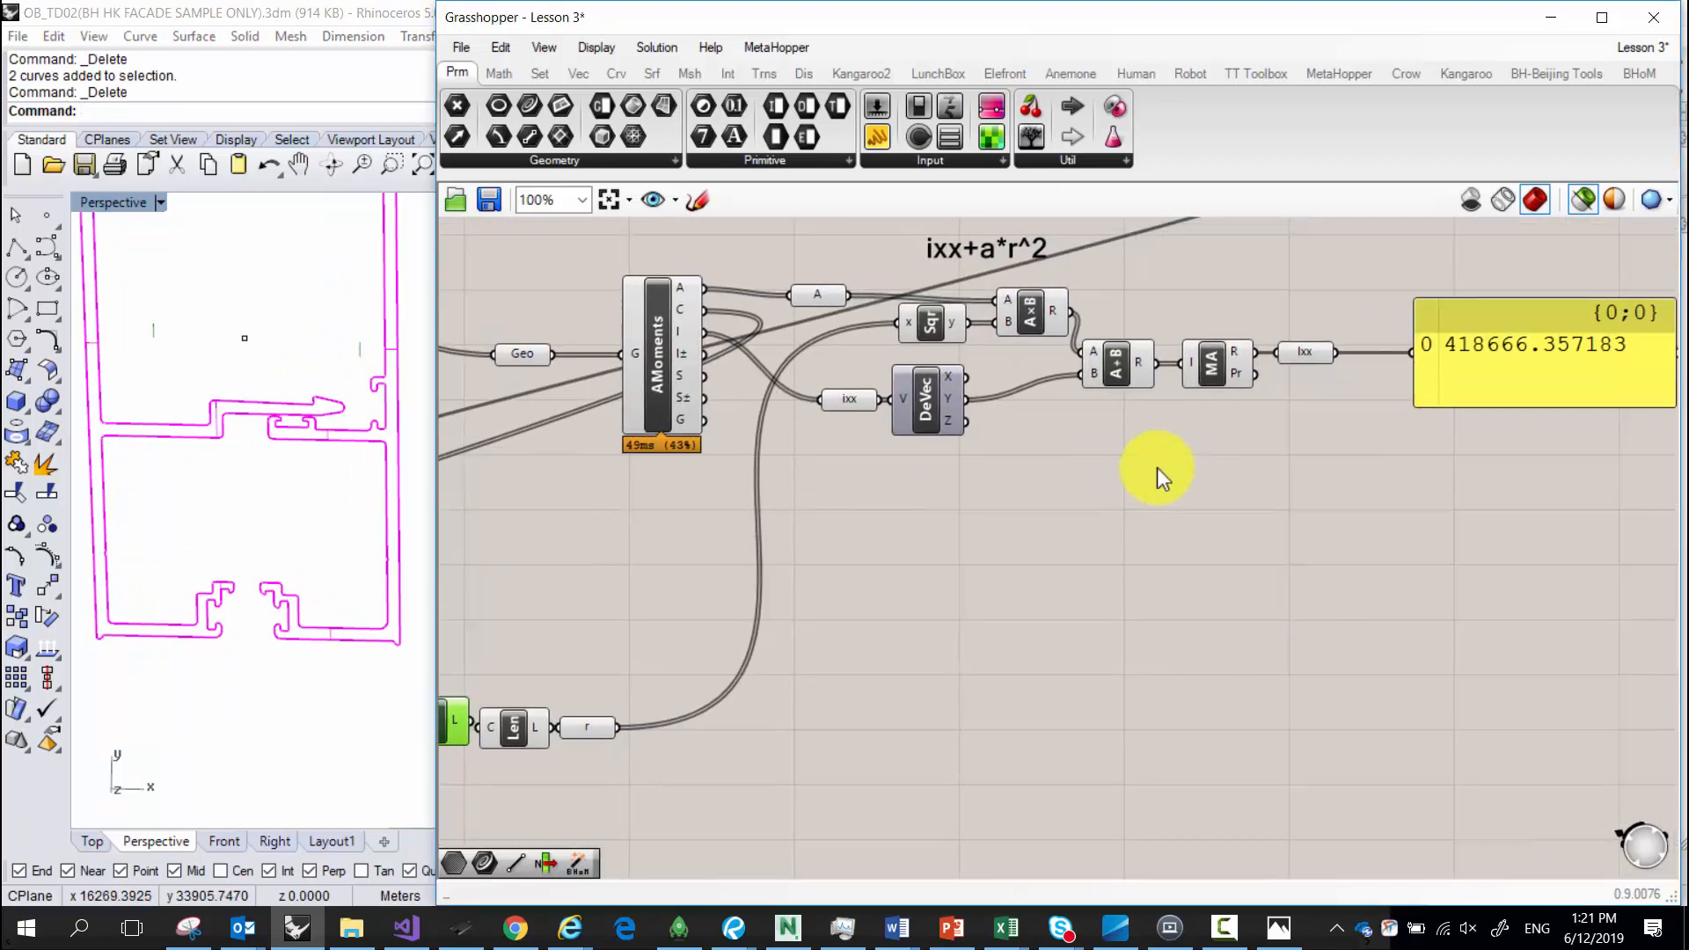
{"action": "right_click_drag", "start_coordinate": [1262, 460], "coordinate": [925, 509]}
{"action": "mouse_move", "coordinate": [890, 683]}
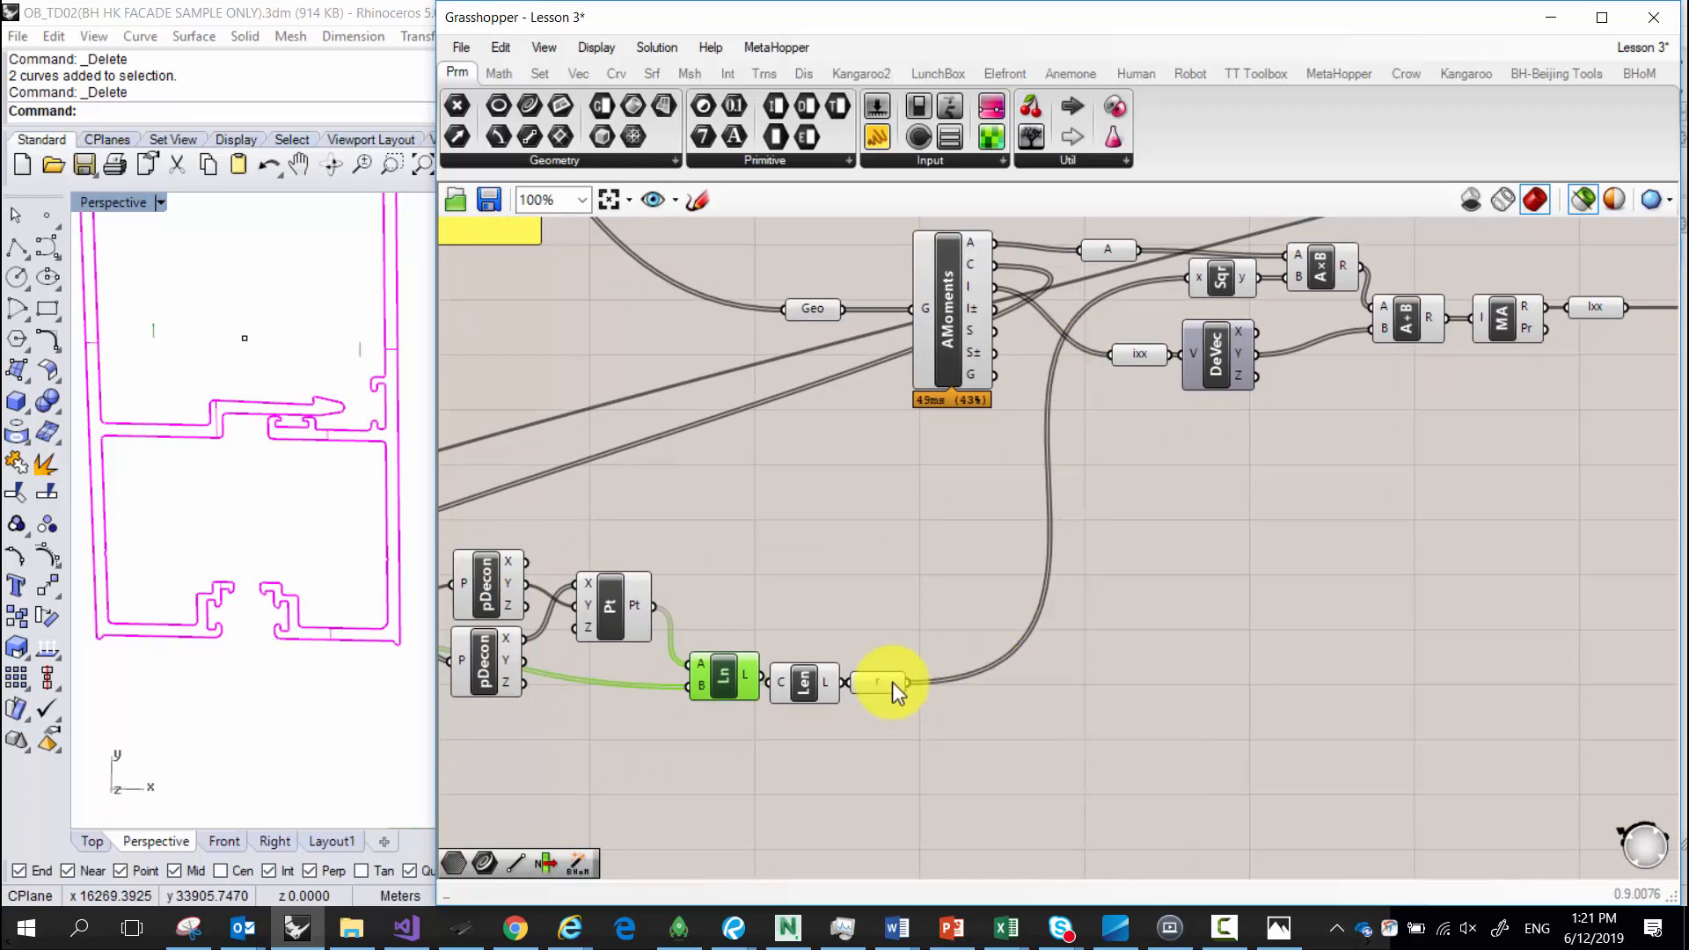
Move the left facade profile slightly upward along the Y axis in Rhino.
{"action": "left_click", "coordinate": [220, 411]}
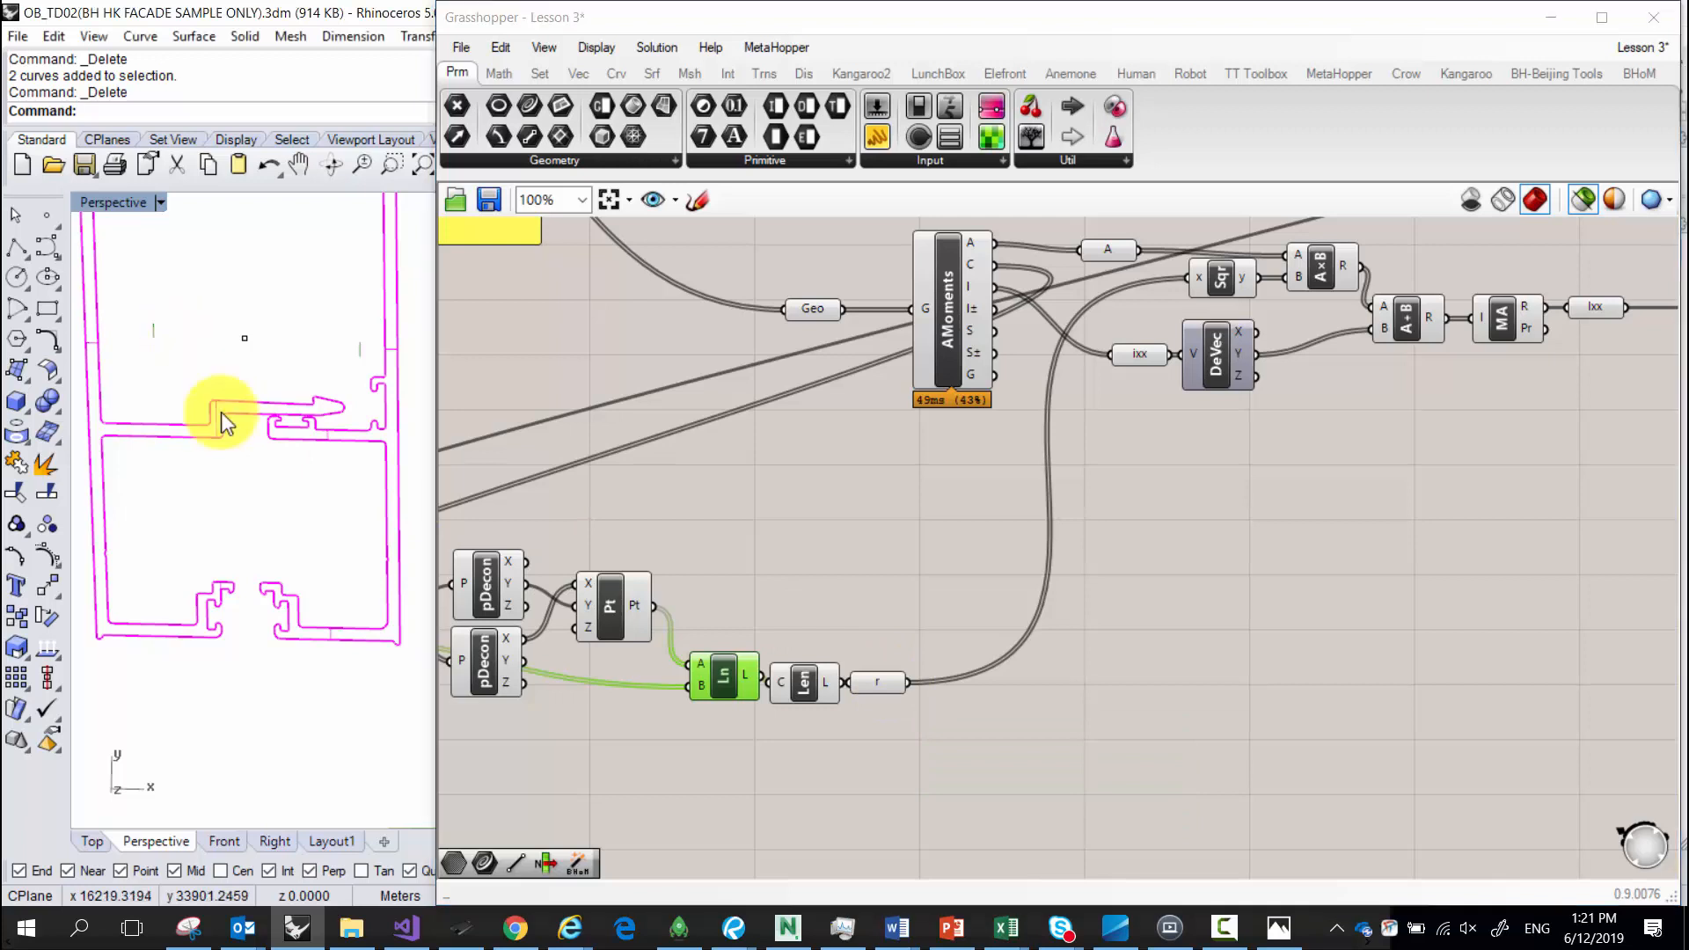
{"action": "left_click_drag", "start_coordinate": [198, 299], "coordinate": [209, 293]}
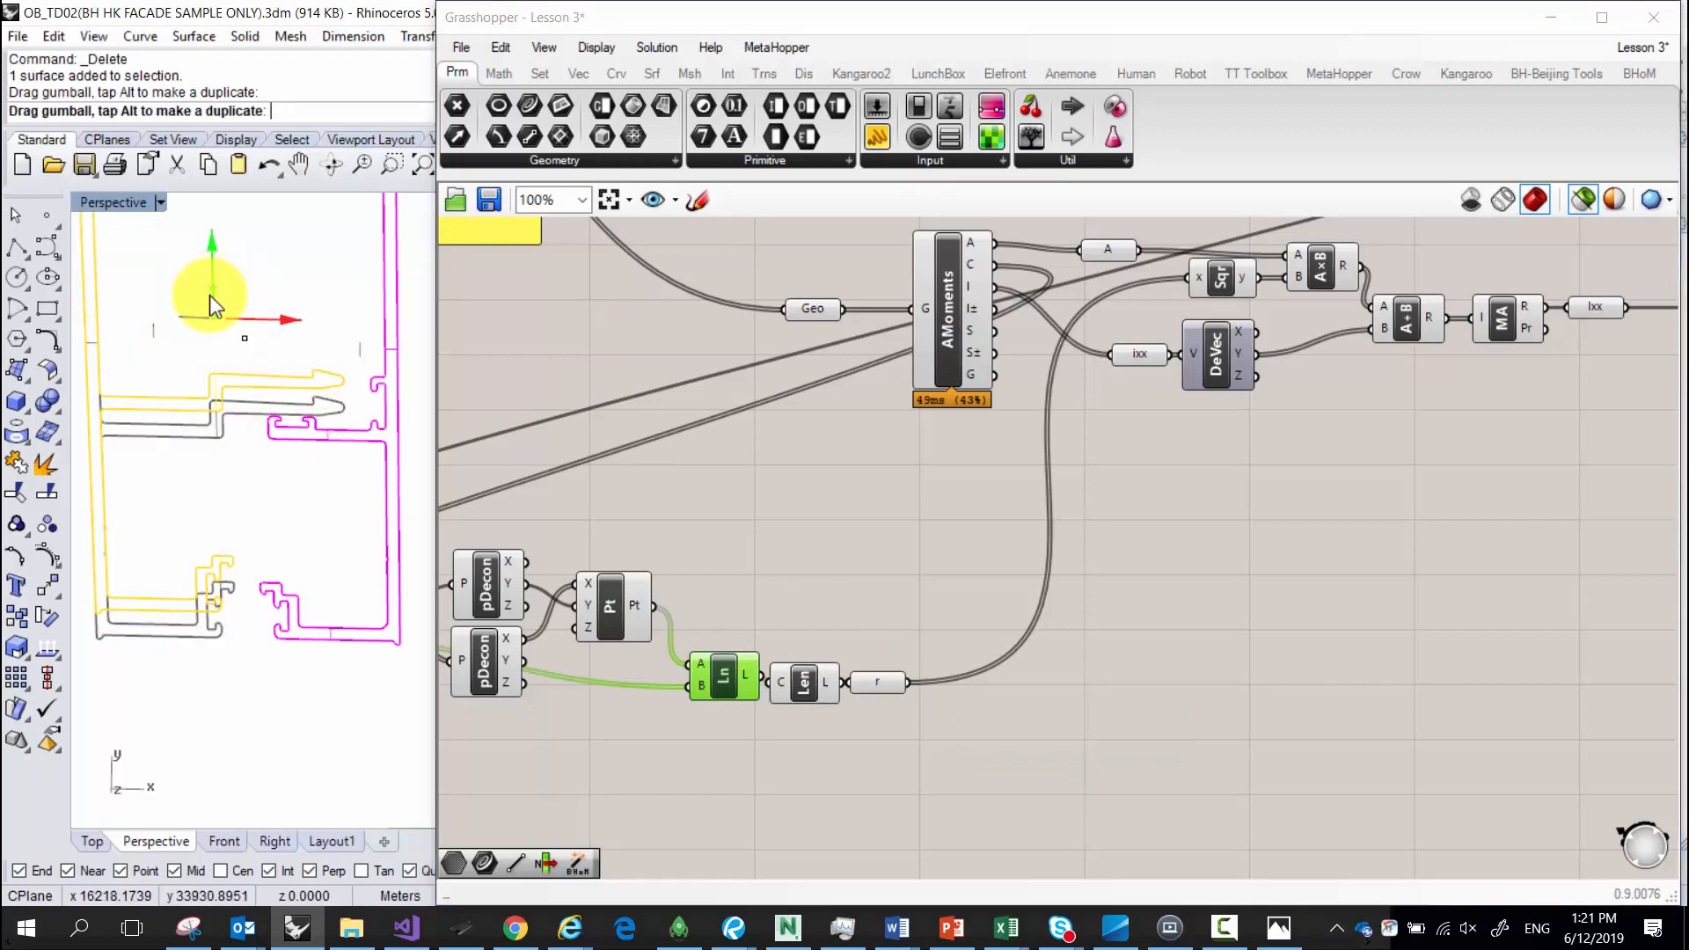
{"action": "left_click_drag", "start_coordinate": [223, 487], "coordinate": [223, 488]}
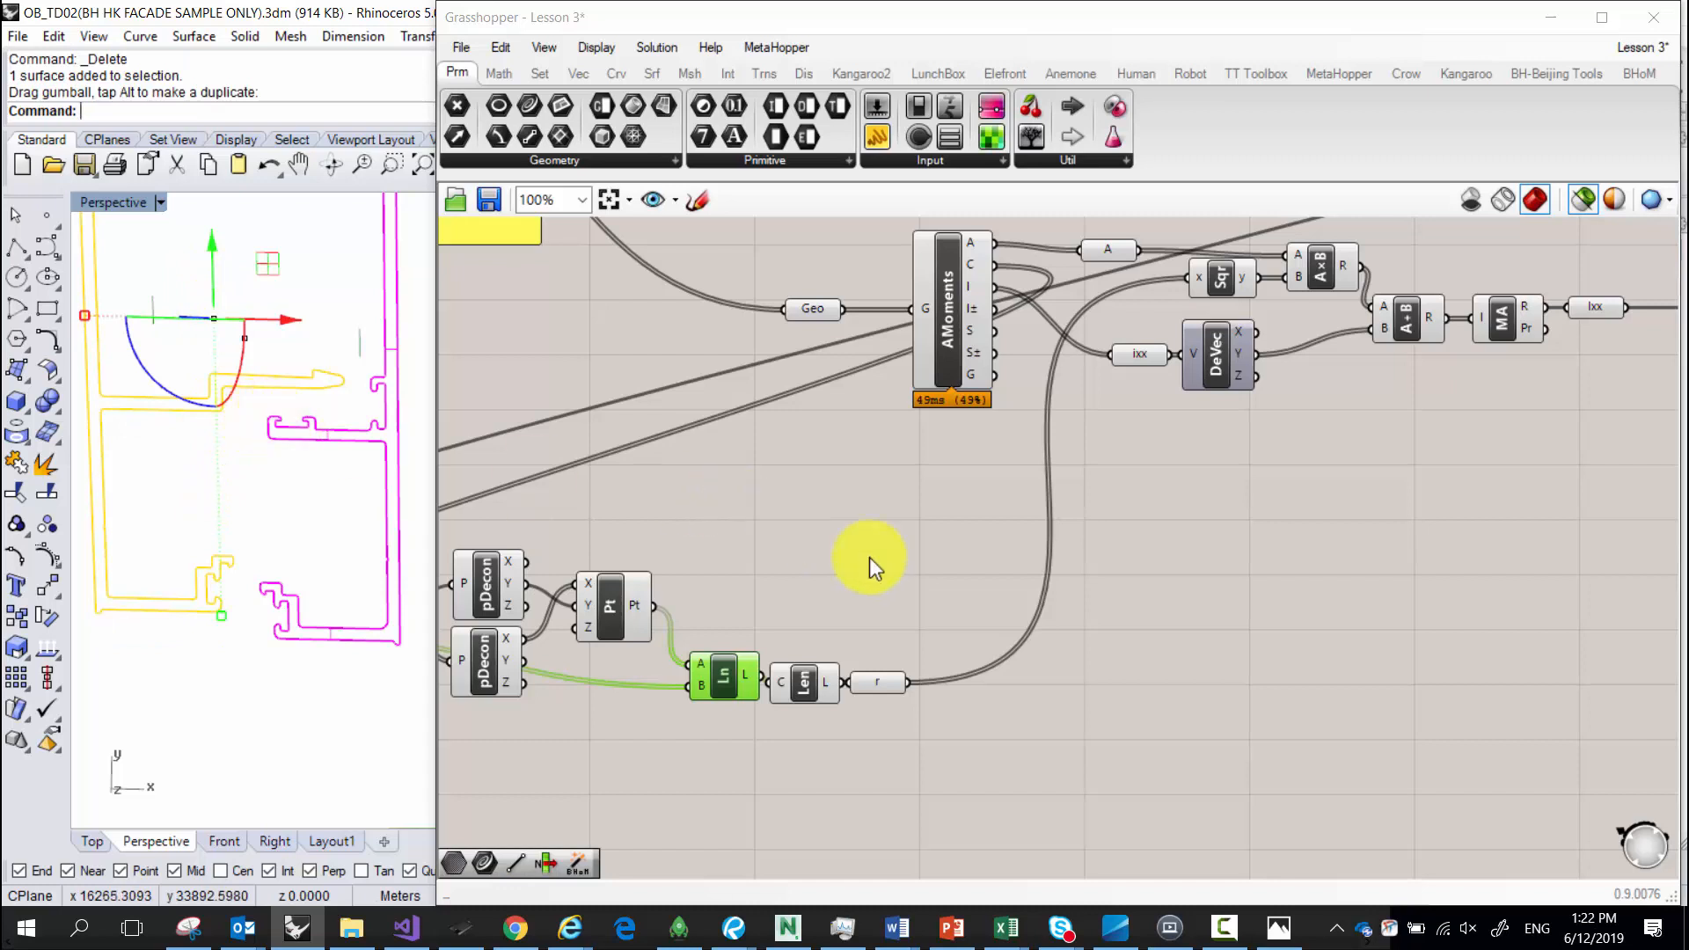
Check the values in the r parameter and the Ixx result for the shifted profile.
{"action": "left_click", "coordinate": [878, 684]}
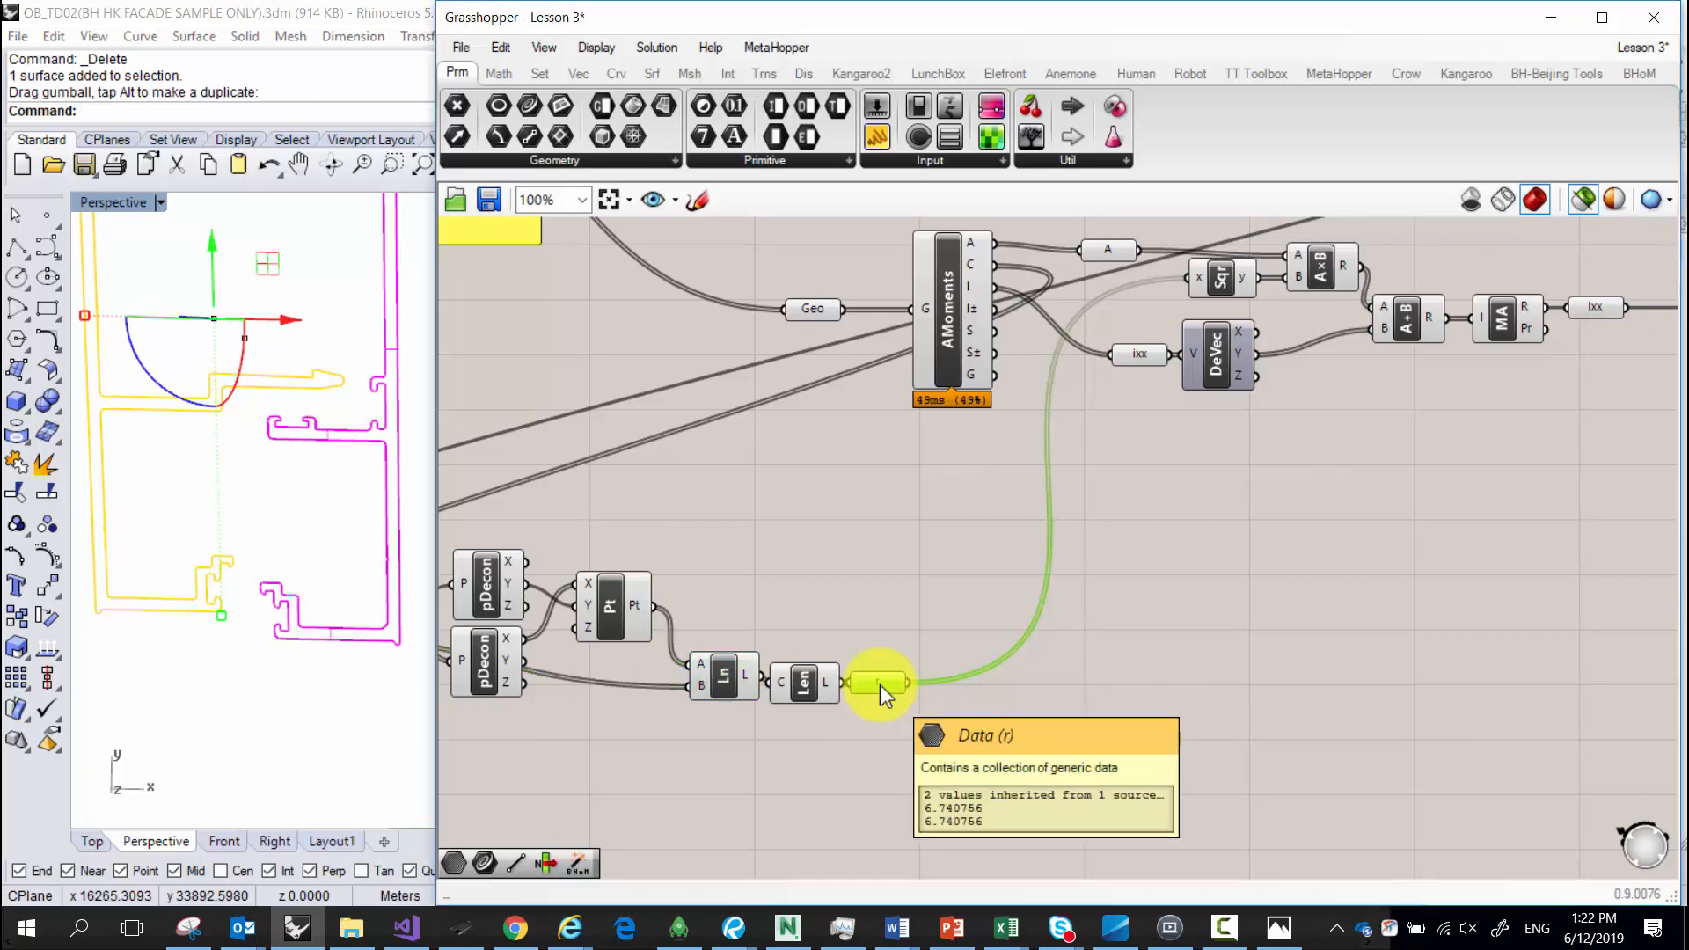
{"action": "right_click_drag", "start_coordinate": [925, 673], "coordinate": [731, 721]}
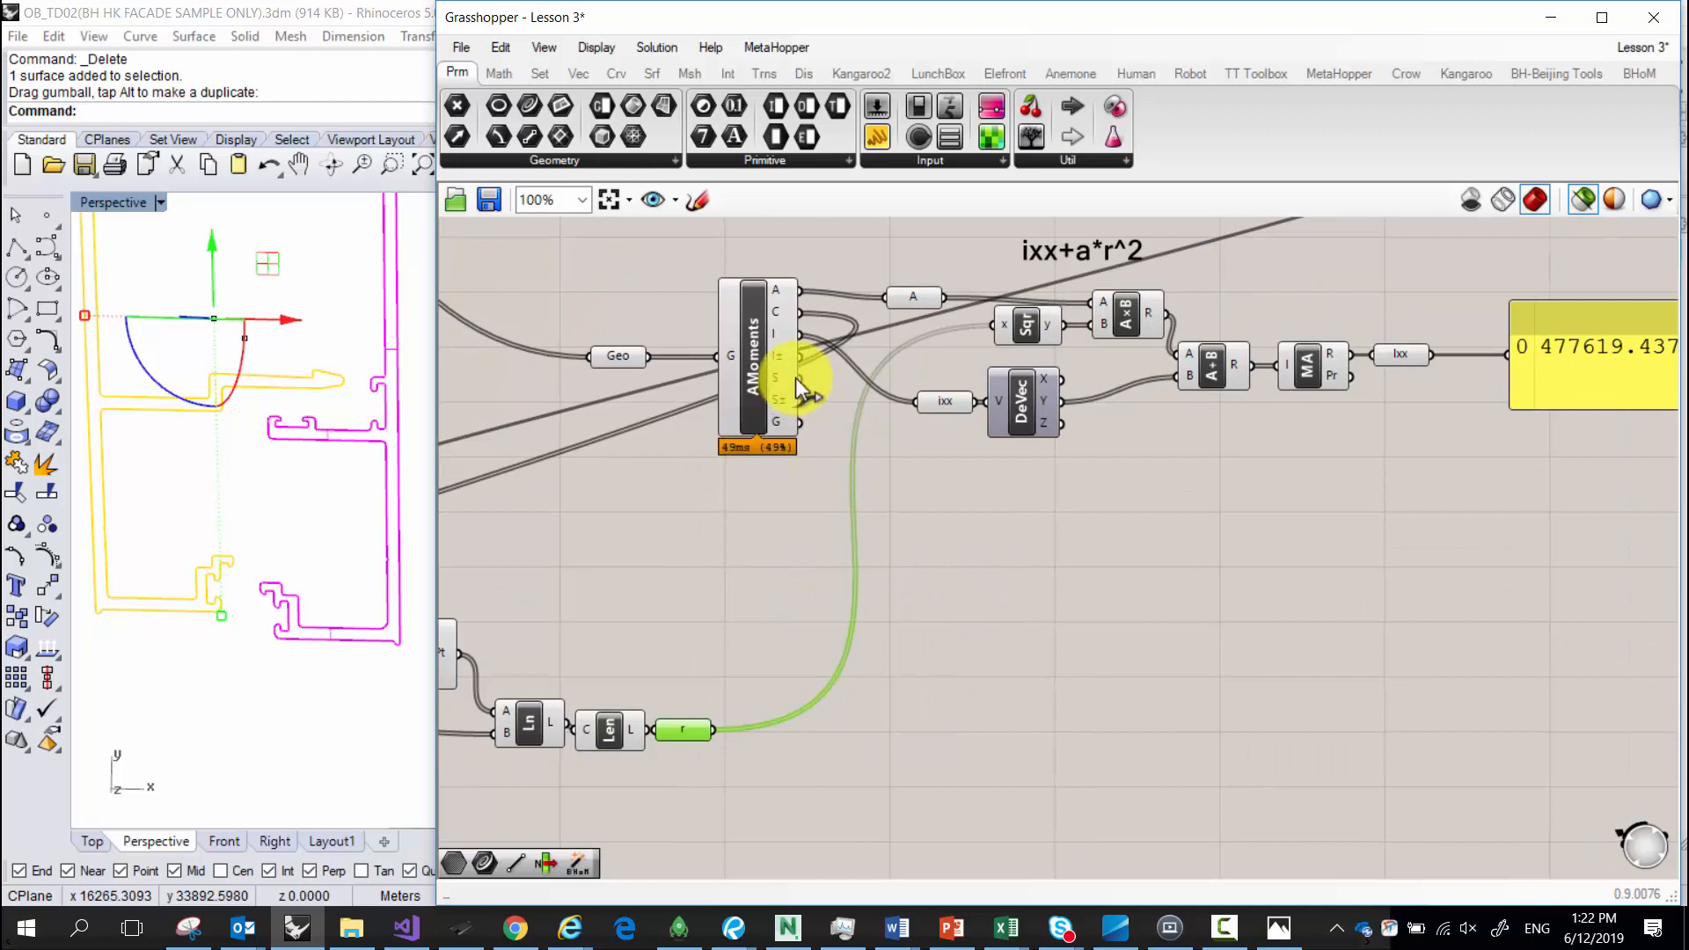
{"action": "mouse_move", "coordinate": [691, 724]}
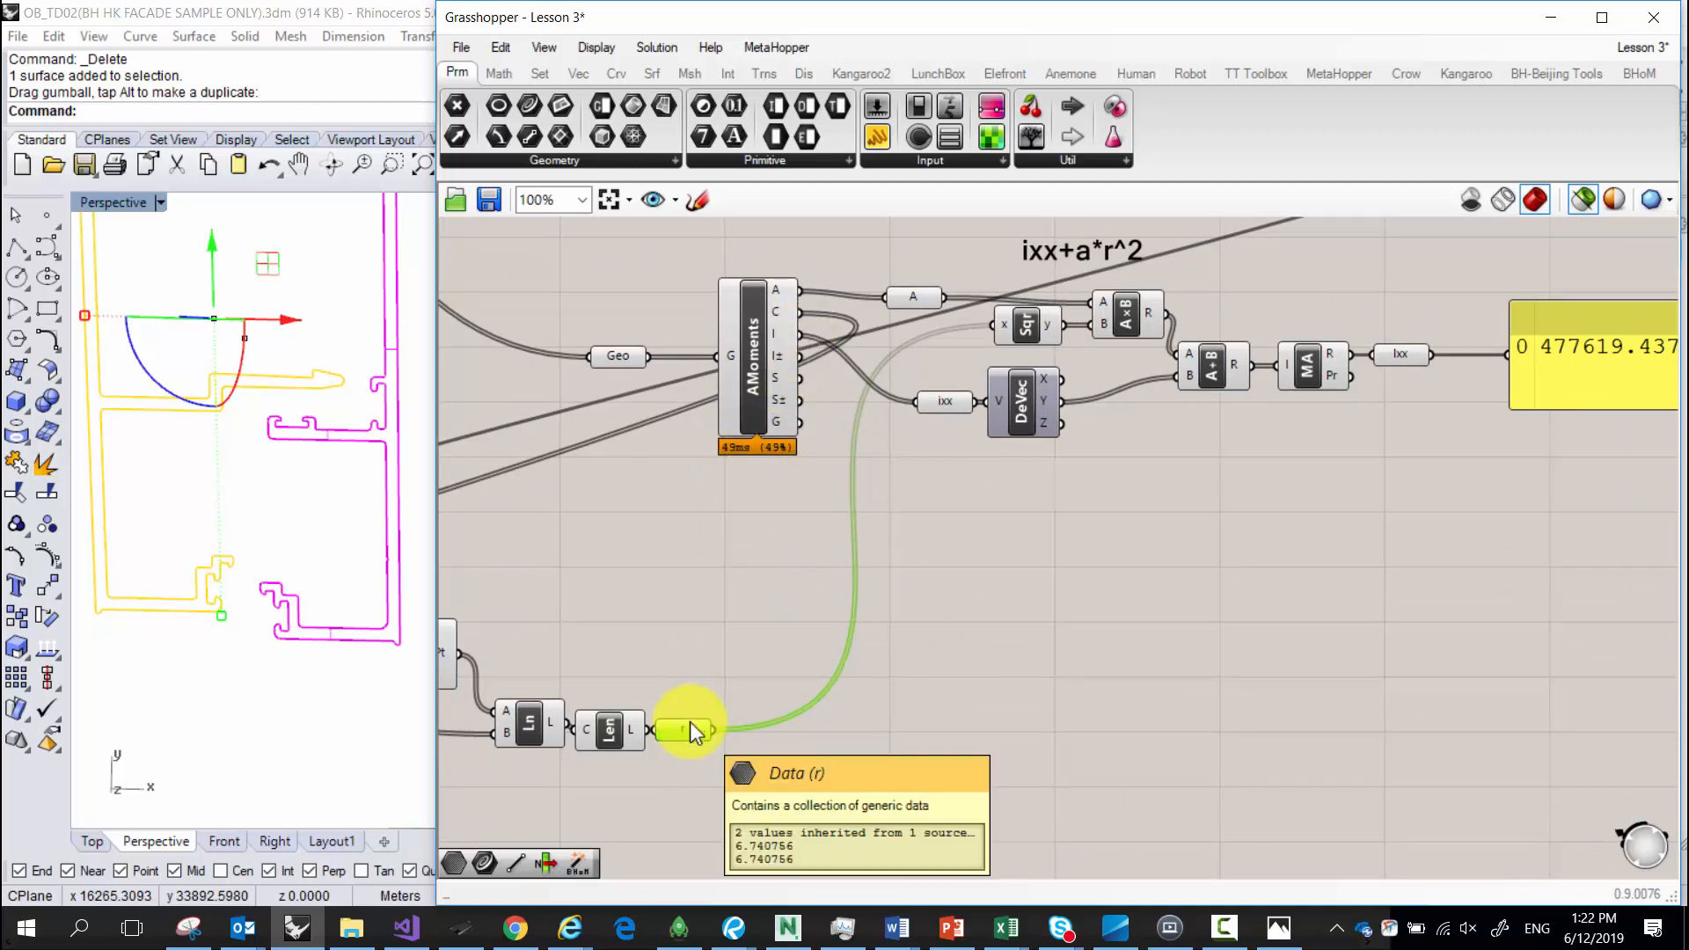
Deselect the profile and preview the Ln distance lines together with the Pt and Point centroids in Rhino.
{"action": "right_click_drag", "start_coordinate": [633, 718], "coordinate": [941, 668]}
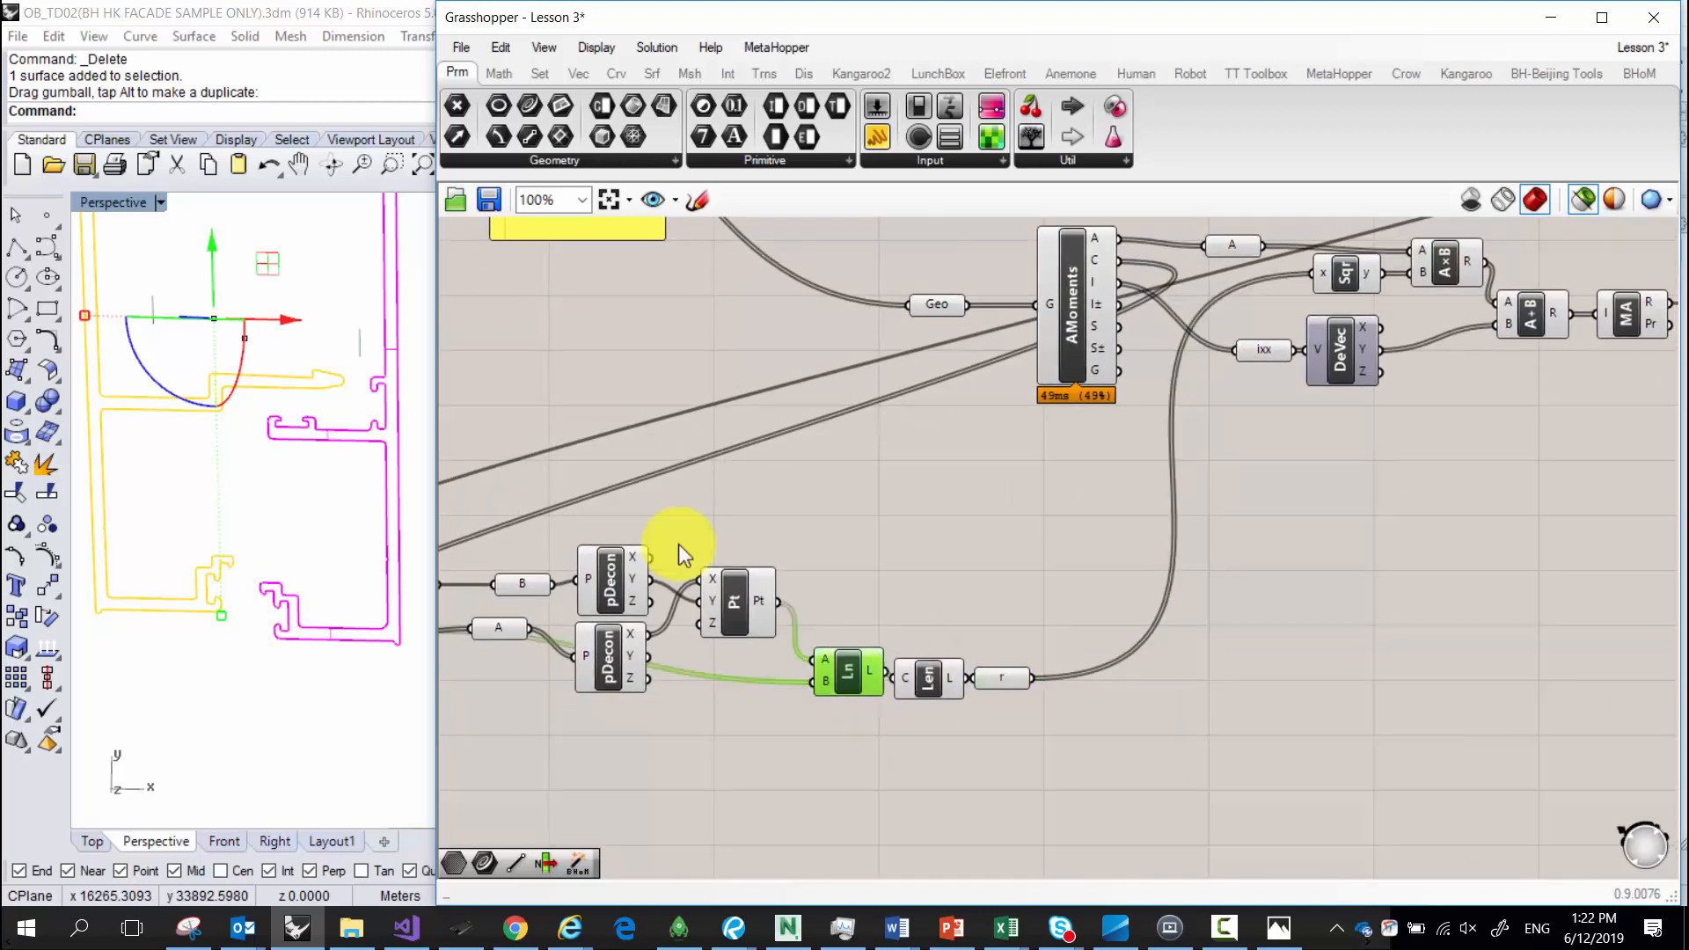
{"action": "left_click", "coordinate": [246, 546]}
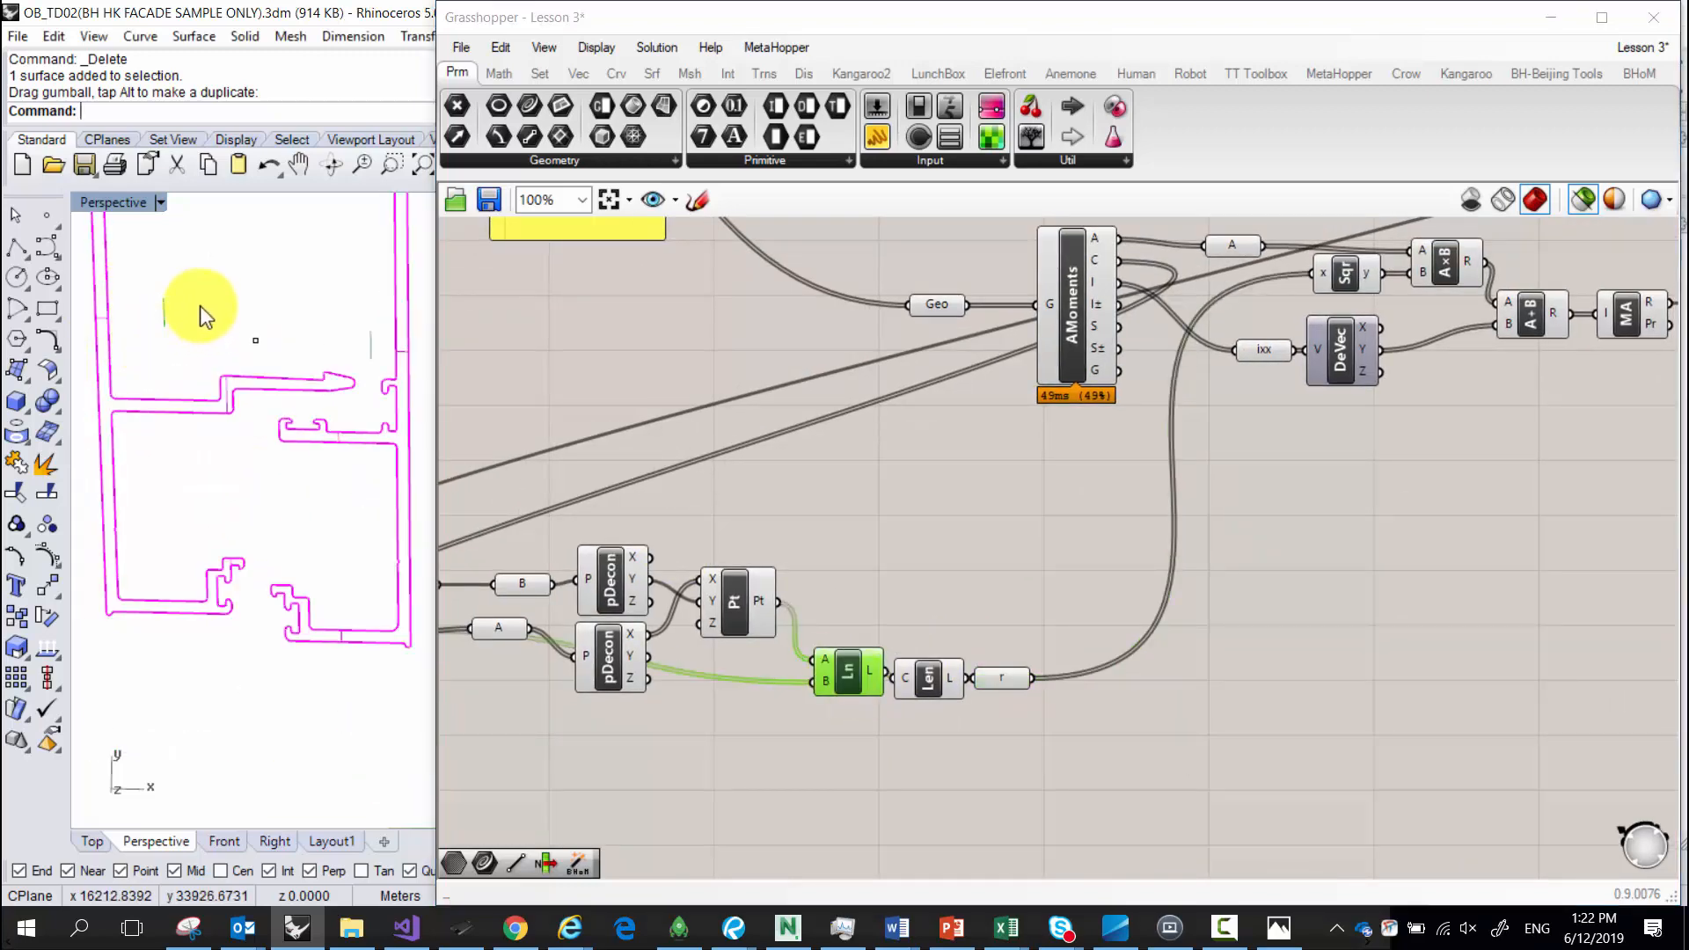
{"action": "right_click_drag", "start_coordinate": [528, 556], "coordinate": [888, 524]}
{"action": "left_click", "coordinate": [730, 603]}
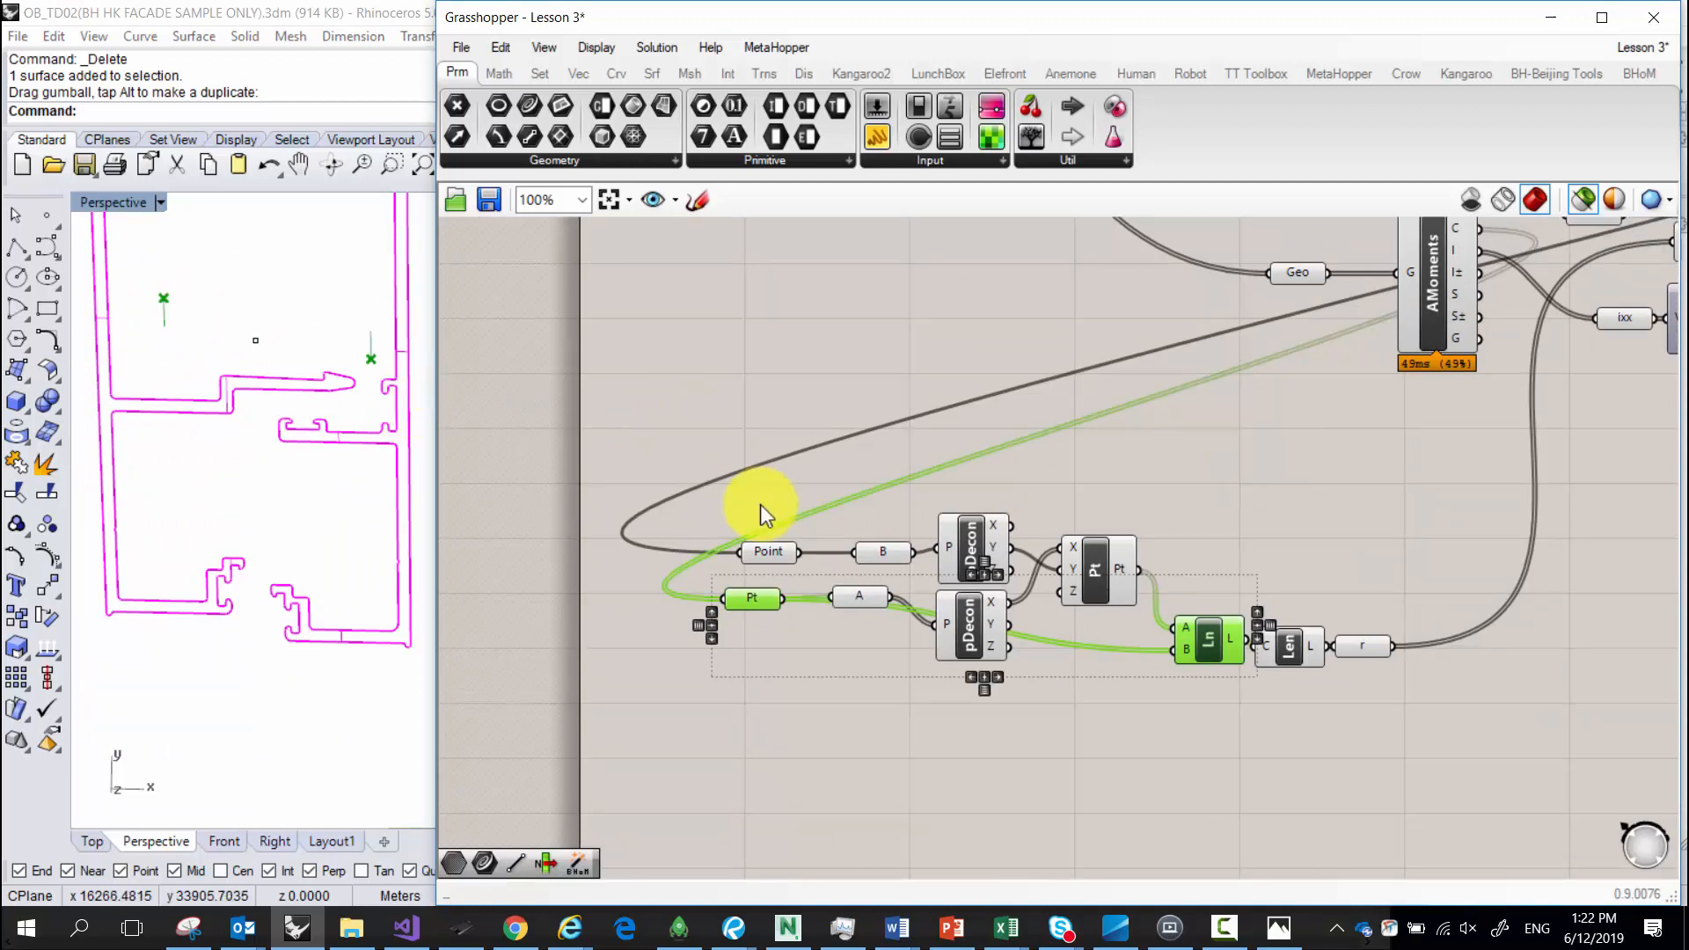
{"action": "left_click", "coordinate": [763, 552], "text": "shift"}
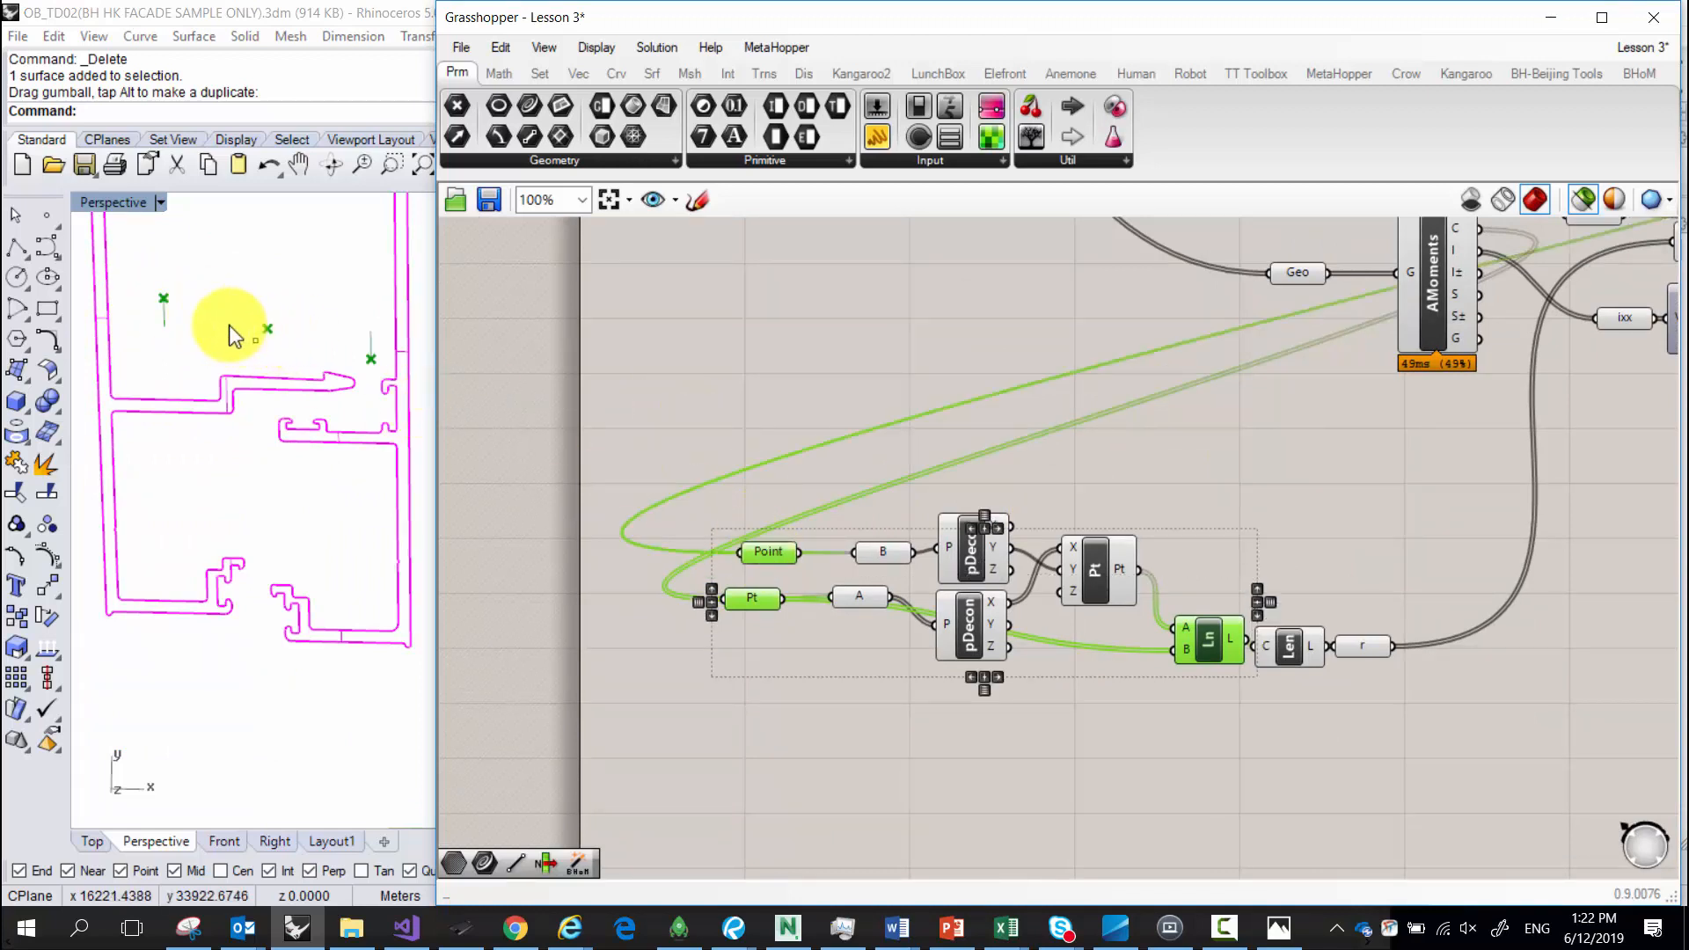
Examine the ixx, area A and squared r values, and the per-profile sums entering the Mass Addition component.
{"action": "mouse_move", "coordinate": [1070, 510]}
{"action": "right_mouse_down"}
{"action": "mouse_move", "coordinate": [1138, 490]}
{"action": "mouse_move", "coordinate": [1090, 523]}
{"action": "mouse_move", "coordinate": [1047, 387]}
{"action": "right_mouse_up"}
{"action": "right_click_drag", "start_coordinate": [953, 324], "coordinate": [895, 375]}
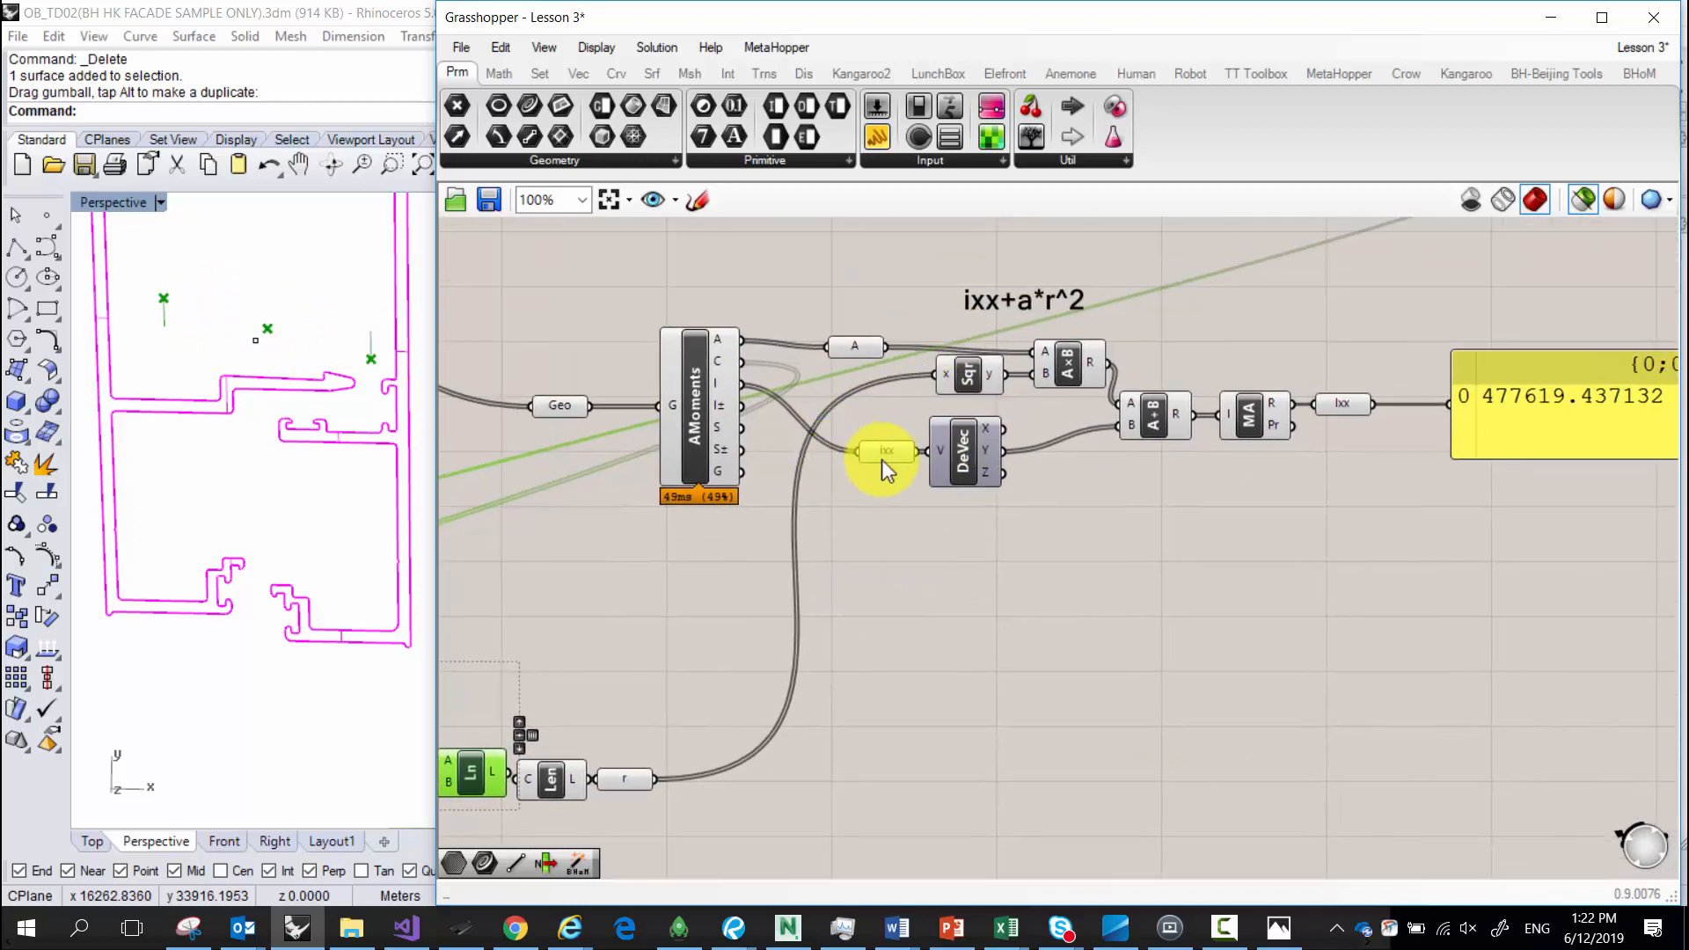
{"action": "left_click", "coordinate": [883, 453]}
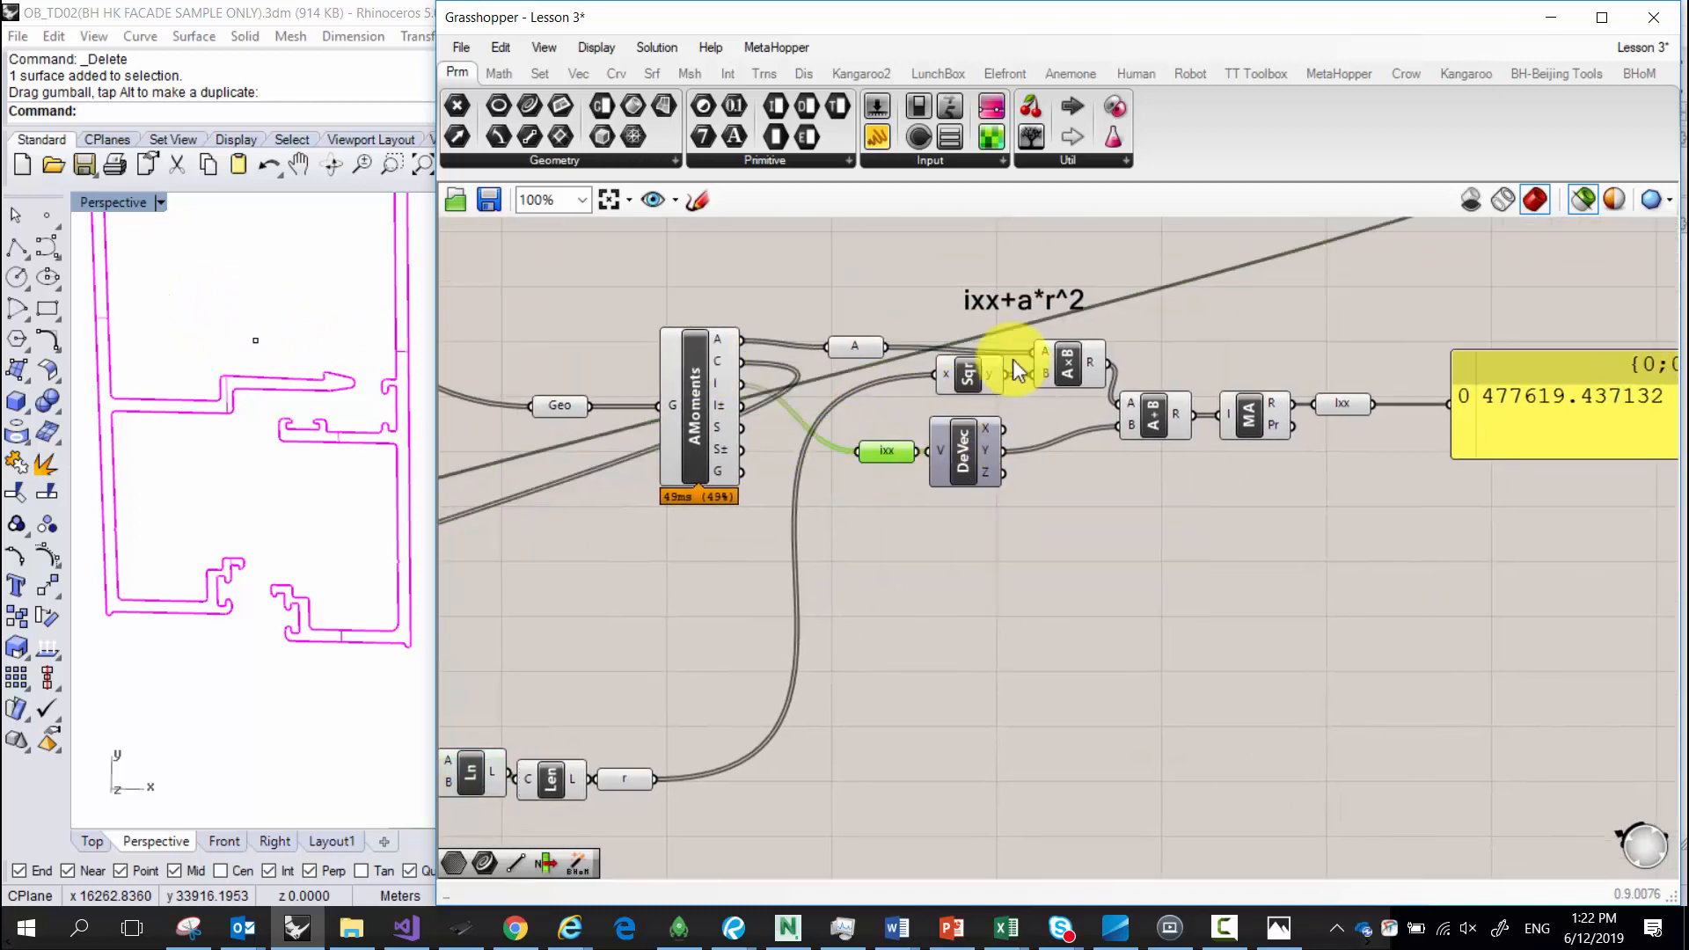
{"action": "left_click", "coordinate": [854, 346]}
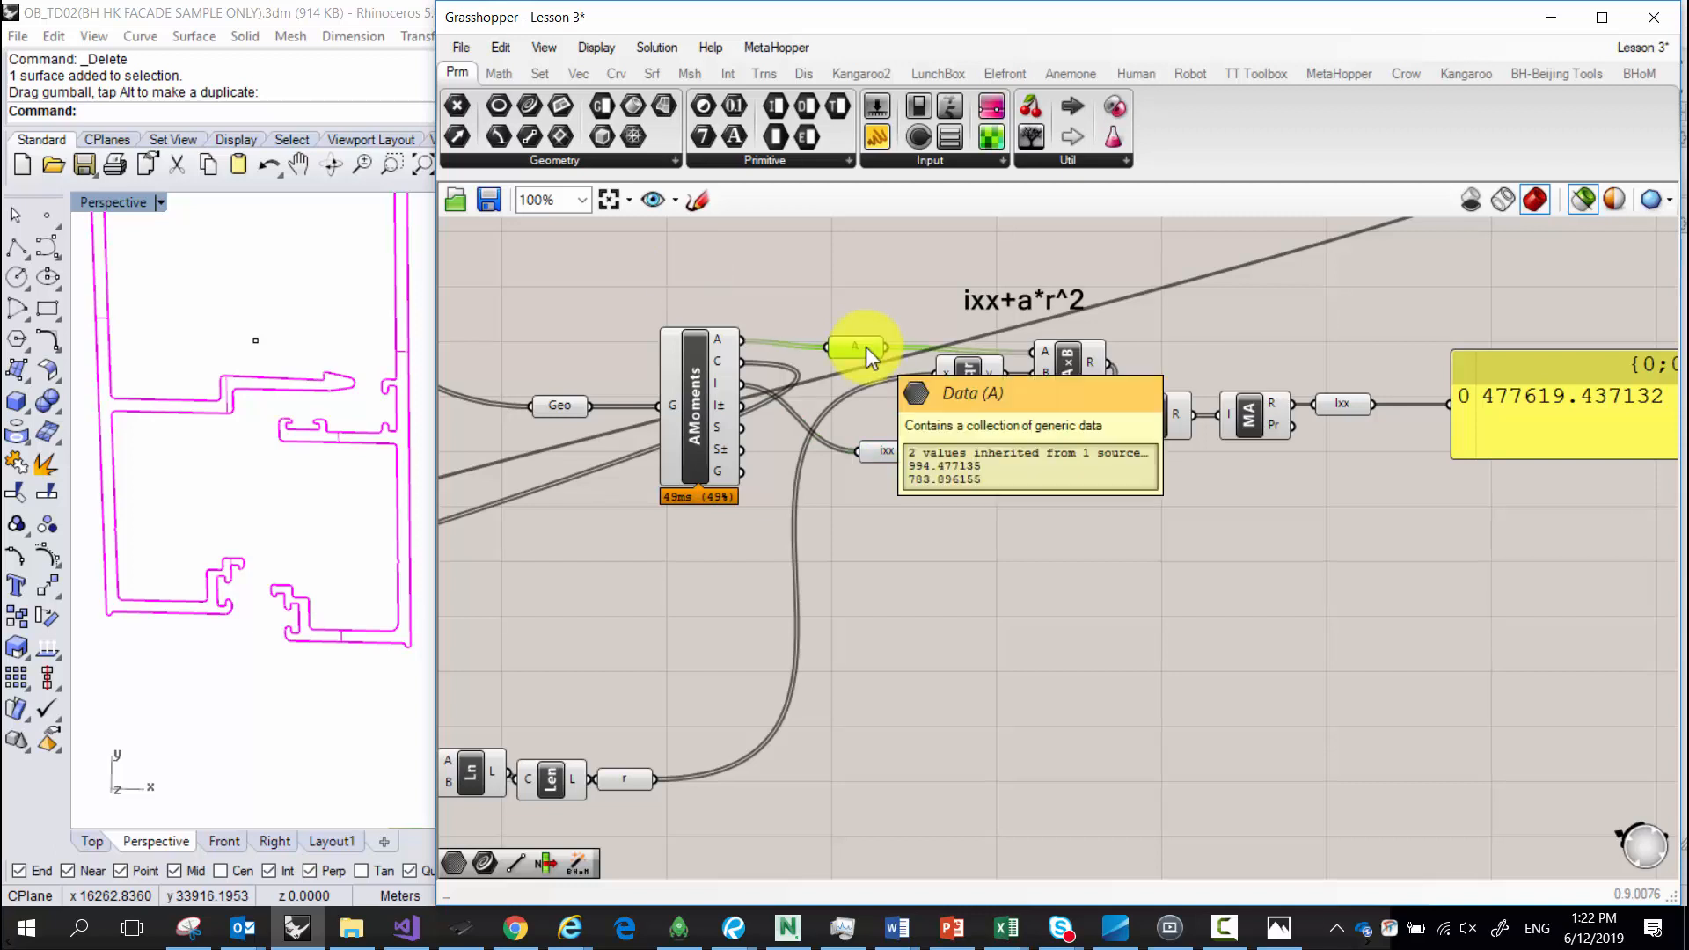
{"action": "scroll", "coordinate": [965, 373], "scroll_direction": "up", "scroll_amount": 2}
{"action": "mouse_move", "coordinate": [996, 383]}
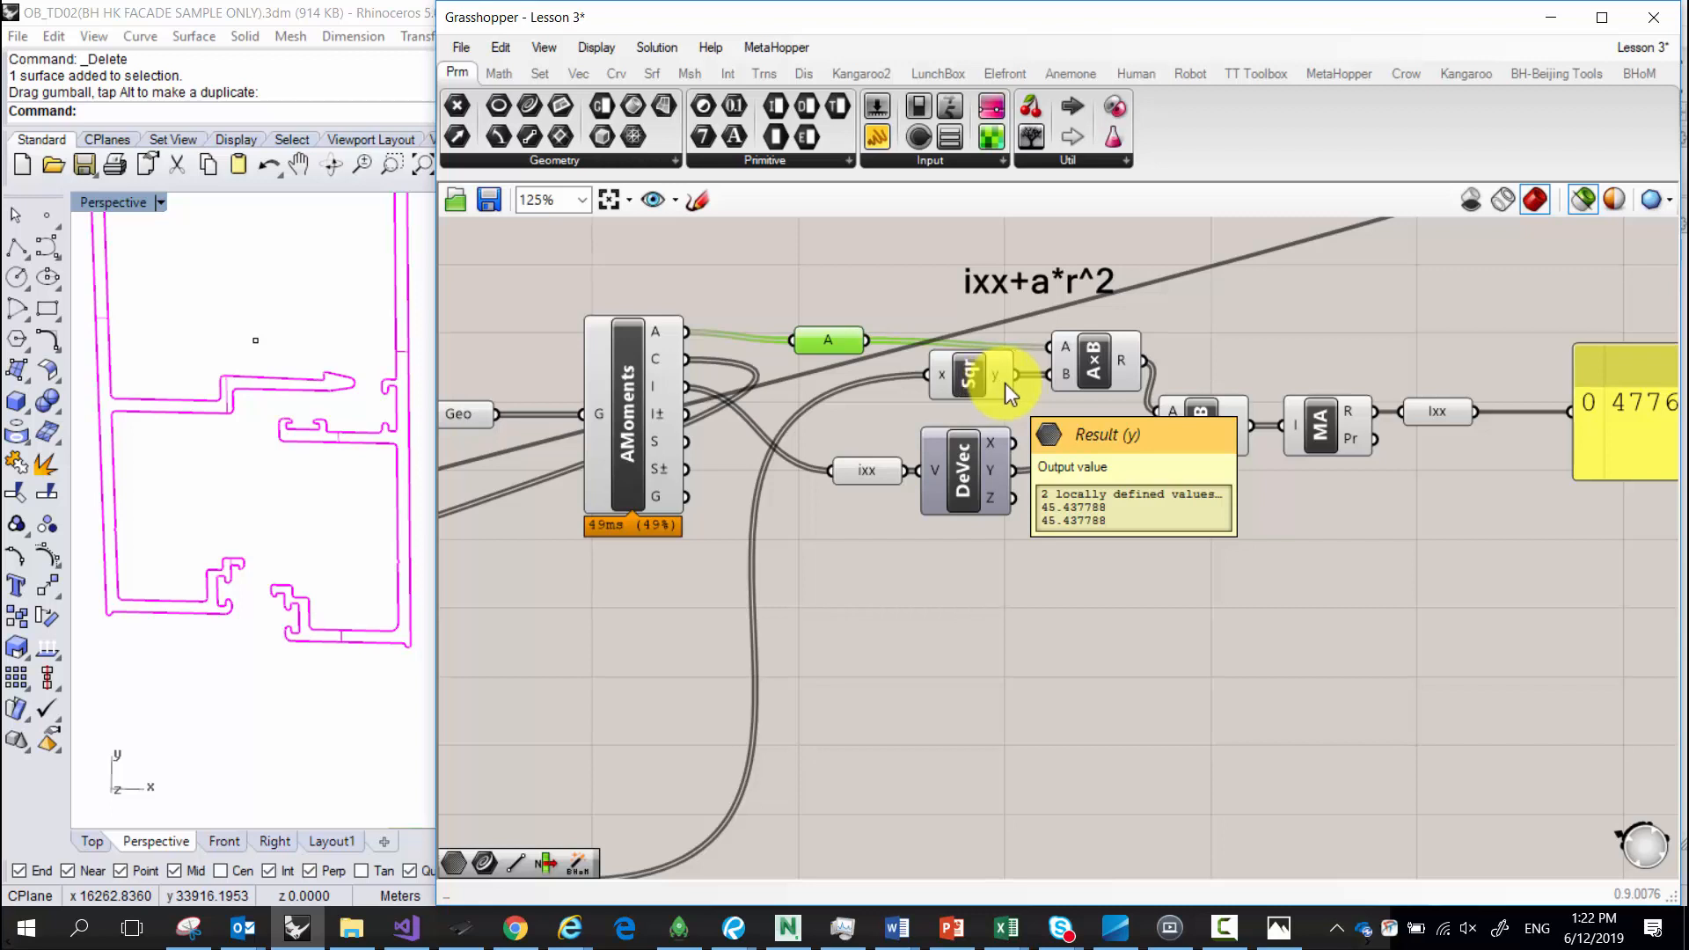
{"action": "right_click_drag", "start_coordinate": [1097, 374], "coordinate": [901, 390]}
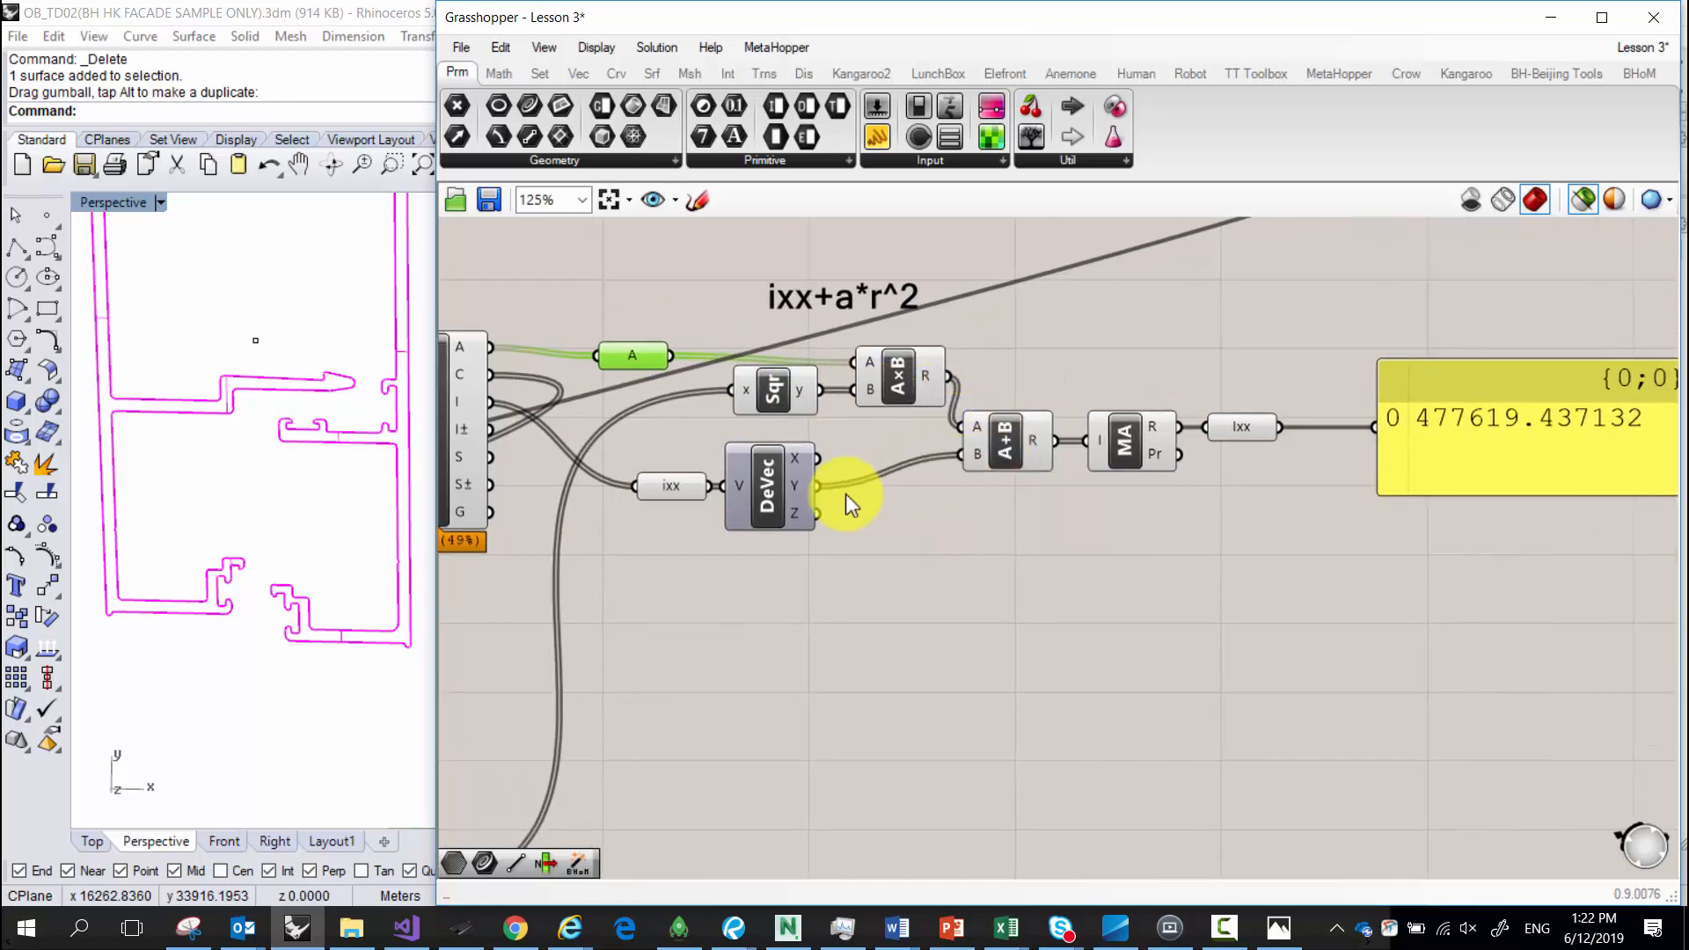
{"action": "scroll", "coordinate": [821, 498], "scroll_direction": "up", "scroll_amount": 1}
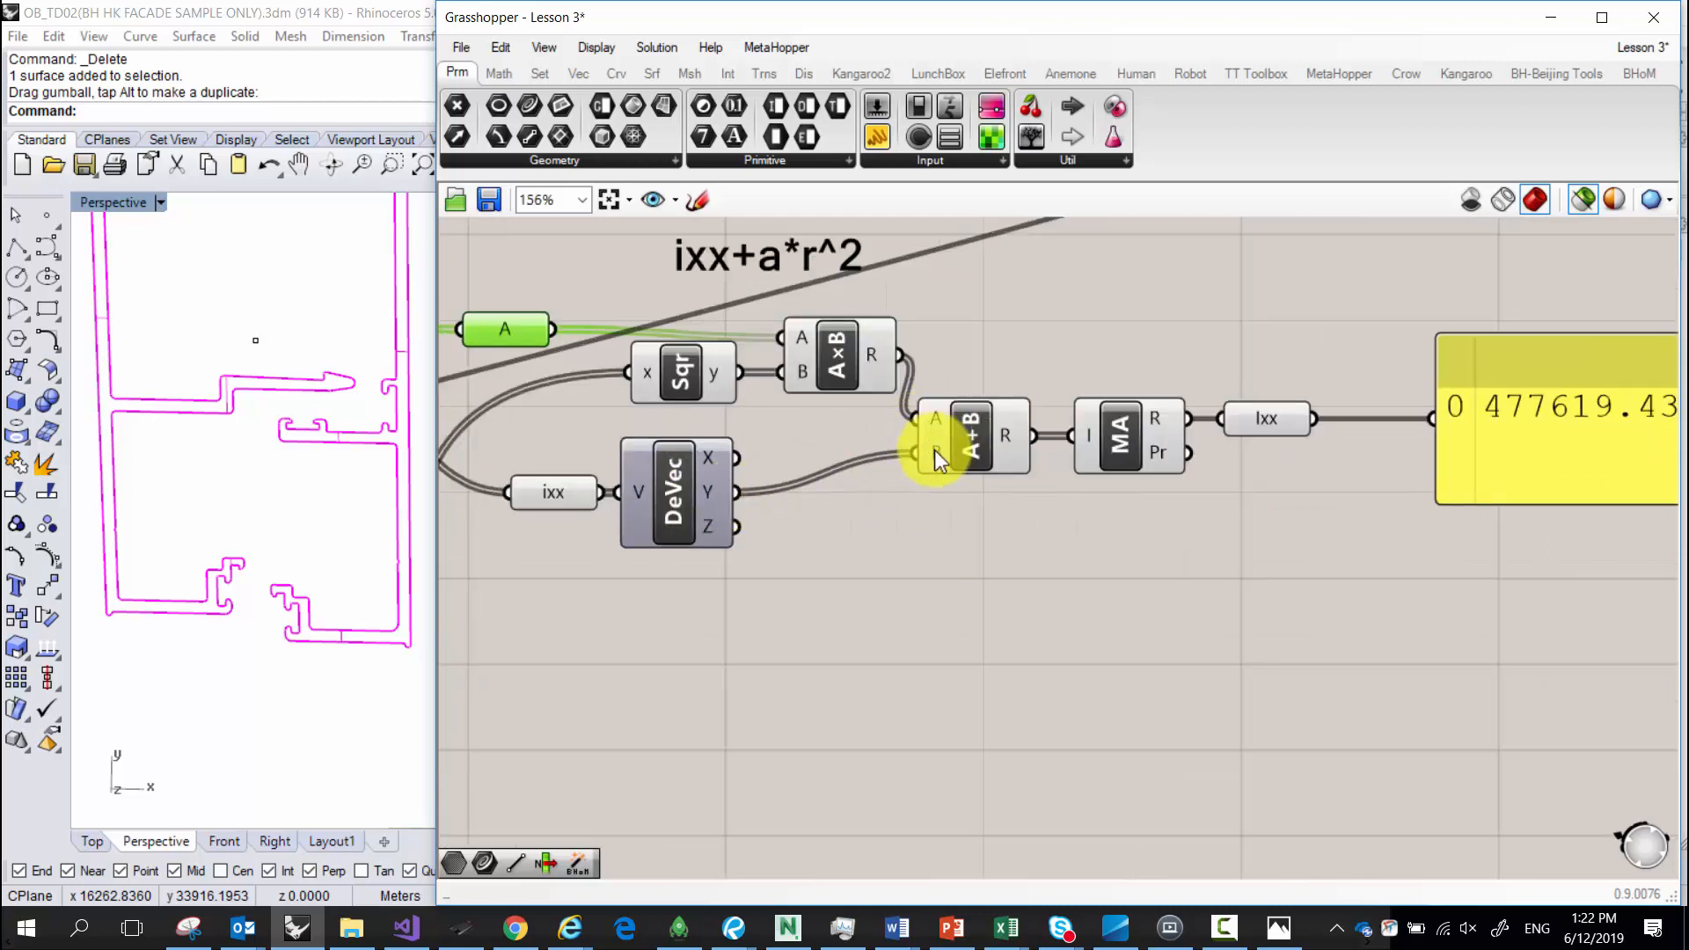
{"action": "mouse_move", "coordinate": [936, 450]}
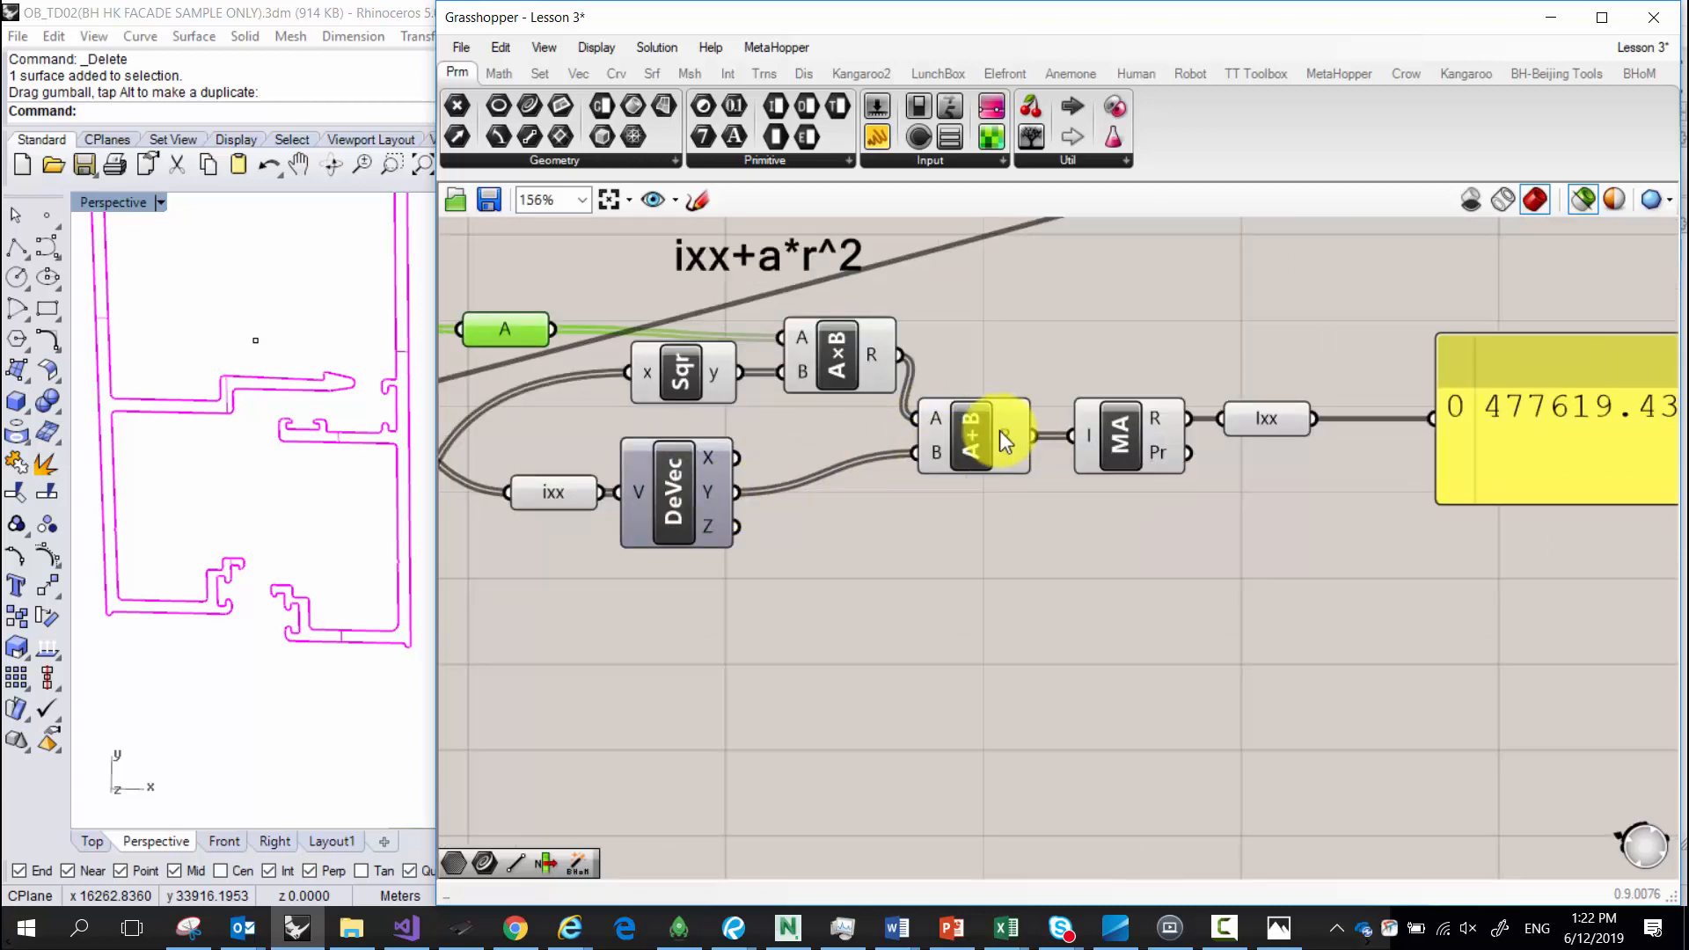
{"action": "mouse_move", "coordinate": [1091, 430]}
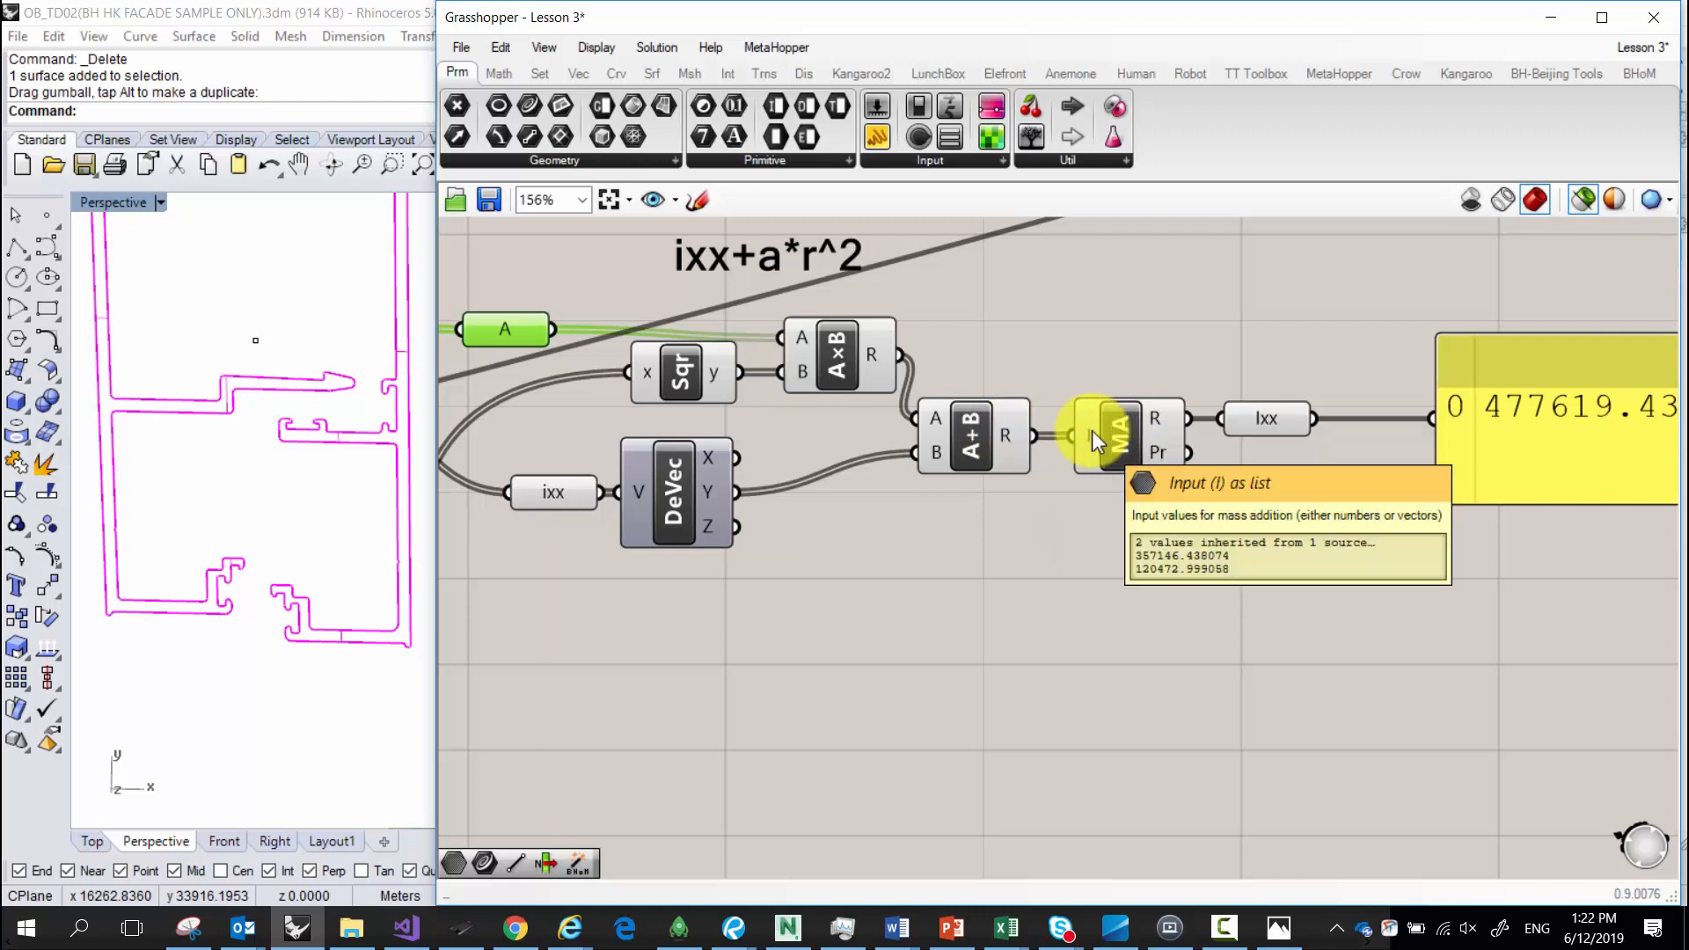
{"action": "mouse_move", "coordinate": [1158, 428]}
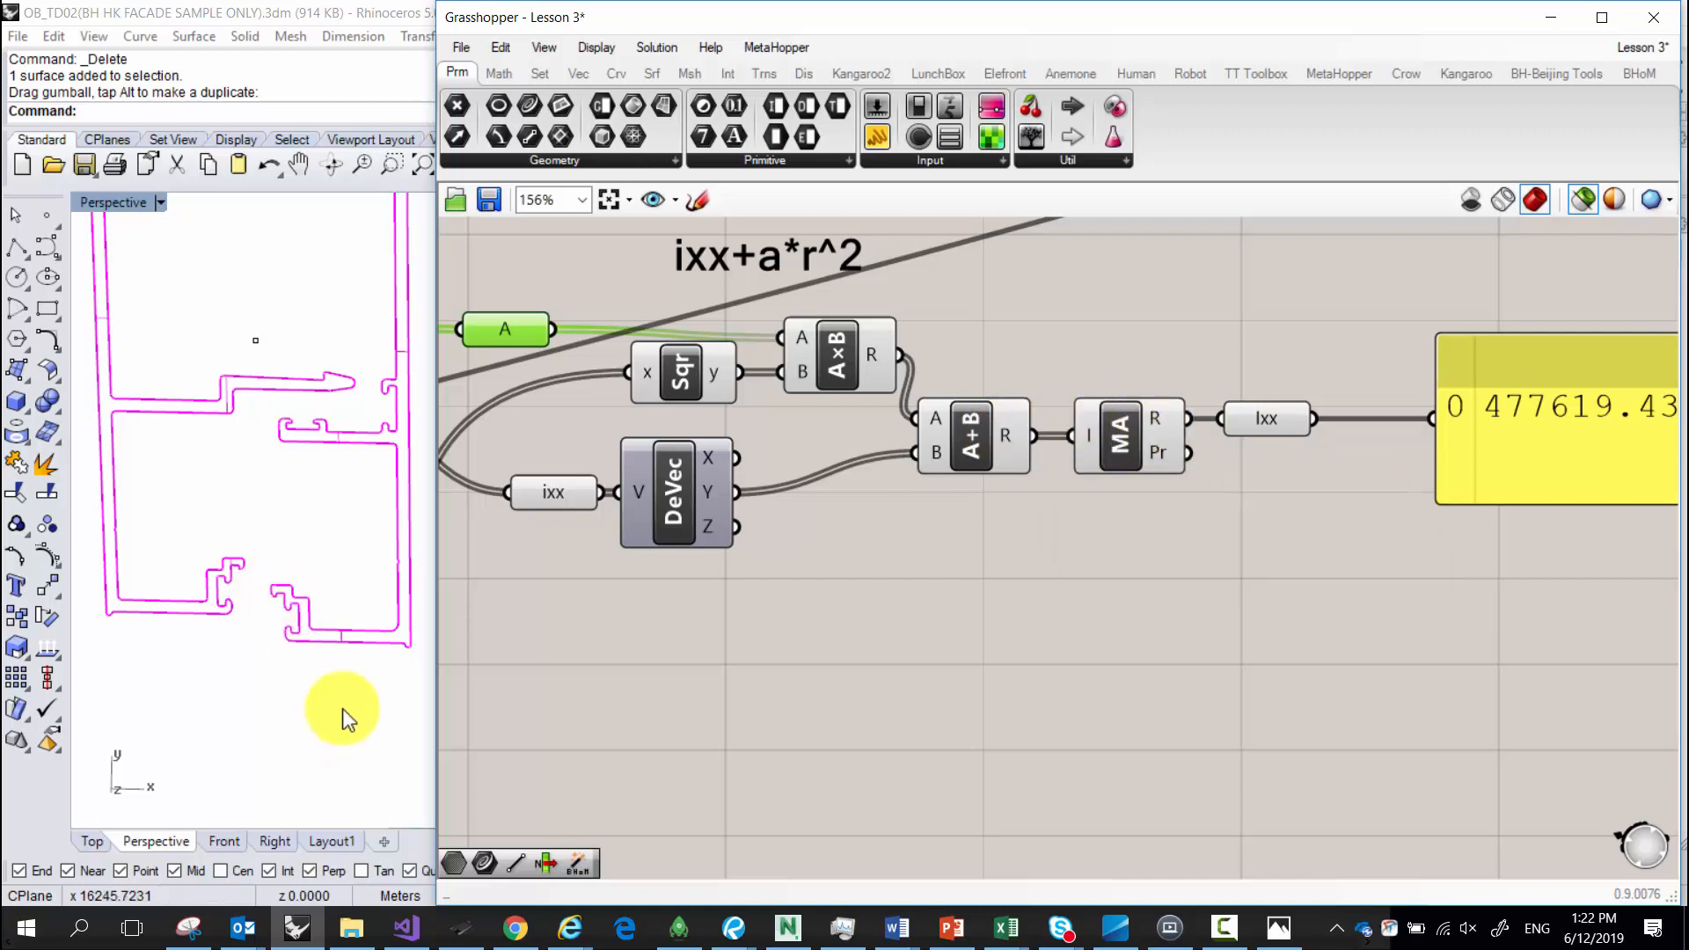
Run AreaMoments on both facade profiles, compare the moments about the centroid axes with the Ixx panel, and close the report.
{"action": "left_click", "coordinate": [209, 398]}
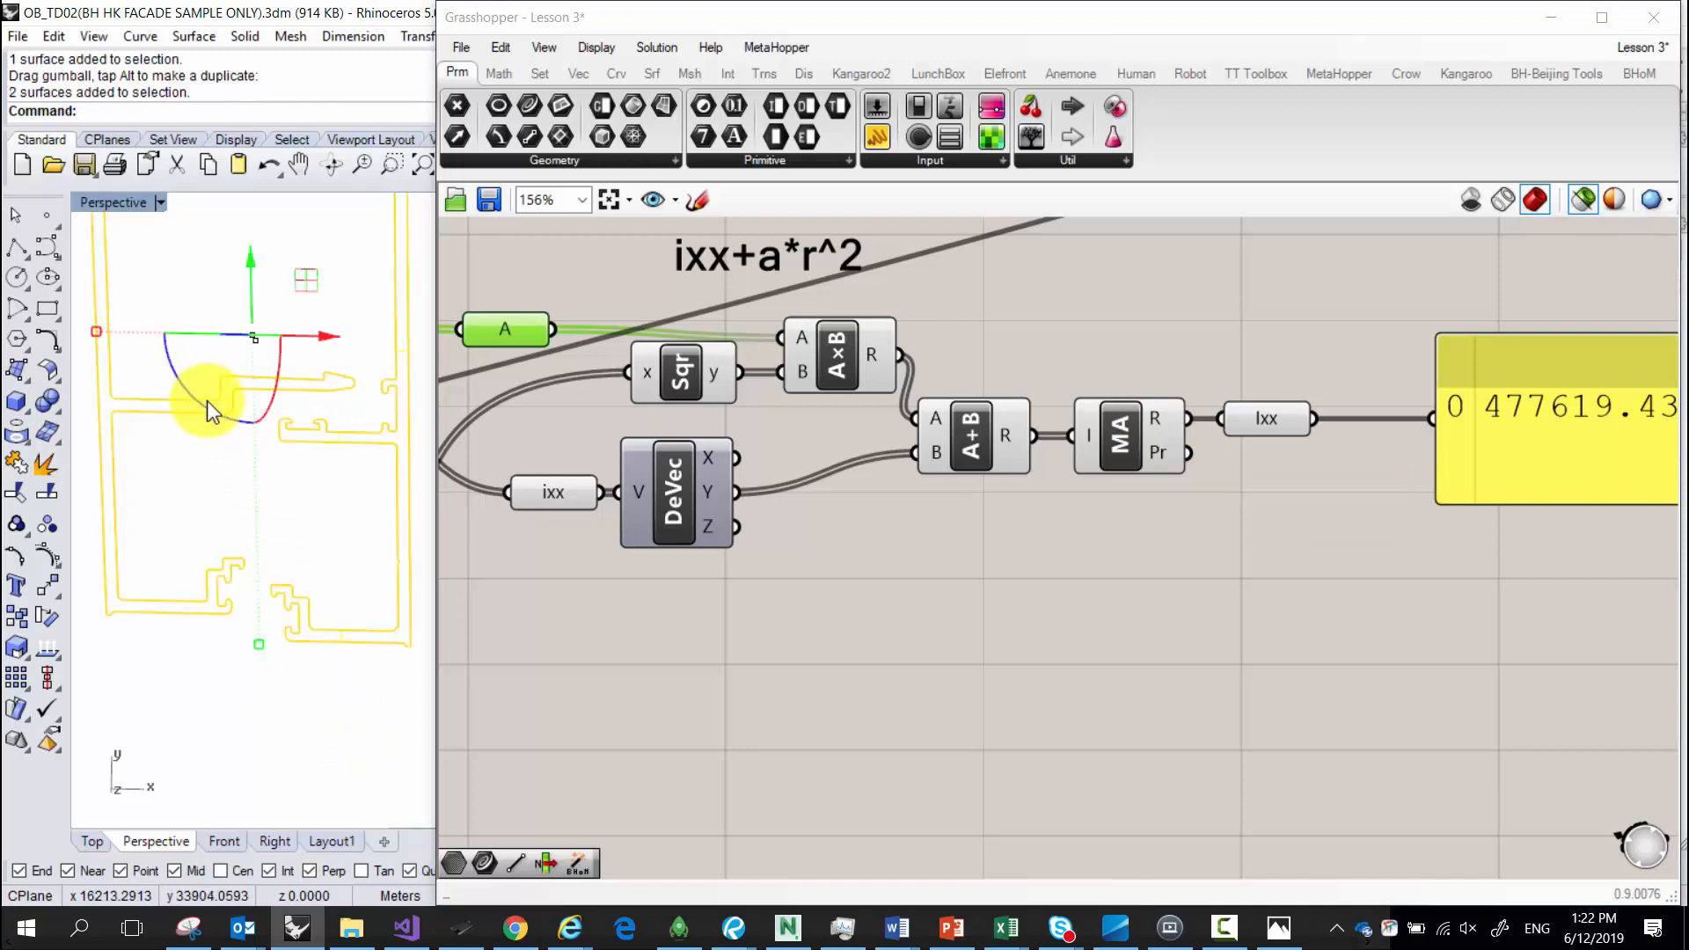
{"action": "type", "text": "AreaMoments"}
{"action": "key", "text": "Return"}
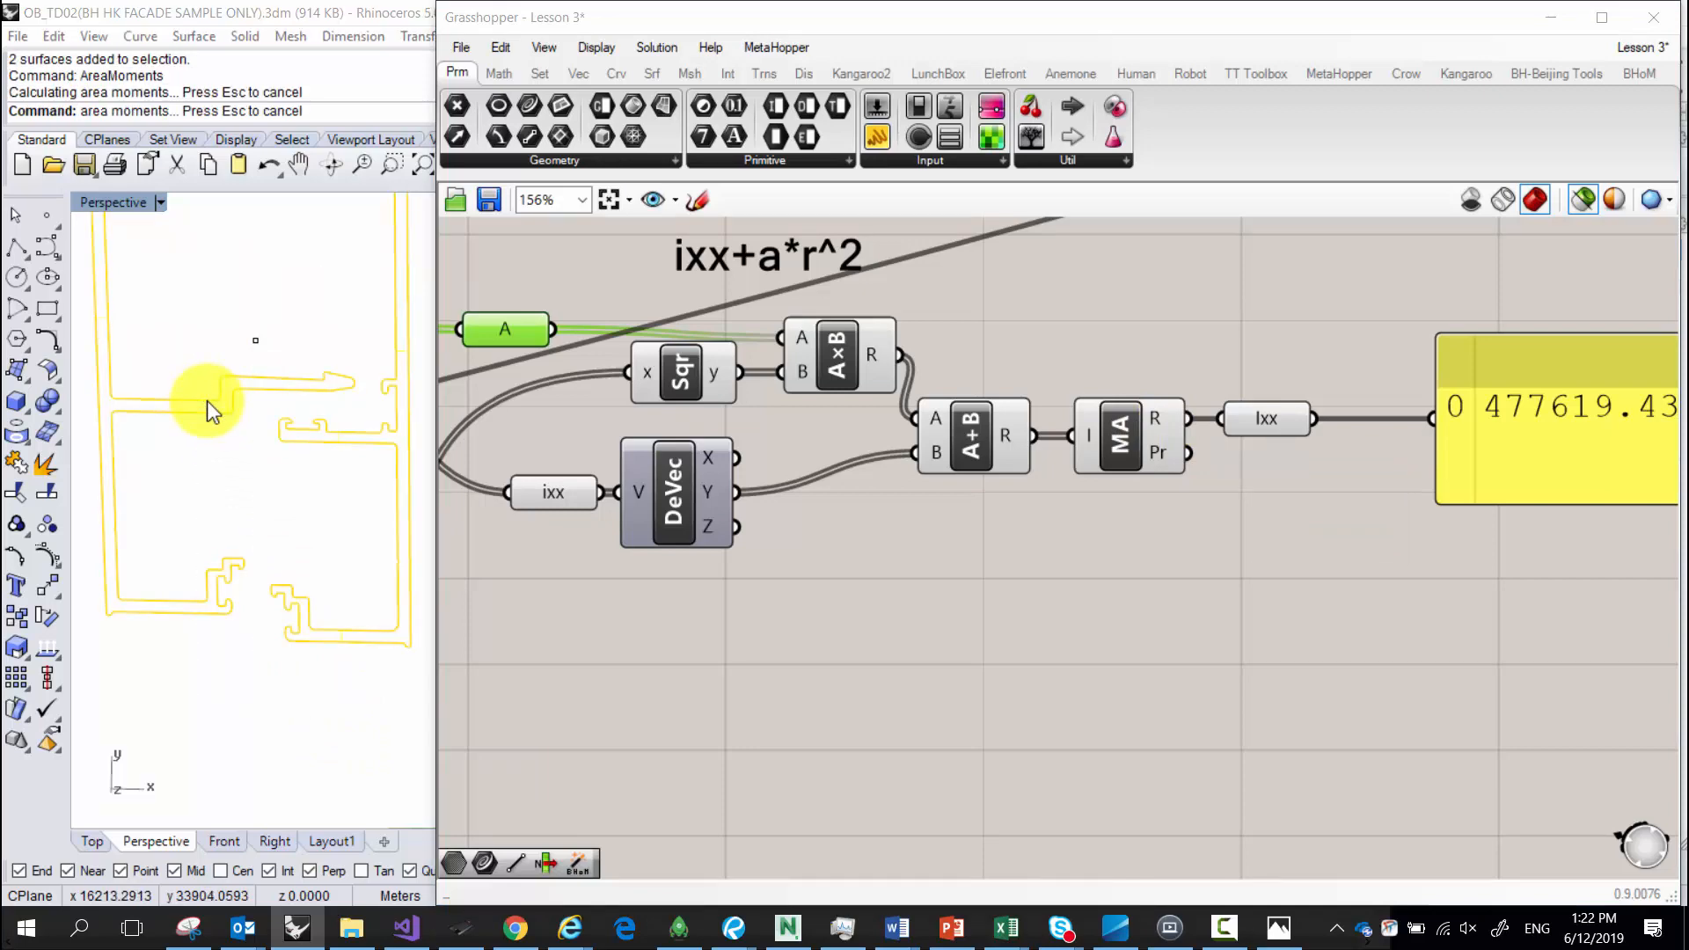
{"action": "double_click", "coordinate": [607, 611]}
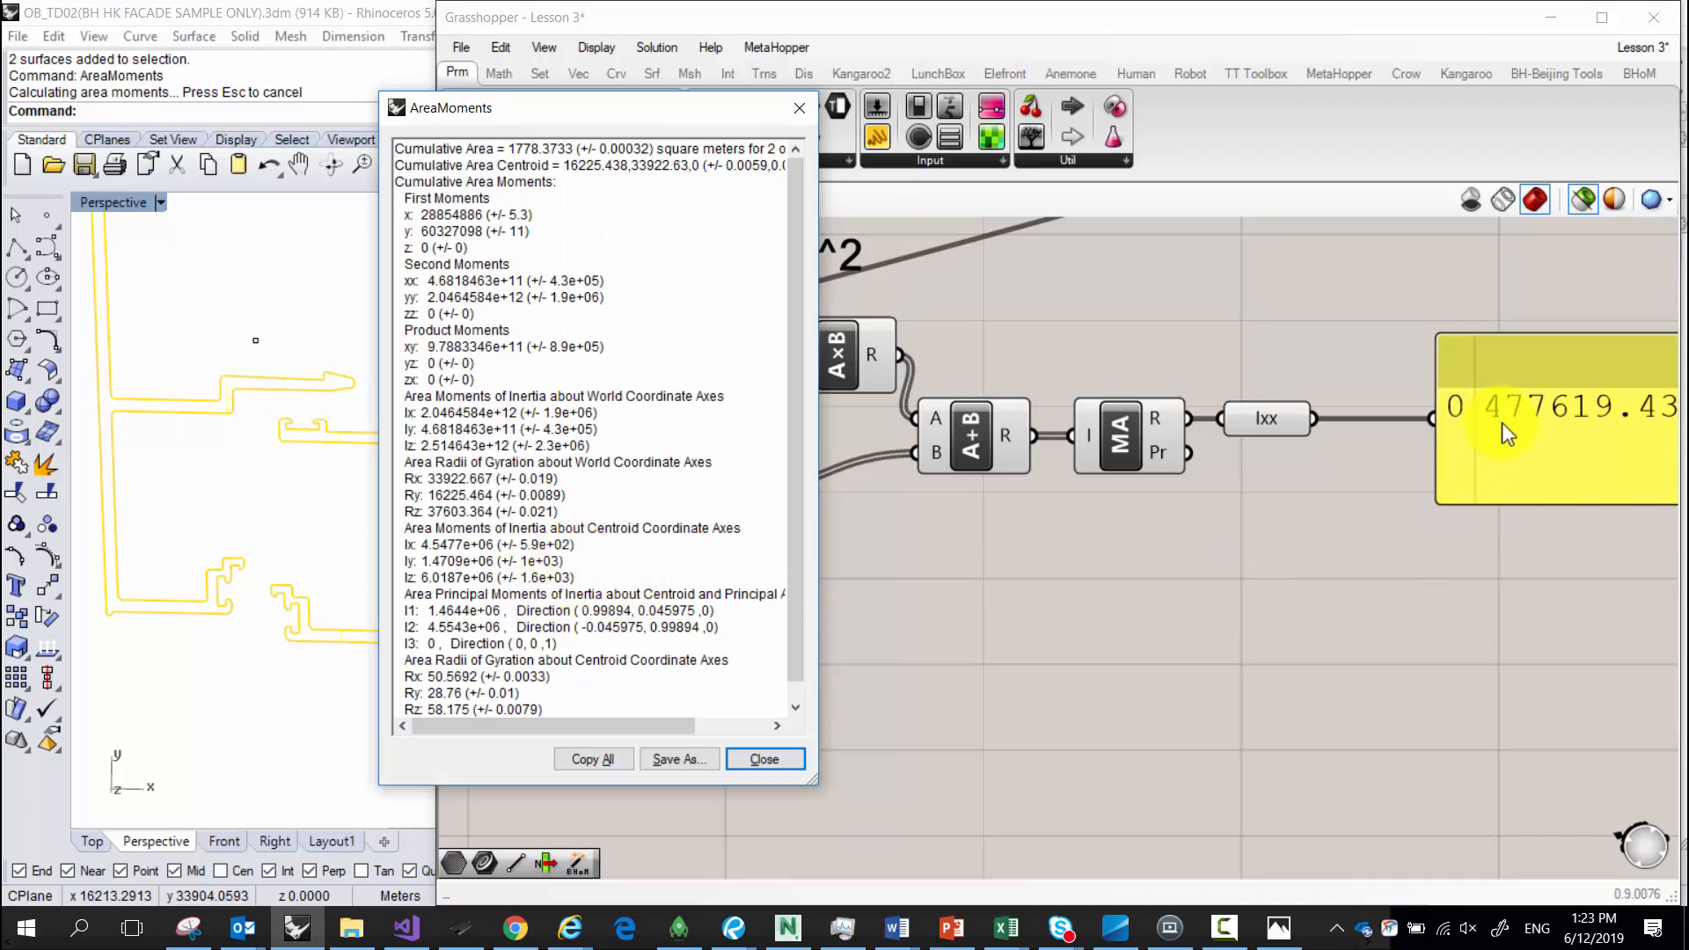
{"action": "right_click_drag", "start_coordinate": [1506, 438], "coordinate": [1341, 441]}
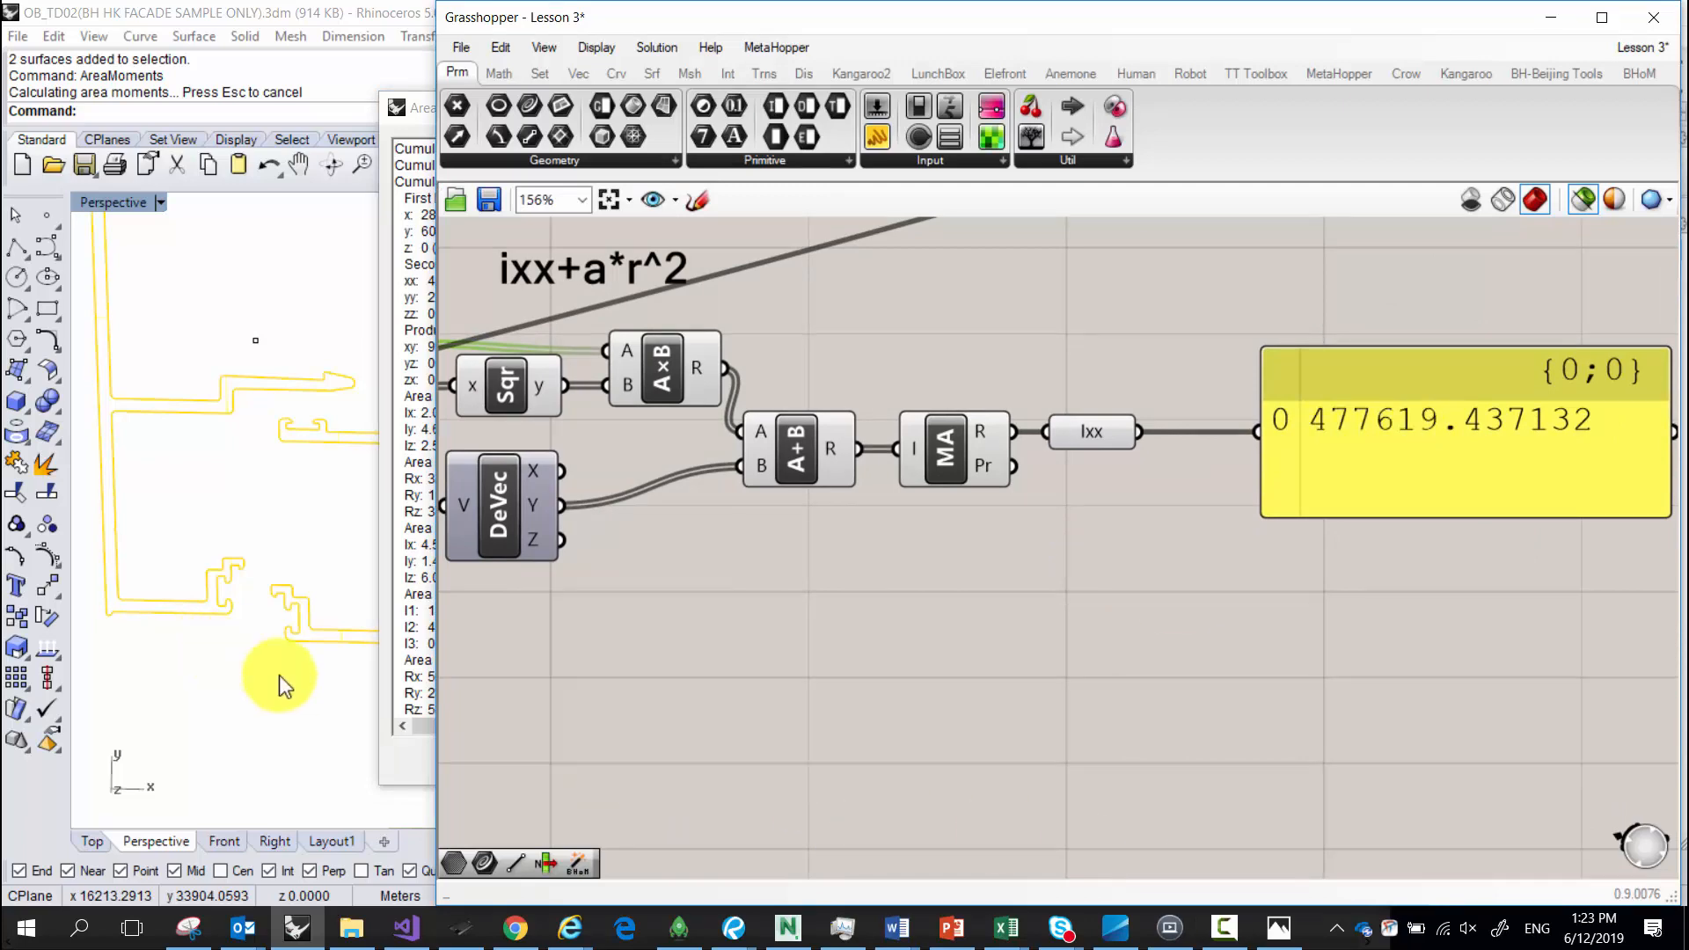
{"action": "left_click", "coordinate": [406, 763]}
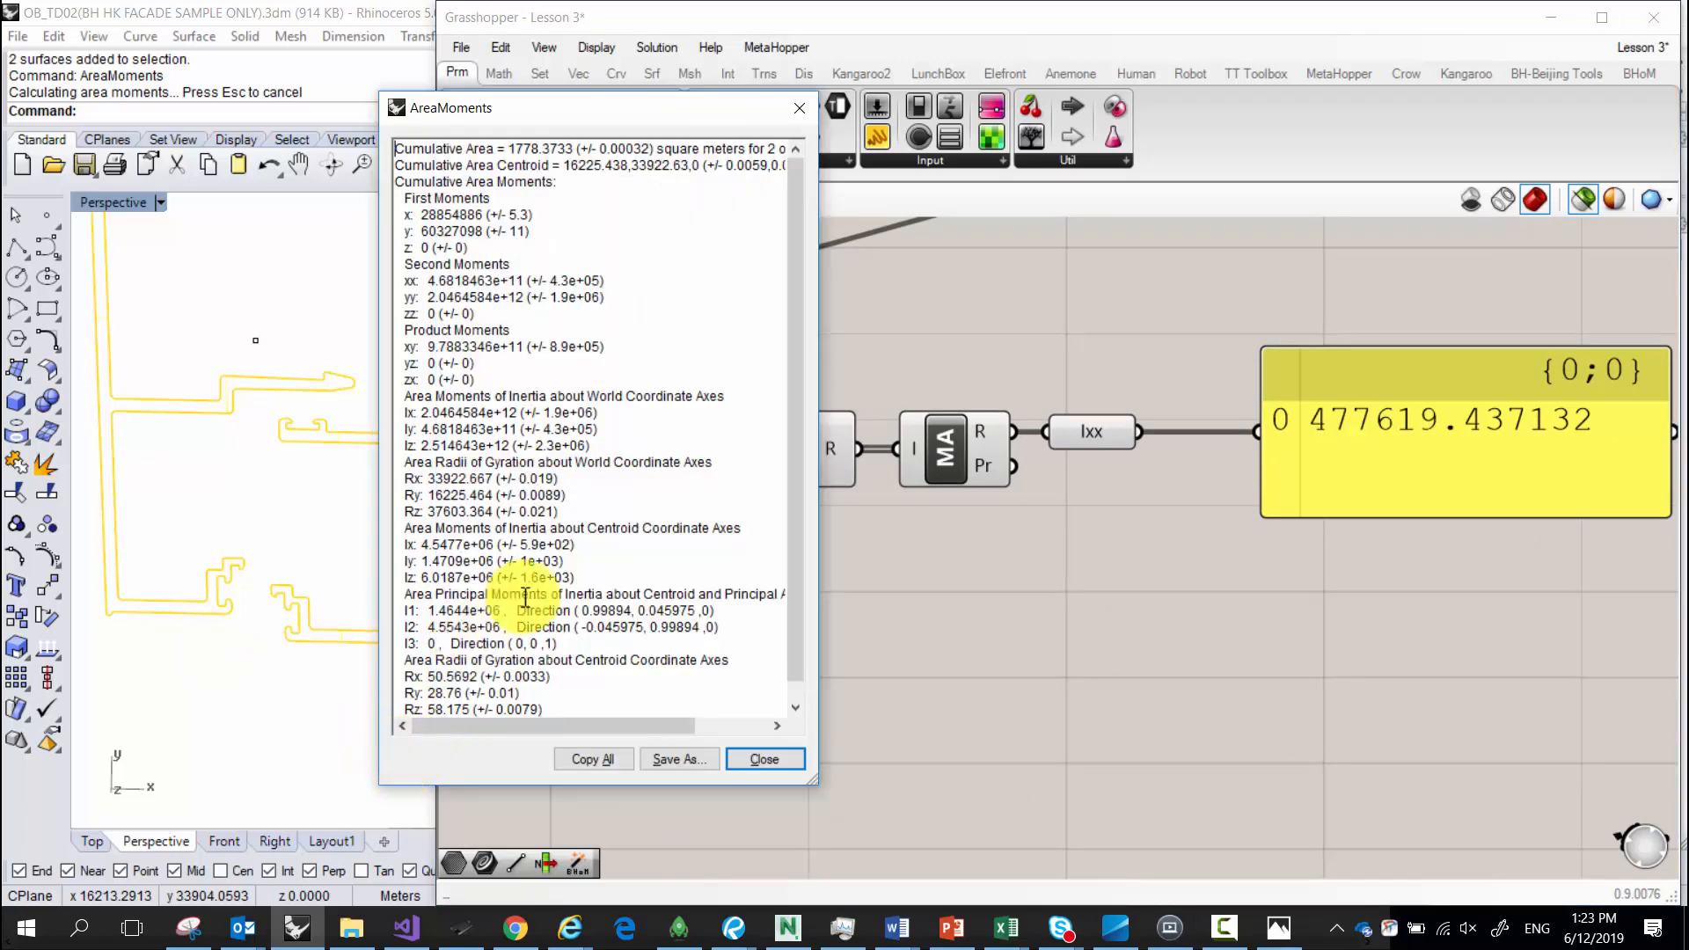
{"action": "left_click", "coordinate": [531, 528]}
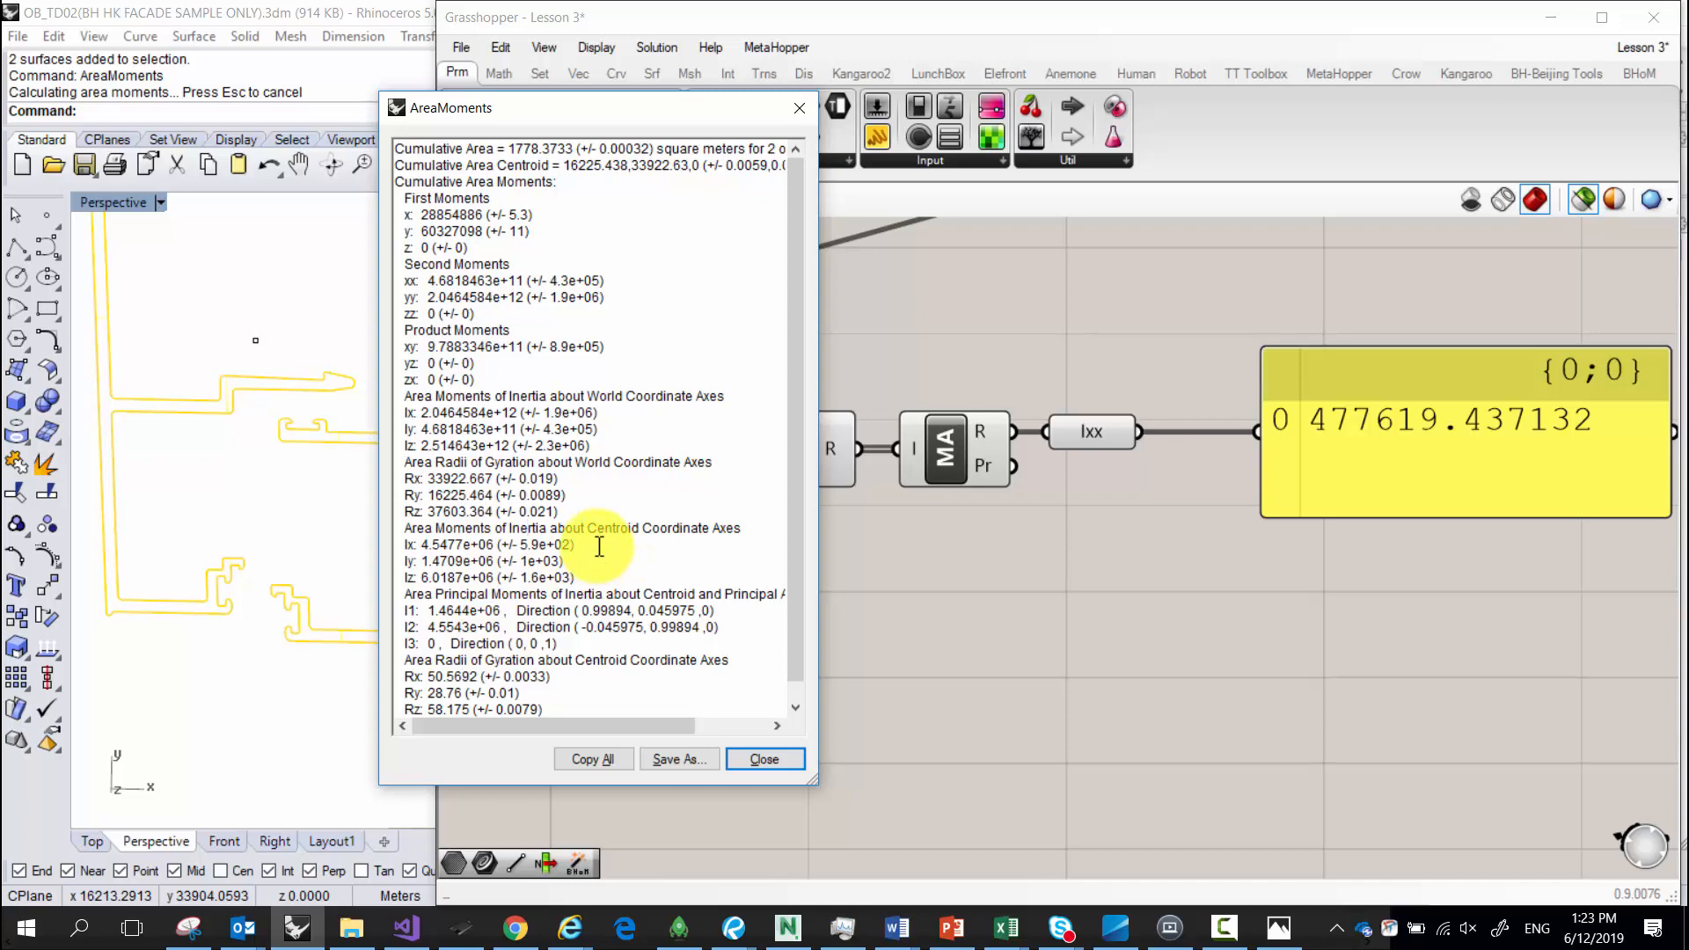
{"action": "left_click", "coordinate": [790, 760]}
Select the B parameter to preview the common centroid in Rhino, and deselect both facade profiles.
{"action": "scroll", "coordinate": [1052, 605], "scroll_direction": "down", "scroll_amount": 5}
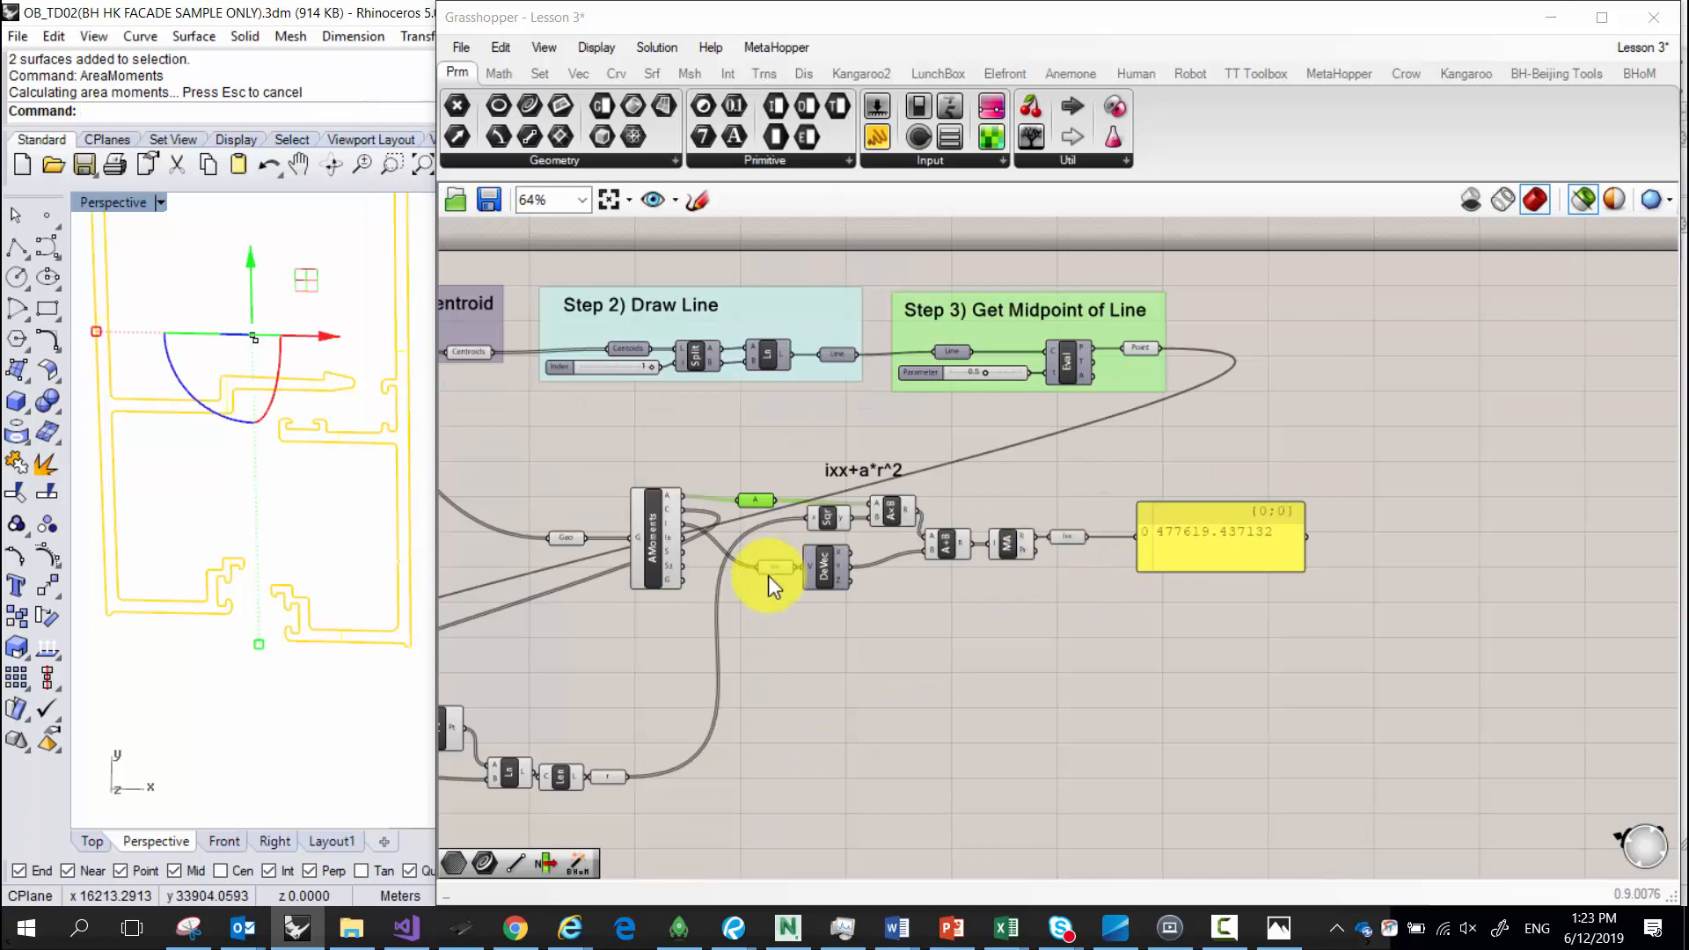
{"action": "right_click_drag", "start_coordinate": [768, 575], "coordinate": [1090, 446]}
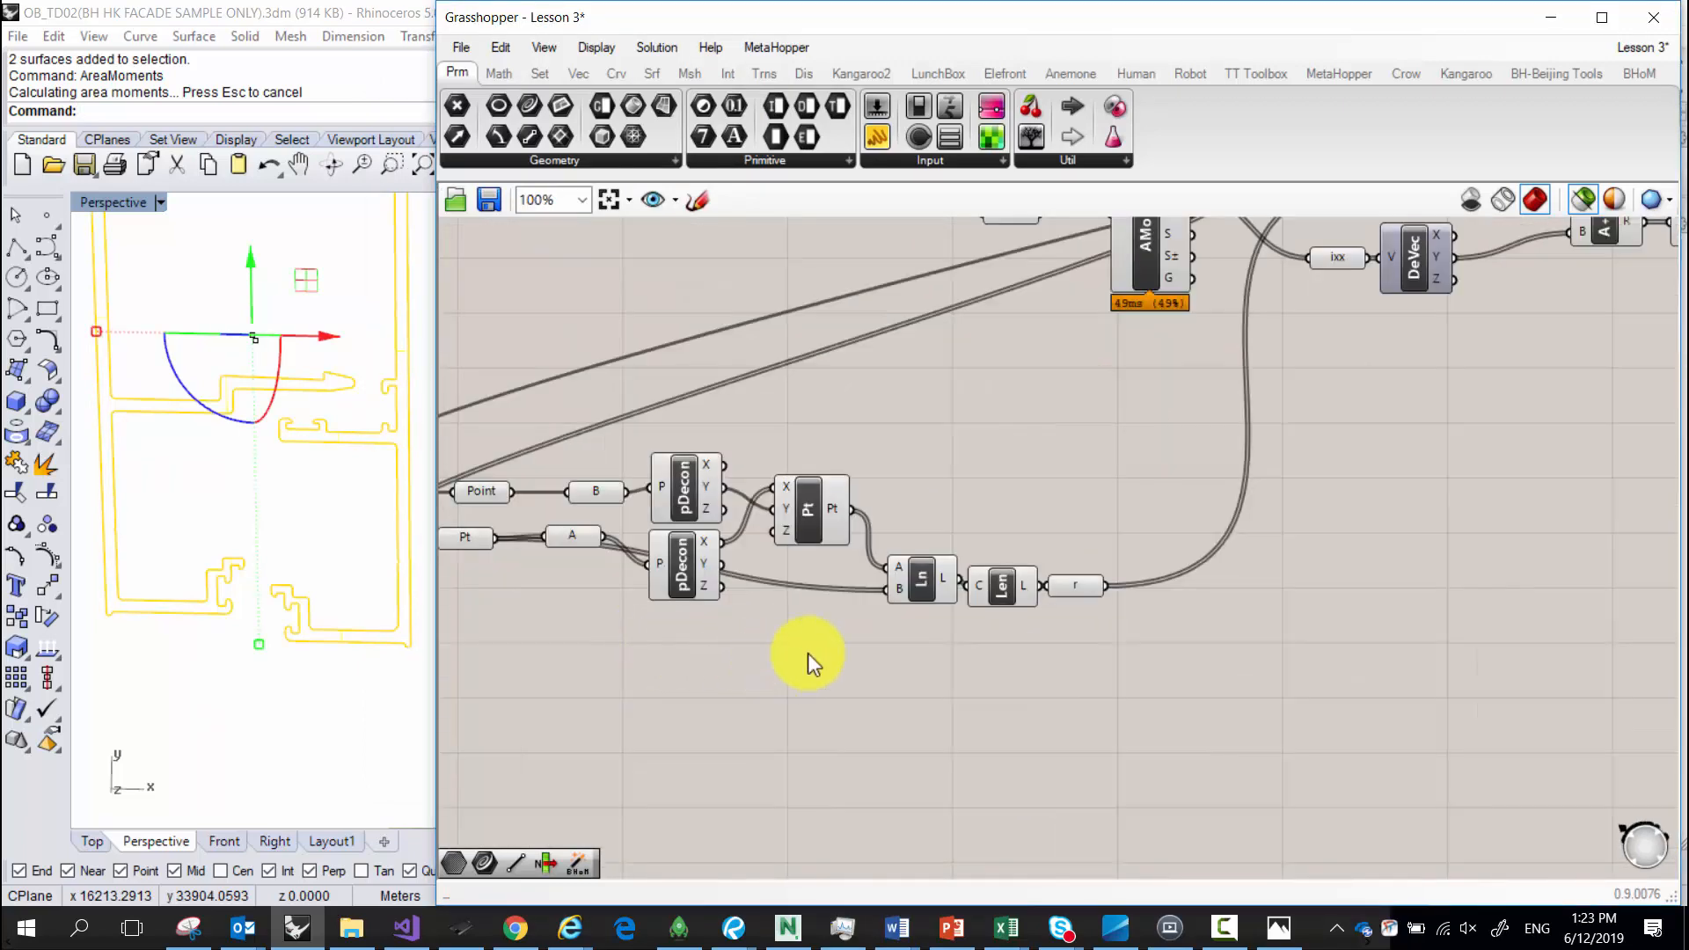
{"action": "scroll", "coordinate": [695, 572], "scroll_direction": "up", "scroll_amount": 5}
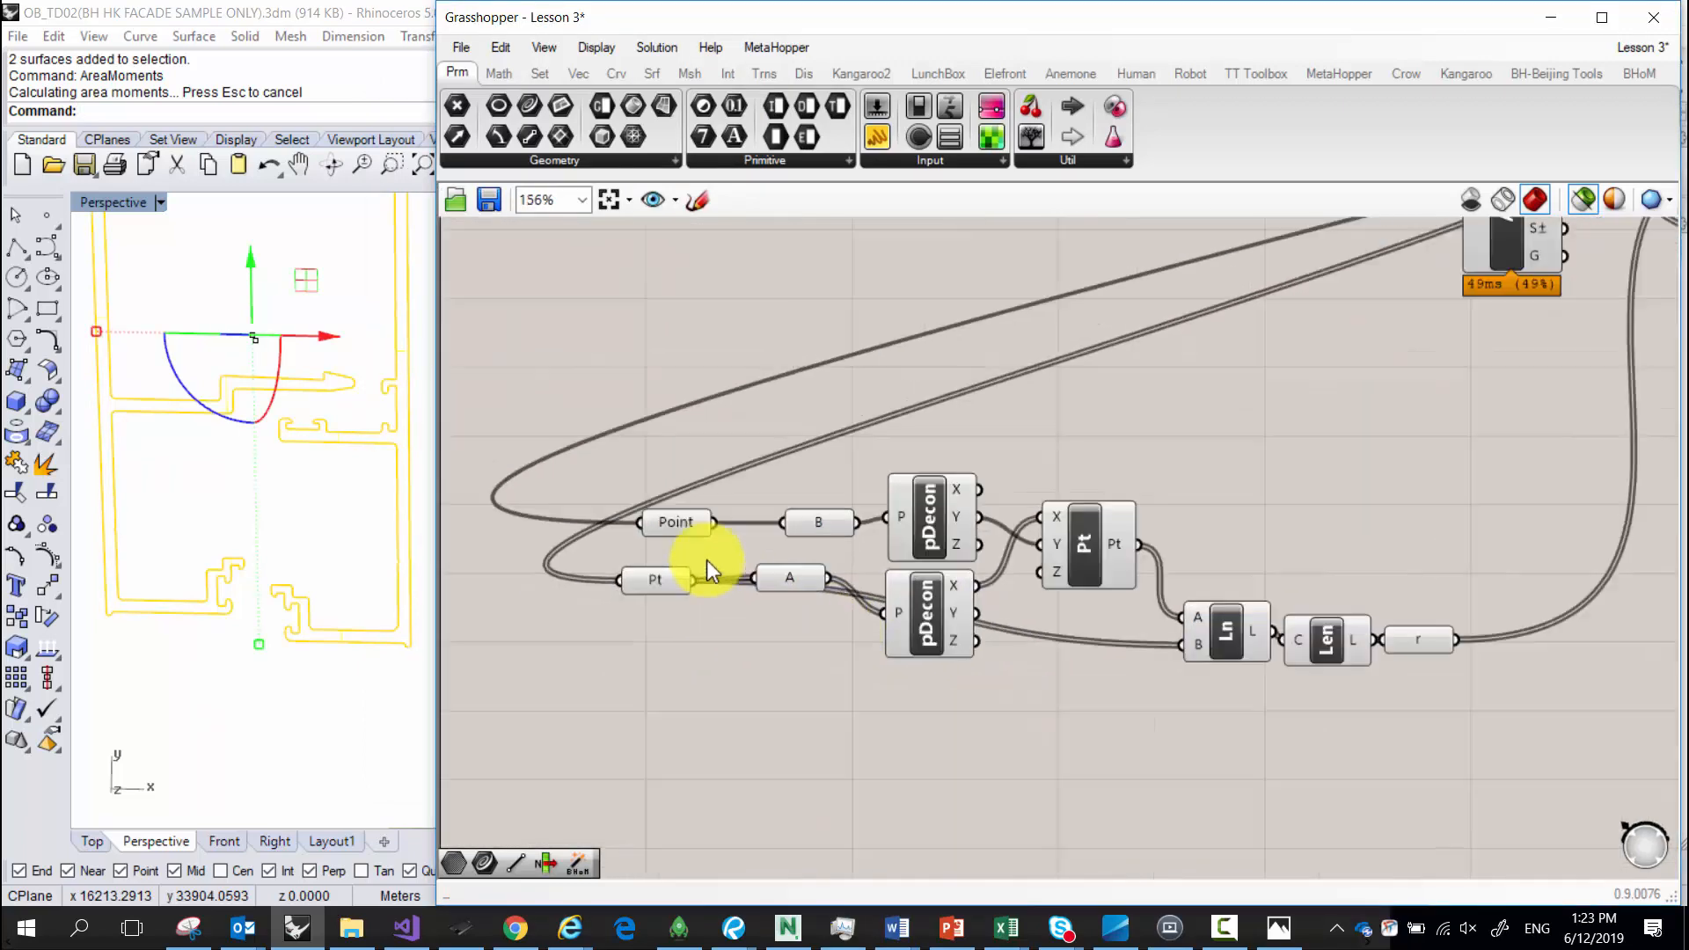
{"action": "left_click", "coordinate": [630, 510]}
{"action": "left_click_drag", "start_coordinate": [850, 516], "coordinate": [811, 509]}
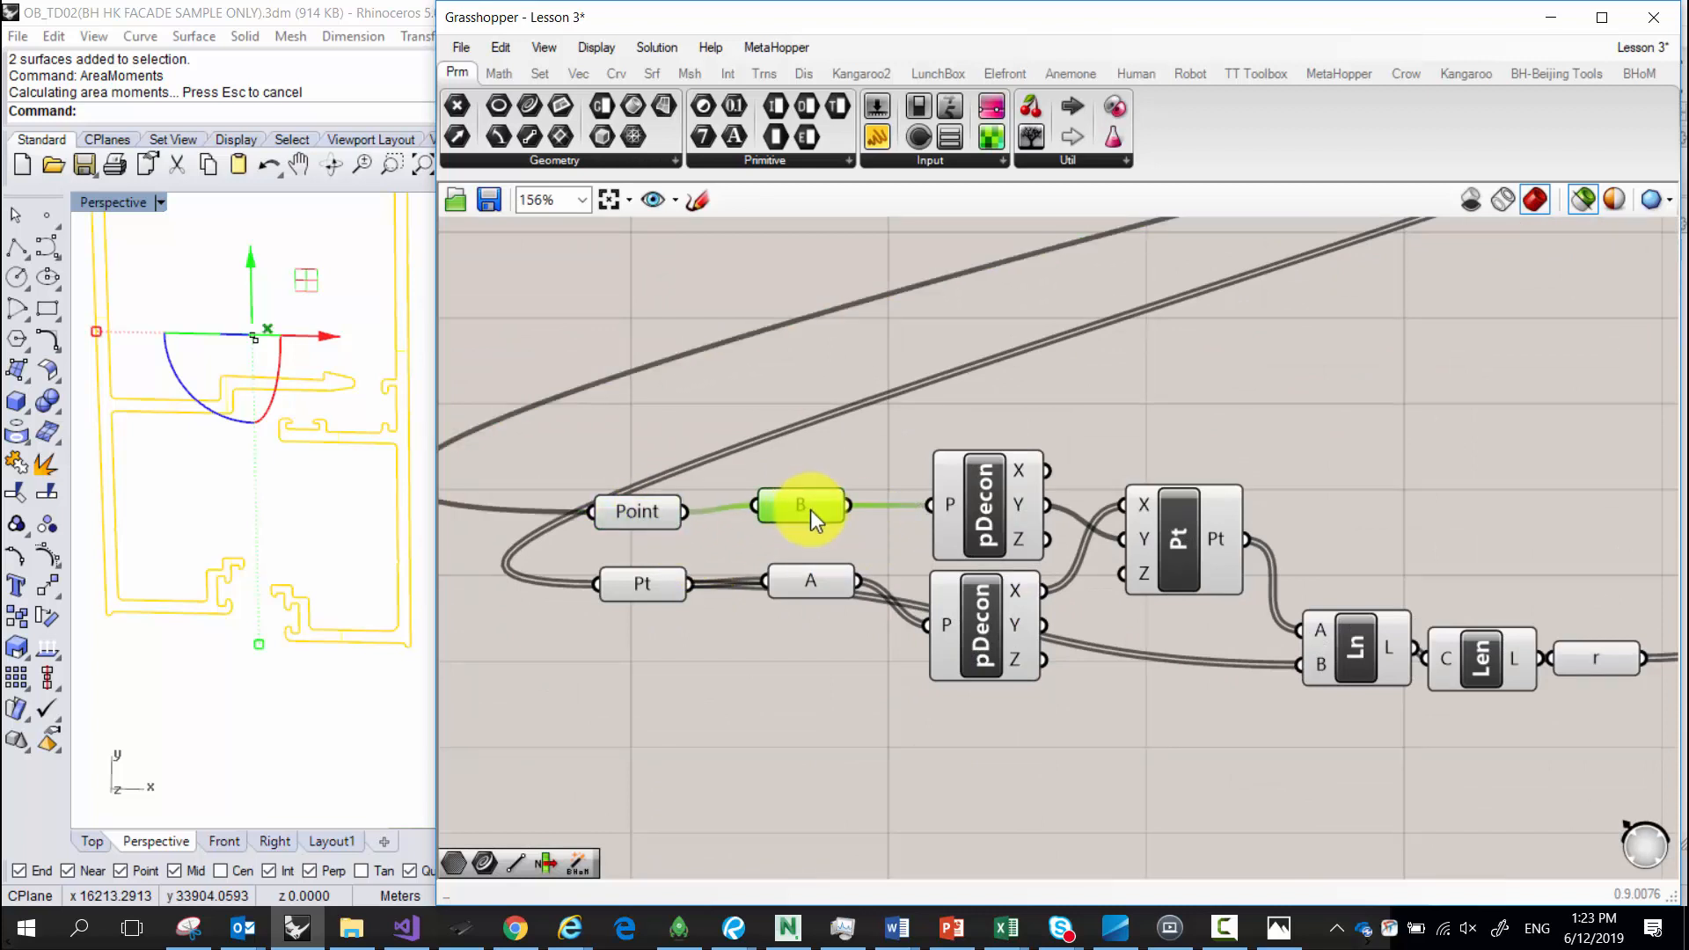
{"action": "left_click", "coordinate": [339, 509]}
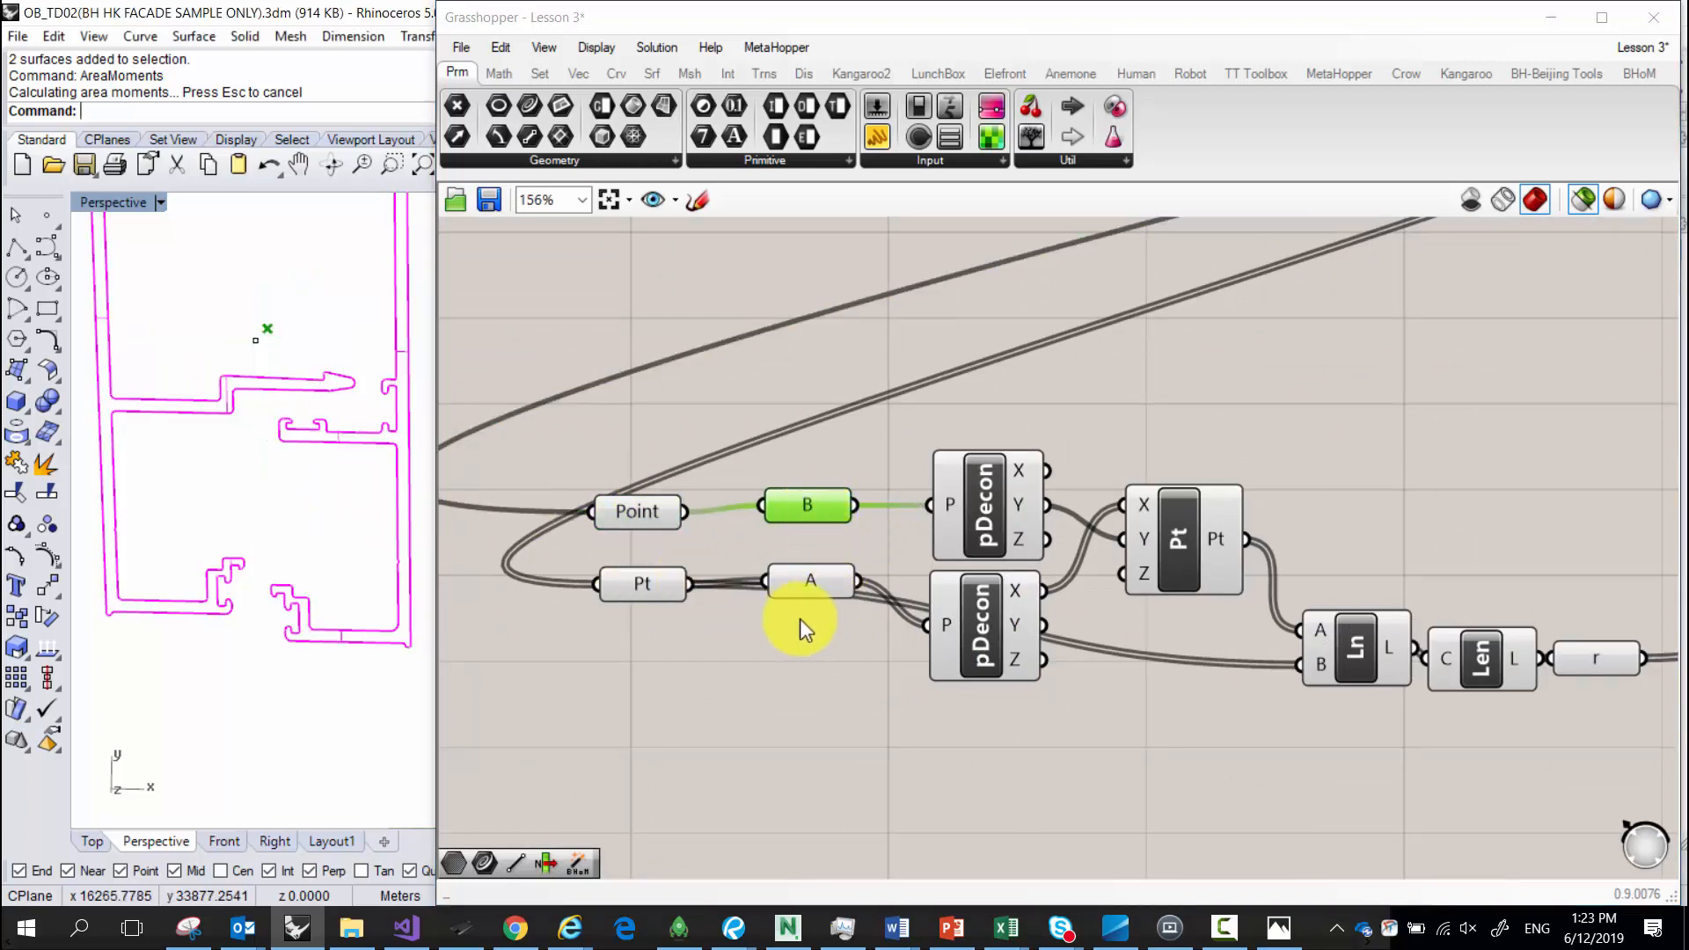
Preview the A and B centroid parameters in Rhino, followed by the projected points from the Pt component.
{"action": "left_click_drag", "start_coordinate": [821, 658], "coordinate": [786, 493]}
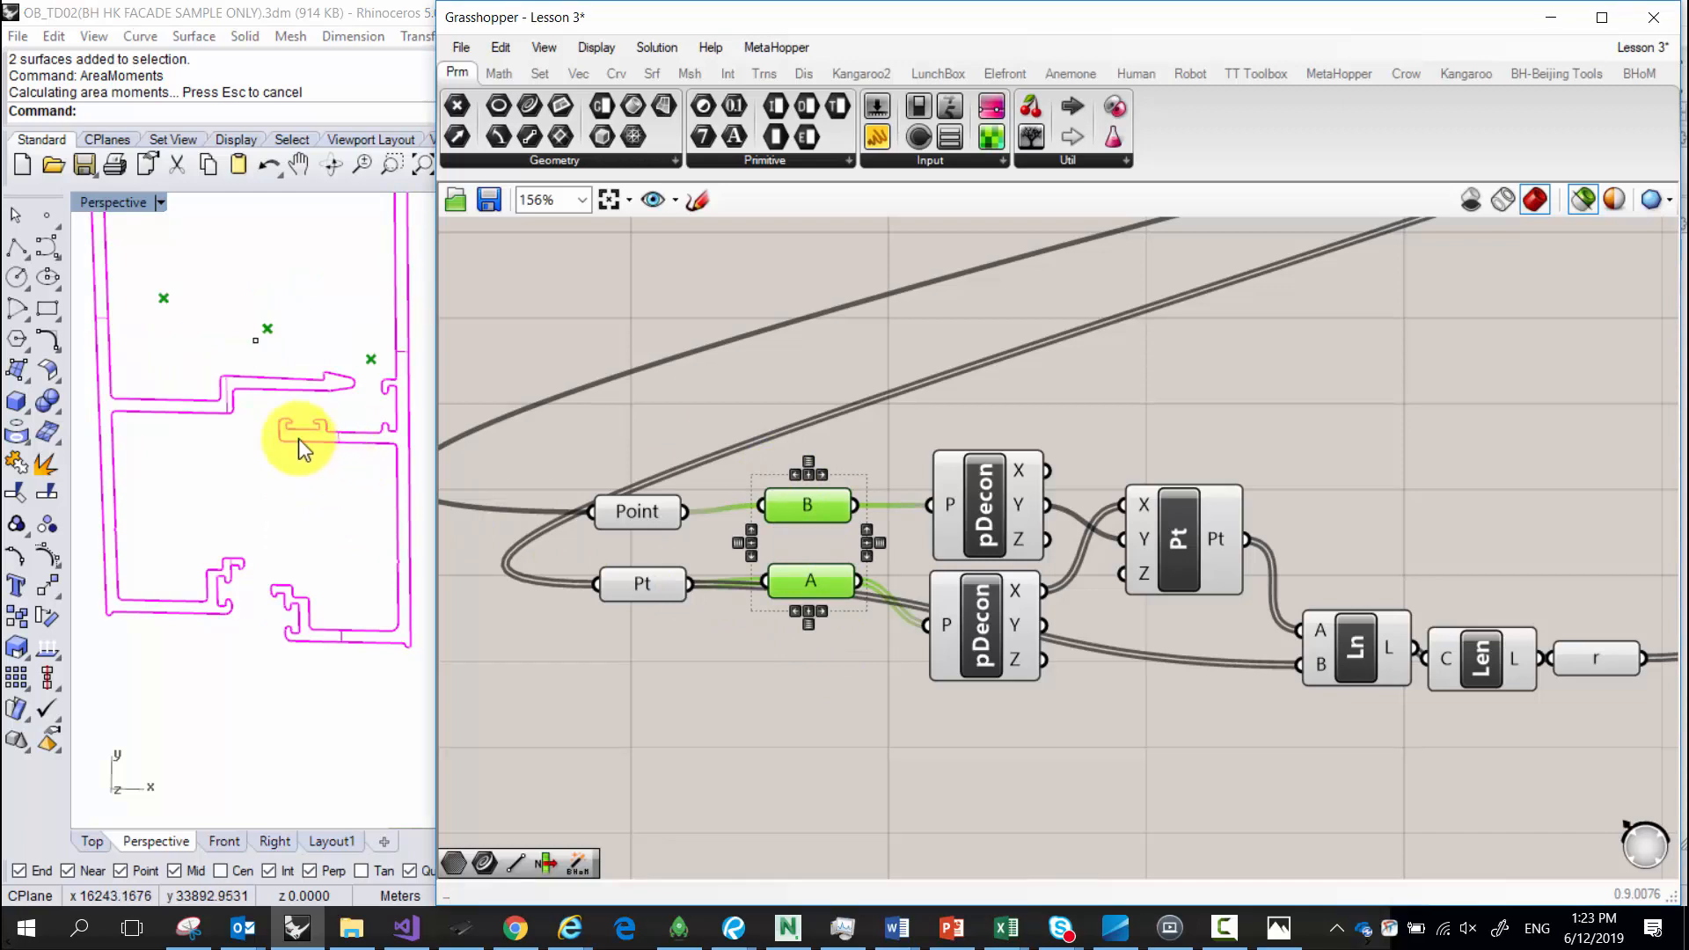
{"action": "scroll", "coordinate": [298, 438], "scroll_direction": "down", "scroll_amount": 1}
{"action": "right_click_drag", "start_coordinate": [939, 368], "coordinate": [720, 371]}
{"action": "scroll", "coordinate": [782, 471], "scroll_direction": "down", "scroll_amount": 2}
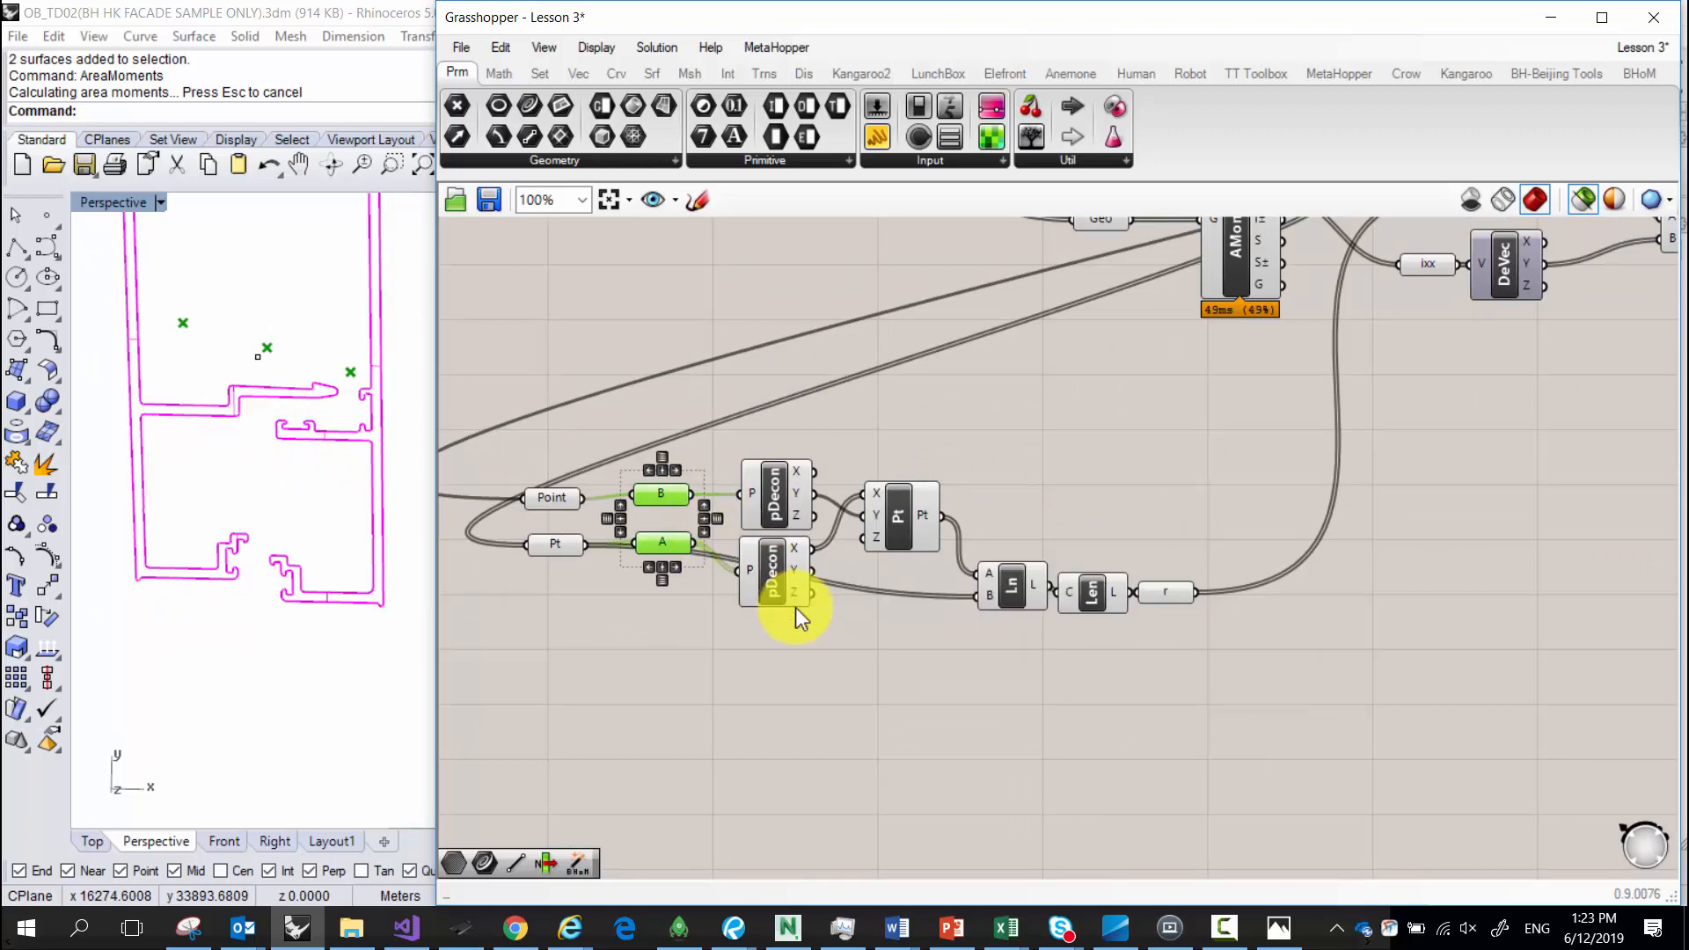
{"action": "left_click", "coordinate": [896, 508]}
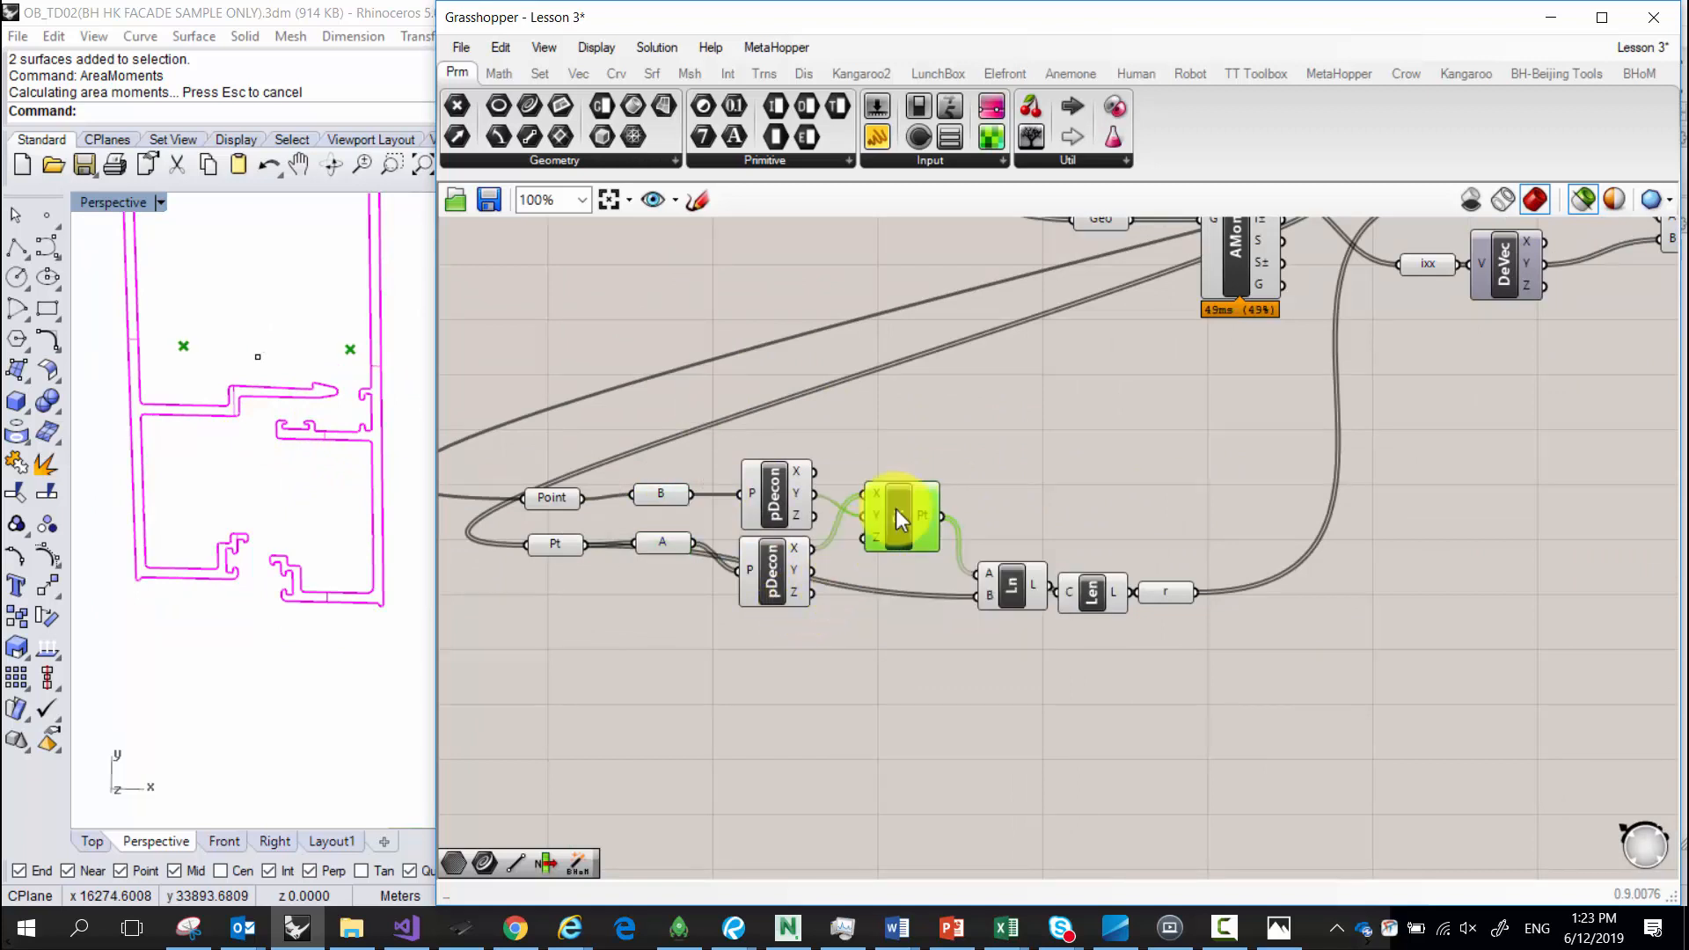
Connect DeVec's X output to the B input of the A+B component in place of the Y output.
{"action": "right_click_drag", "start_coordinate": [950, 483], "coordinate": [932, 589]}
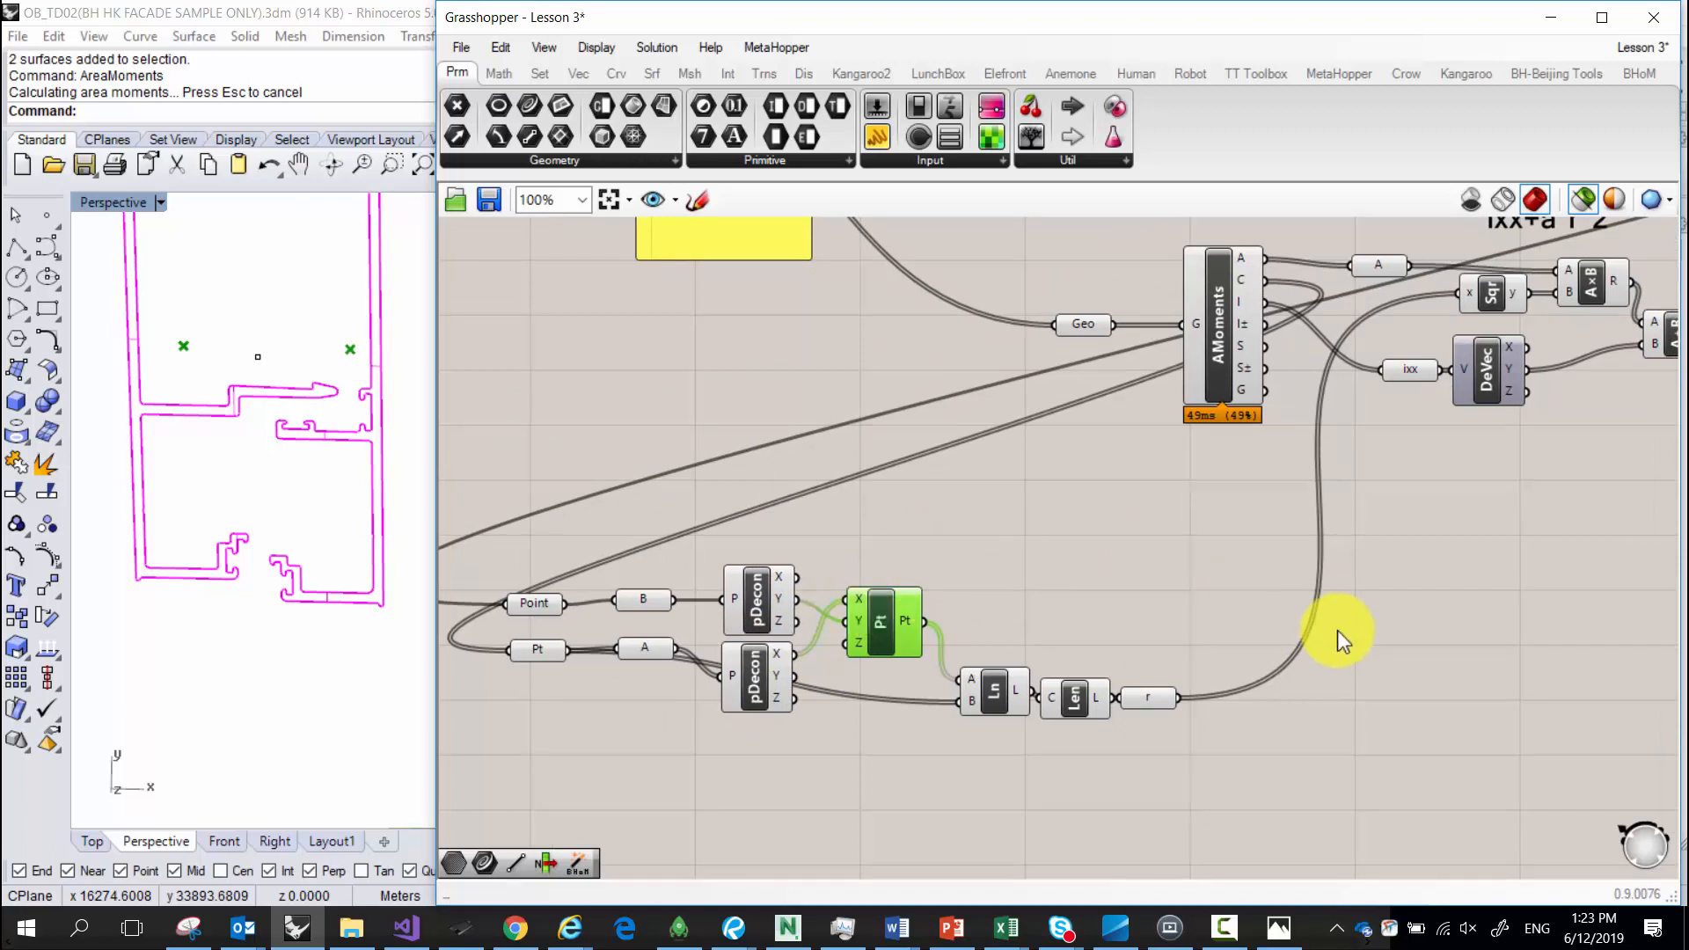
{"action": "right_click_drag", "start_coordinate": [1340, 615], "coordinate": [1092, 480]}
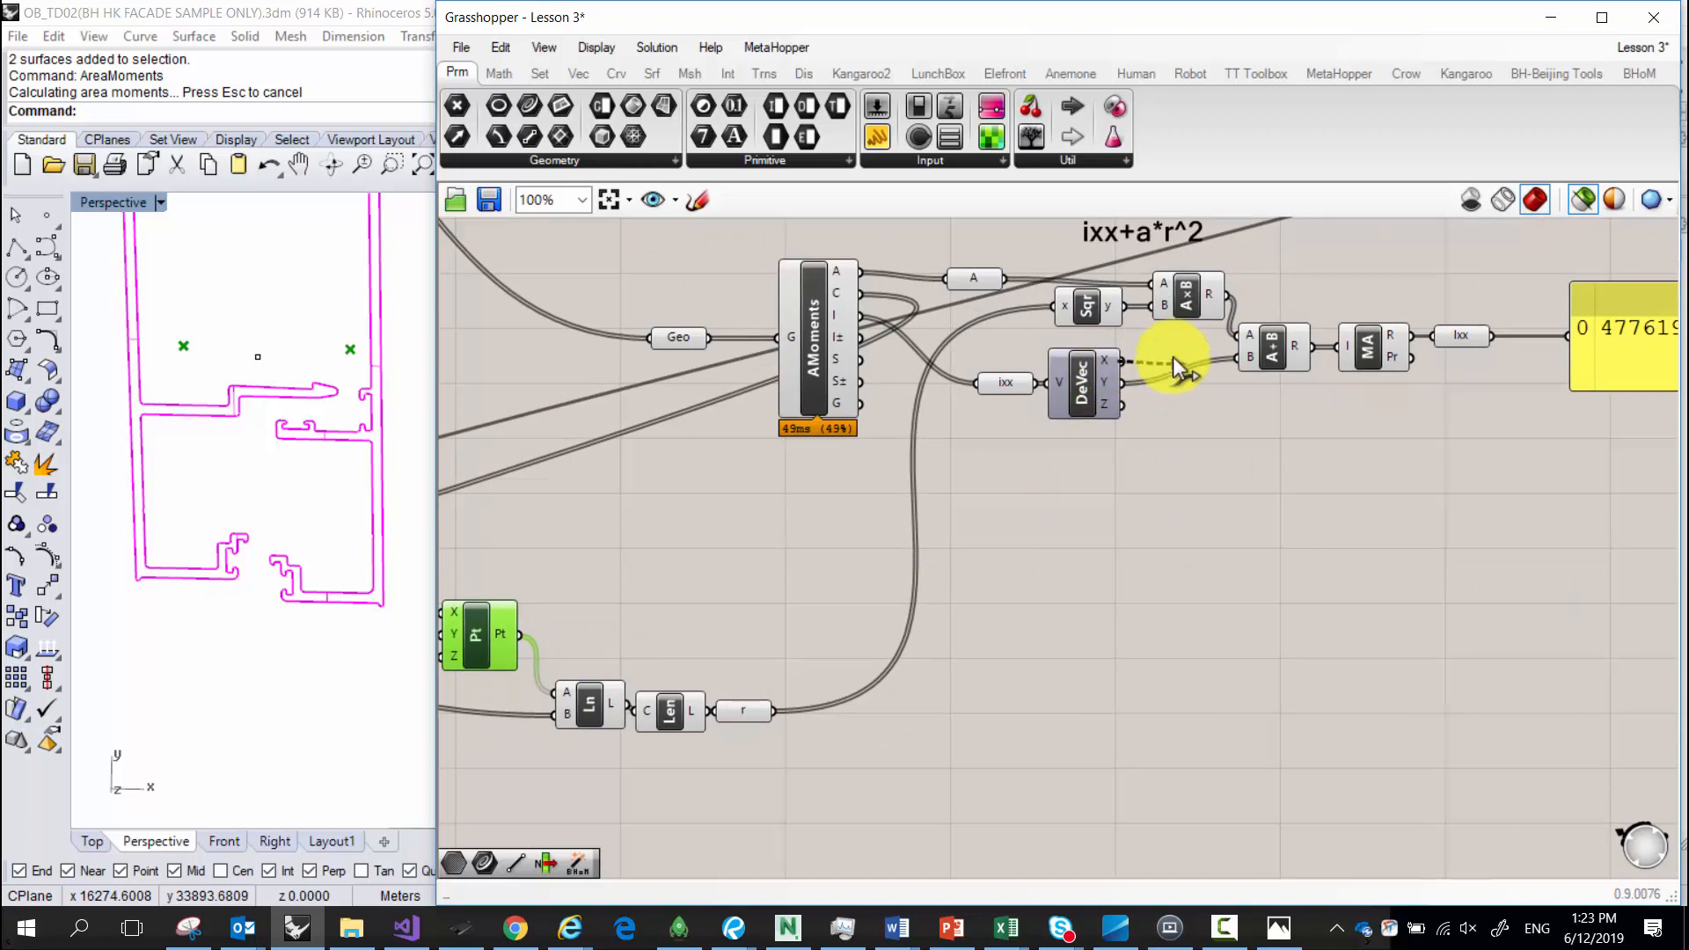
{"action": "left_click_drag", "start_coordinate": [1179, 369], "coordinate": [1240, 358]}
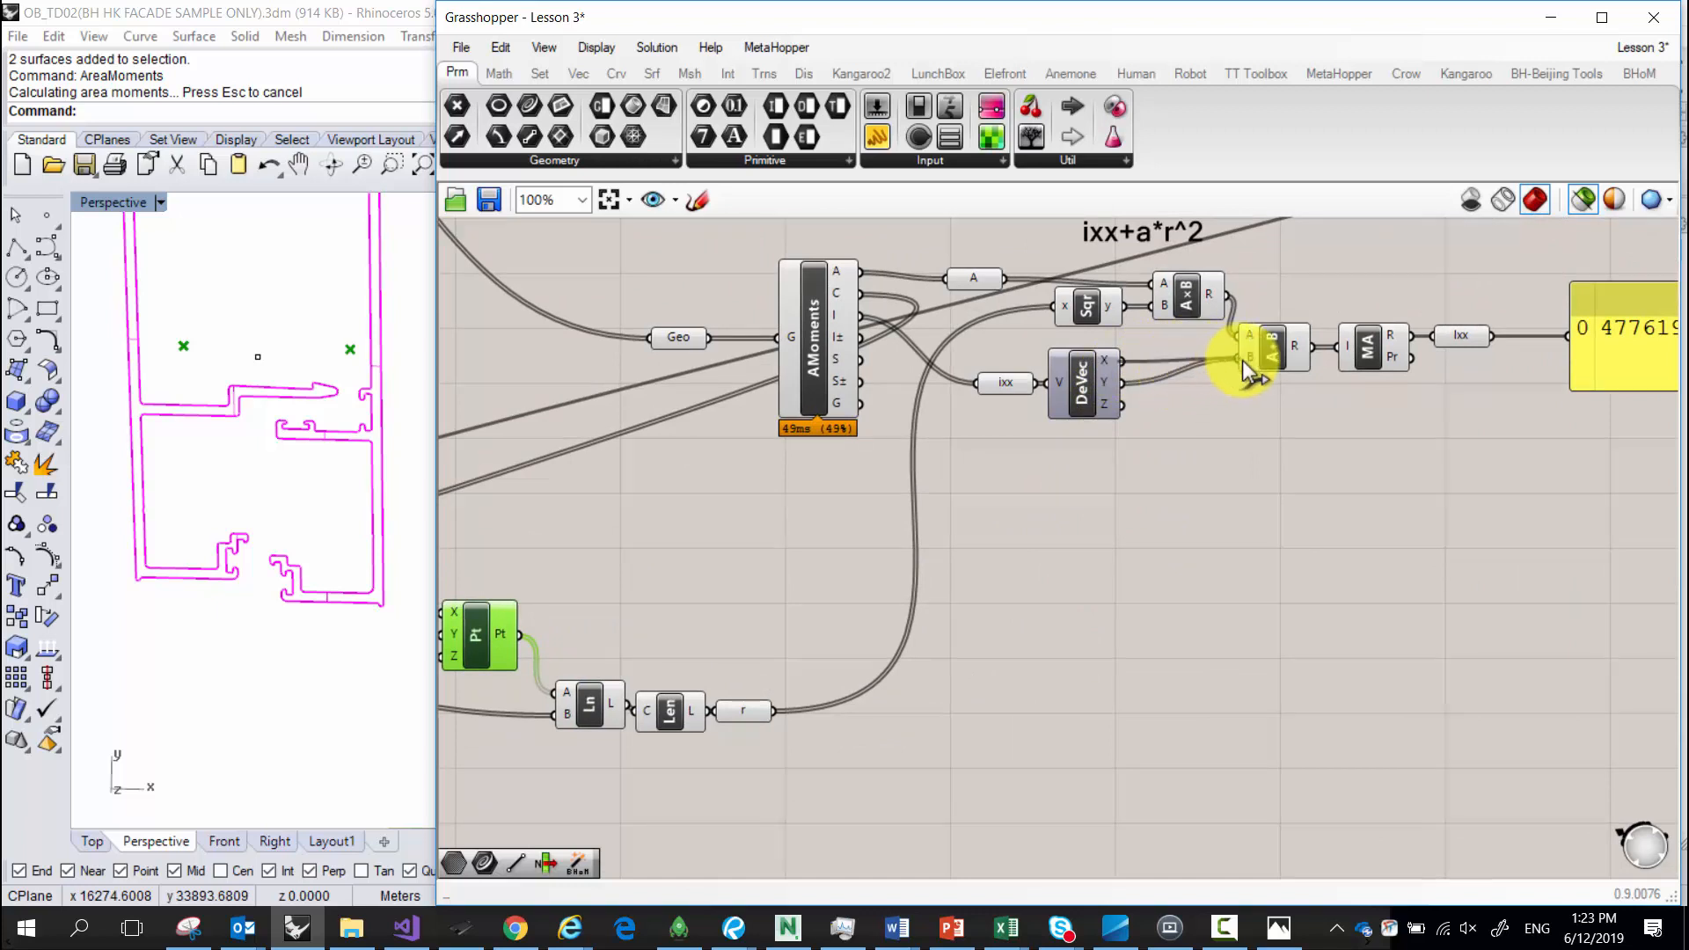
{"action": "right_click_drag", "start_coordinate": [1205, 413], "coordinate": [1034, 422]}
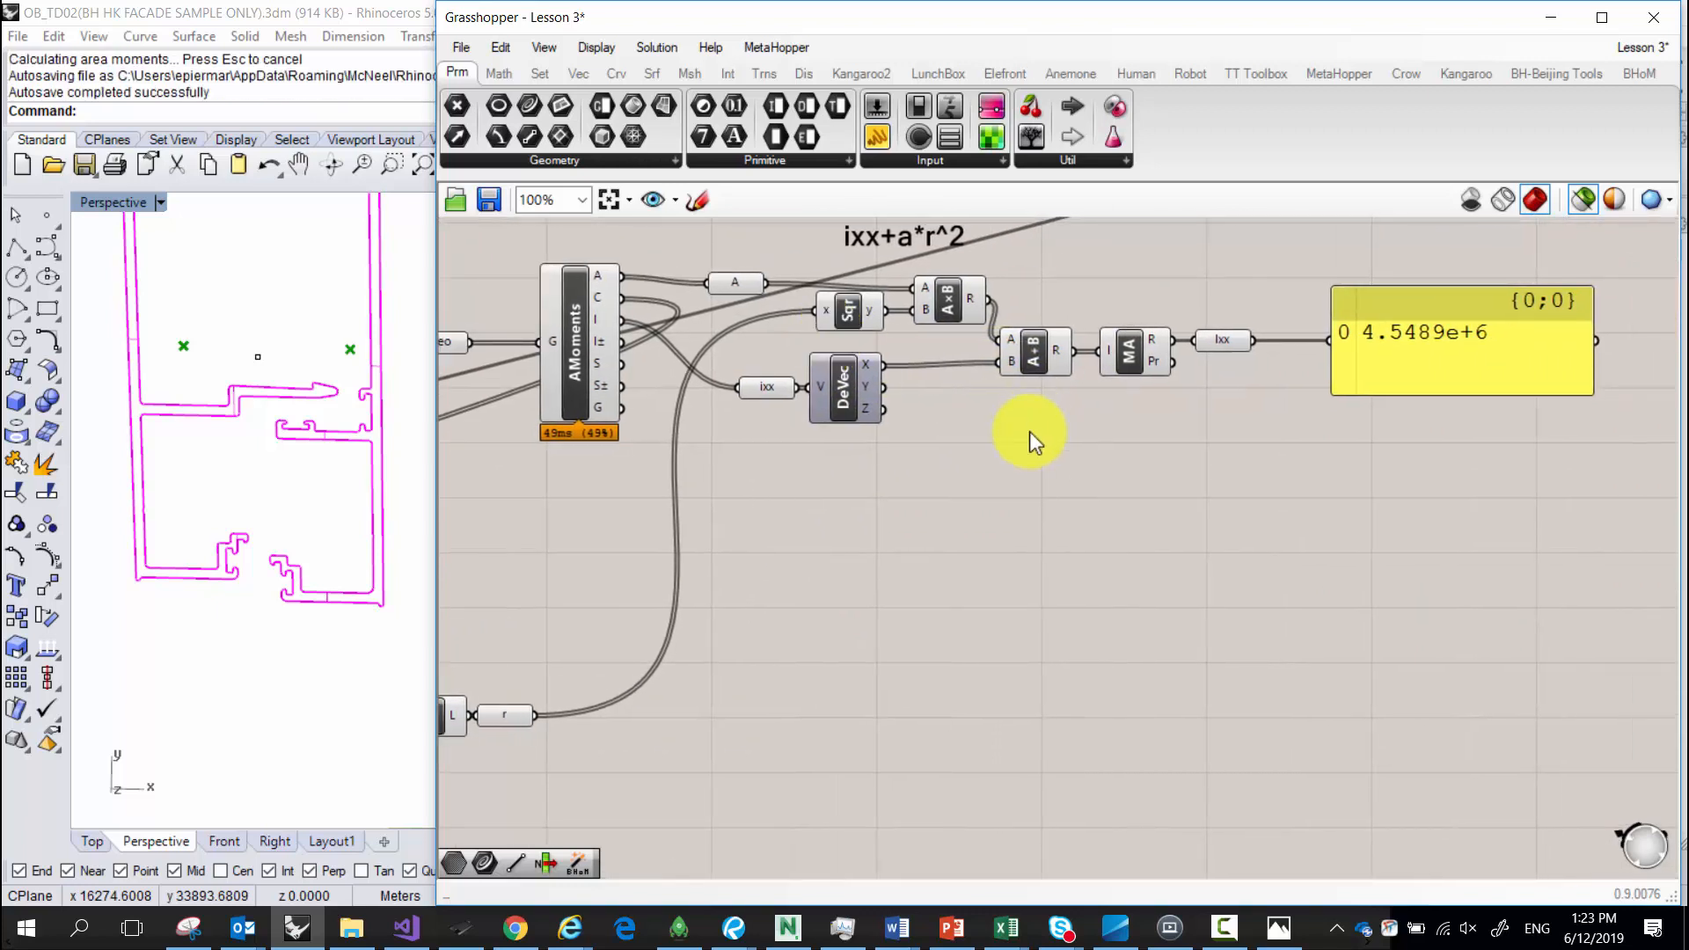
Check the r distance values and preview the geometry of the whole chain from the Point and Pt parameters to r.
{"action": "right_click_drag", "start_coordinate": [867, 440], "coordinate": [1026, 419]}
{"action": "scroll", "coordinate": [999, 466], "scroll_direction": "down", "scroll_amount": 2}
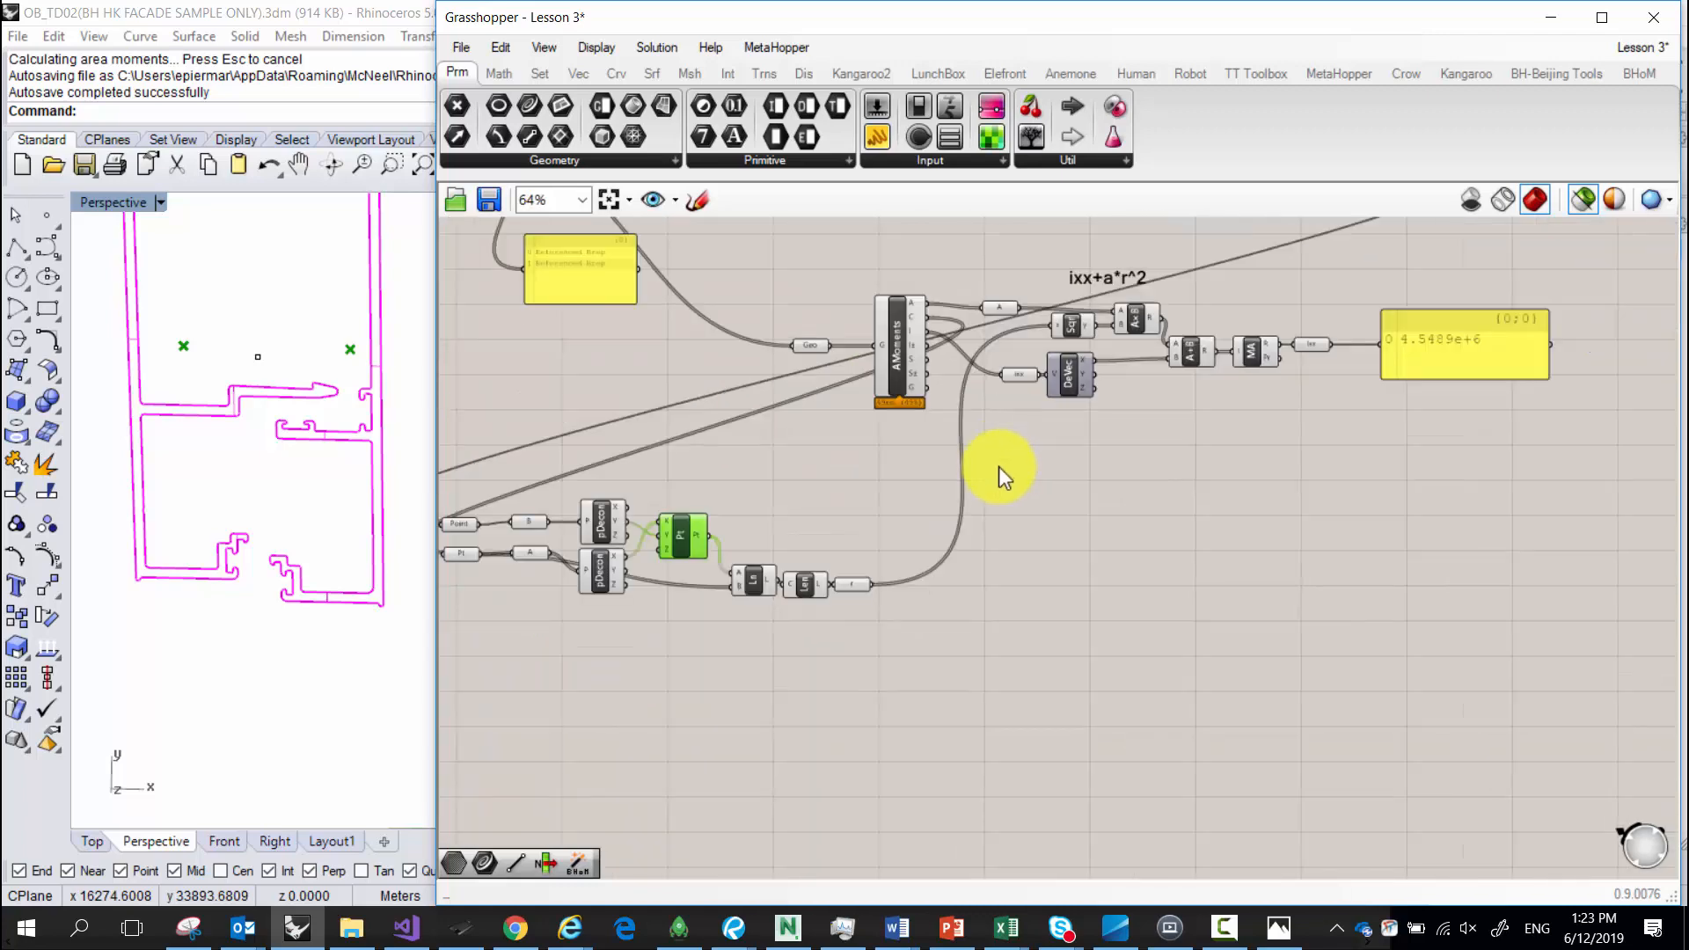
{"action": "scroll", "coordinate": [598, 544], "scroll_direction": "up", "scroll_amount": 1}
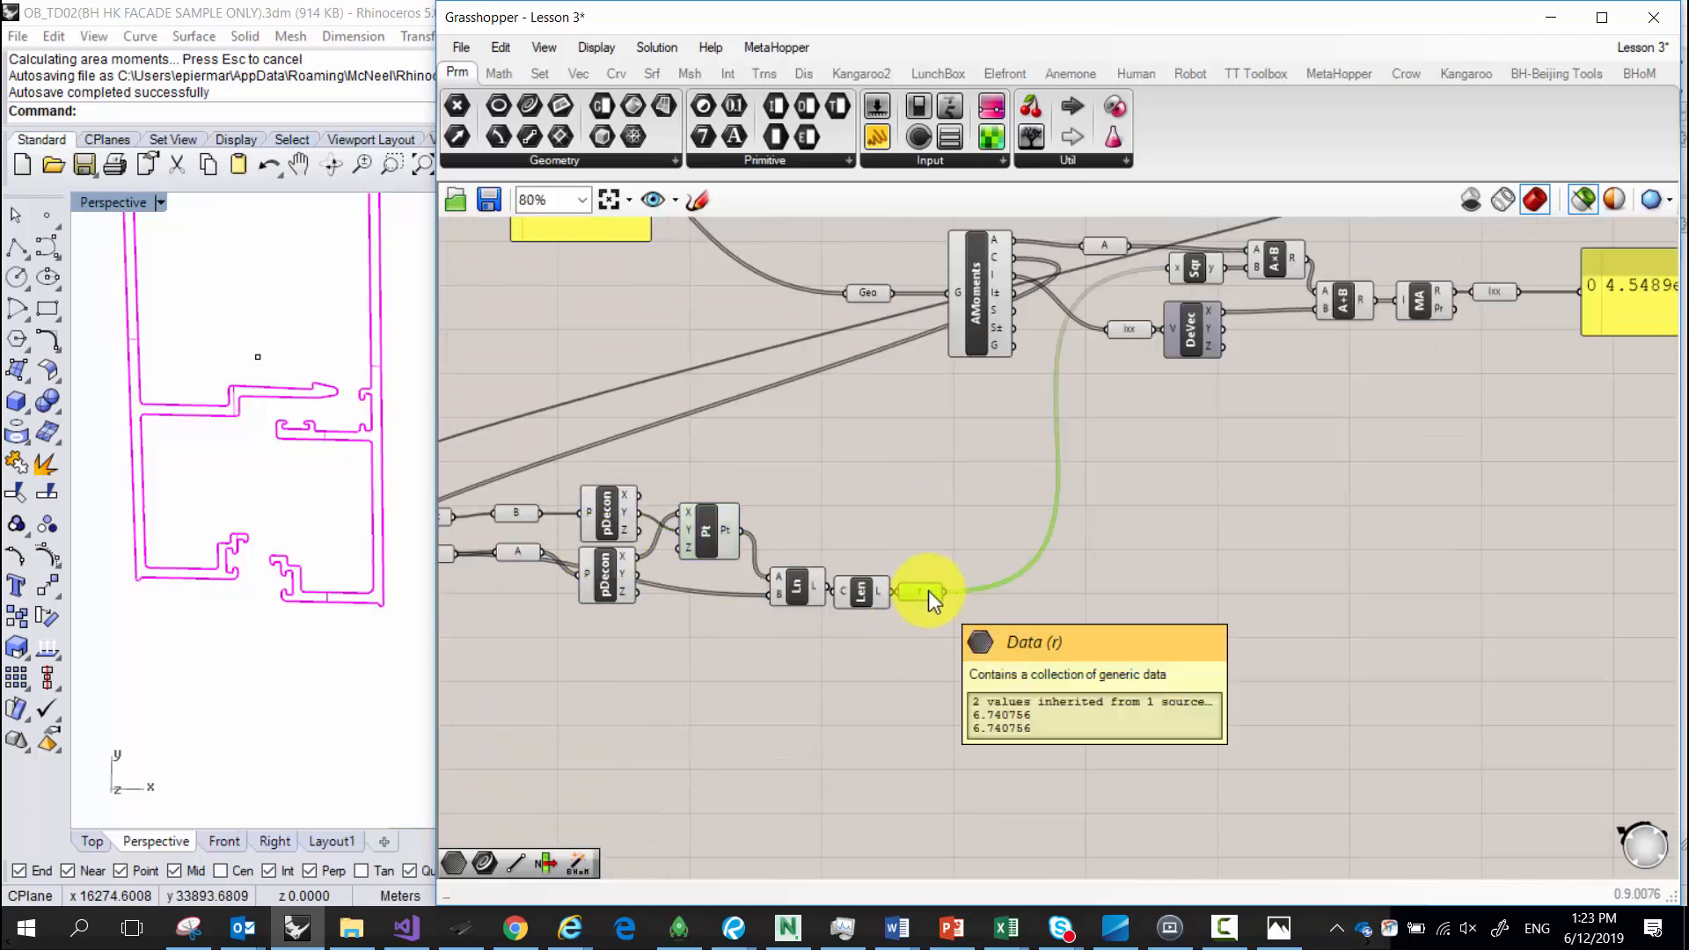
{"action": "right_click_drag", "start_coordinate": [927, 589], "coordinate": [1010, 572]}
{"action": "left_click_drag", "start_coordinate": [1049, 642], "coordinate": [521, 450]}
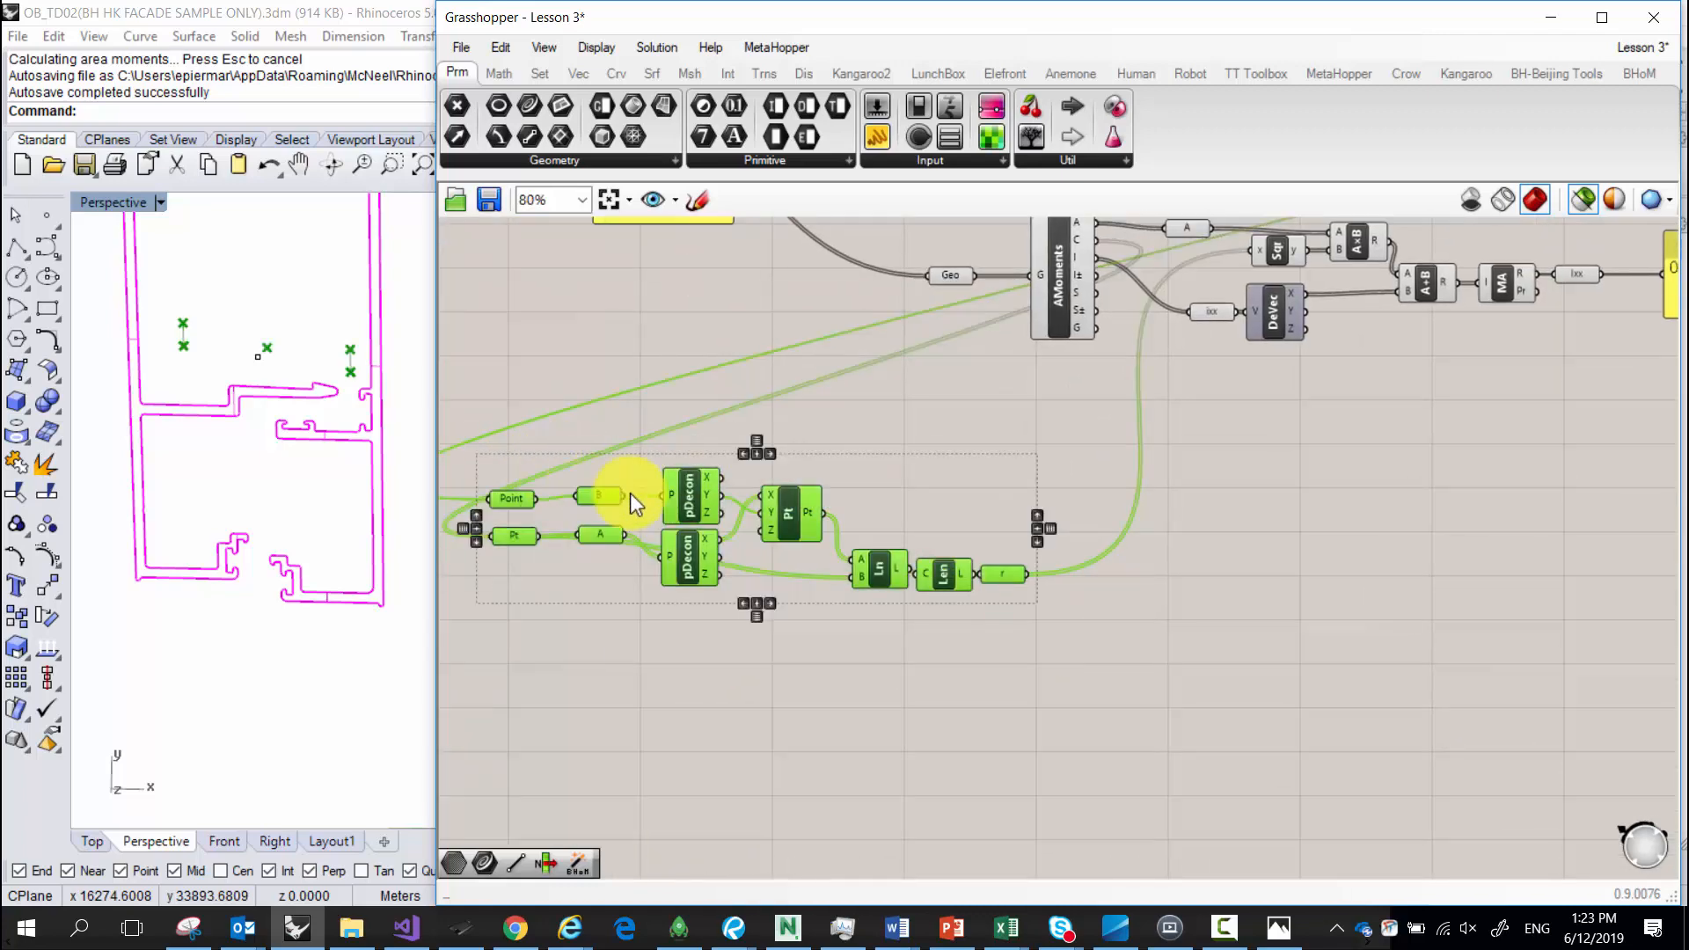
Switch the A+B component's B input to DeVec's Y output for comparison and reconnect it to the X output.
{"action": "scroll", "coordinate": [931, 554], "scroll_direction": "up", "scroll_amount": 3}
{"action": "left_click", "coordinate": [999, 426]}
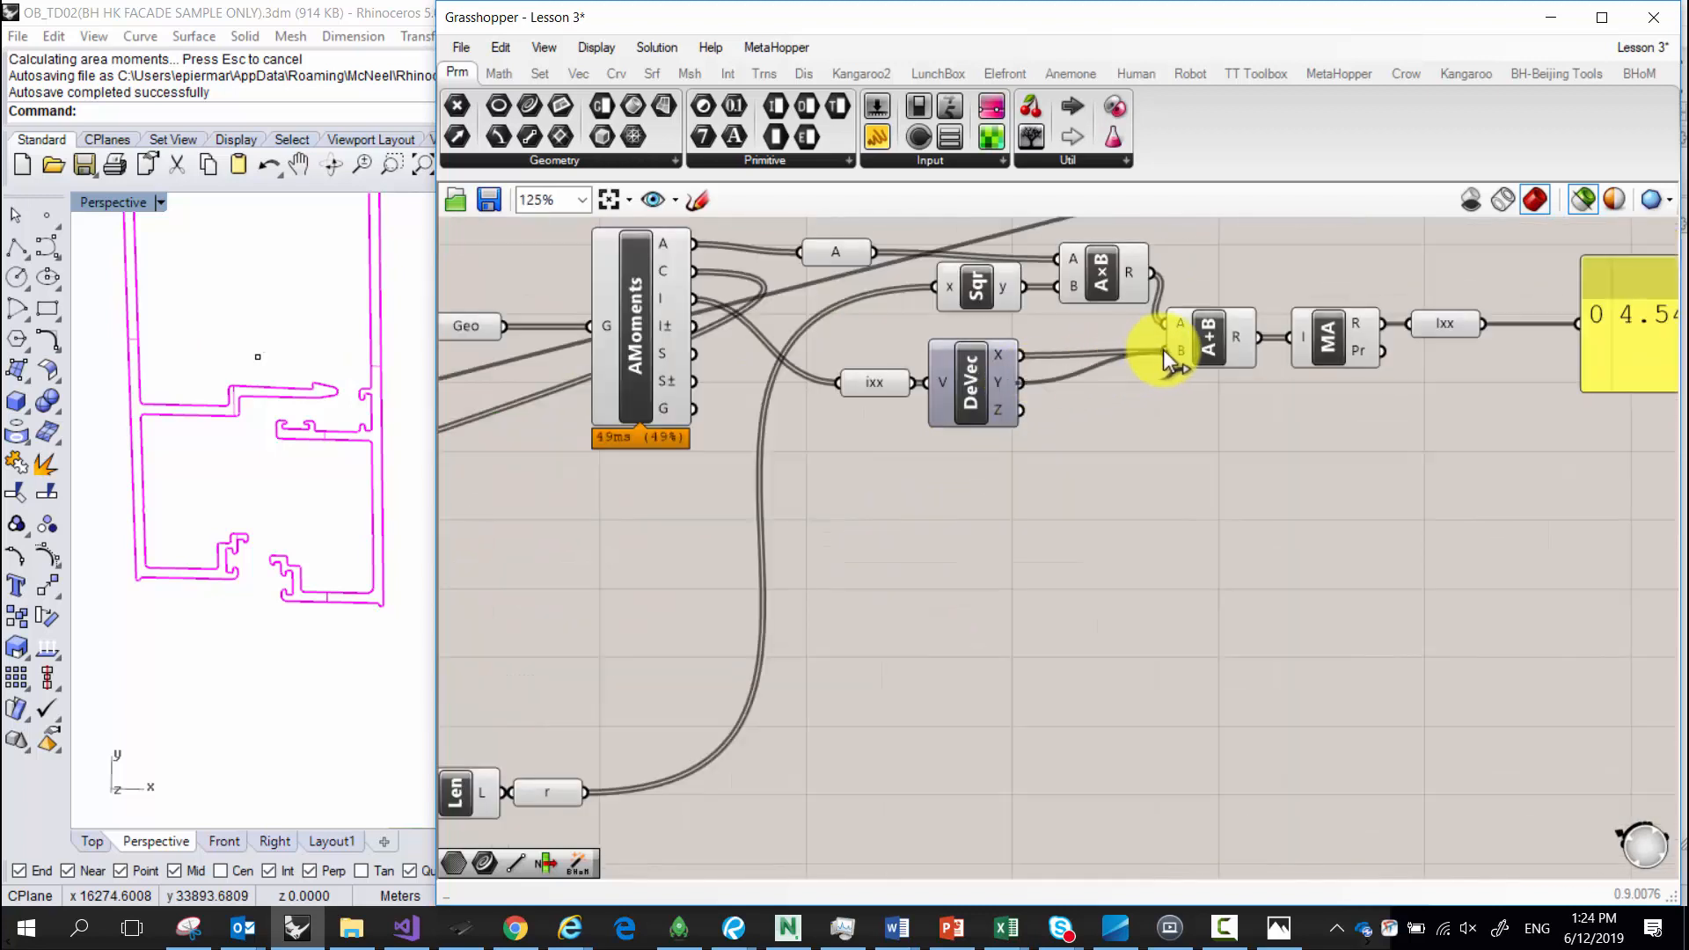
{"action": "mouse_move", "coordinate": [1092, 403]}
{"action": "right_mouse_down"}
{"action": "mouse_move", "coordinate": [888, 391]}
{"action": "mouse_move", "coordinate": [908, 325]}
{"action": "right_mouse_up"}
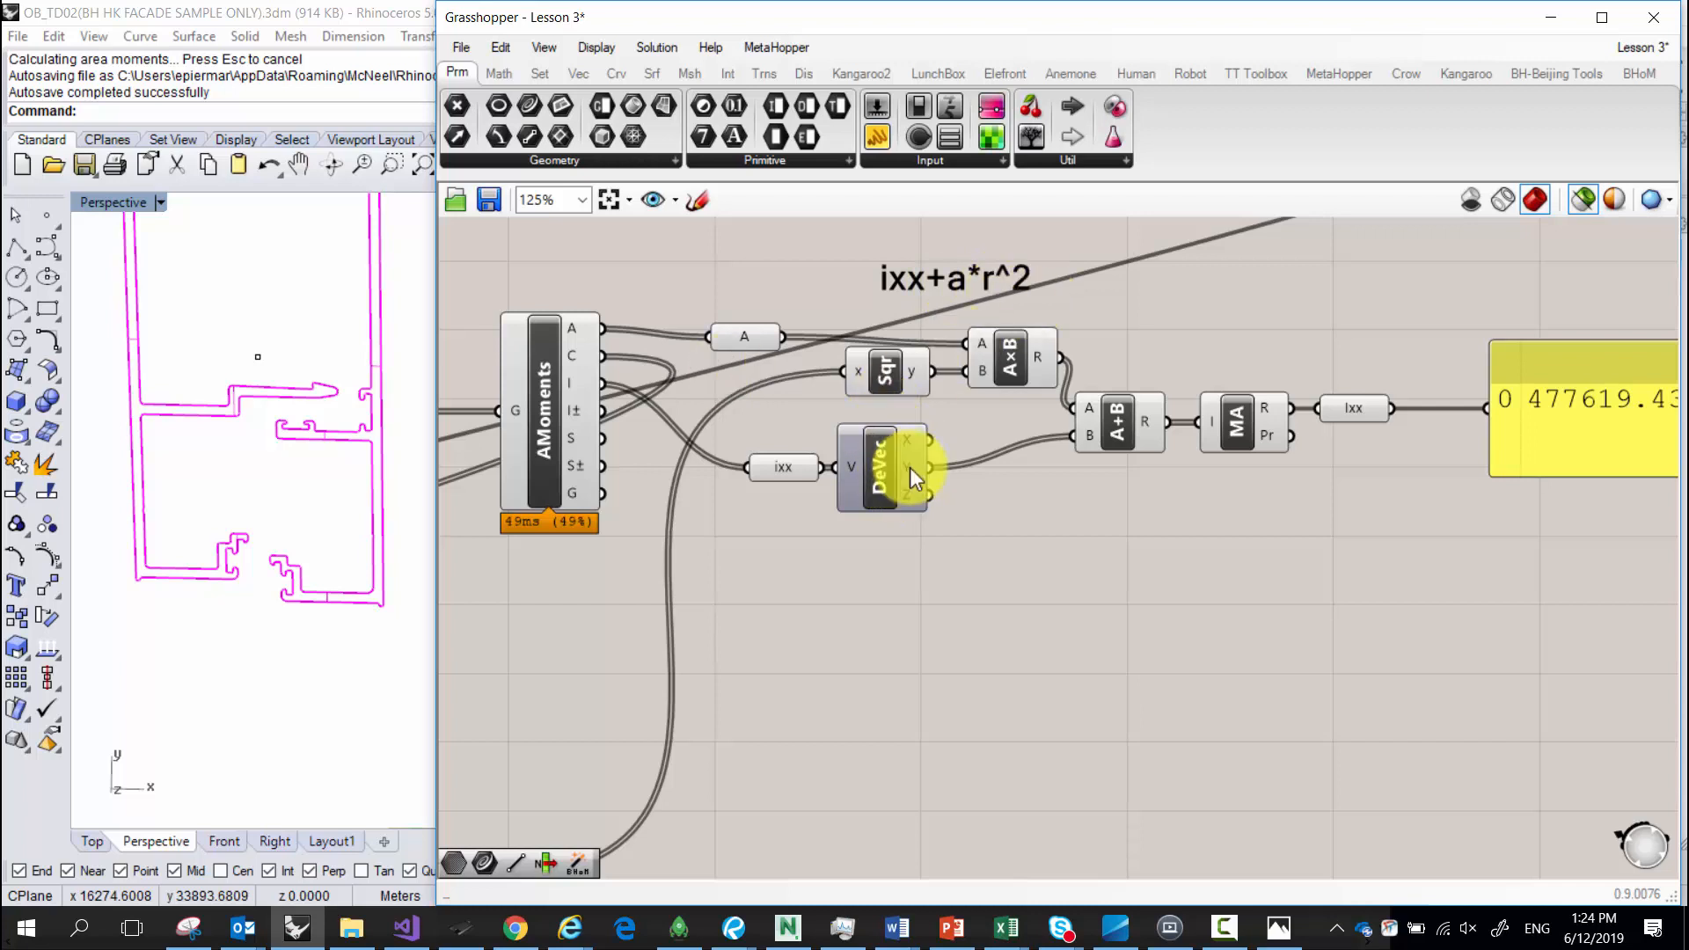
{"action": "left_click_drag", "start_coordinate": [930, 439], "coordinate": [1071, 436]}
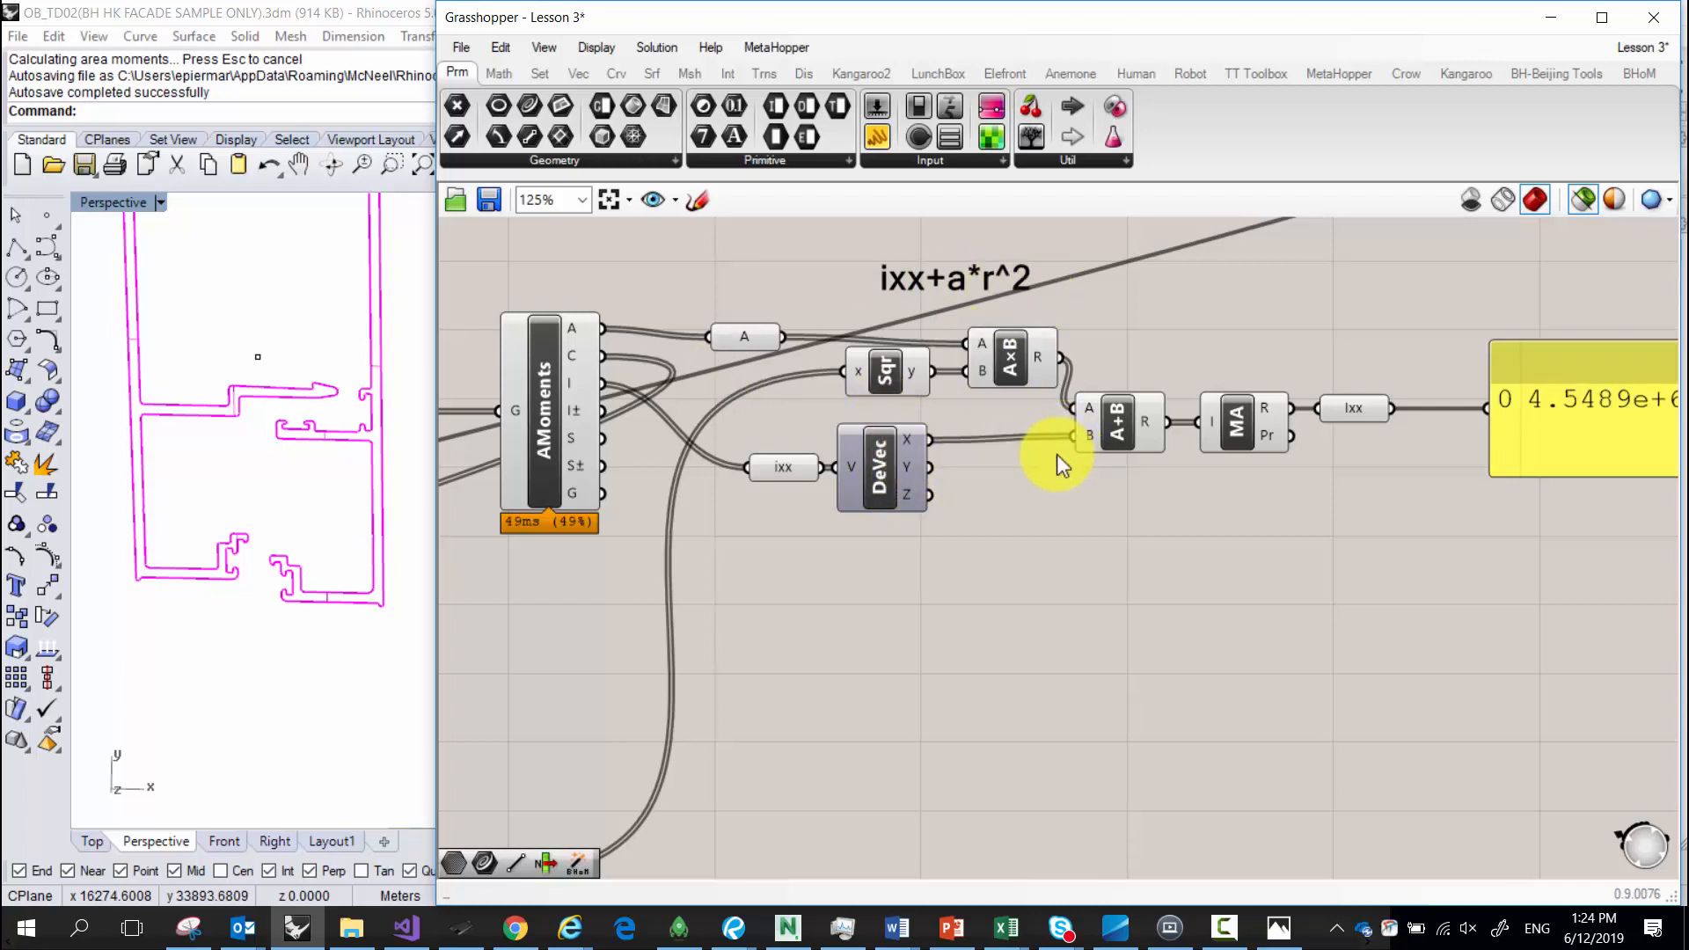
Highlight the A+B, Mass Addition and Ixx components that feed the result panel, and deselect them.
{"action": "right_click_drag", "start_coordinate": [1350, 478], "coordinate": [1225, 472]}
{"action": "left_click_drag", "start_coordinate": [1266, 503], "coordinate": [985, 363]}
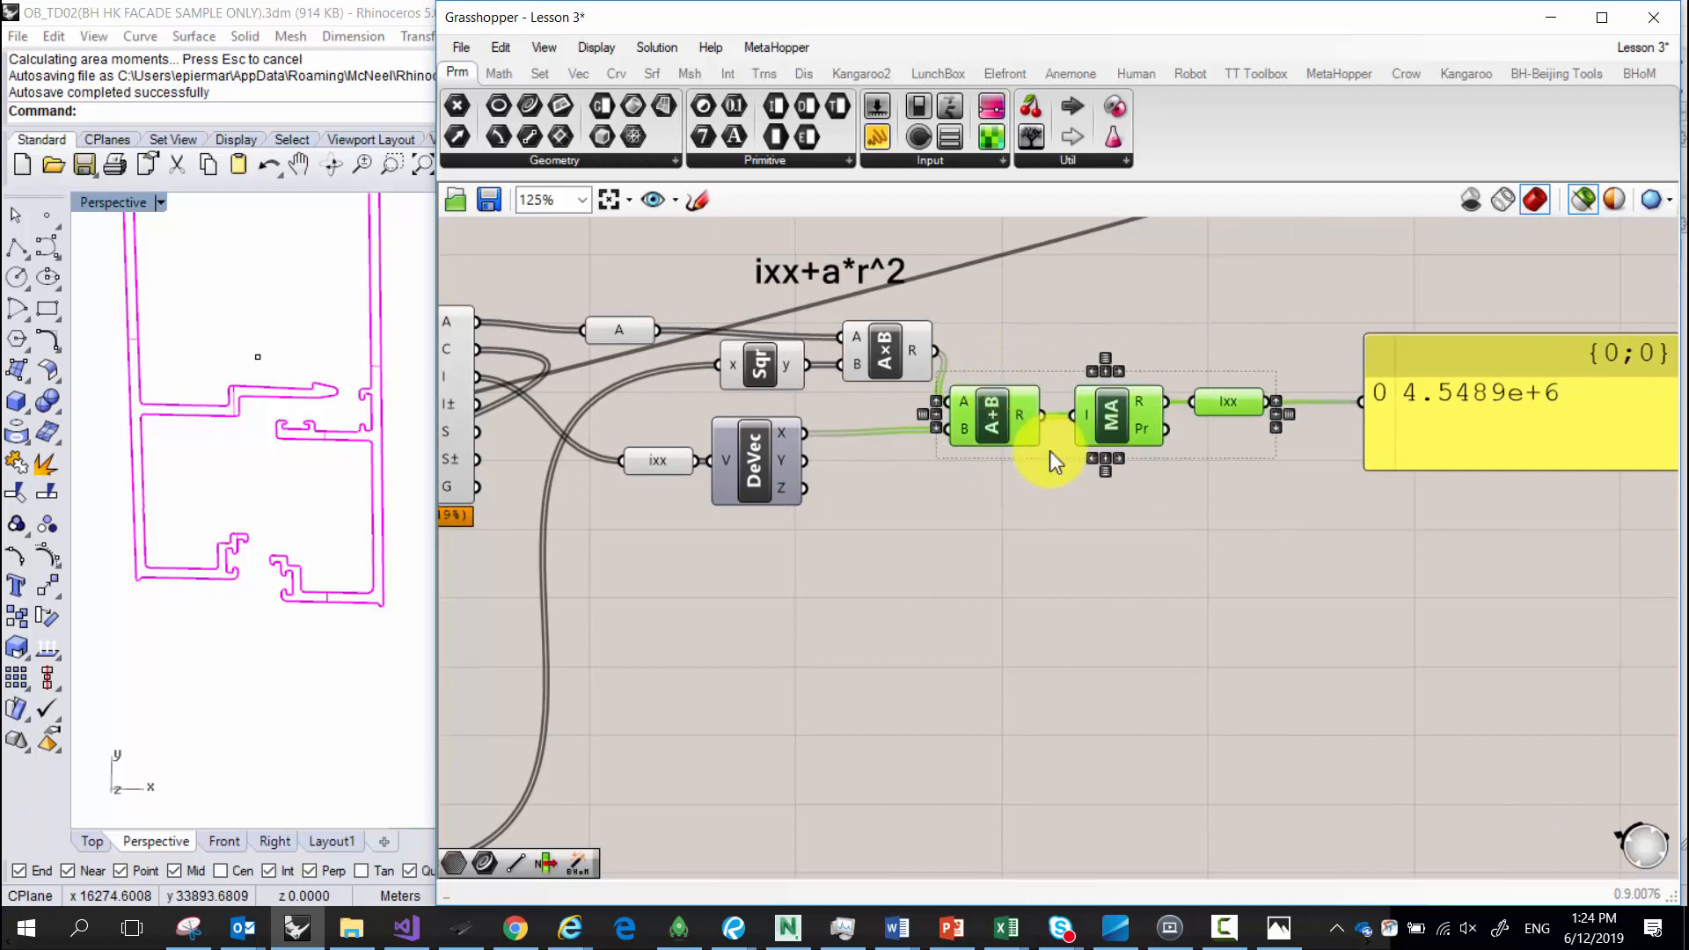
{"action": "left_click", "coordinate": [1149, 577]}
{"action": "right_click_drag", "start_coordinate": [1149, 577], "coordinate": [1062, 566]}
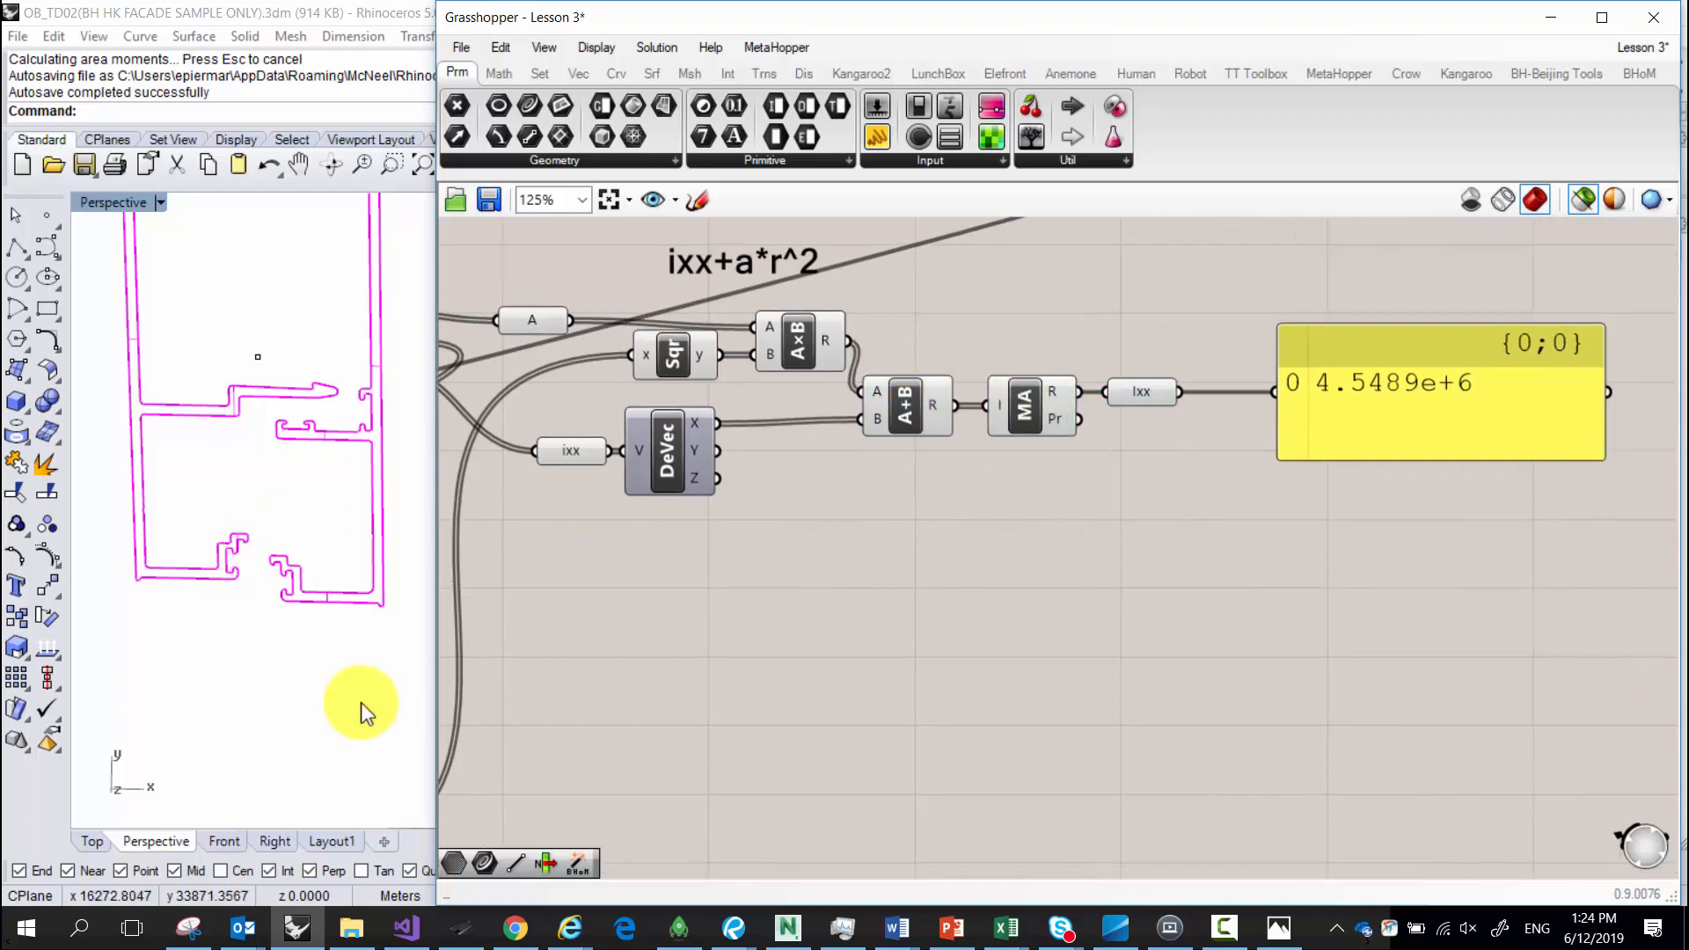
Rerun AreaMoments on both facade profiles, compare Ix about the centroid axes with the recalculated Ixx panel, and close the report.
{"action": "left_click", "coordinate": [231, 458]}
{"action": "right_click", "coordinate": [257, 366]}
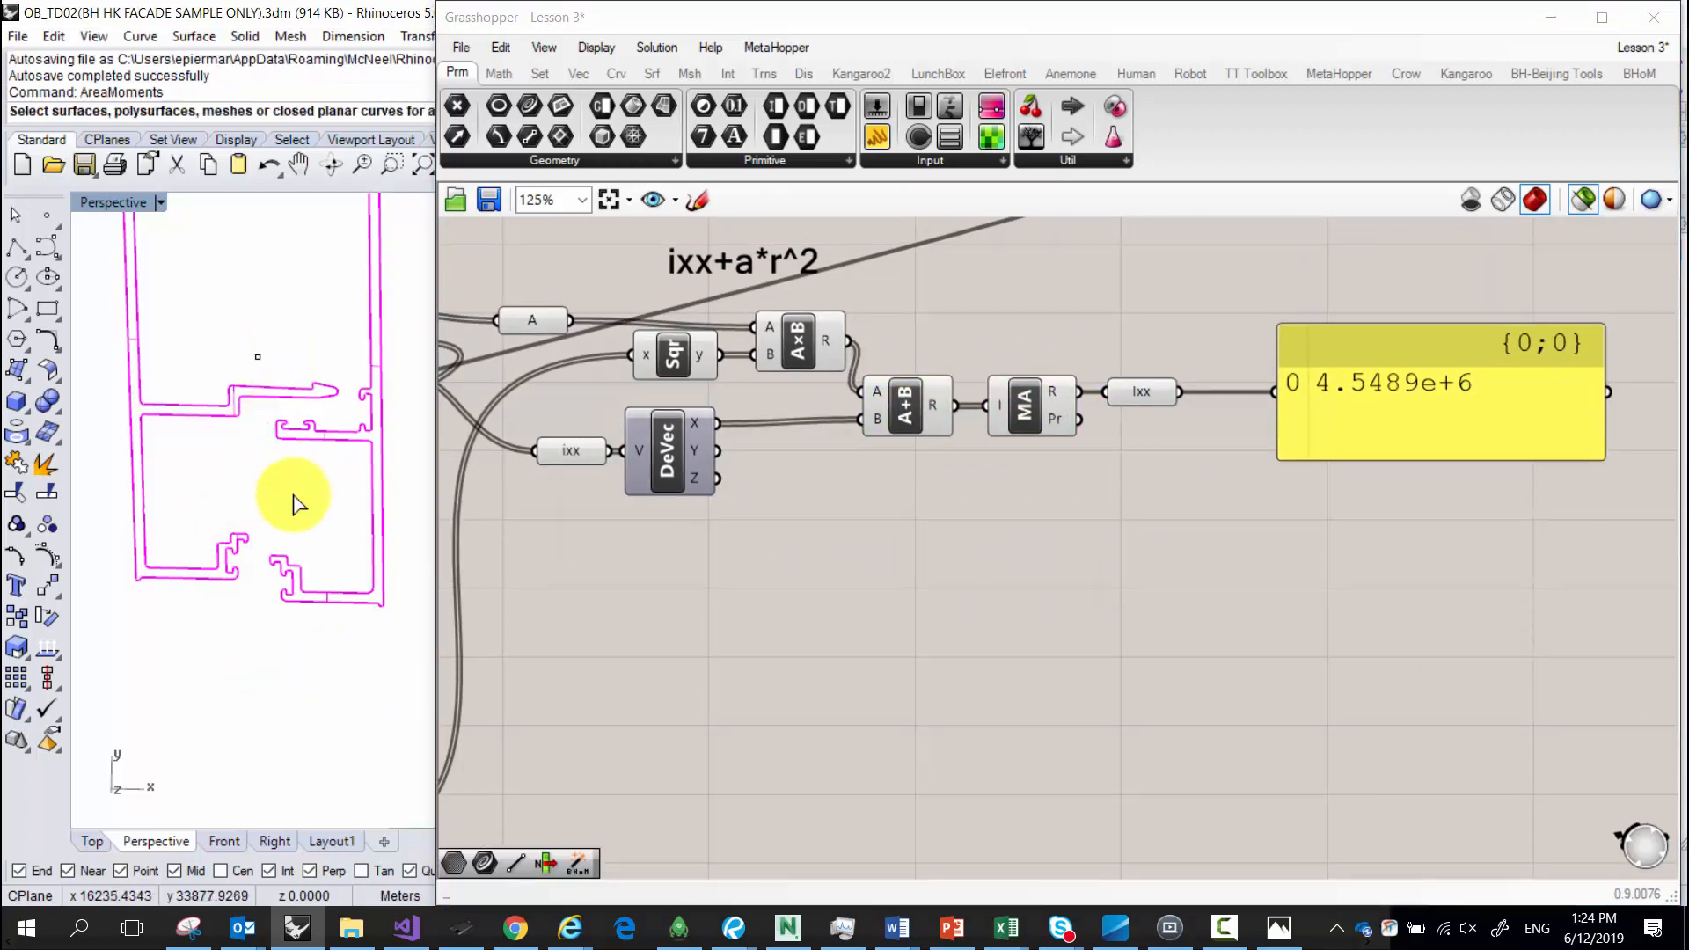
{"action": "left_click_drag", "start_coordinate": [293, 503], "coordinate": [139, 377]}
{"action": "right_click", "coordinate": [170, 396]}
{"action": "left_click", "coordinate": [451, 503]}
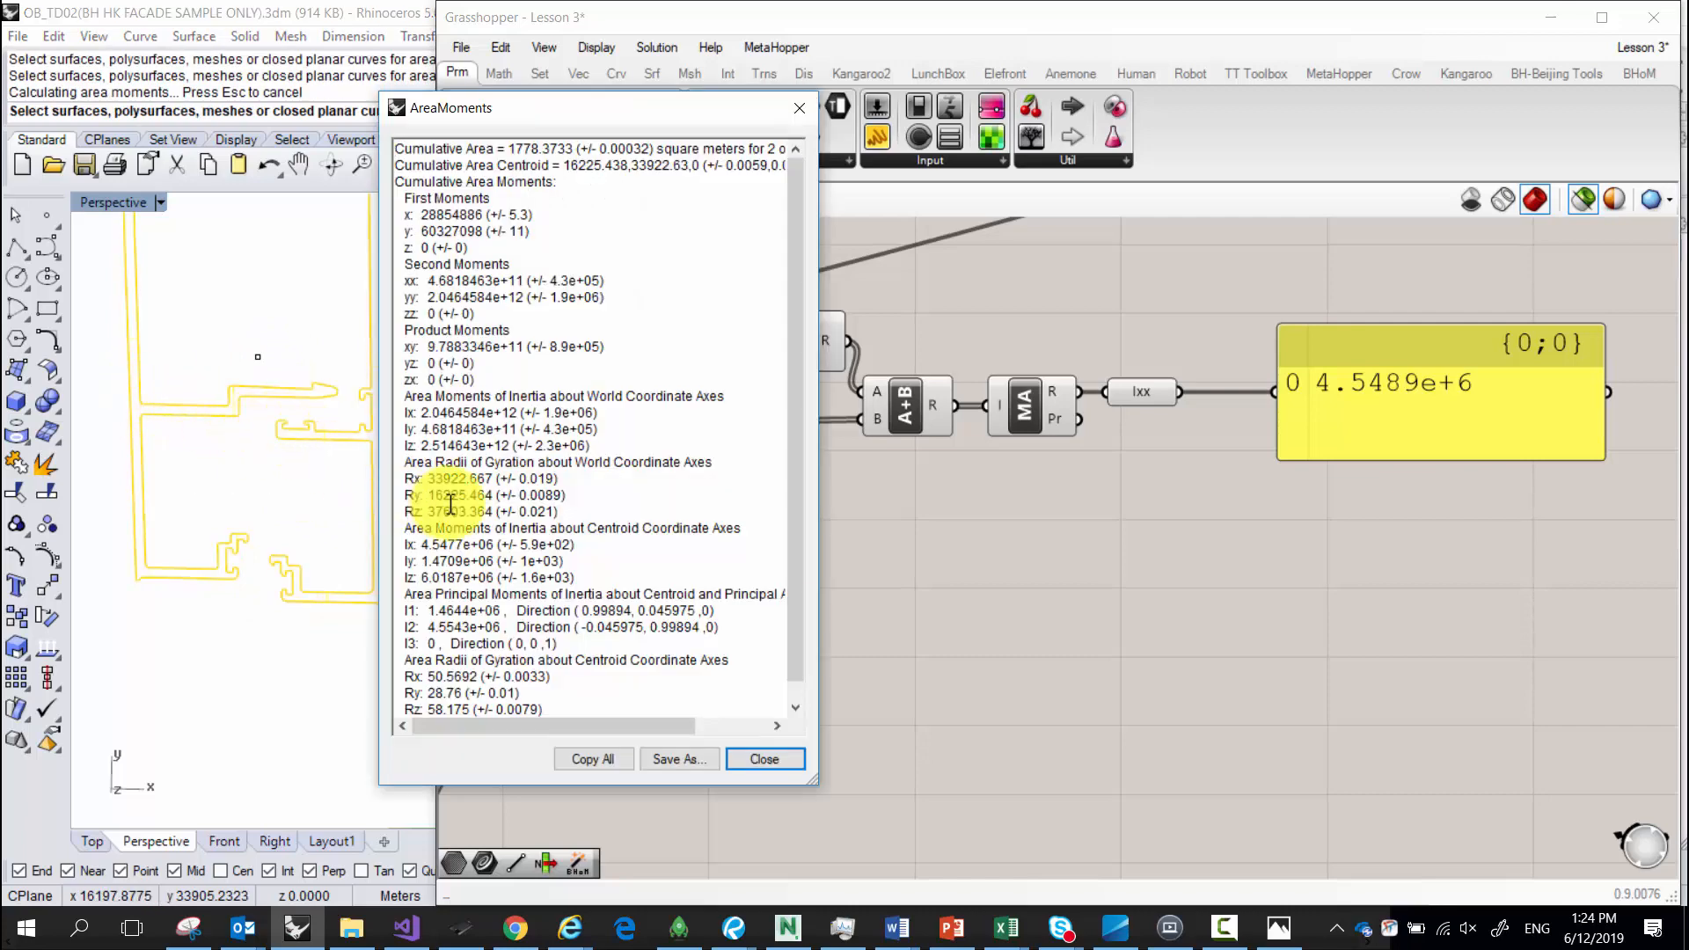
{"action": "left_click_drag", "start_coordinate": [563, 560], "coordinate": [397, 550]}
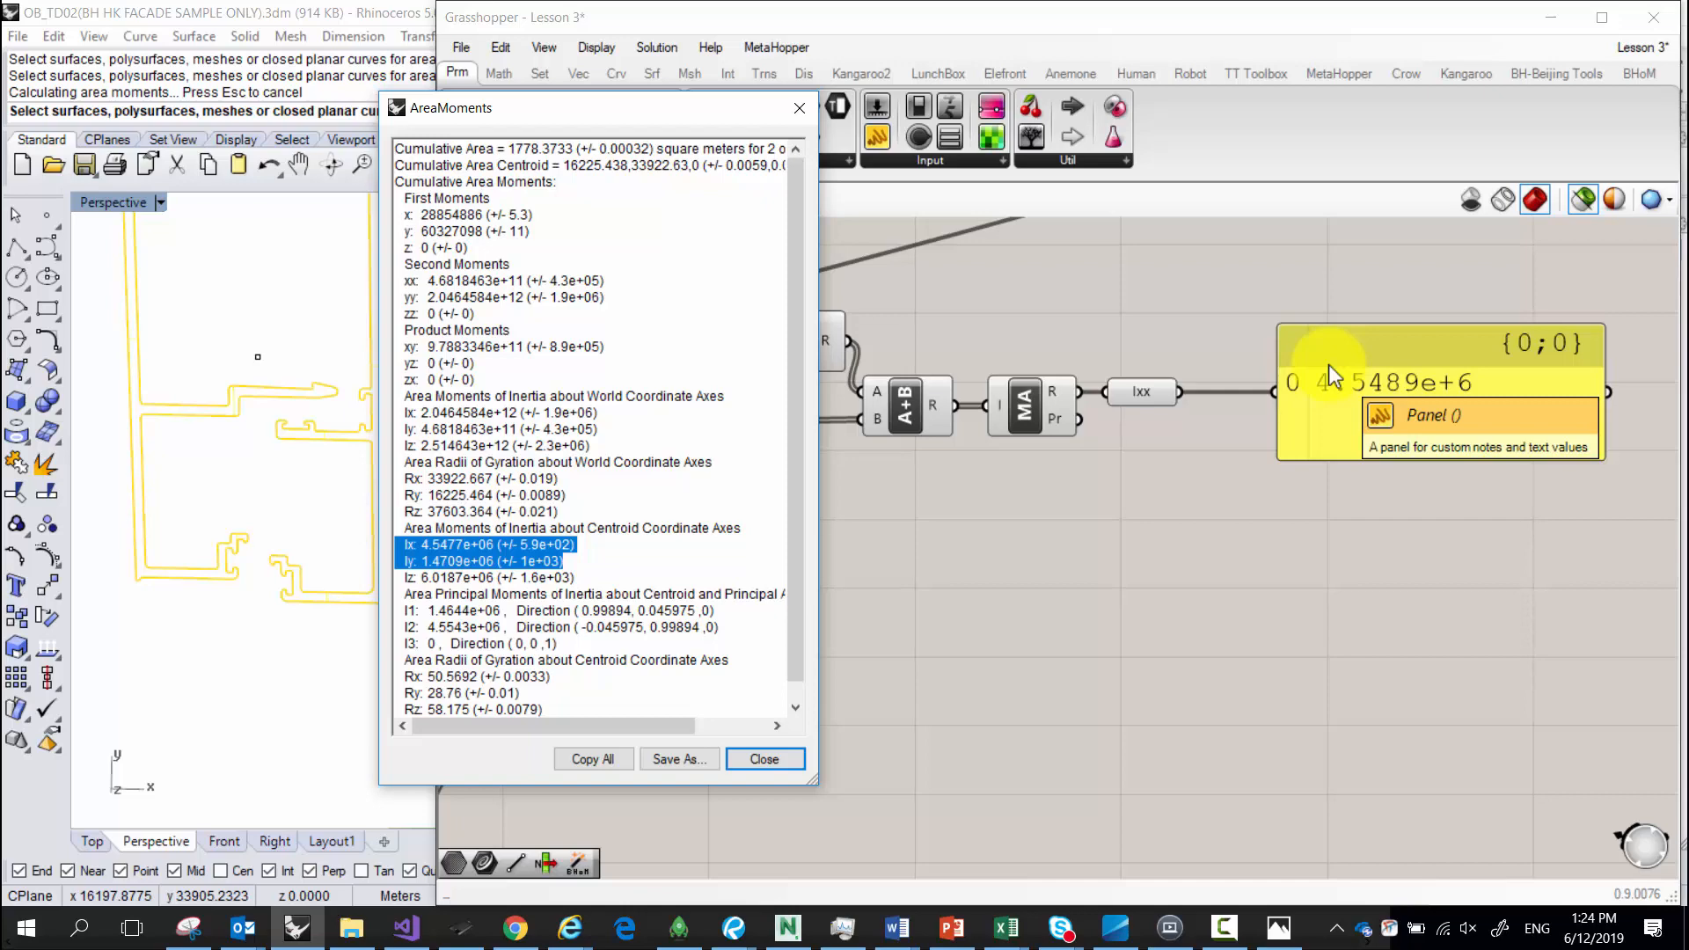
{"action": "left_click", "coordinate": [797, 109]}
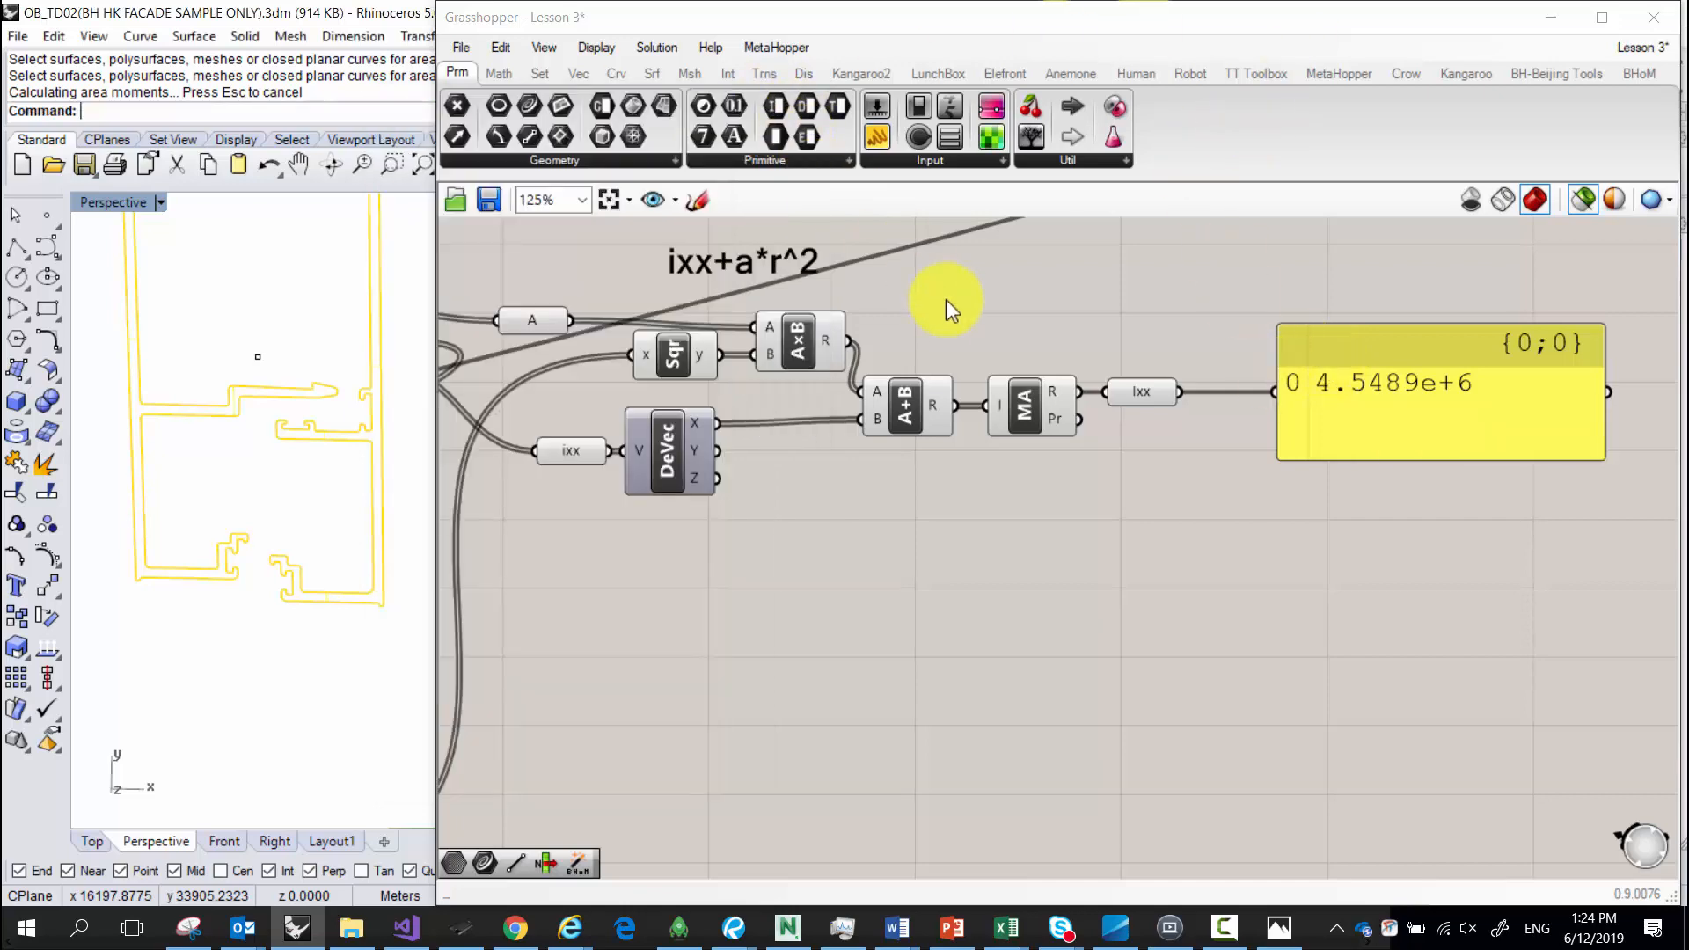
Deselect the profiles and preview the Centroids, the Step 2 Line and the Step 3 midpoint Point in Rhino.
{"action": "left_click", "coordinate": [1082, 674]}
{"action": "scroll", "coordinate": [1082, 673], "scroll_direction": "down", "scroll_amount": 2}
{"action": "right_click_drag", "start_coordinate": [954, 515], "coordinate": [781, 479]}
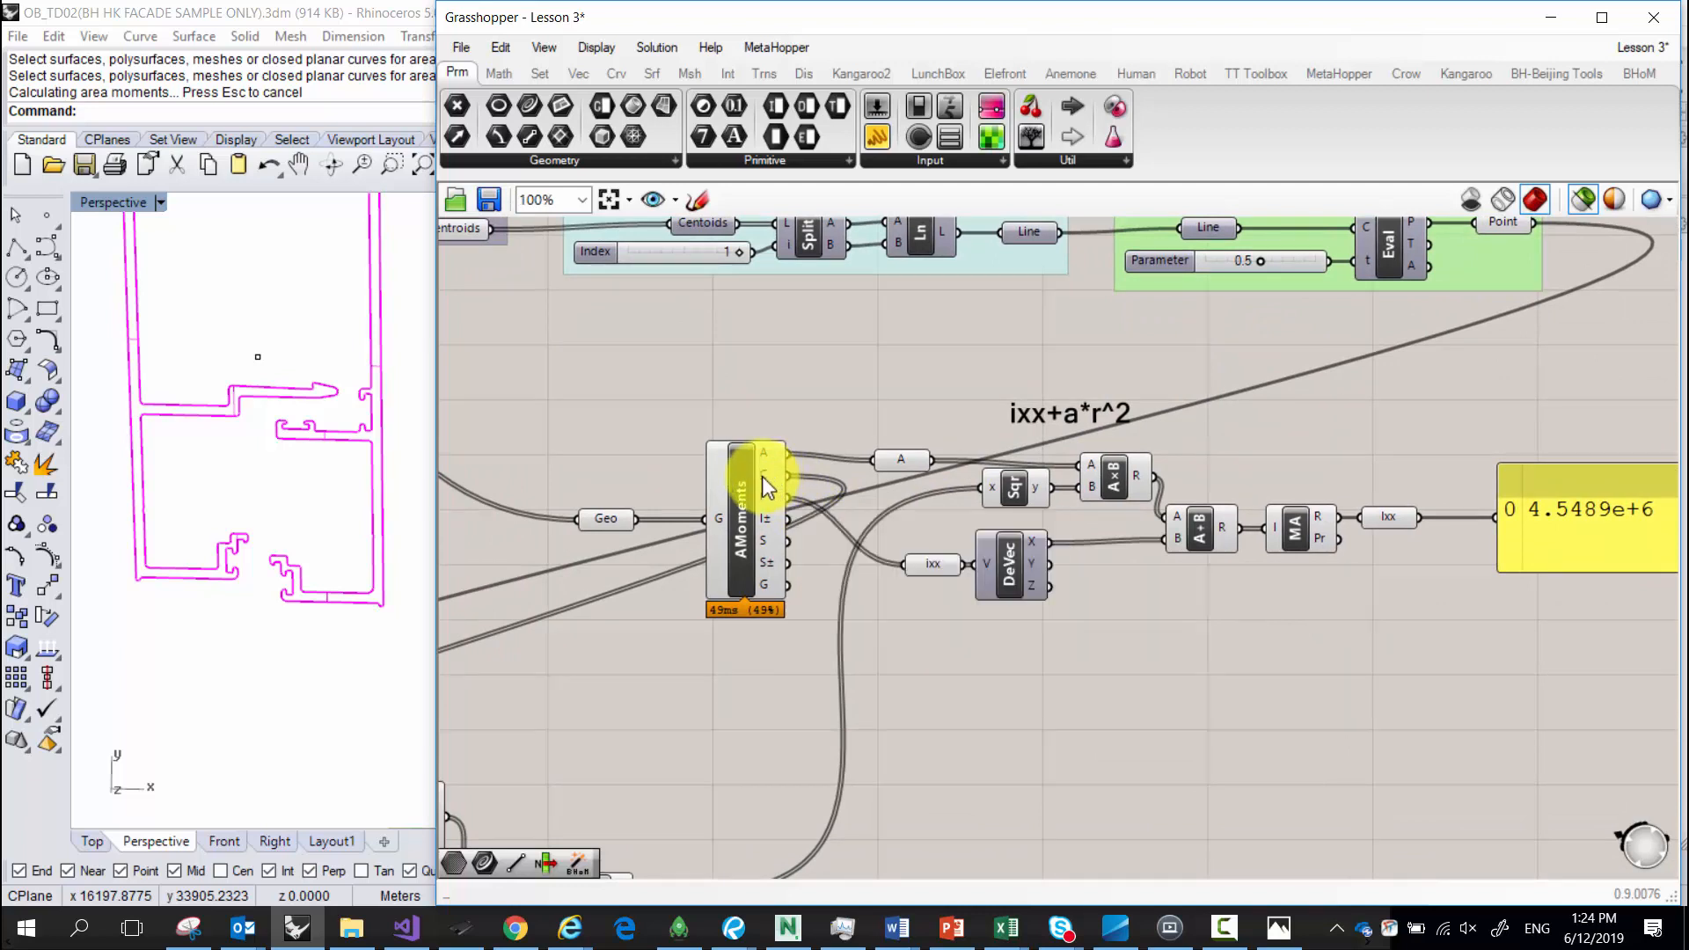
{"action": "scroll", "coordinate": [878, 441], "scroll_direction": "up", "scroll_amount": 3}
{"action": "left_click_drag", "start_coordinate": [735, 433], "coordinate": [635, 401]}
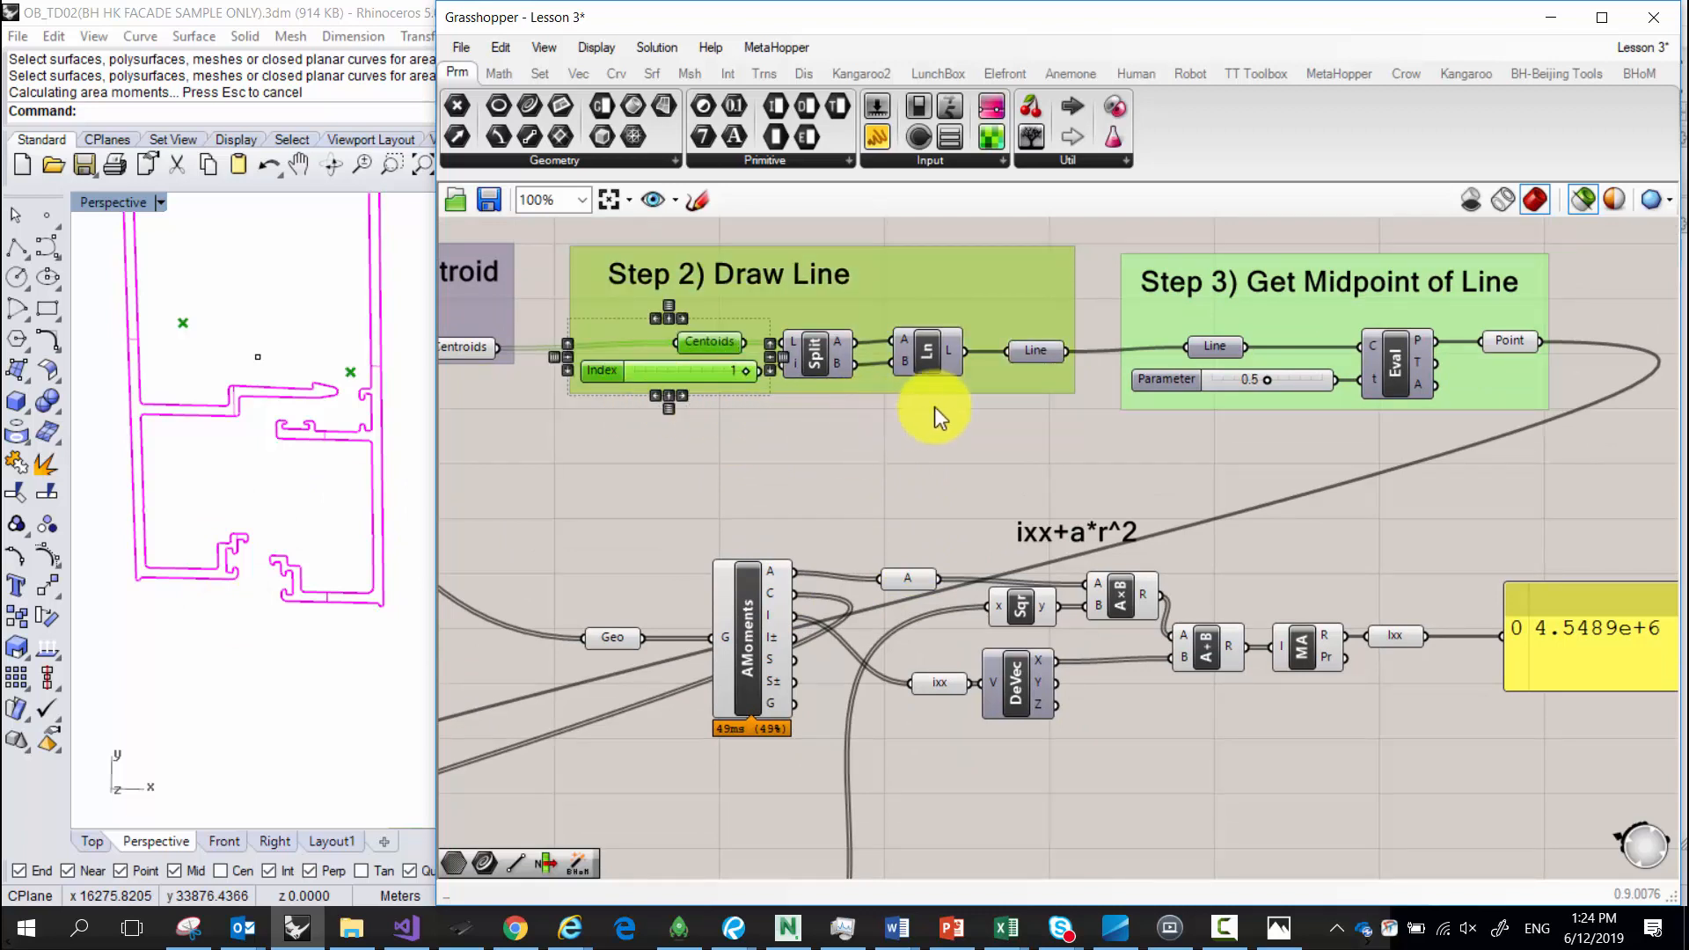
{"action": "left_click", "coordinate": [1041, 350]}
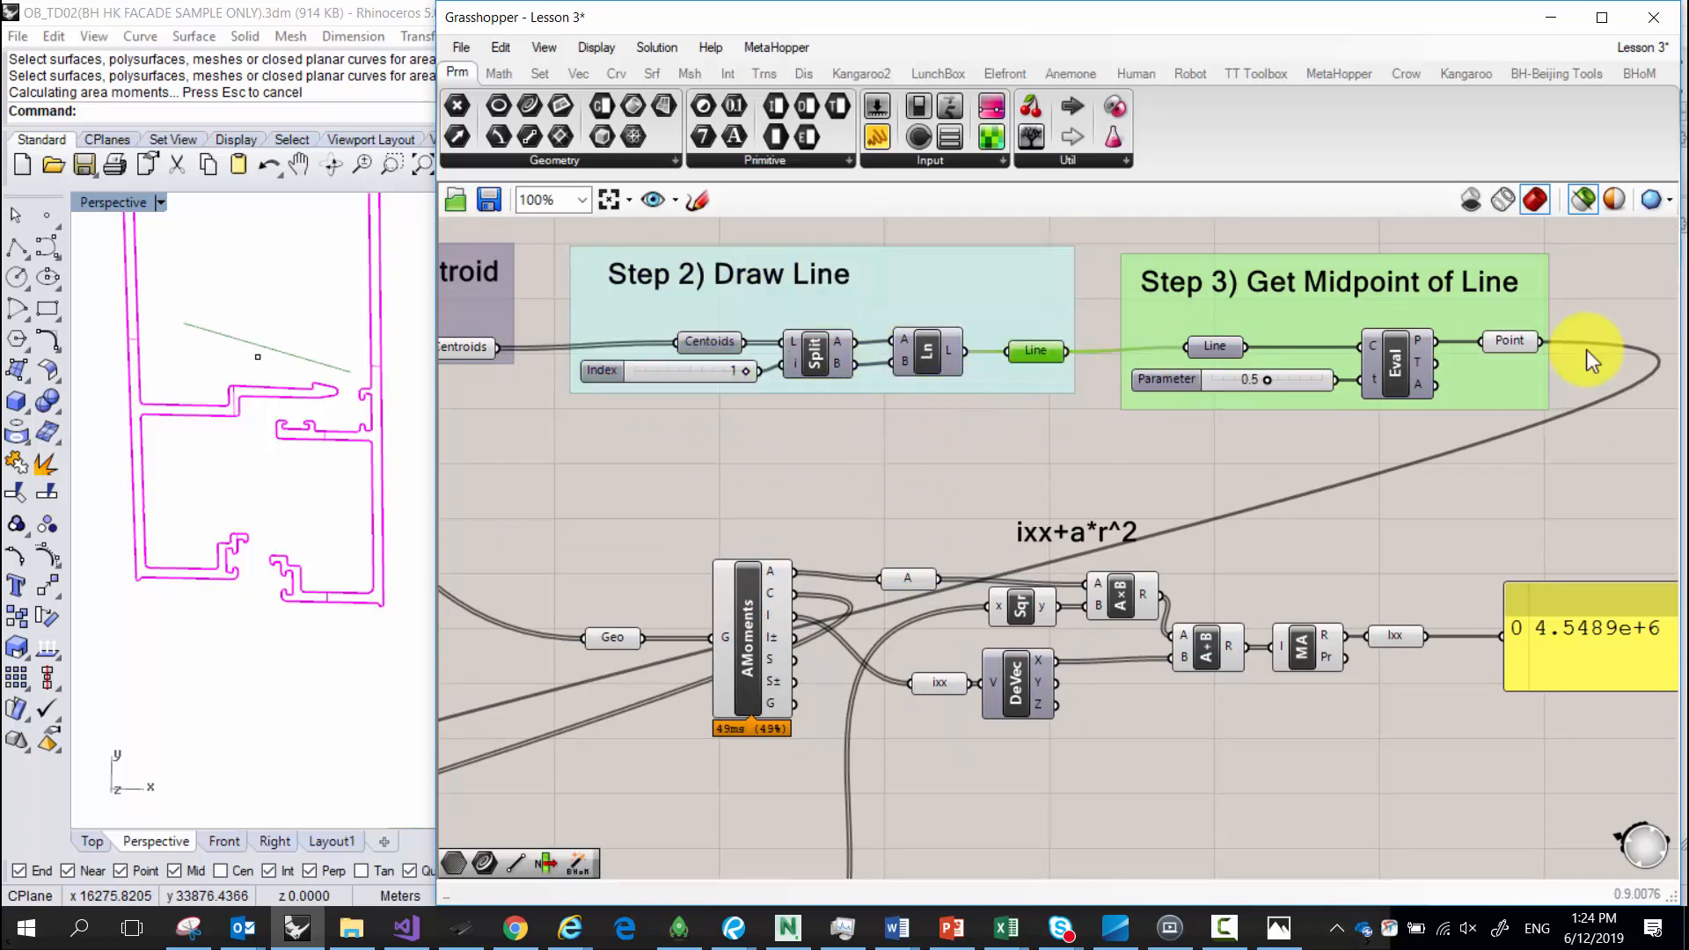
{"action": "left_click", "coordinate": [1504, 341]}
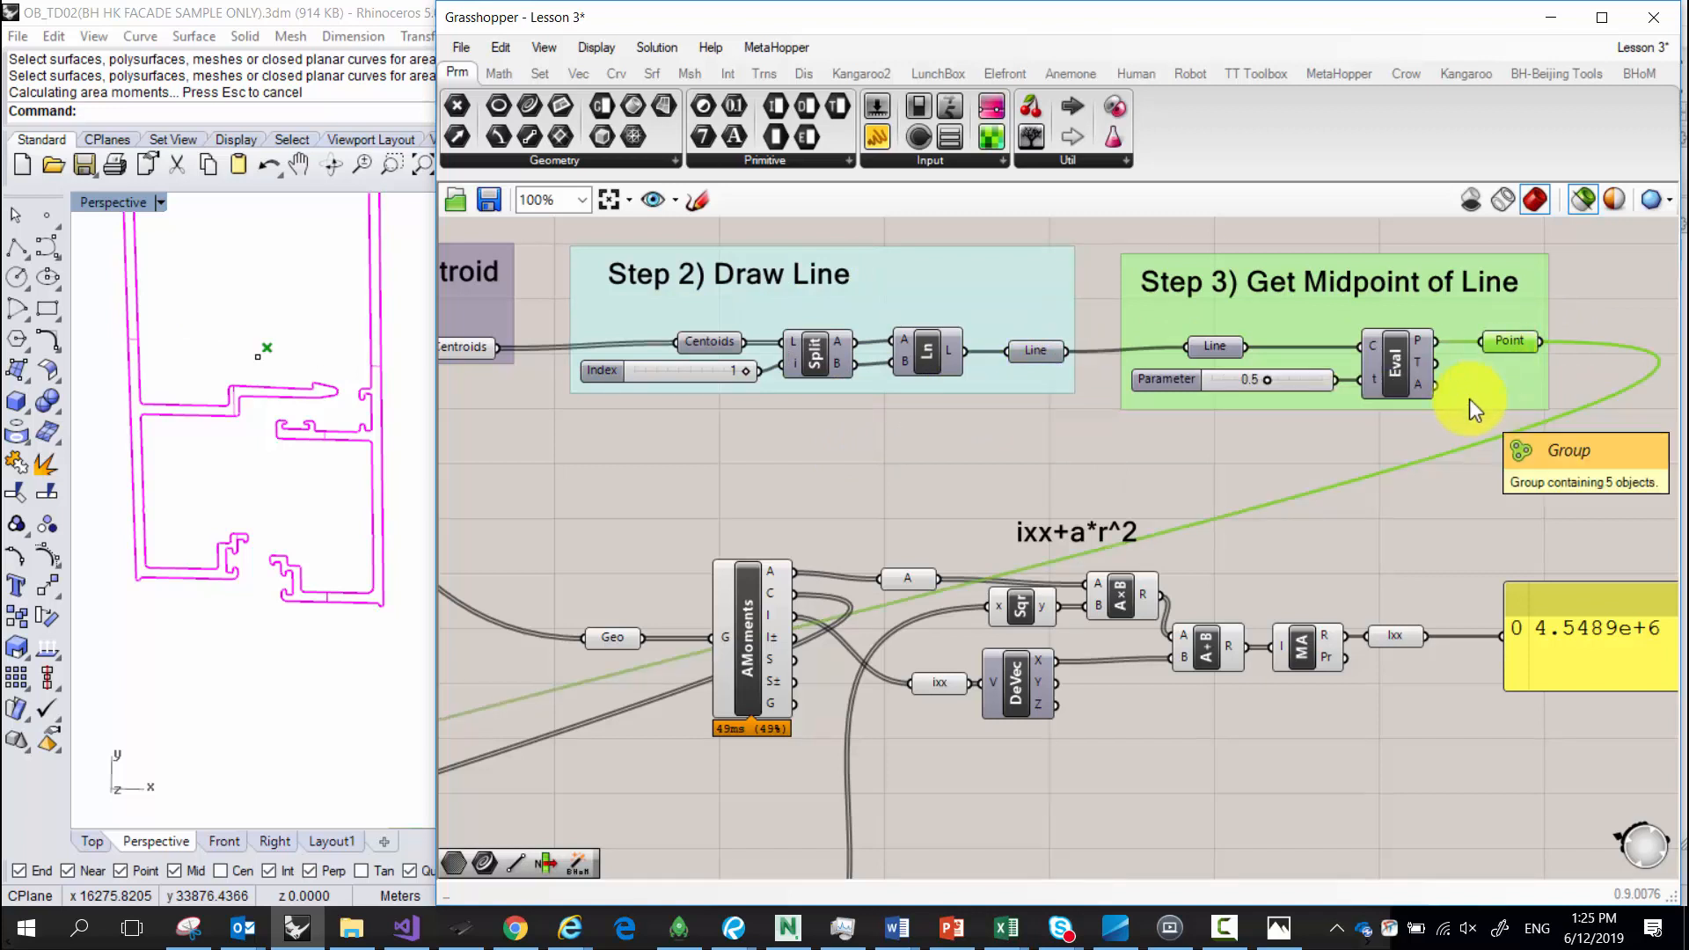
Run AreaCentroid on both facade profiles to place their combined centroid point in Rhino.
{"action": "scroll", "coordinate": [280, 407], "scroll_direction": "up", "scroll_amount": 2}
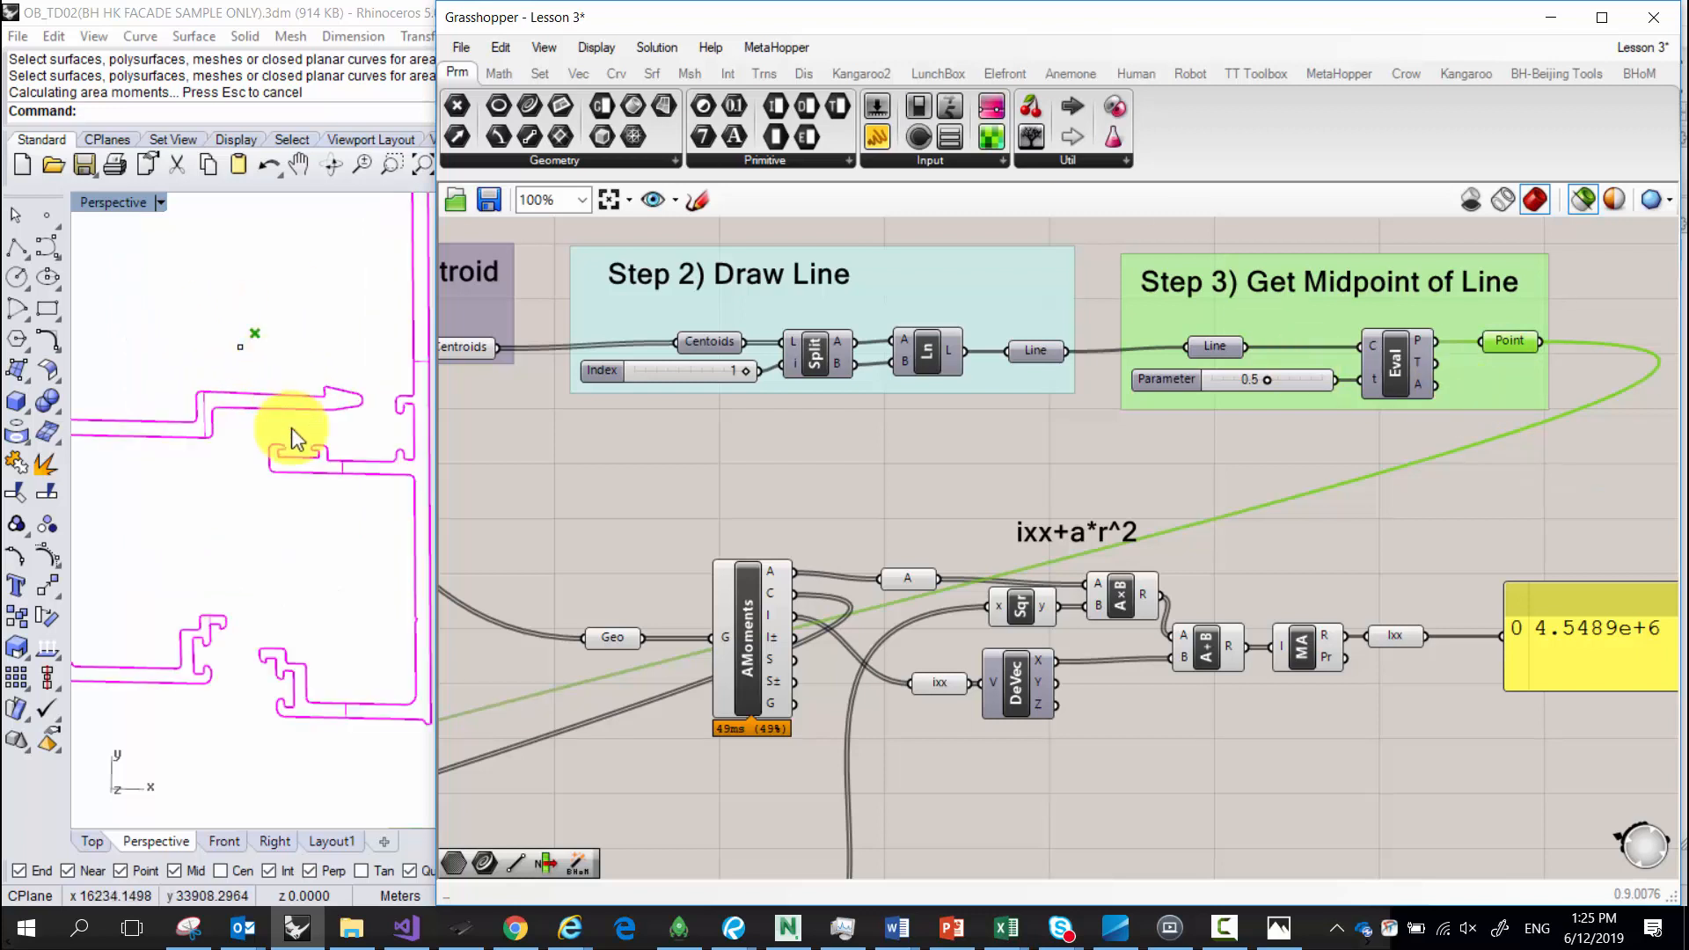
{"action": "left_click_drag", "start_coordinate": [260, 367], "coordinate": [329, 414]}
{"action": "type", "text": "Area"}
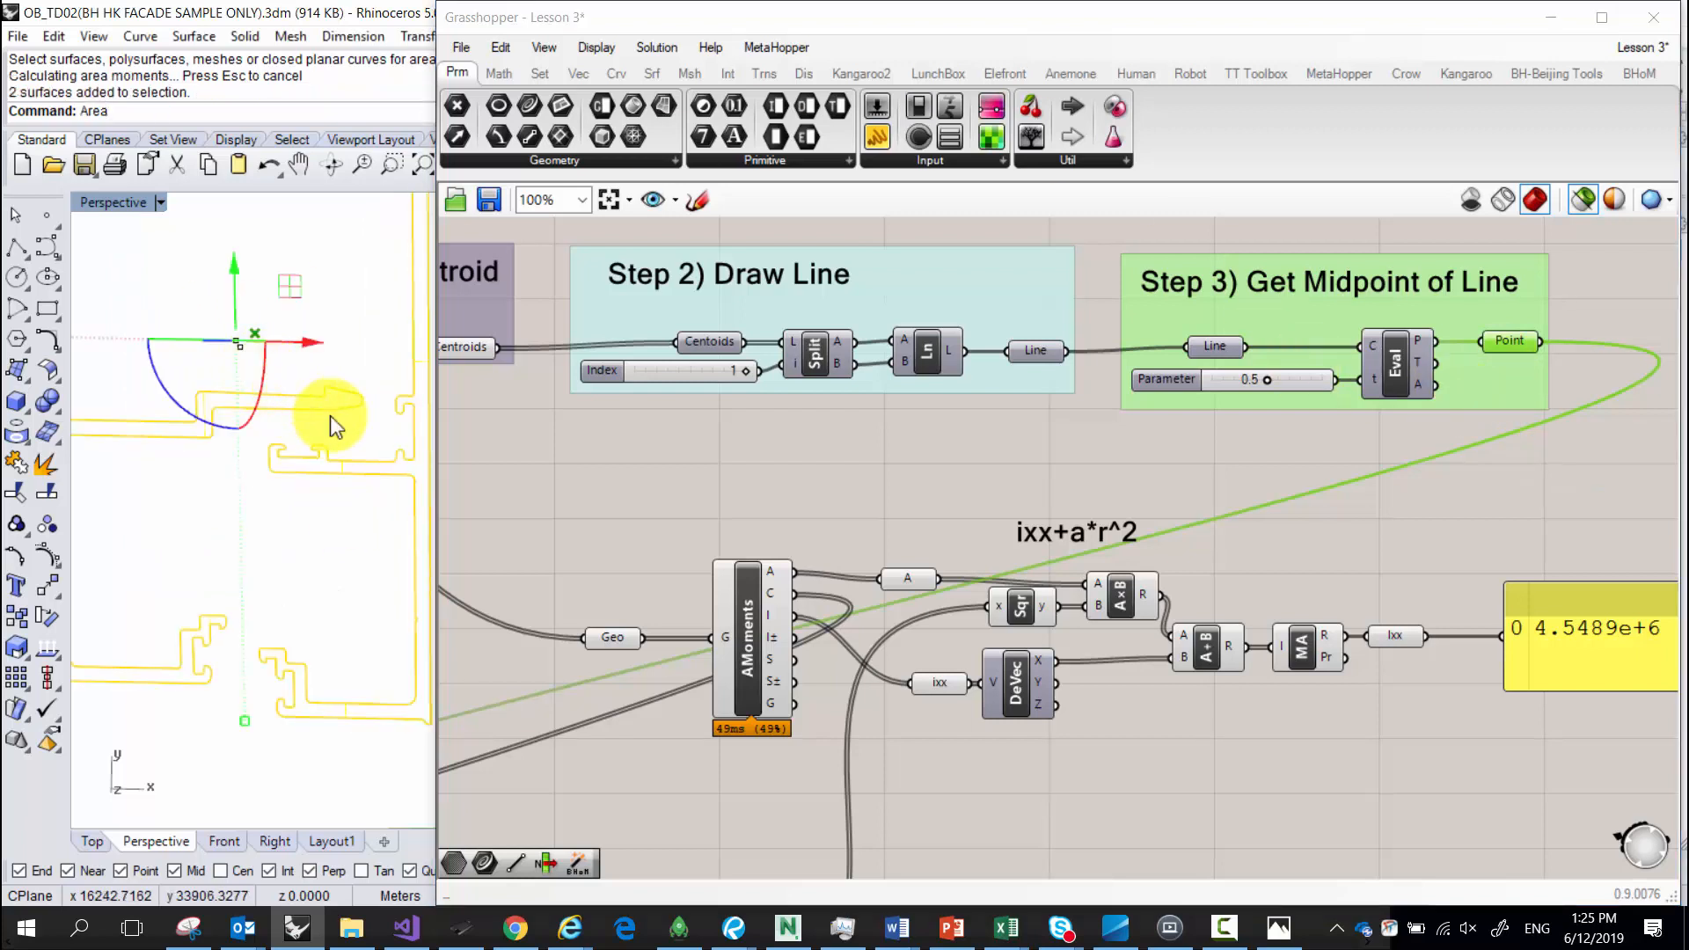
{"action": "left_click", "coordinate": [176, 152]}
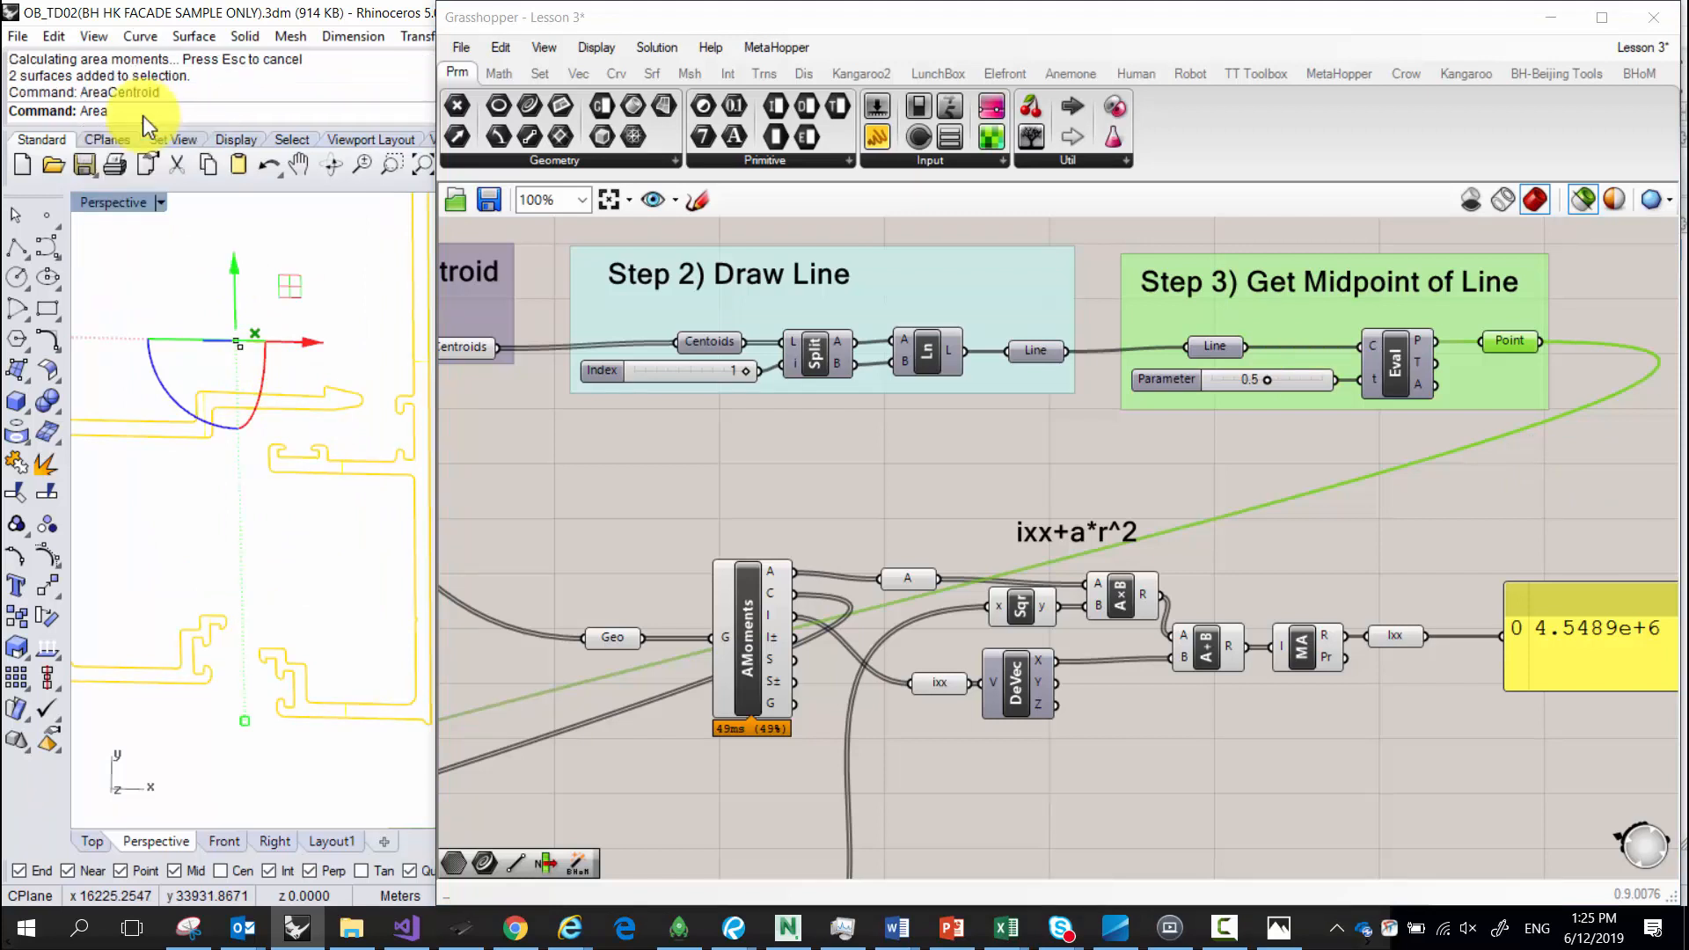
{"action": "scroll", "coordinate": [237, 334], "scroll_direction": "up", "scroll_amount": 5}
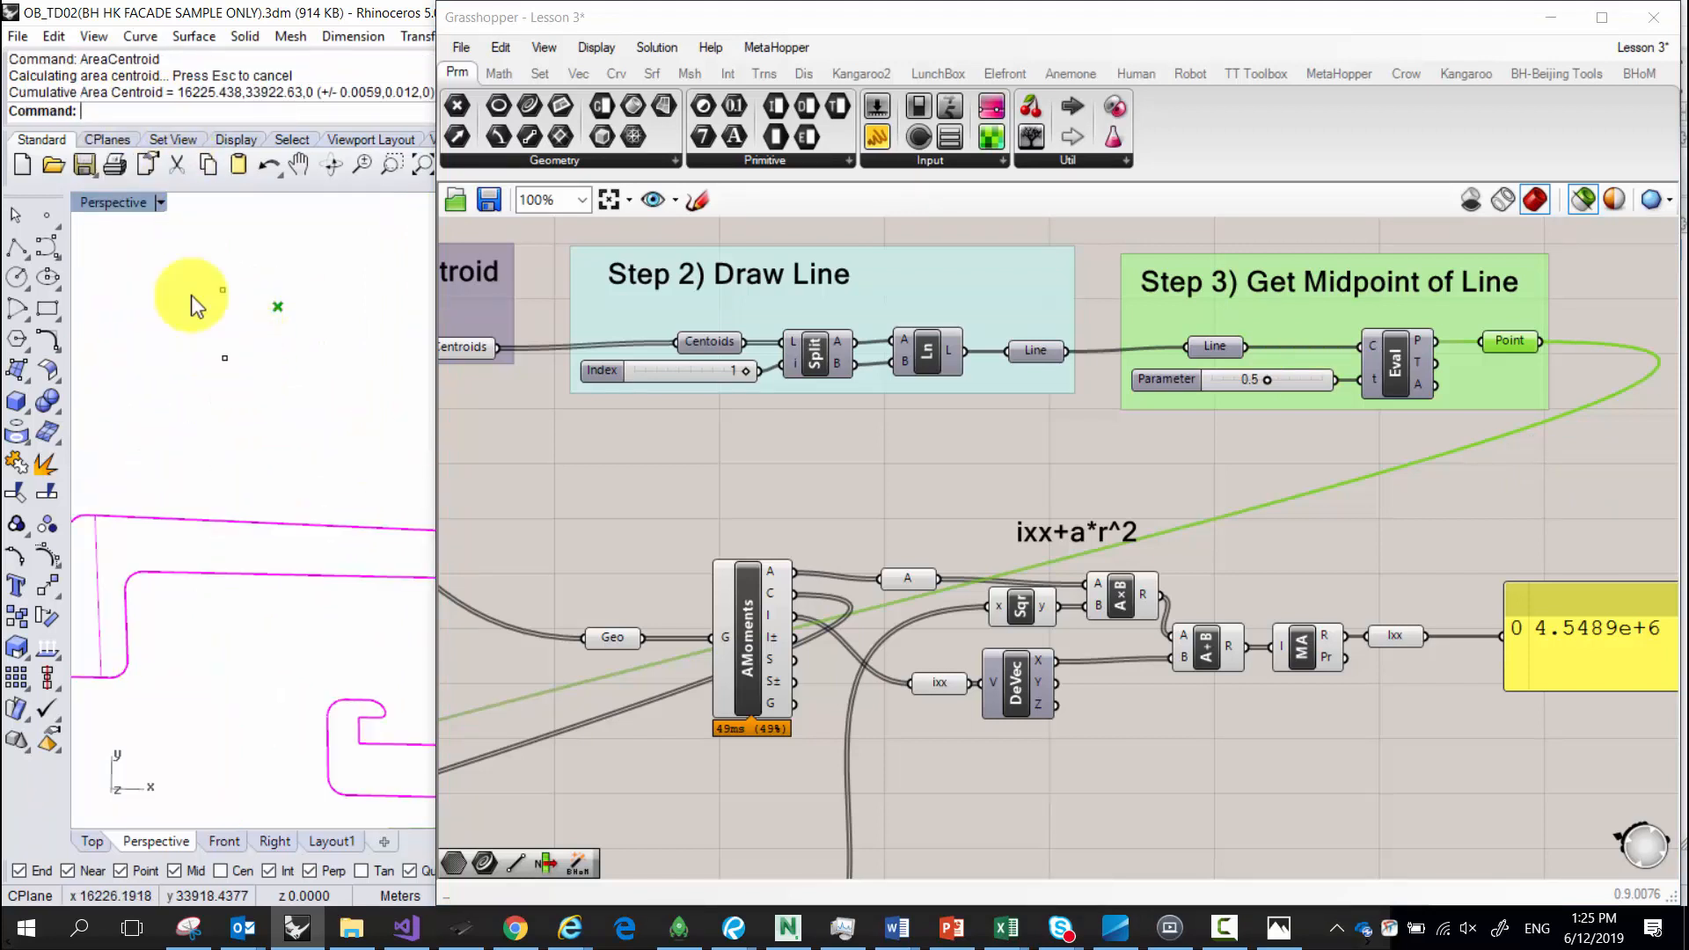
Delete the old point object located below the new combined centroid point.
{"action": "left_click", "coordinate": [211, 353]}
{"action": "key", "text": "Delete"}
{"action": "scroll", "coordinate": [156, 329], "scroll_direction": "down", "scroll_amount": 2}
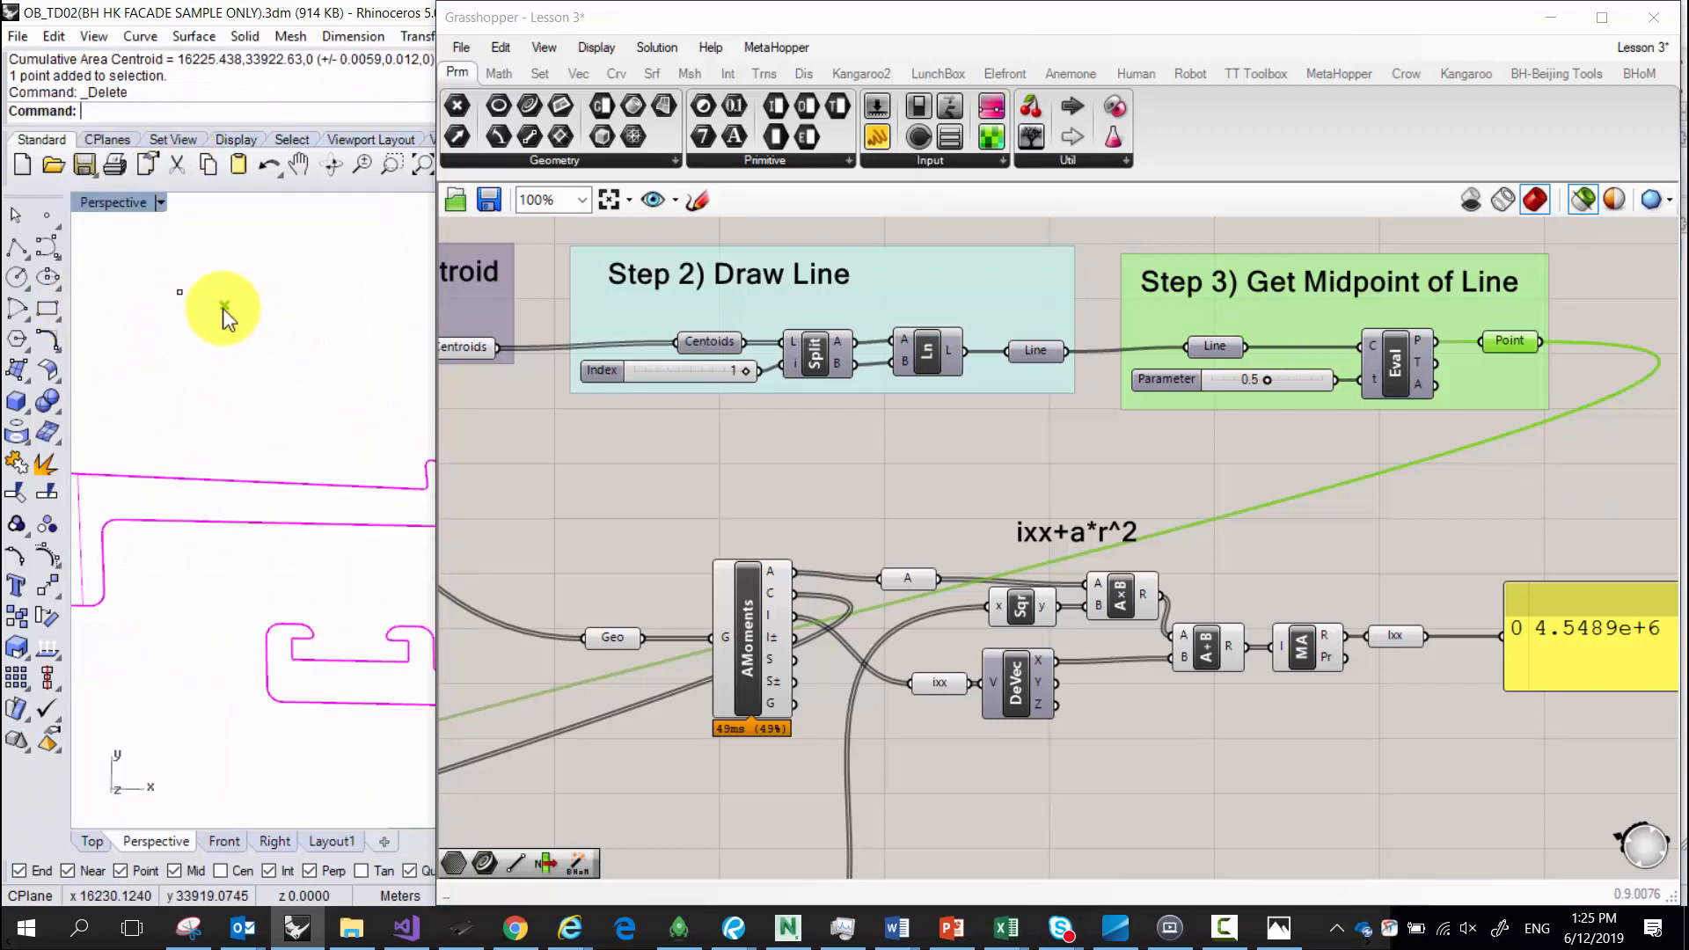
Compare the new centroid point with the previewed midpoint, and review both profiles and the Grasshopper definition from input to result panel.
{"action": "left_click", "coordinate": [179, 292]}
{"action": "left_click", "coordinate": [197, 293]}
{"action": "left_click", "coordinate": [173, 288]}
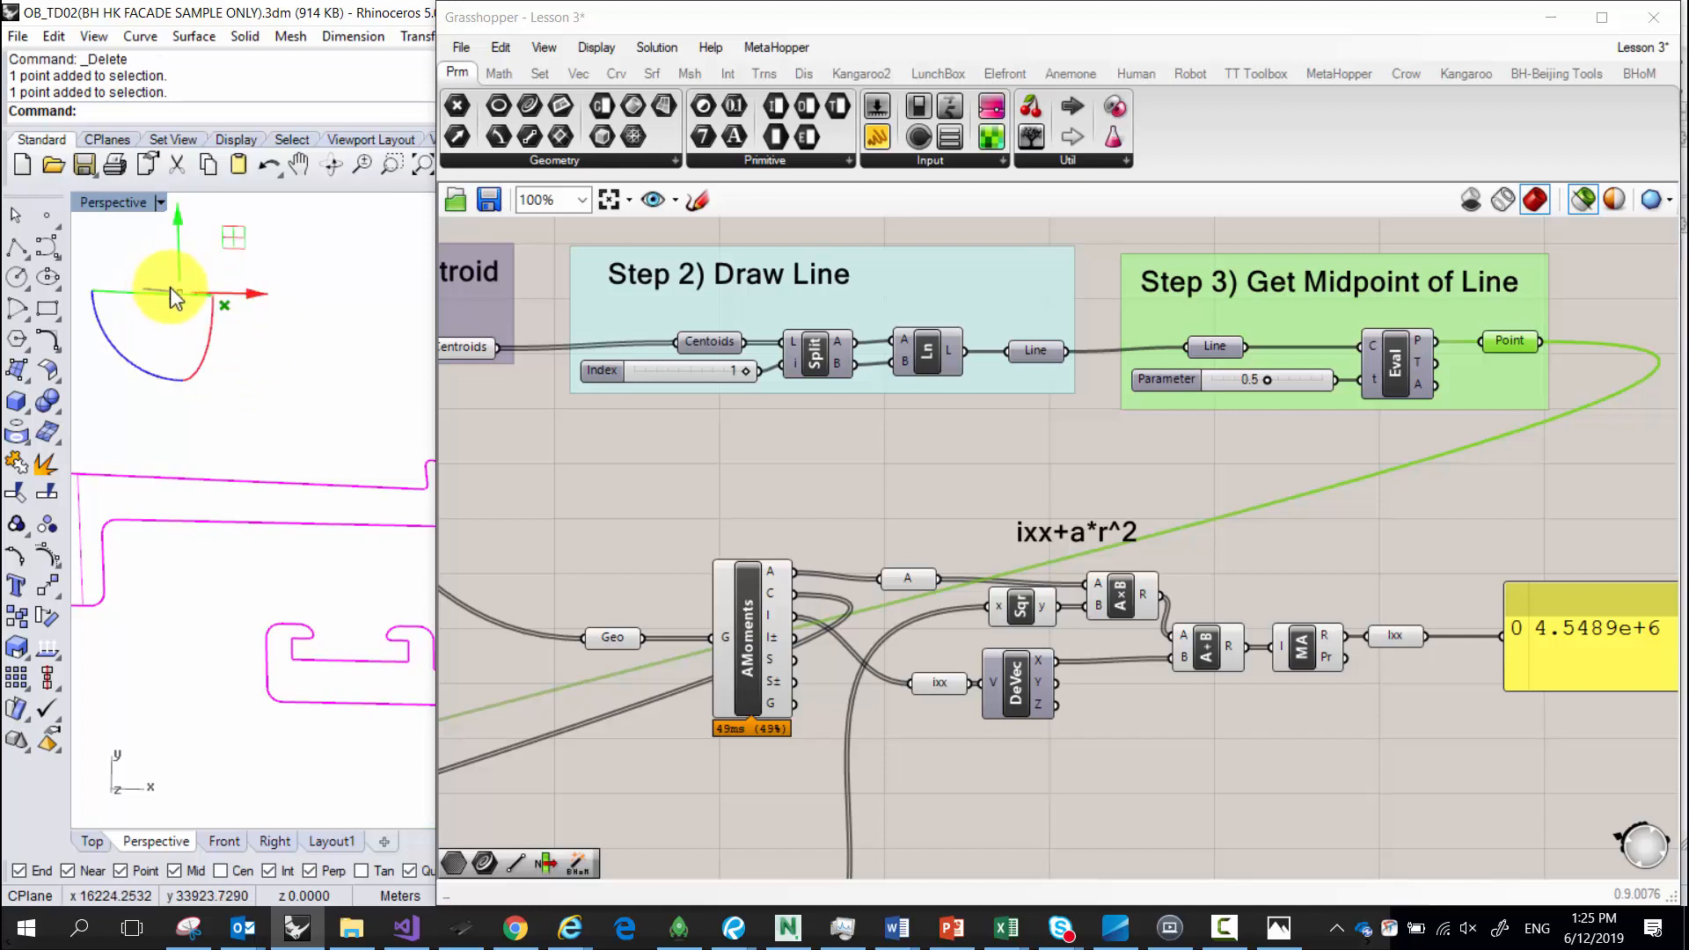
{"action": "left_click", "coordinate": [241, 384]}
{"action": "scroll", "coordinate": [241, 382], "scroll_direction": "down", "scroll_amount": 3}
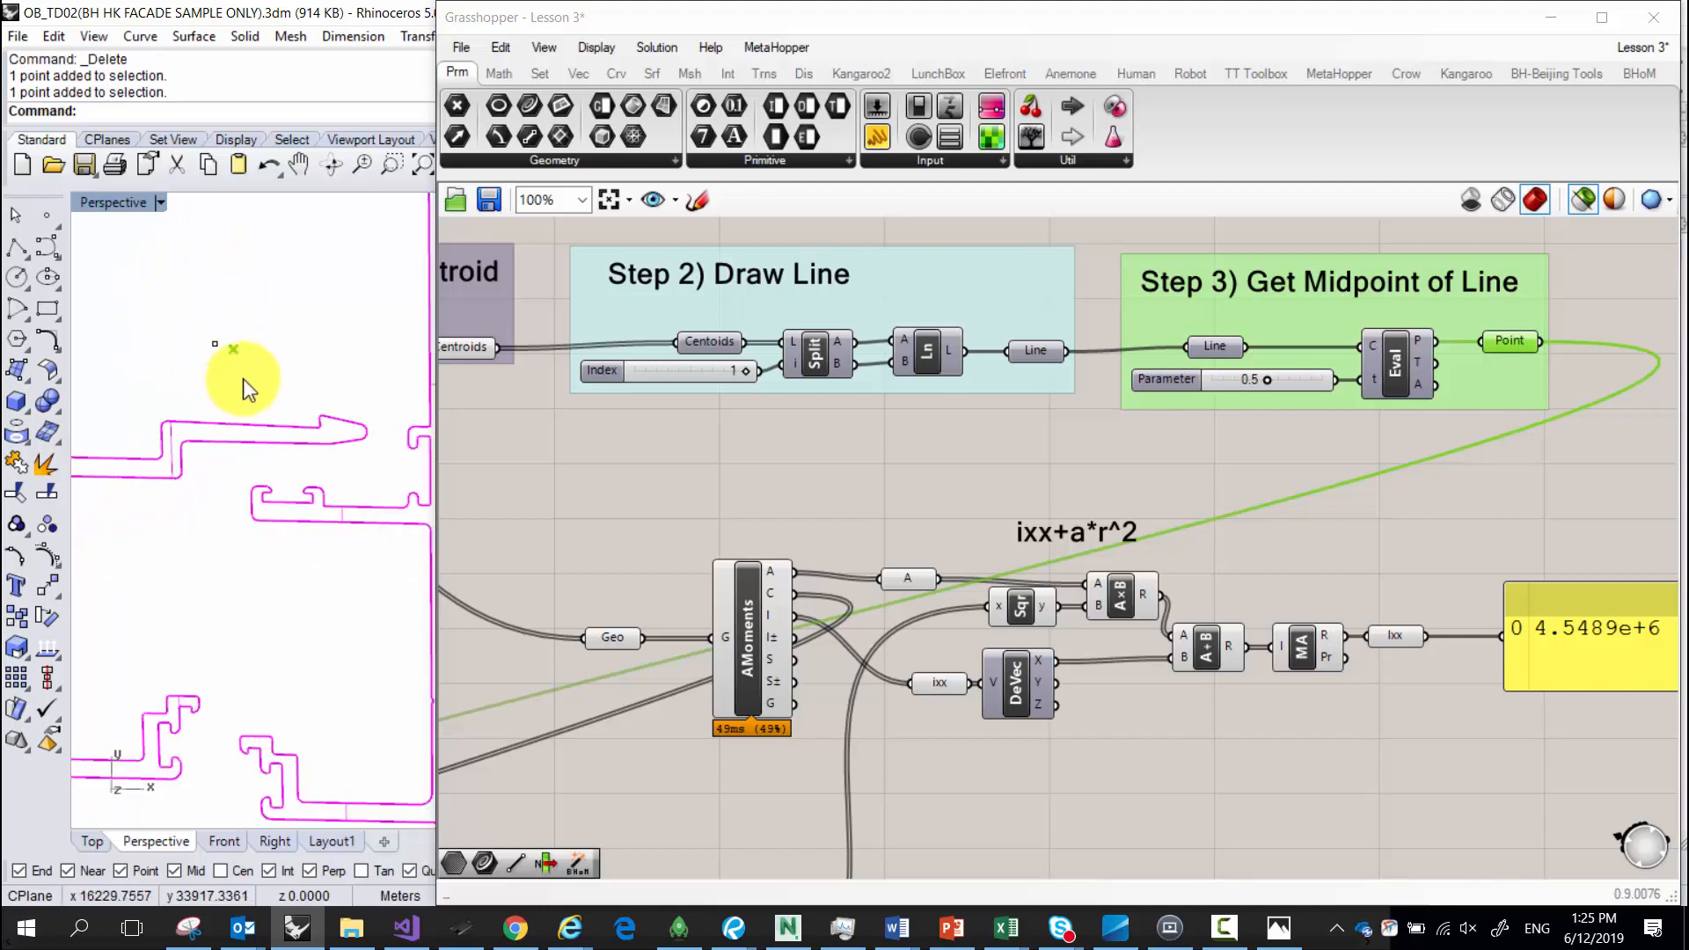
{"action": "left_click", "coordinate": [1001, 430]}
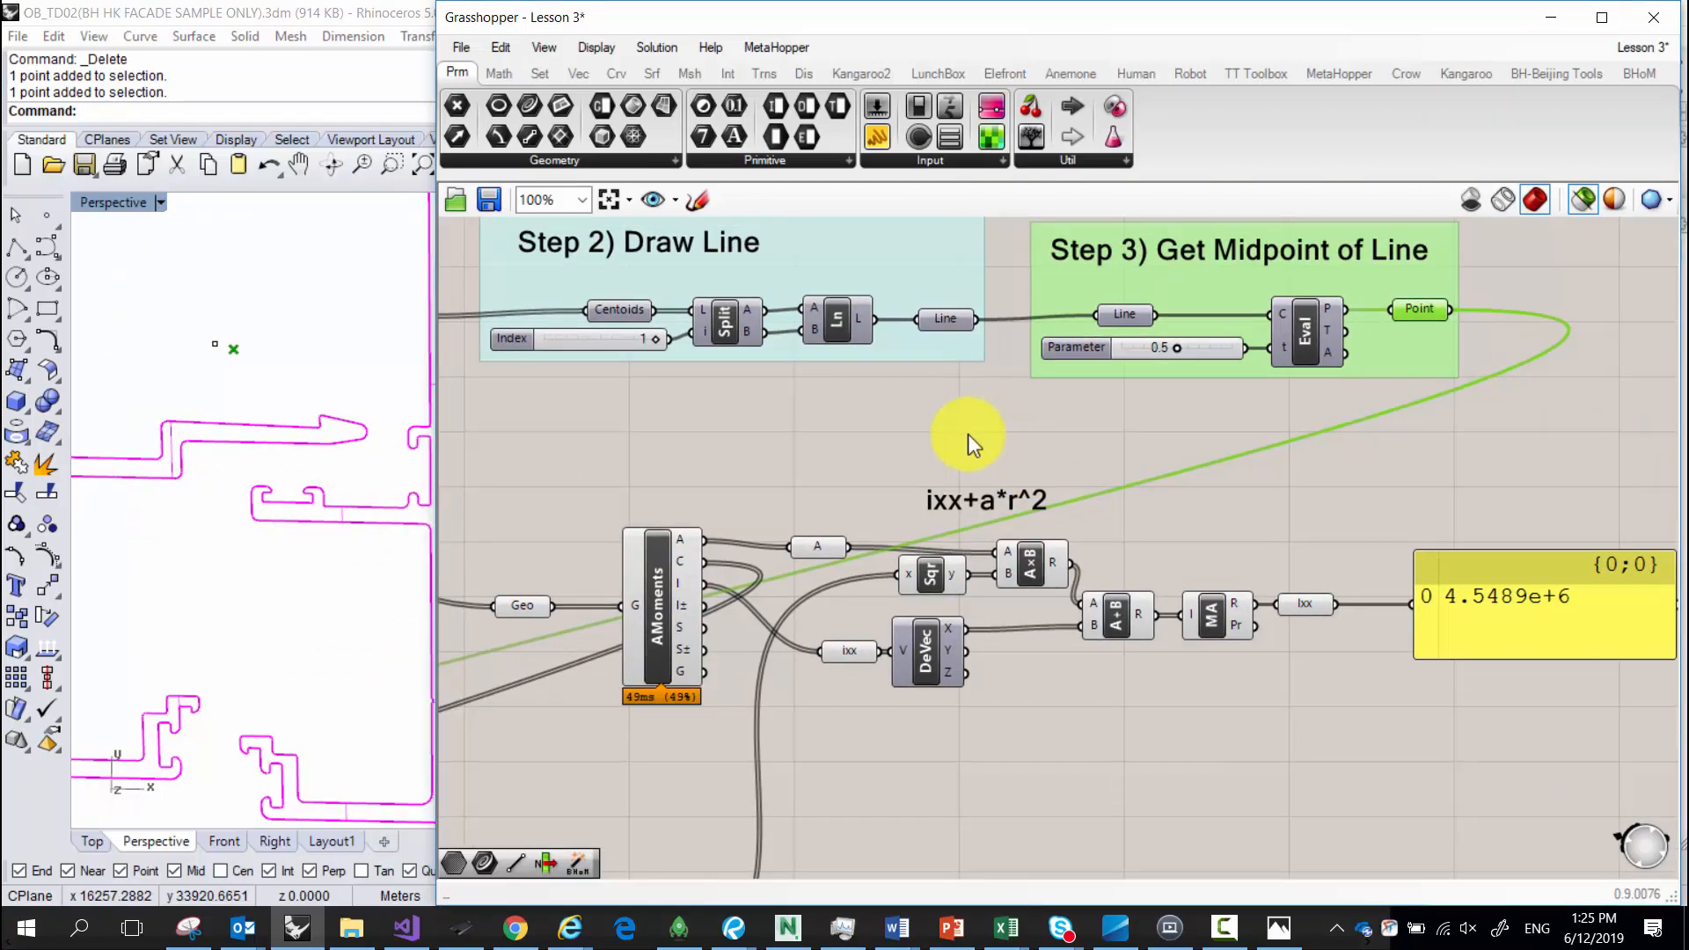
{"action": "scroll", "coordinate": [299, 315], "scroll_direction": "down", "scroll_amount": 5}
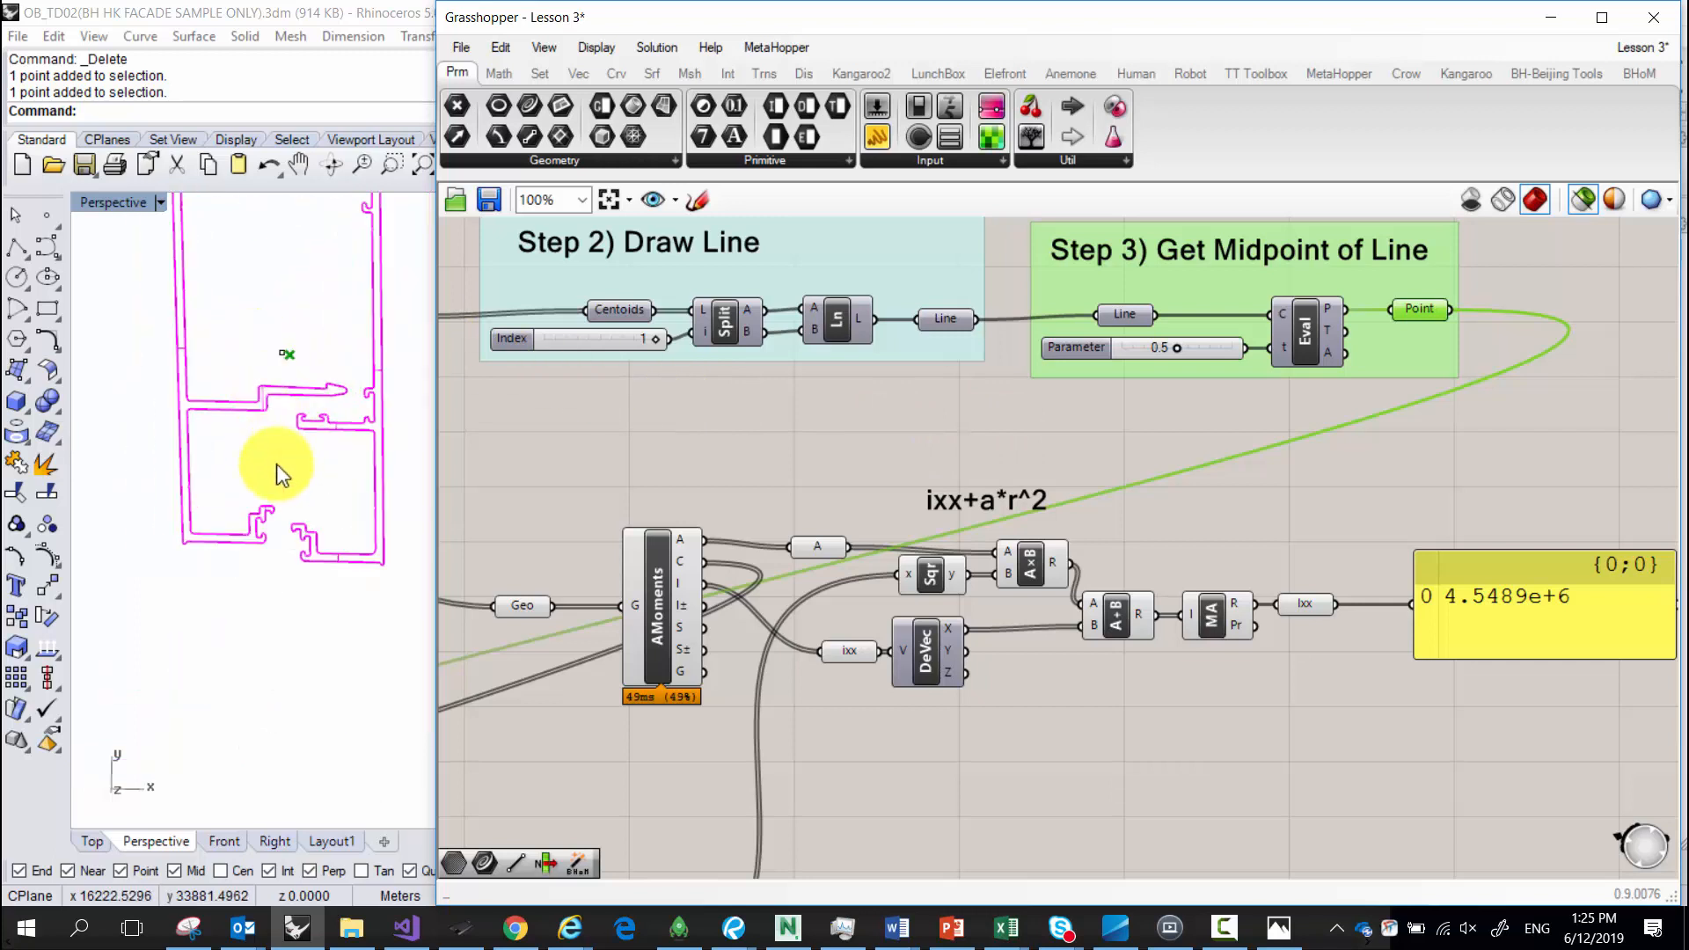
{"action": "right_click_drag", "start_coordinate": [278, 466], "coordinate": [305, 430]}
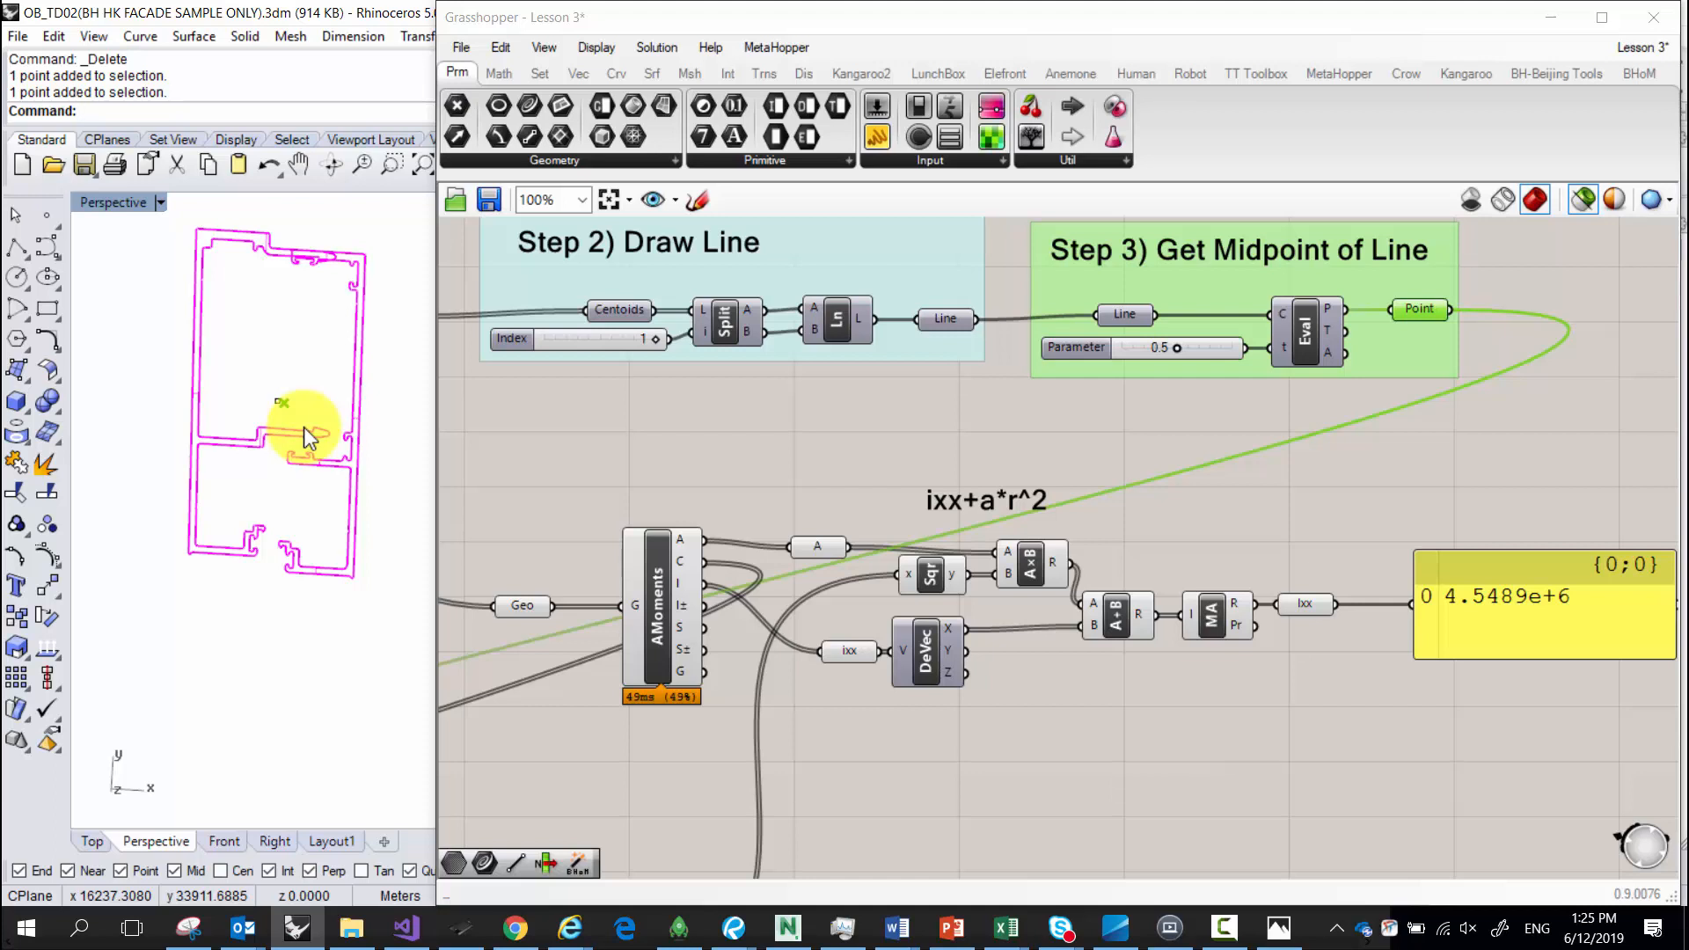
{"action": "scroll", "coordinate": [1127, 400], "scroll_direction": "down", "scroll_amount": 2}
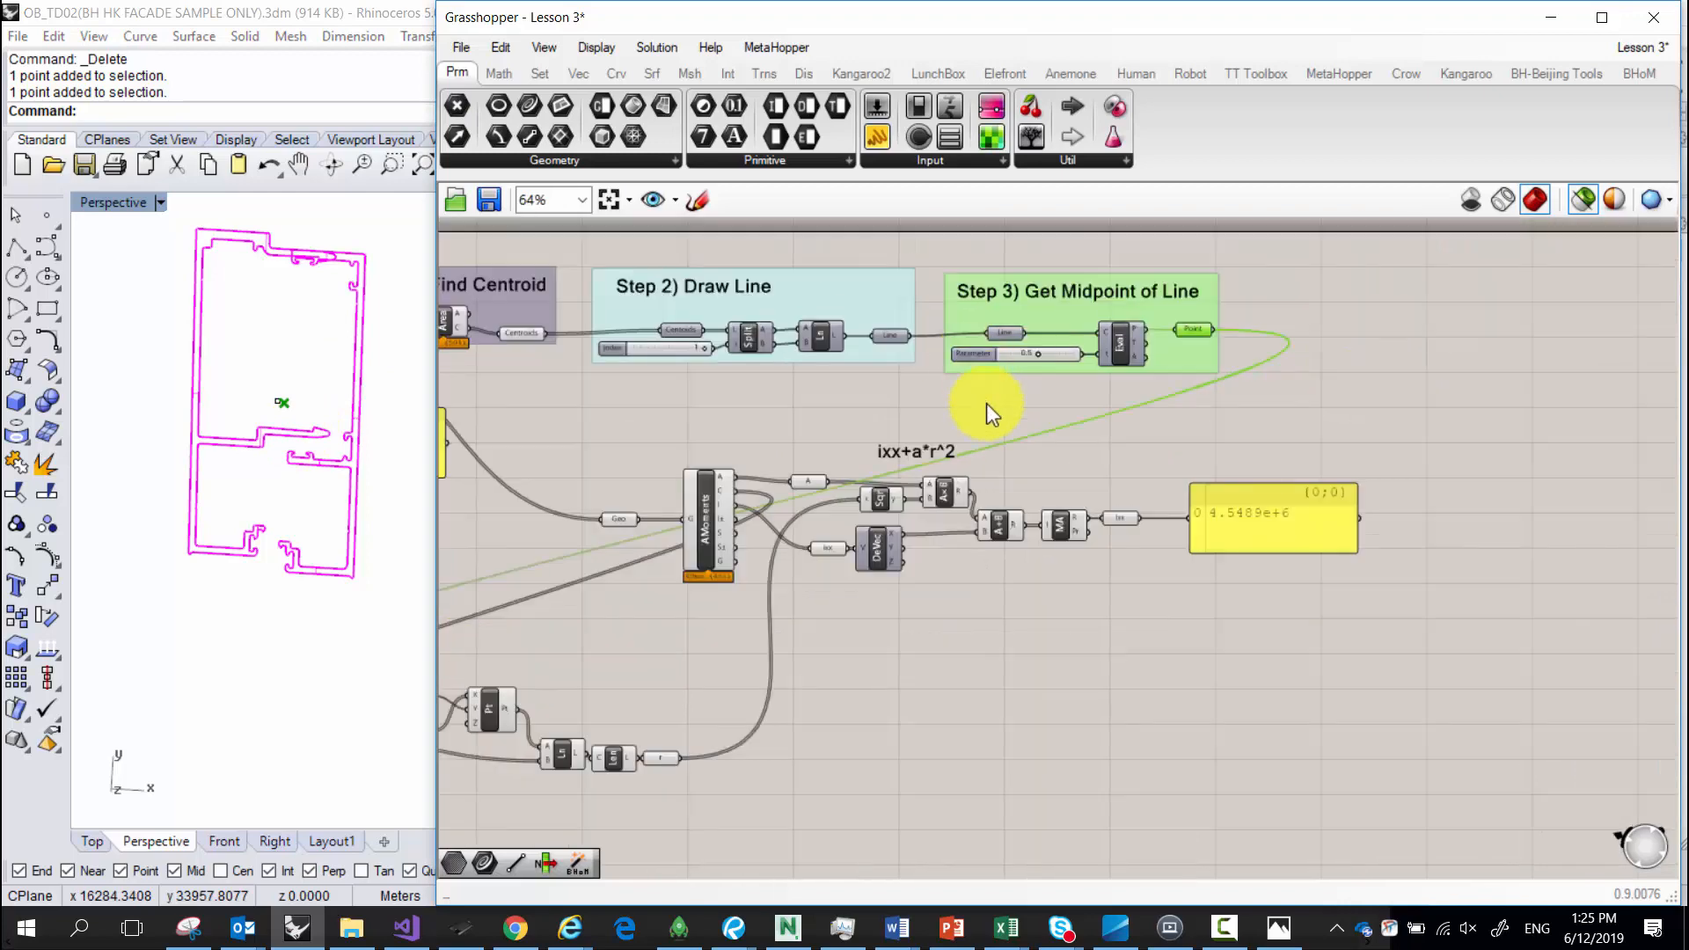
{"action": "right_click_drag", "start_coordinate": [938, 566], "coordinate": [1218, 507]}
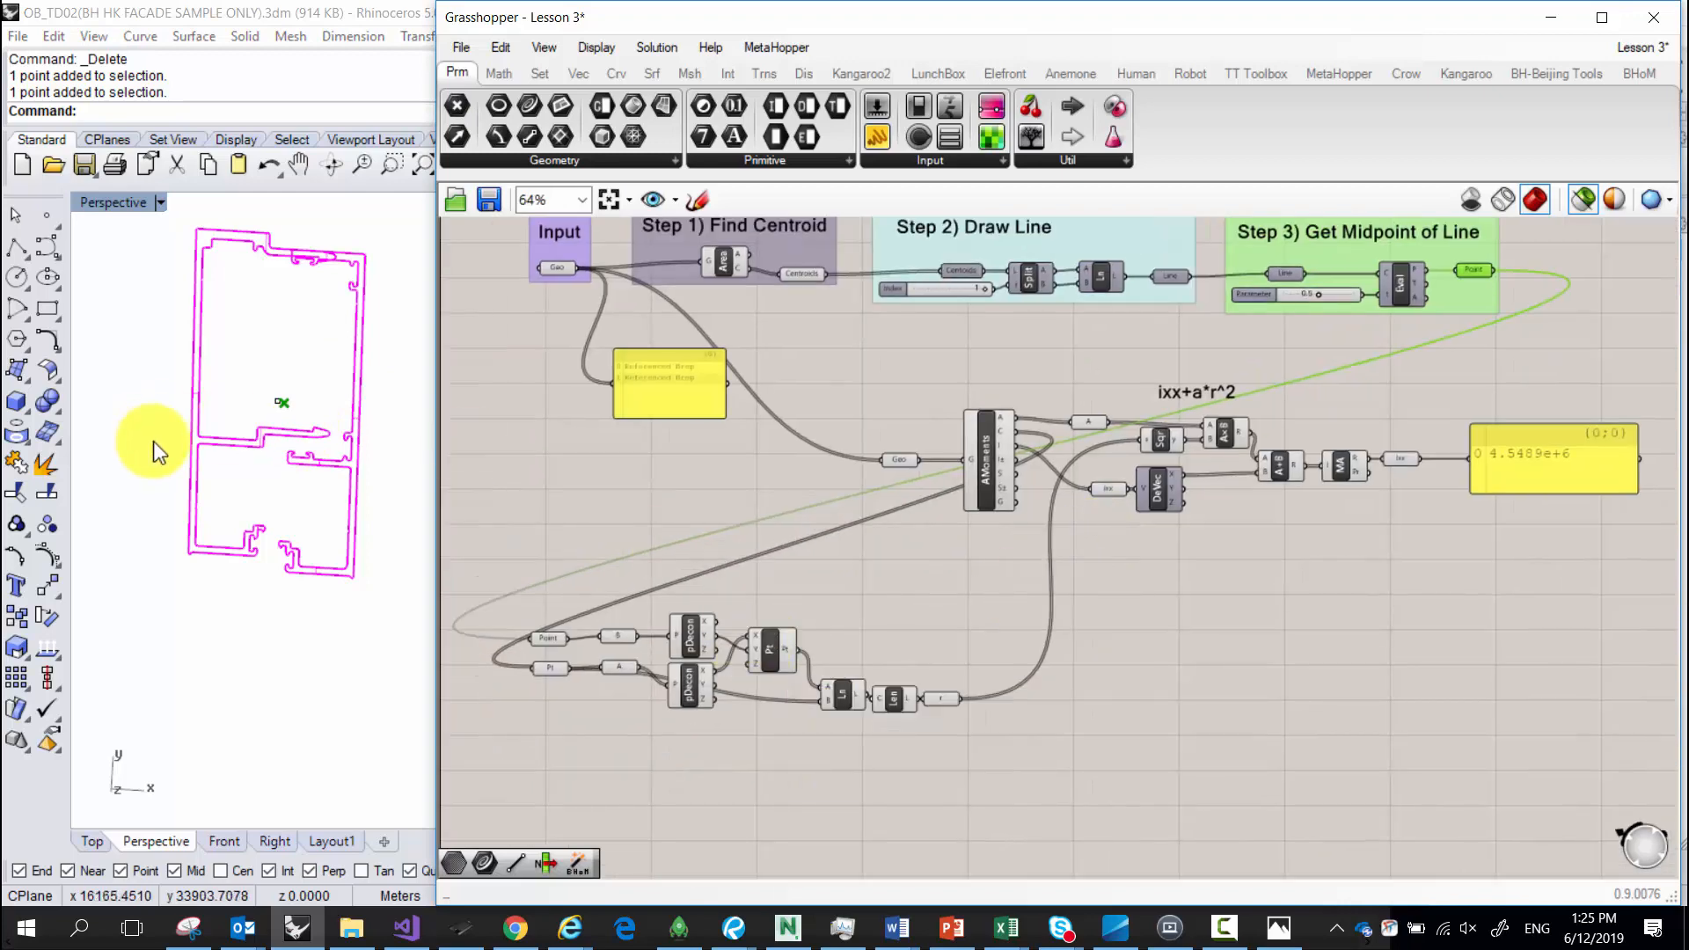
Switch to the Snipping Tool sketch, circle the X-Y axis drawing under the I heading, and return to Grasshopper.
{"action": "scroll", "coordinate": [273, 400], "scroll_direction": "up", "scroll_amount": 5}
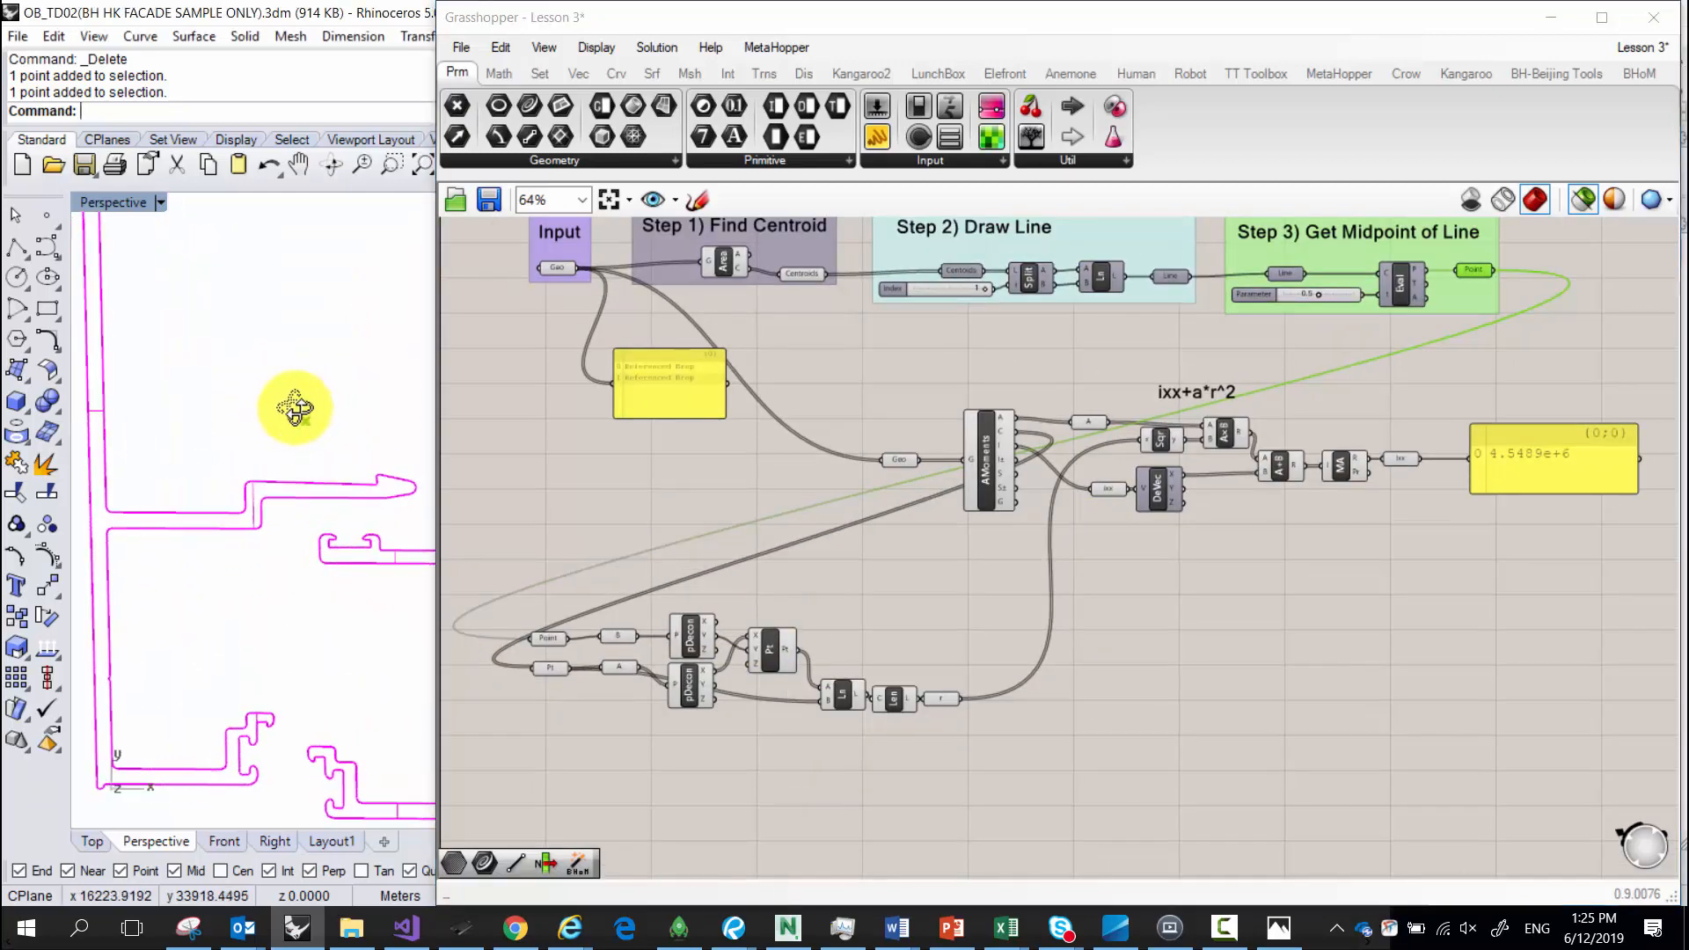
{"action": "left_click", "coordinate": [188, 926]}
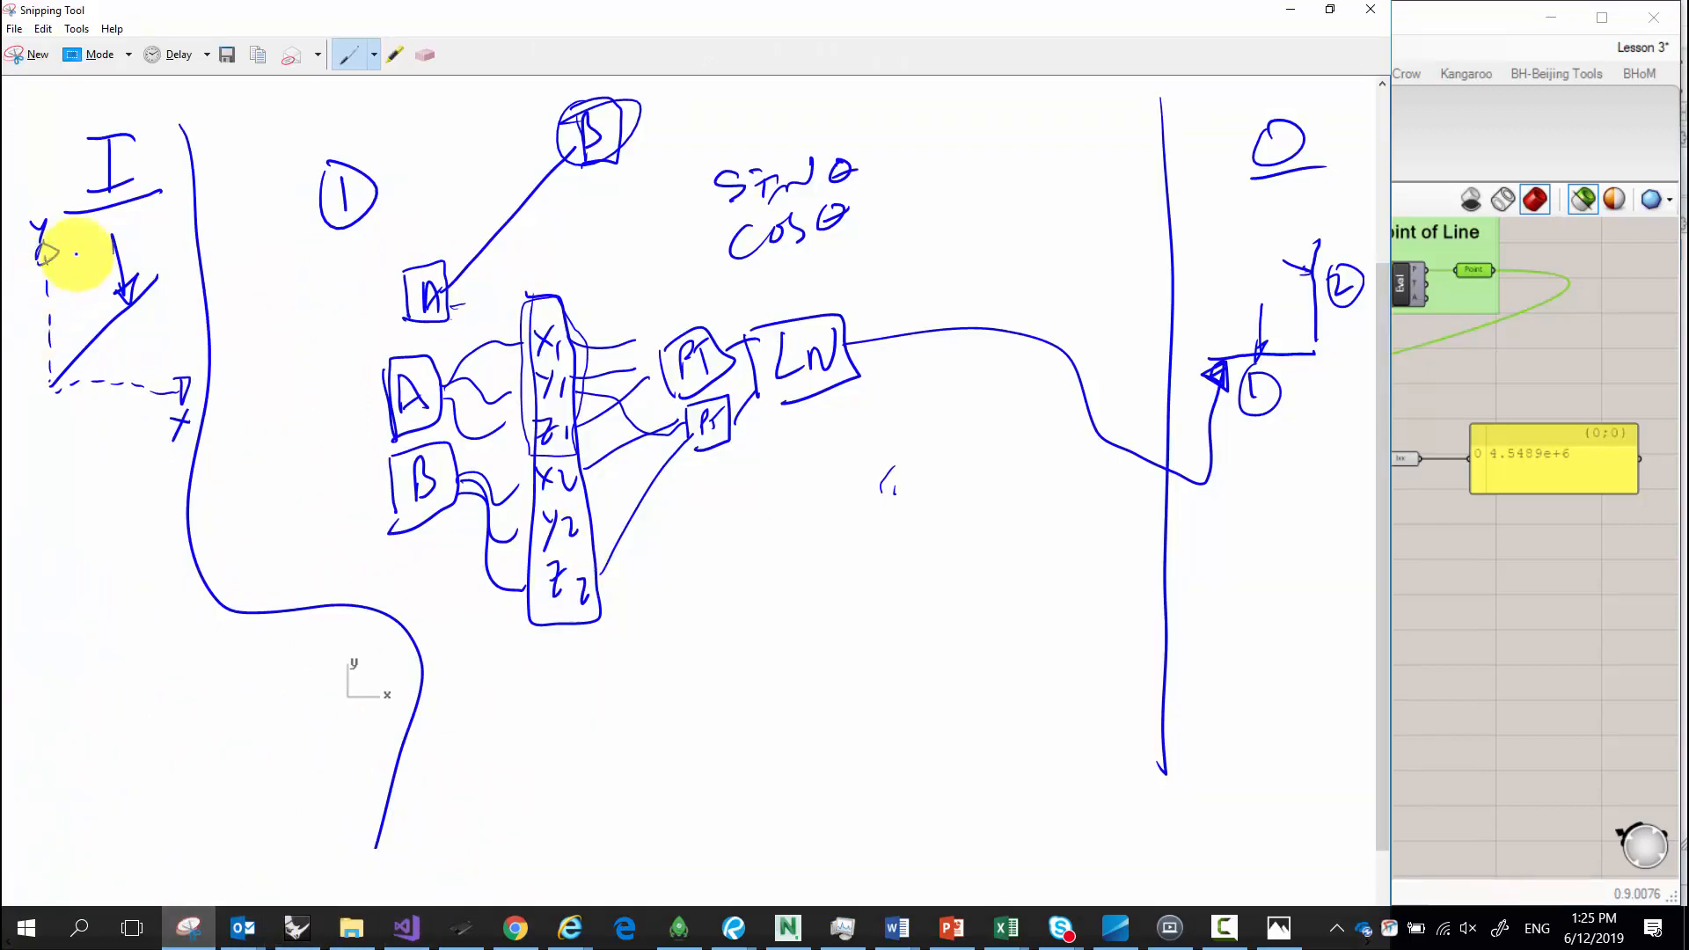
{"action": "mouse_move", "coordinate": [101, 232]}
{"action": "left_mouse_down"}
{"action": "mouse_move", "coordinate": [124, 414]}
{"action": "mouse_move", "coordinate": [119, 237]}
{"action": "left_mouse_up"}
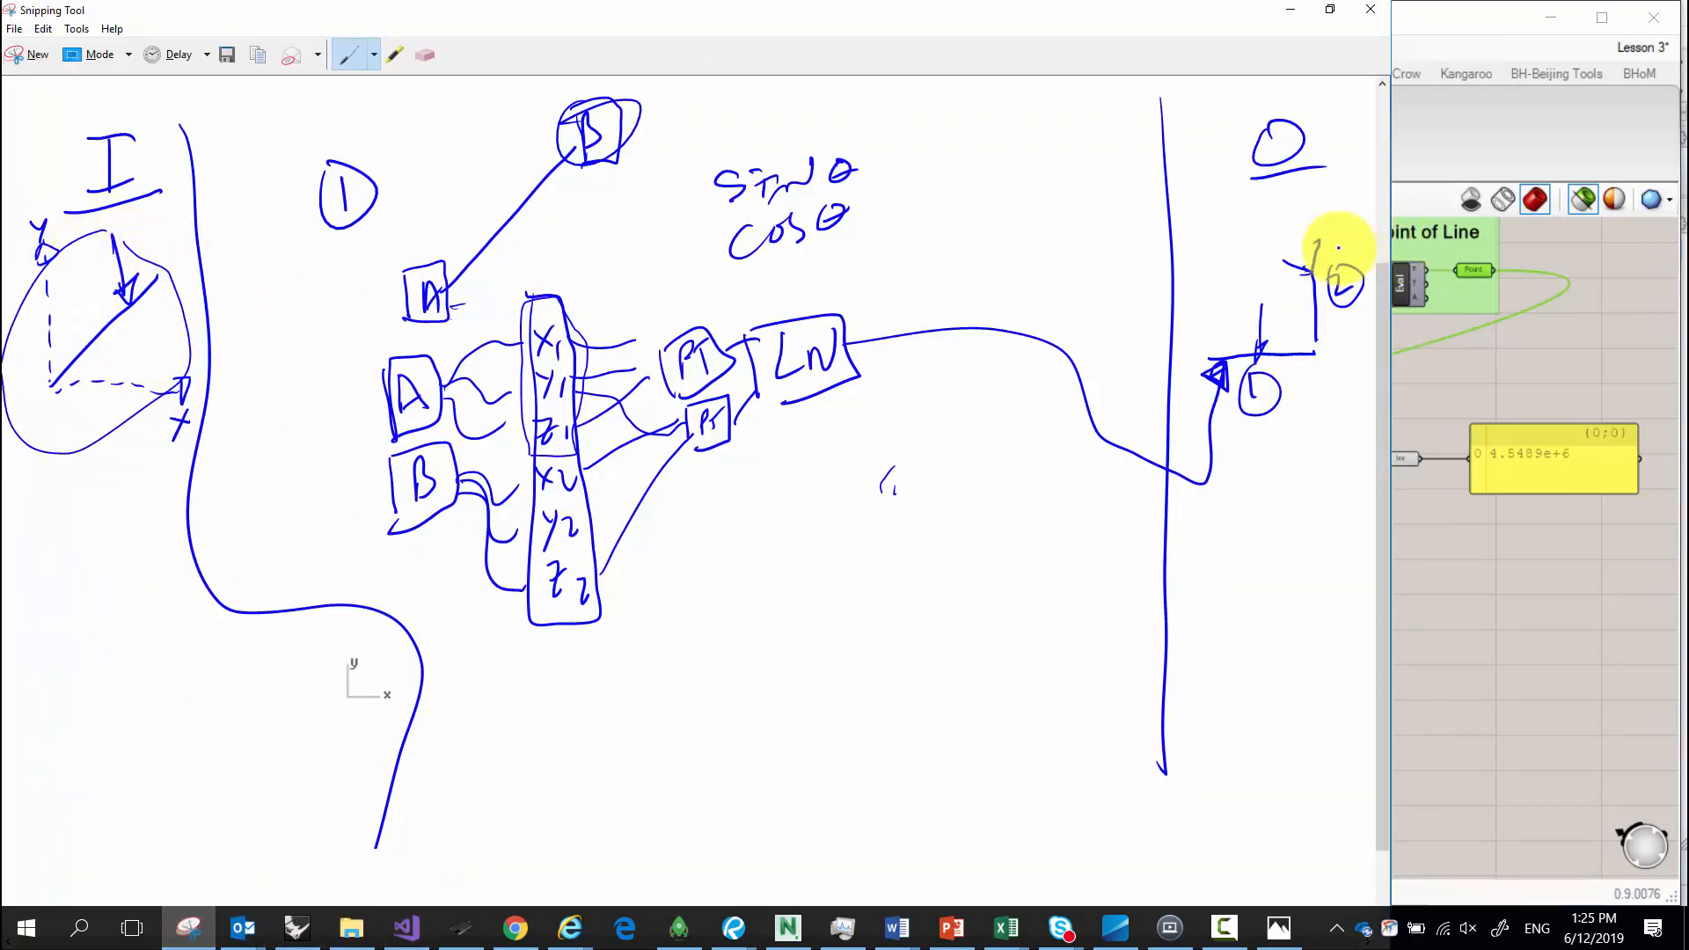
{"action": "left_click", "coordinate": [1475, 114]}
Preview the common centroid from the Point parameter and the individual centroids from the Pt parameter in Rhino.
{"action": "scroll", "coordinate": [598, 681], "scroll_direction": "up", "scroll_amount": 4}
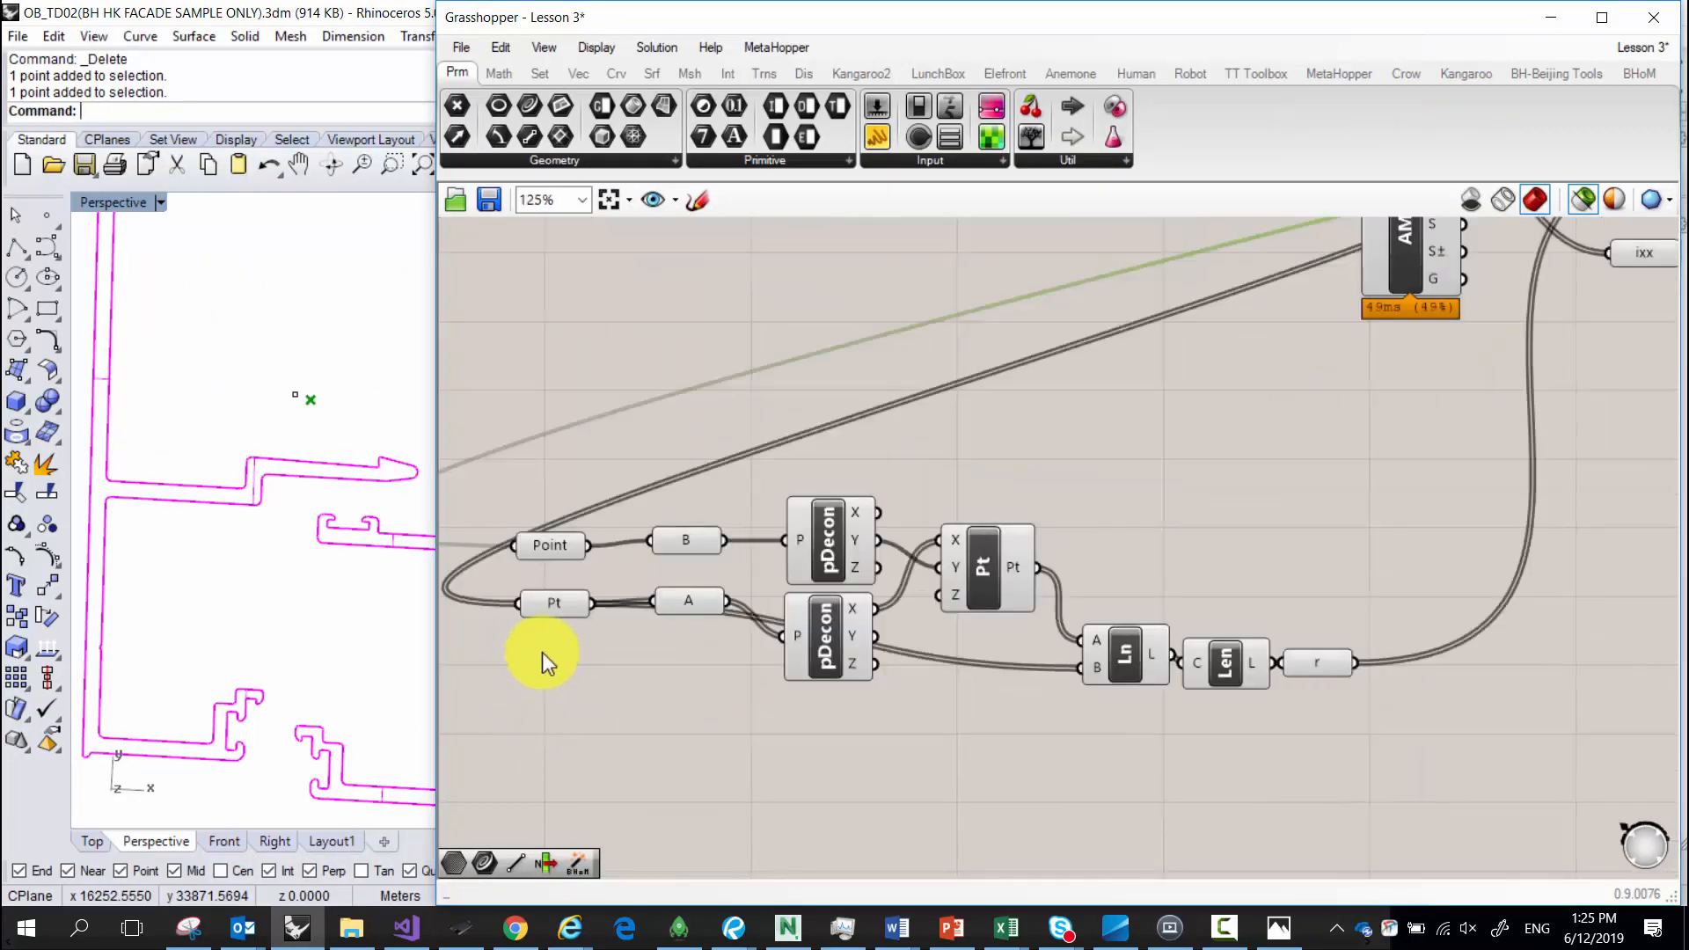
{"action": "left_click", "coordinate": [552, 545]}
{"action": "scroll", "coordinate": [203, 483], "scroll_direction": "down", "scroll_amount": 3}
{"action": "scroll", "coordinate": [203, 483], "scroll_direction": "up", "scroll_amount": 5}
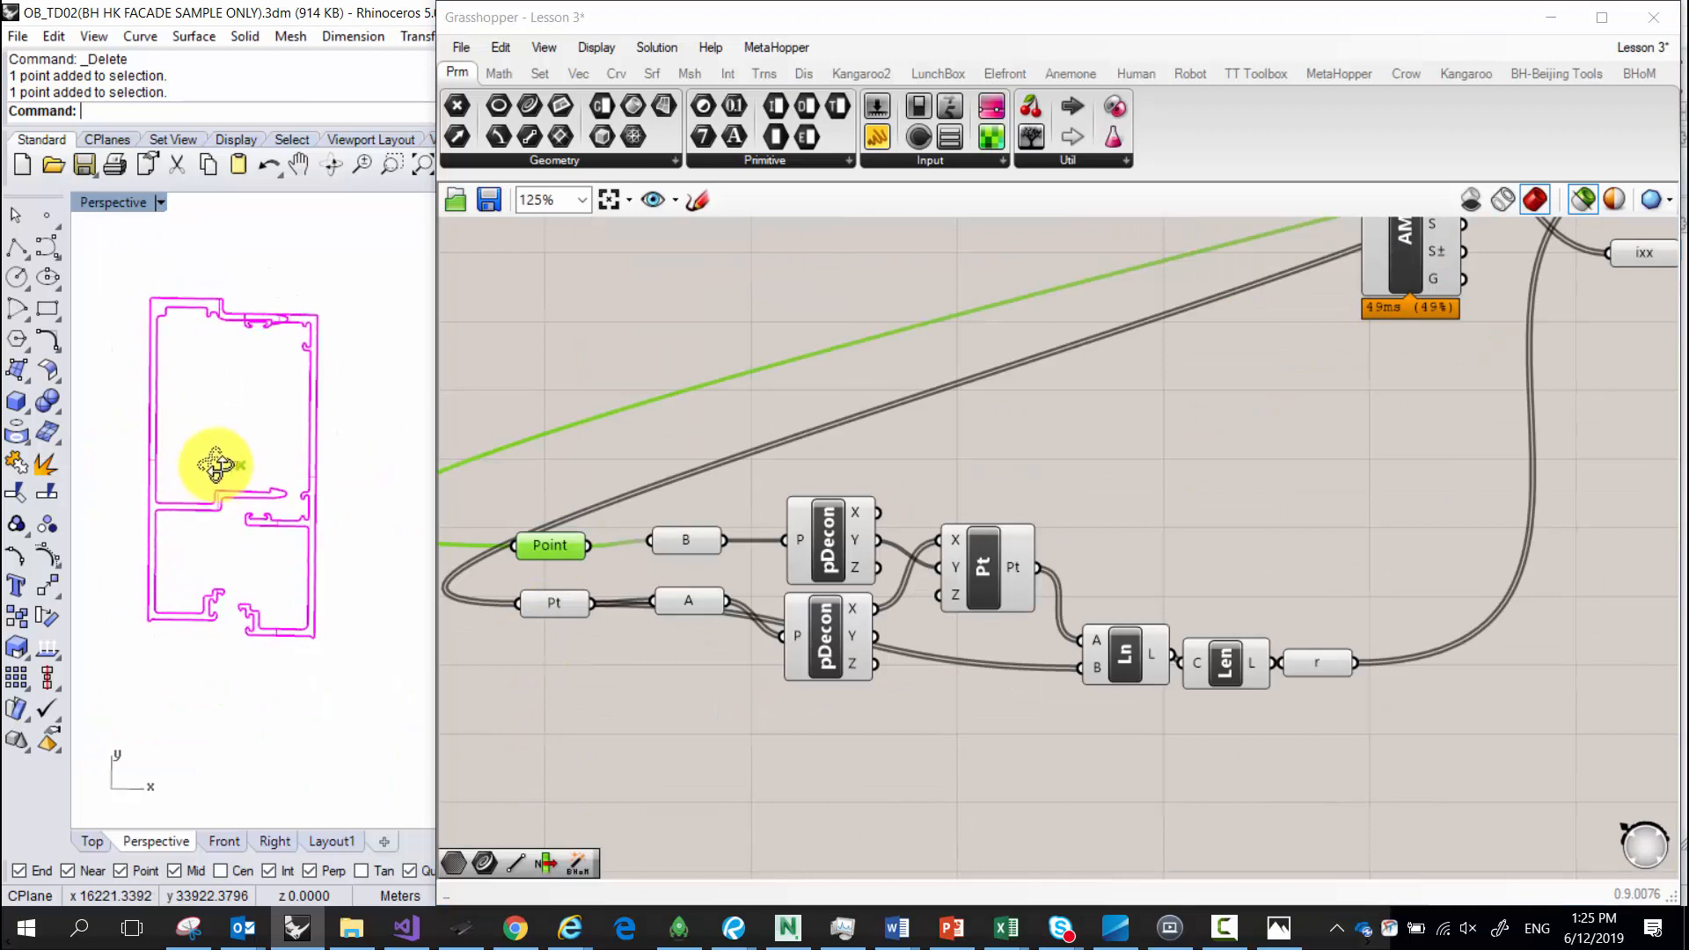
{"action": "left_click", "coordinate": [547, 604]}
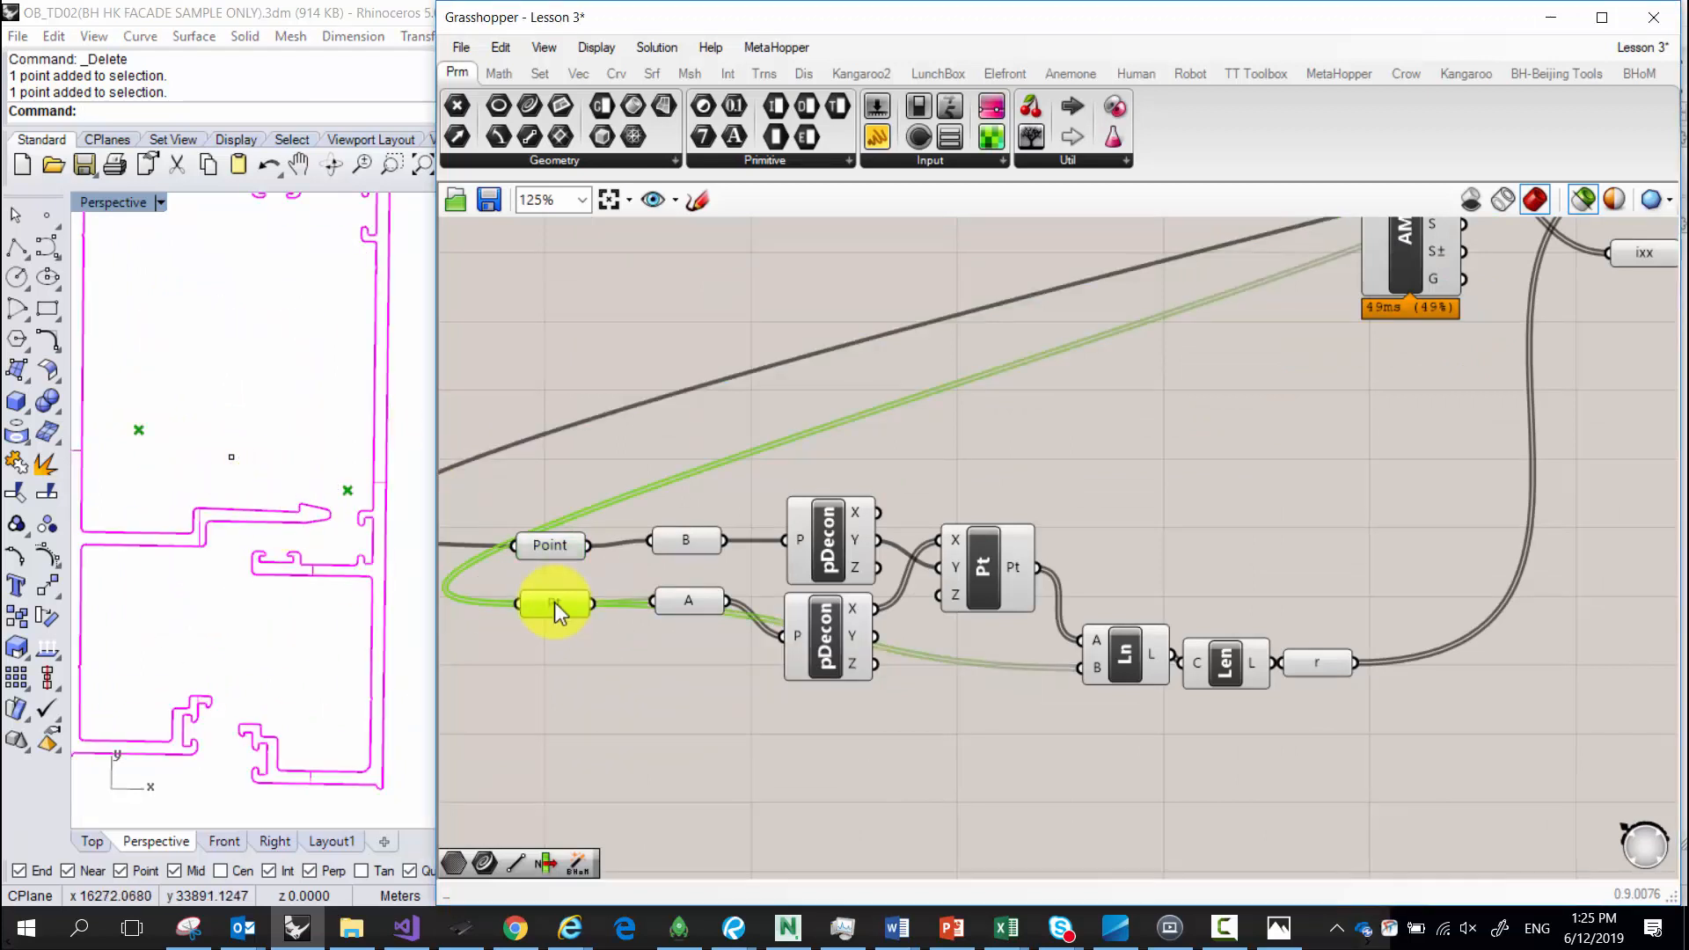
{"action": "mouse_move", "coordinate": [549, 600]}
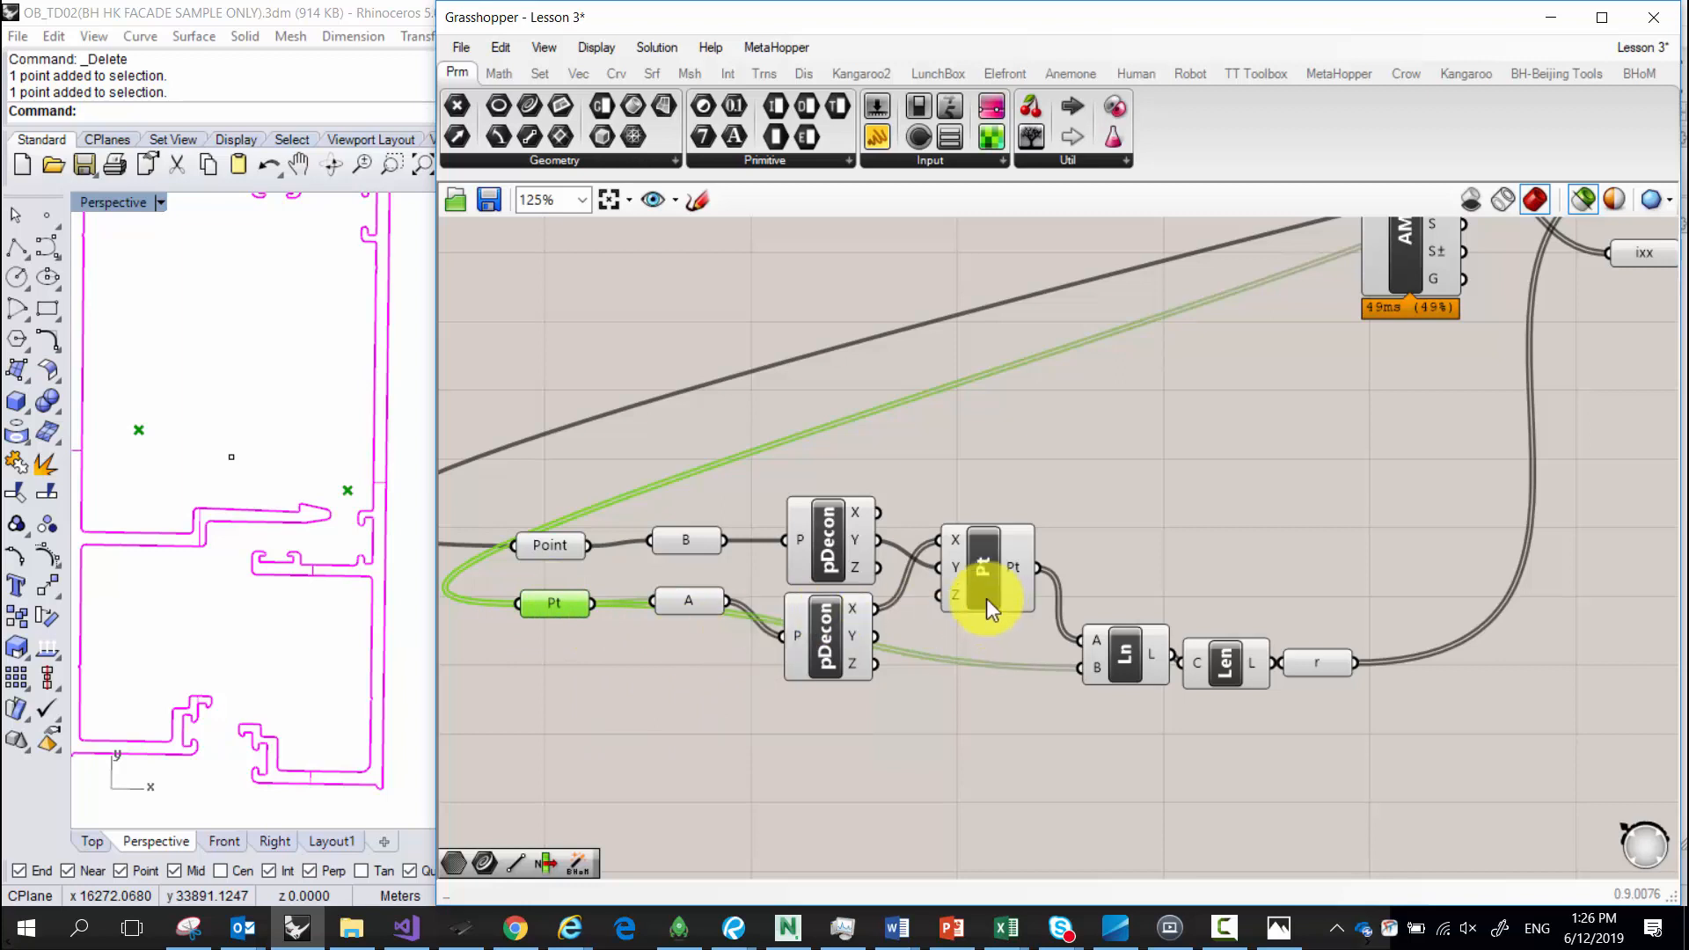
Preview the Construct Point output together with the Ln lines and the centroids of the Pt parameter.
{"action": "left_click", "coordinate": [968, 561]}
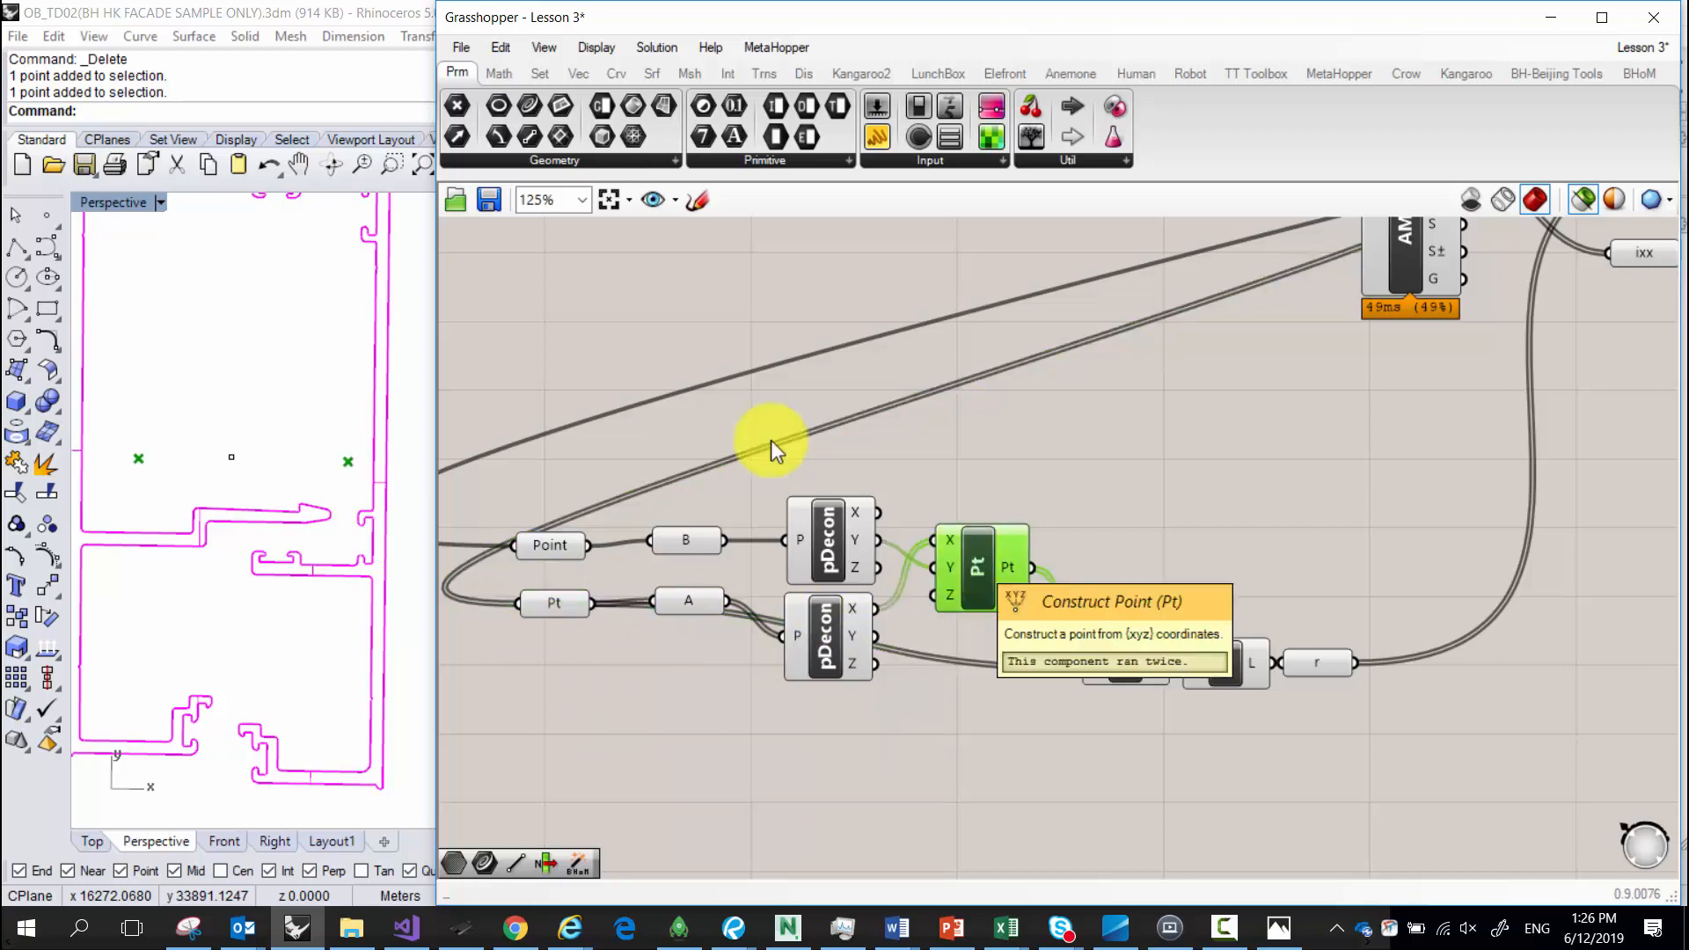
{"action": "left_click", "coordinate": [1124, 655], "text": "shift"}
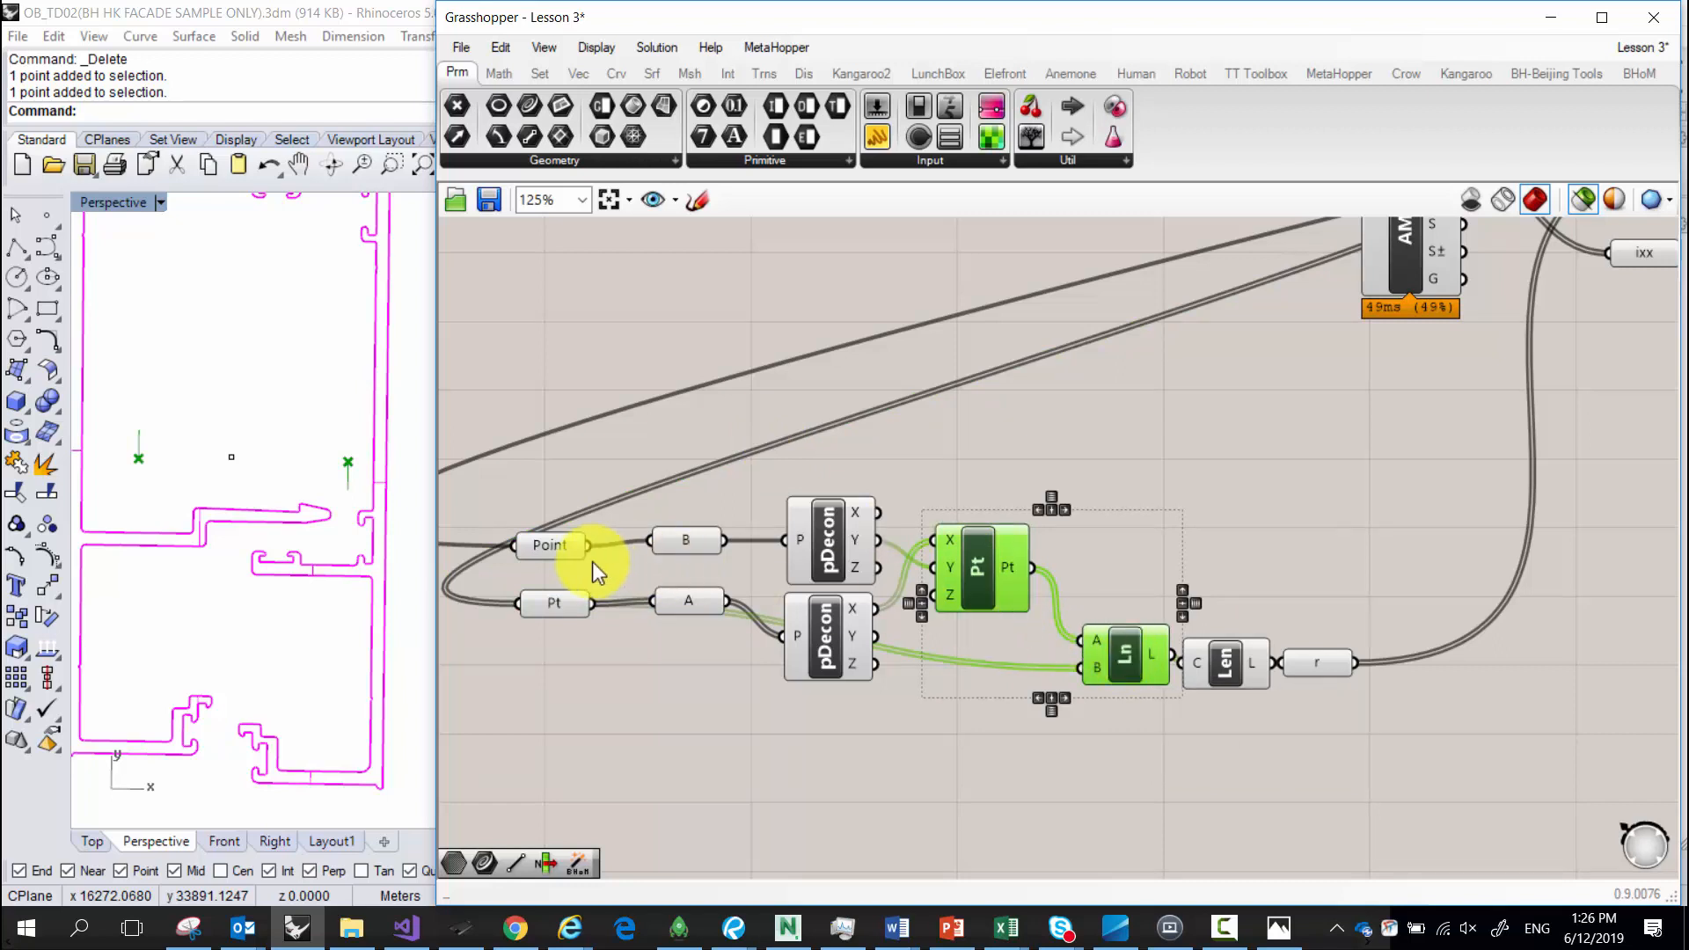
{"action": "left_click", "coordinate": [548, 605], "text": "shift"}
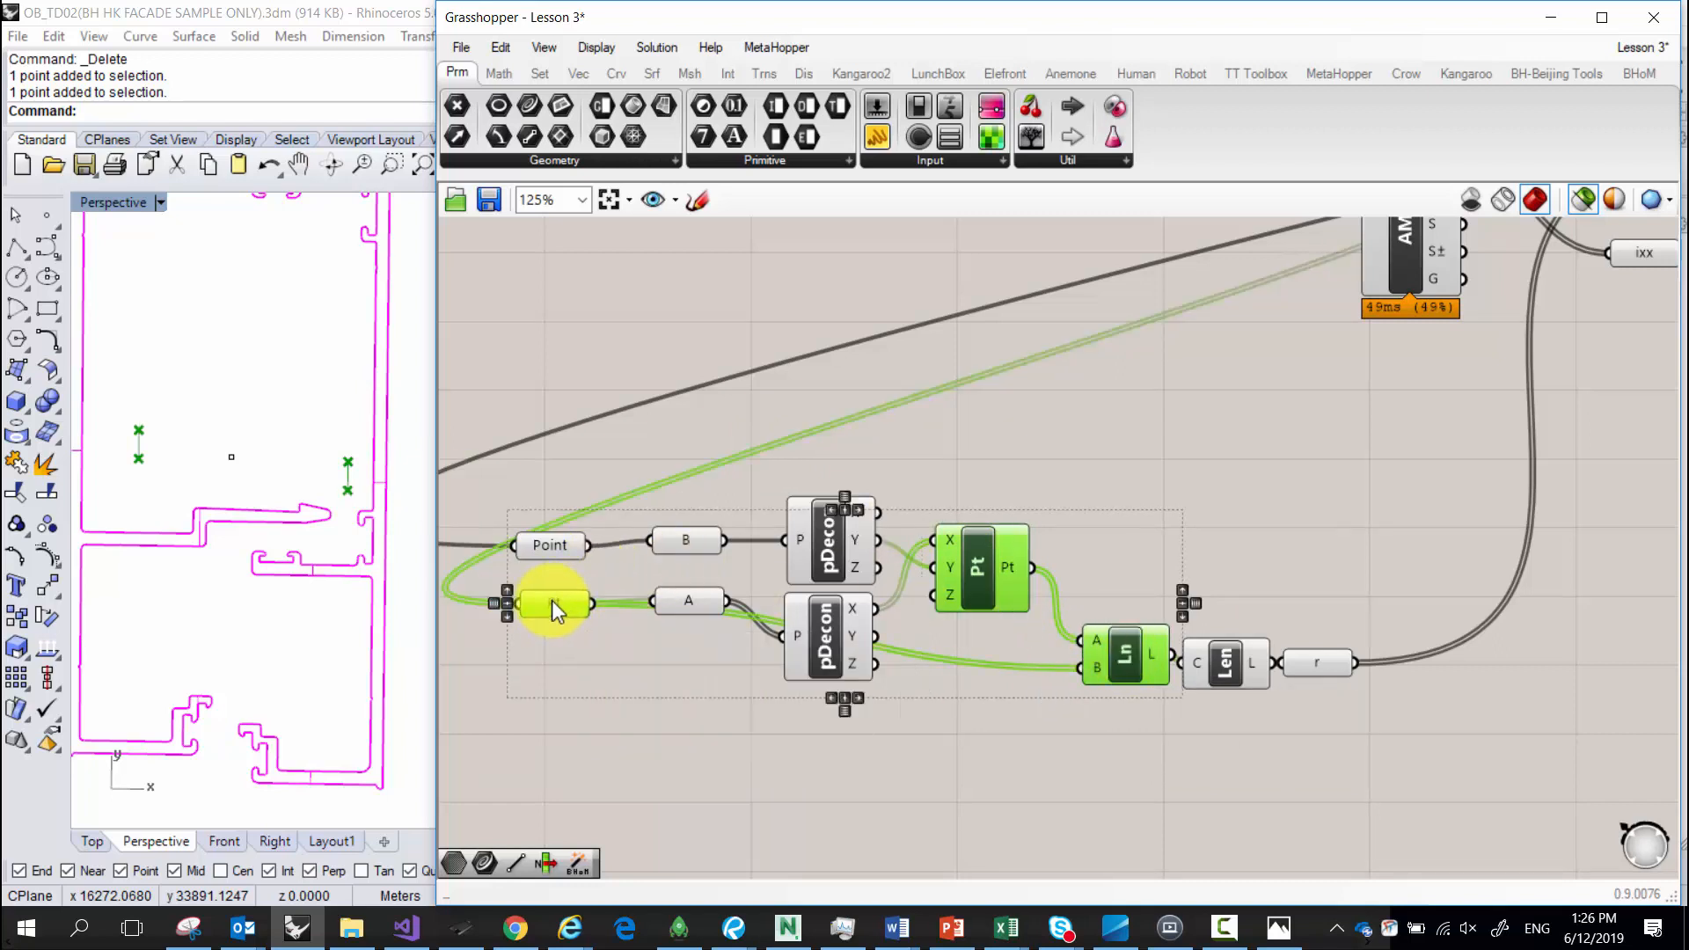
{"action": "mouse_move", "coordinate": [552, 603]}
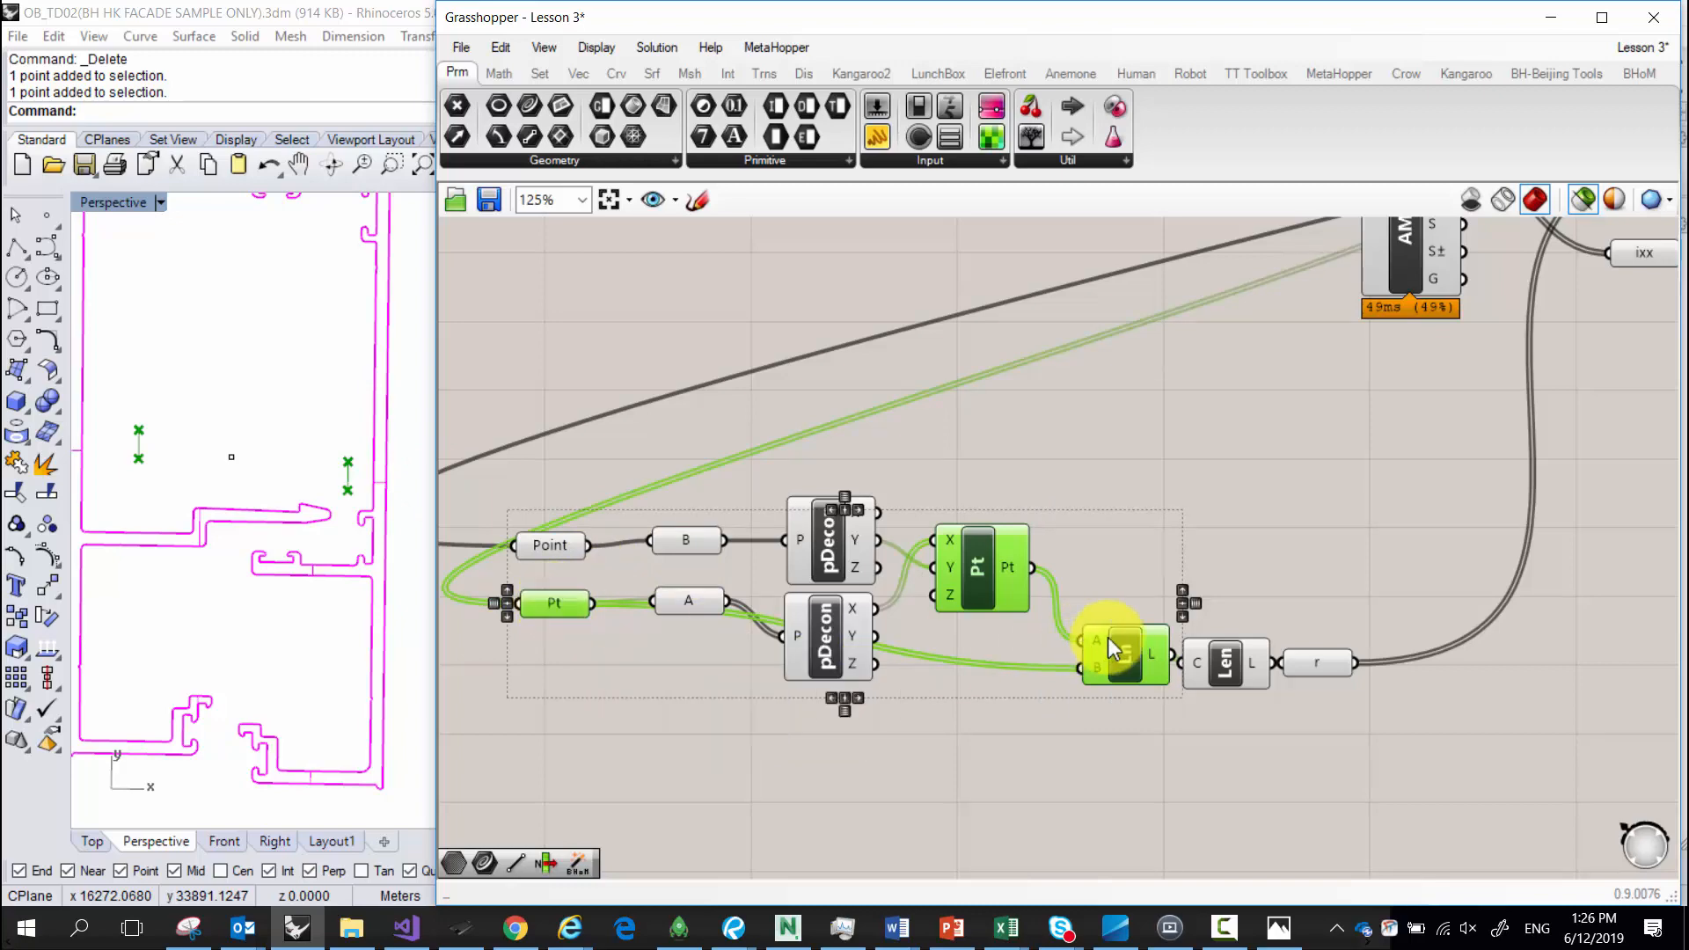
Trace the r parameter's connection from Len to the Sqr component below the ixx+a*r^2 label.
{"action": "right_click_drag", "start_coordinate": [1236, 616], "coordinate": [915, 610]}
{"action": "left_click", "coordinate": [990, 658]}
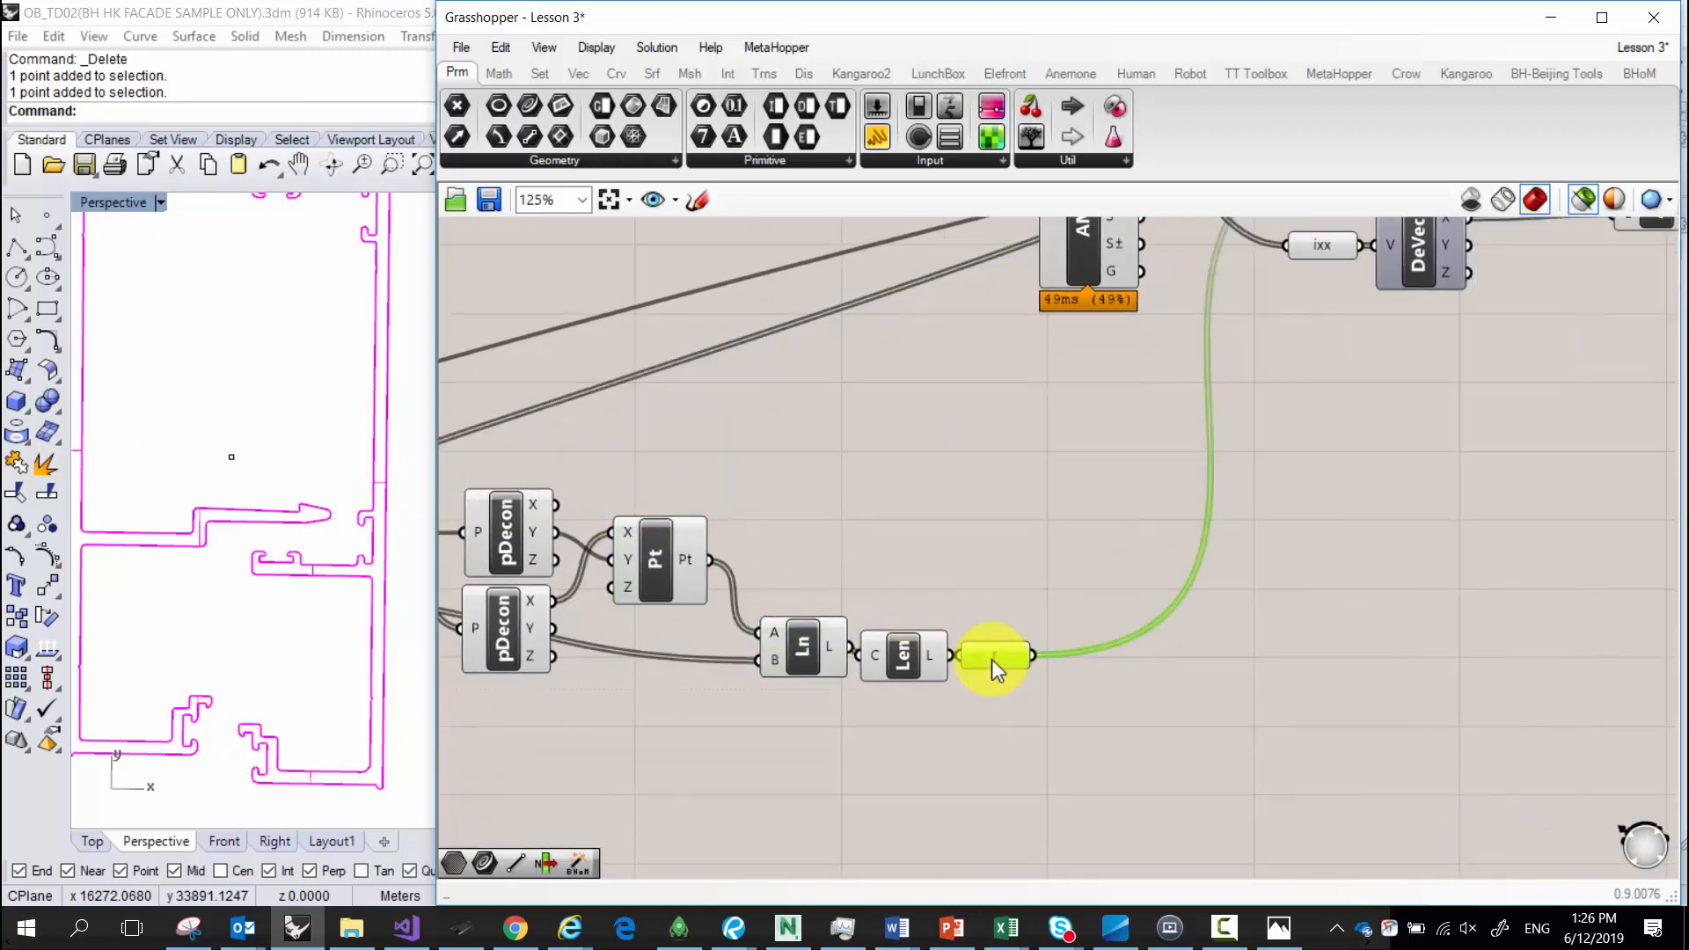
{"action": "right_click_drag", "start_coordinate": [990, 658], "coordinate": [829, 667]}
{"action": "scroll", "coordinate": [1064, 426], "scroll_direction": "up", "scroll_amount": 1}
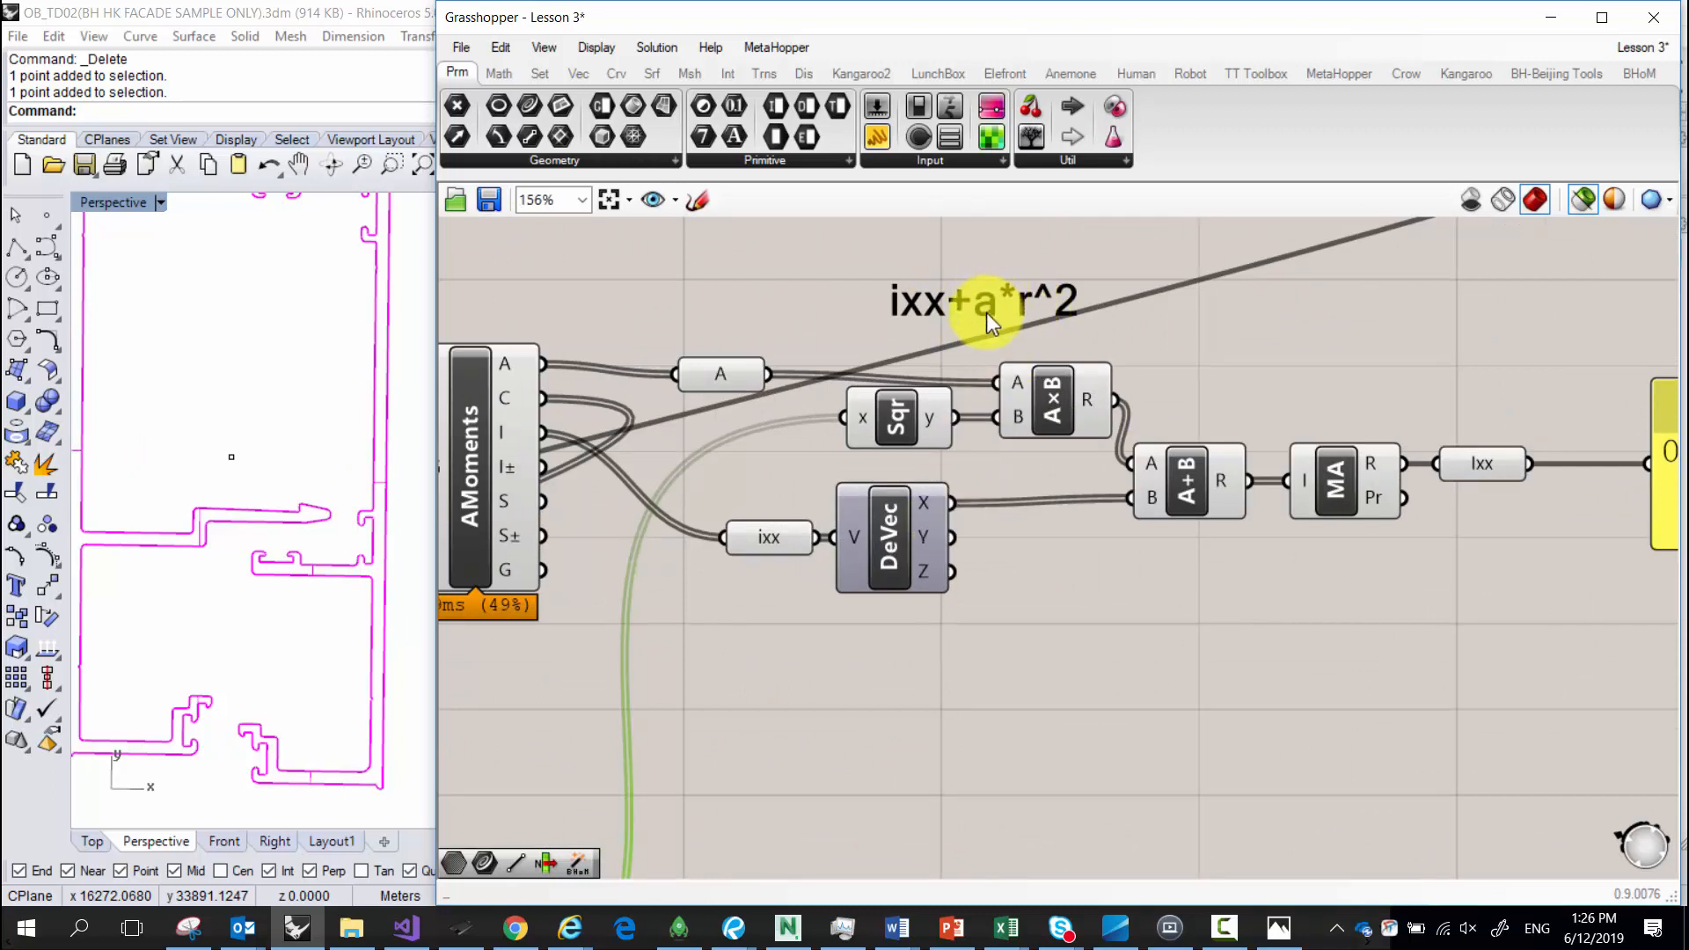
Move the ixx parameter slightly farther from DeVec, and review the formula chain up to the result panel.
{"action": "left_click_drag", "start_coordinate": [766, 538], "coordinate": [747, 539]}
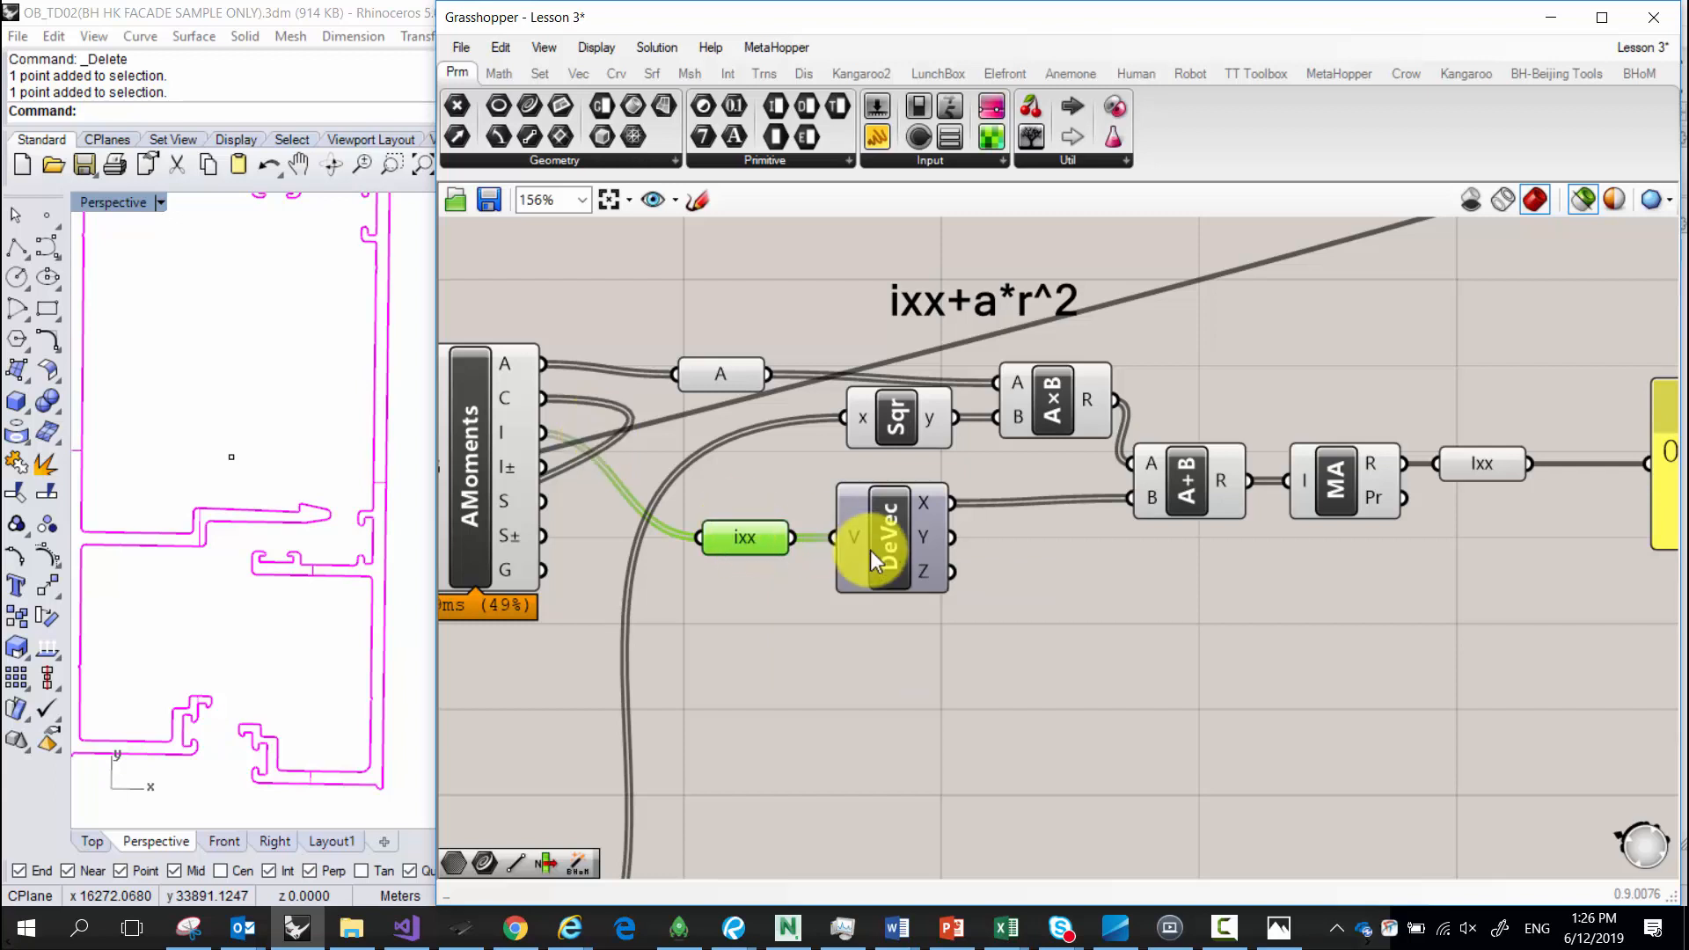
{"action": "mouse_move", "coordinate": [925, 538]}
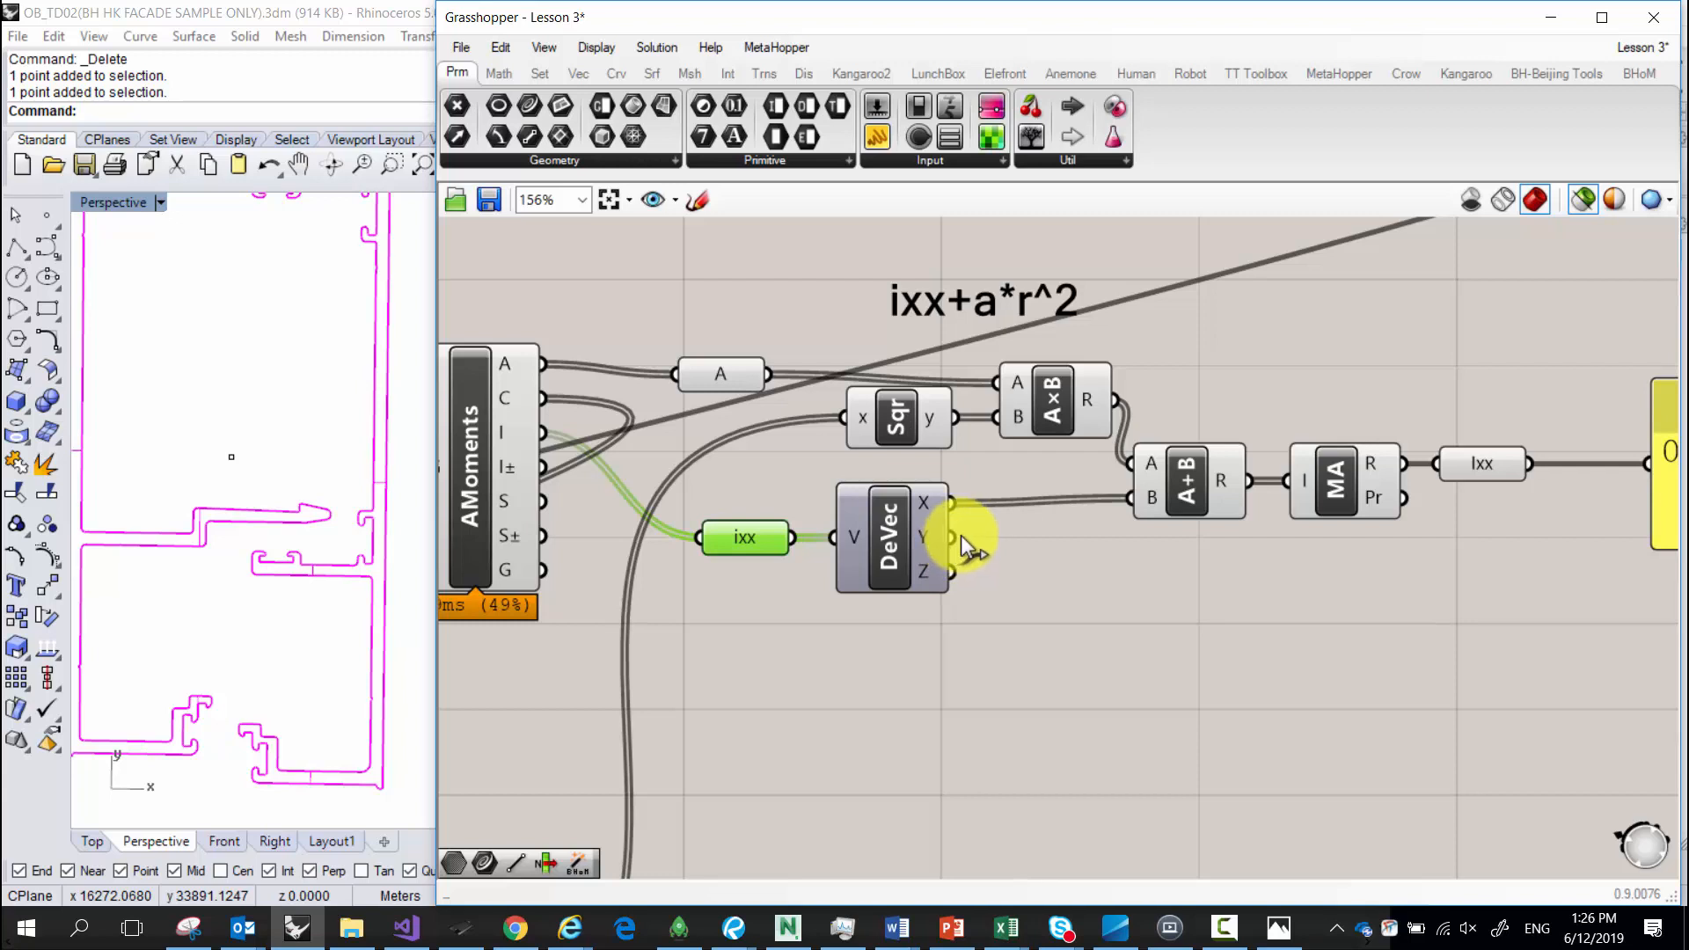
{"action": "right_click_drag", "start_coordinate": [1154, 432], "coordinate": [1252, 499]}
{"action": "scroll", "coordinate": [1082, 490], "scroll_direction": "down", "scroll_amount": 3}
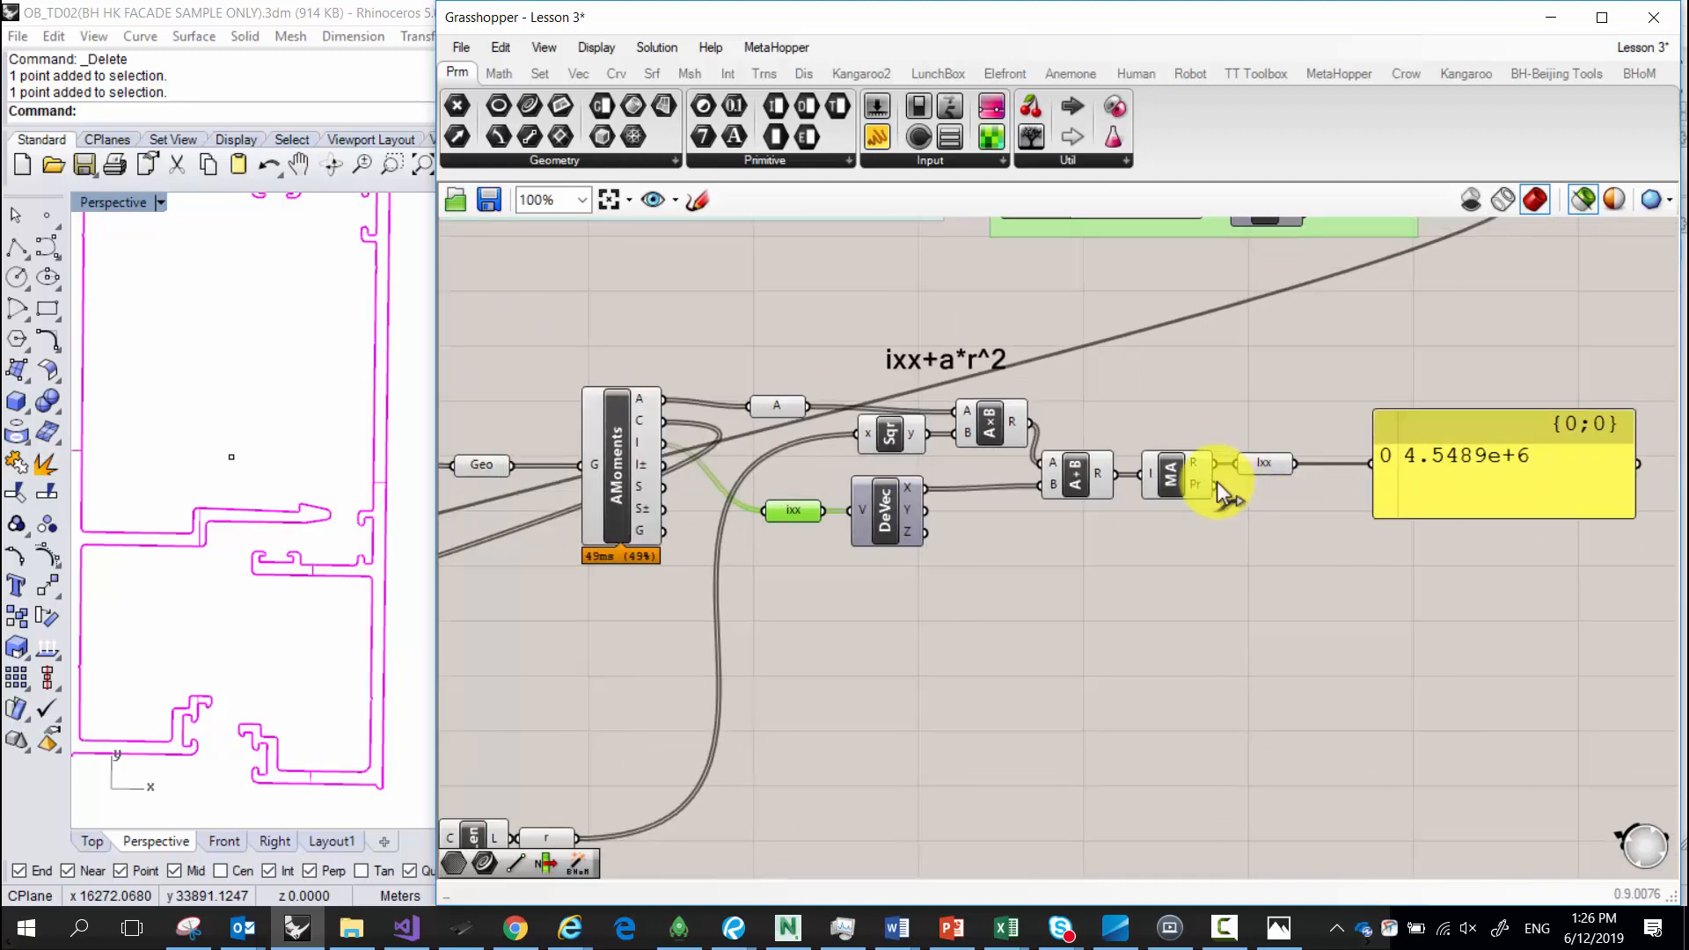
{"action": "scroll", "coordinate": [547, 689], "scroll_direction": "down", "scroll_amount": 1}
Preview the points of the A and B parameters together in Rhino.
{"action": "right_click_drag", "start_coordinate": [547, 690], "coordinate": [1139, 490]}
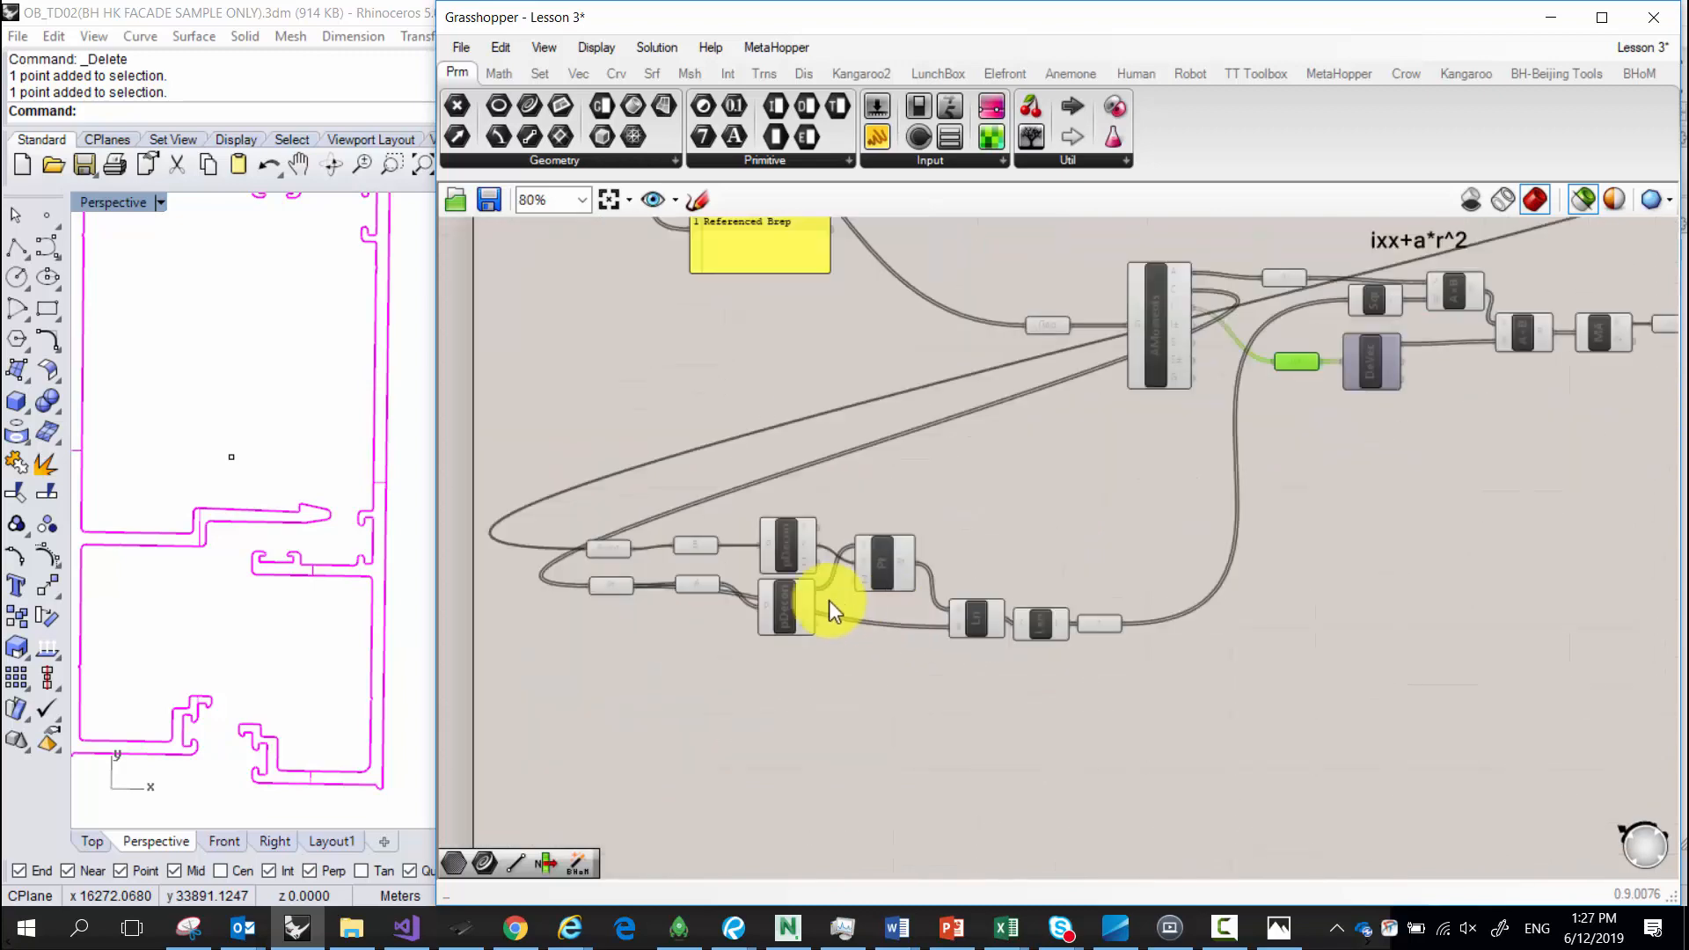
{"action": "scroll", "coordinate": [698, 619], "scroll_direction": "up", "scroll_amount": 3}
{"action": "left_click_drag", "start_coordinate": [698, 621], "coordinate": [693, 439]}
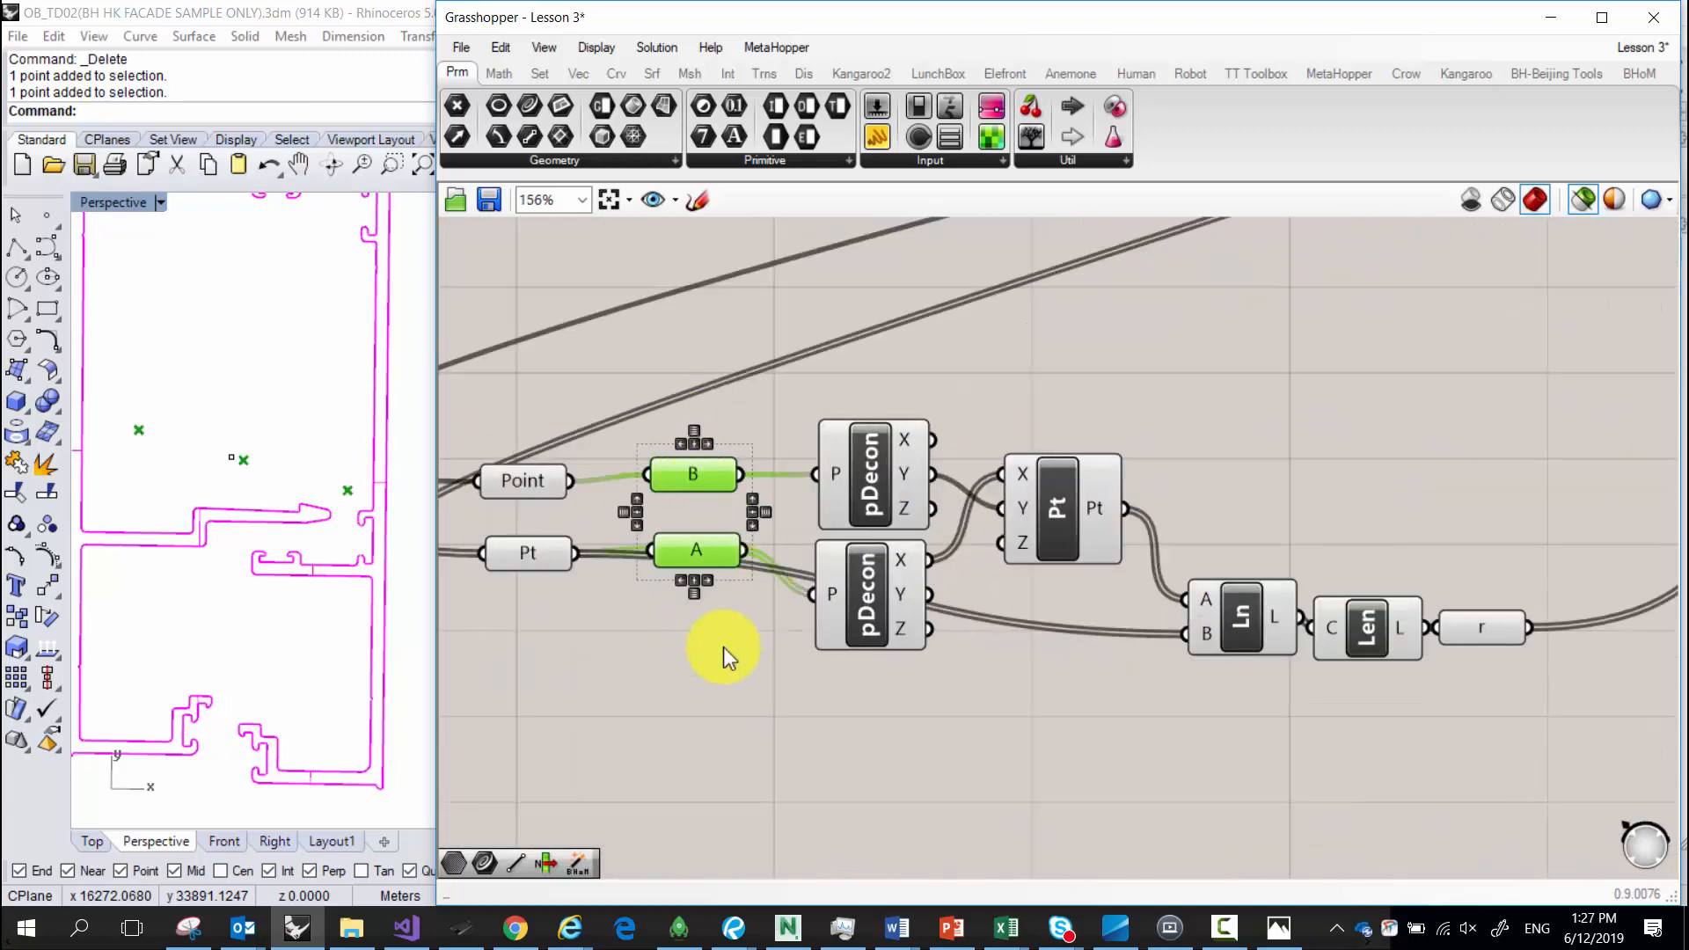
{"action": "left_click", "coordinate": [723, 647]}
{"action": "left_click", "coordinate": [702, 484]}
{"action": "left_click", "coordinate": [700, 556], "text": "shift"}
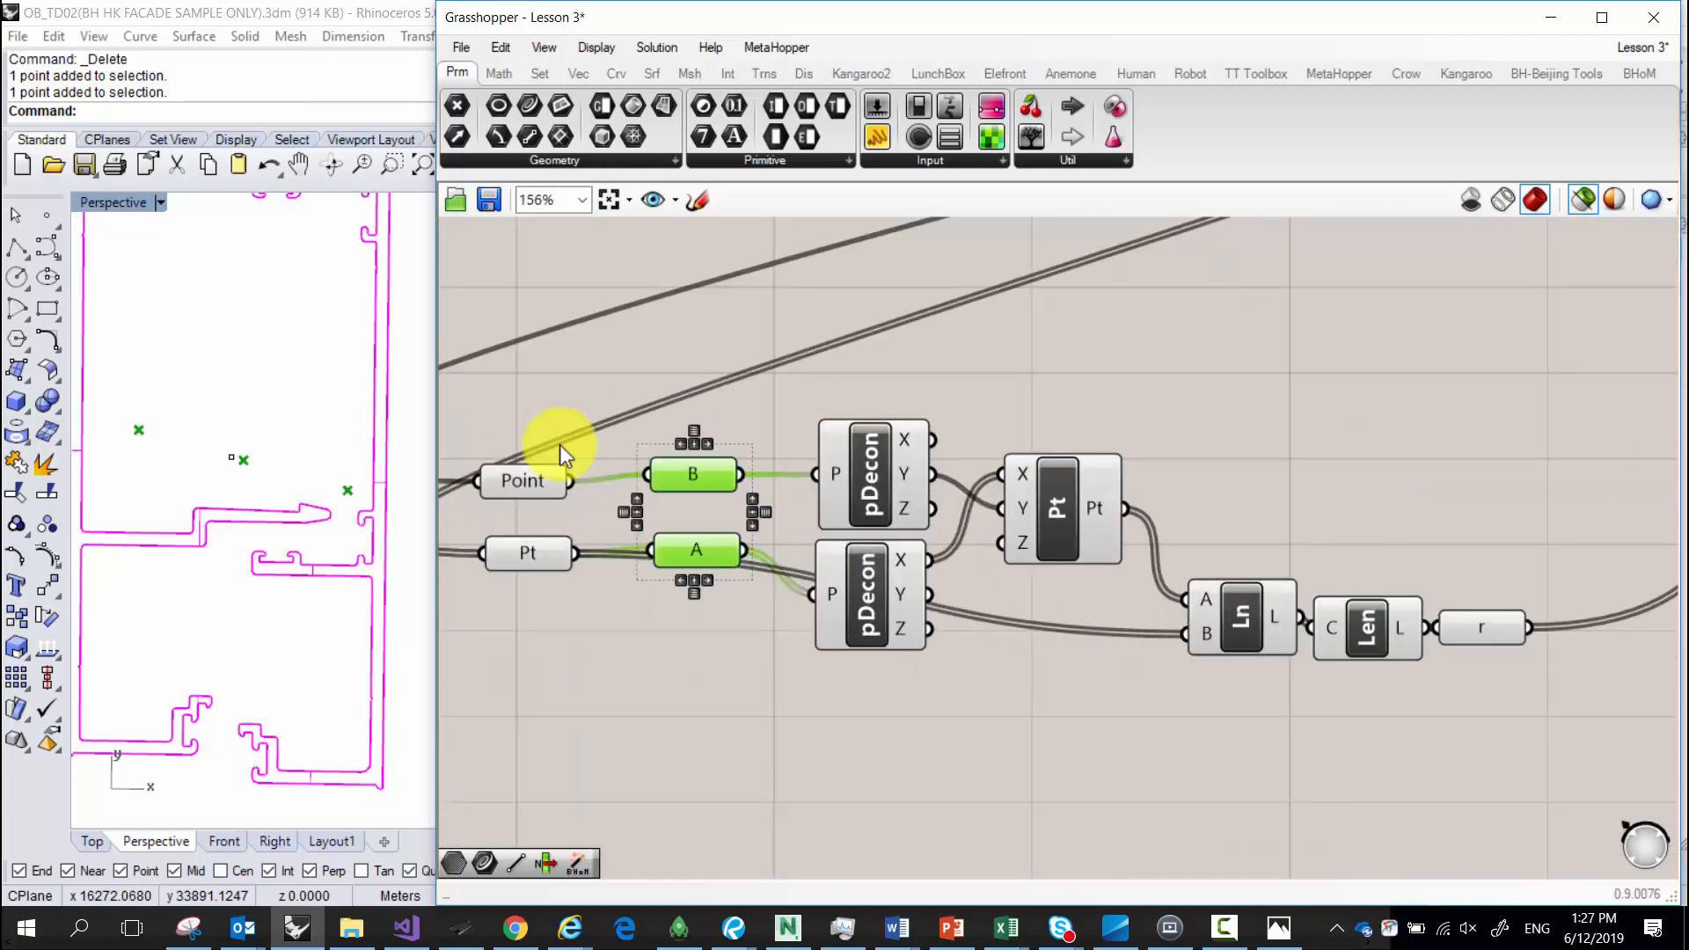
Add the Ln lines and the constructed Pt points to the A and B preview, and inspect them in Rhino.
{"action": "right_click_drag", "start_coordinate": [1244, 671], "coordinate": [1039, 608]}
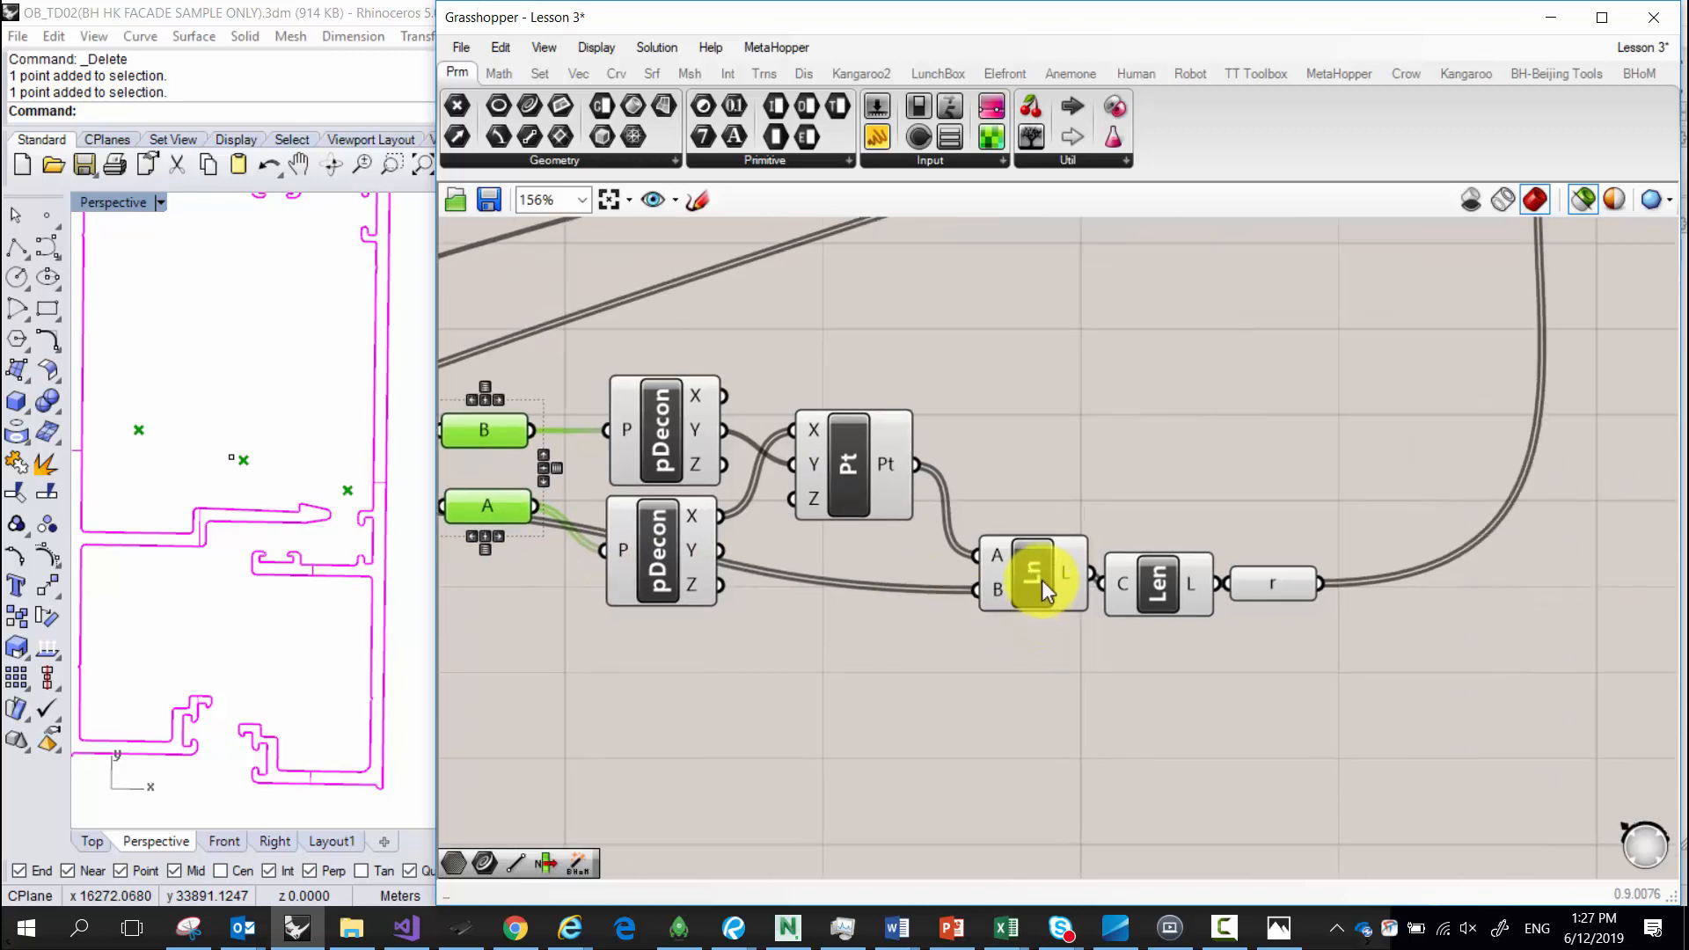
{"action": "left_click", "coordinate": [1040, 579], "text": "shift"}
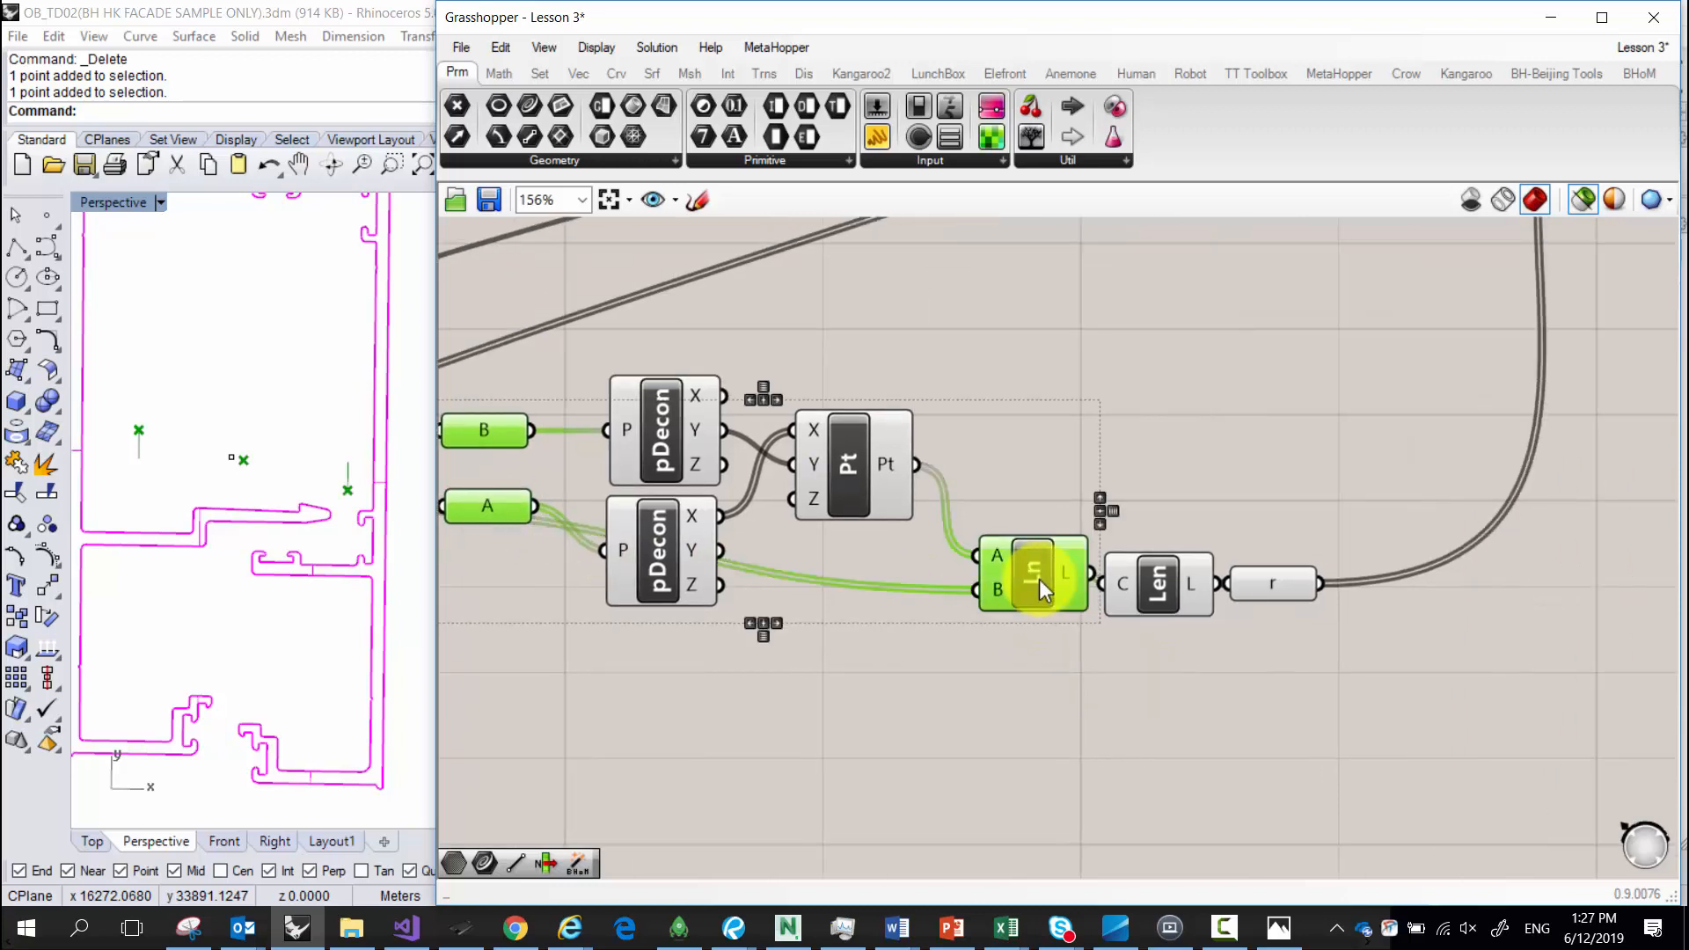
{"action": "left_click", "coordinate": [852, 458], "text": "shift"}
{"action": "scroll", "coordinate": [104, 517], "scroll_direction": "up", "scroll_amount": 4}
{"action": "scroll", "coordinate": [106, 516], "scroll_direction": "down", "scroll_amount": 4}
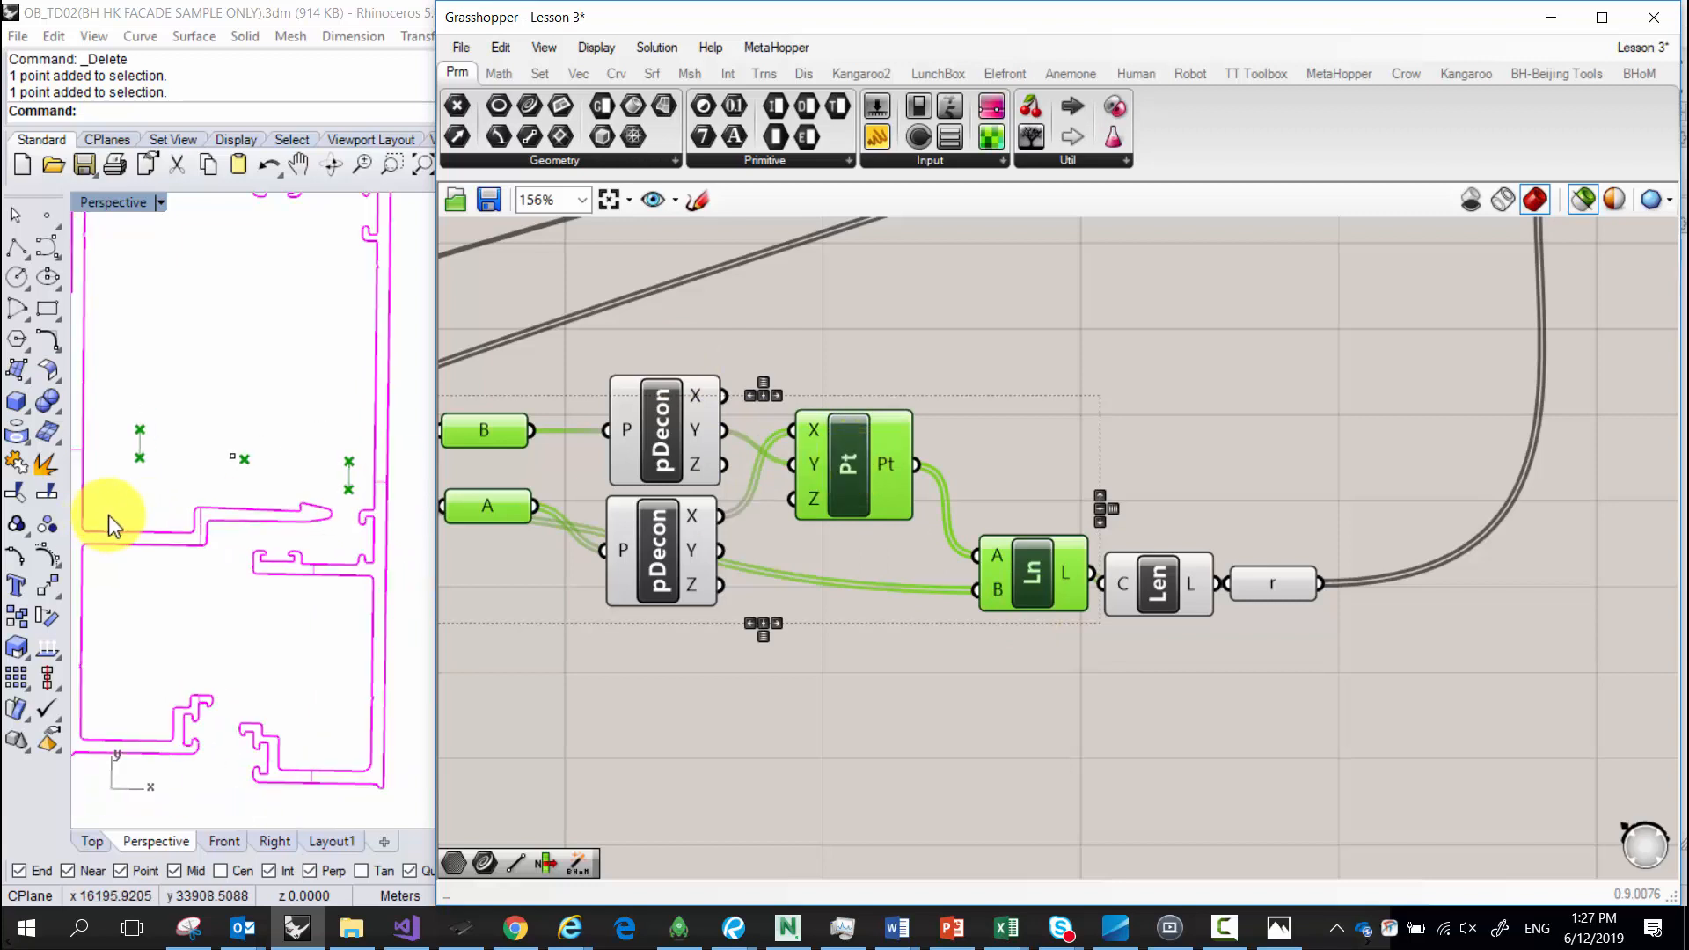
{"action": "right_click_drag", "start_coordinate": [555, 498], "coordinate": [671, 475]}
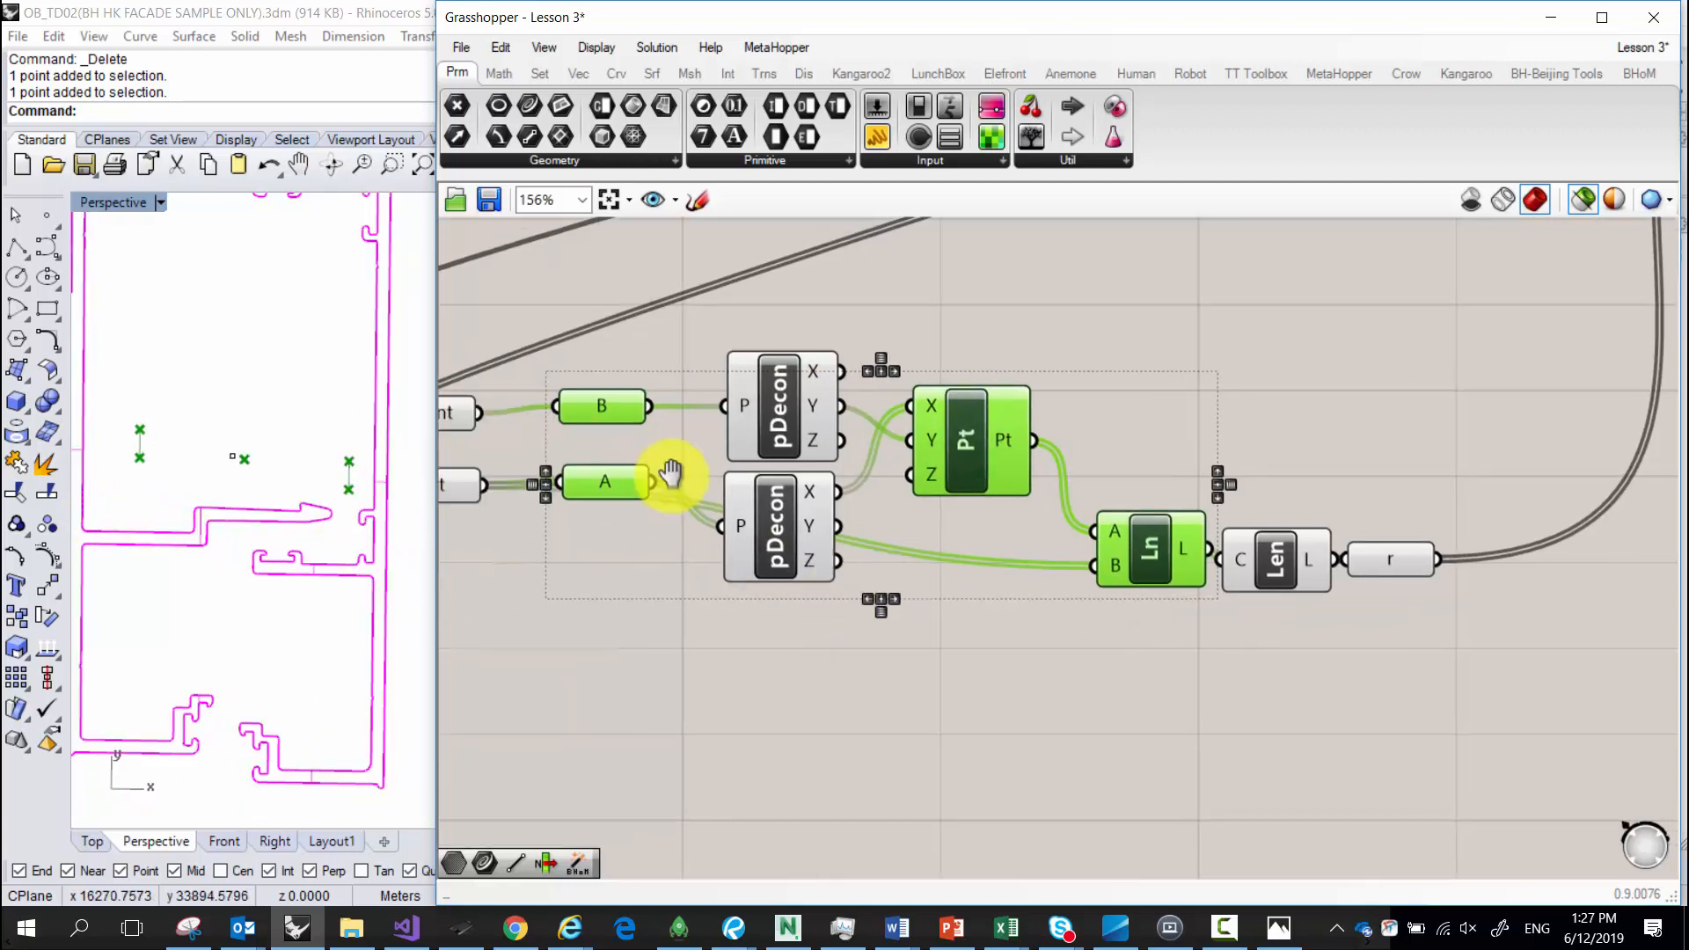
Clear the selection and rebuild the preview from A and B, followed by Ln and Construct Point.
{"action": "left_click", "coordinate": [802, 609]}
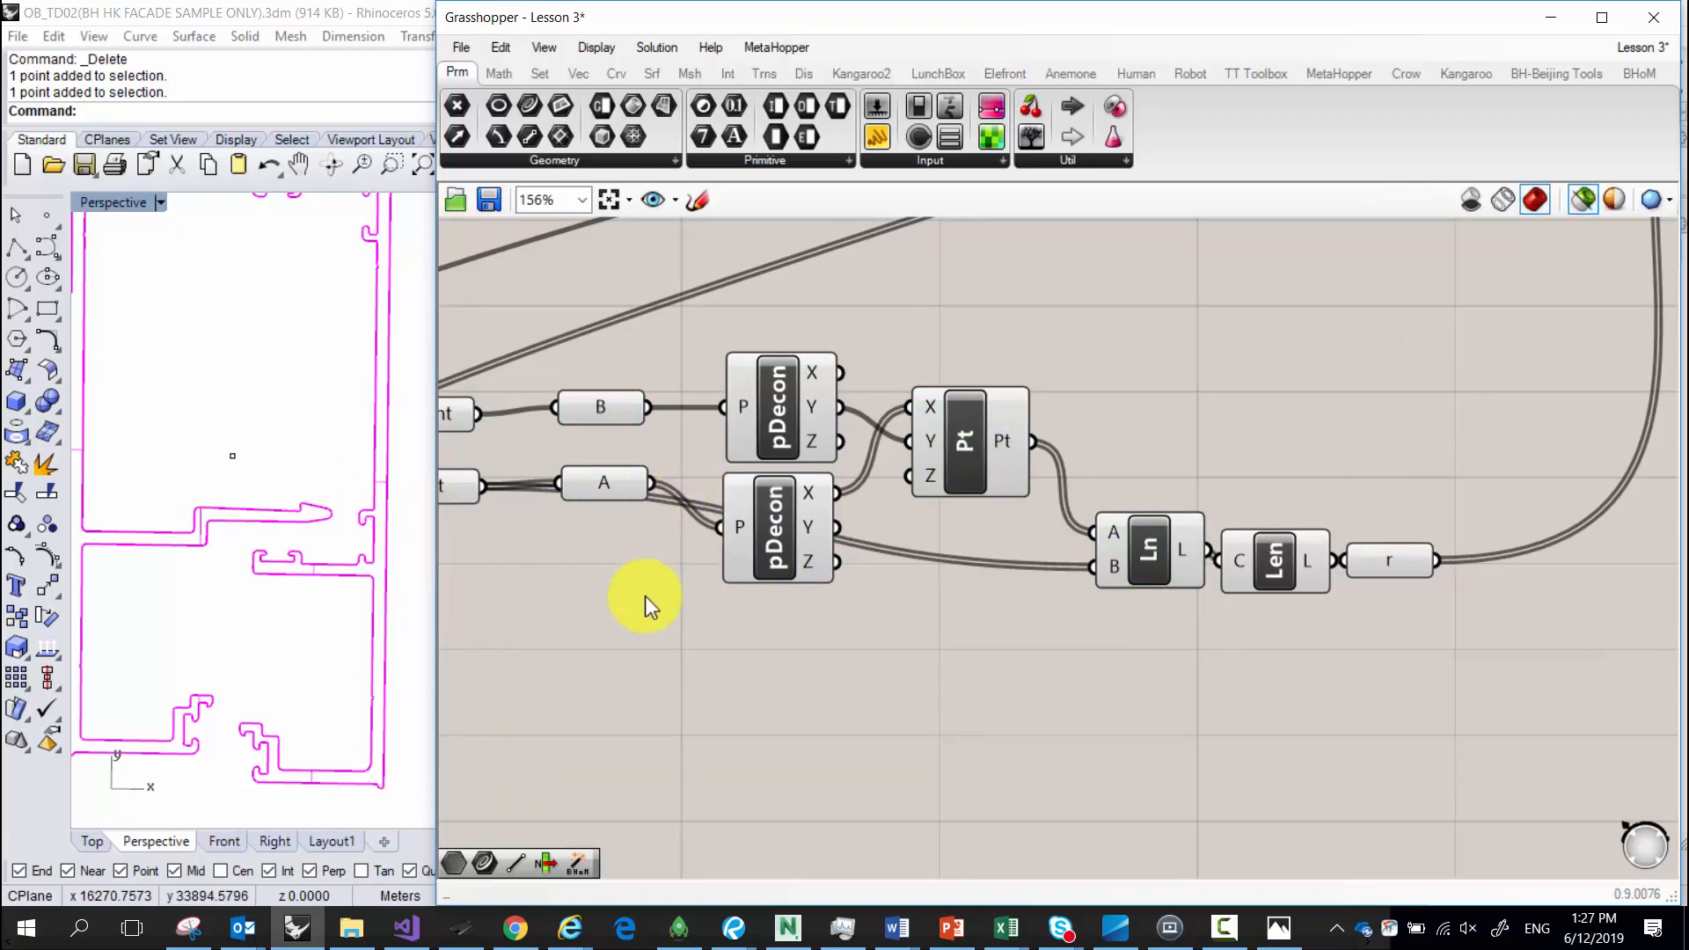
{"action": "left_click_drag", "start_coordinate": [645, 597], "coordinate": [573, 305]}
{"action": "left_click", "coordinate": [1181, 560], "text": "shift"}
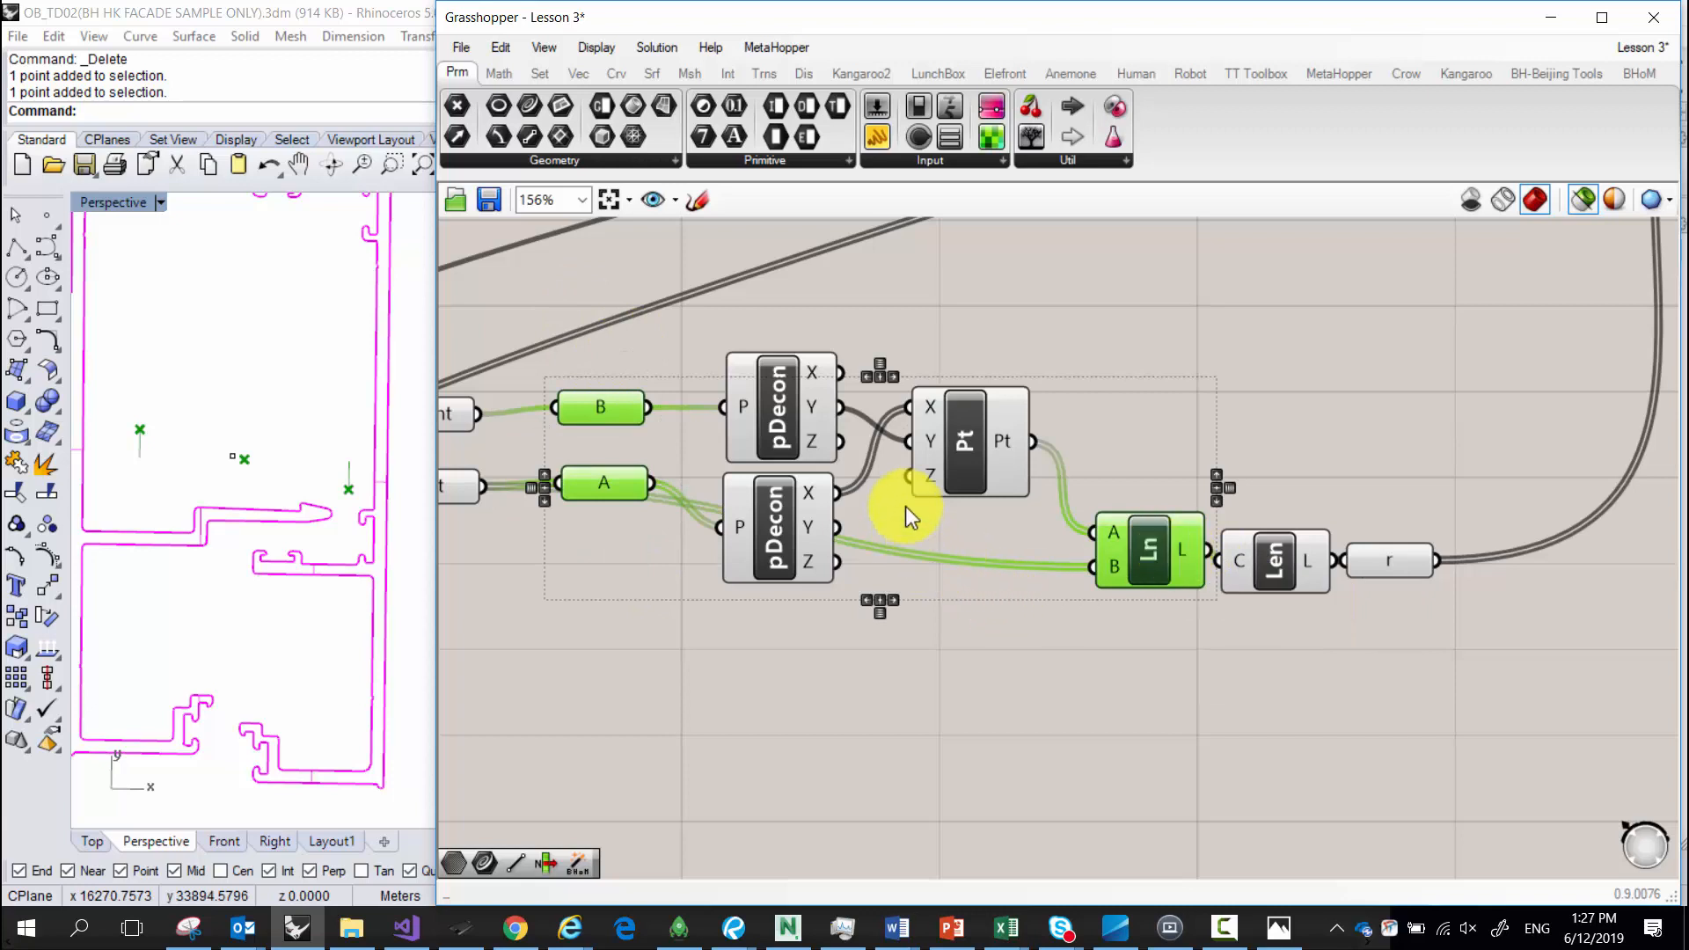
{"action": "left_click", "coordinate": [982, 440], "text": "shift"}
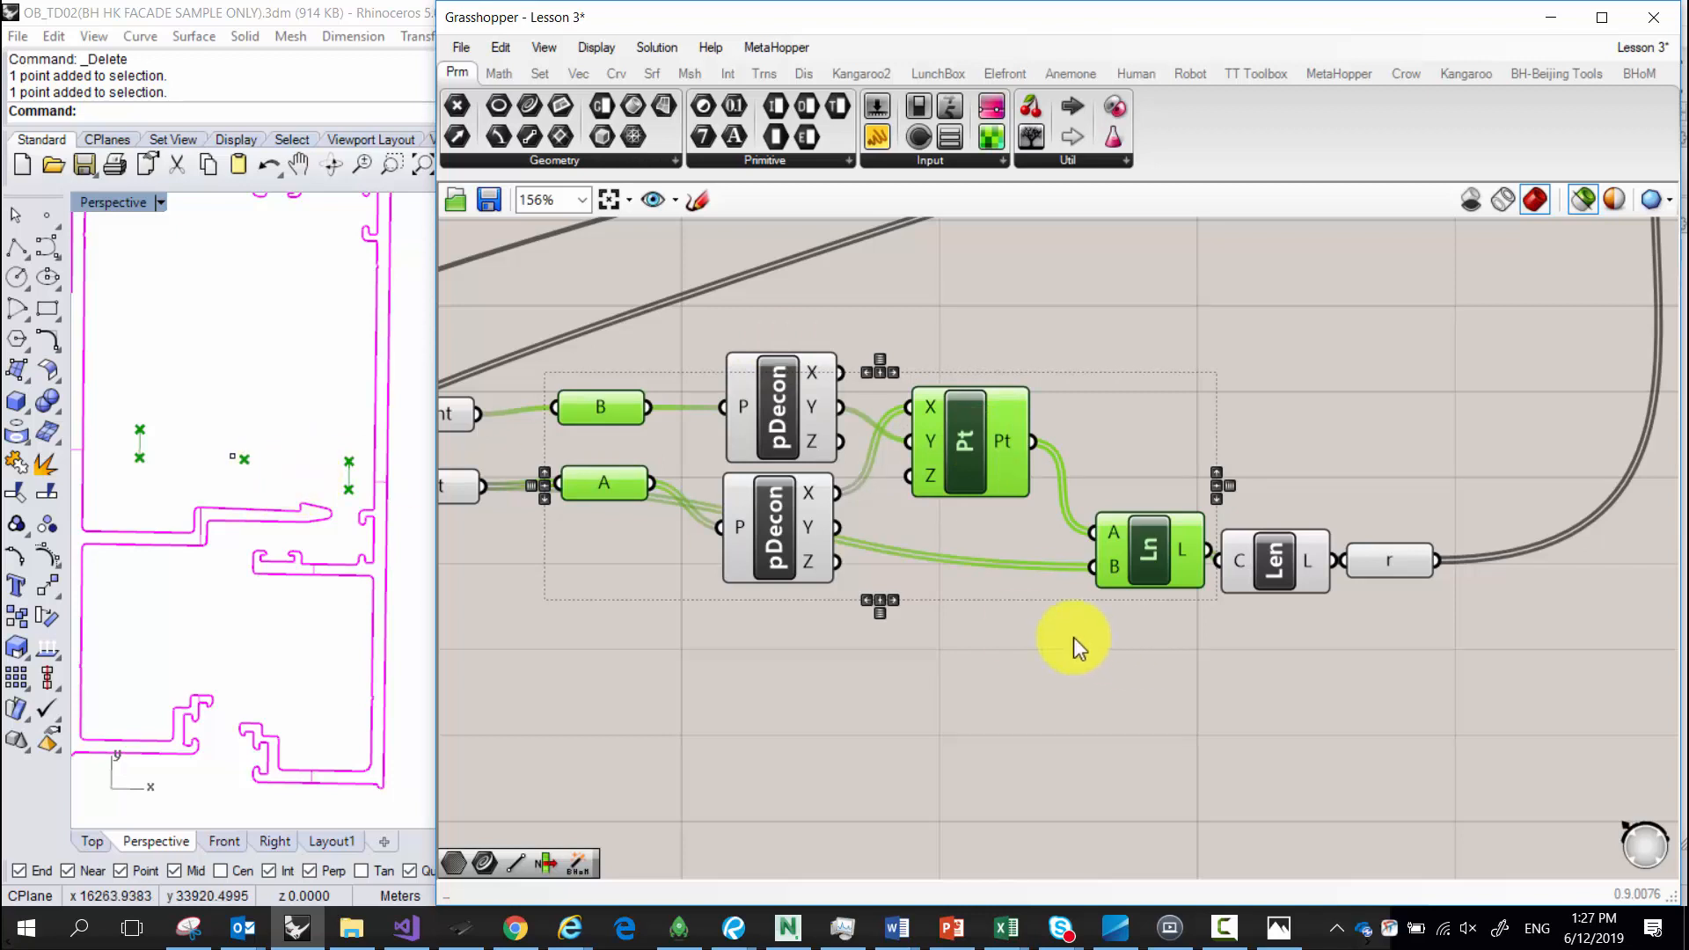
Isolate the Ln component's preview, shift it slightly away from Len, and inspect its two vertical lines in Rhino.
{"action": "left_click", "coordinate": [1163, 601]}
{"action": "left_click", "coordinate": [1153, 552]}
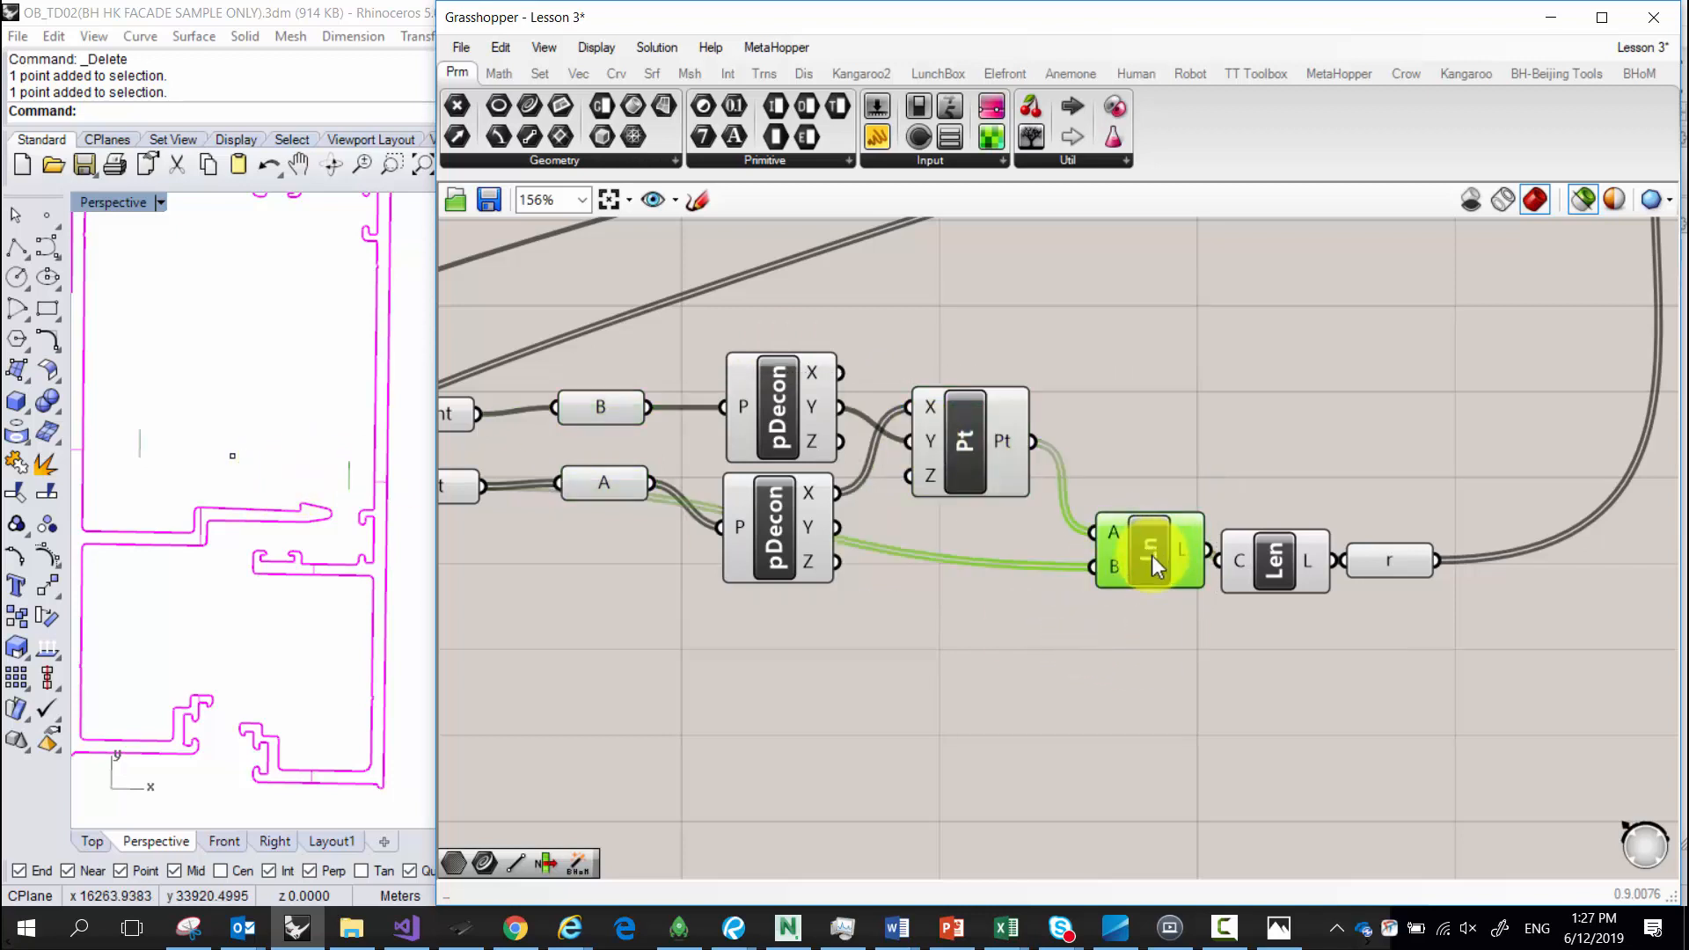
{"action": "left_click_drag", "start_coordinate": [1132, 546], "coordinate": [1114, 532]}
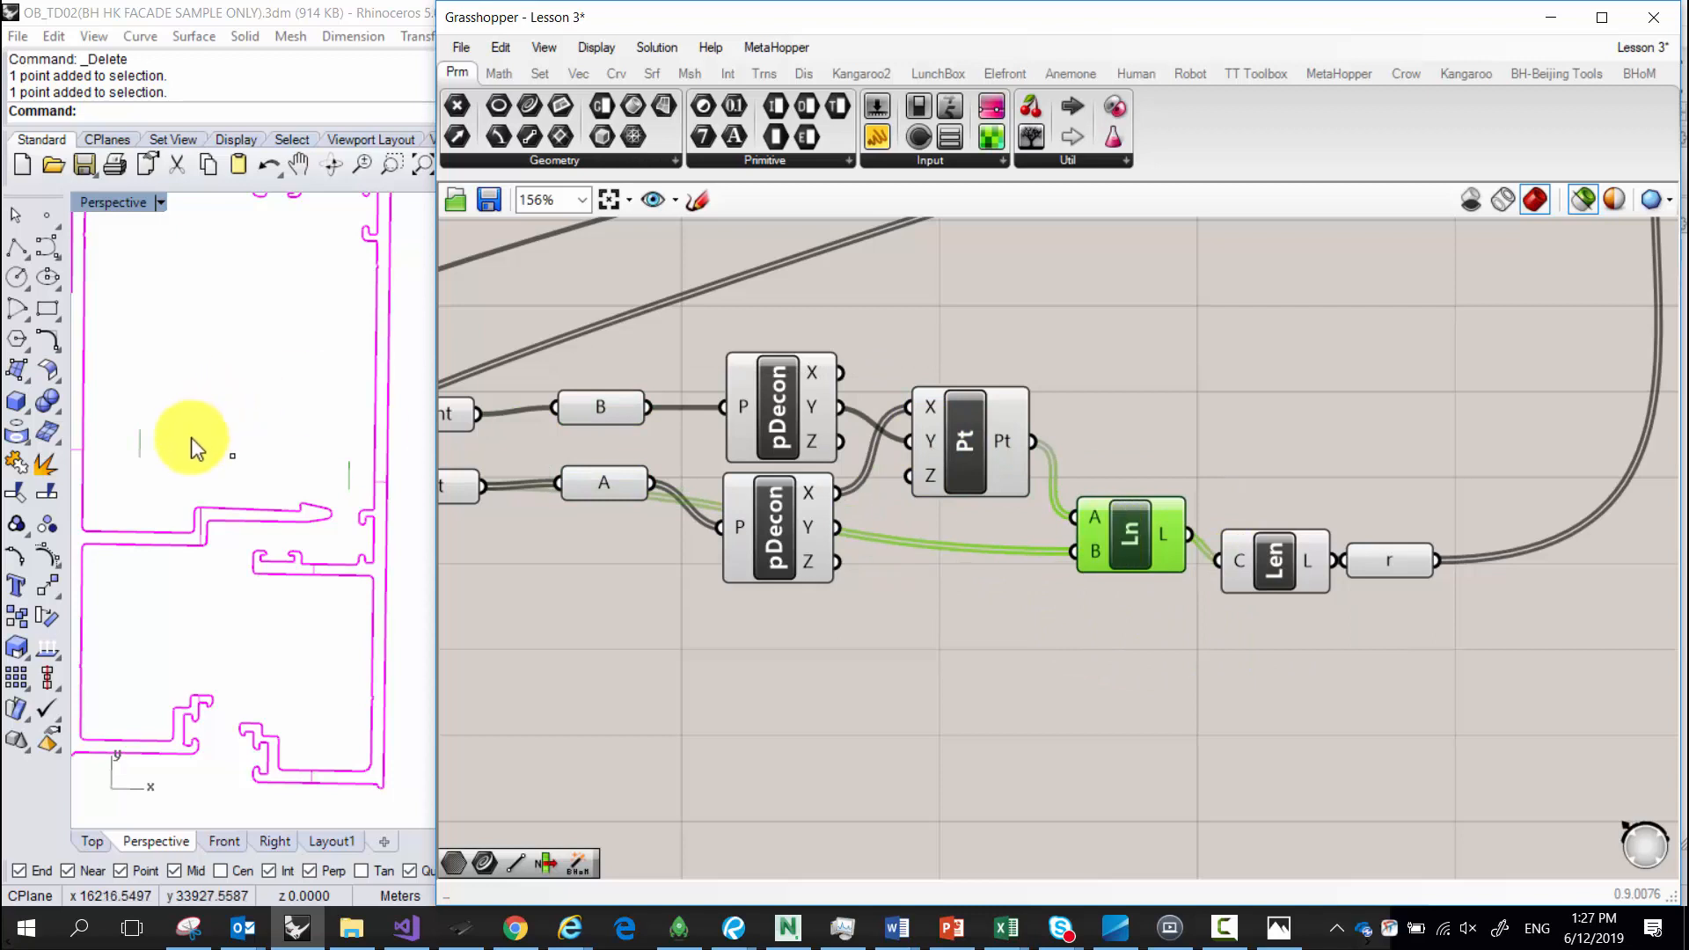
{"action": "scroll", "coordinate": [192, 436], "scroll_direction": "up", "scroll_amount": 2}
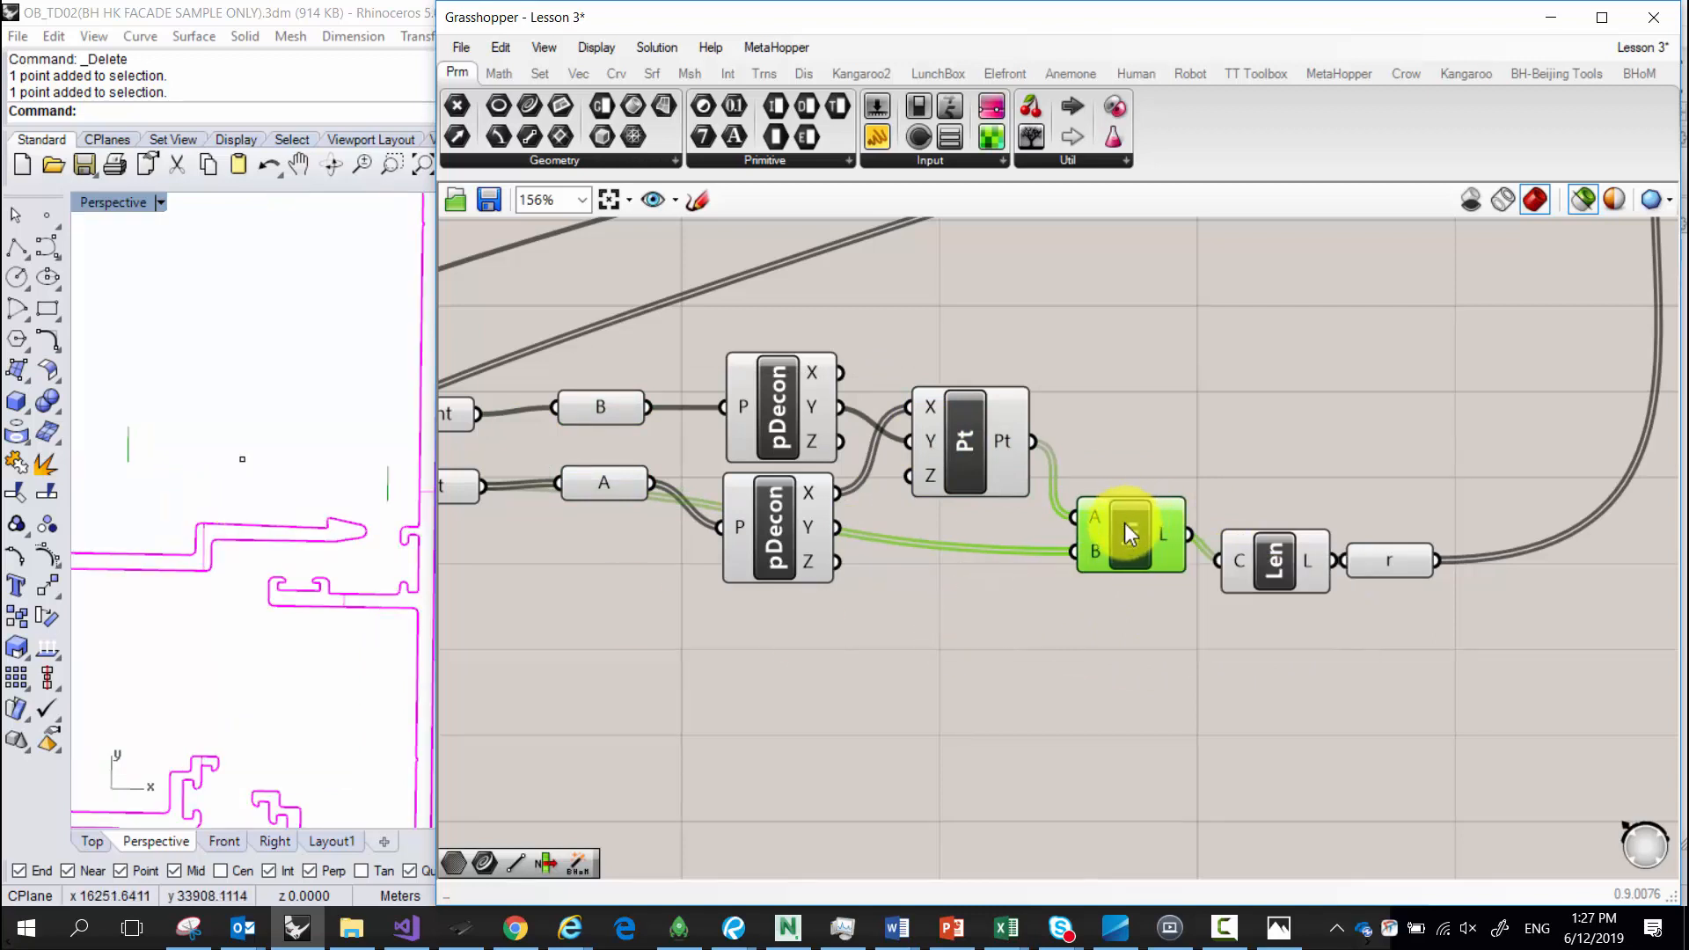
Add a Distance component between the Construct Point output and the centroid Pt parameter, and compare its result with r.
{"action": "left_click", "coordinate": [1098, 431]}
{"action": "double_click", "coordinate": [1096, 430]}
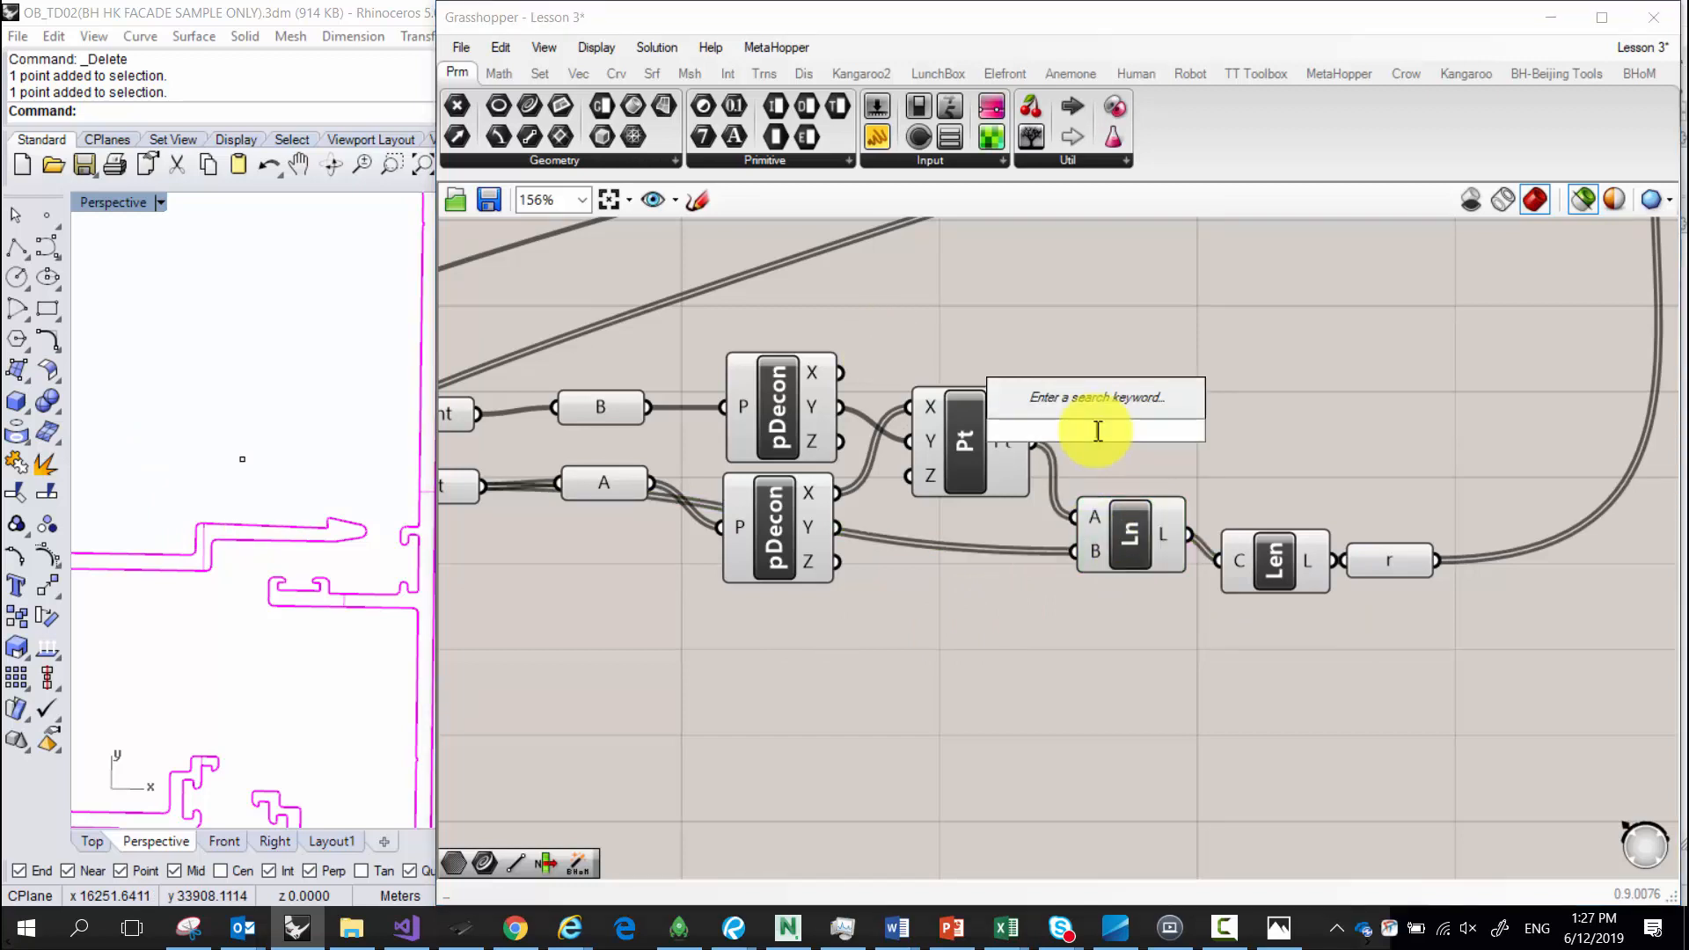
{"action": "type", "text": "dist"}
{"action": "key", "text": "Return"}
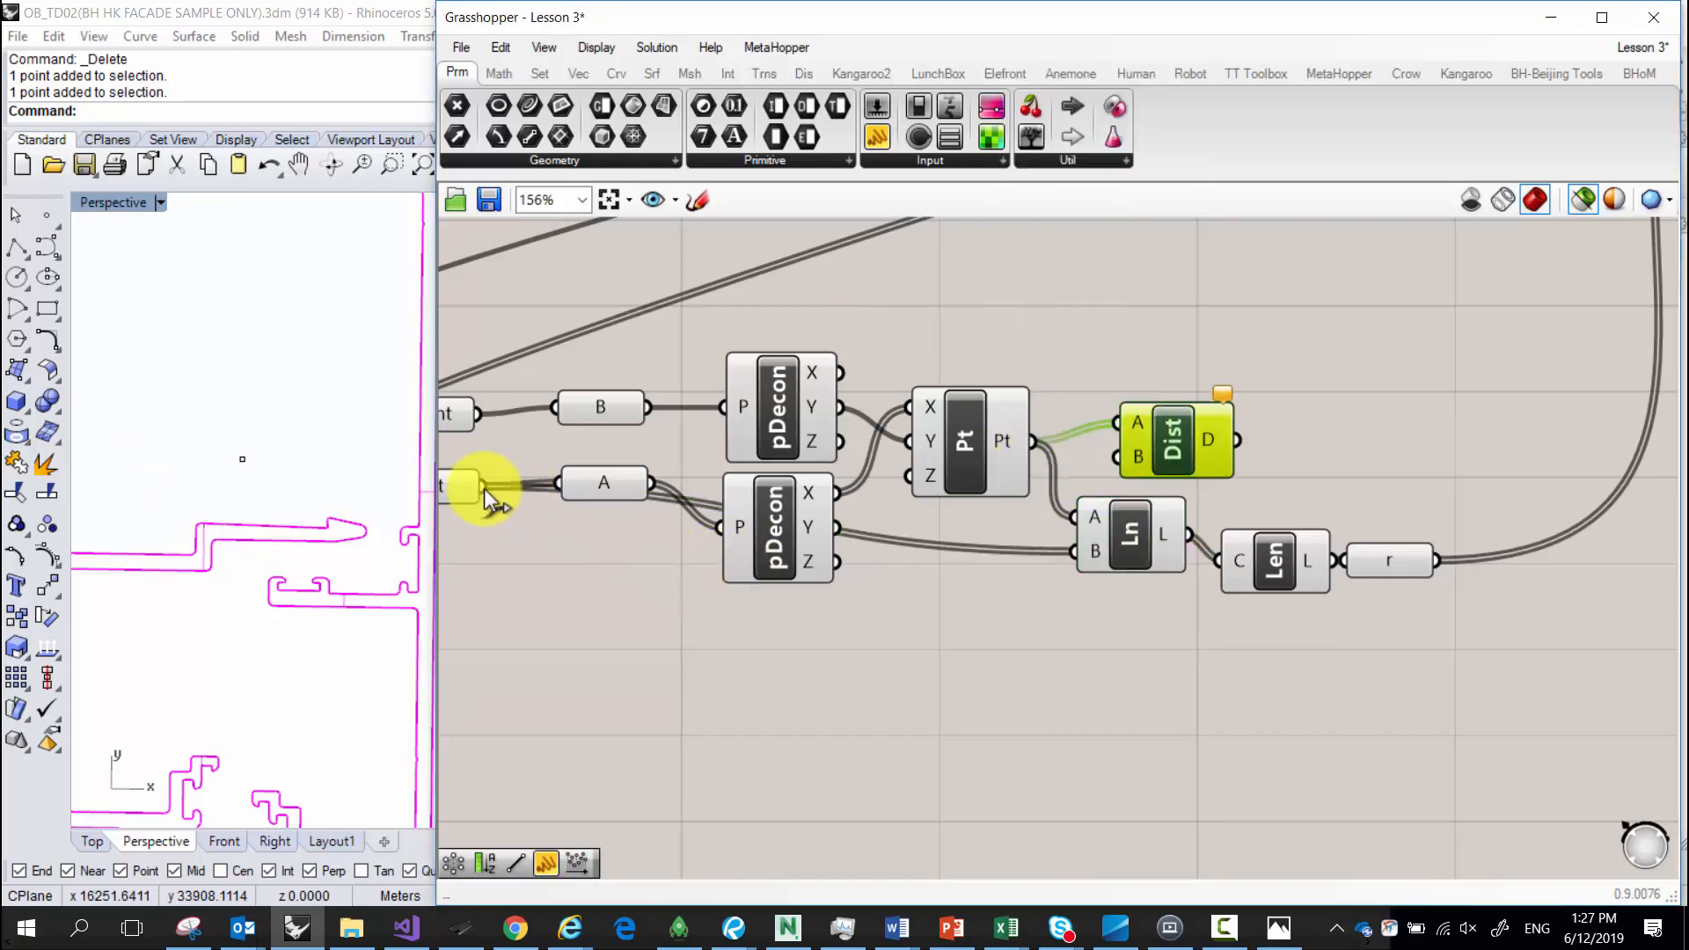
{"action": "left_click_drag", "start_coordinate": [484, 489], "coordinate": [1151, 456]}
{"action": "mouse_move", "coordinate": [1178, 444]}
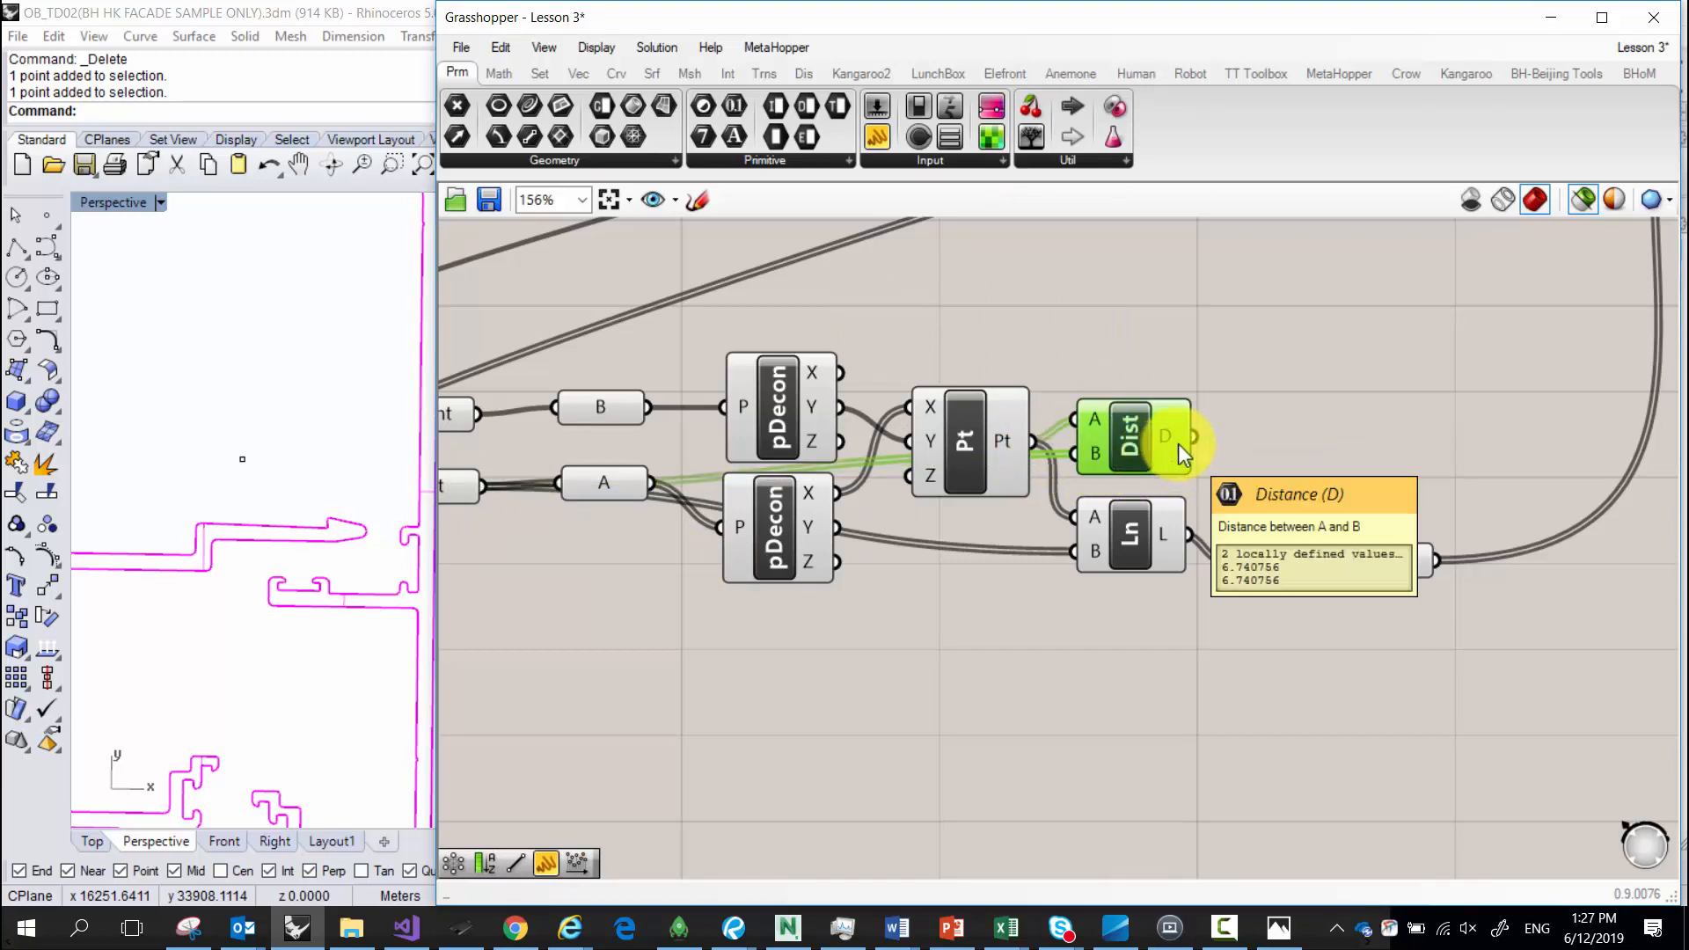
{"action": "mouse_move", "coordinate": [1388, 559]}
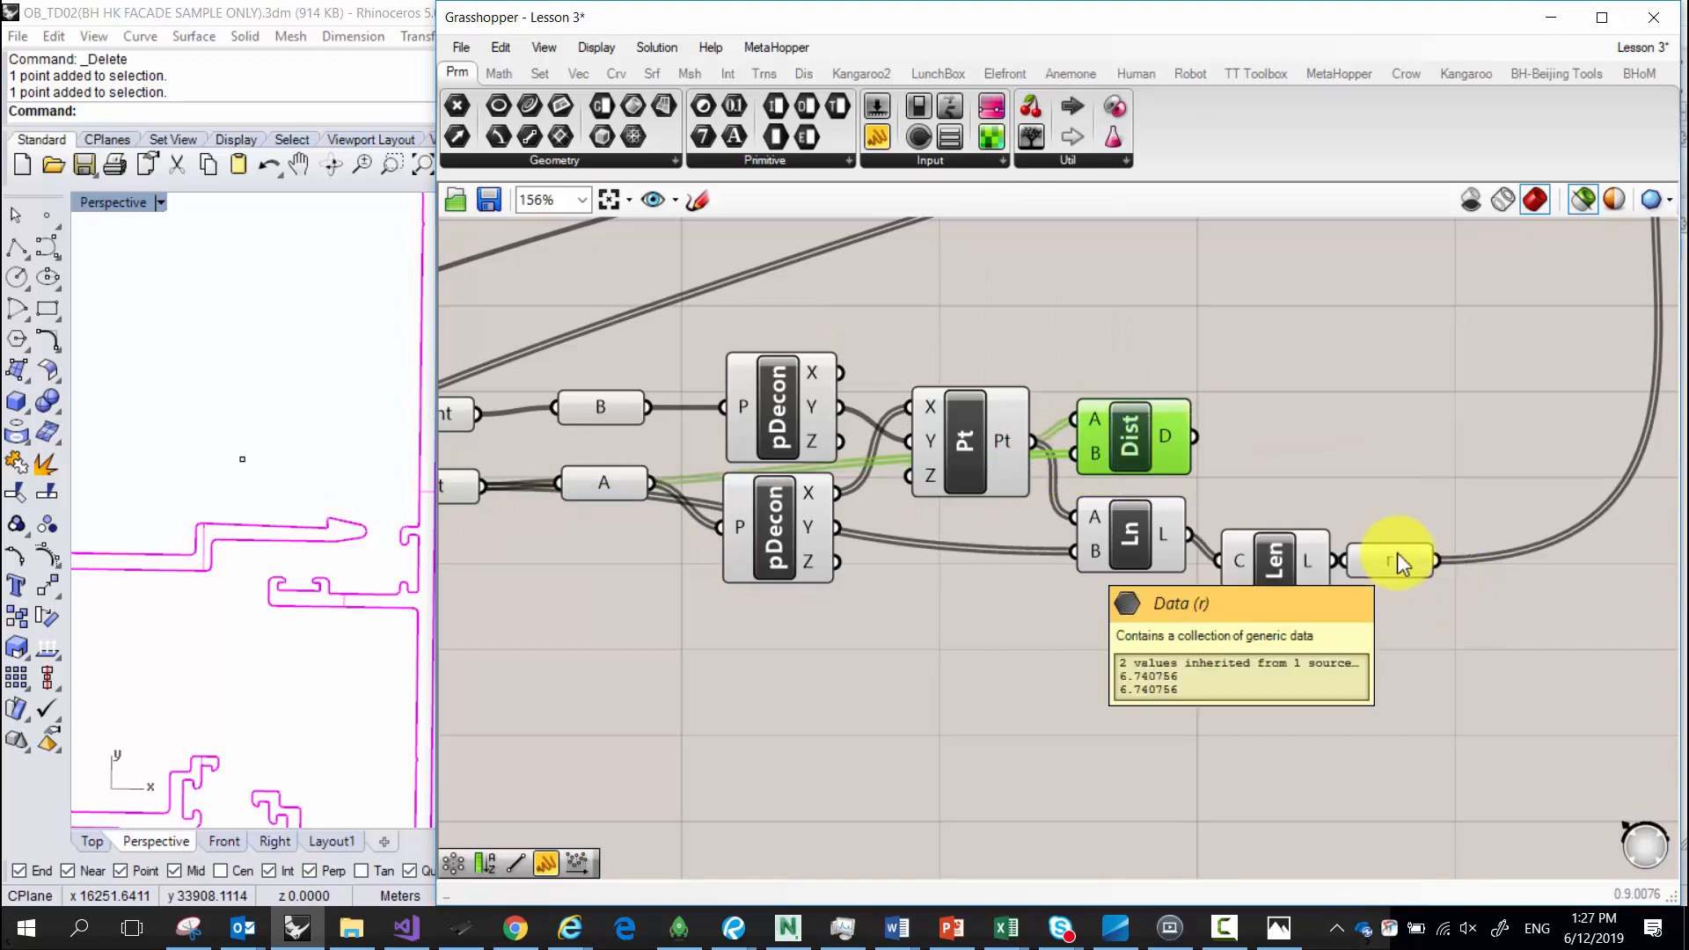
Delete the Distance component, preview the Ln lines again, and view the whole definition.
{"action": "key", "text": "Delete"}
{"action": "left_click", "coordinate": [1128, 549]}
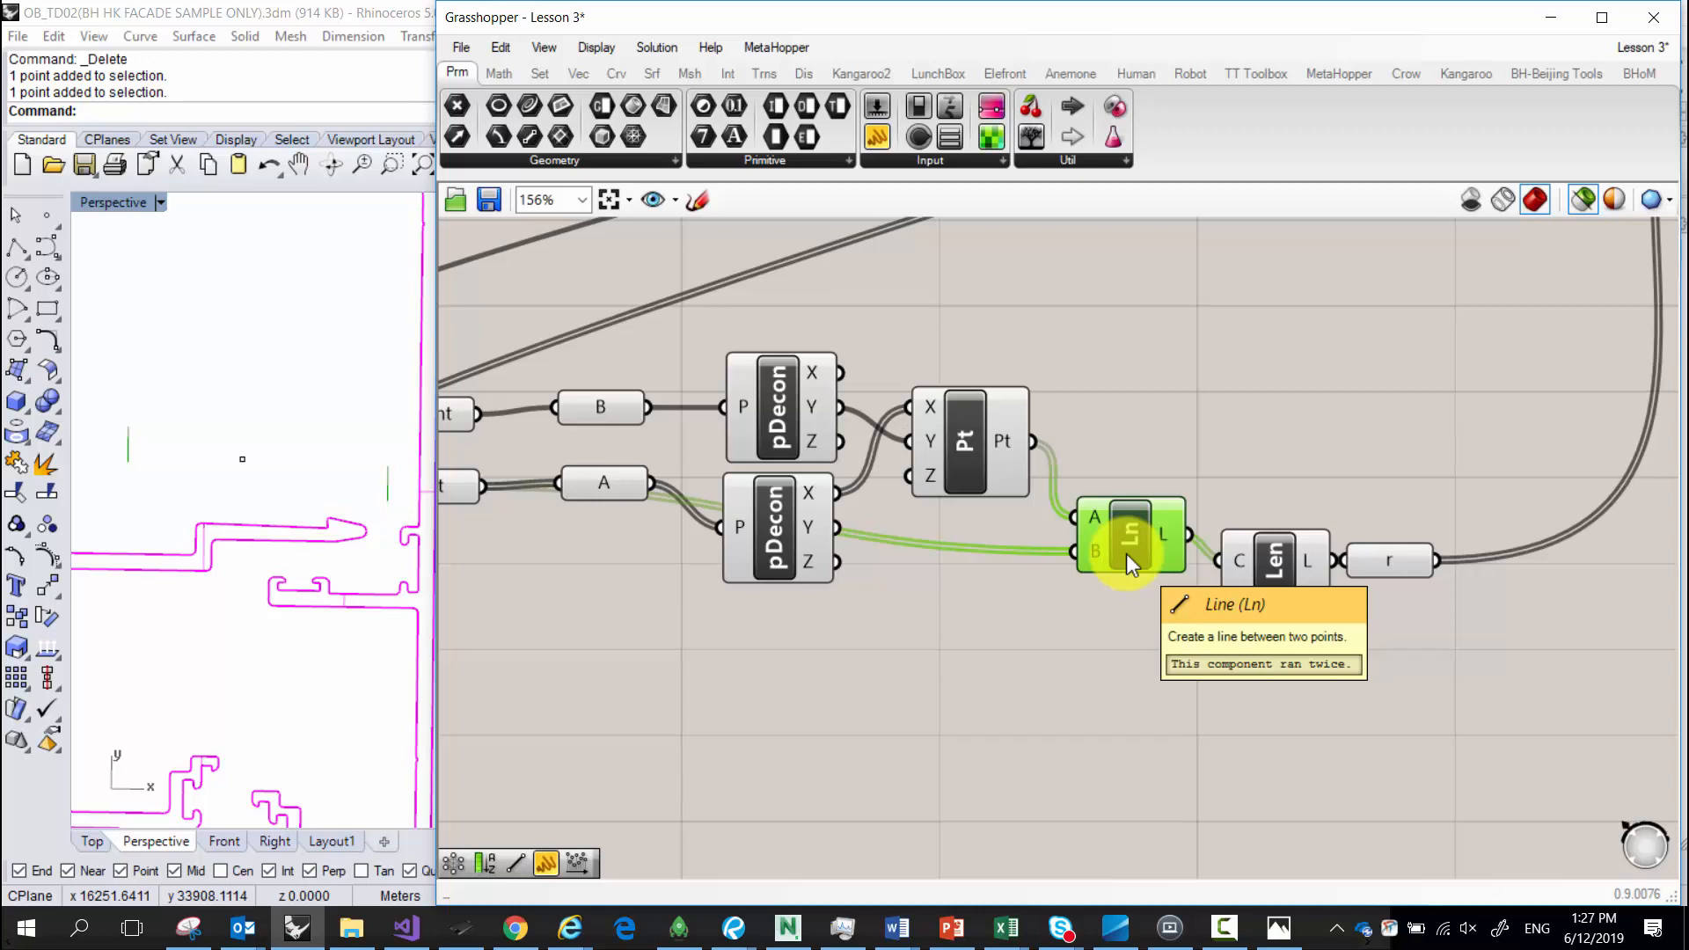
{"action": "scroll", "coordinate": [994, 532], "scroll_direction": "down", "scroll_amount": 5}
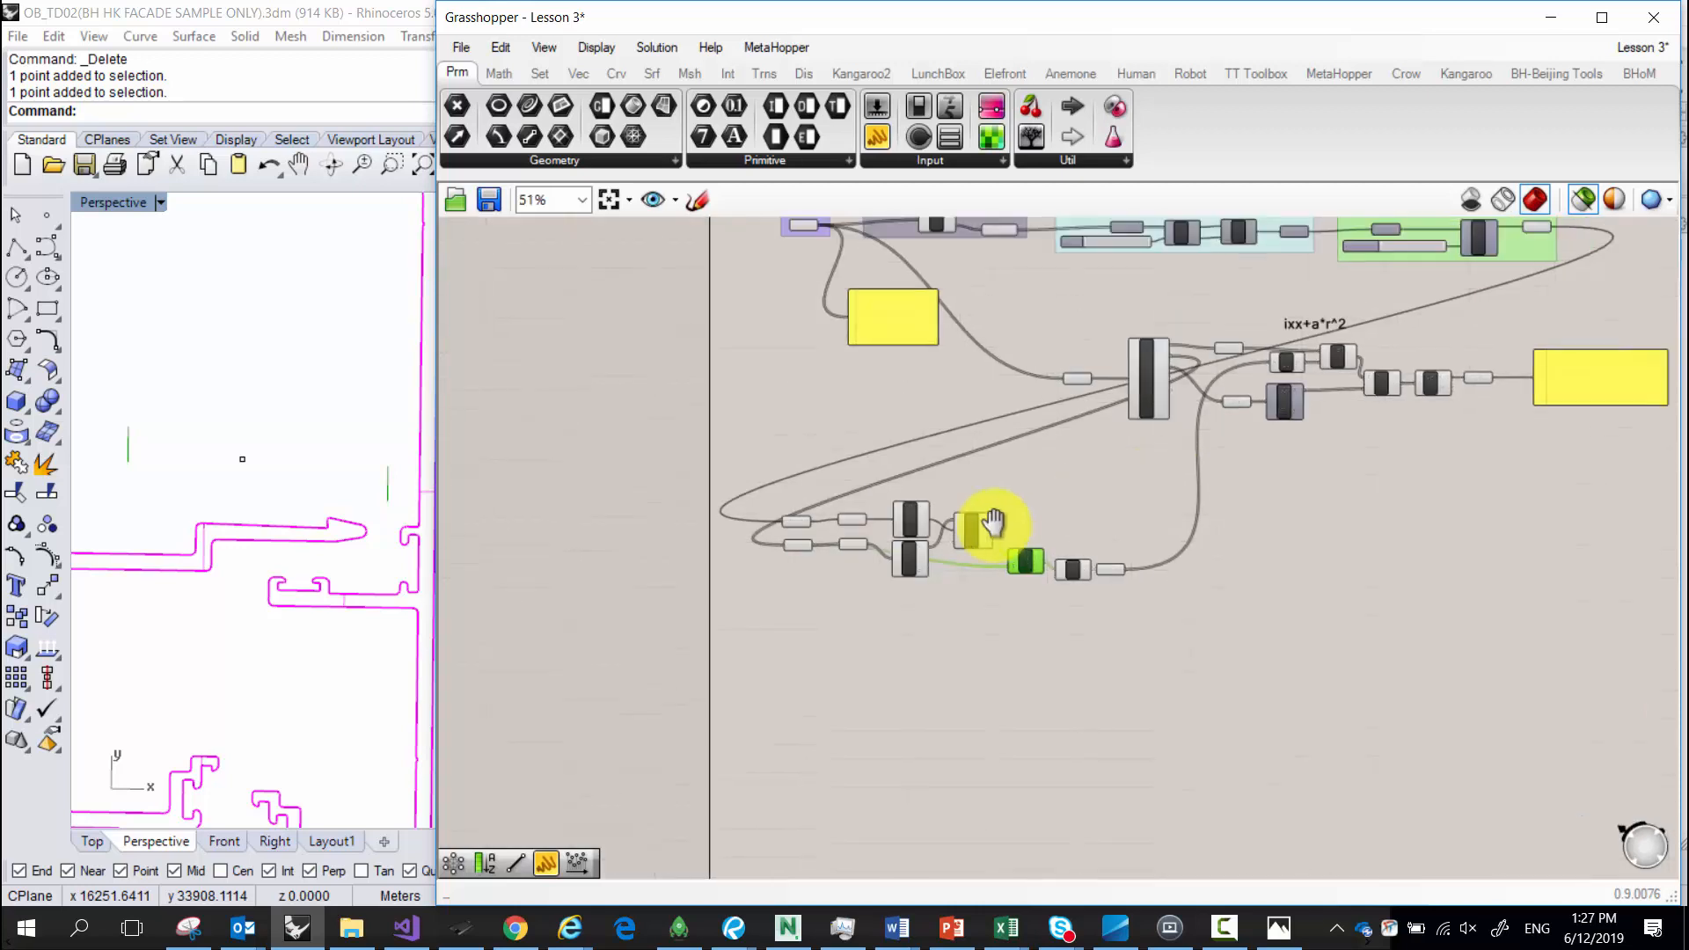
Move the left profile up and down in Rhino and watch how the final Ixx panel responds.
{"action": "scroll", "coordinate": [1100, 443], "scroll_direction": "up", "scroll_amount": 4}
{"action": "scroll", "coordinate": [1354, 435], "scroll_direction": "down", "scroll_amount": 3}
{"action": "scroll", "coordinate": [1289, 412], "scroll_direction": "up", "scroll_amount": 4}
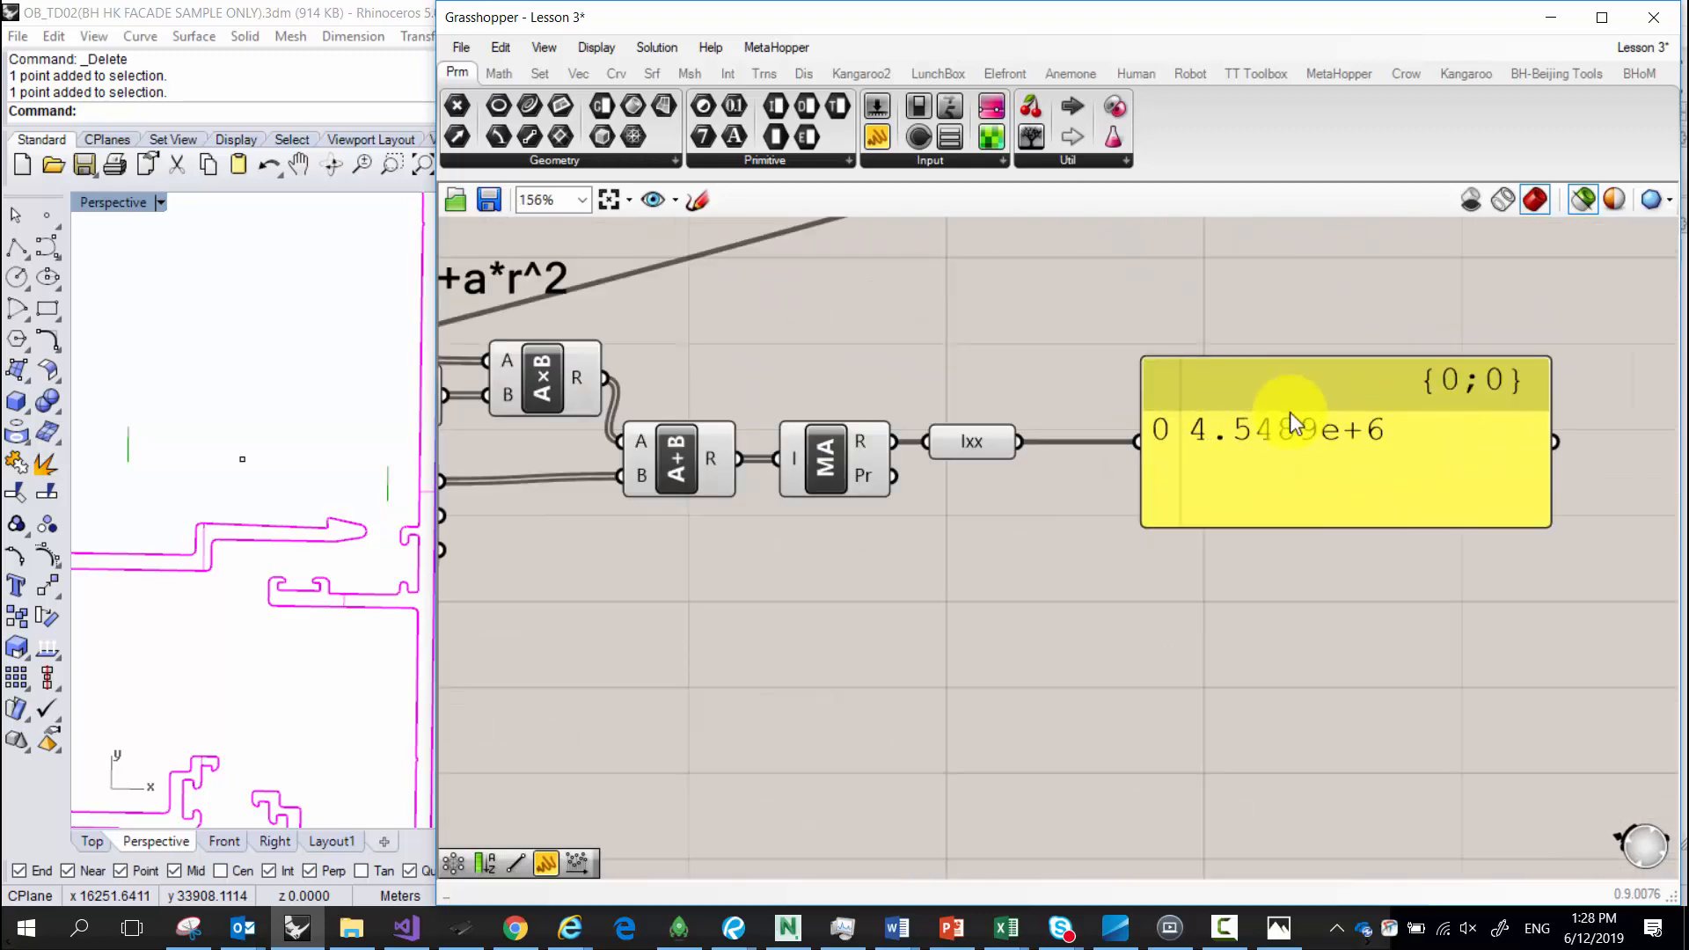
{"action": "scroll", "coordinate": [1169, 477], "scroll_direction": "down", "scroll_amount": 3}
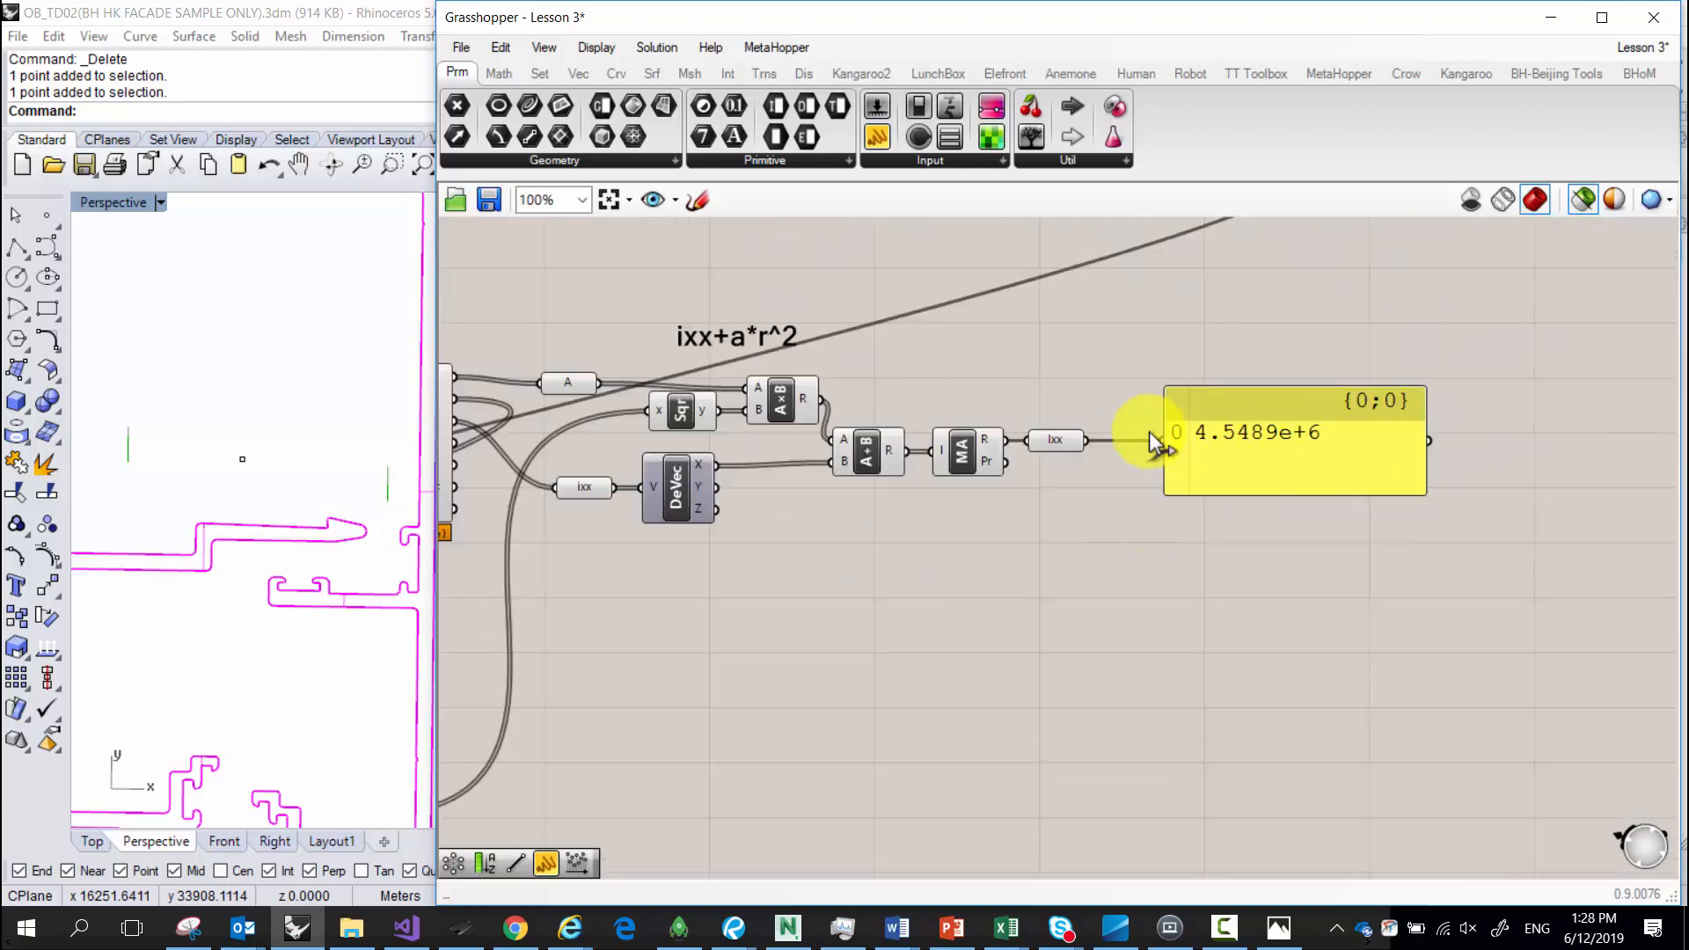
{"action": "left_click", "coordinate": [238, 536]}
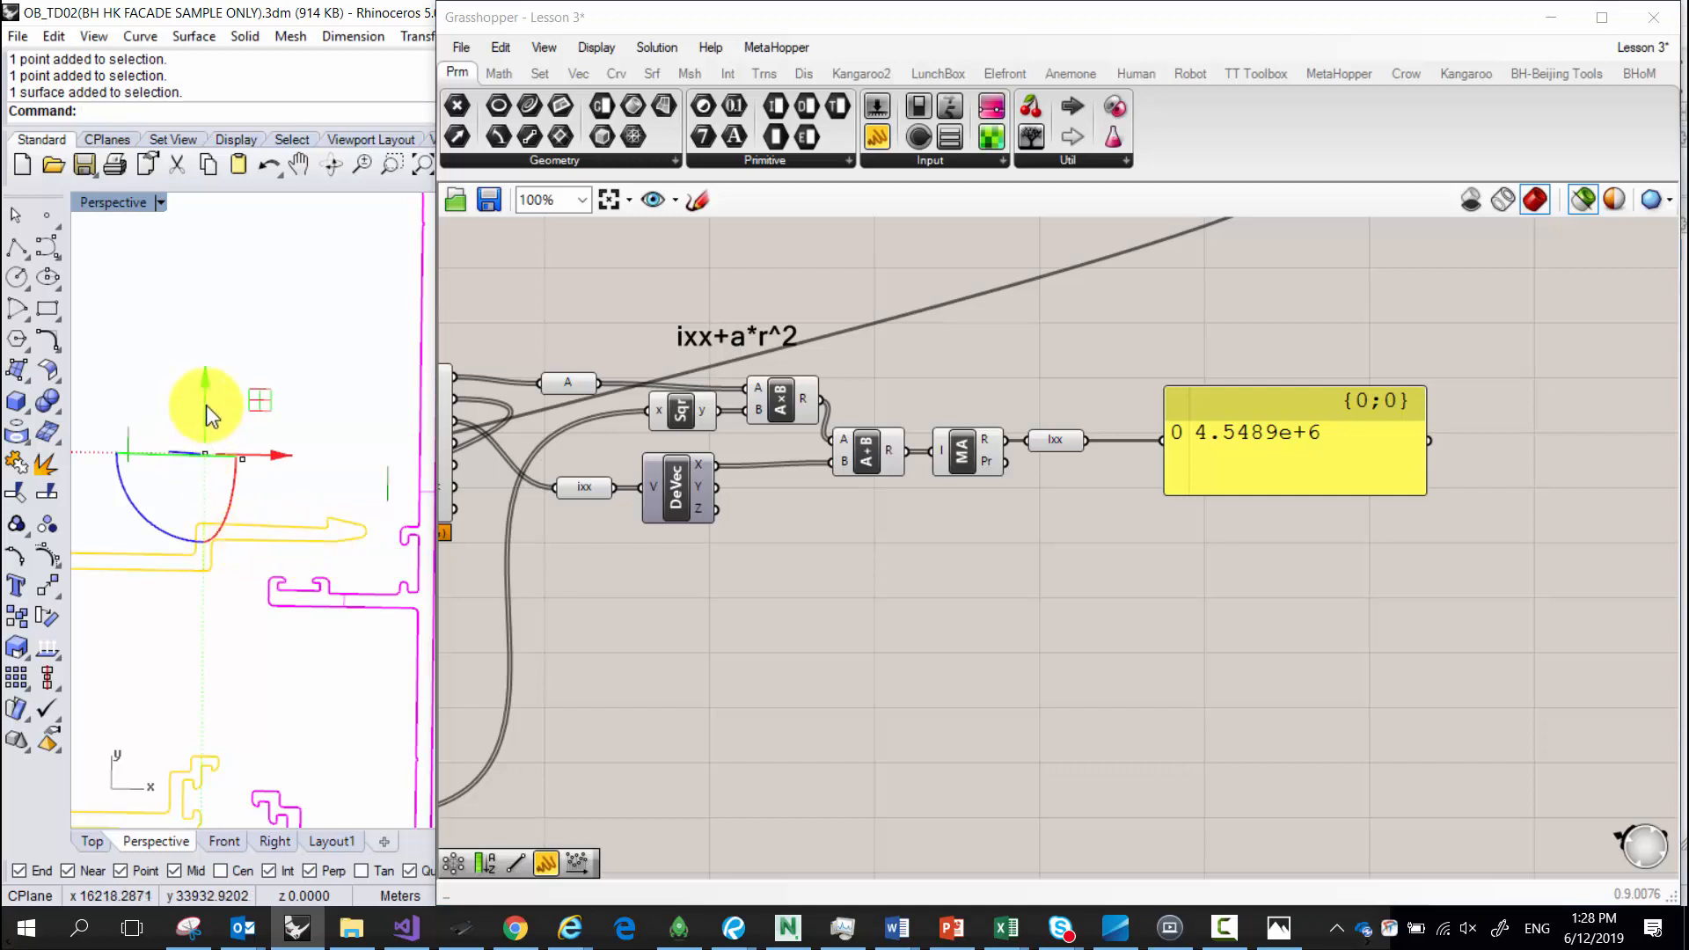
{"action": "left_click_drag", "start_coordinate": [206, 404], "coordinate": [199, 432]}
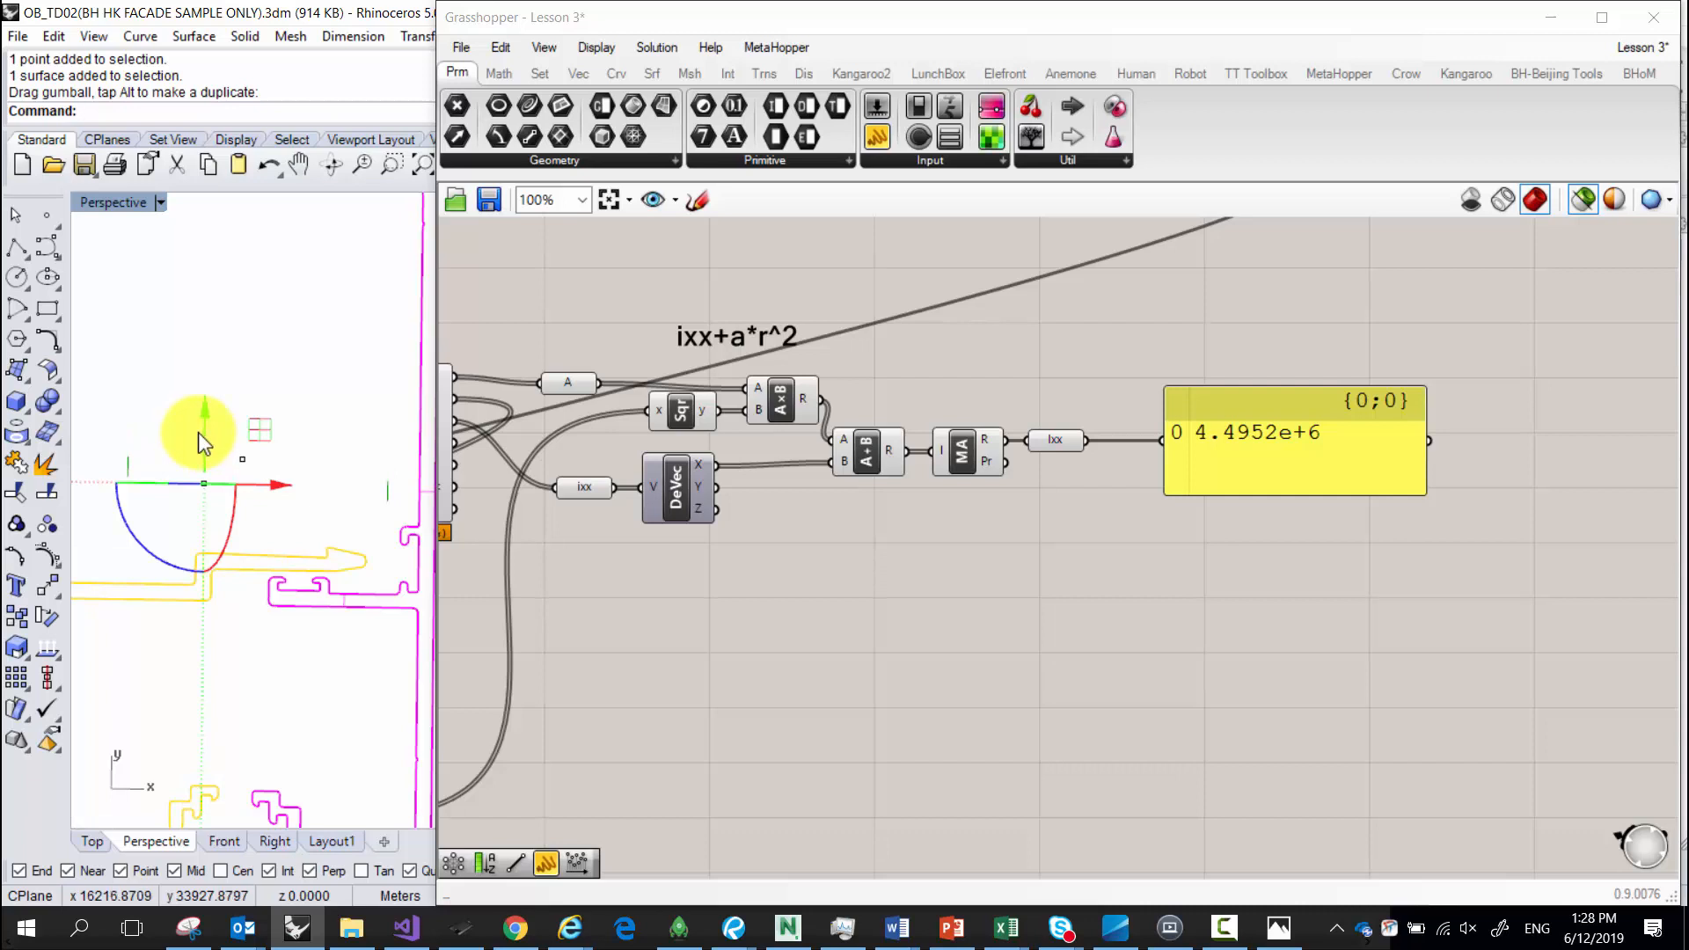
{"action": "left_click_drag", "start_coordinate": [248, 484], "coordinate": [226, 392]}
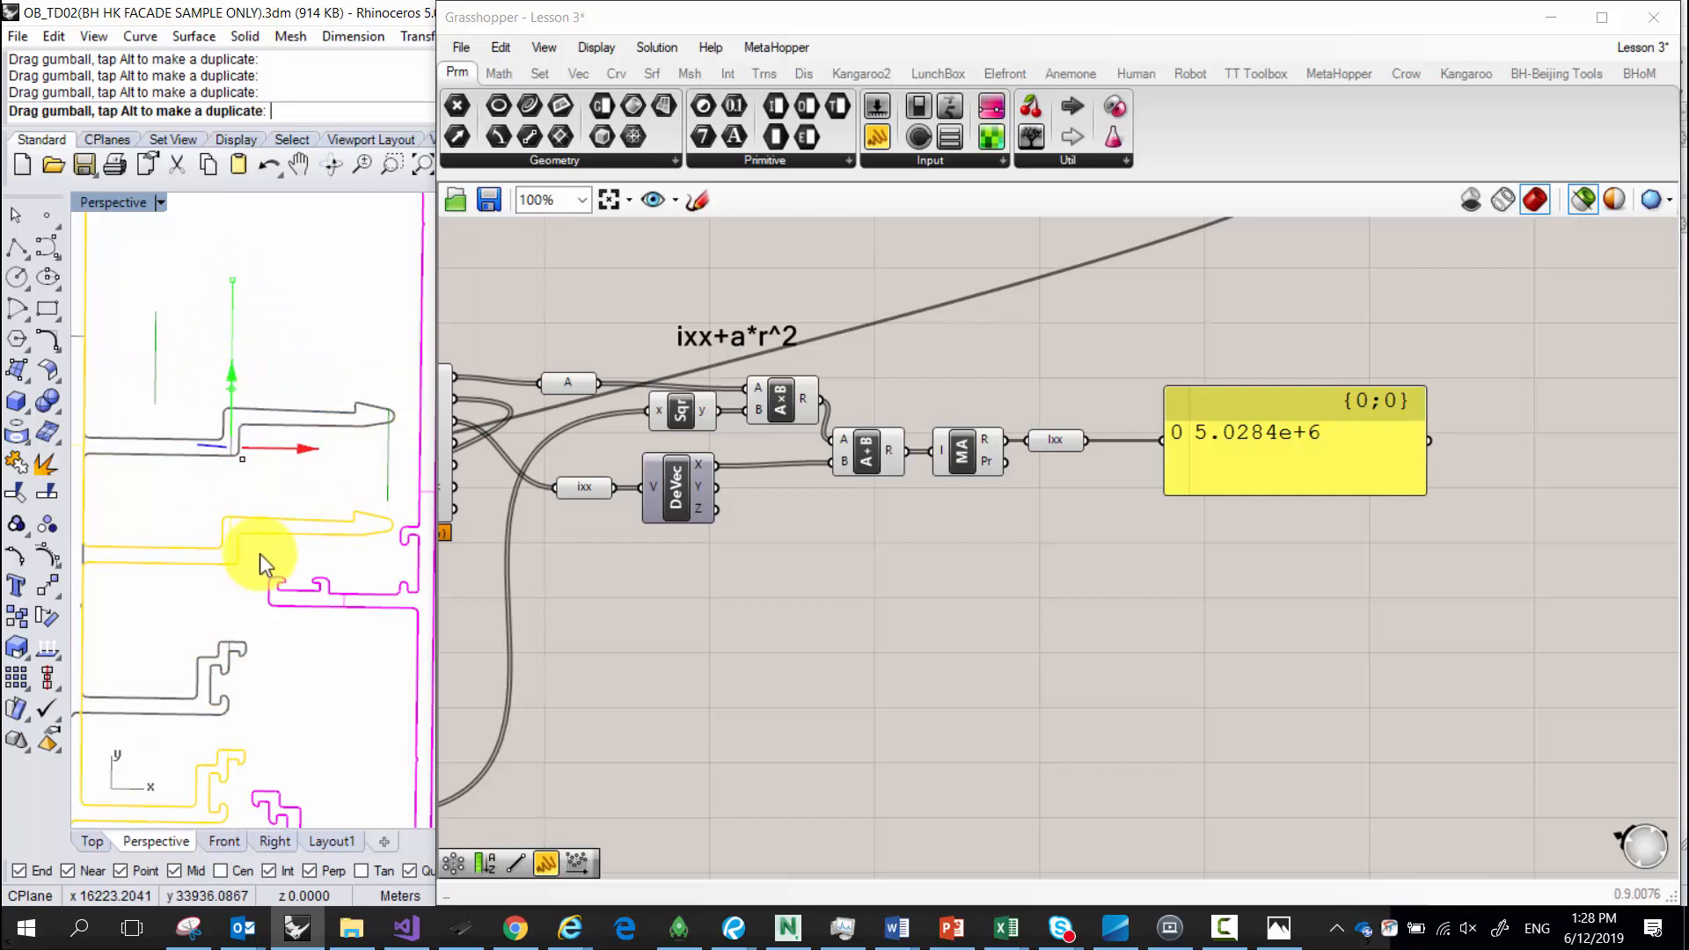
{"action": "left_click_drag", "start_coordinate": [261, 553], "coordinate": [260, 553]}
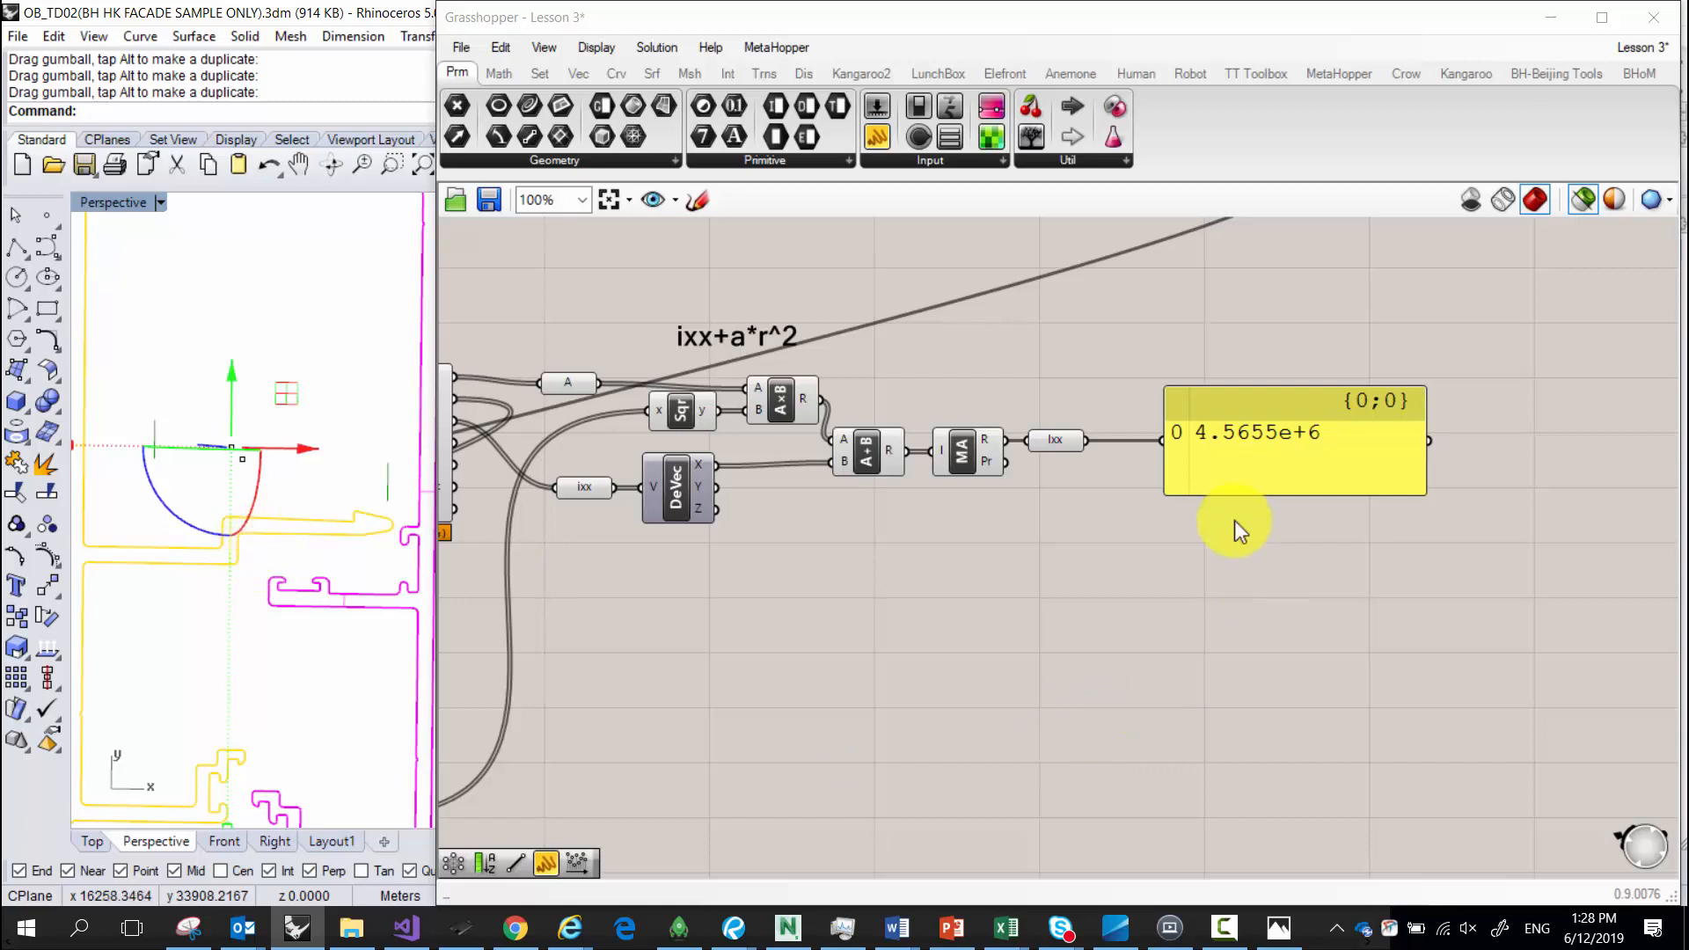
{"action": "left_click", "coordinate": [1252, 429]}
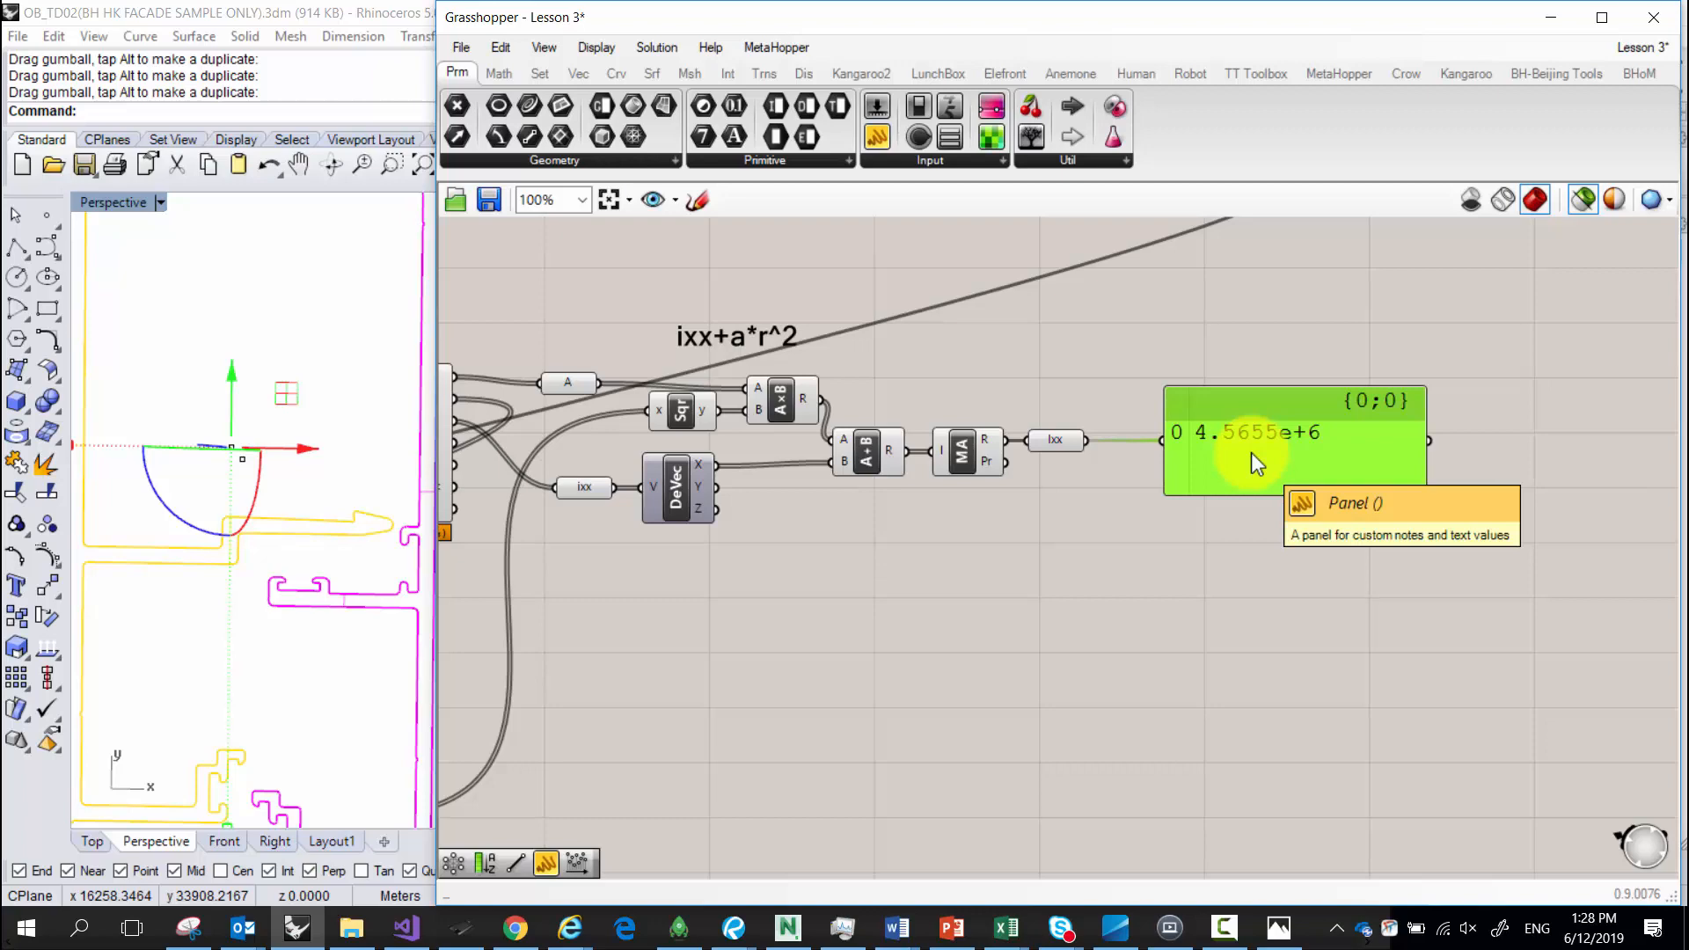
Review the definition by highlighting the distance r components and the ixx+a*r^2 components in turn.
{"action": "scroll", "coordinate": [1253, 457], "scroll_direction": "up", "scroll_amount": 1}
{"action": "scroll", "coordinate": [1222, 471], "scroll_direction": "down", "scroll_amount": 4}
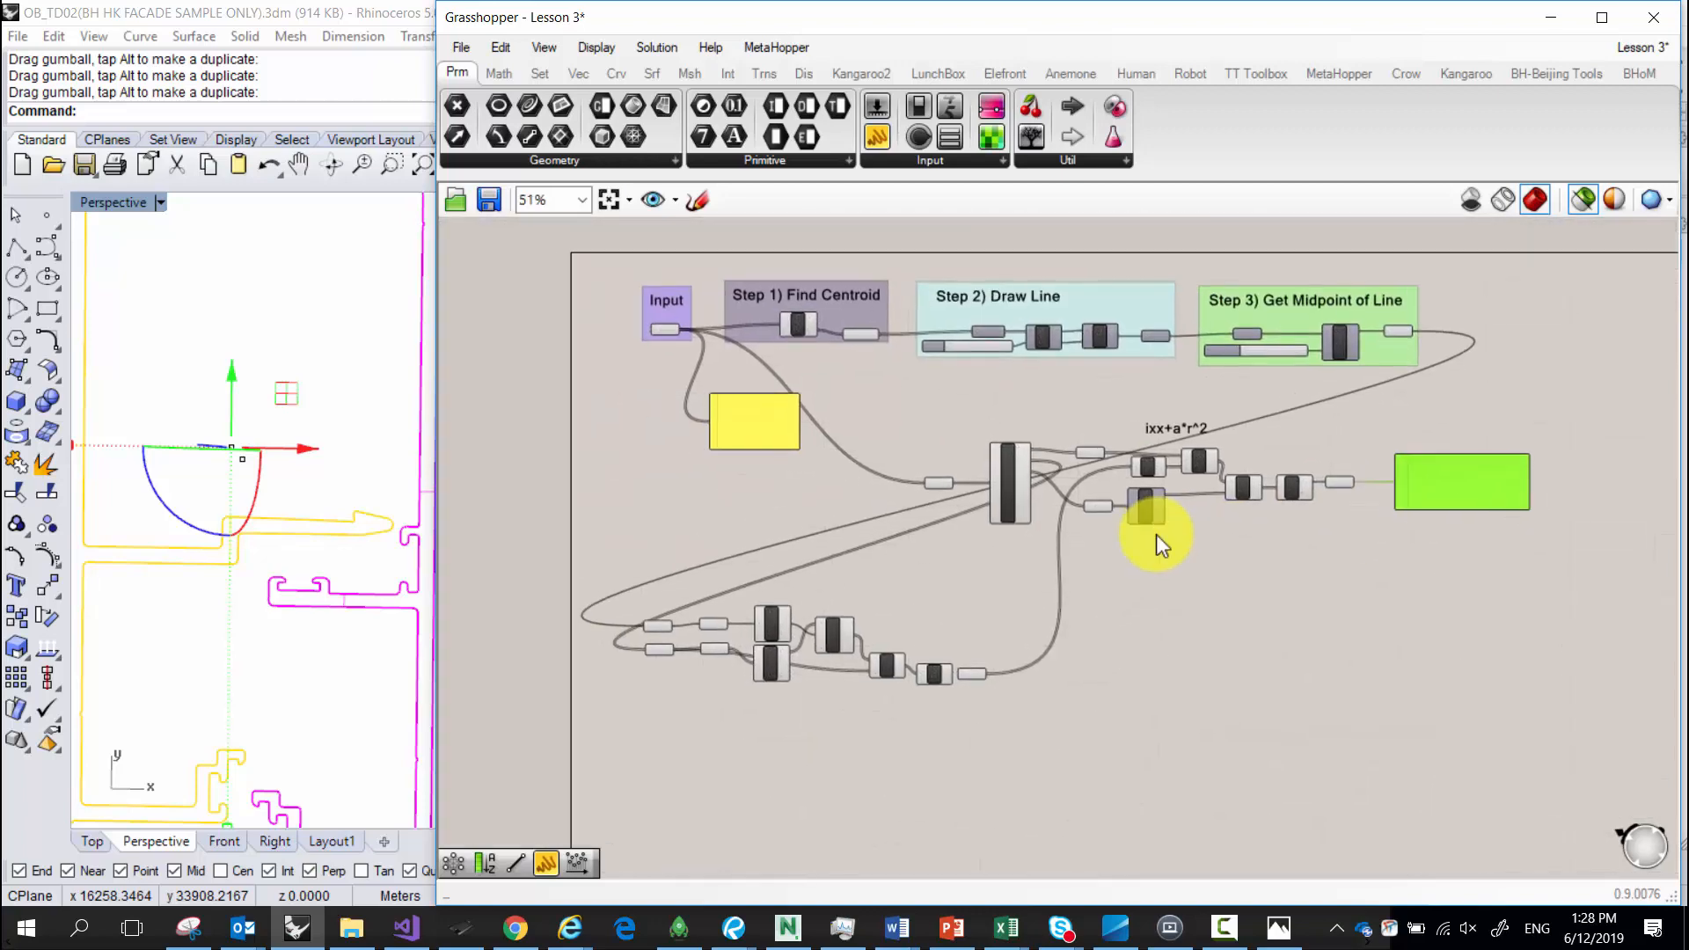
{"action": "scroll", "coordinate": [863, 445], "scroll_direction": "up", "scroll_amount": 1}
{"action": "left_click", "coordinate": [1459, 550]}
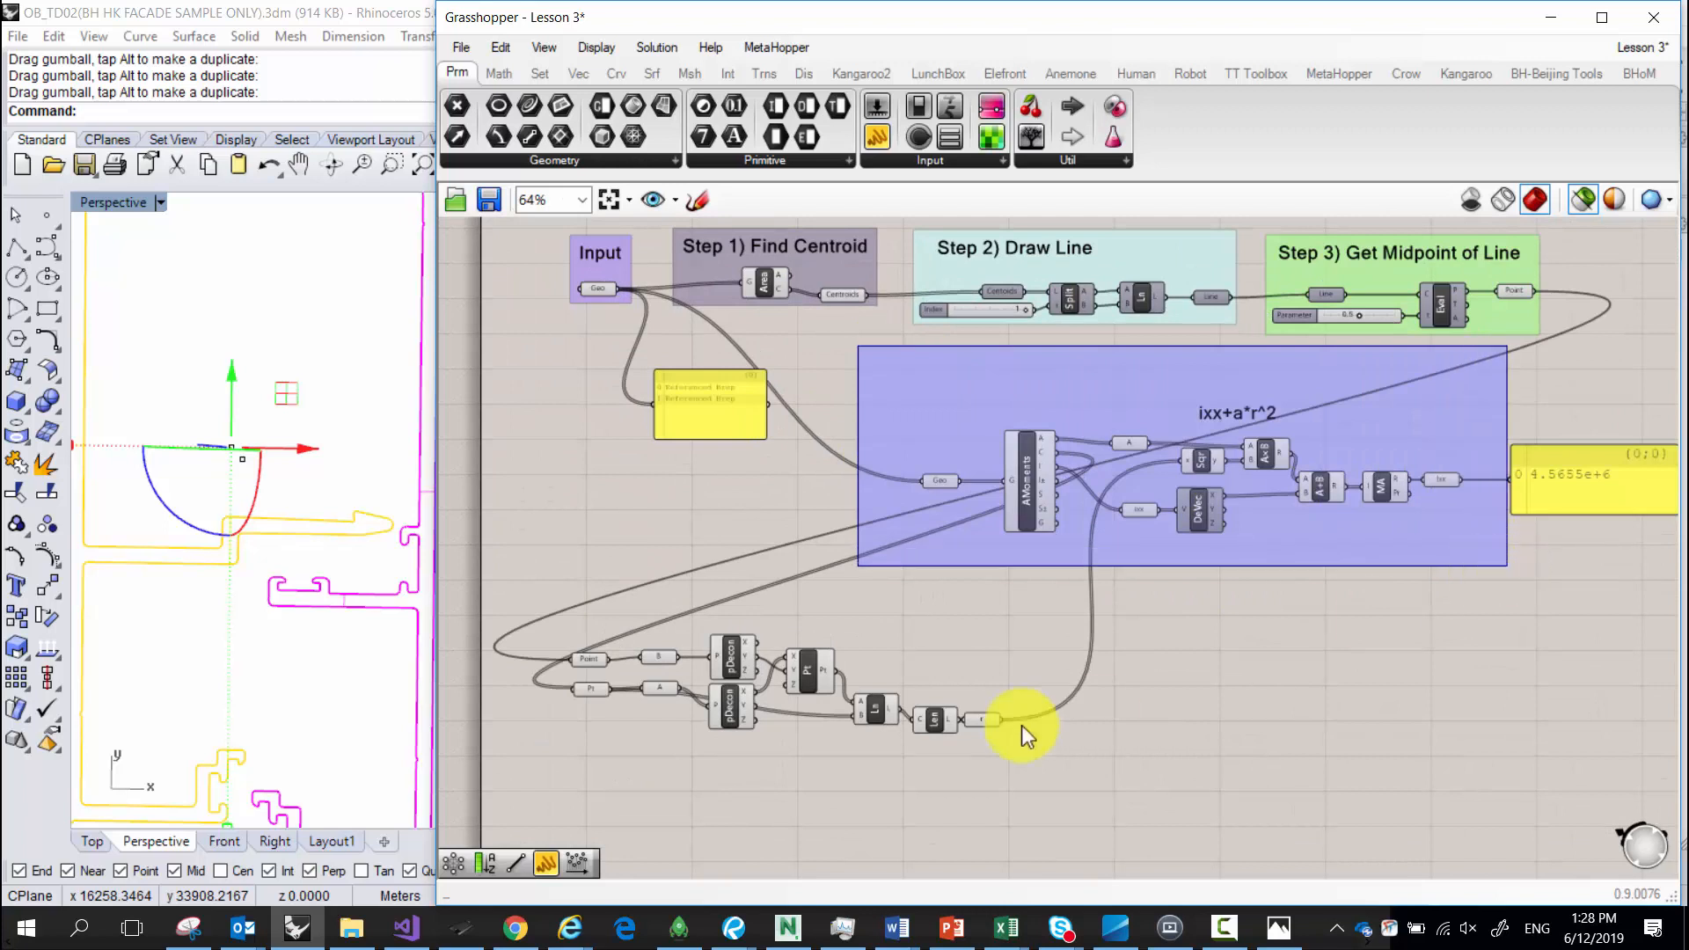
{"action": "left_click_drag", "start_coordinate": [508, 538], "coordinate": [923, 589]}
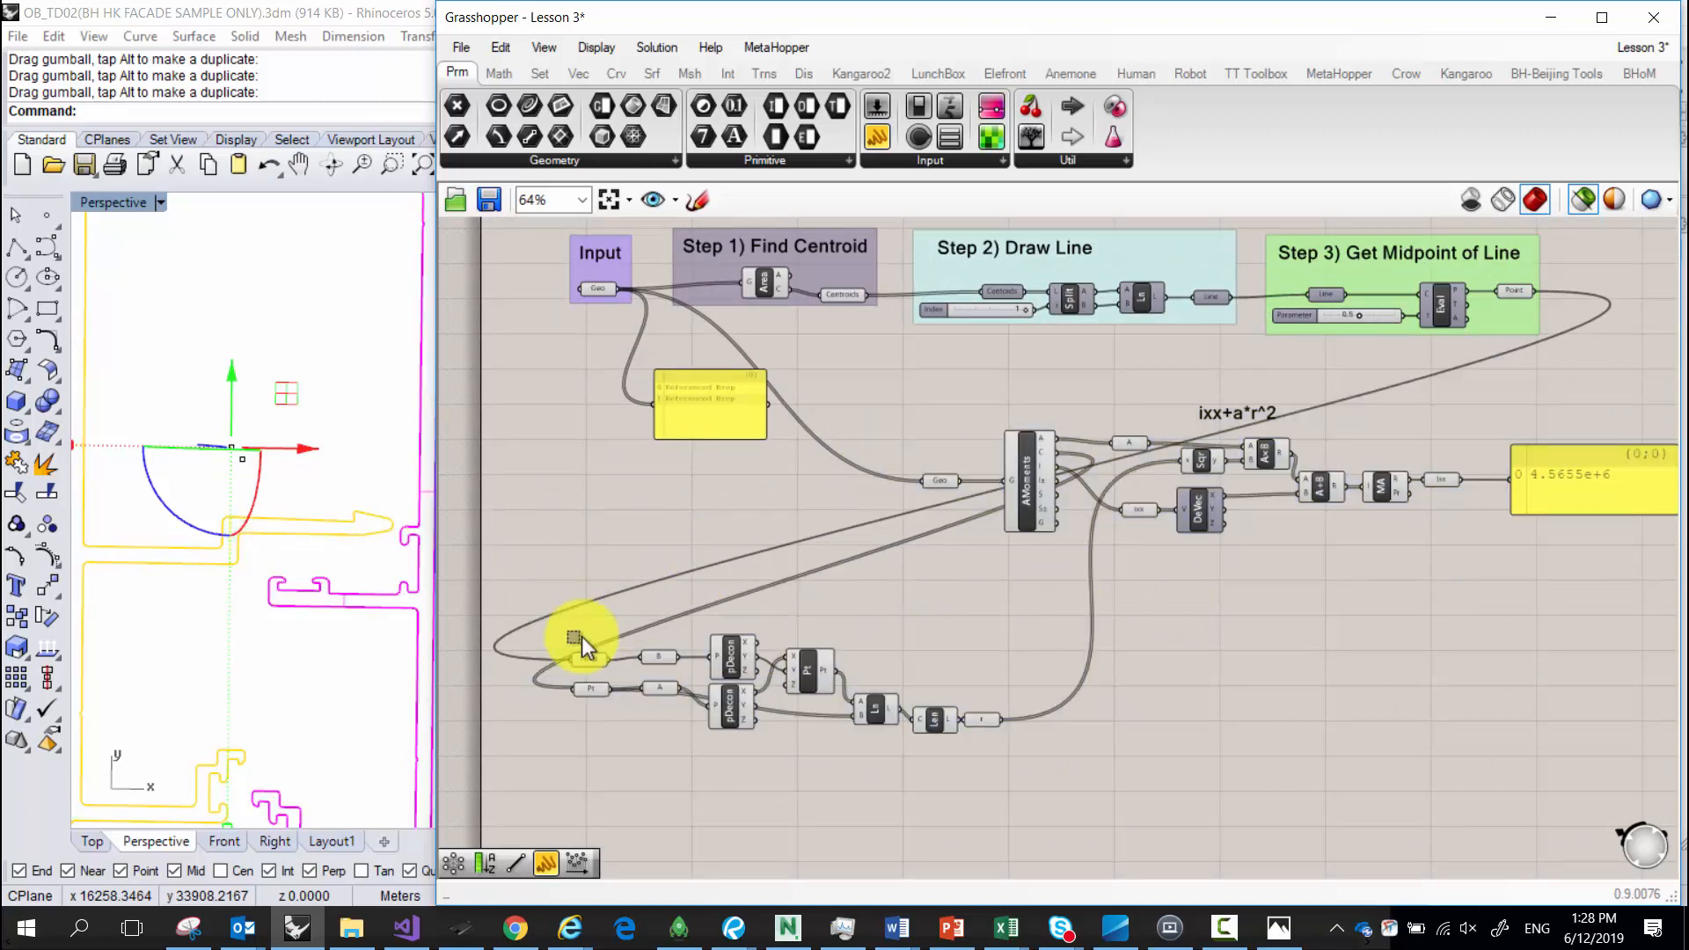
{"action": "left_click_drag", "start_coordinate": [525, 565], "coordinate": [1145, 804]}
{"action": "left_click_drag", "start_coordinate": [883, 384], "coordinate": [1482, 551]}
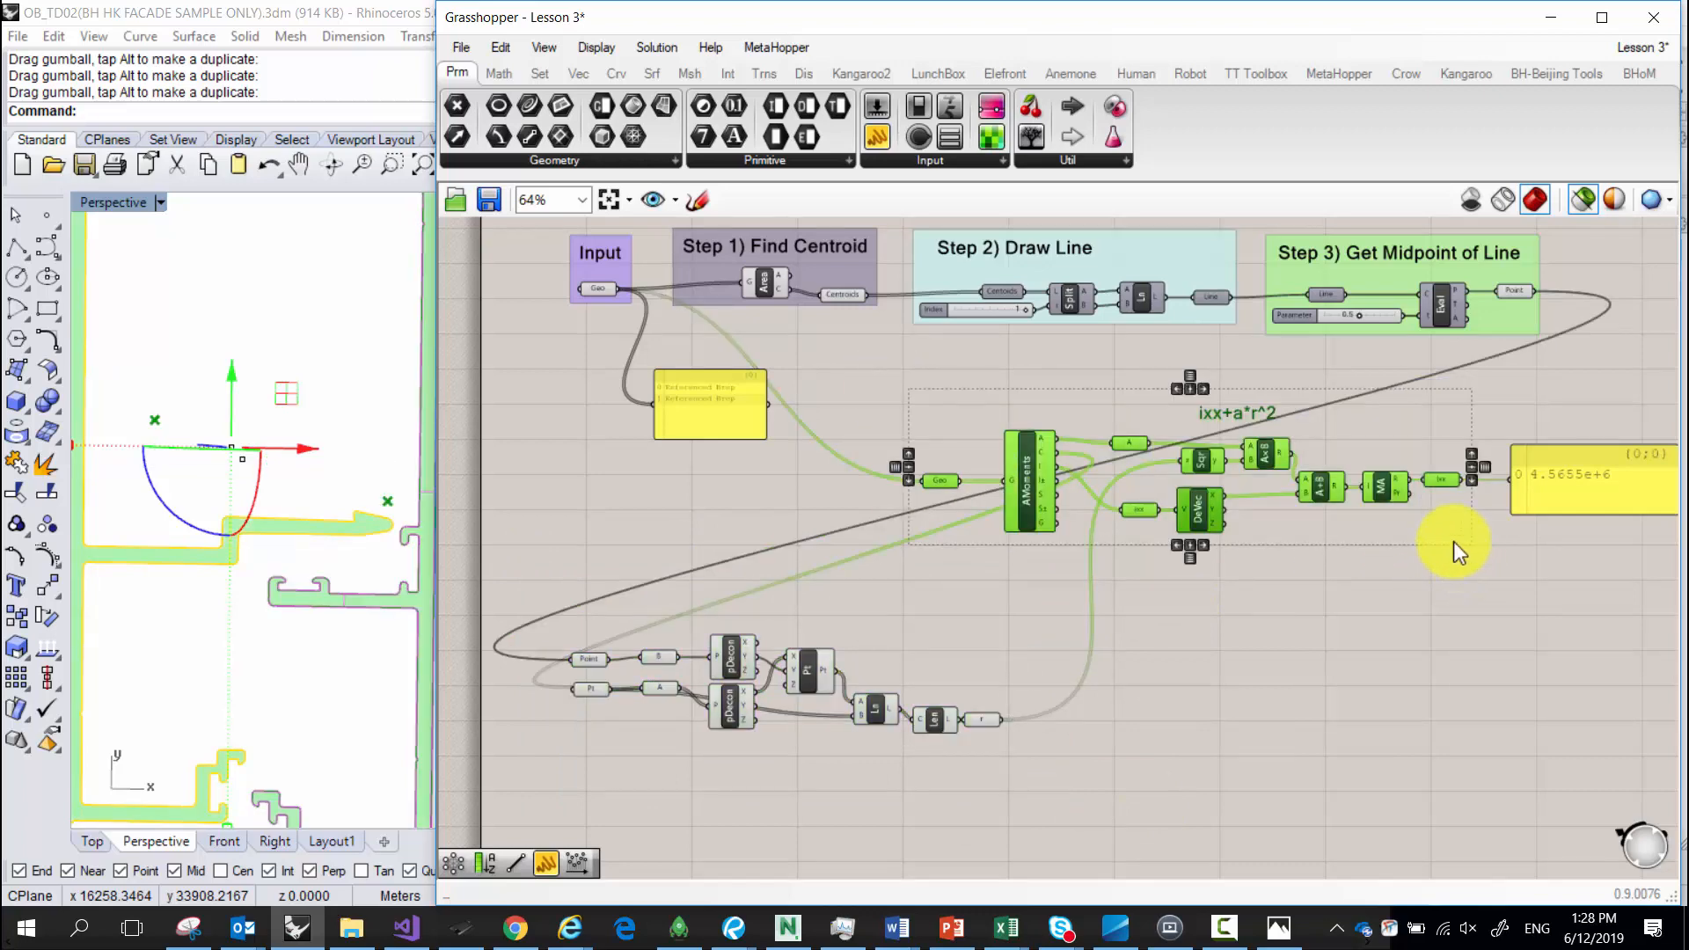
View the Output group at the end of the definition and clear the component selection.
{"action": "right_click_drag", "start_coordinate": [1247, 628], "coordinate": [1047, 521]}
{"action": "scroll", "coordinate": [1340, 412], "scroll_direction": "down", "scroll_amount": 1}
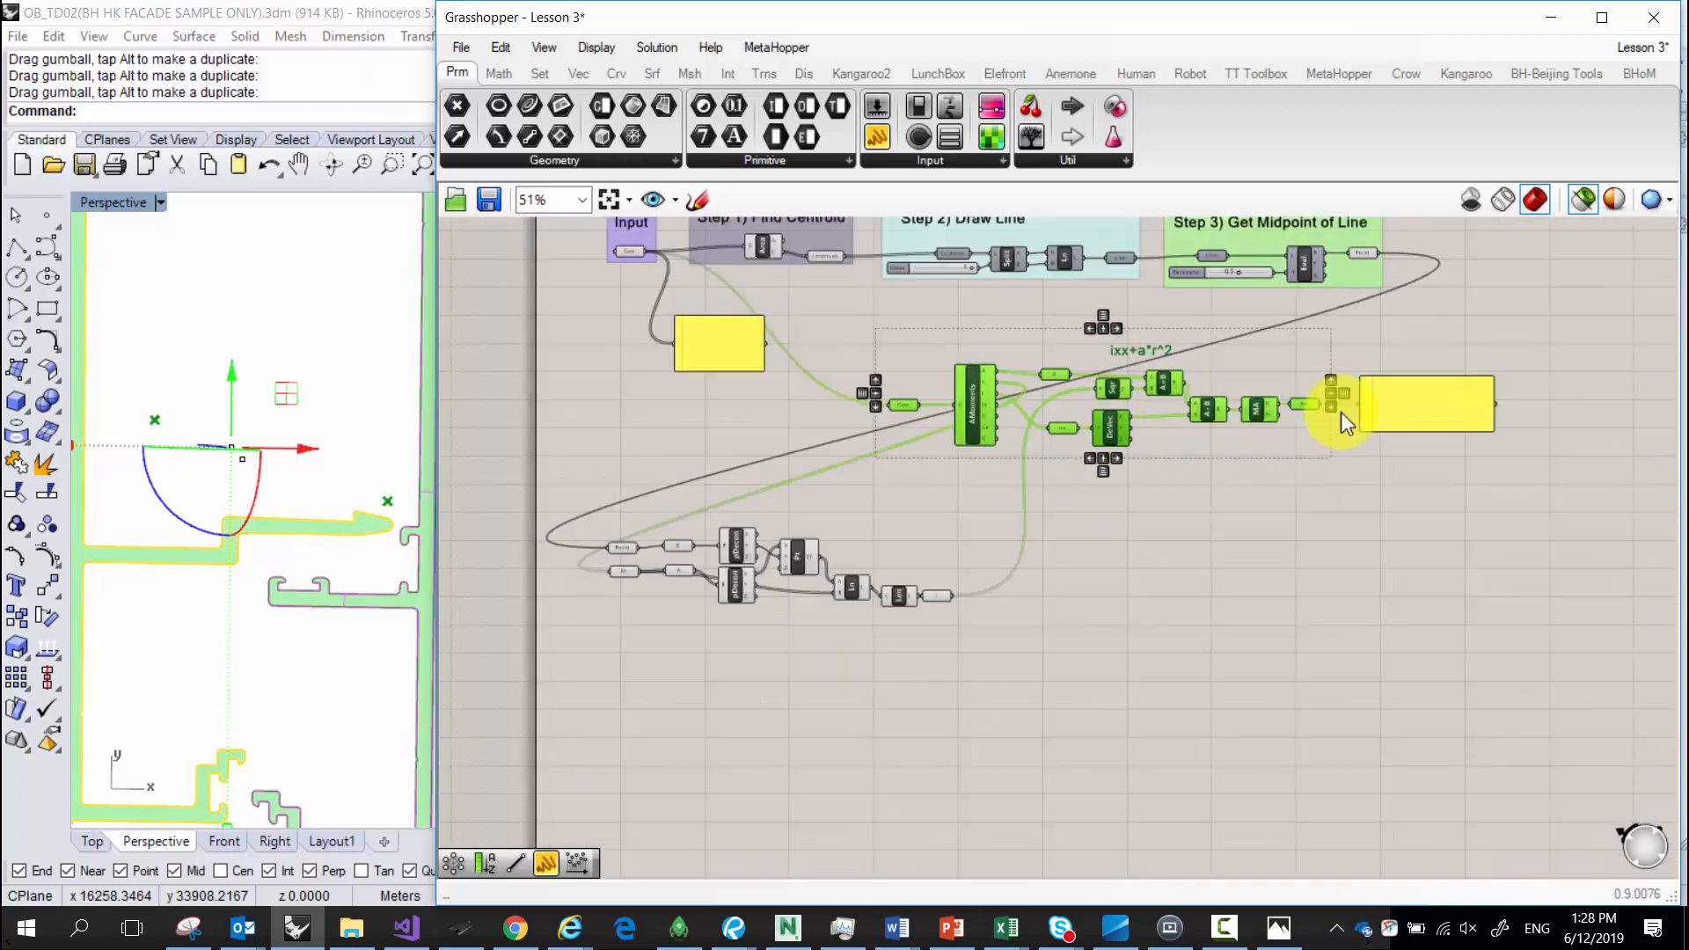
{"action": "scroll", "coordinate": [1154, 325], "scroll_direction": "up", "scroll_amount": 3}
{"action": "scroll", "coordinate": [995, 405], "scroll_direction": "down", "scroll_amount": 2}
{"action": "right_click_drag", "start_coordinate": [995, 405], "coordinate": [894, 351]}
{"action": "scroll", "coordinate": [1451, 445], "scroll_direction": "up", "scroll_amount": 2}
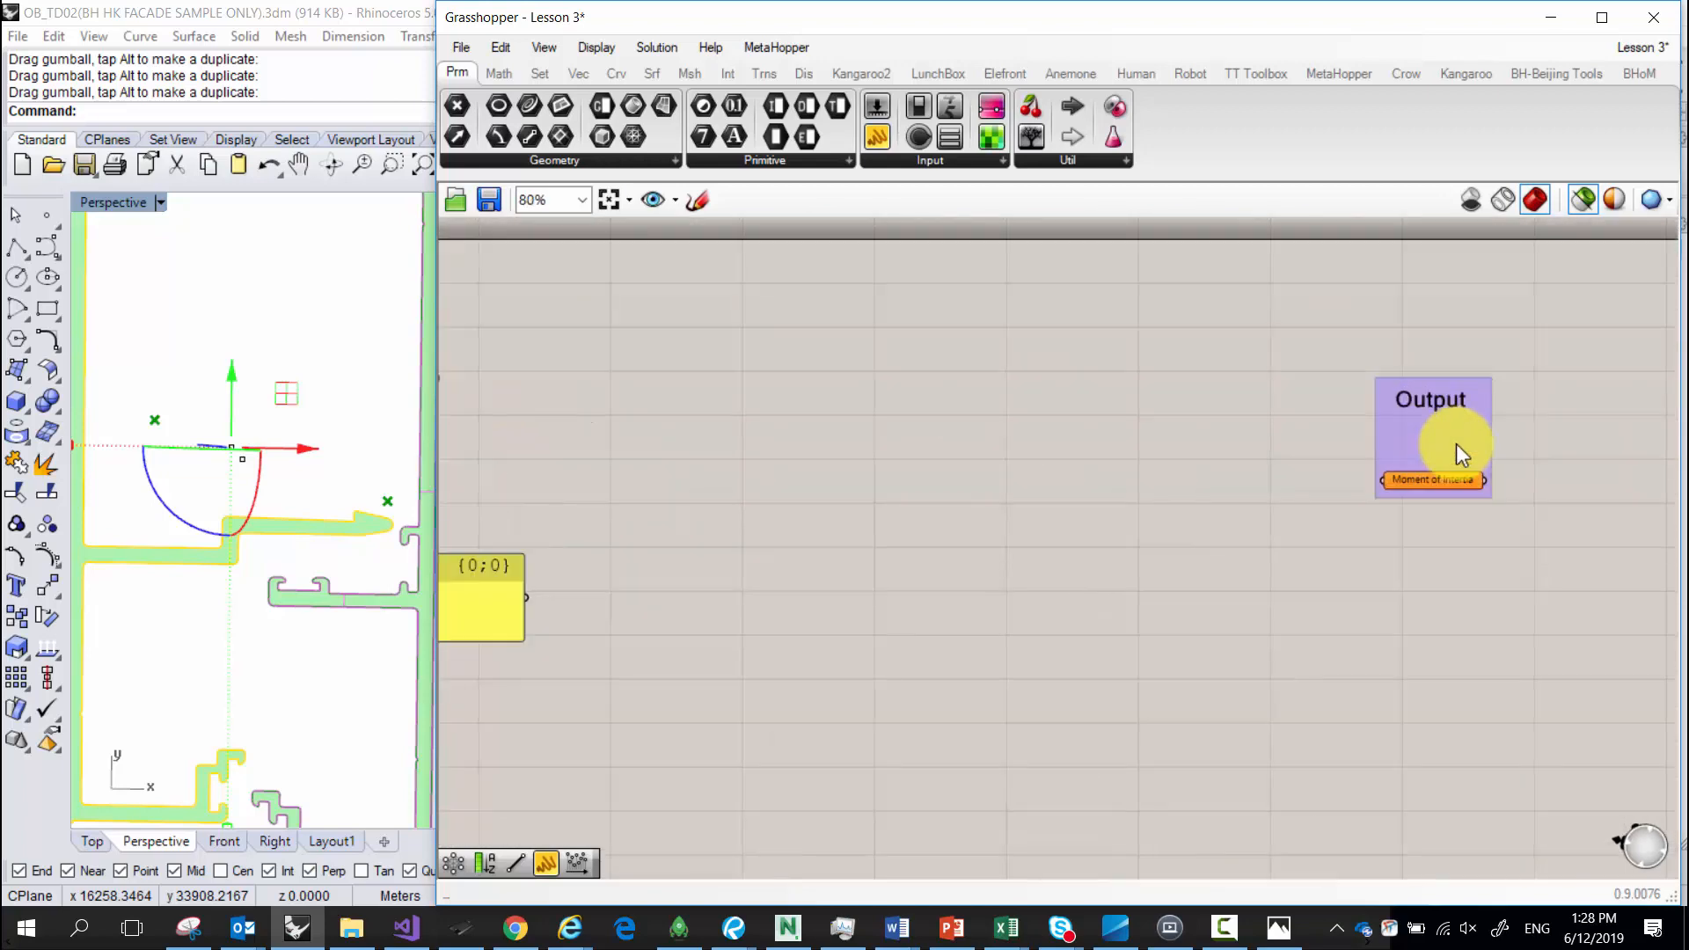
{"action": "left_click", "coordinate": [1168, 392]}
Examine the Geo parameter in the Input group and trace its connections through the definition.
{"action": "scroll", "coordinate": [1527, 488], "scroll_direction": "down", "scroll_amount": 3}
{"action": "scroll", "coordinate": [1527, 489], "scroll_direction": "down", "scroll_amount": 2}
{"action": "scroll", "coordinate": [717, 444], "scroll_direction": "up", "scroll_amount": 5}
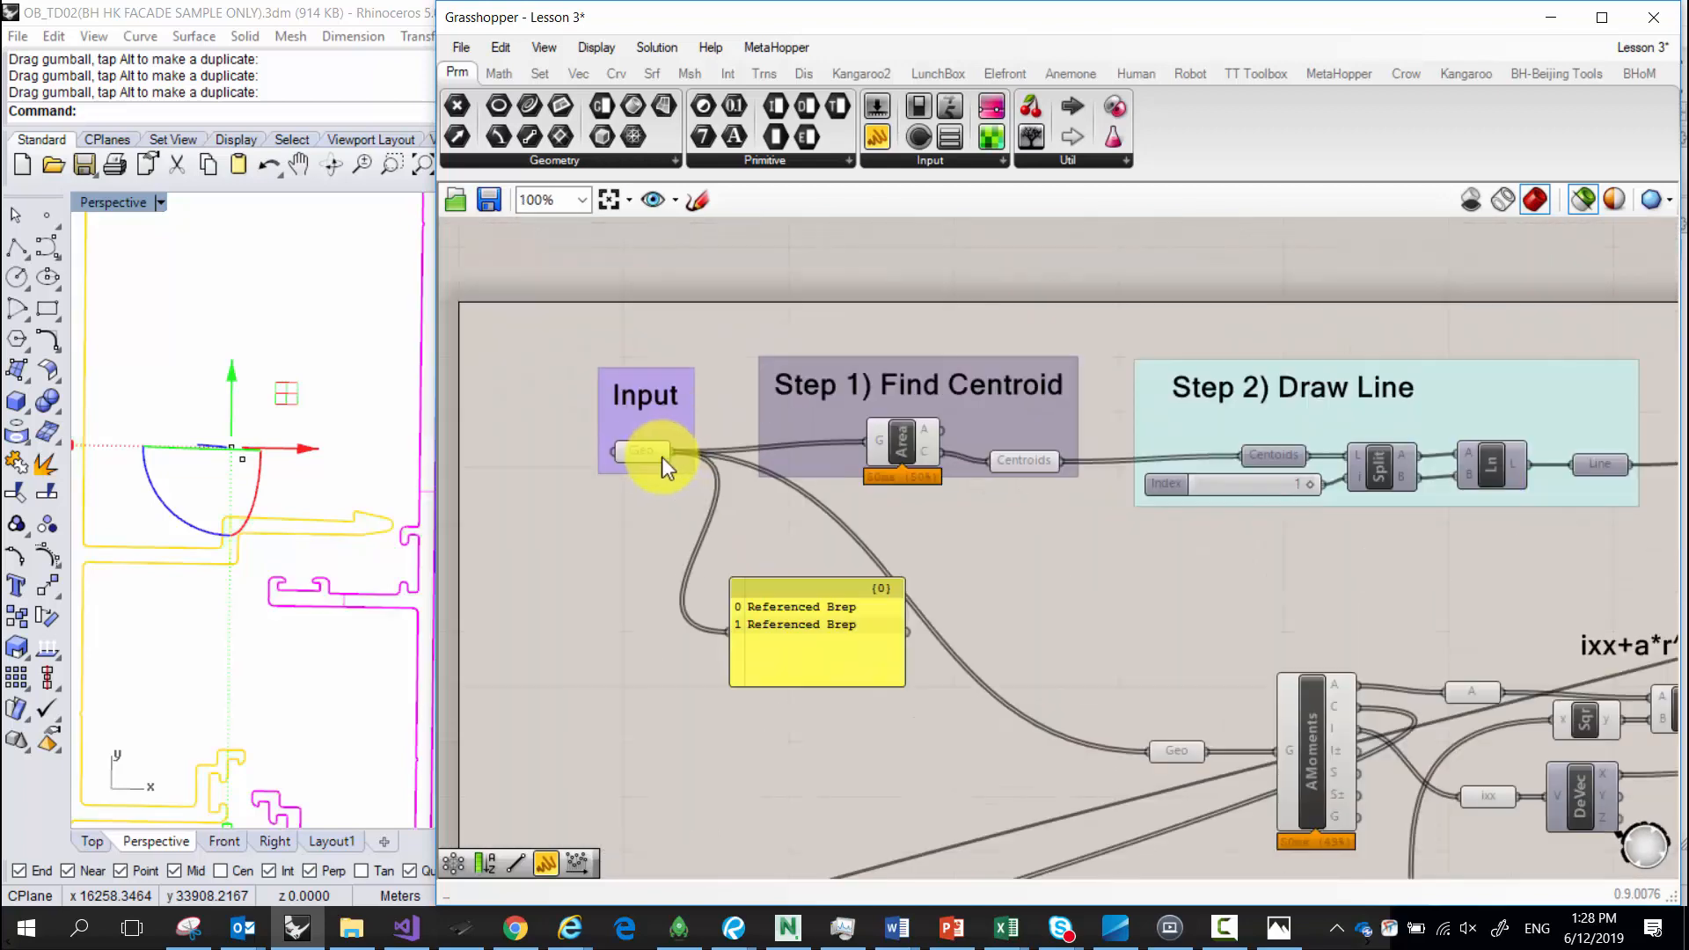
{"action": "left_click", "coordinate": [642, 454]}
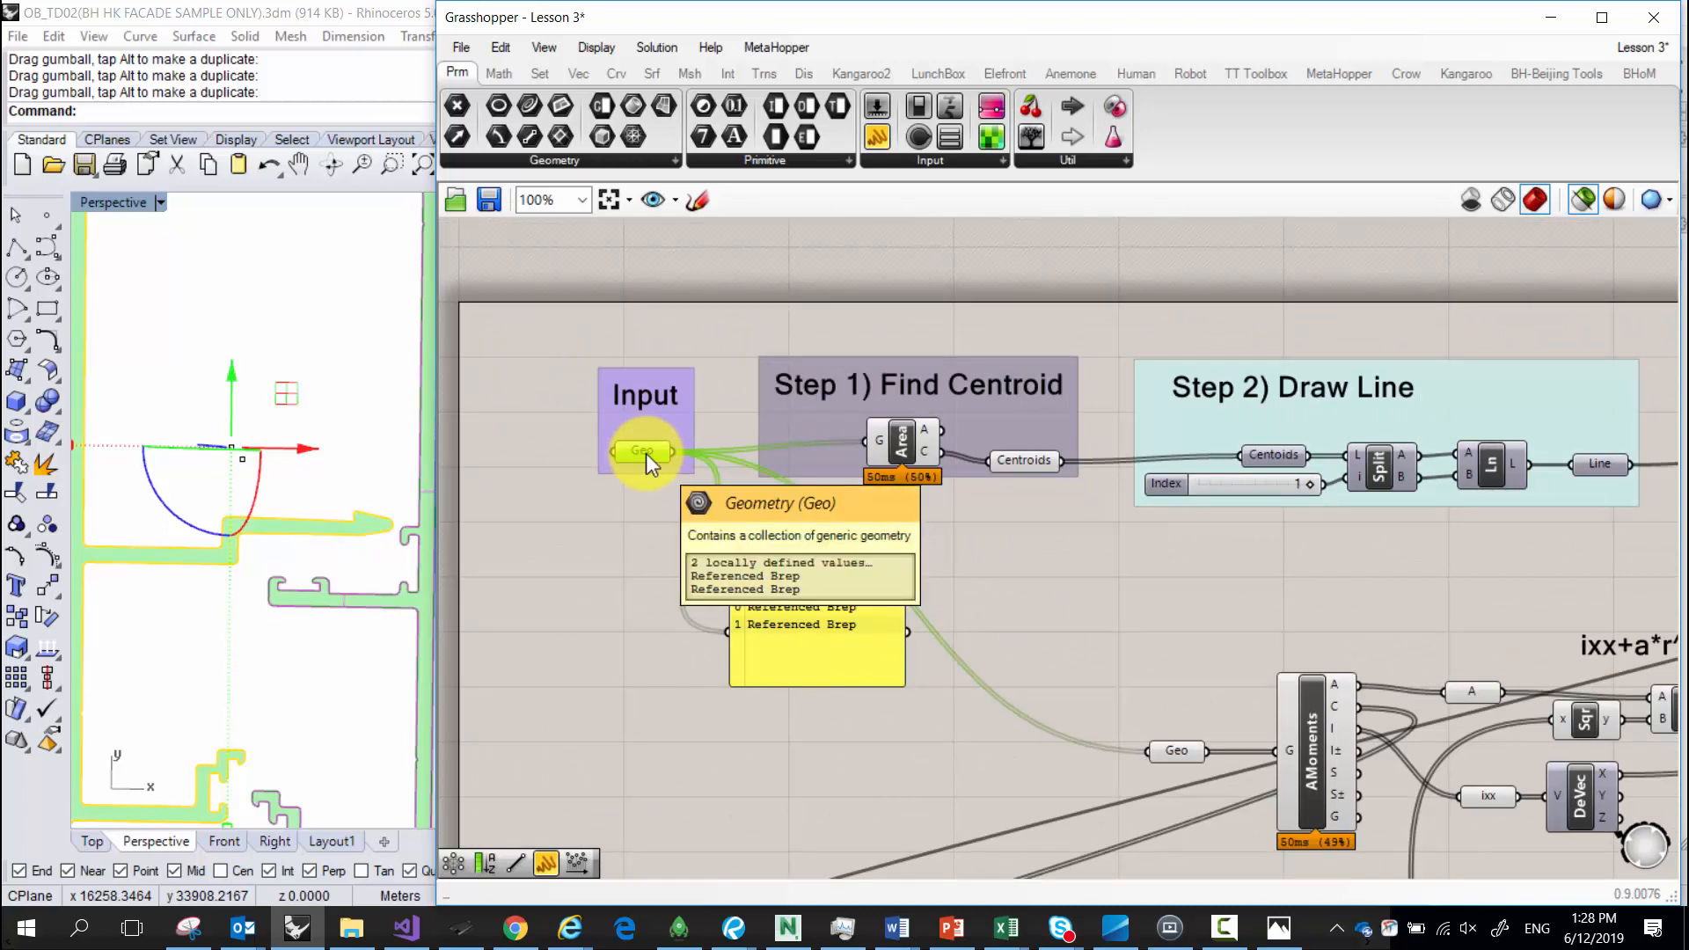
{"action": "scroll", "coordinate": [1003, 520], "scroll_direction": "down", "scroll_amount": 2}
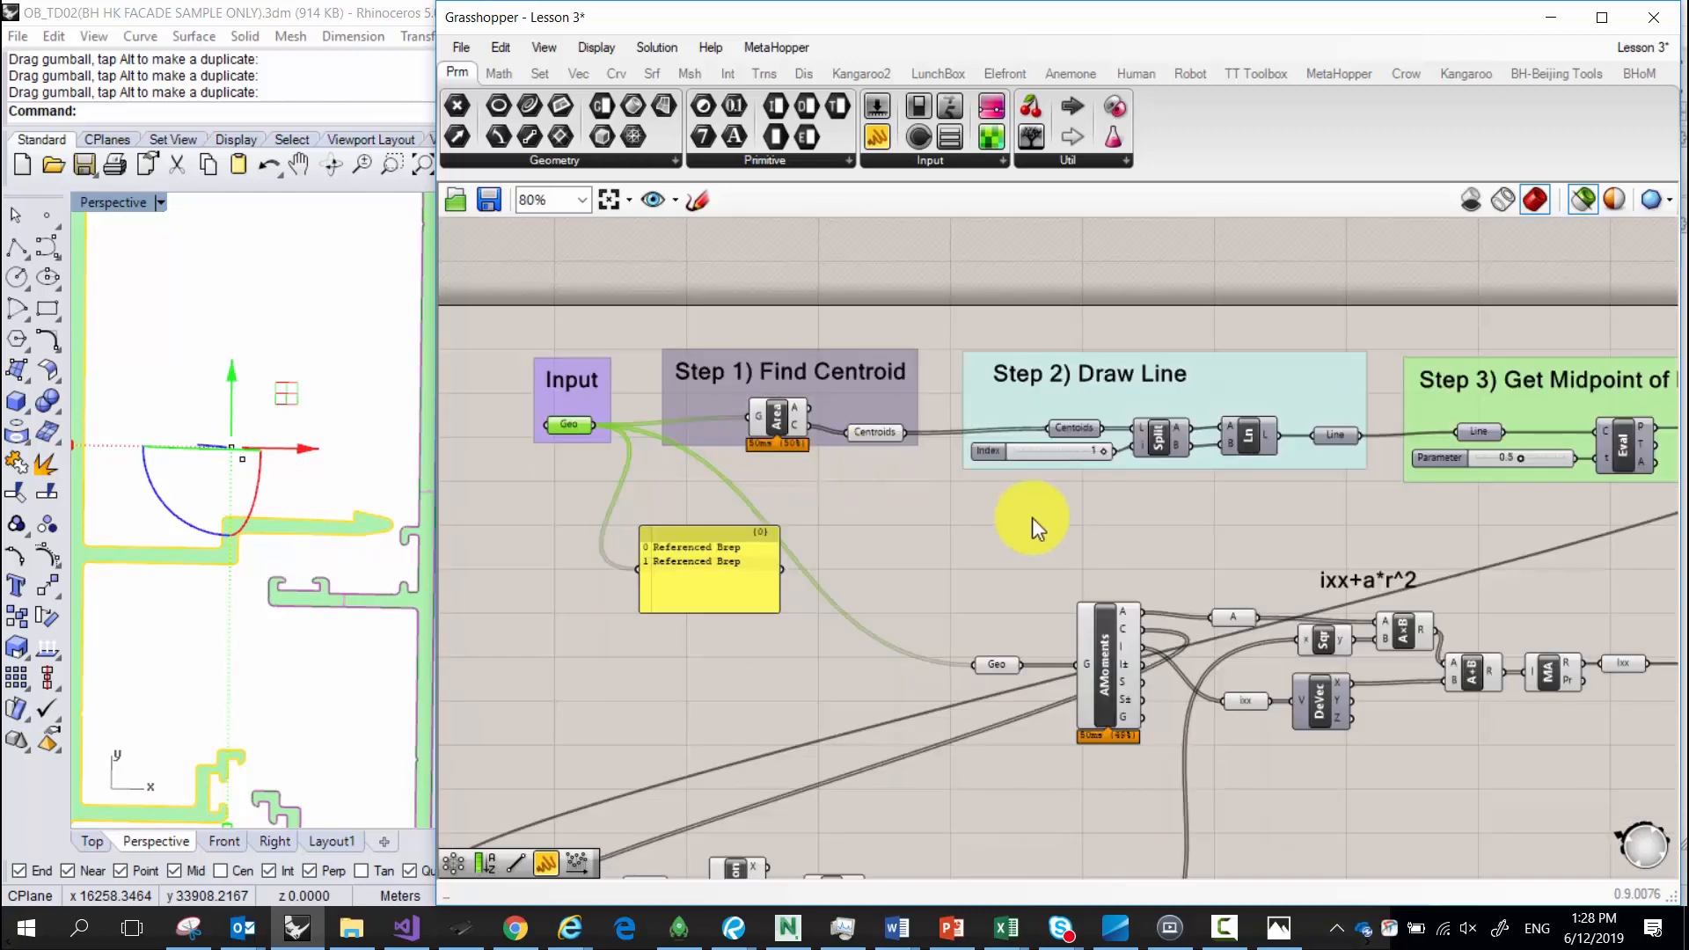
{"action": "right_click_drag", "start_coordinate": [1032, 517], "coordinate": [709, 396]}
{"action": "right_click_drag", "start_coordinate": [803, 509], "coordinate": [860, 369]}
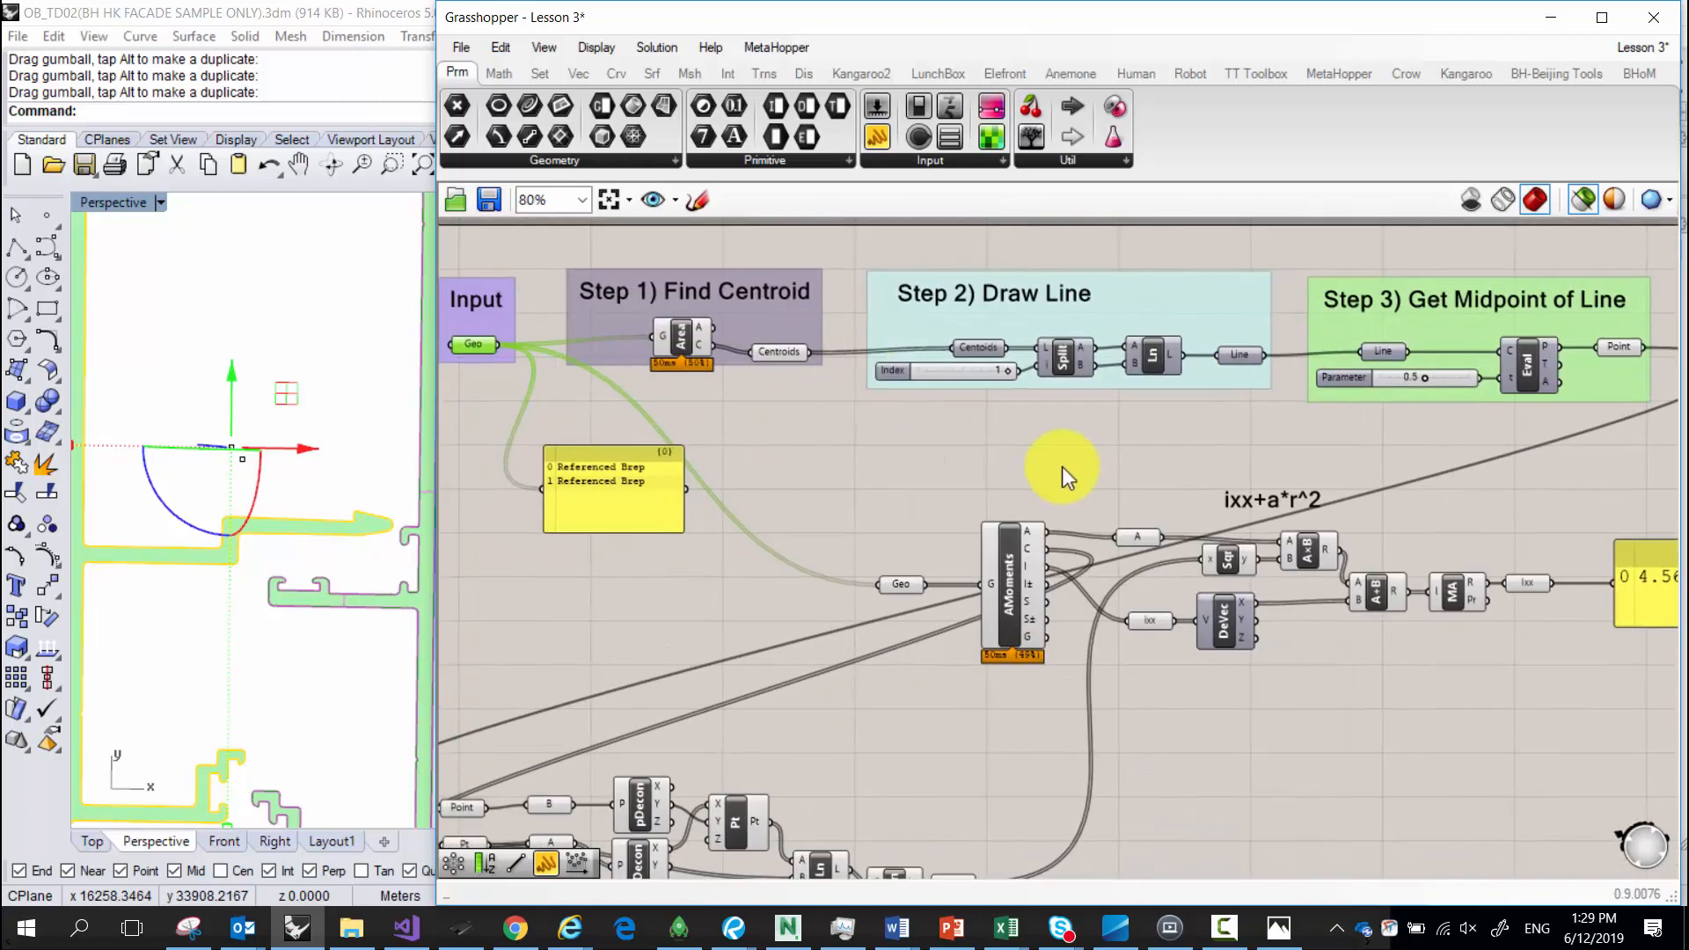
Inspect the Index slider and the Split List outputs A and B in the Step 2) Draw Line group.
{"action": "scroll", "coordinate": [1080, 451], "scroll_direction": "down", "scroll_amount": 1}
{"action": "scroll", "coordinate": [1301, 414], "scroll_direction": "up", "scroll_amount": 3}
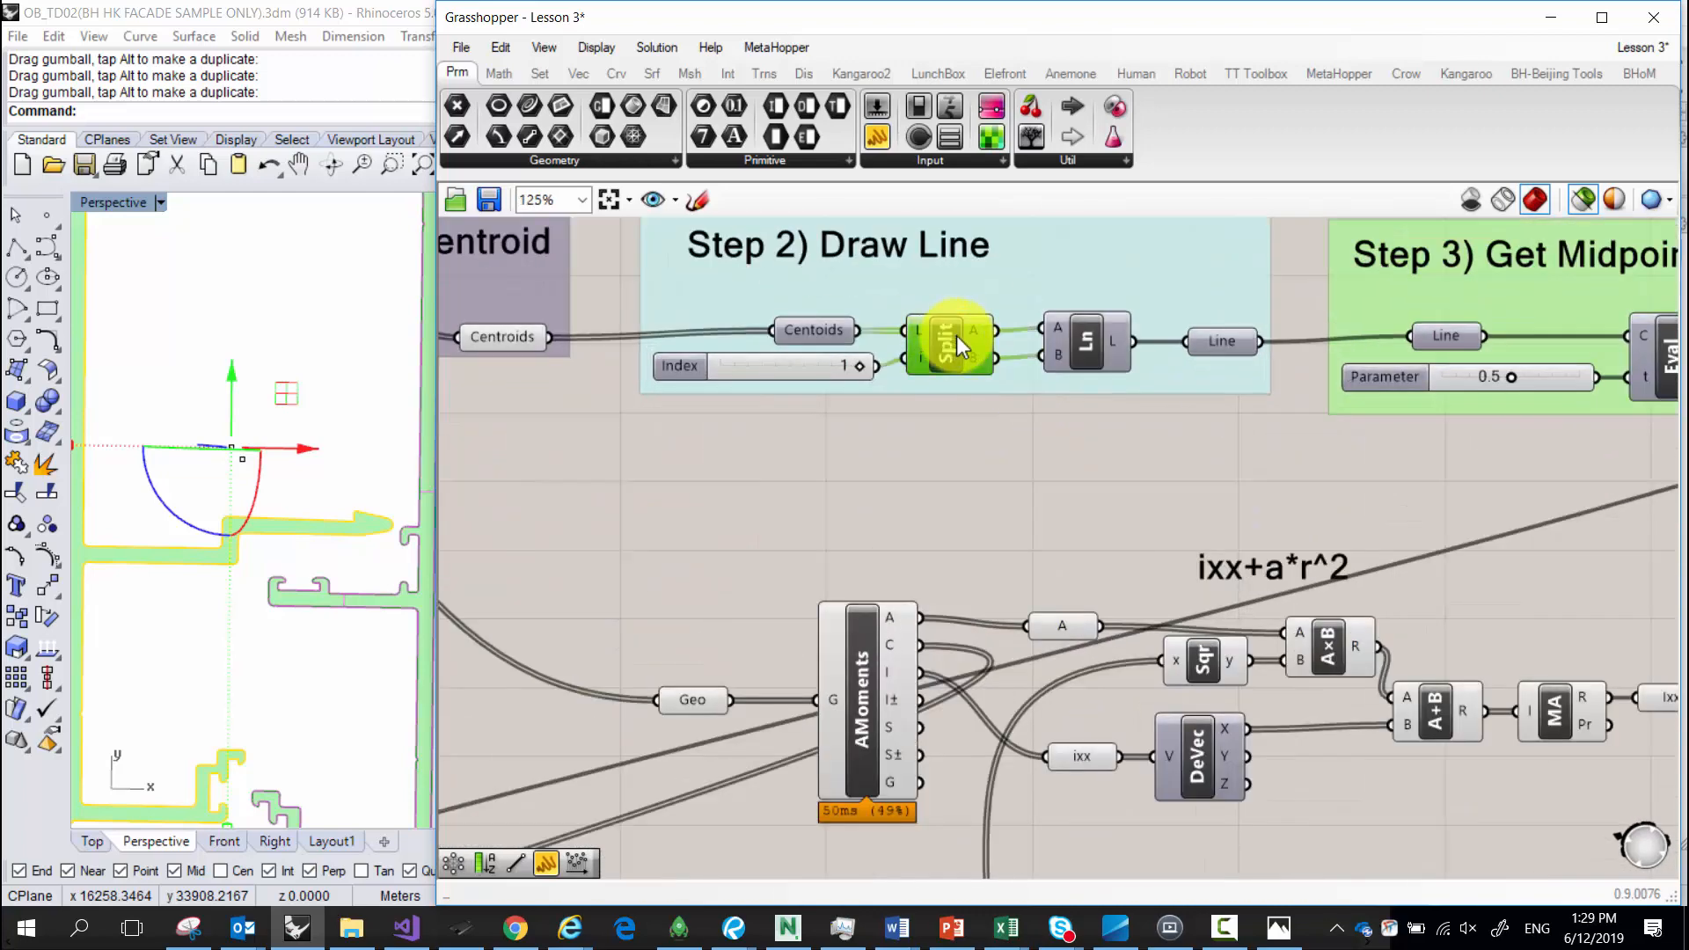
{"action": "scroll", "coordinate": [957, 335], "scroll_direction": "up", "scroll_amount": 3}
{"action": "left_click", "coordinate": [683, 387]}
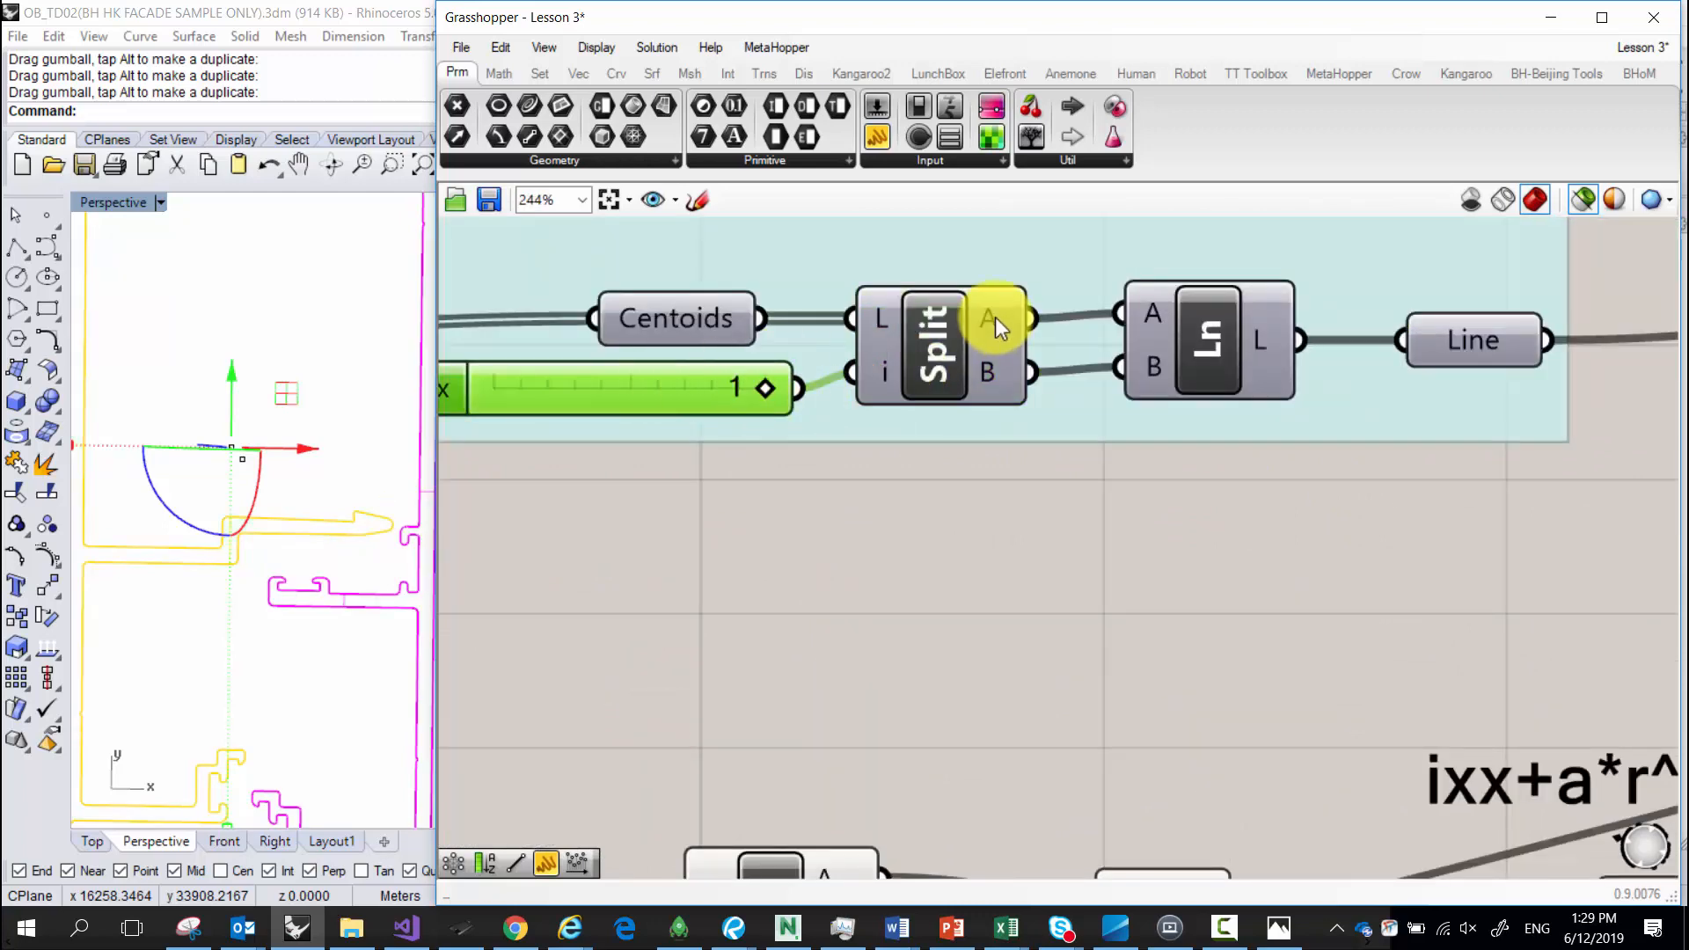
{"action": "mouse_move", "coordinate": [1000, 378]}
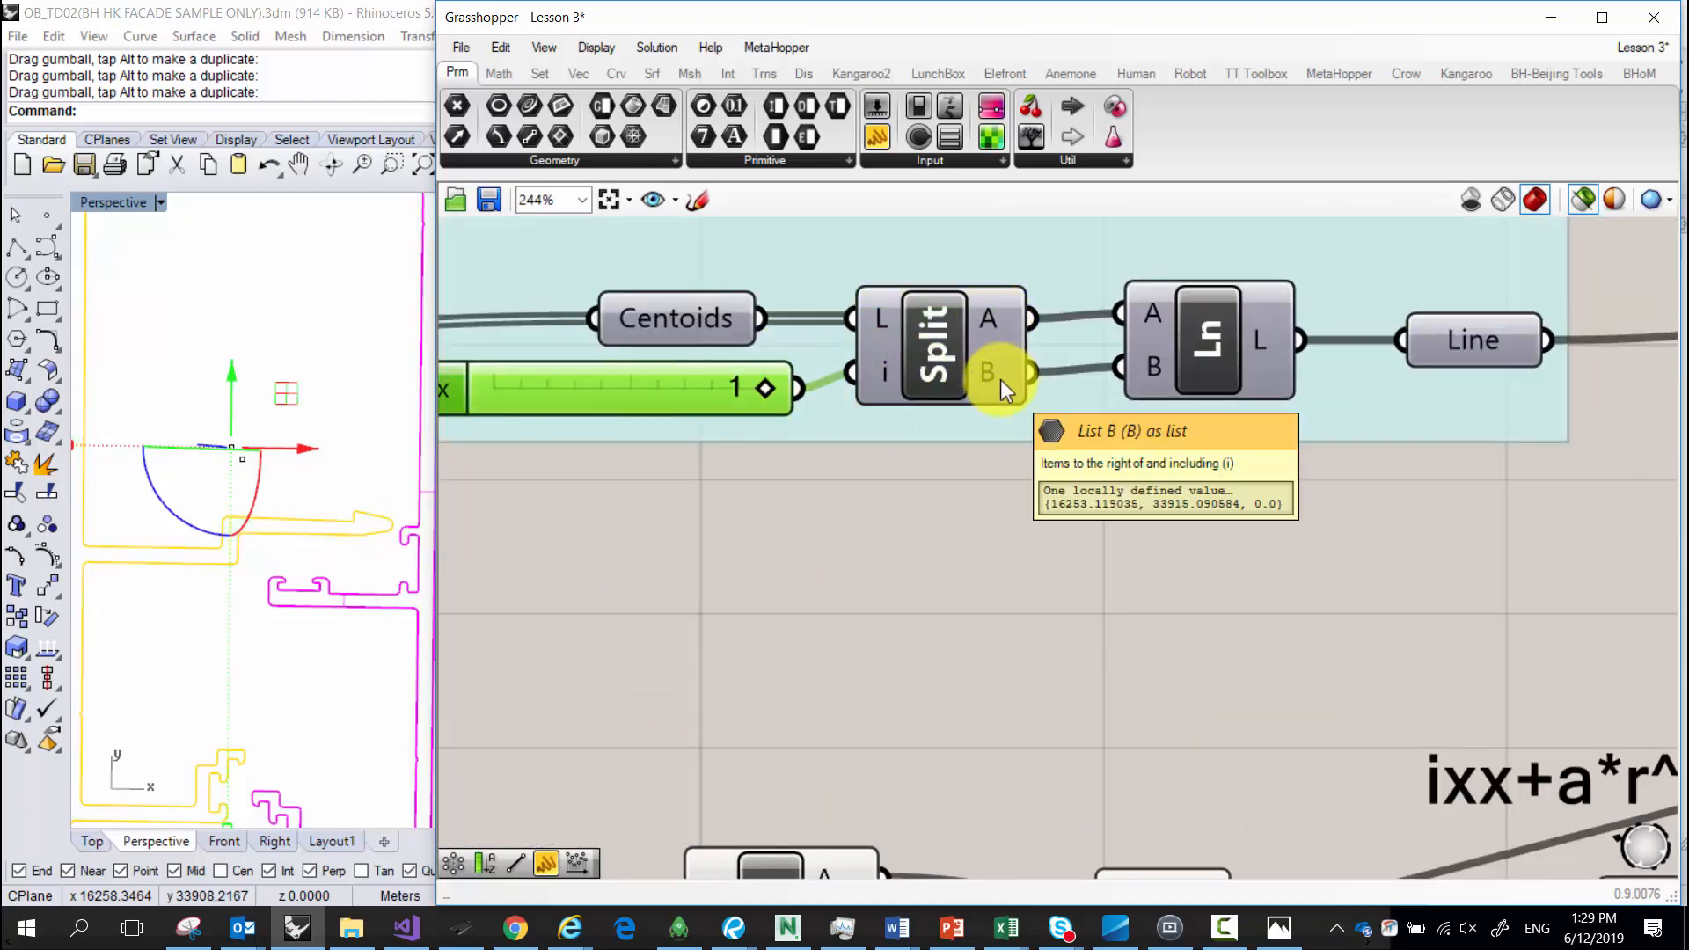
{"action": "scroll", "coordinate": [1020, 387], "scroll_direction": "down", "scroll_amount": 2}
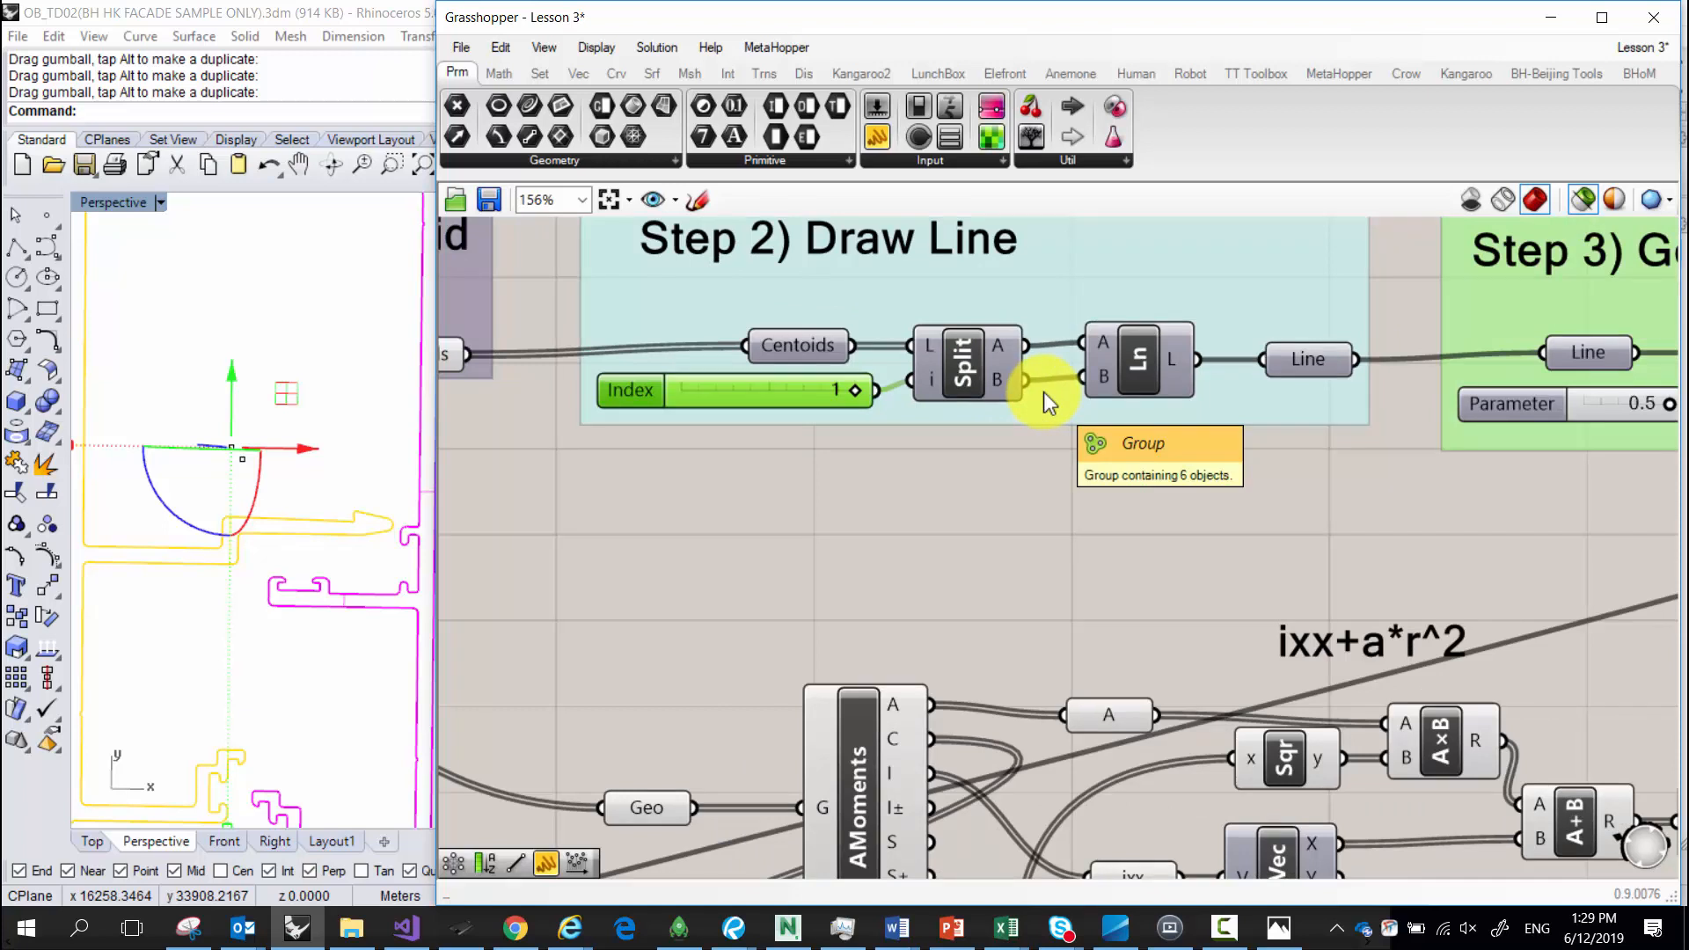
Select both profiles in Rhino, try to rotate them with the gumball, and widen the Rhino view.
{"action": "left_click", "coordinate": [203, 313]}
{"action": "scroll", "coordinate": [211, 419], "scroll_direction": "up", "scroll_amount": 3}
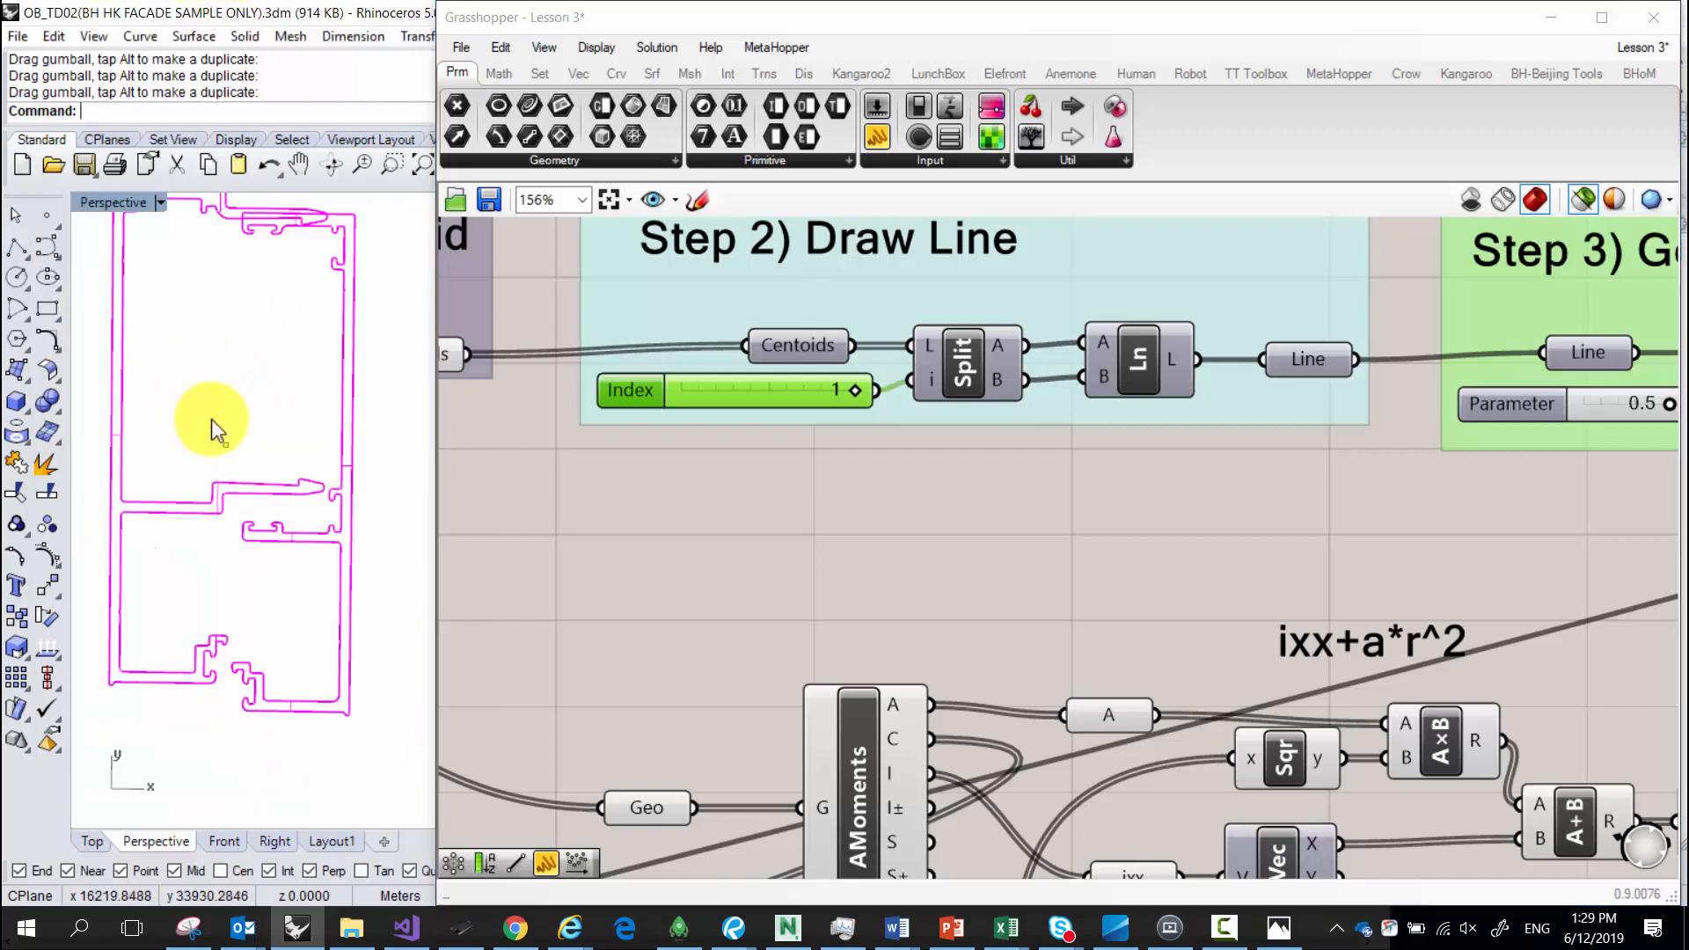
{"action": "scroll", "coordinate": [211, 419], "scroll_direction": "down", "scroll_amount": 3}
{"action": "left_click", "coordinate": [162, 367]}
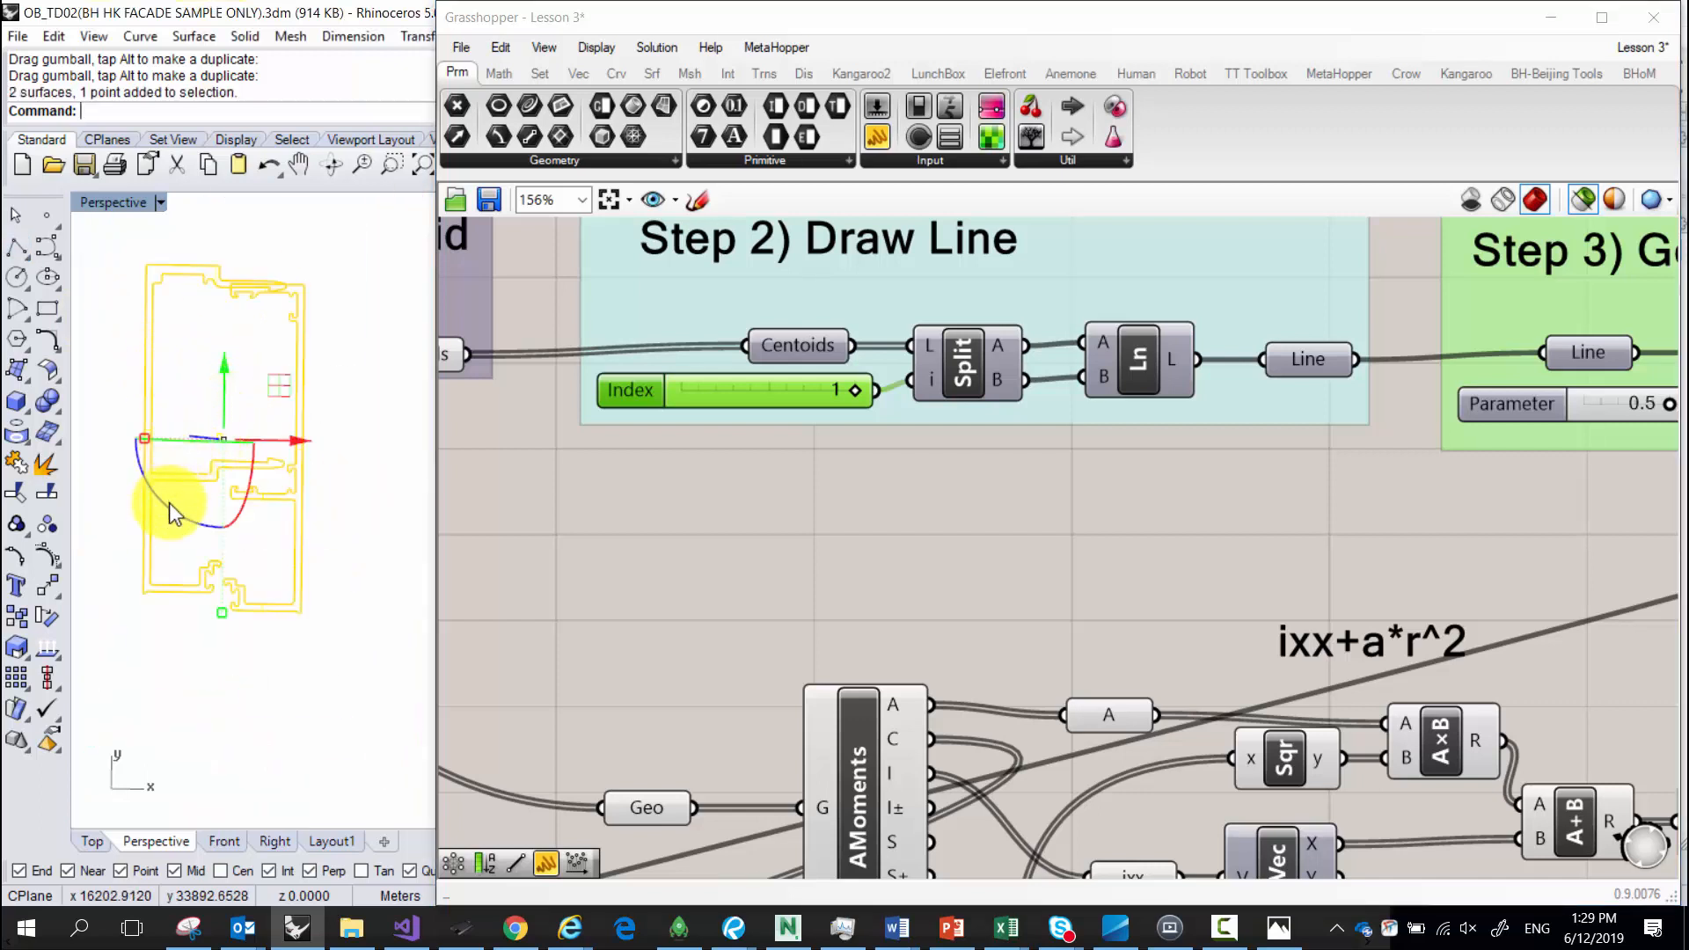
{"action": "left_click_drag", "start_coordinate": [169, 504], "coordinate": [200, 546]}
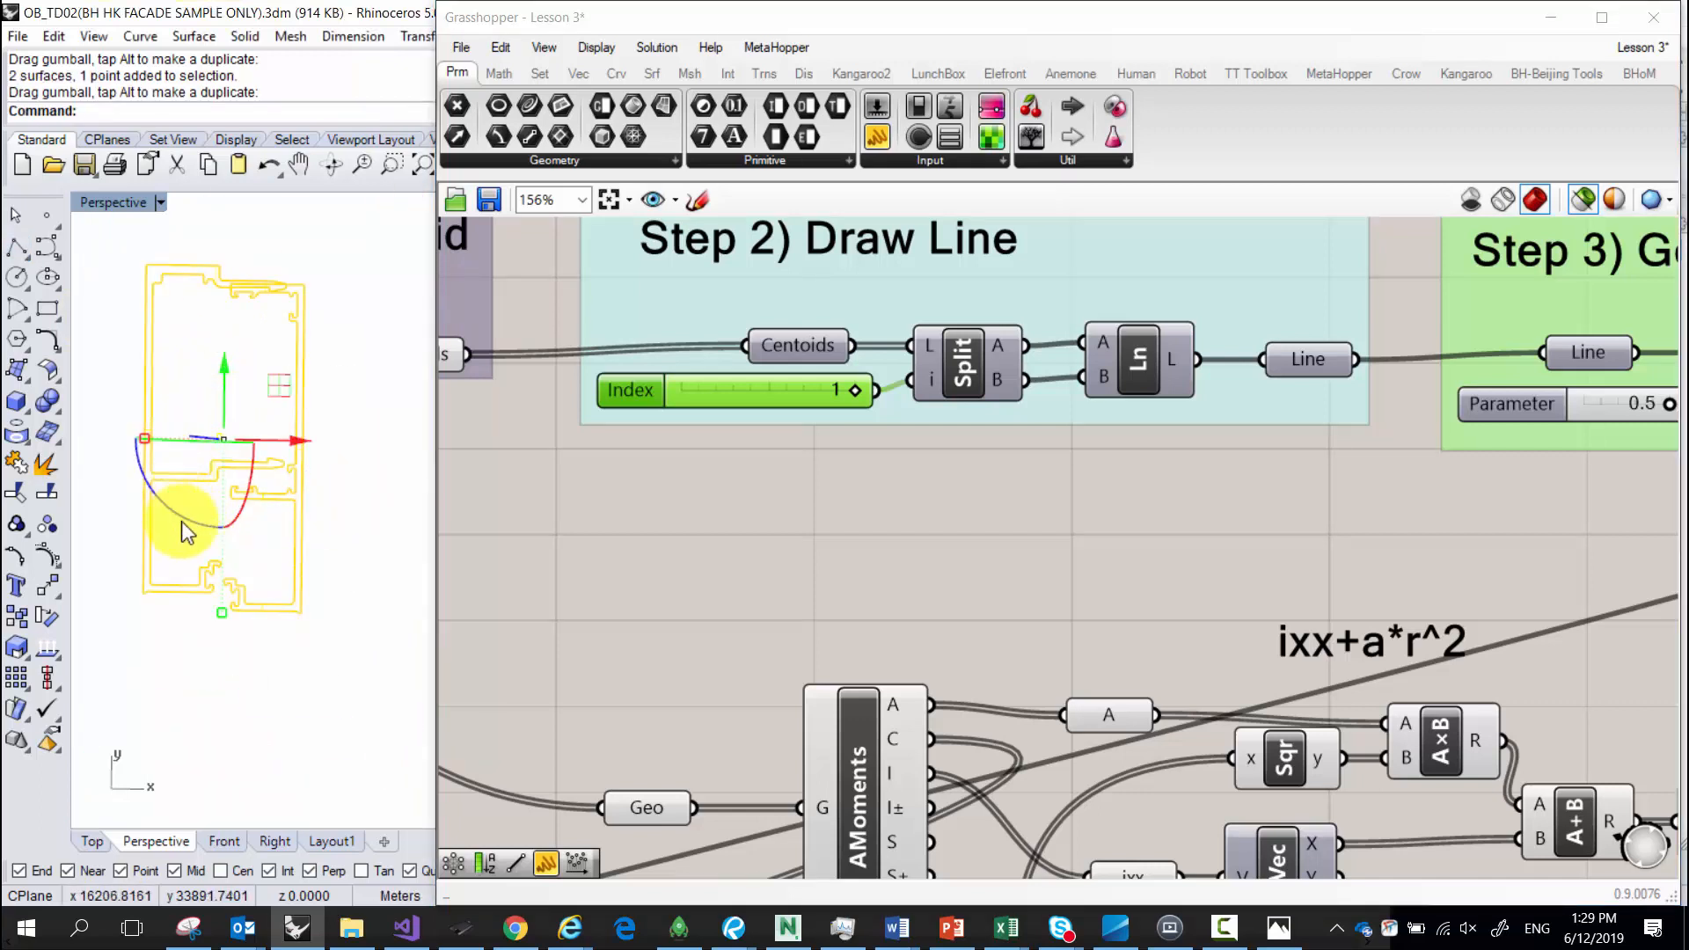
{"action": "left_click", "coordinate": [440, 829]}
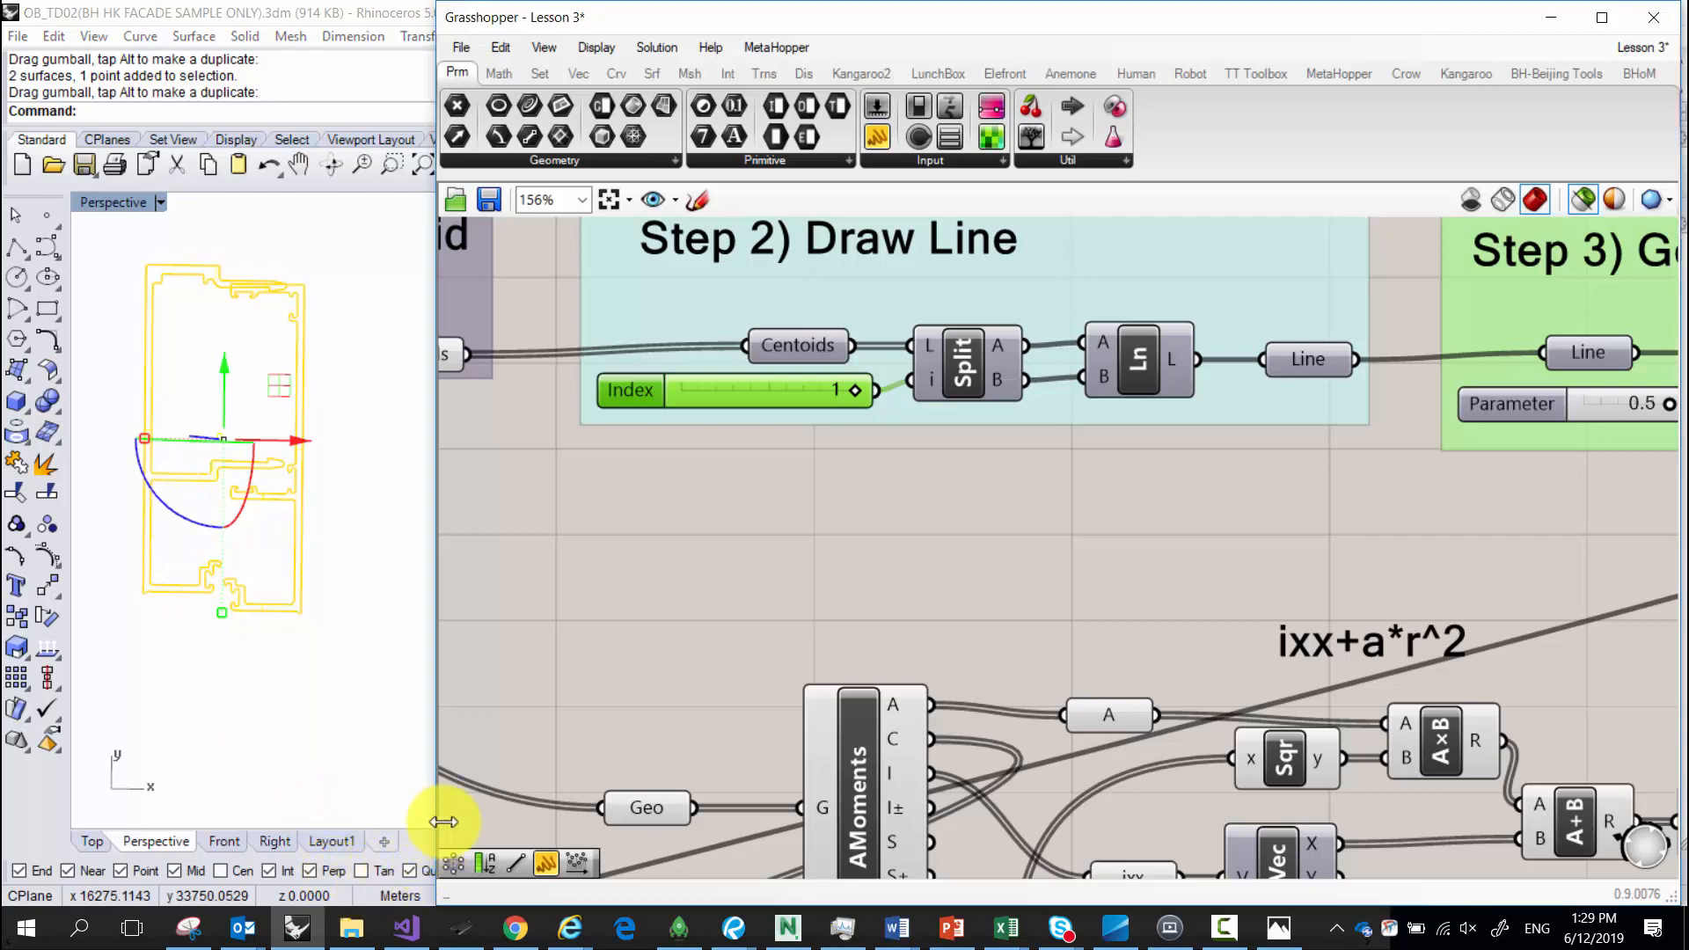
{"action": "left_click_drag", "start_coordinate": [443, 822], "coordinate": [1093, 705]}
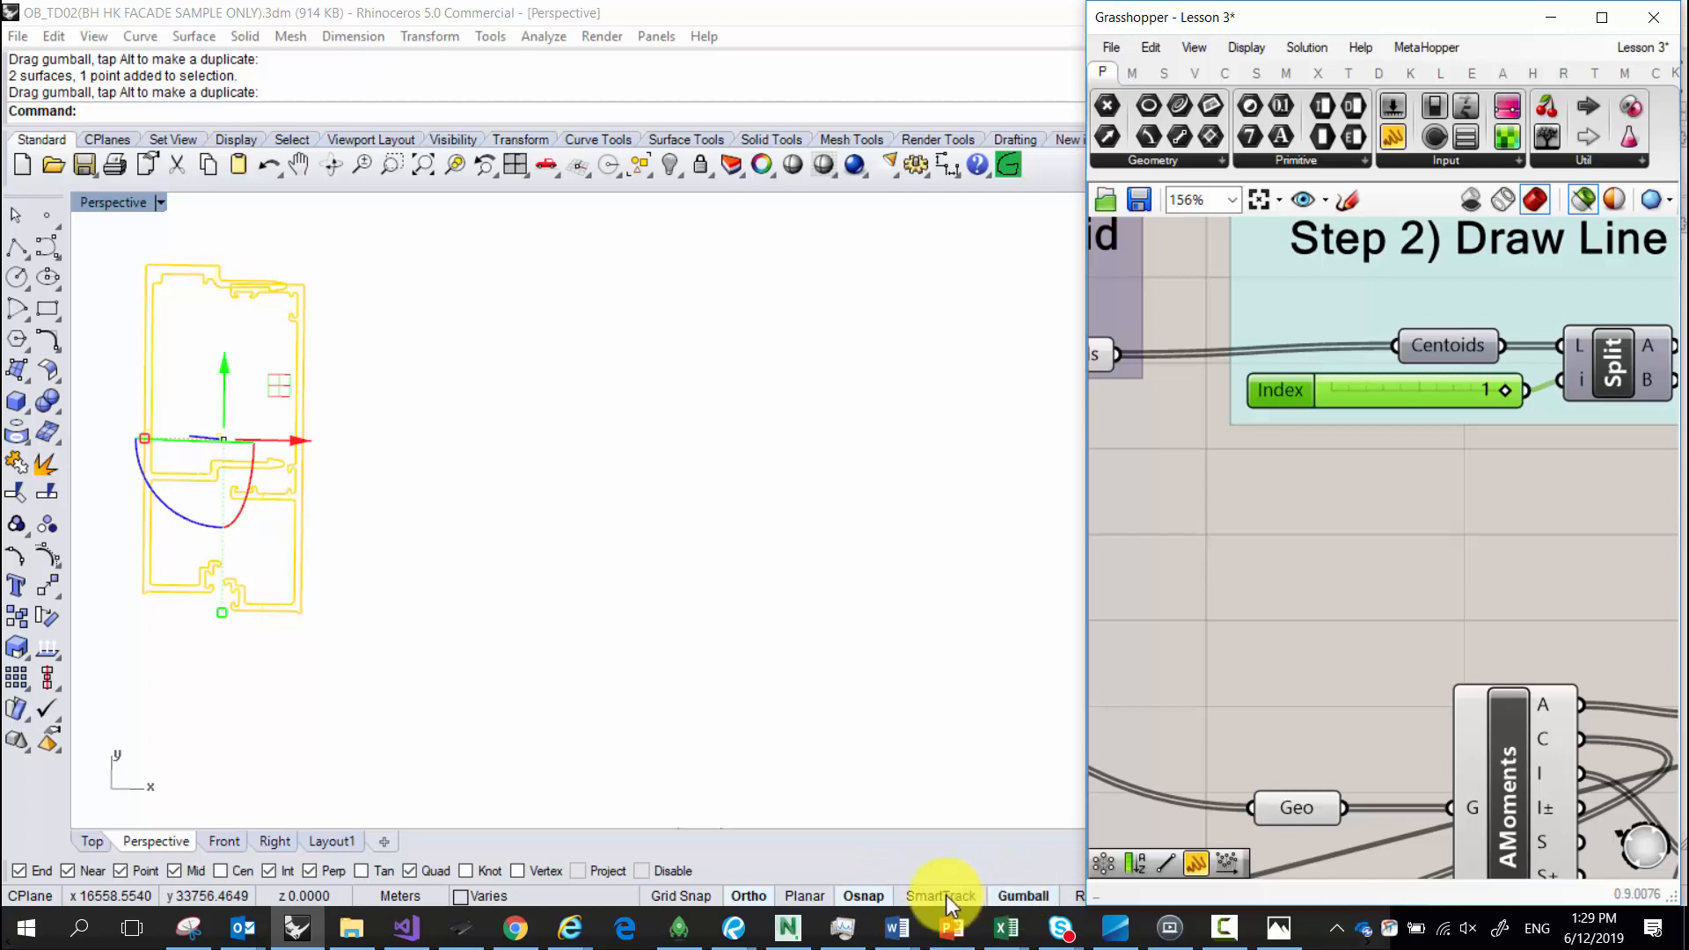
Turn off Ortho, rotate both profiles counterclockwise in Rhino, and check the final Ixx panel.
{"action": "left_click", "coordinate": [762, 894]}
{"action": "left_click_drag", "start_coordinate": [143, 498], "coordinate": [200, 524]}
{"action": "left_click", "coordinate": [1328, 501]}
{"action": "scroll", "coordinate": [1207, 460], "scroll_direction": "down", "scroll_amount": 5}
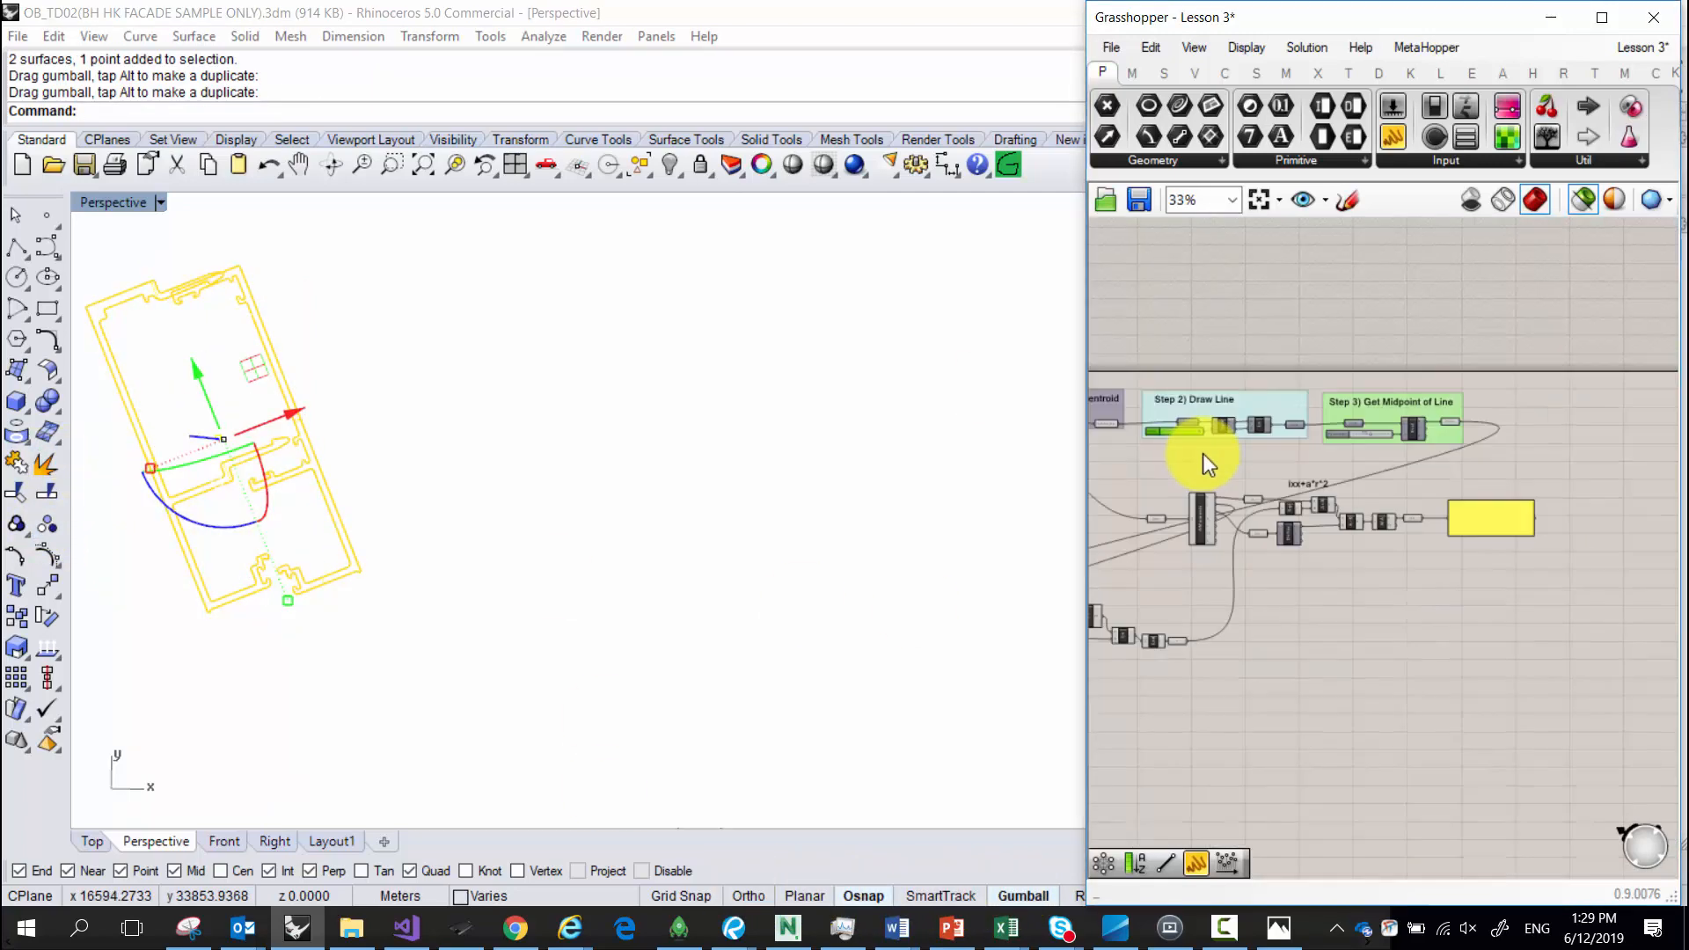
{"action": "scroll", "coordinate": [1582, 532], "scroll_direction": "up", "scroll_amount": 2}
{"action": "scroll", "coordinate": [1581, 532], "scroll_direction": "up", "scroll_amount": 2}
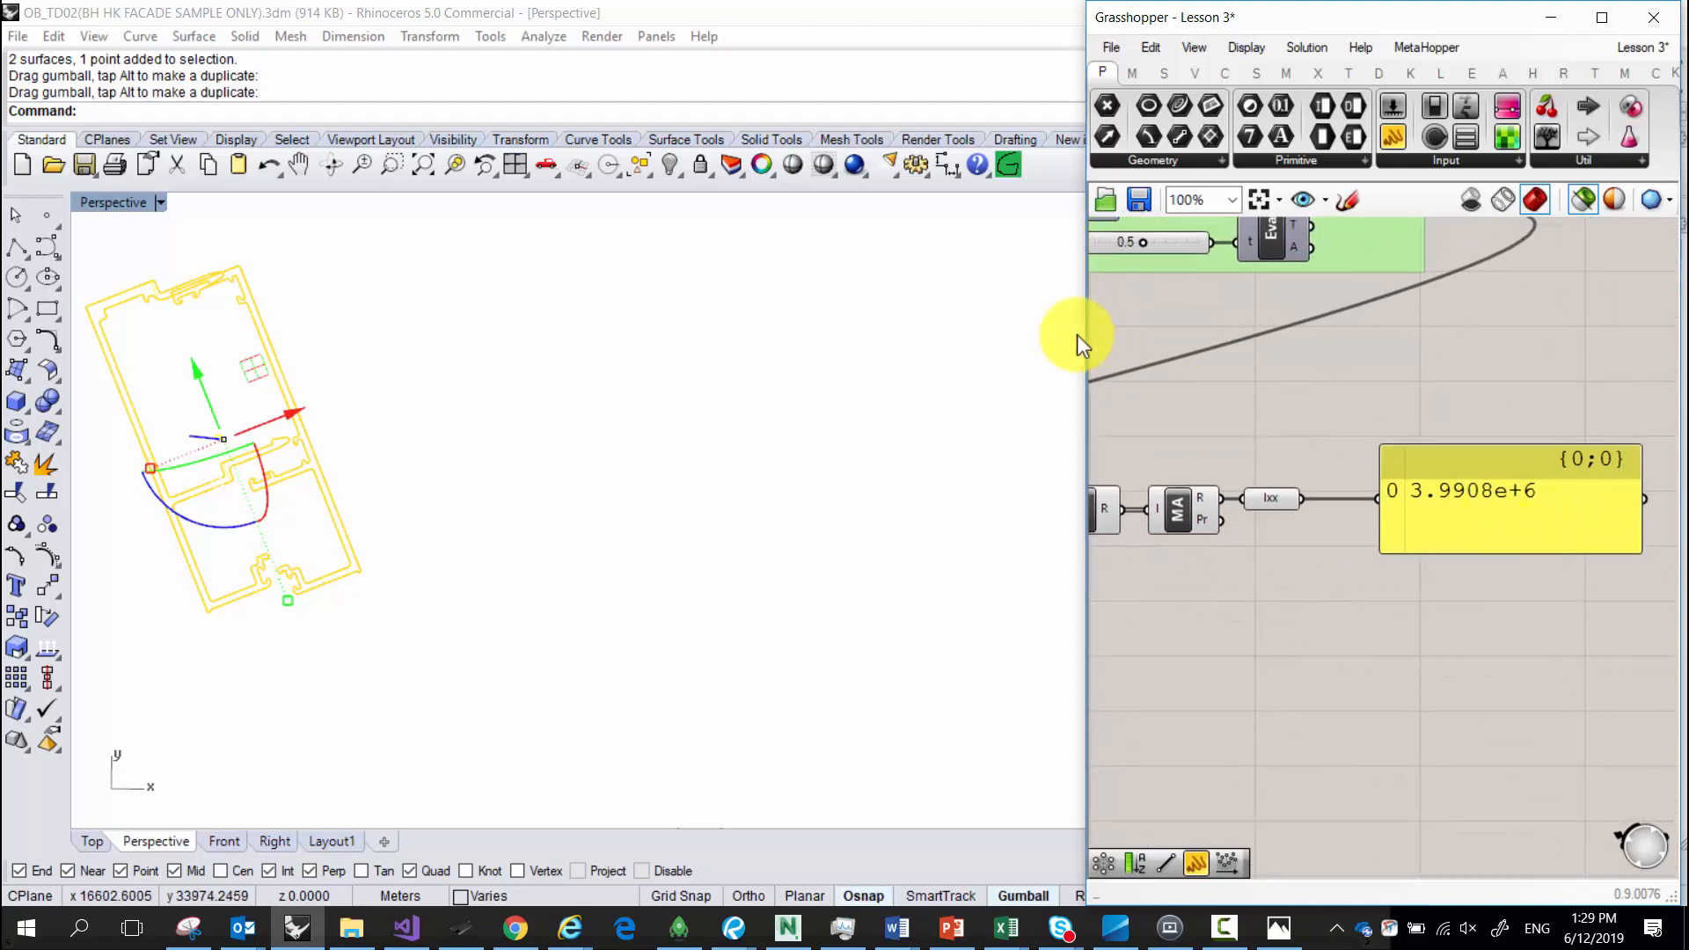
Widen the Grasshopper window, compare the rotated profiles with the Ixx panel, and undo the rotation.
{"action": "left_click_drag", "start_coordinate": [1051, 340], "coordinate": [920, 337]}
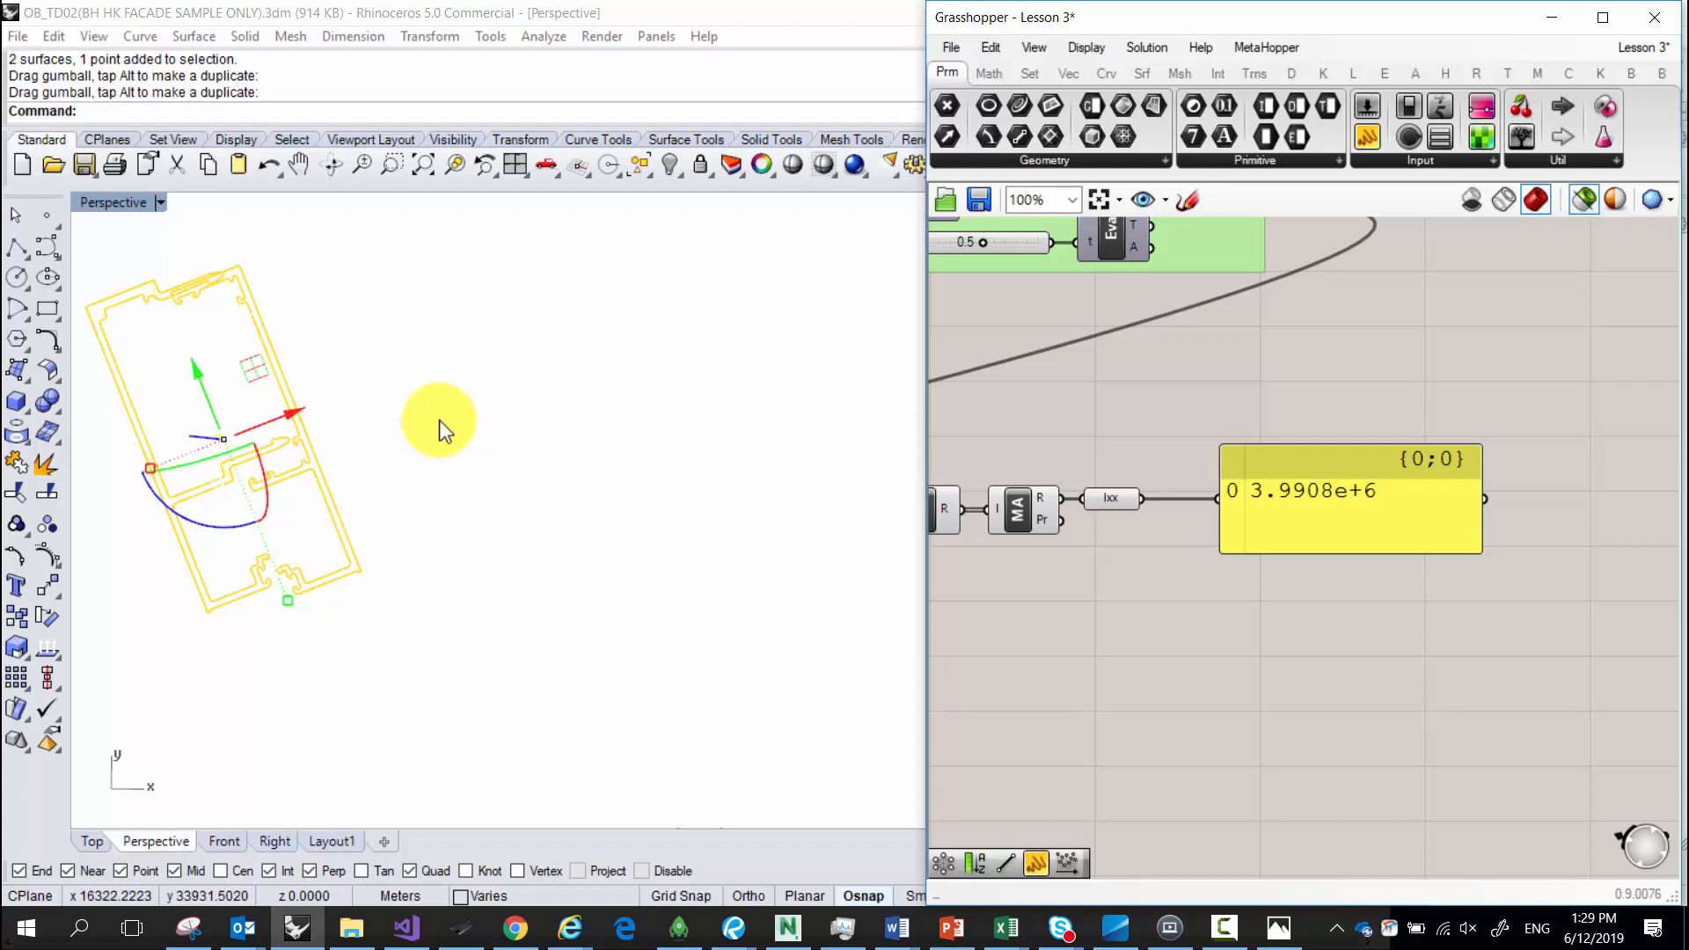
{"action": "scroll", "coordinate": [440, 420], "scroll_direction": "down", "scroll_amount": 1}
{"action": "scroll", "coordinate": [497, 528], "scroll_direction": "up", "scroll_amount": 1}
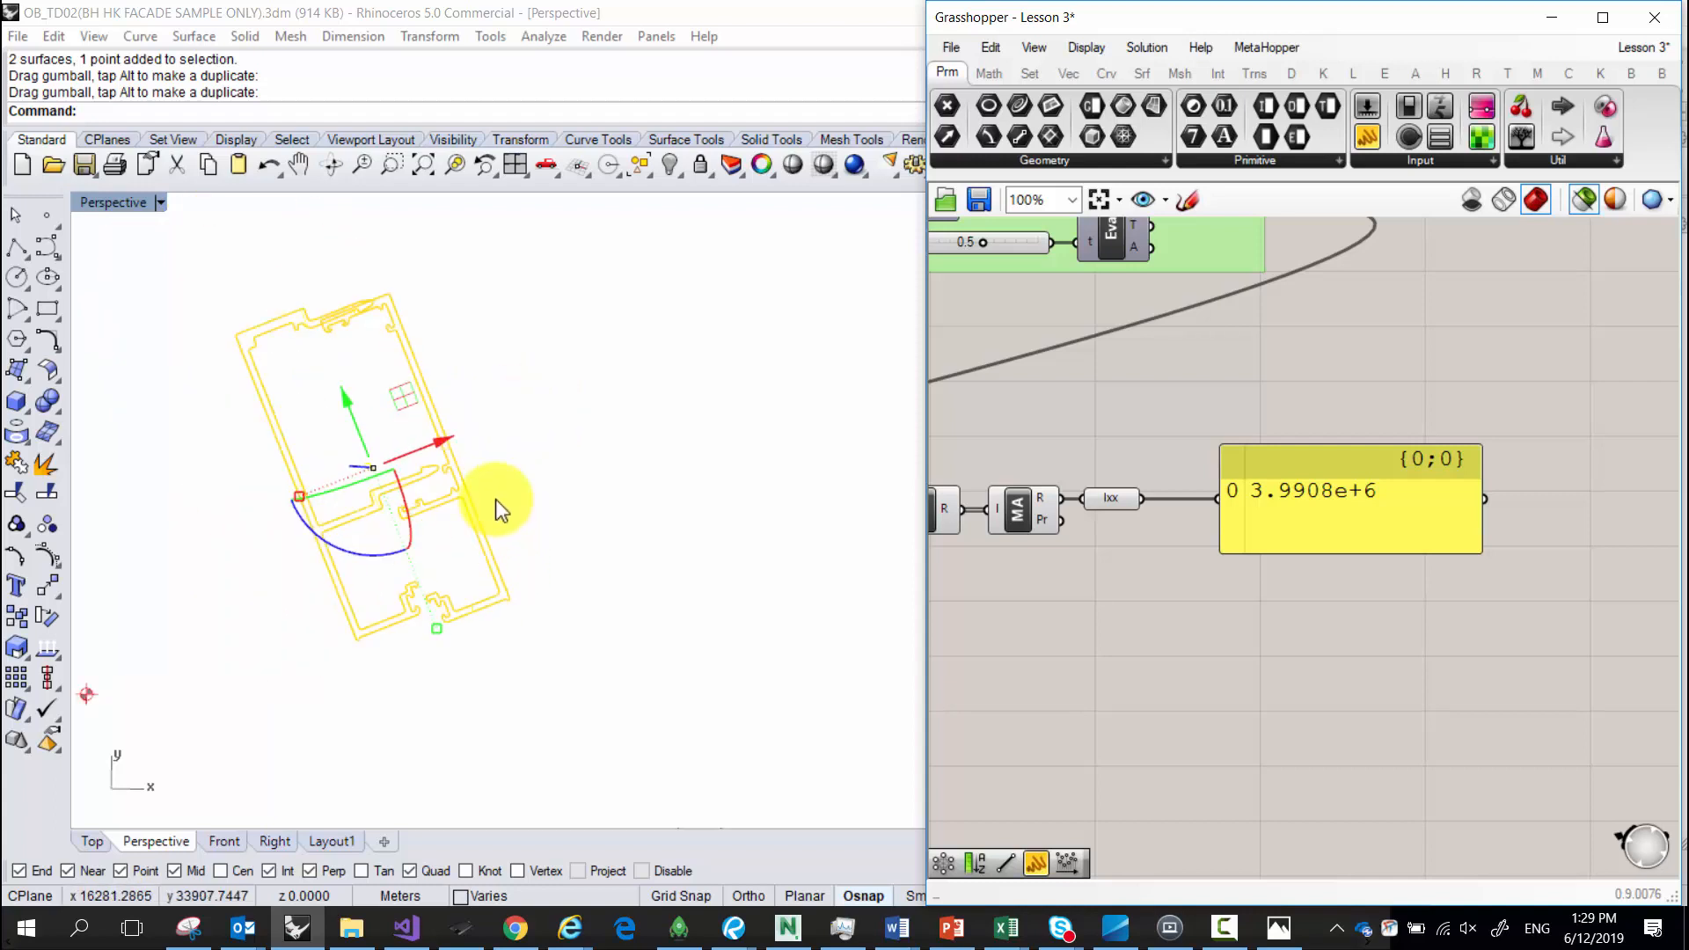
{"action": "left_click", "coordinate": [441, 426]}
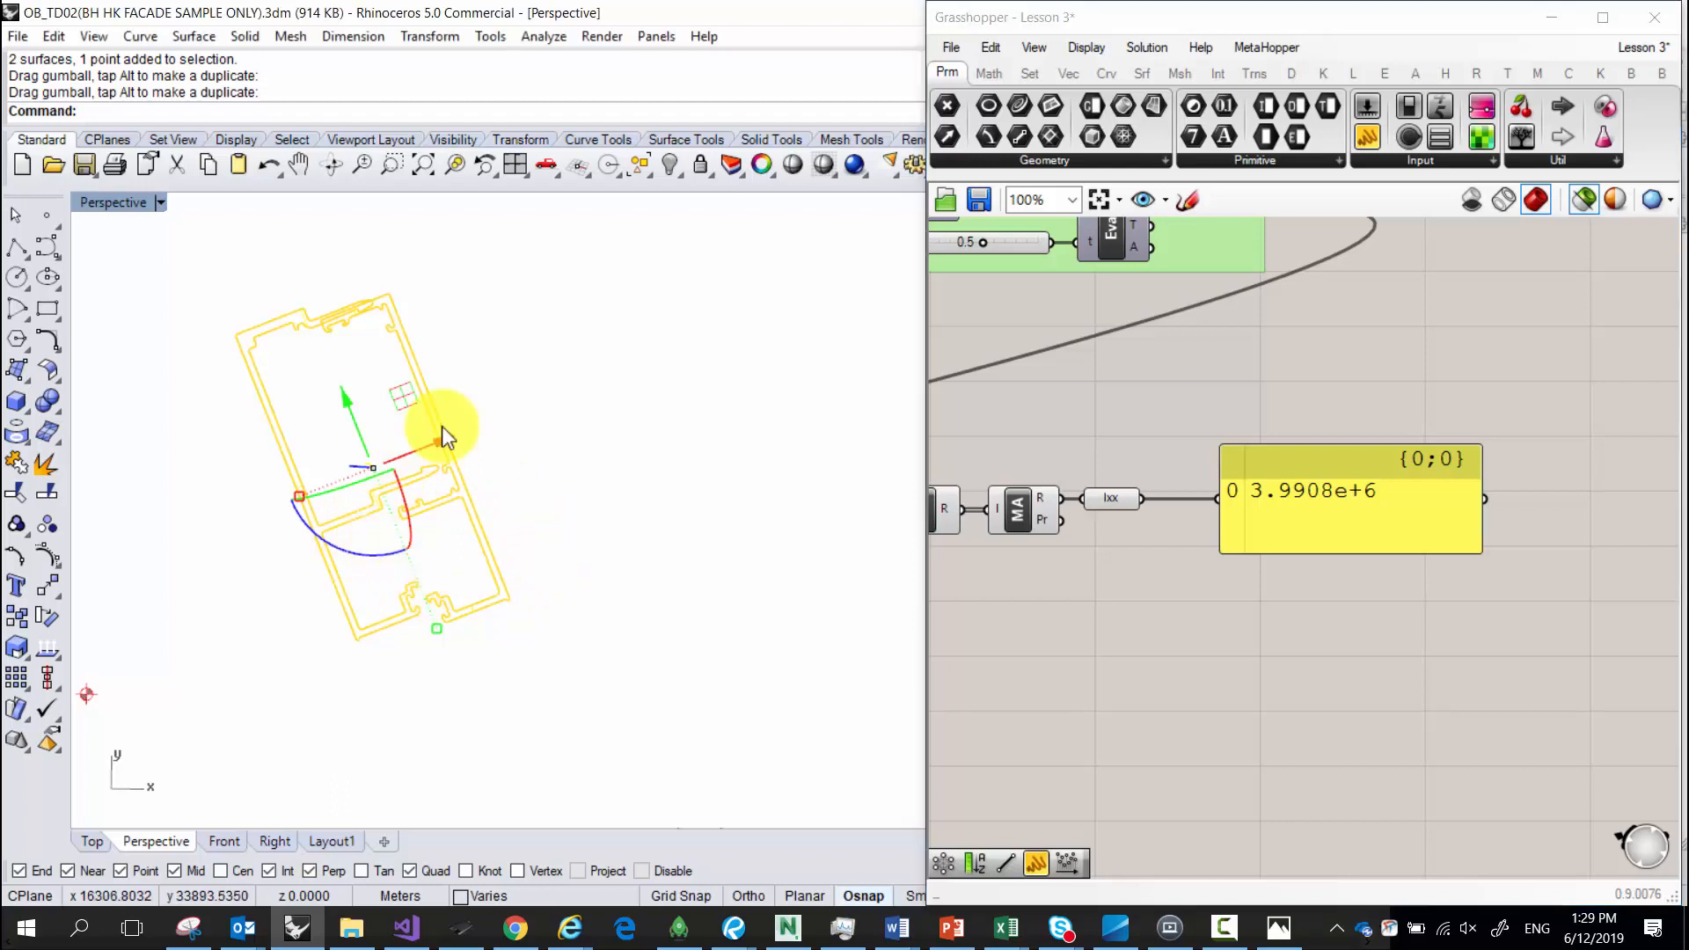
{"action": "scroll", "coordinate": [366, 506], "scroll_direction": "up", "scroll_amount": 2}
{"action": "key", "text": "ctrl+z"}
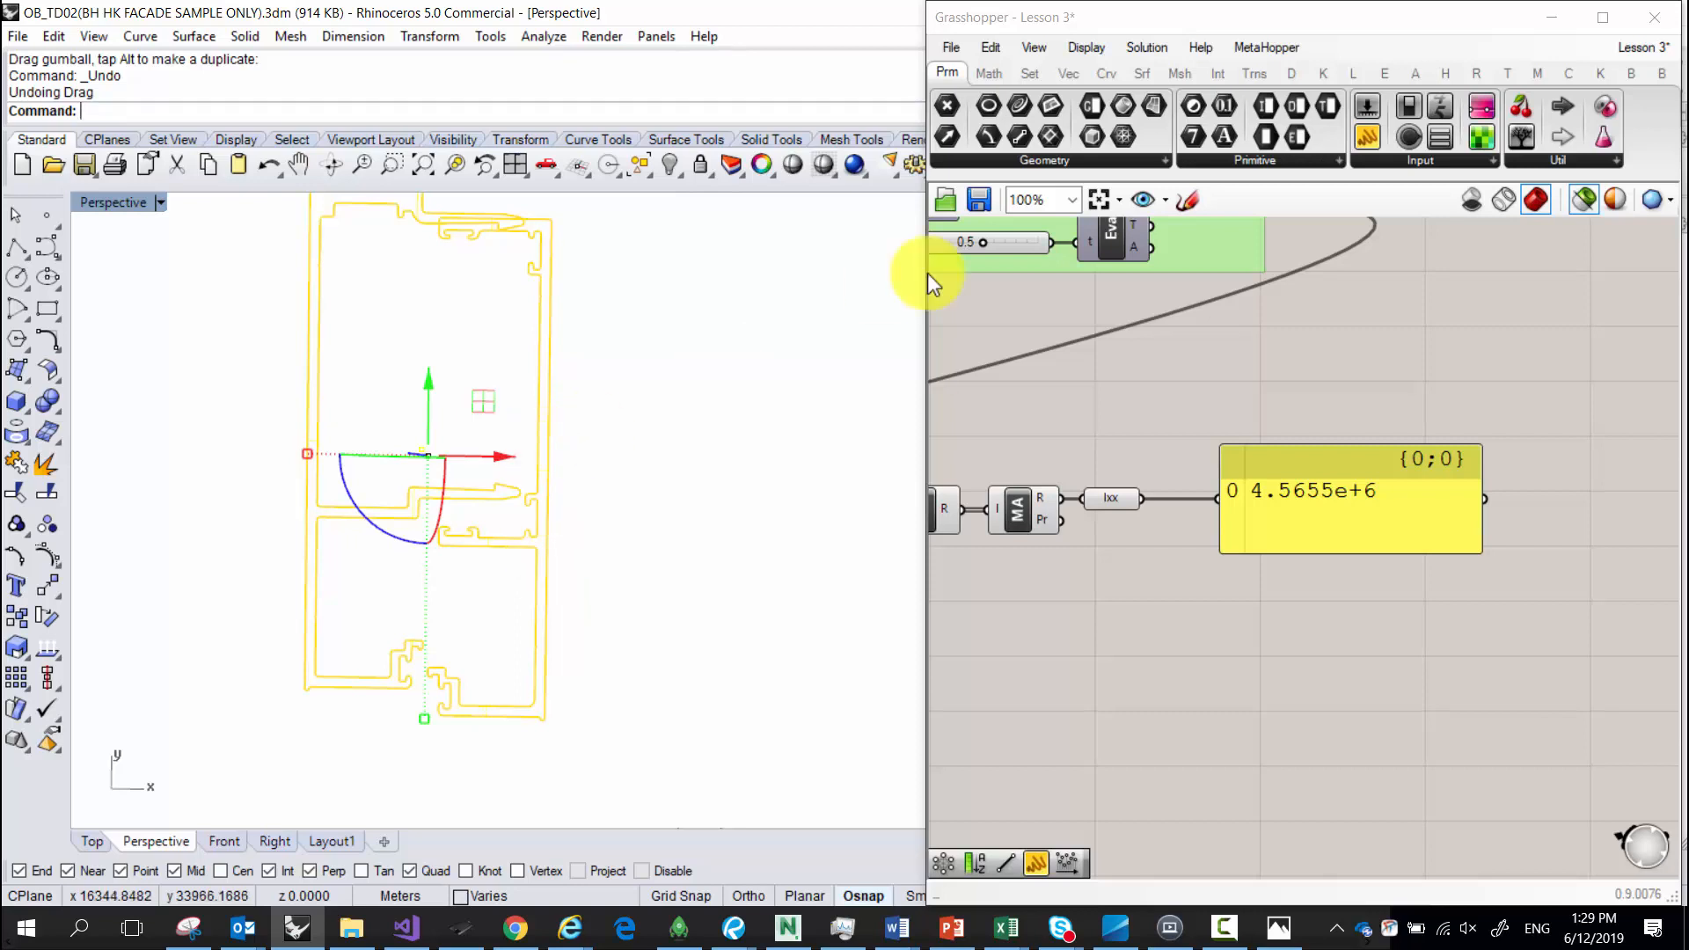
Save a copy of the Grasshopper definition as Lesson 4.gh in the Facades folder.
{"action": "left_click", "coordinate": [959, 49]}
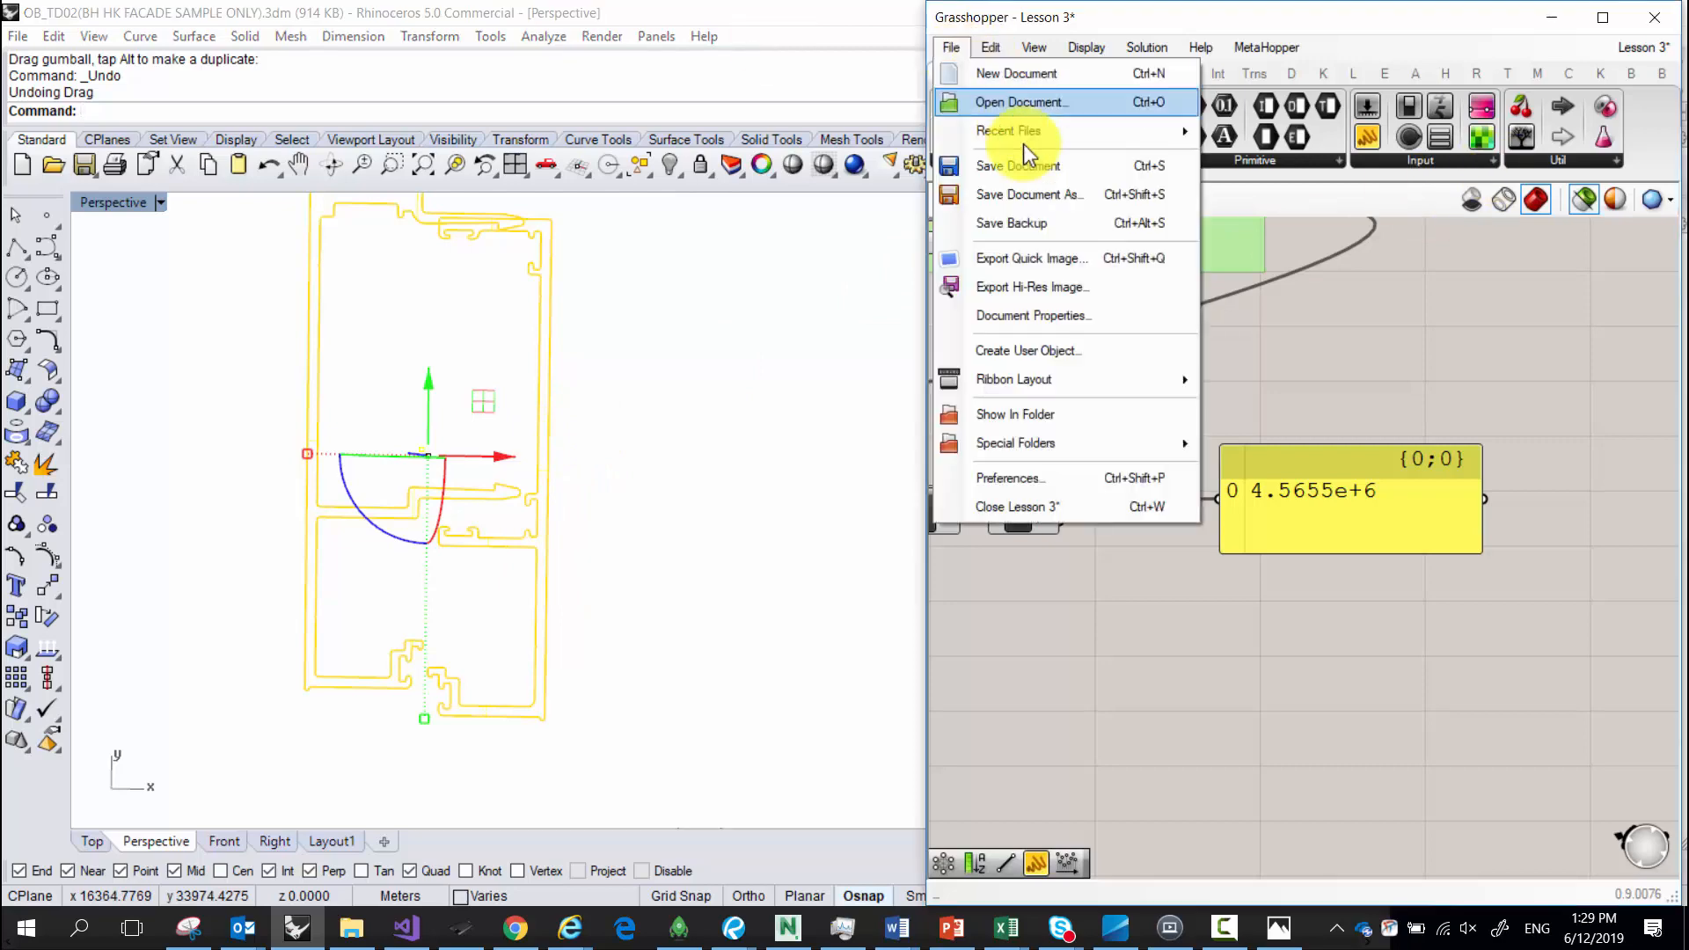
{"action": "left_click", "coordinate": [1087, 209]}
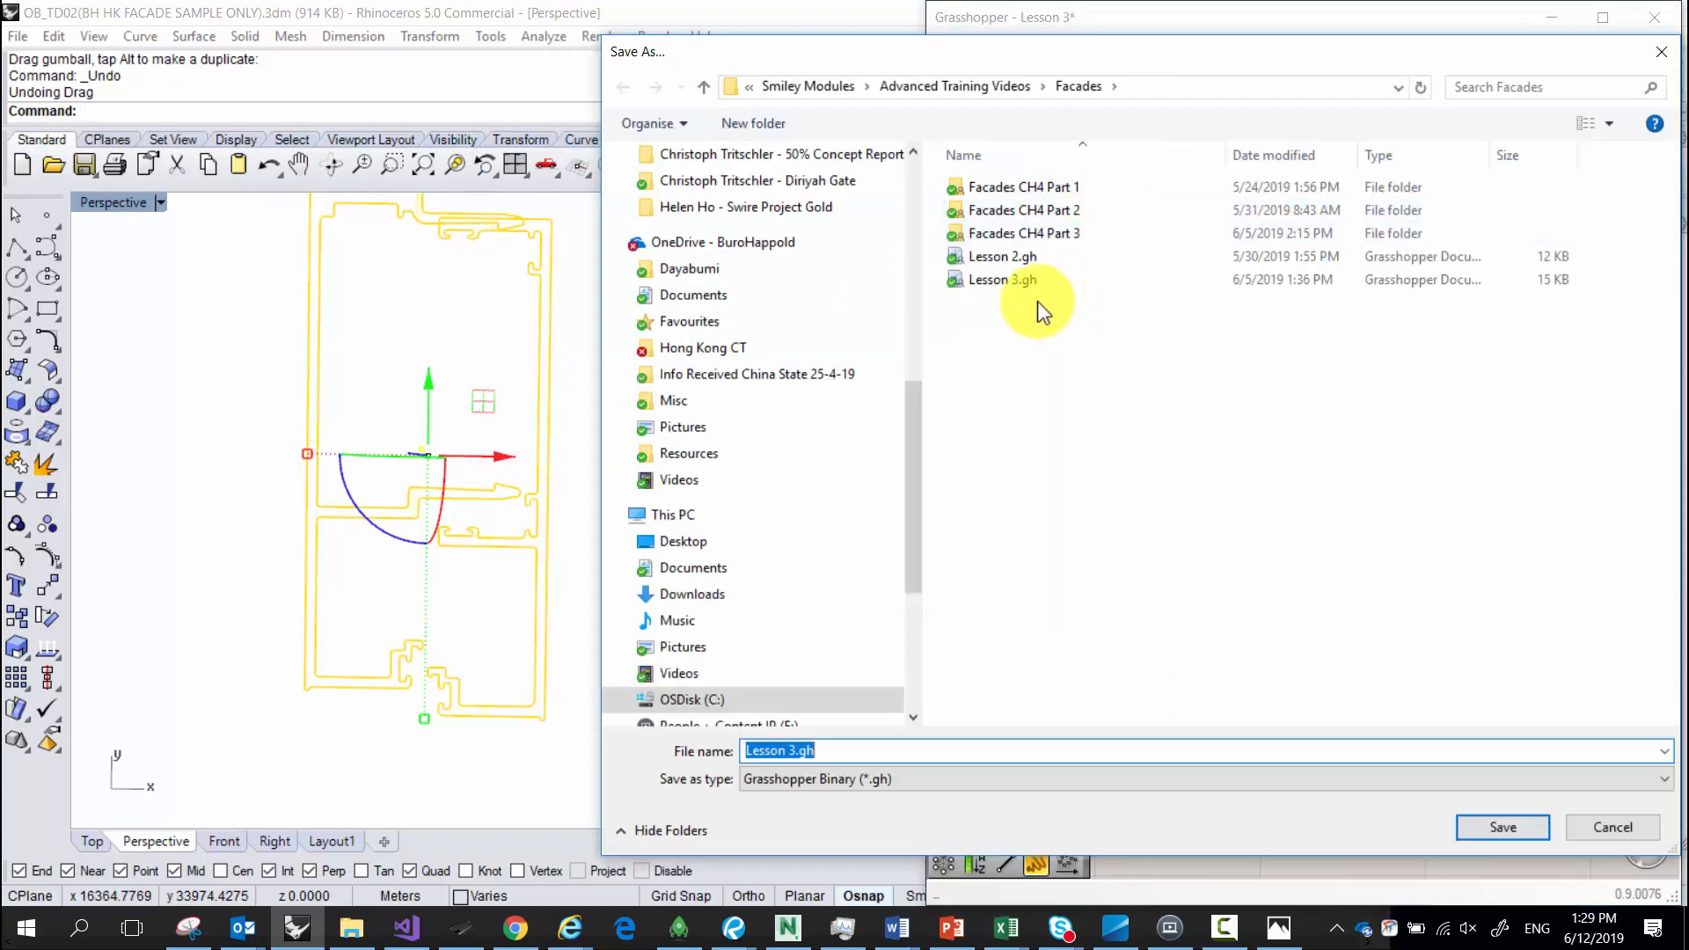
{"action": "left_click", "coordinate": [1025, 280]}
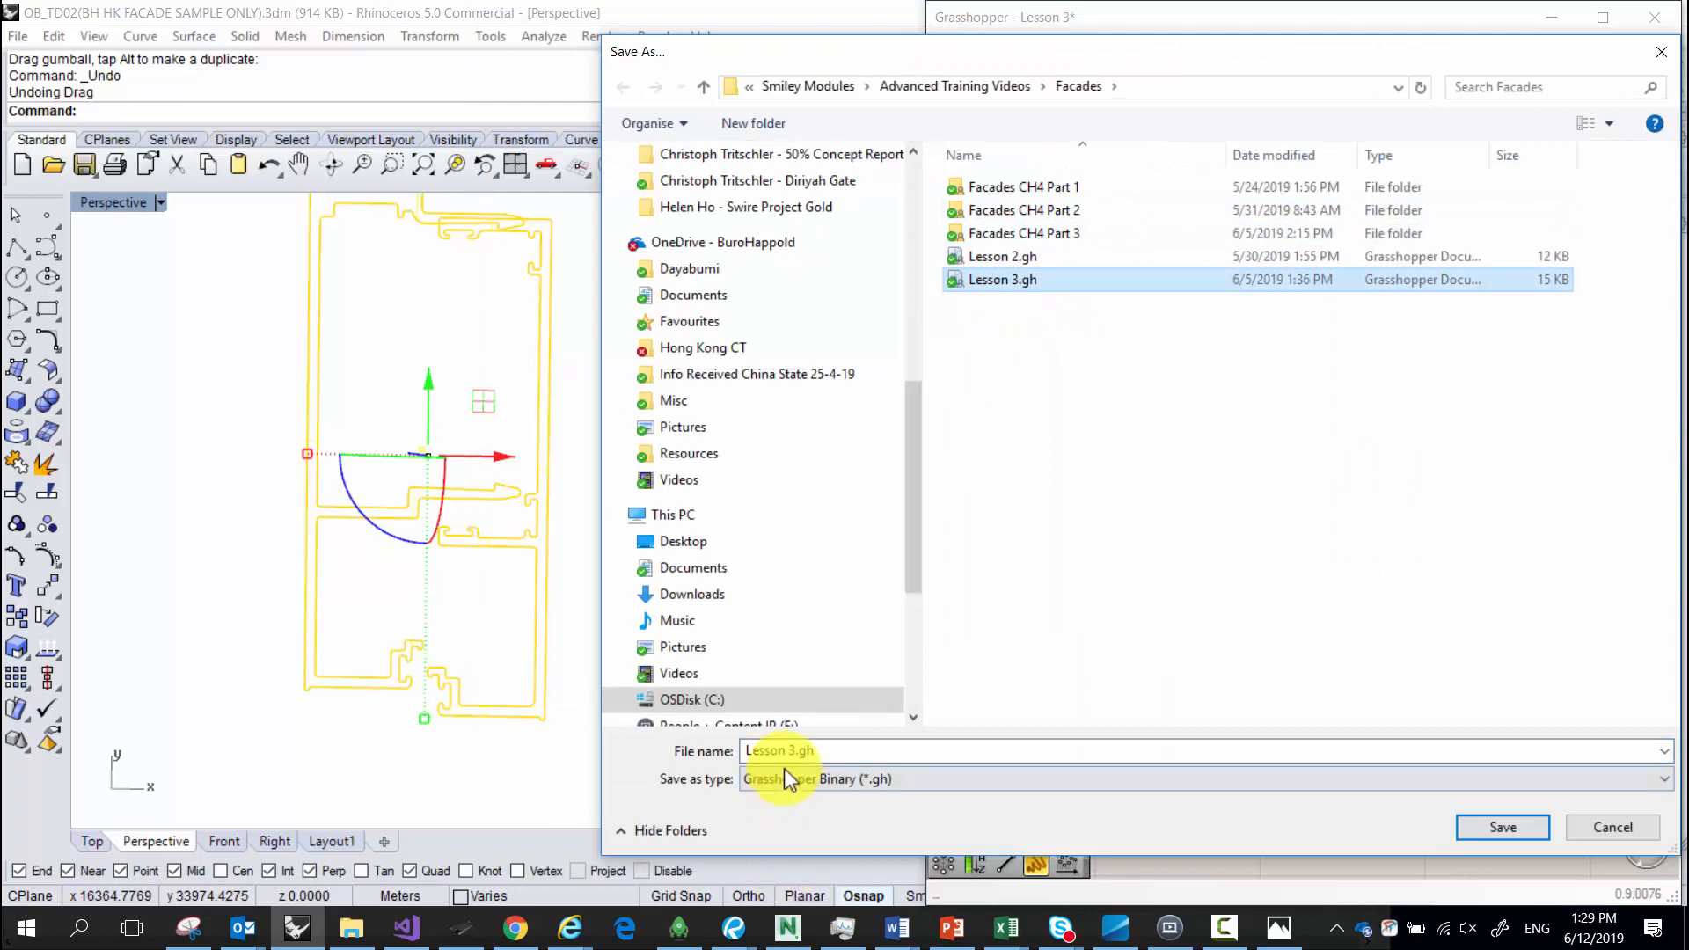
{"action": "left_click", "coordinate": [820, 752]}
{"action": "left_click", "coordinate": [798, 752]}
{"action": "key", "text": "BackSpace"}
{"action": "type", "text": "4"}
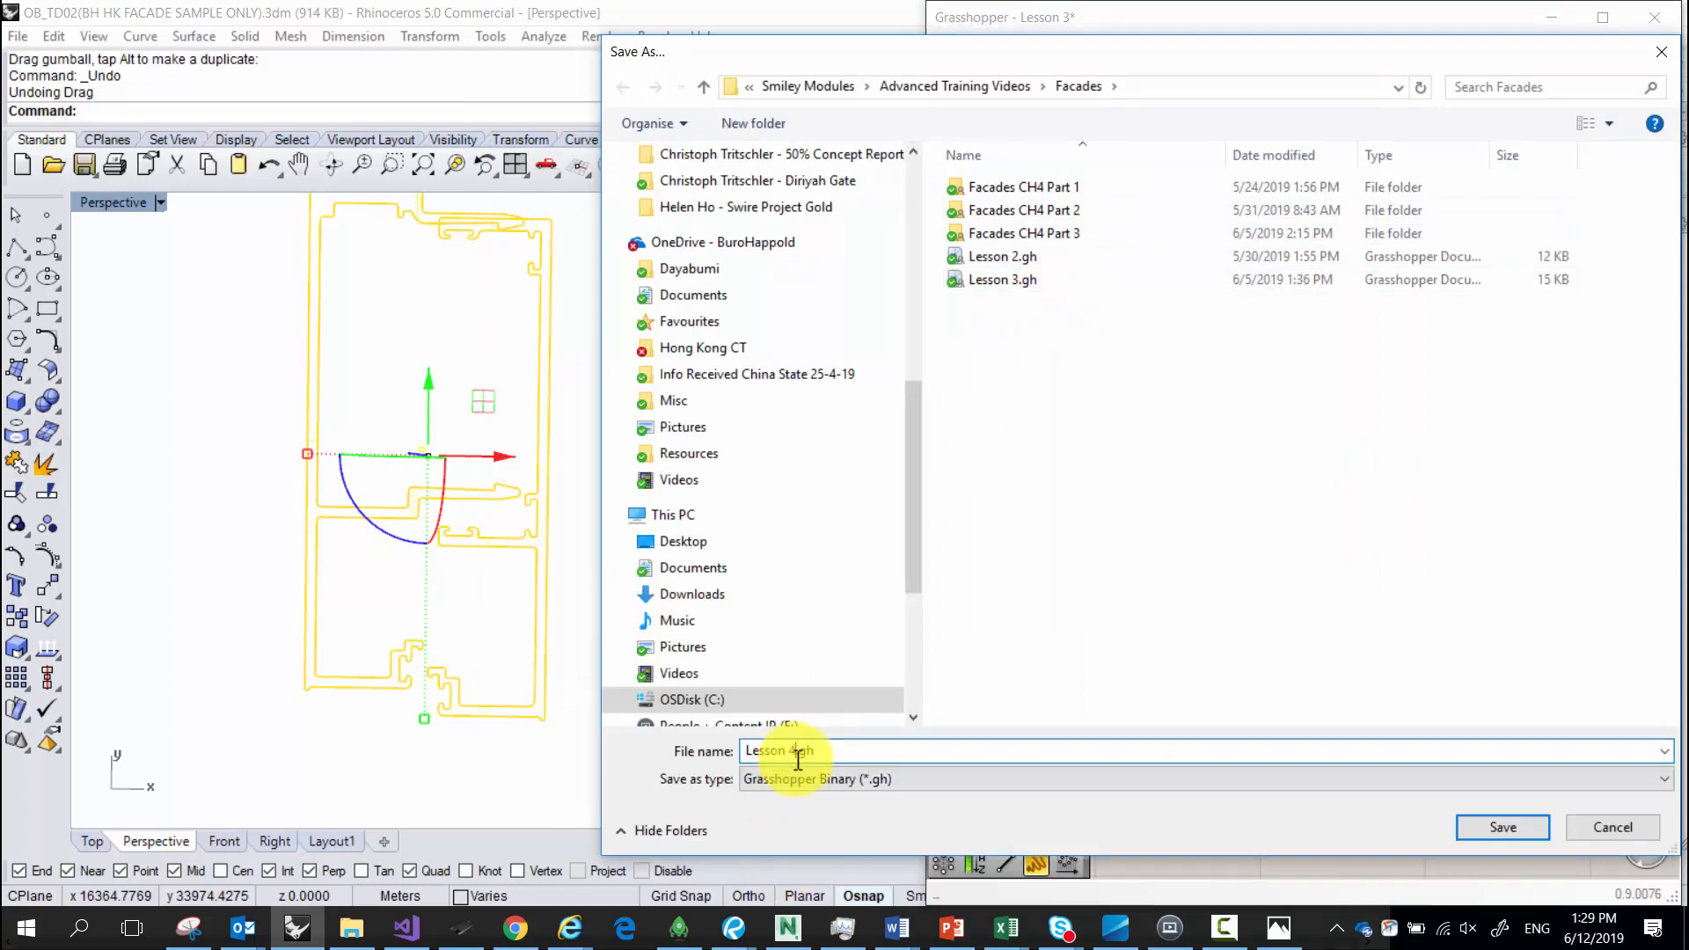
{"action": "left_click", "coordinate": [1502, 826]}
Select the final Ixx parameter and review the ixx+a*r^2 calculation feeding the result panel.
{"action": "scroll", "coordinate": [1201, 502], "scroll_direction": "down", "scroll_amount": 4}
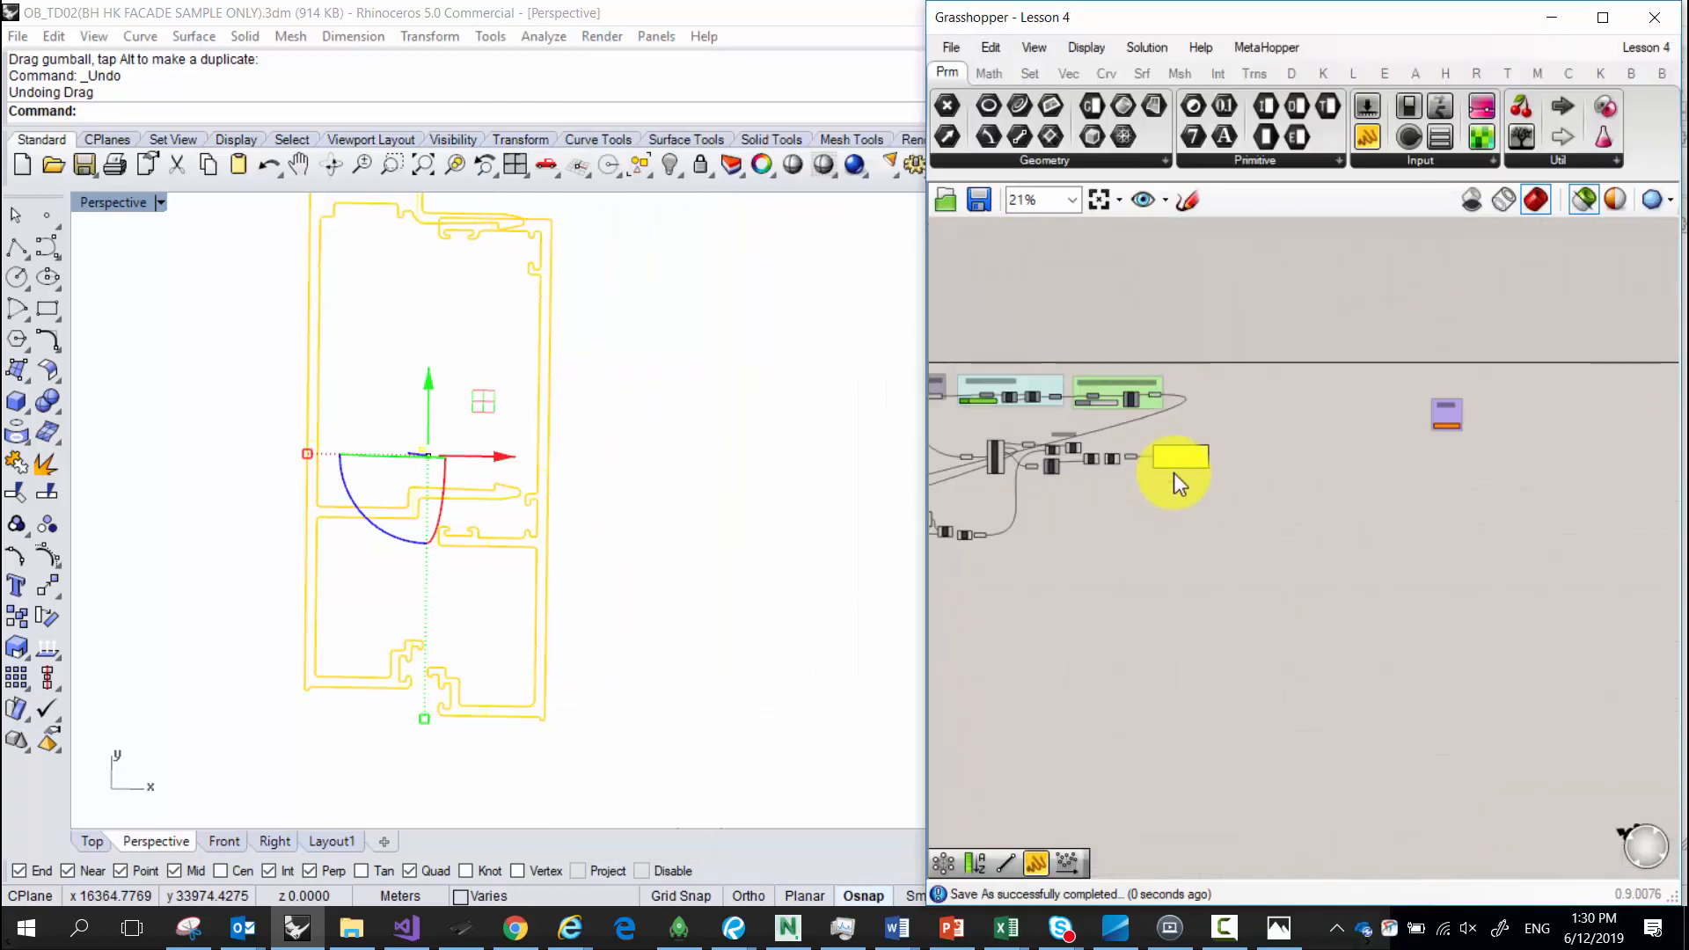
{"action": "scroll", "coordinate": [1048, 452], "scroll_direction": "up", "scroll_amount": 4}
{"action": "left_click", "coordinate": [1452, 441]}
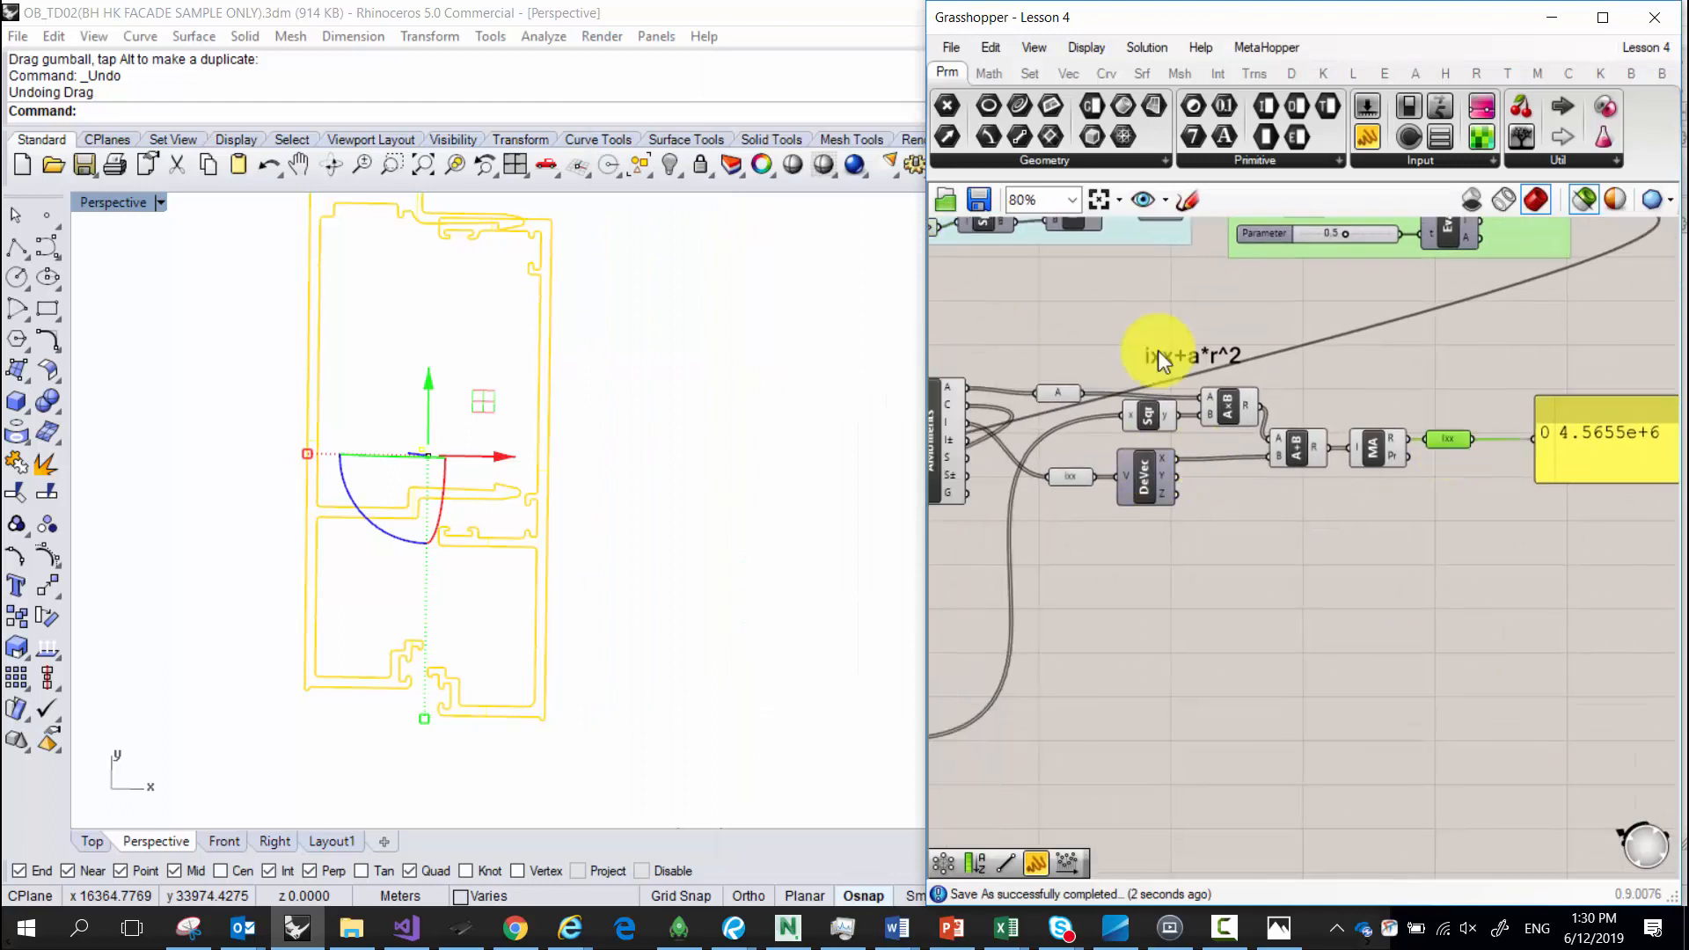
{"action": "mouse_move", "coordinate": [1439, 440]}
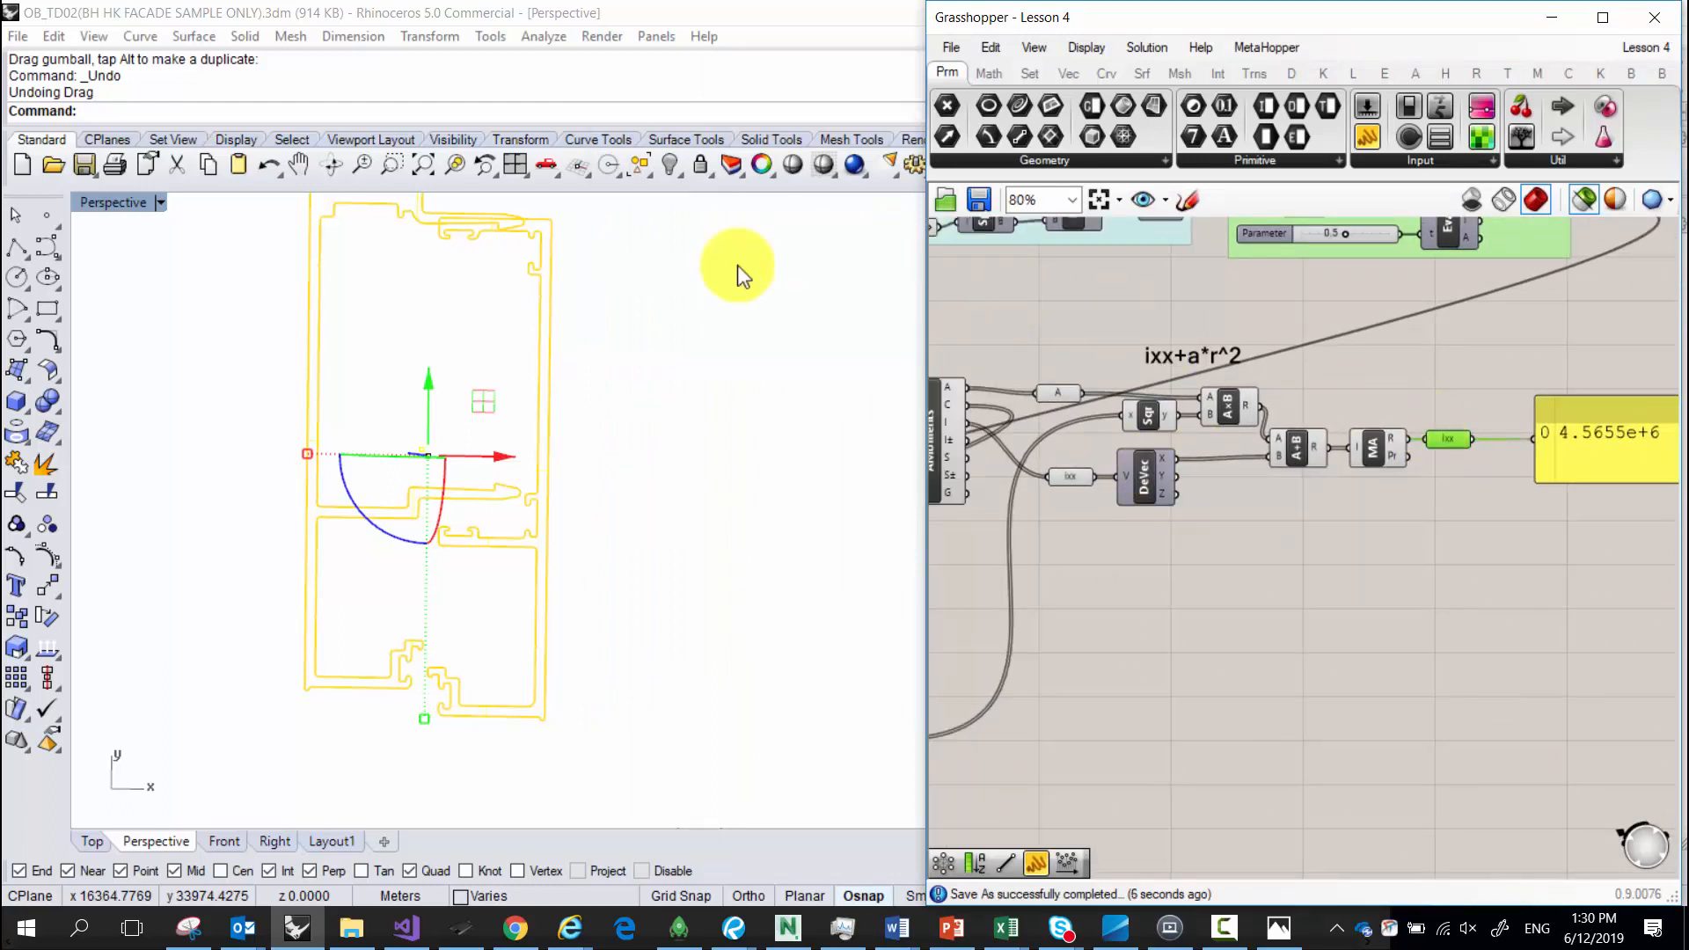
Select both profiles in Rhino, run Area and AreaMoments on them, and compare the centroidal Ix with the Grasshopper Ixx panel.
{"action": "left_click_drag", "start_coordinate": [577, 521], "coordinate": [392, 445]}
{"action": "type", "text": "A"}
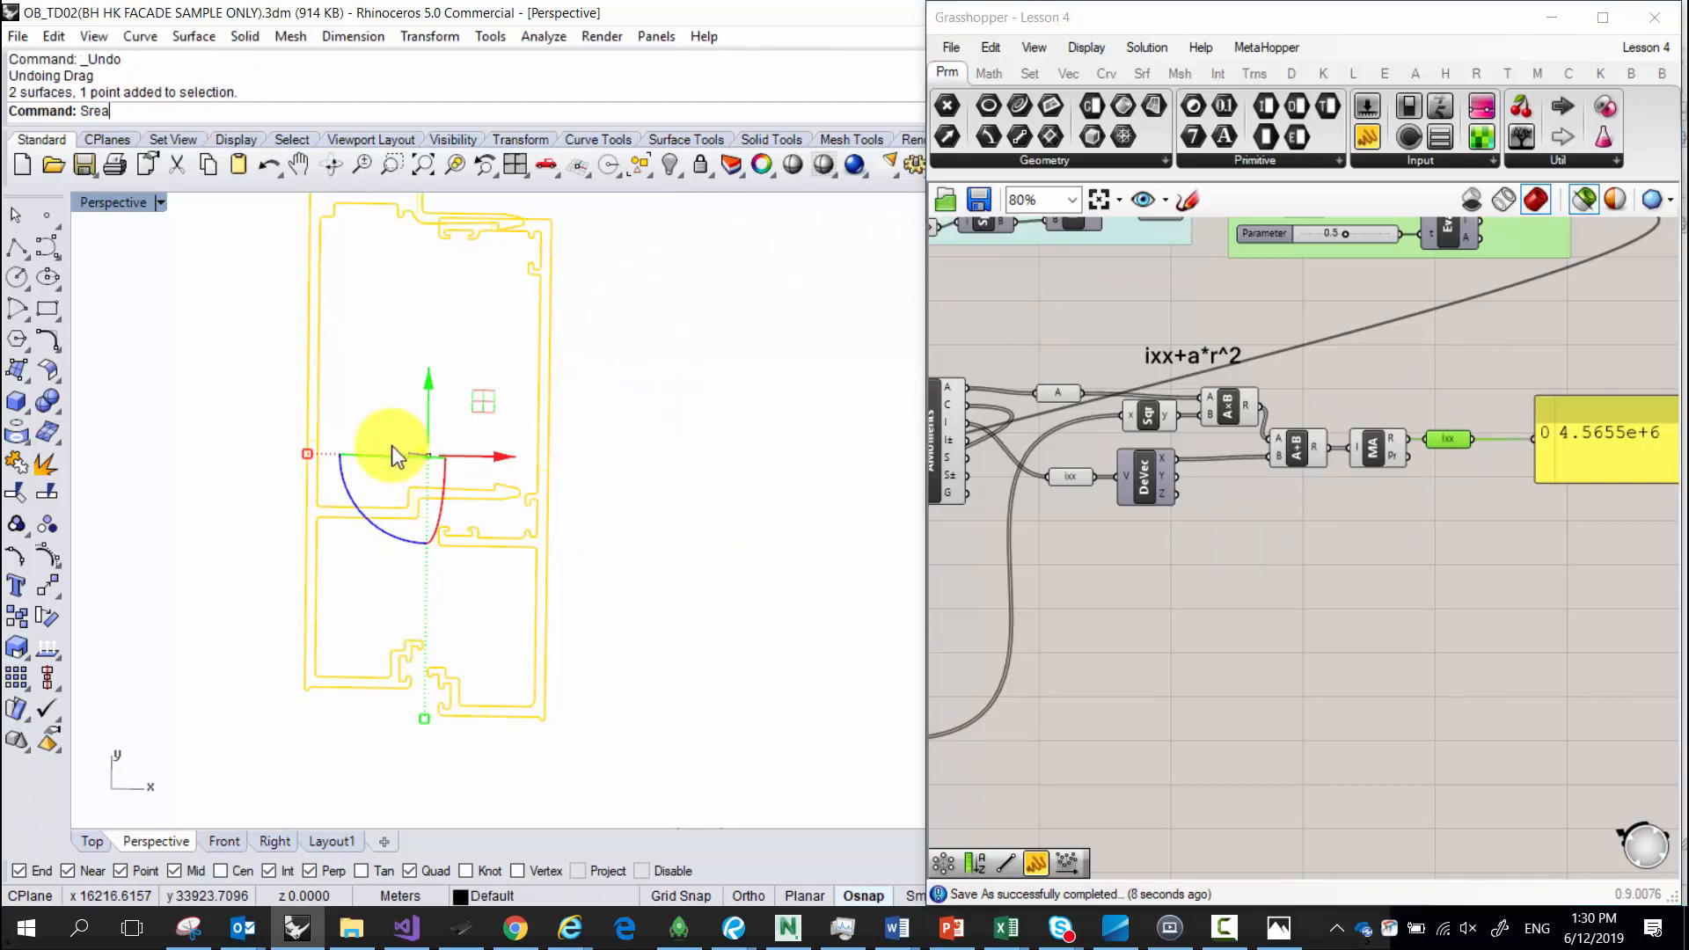
{"action": "type", "text": "rea"}
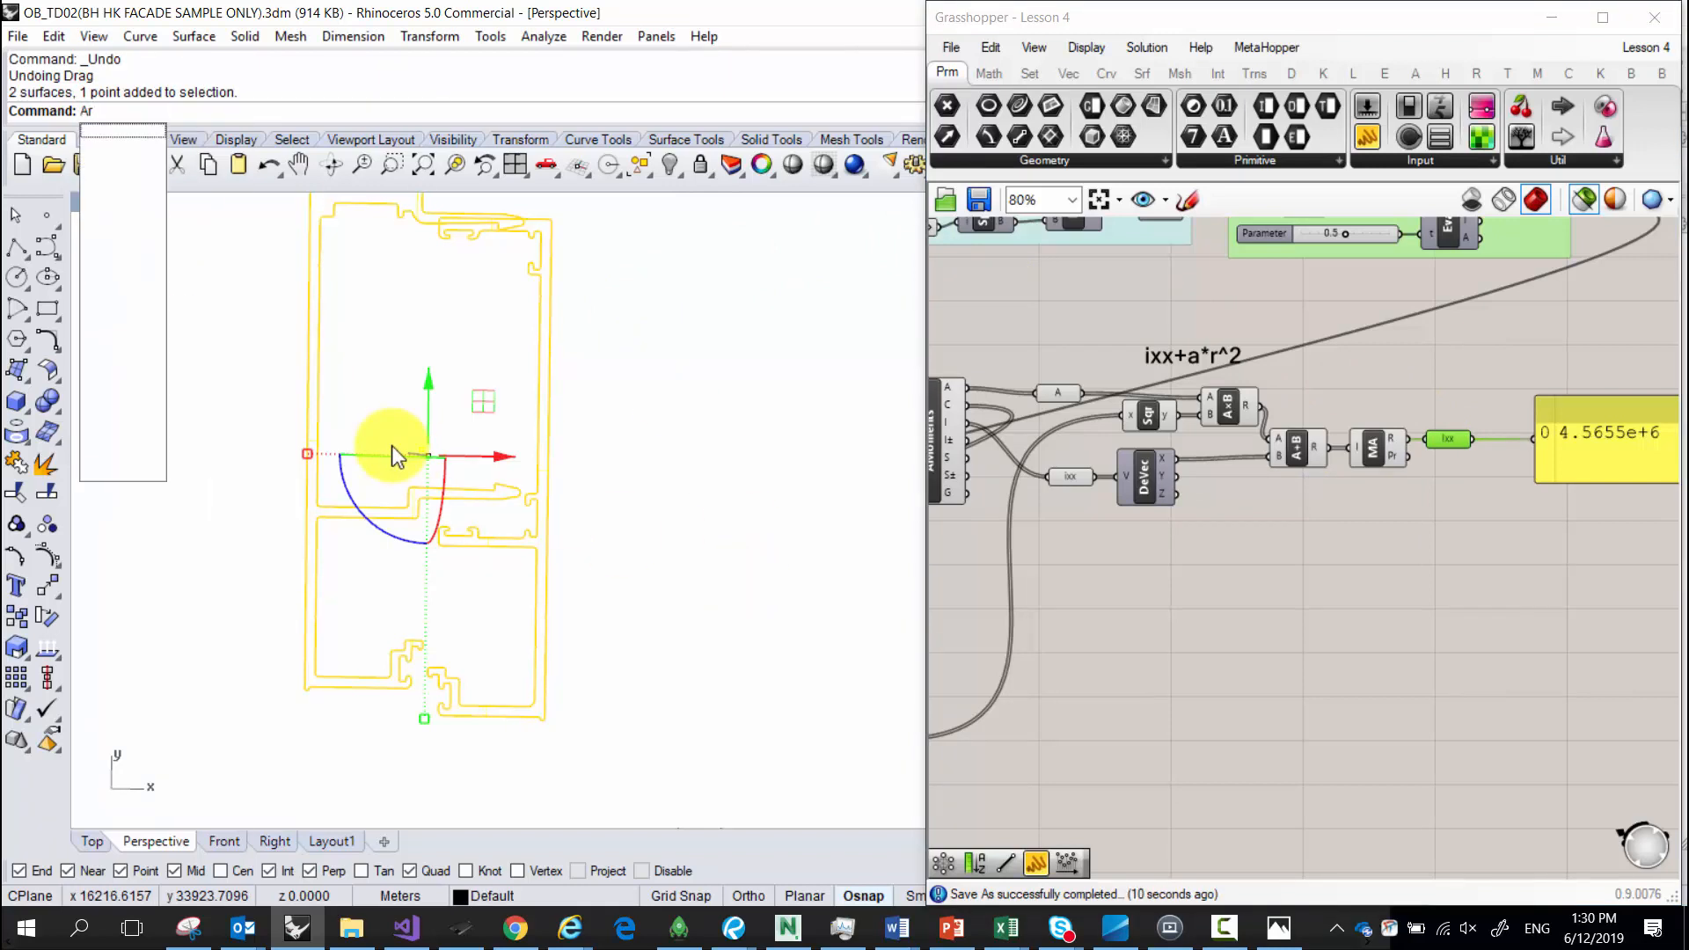
{"action": "key", "text": "Return"}
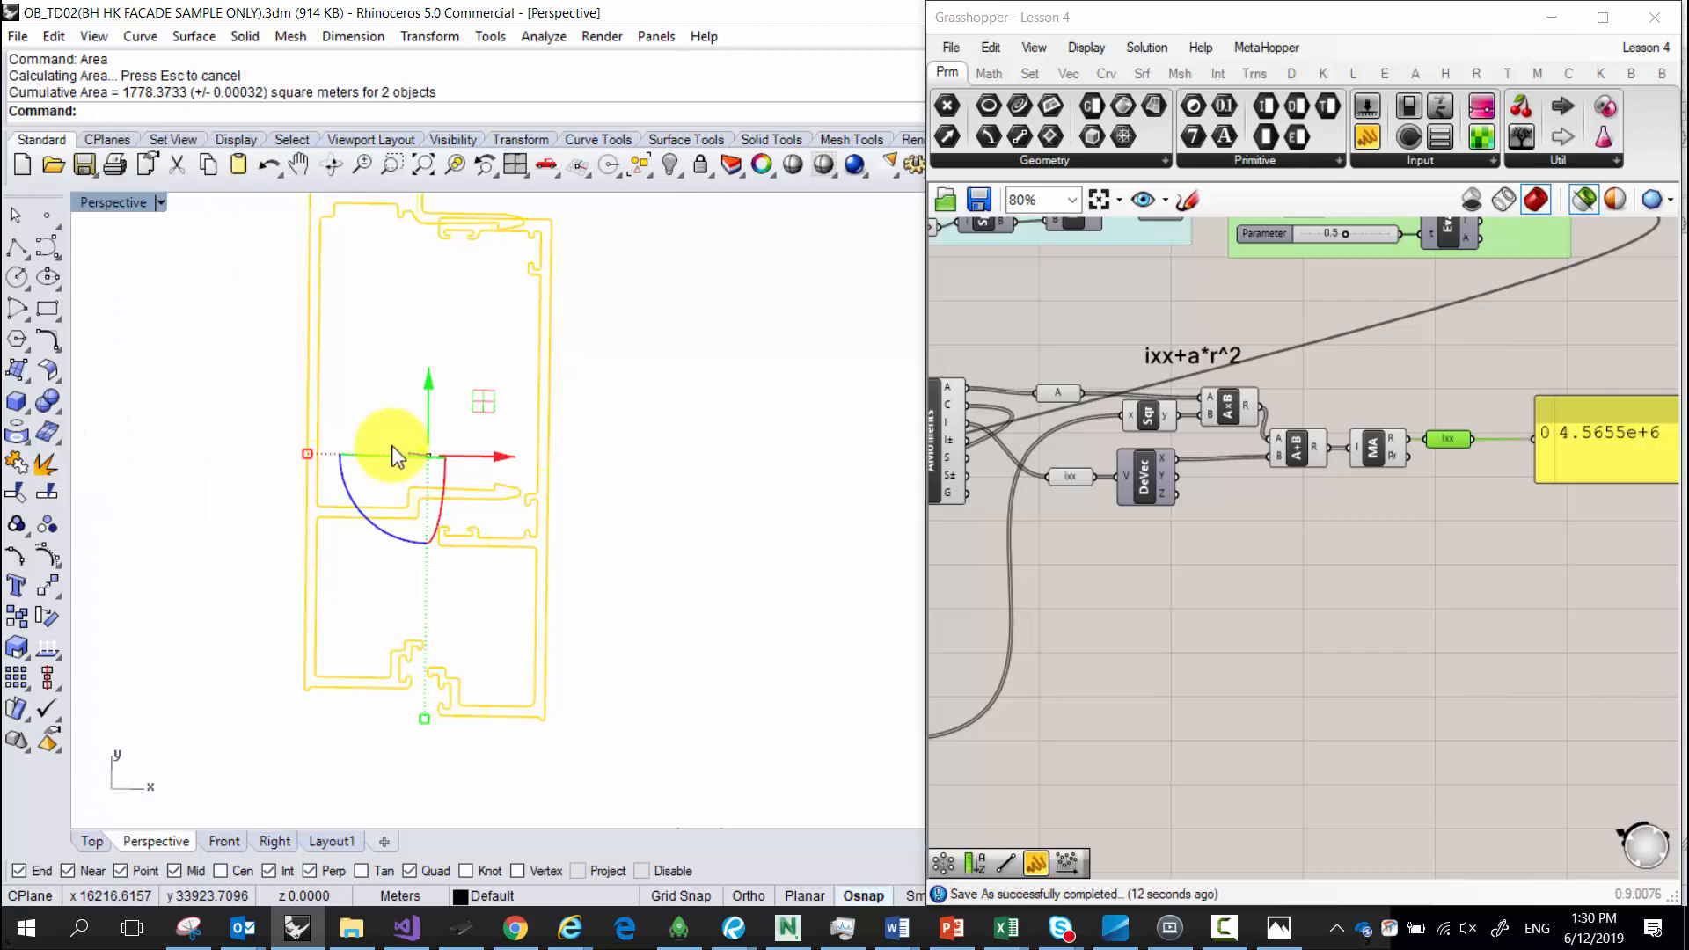
{"action": "type", "text": "AreaMoments"}
{"action": "key", "text": "Return"}
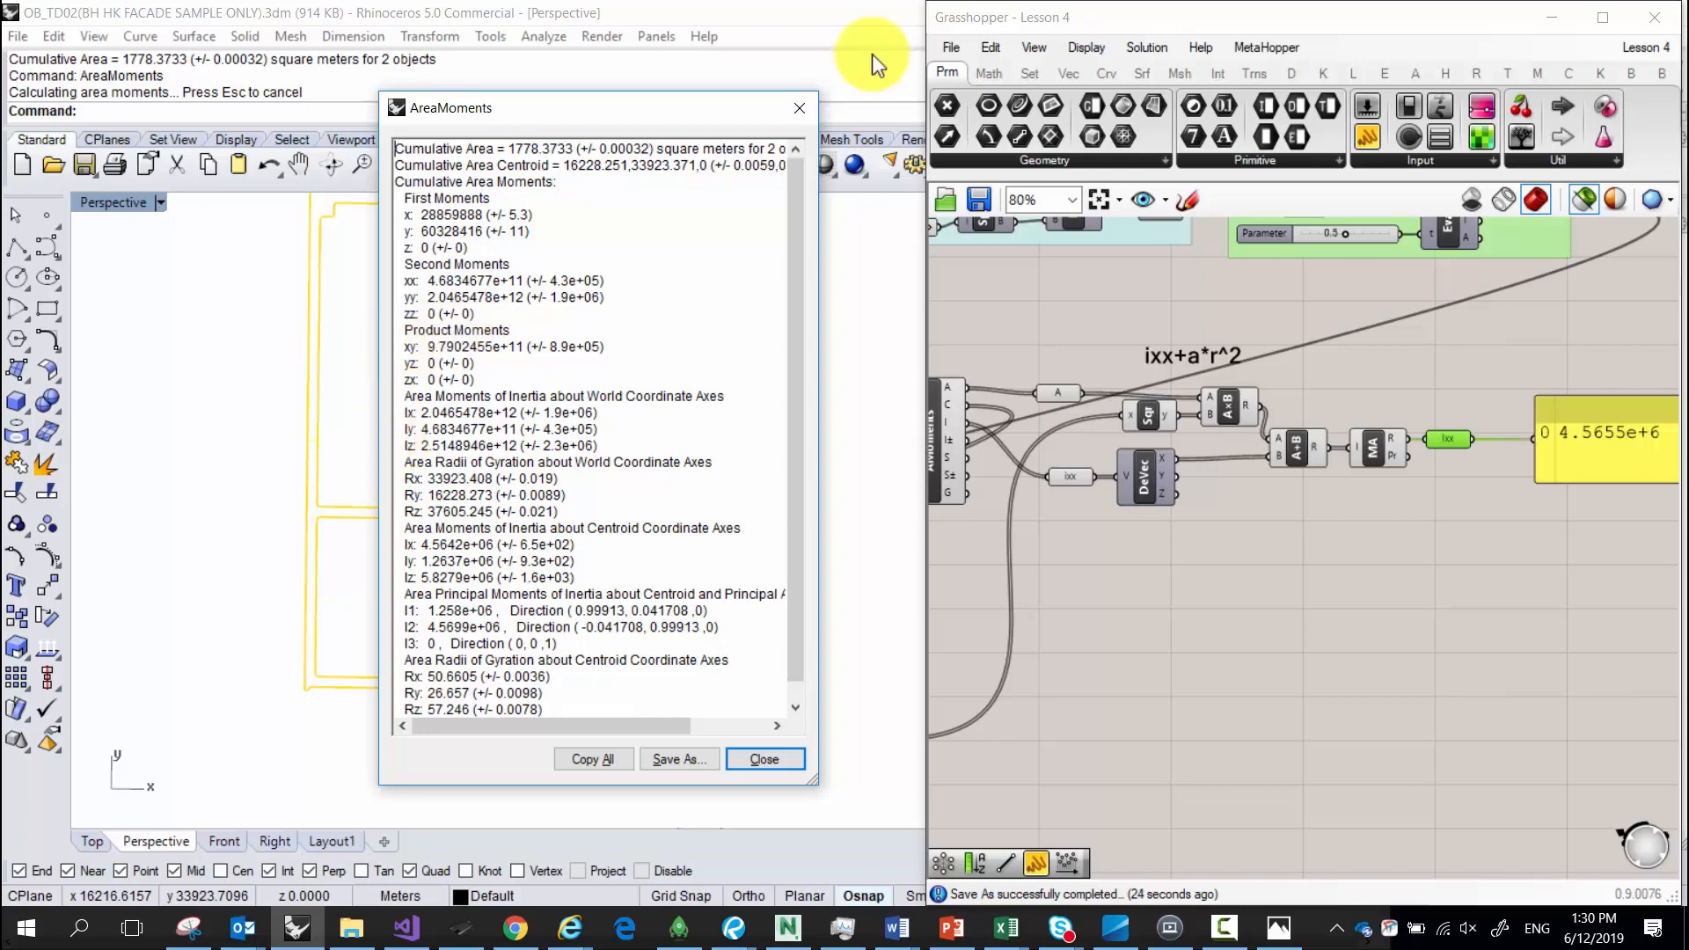
{"action": "left_click", "coordinate": [802, 110]}
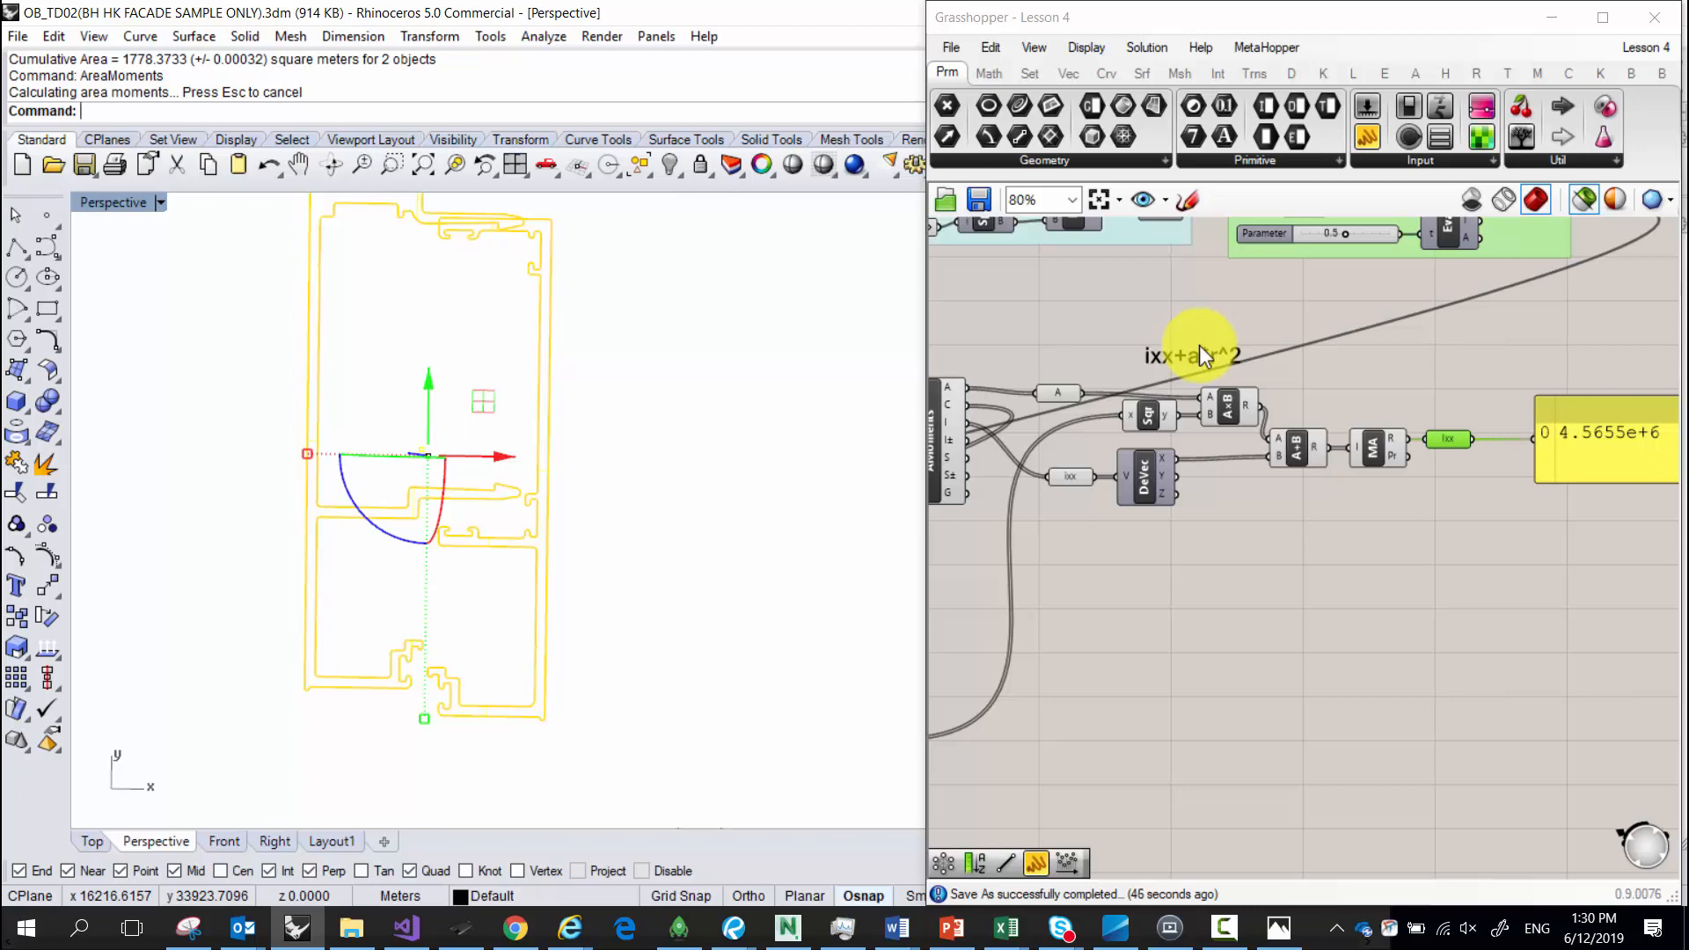
{"action": "left_click", "coordinate": [1223, 931]}
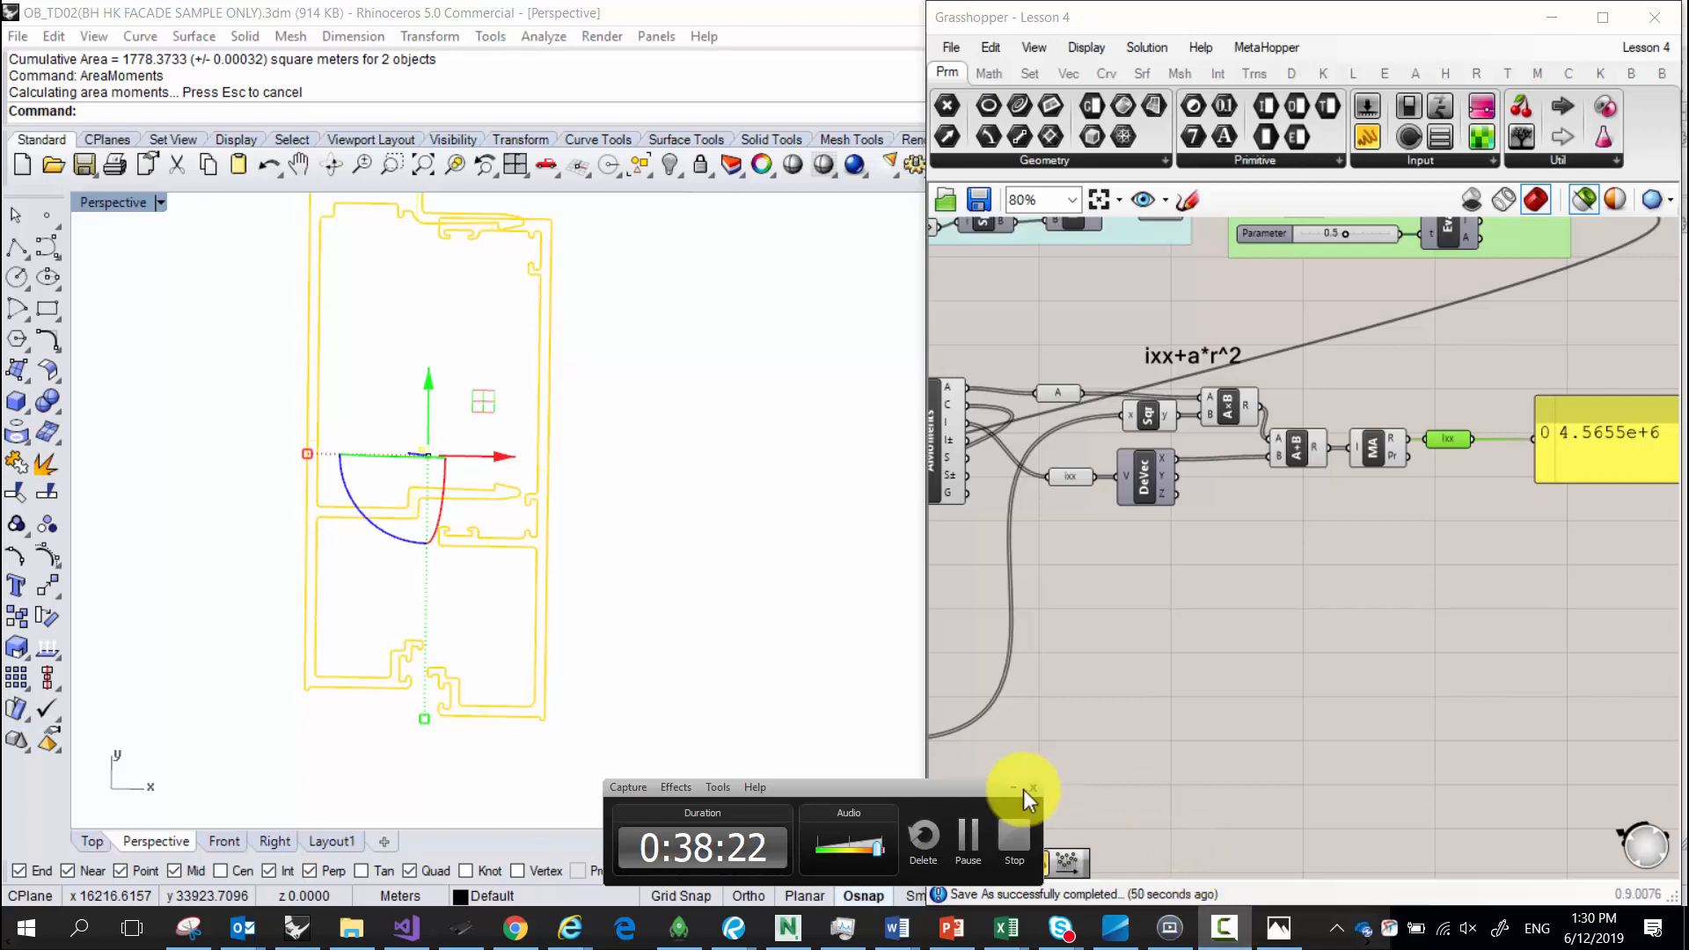